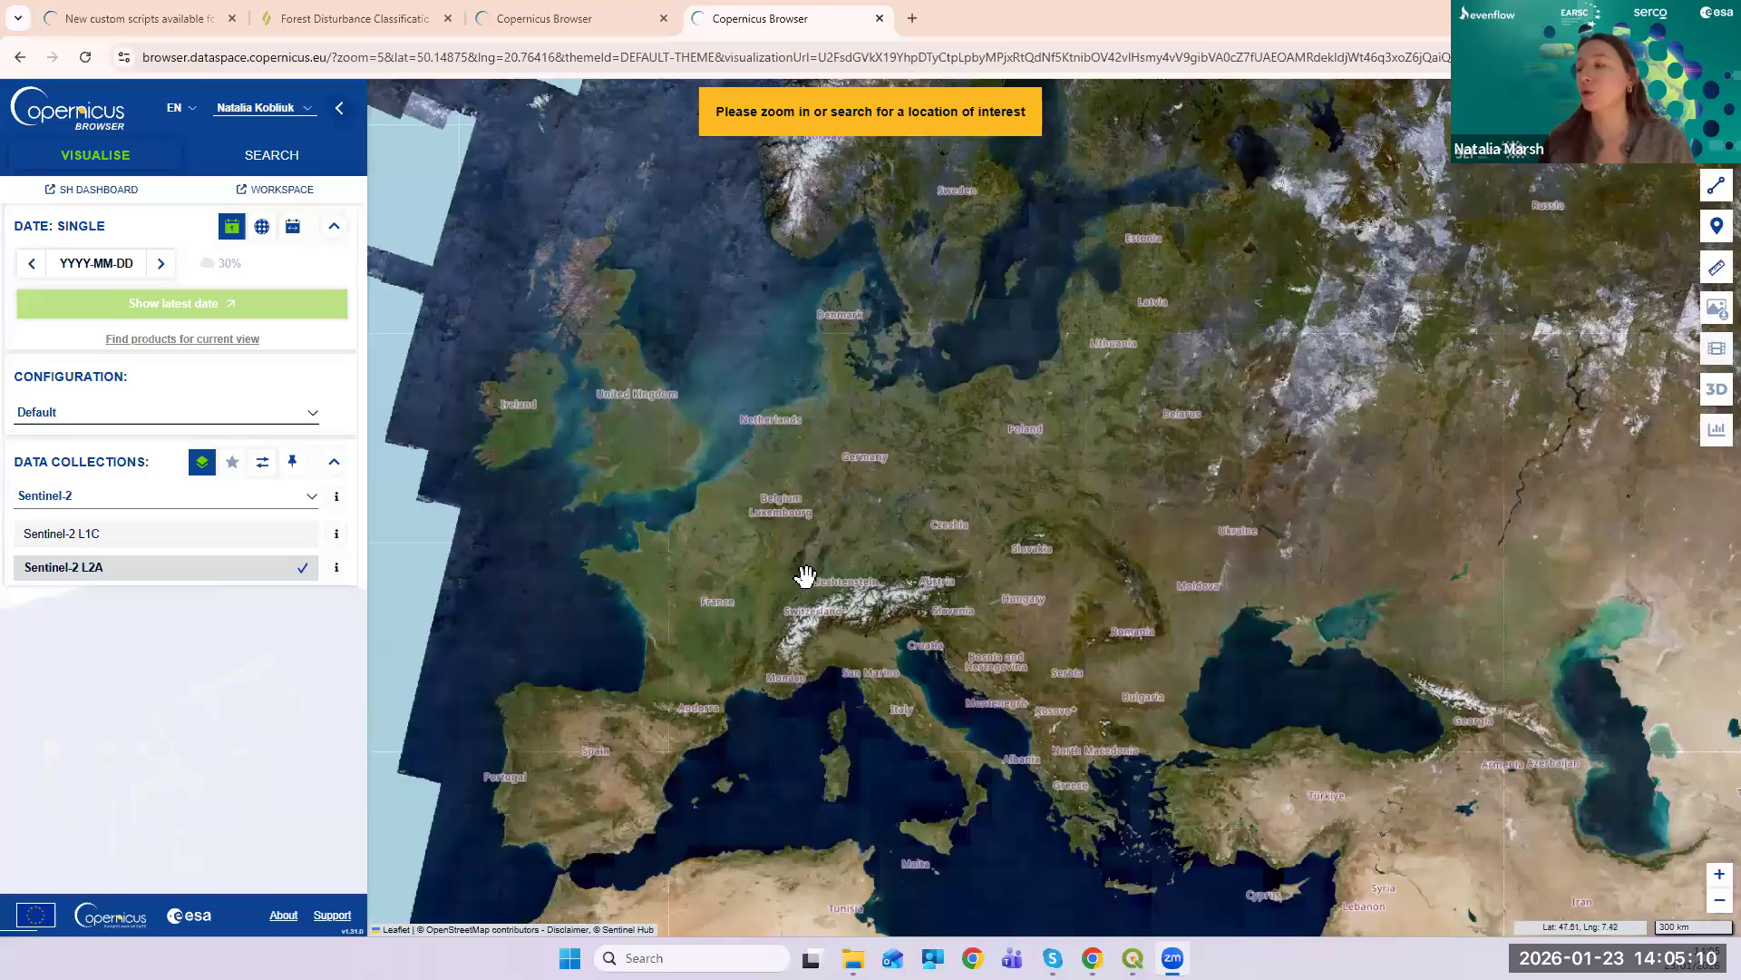
- Zoom into Europe, then pan east to central Hungary near Lake Balaton and Budapest
scroll(806, 576, up, 1)
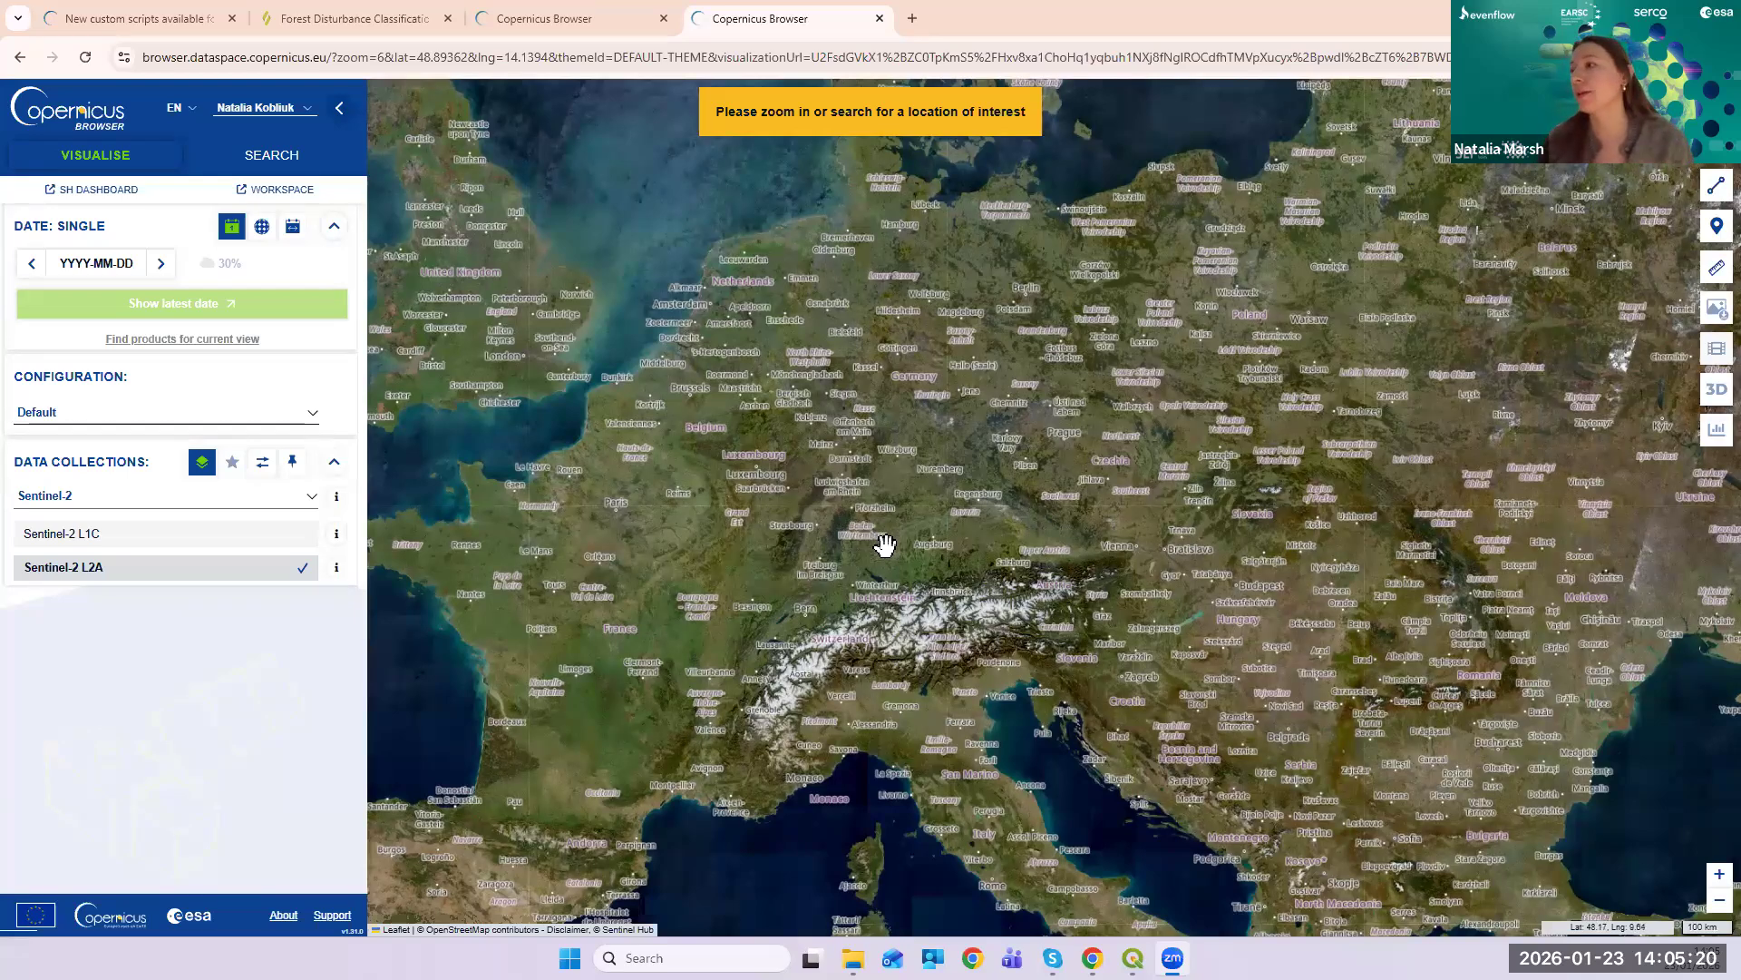
scroll(886, 545, up, 1)
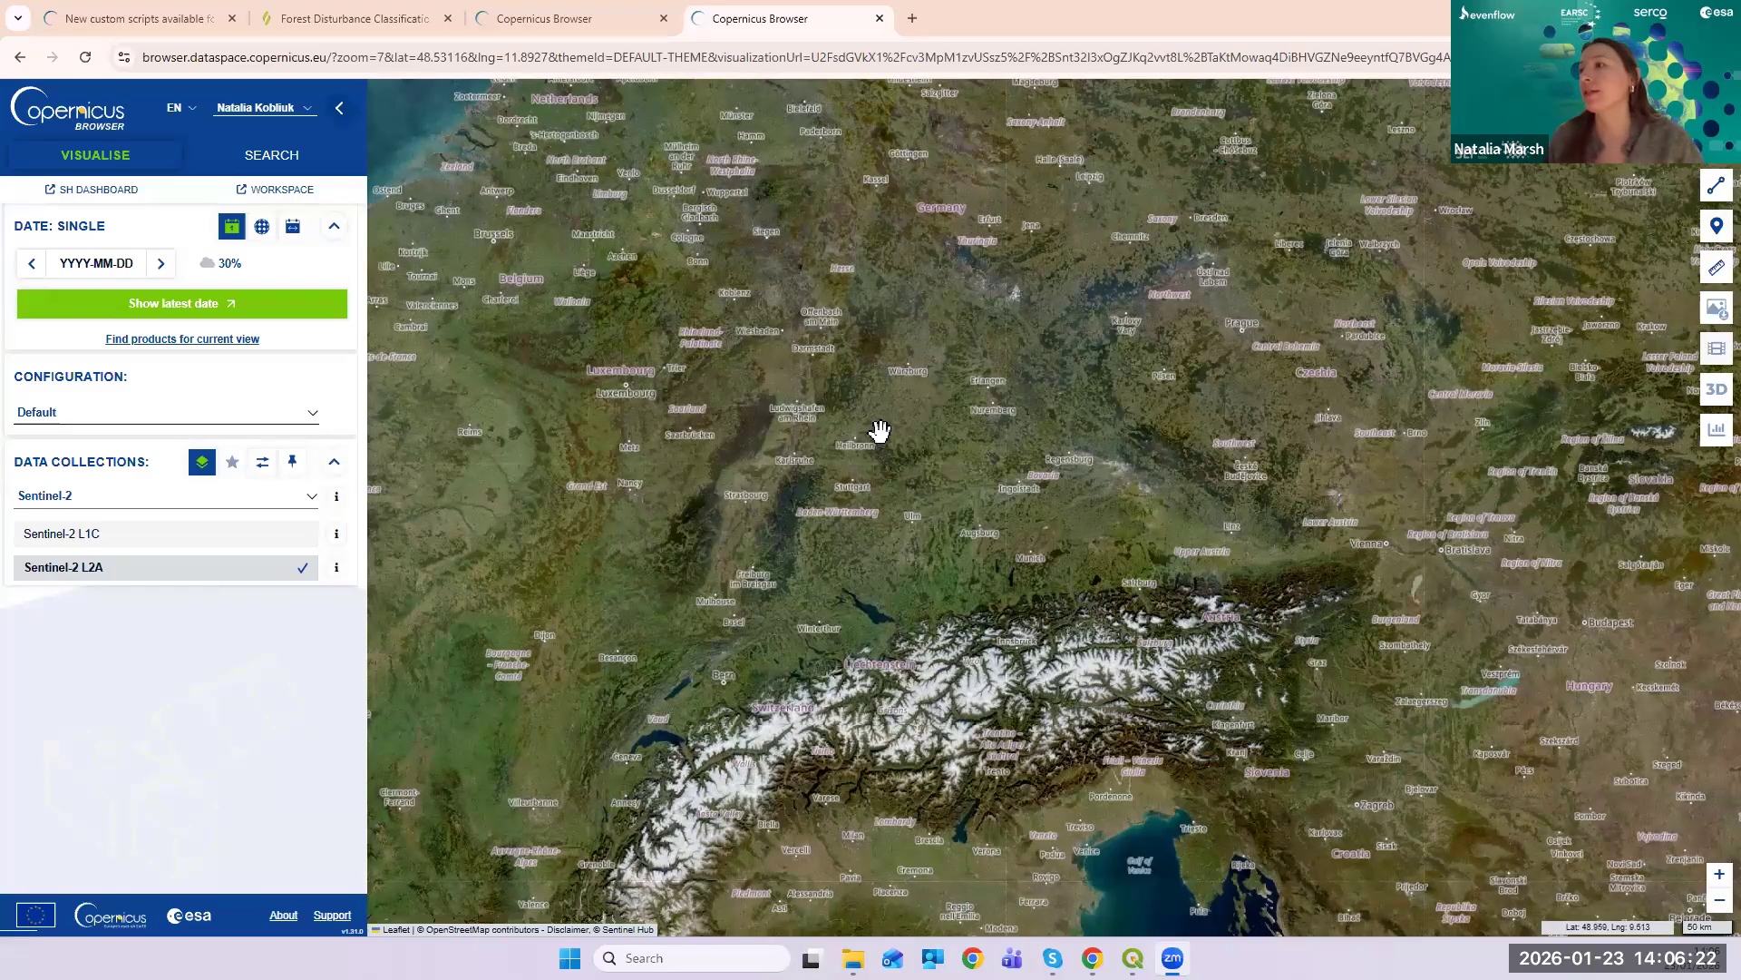
drag(963, 581, 482, 404)
drag(1053, 463, 700, 509)
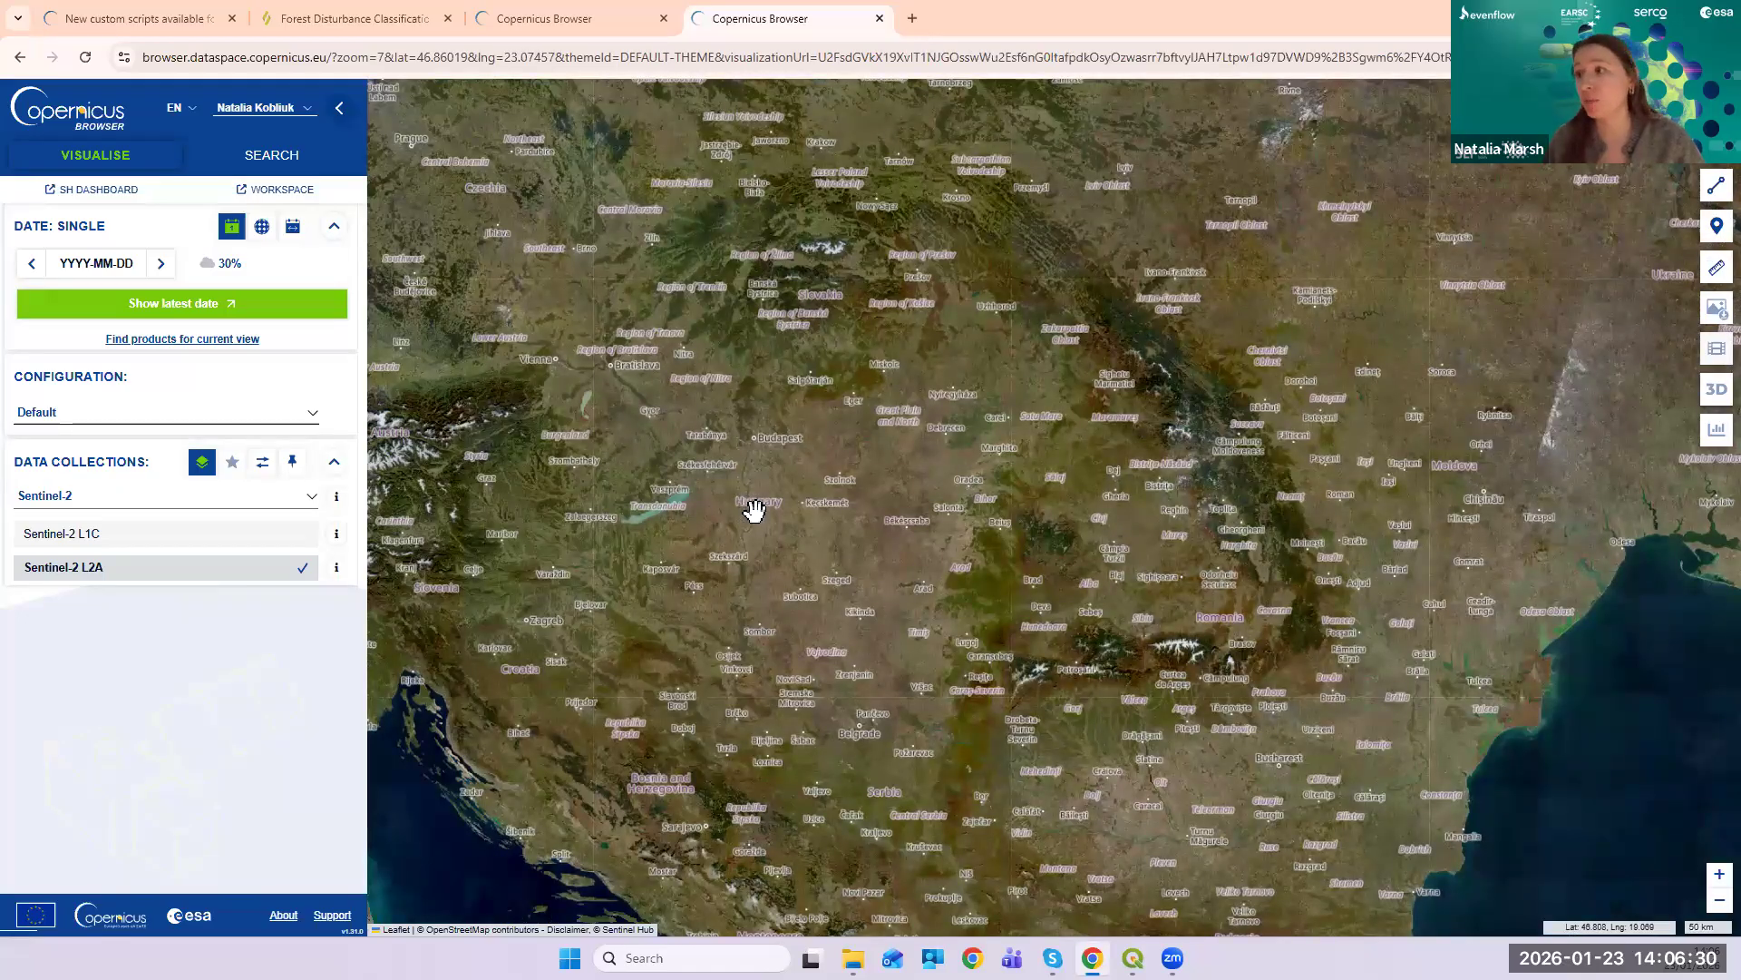
scroll(667, 521, up, 1)
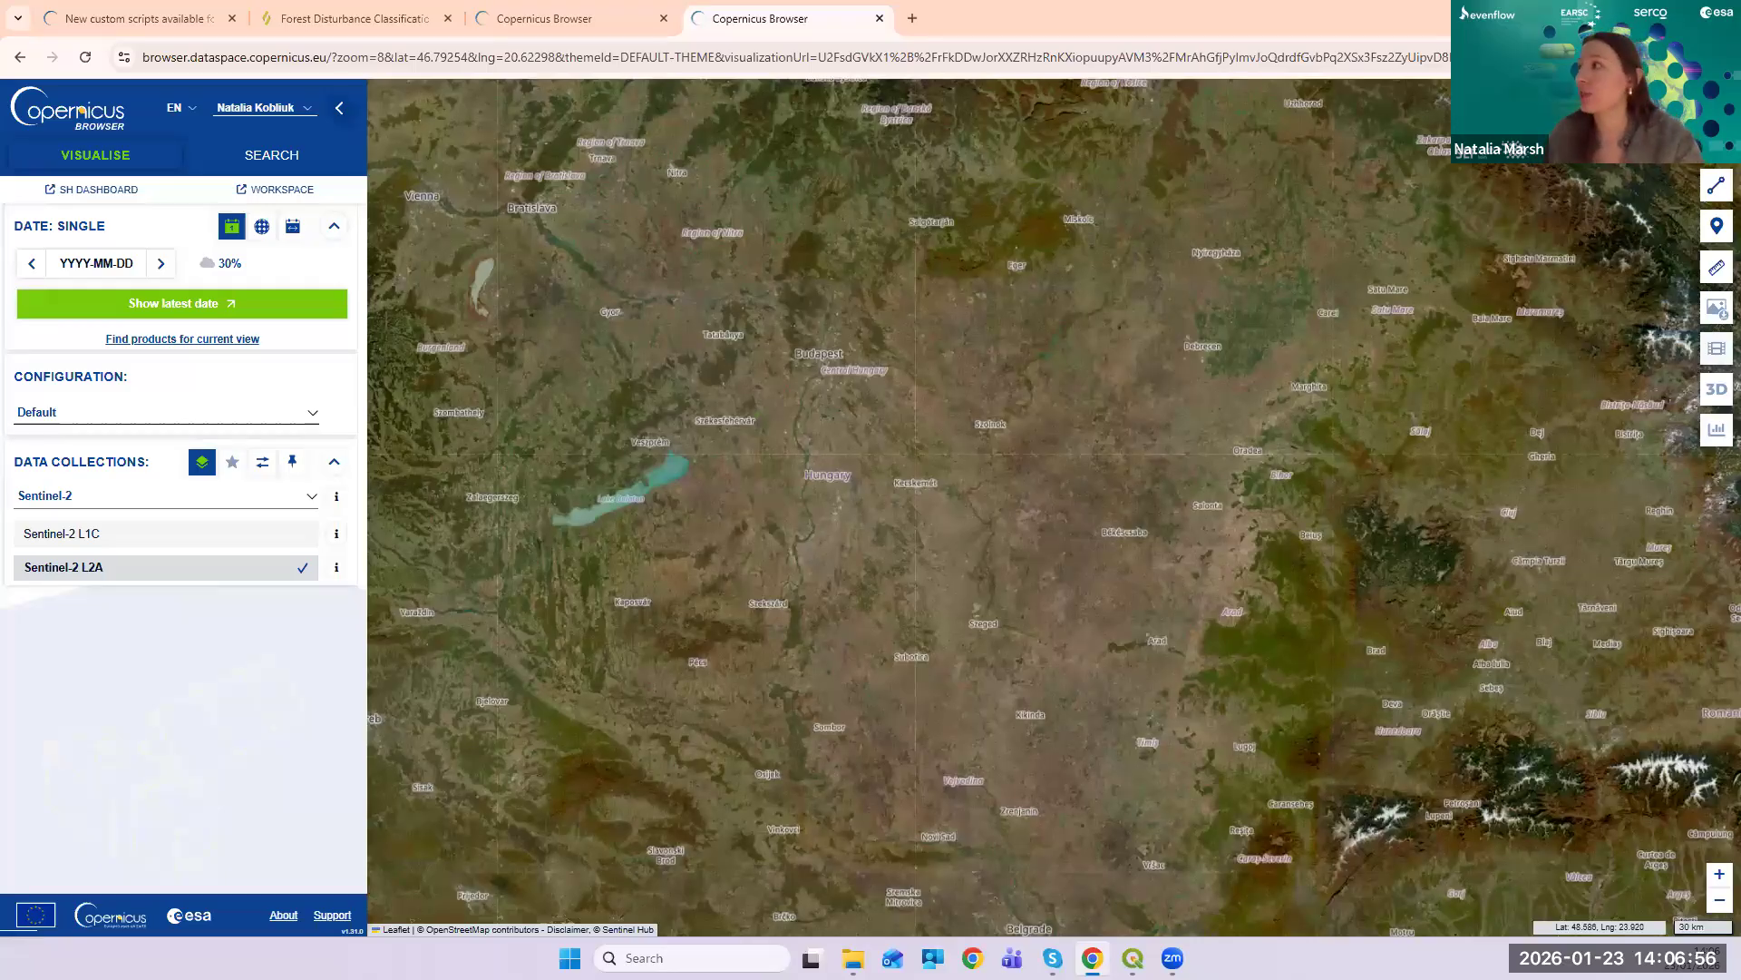
- Search 'Klodzko', go to Kłodzko County, Poland, then centre closely on Kłodzko town
text(Klodzko)
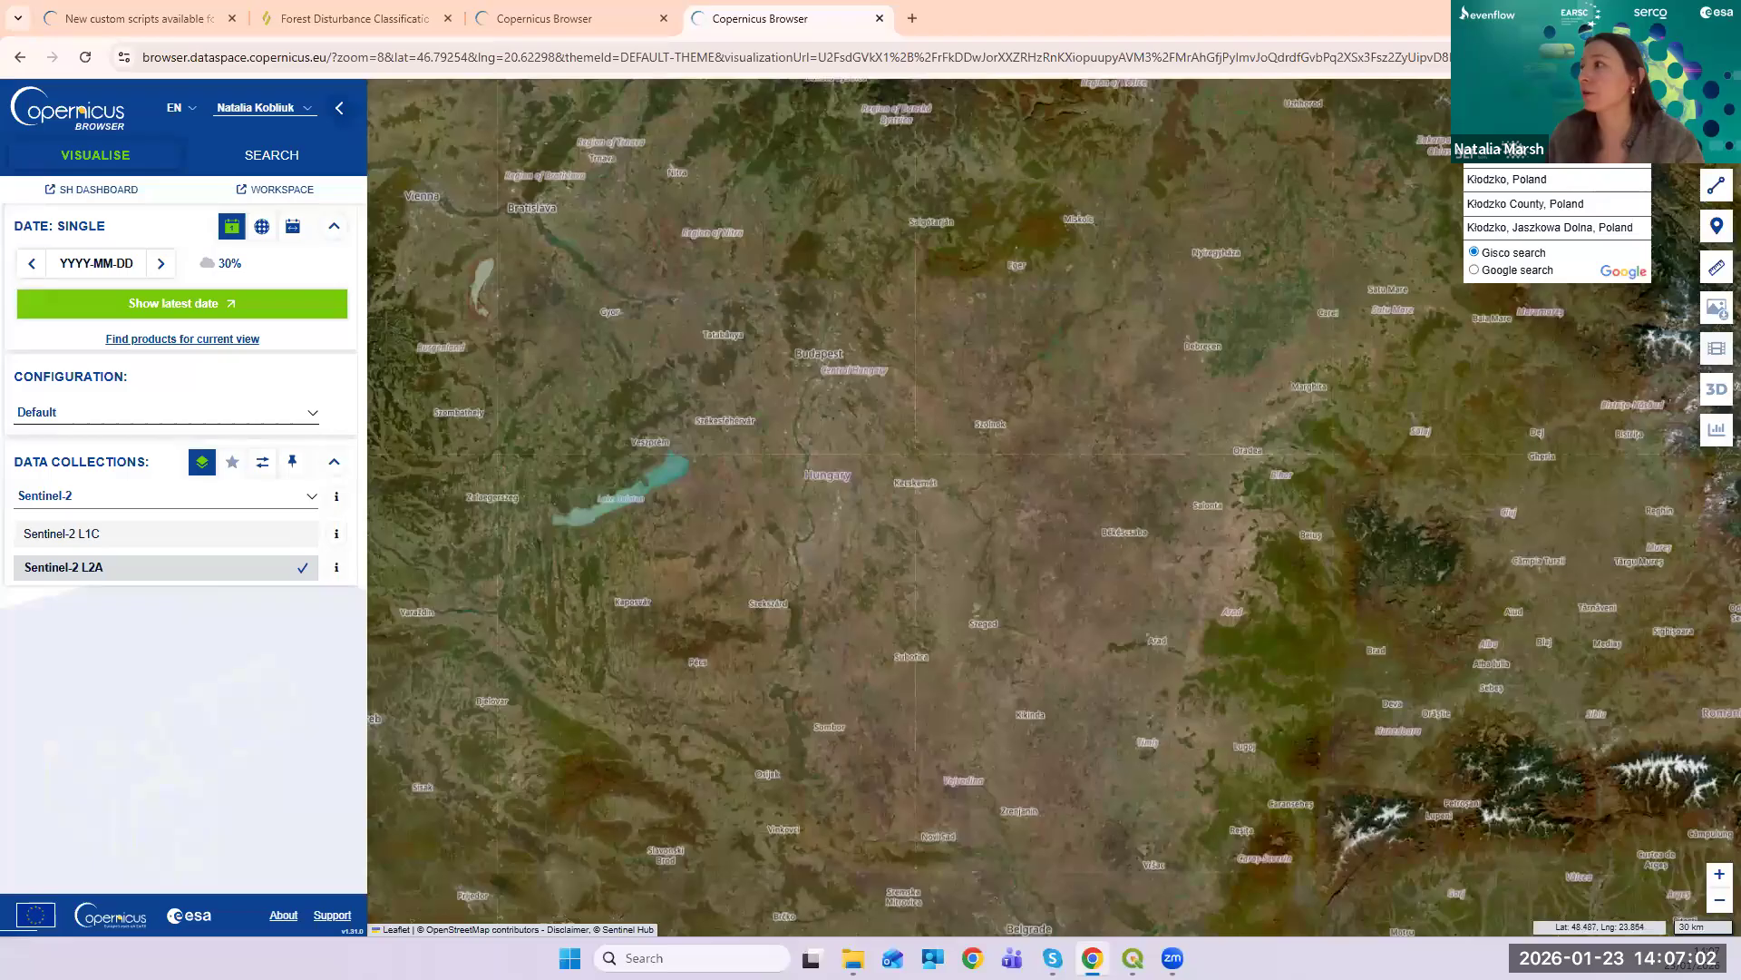
click(1557, 203)
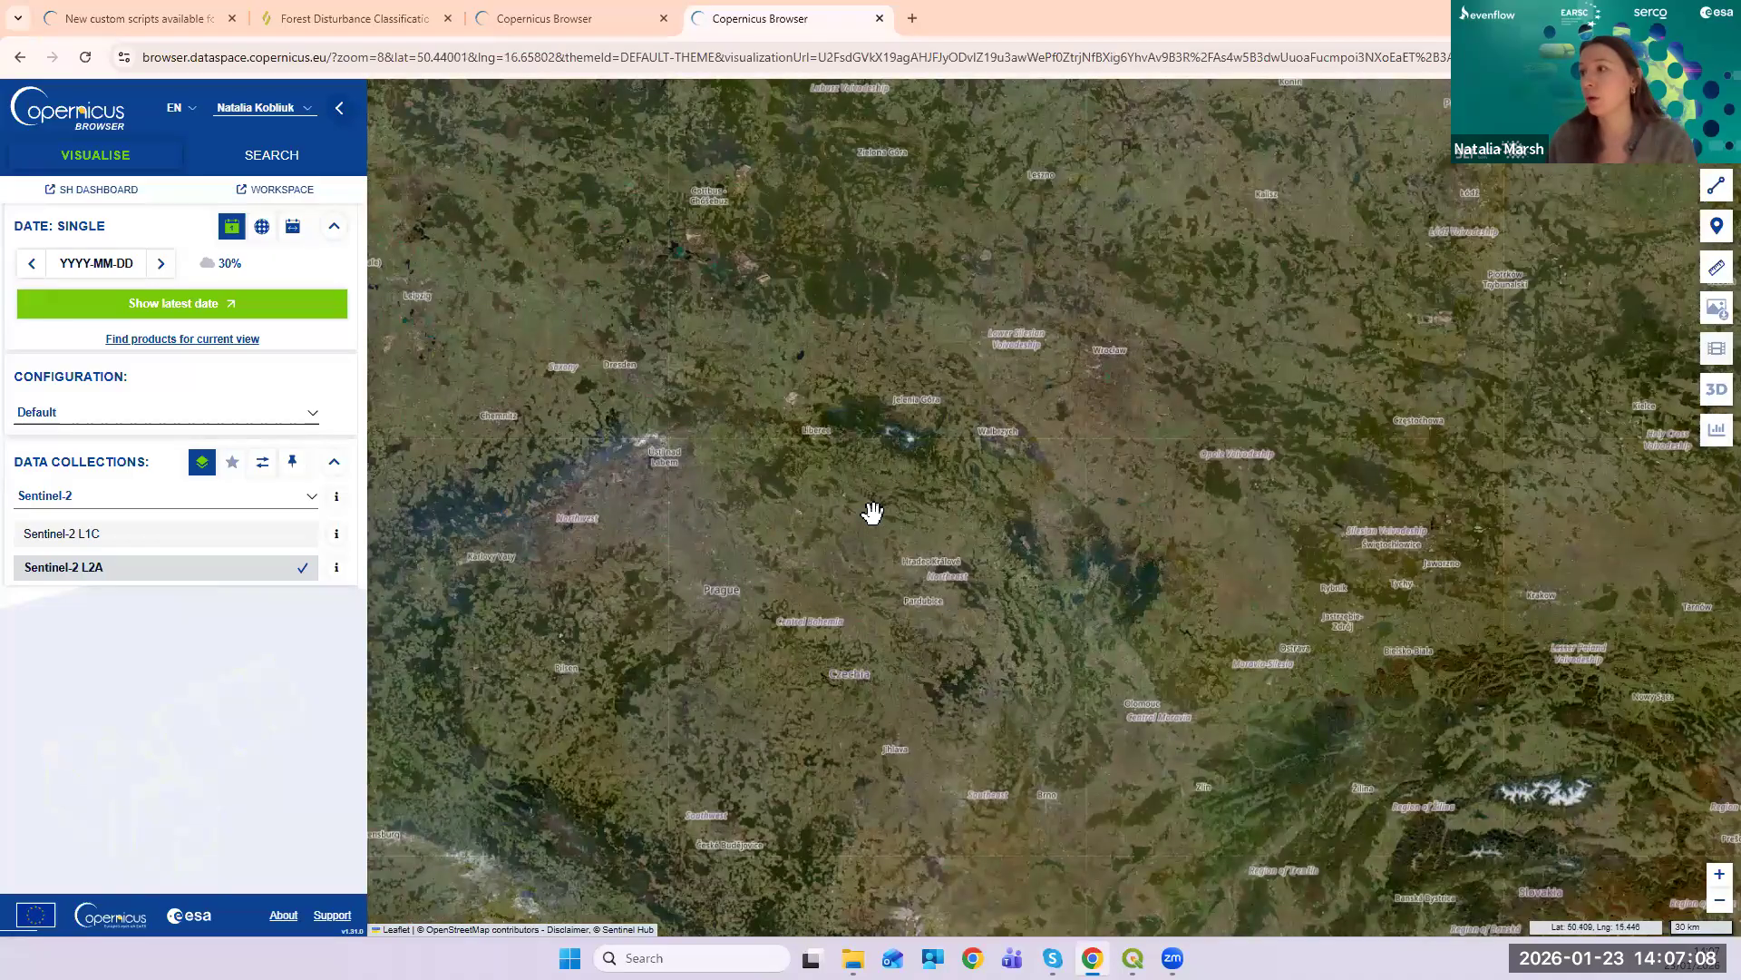
scroll(933, 571, up, 1)
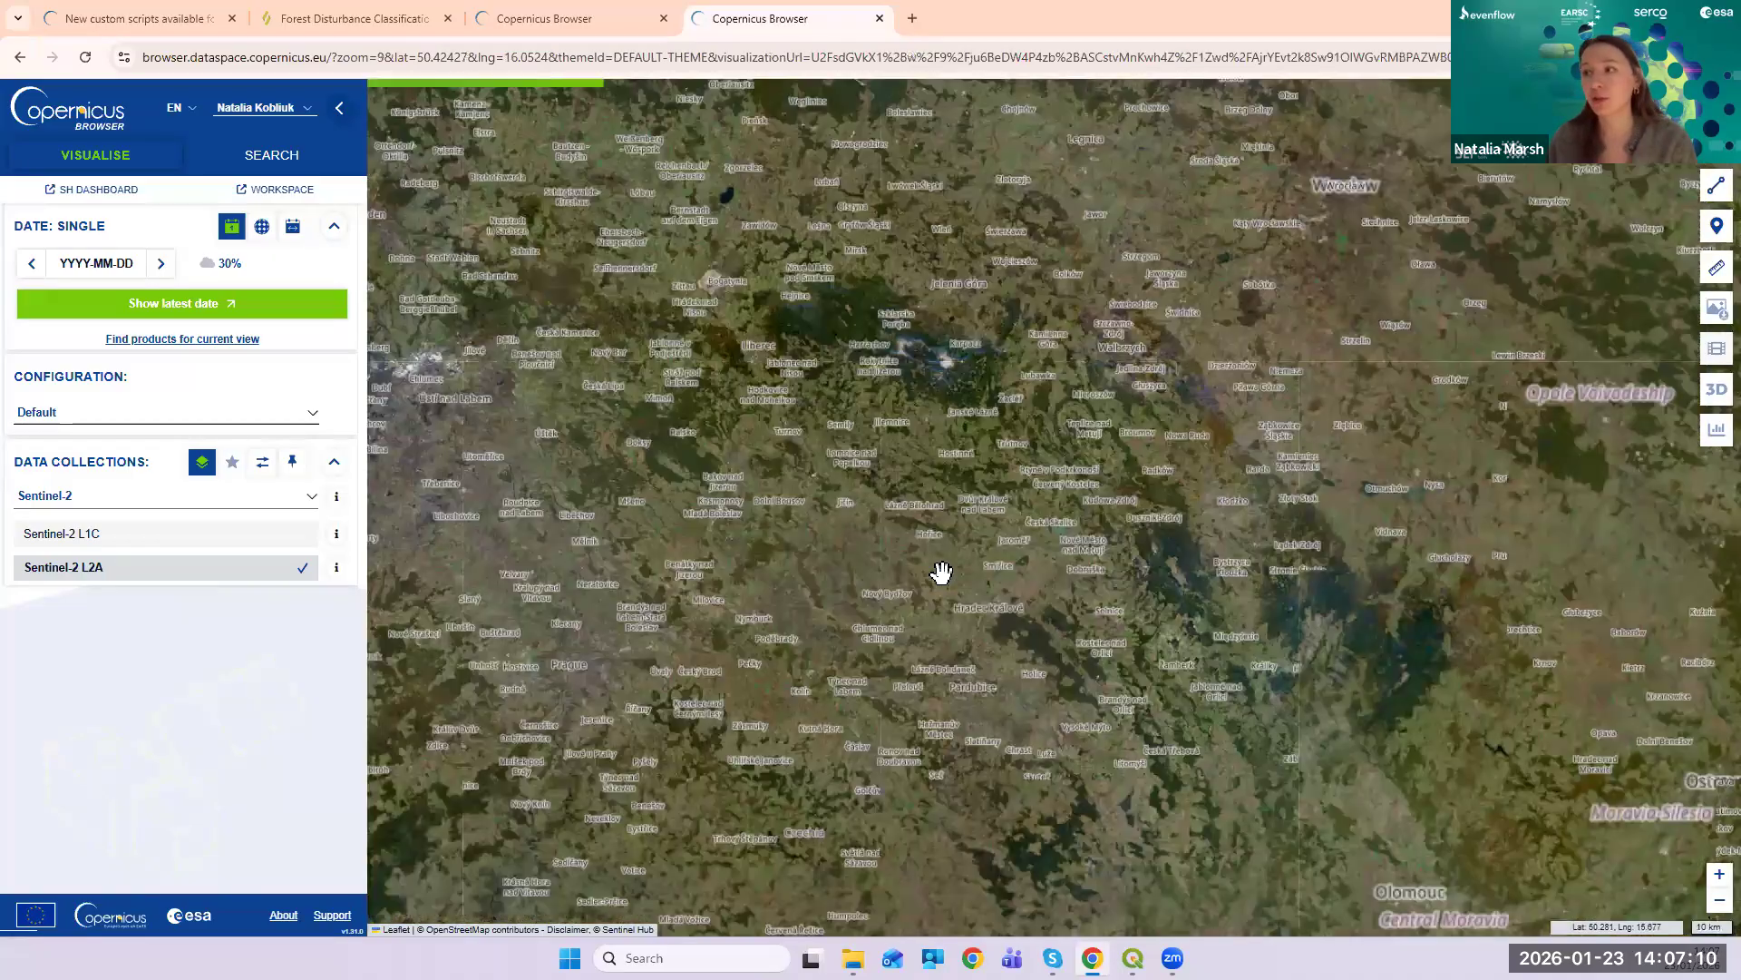
scroll(932, 572, up, 3)
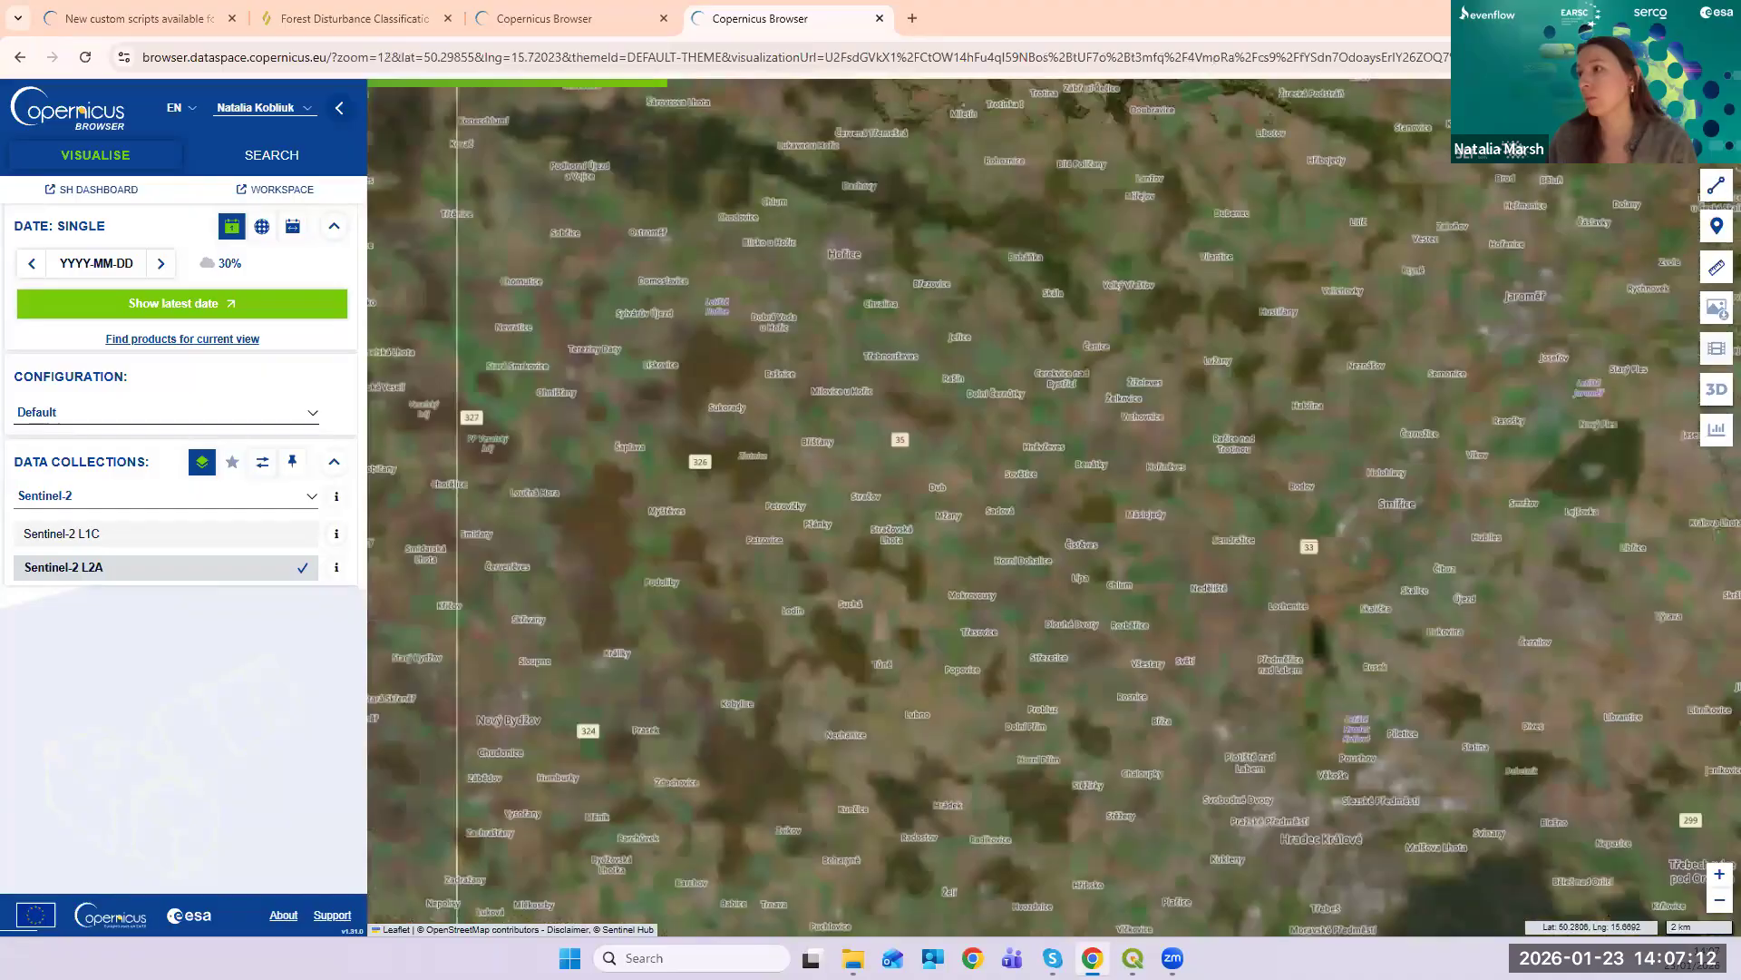
click(1567, 105)
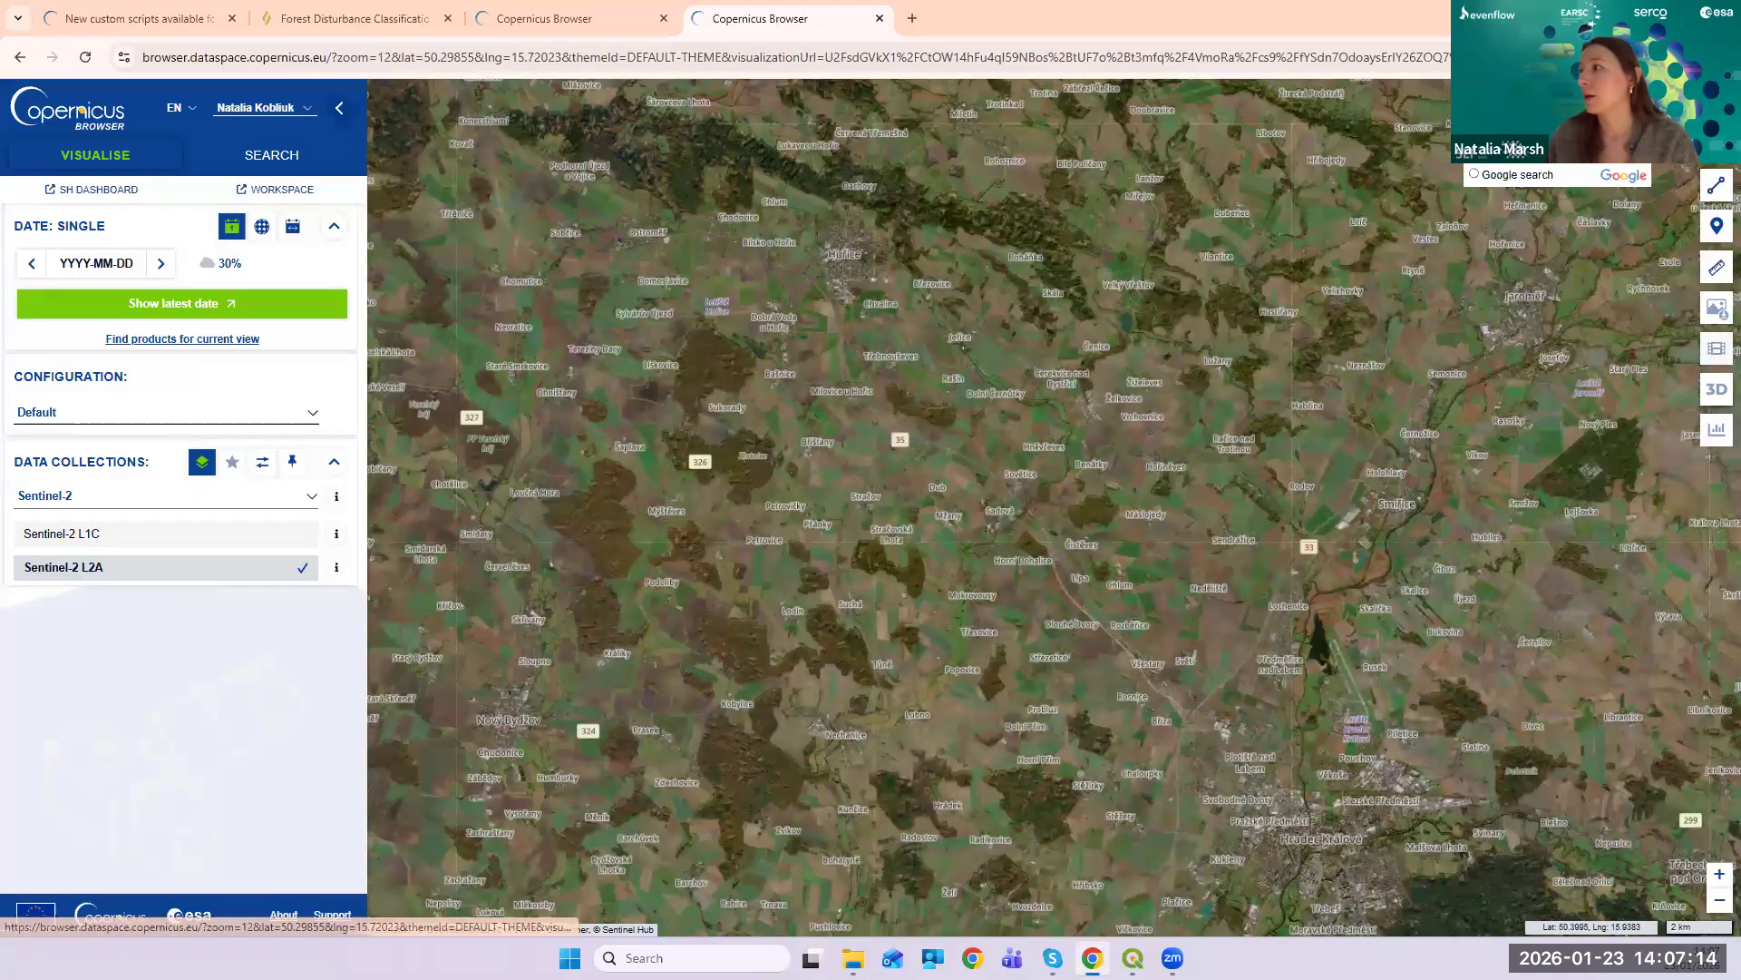
click(1562, 139)
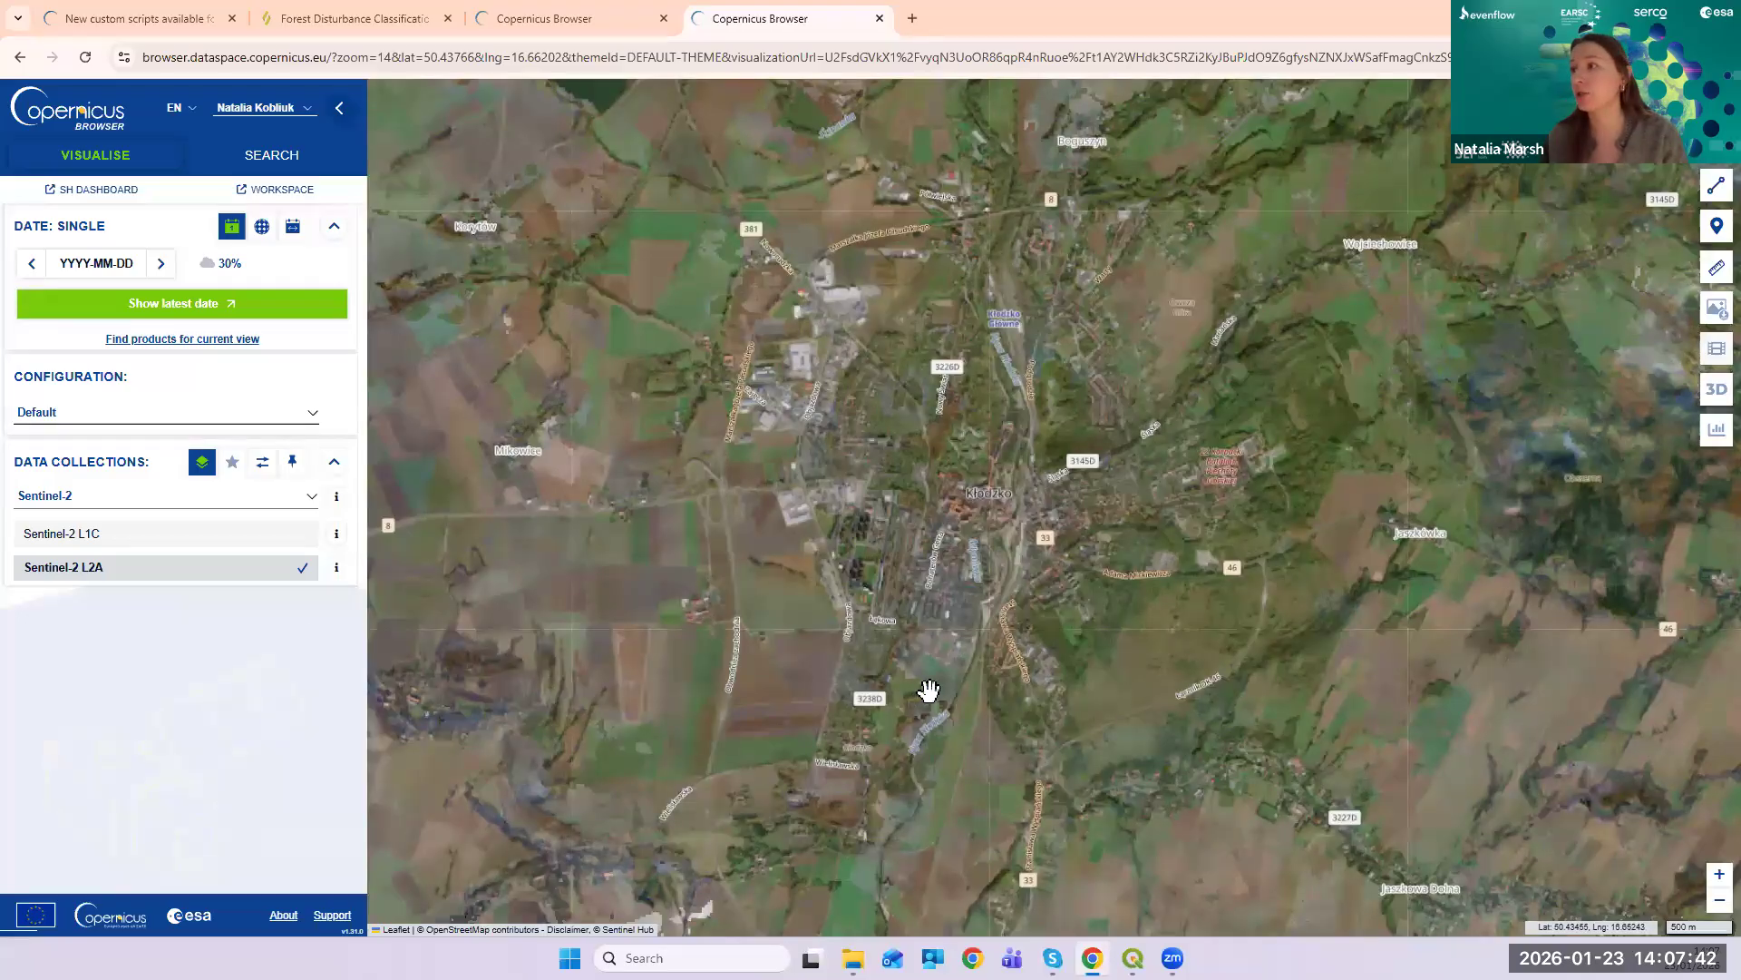
drag(921, 692, 878, 833)
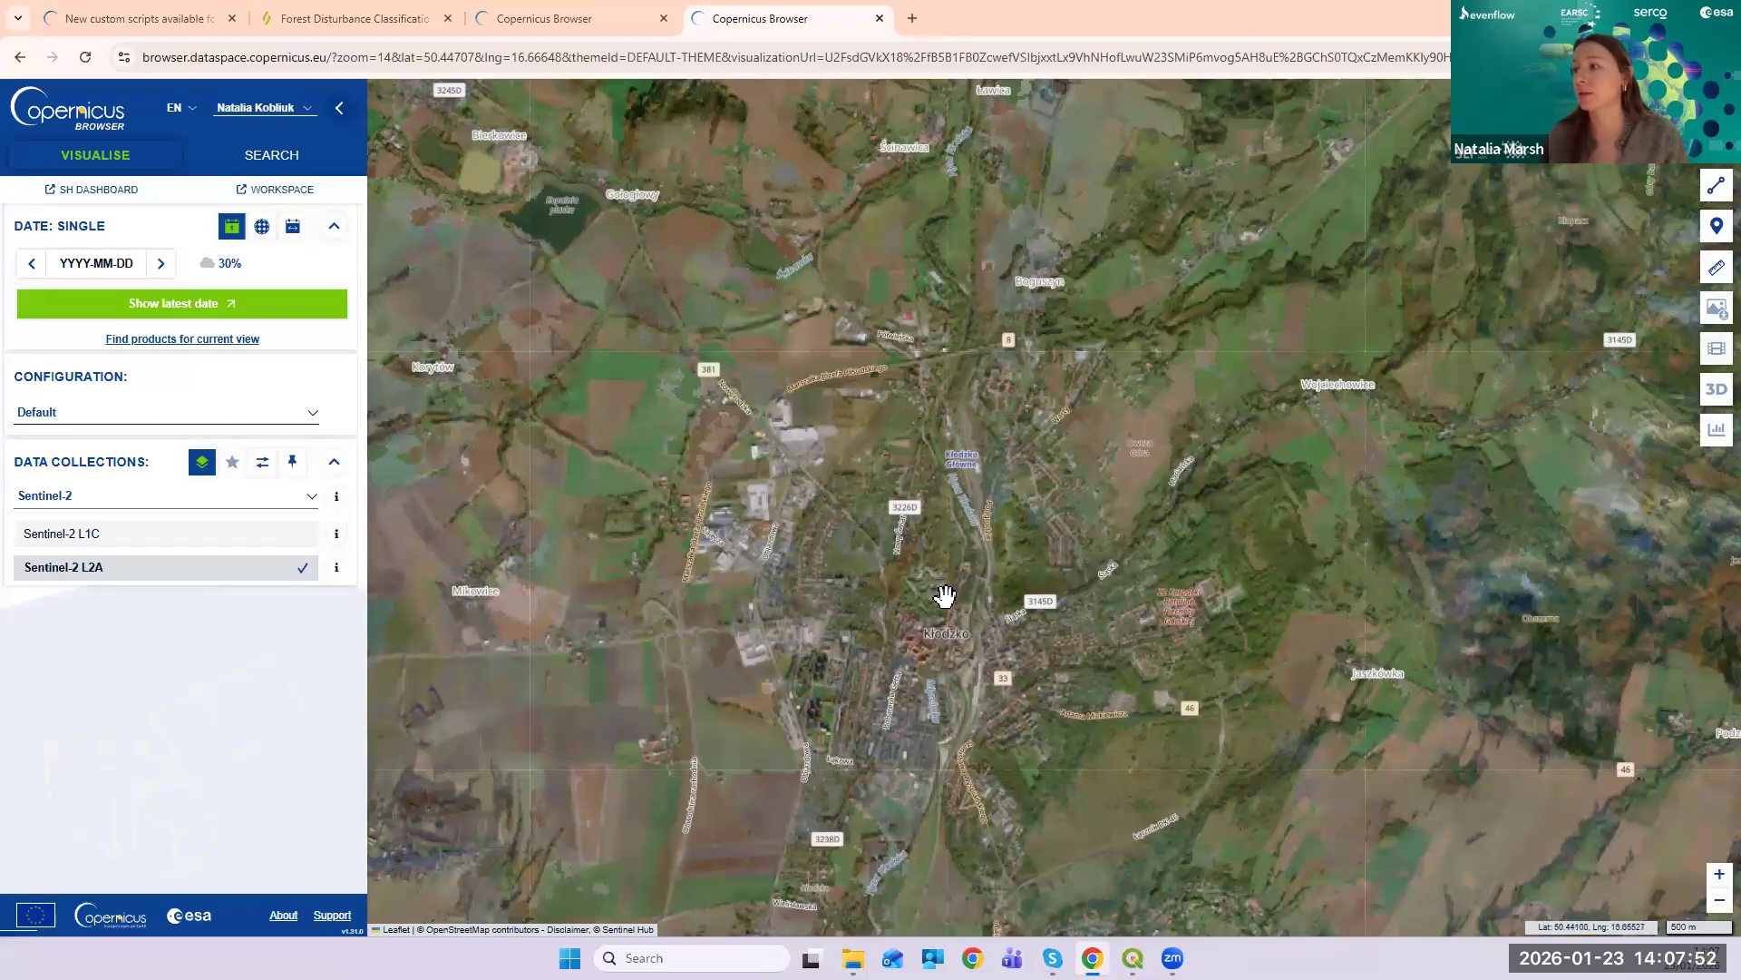
scroll(934, 597, down, 1)
scroll(932, 598, up, 1)
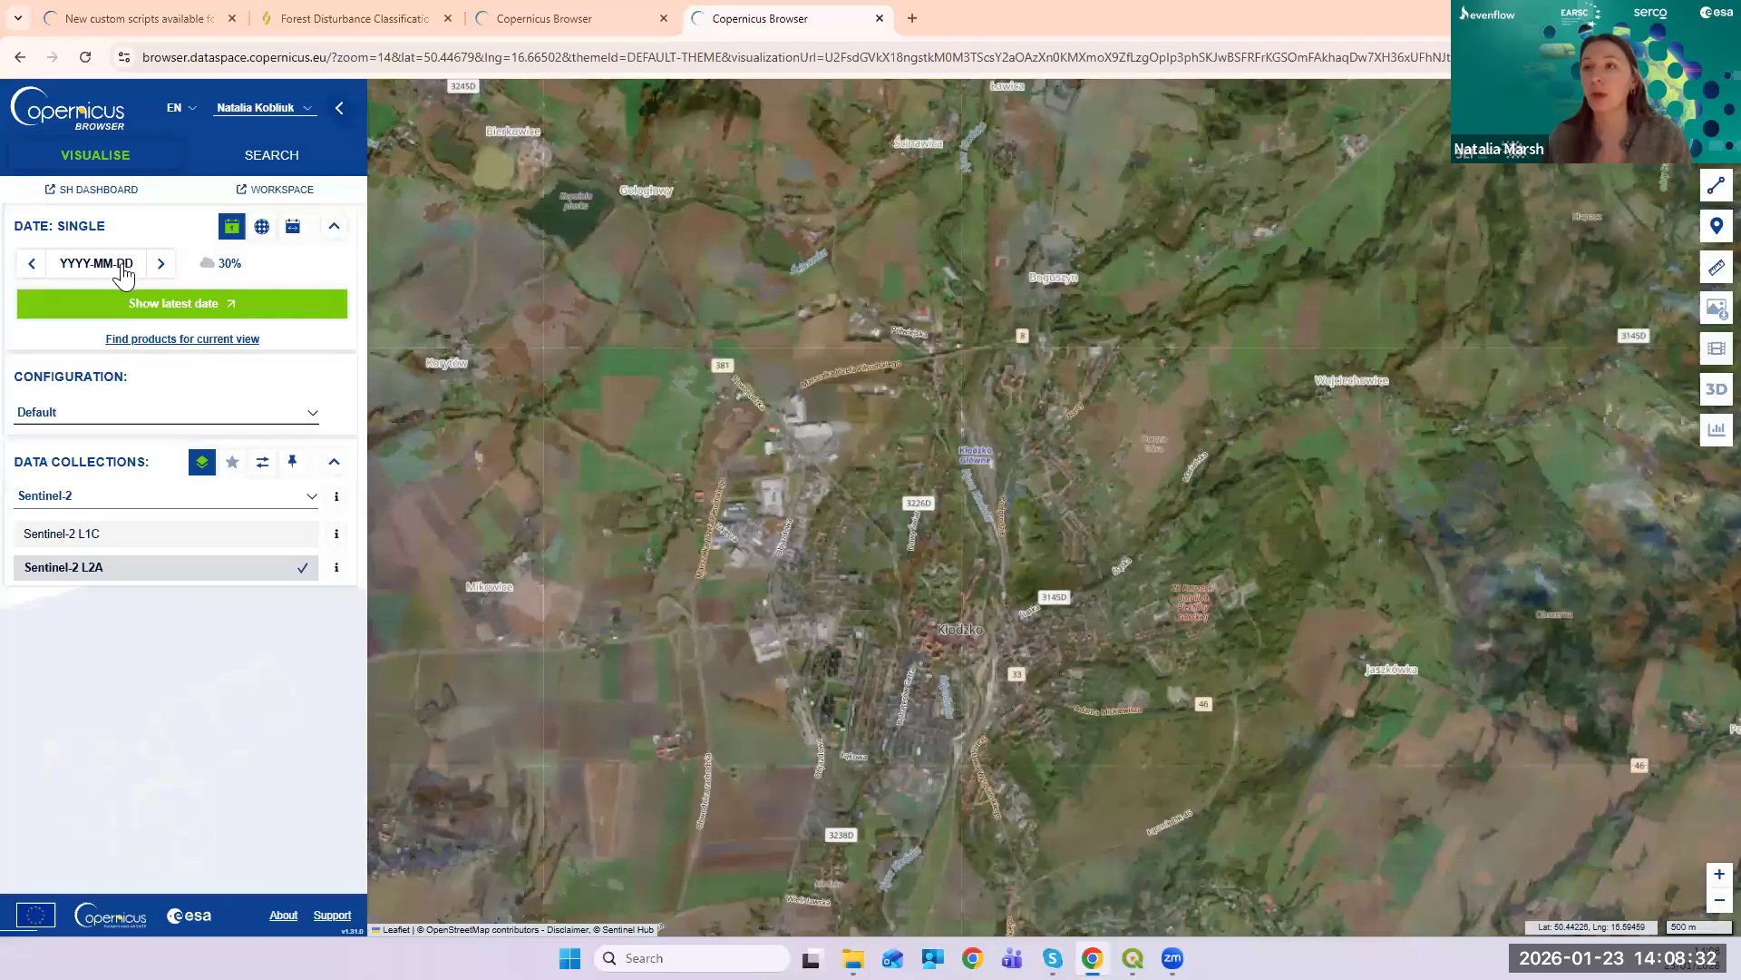
- Set the image date calendar to September 2024
click(107, 272)
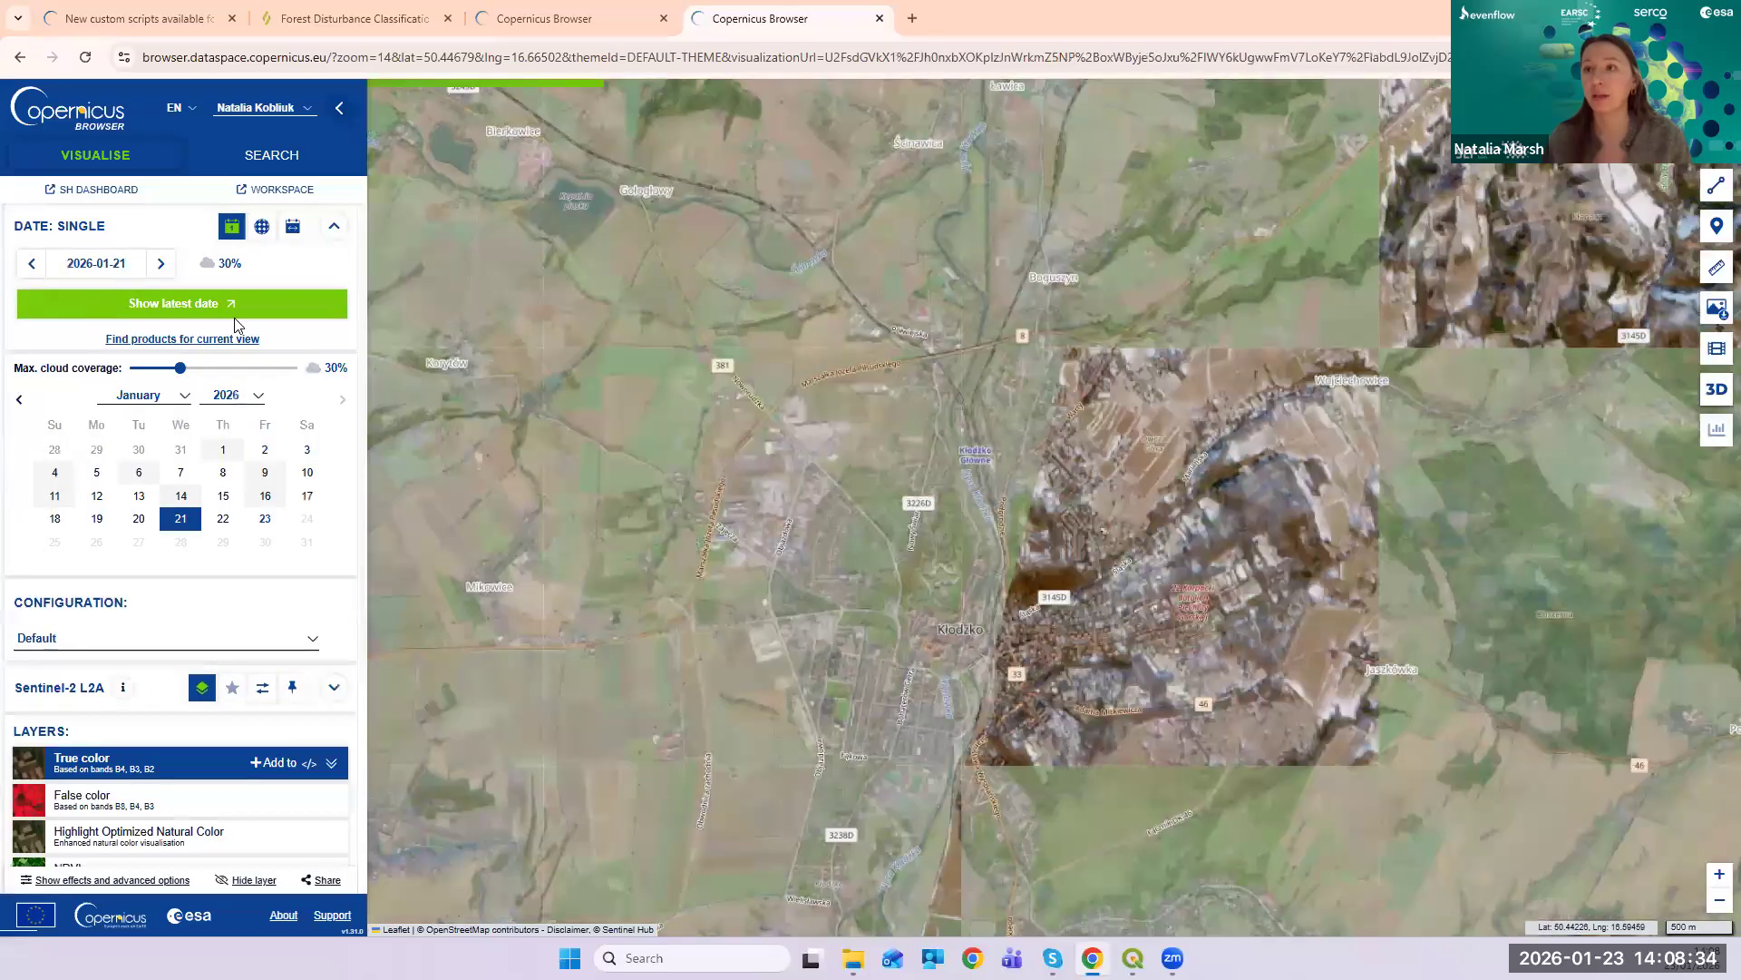
click(257, 397)
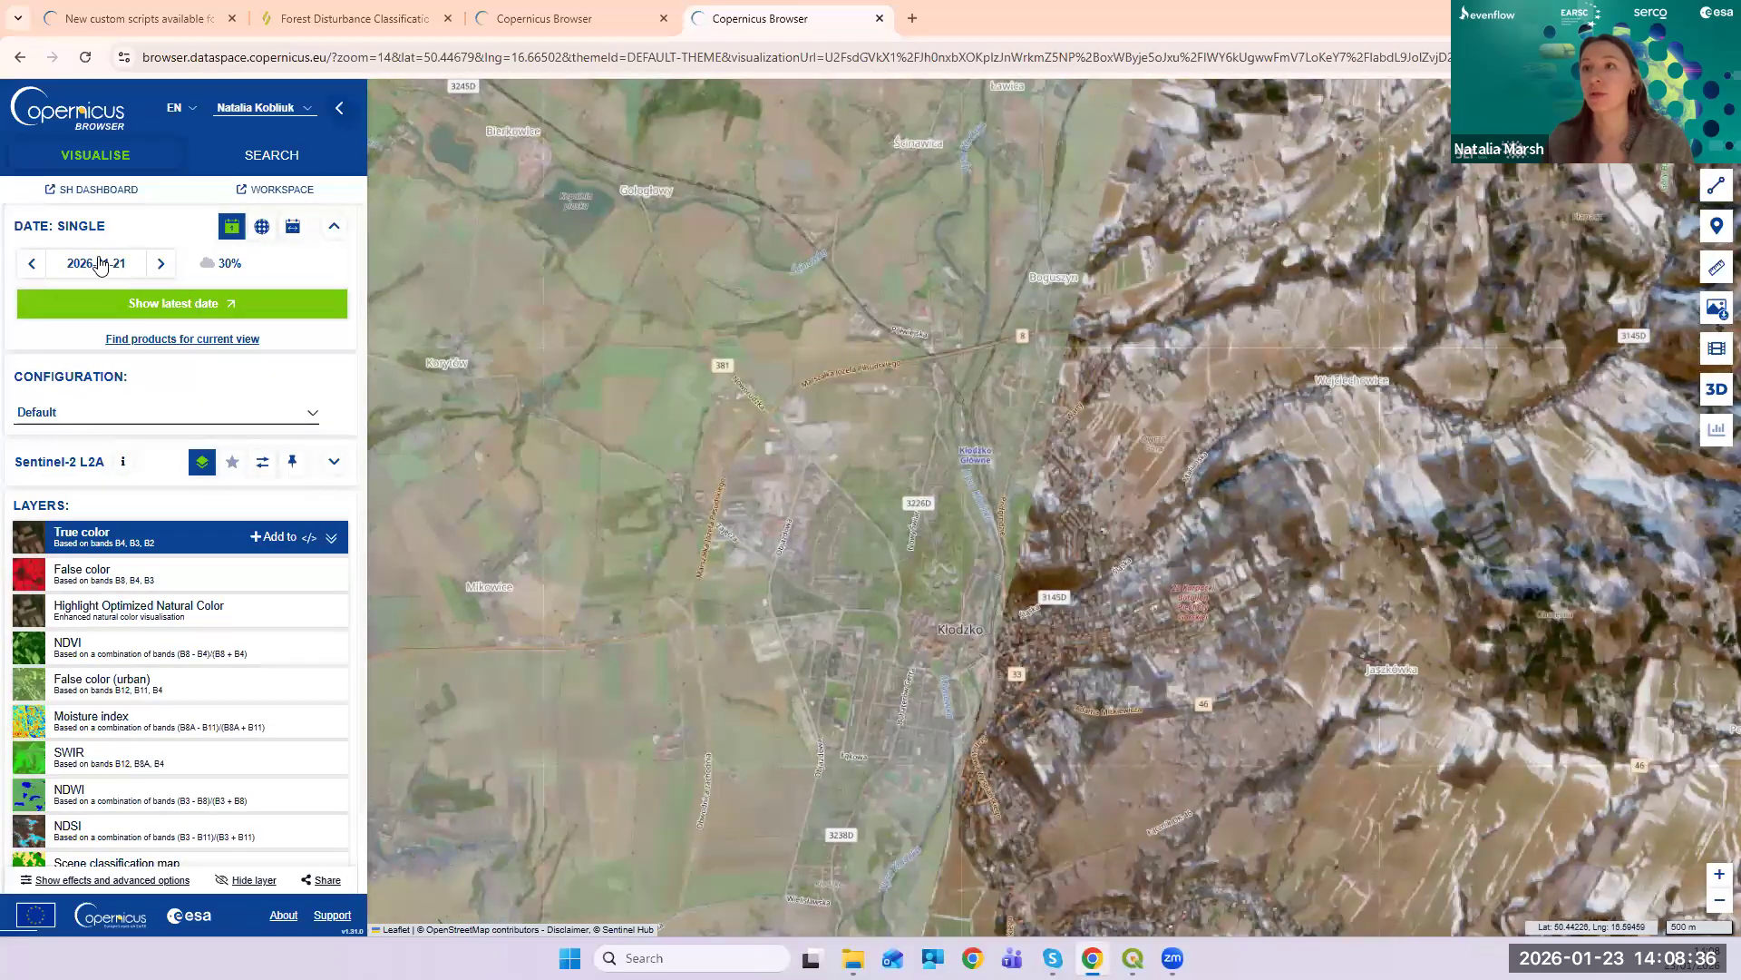
click(99, 265)
click(260, 398)
click(111, 264)
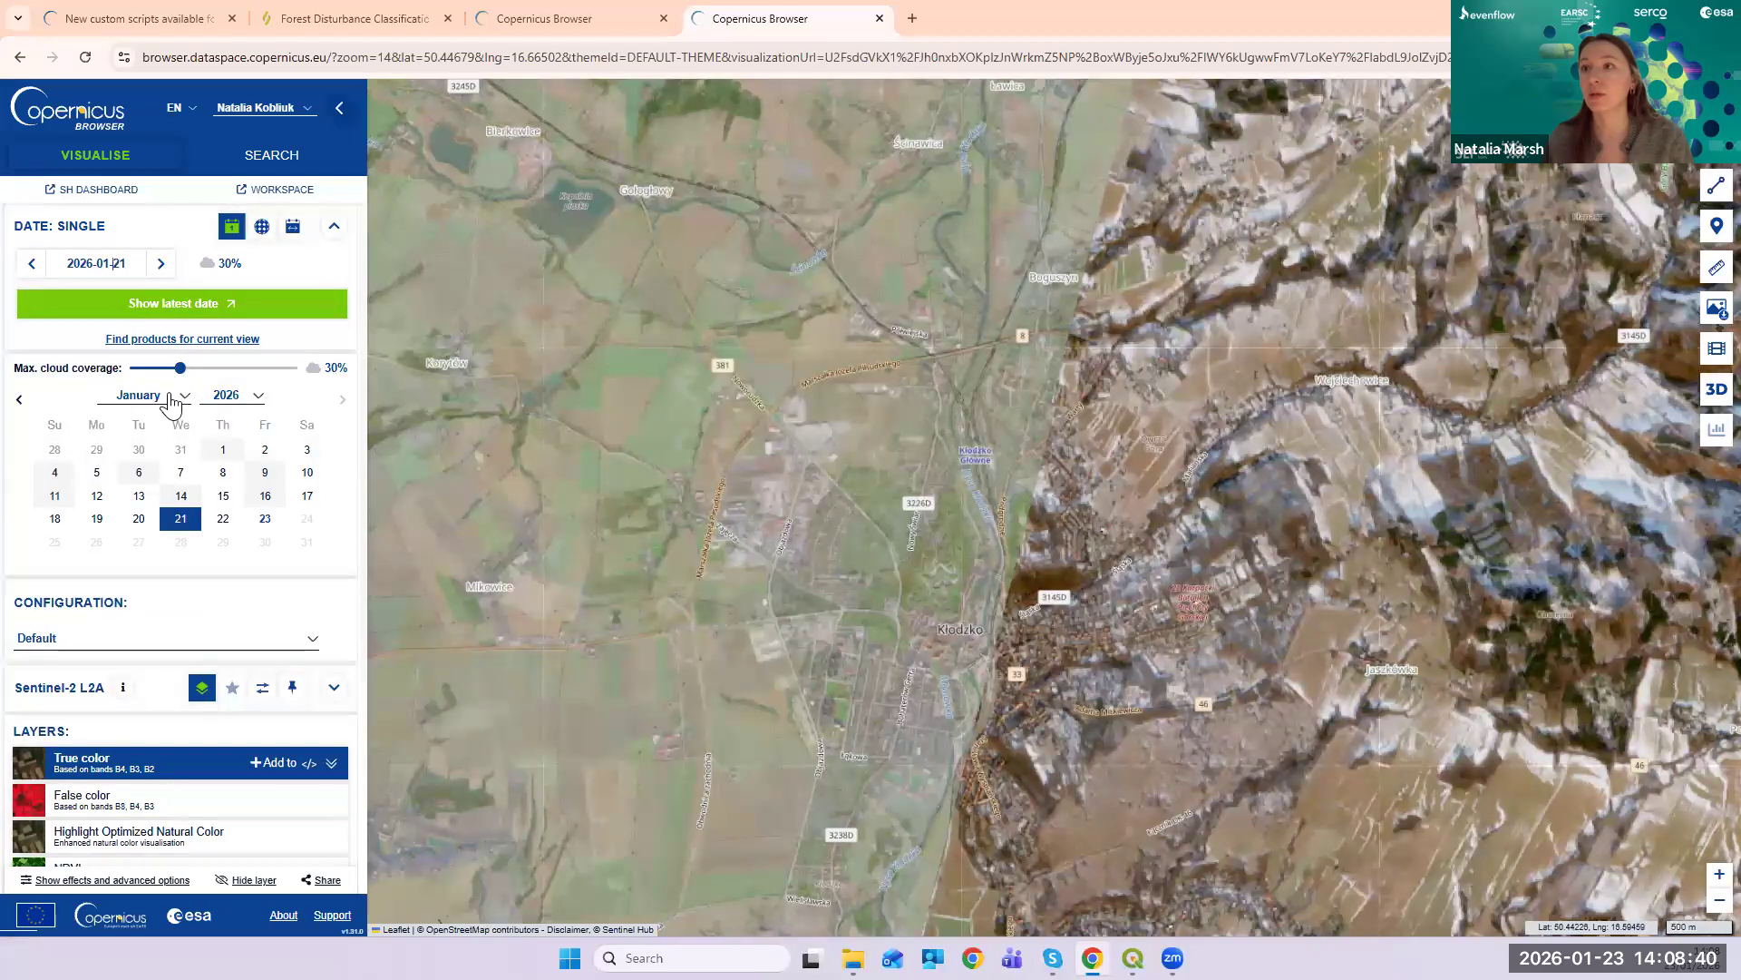
click(226, 400)
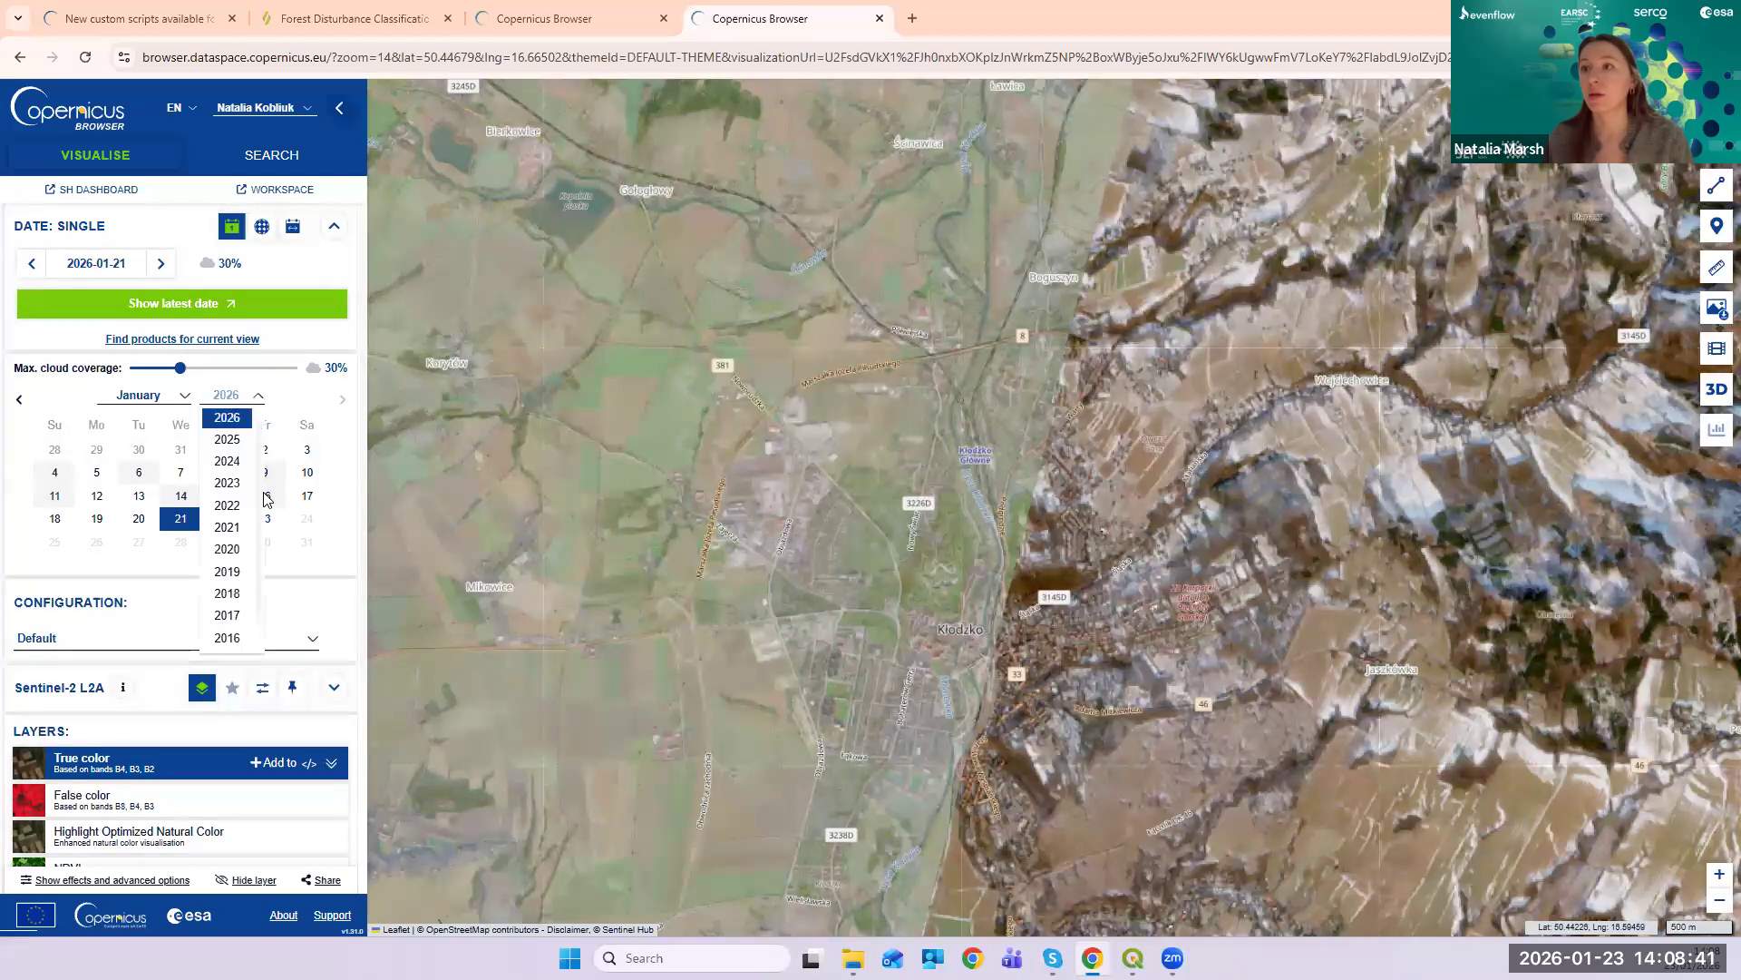
click(226, 461)
click(183, 399)
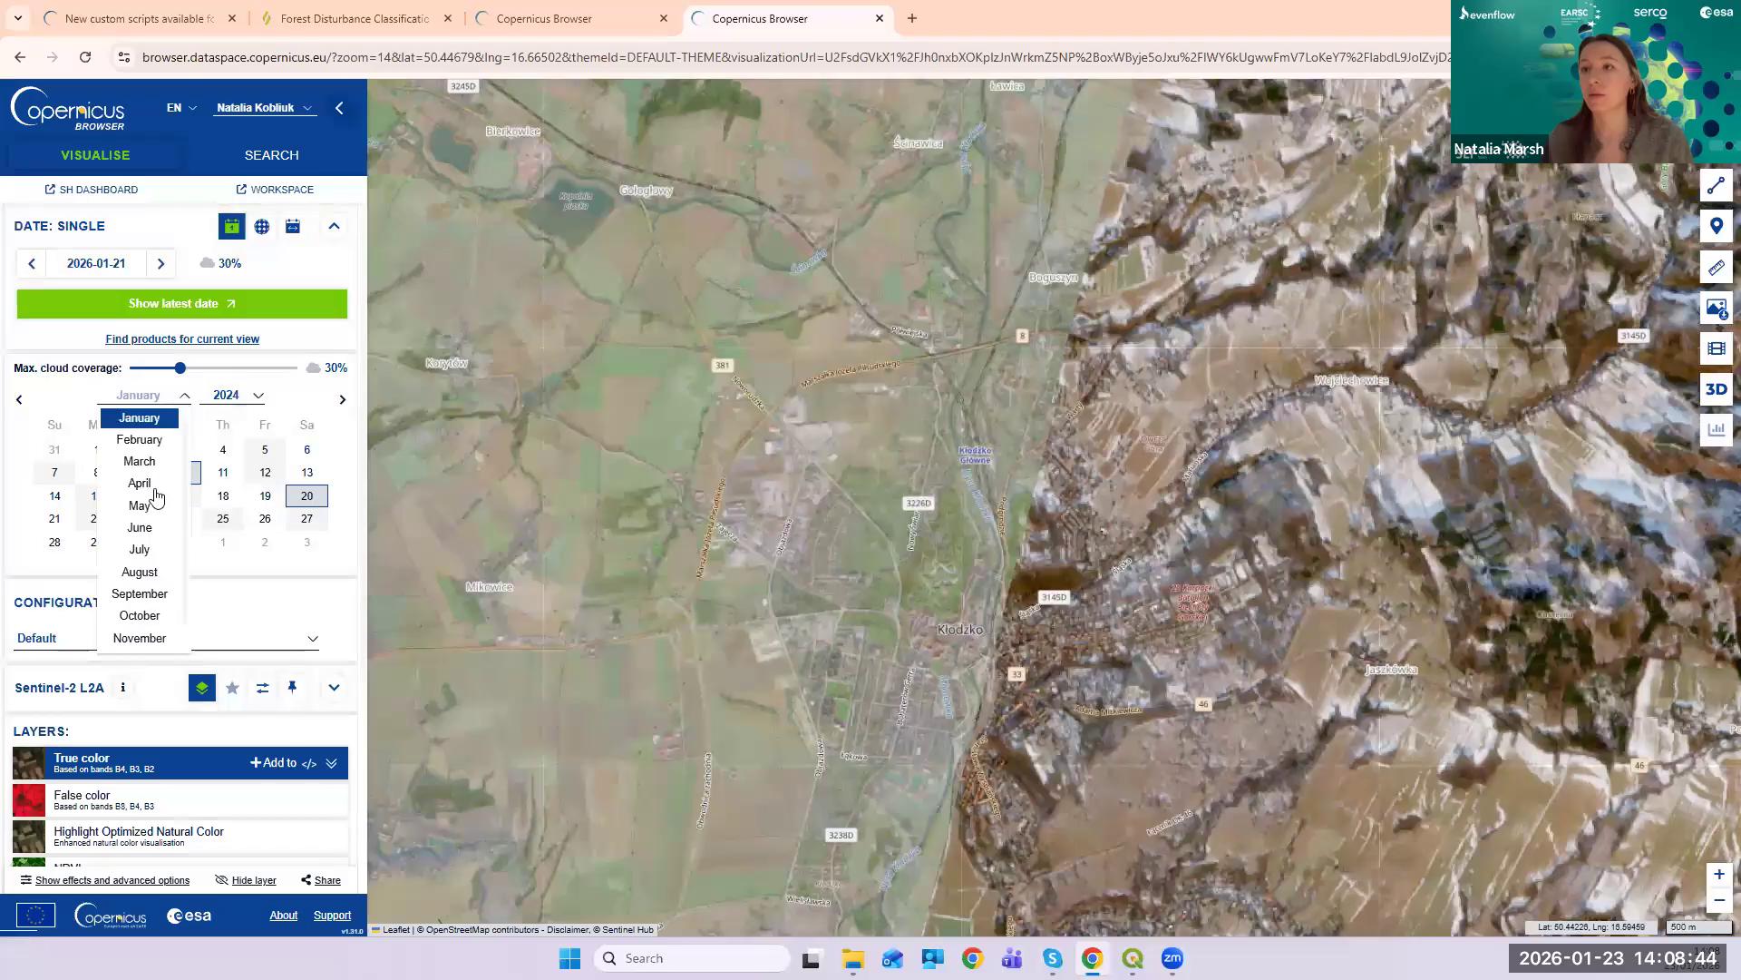
click(156, 595)
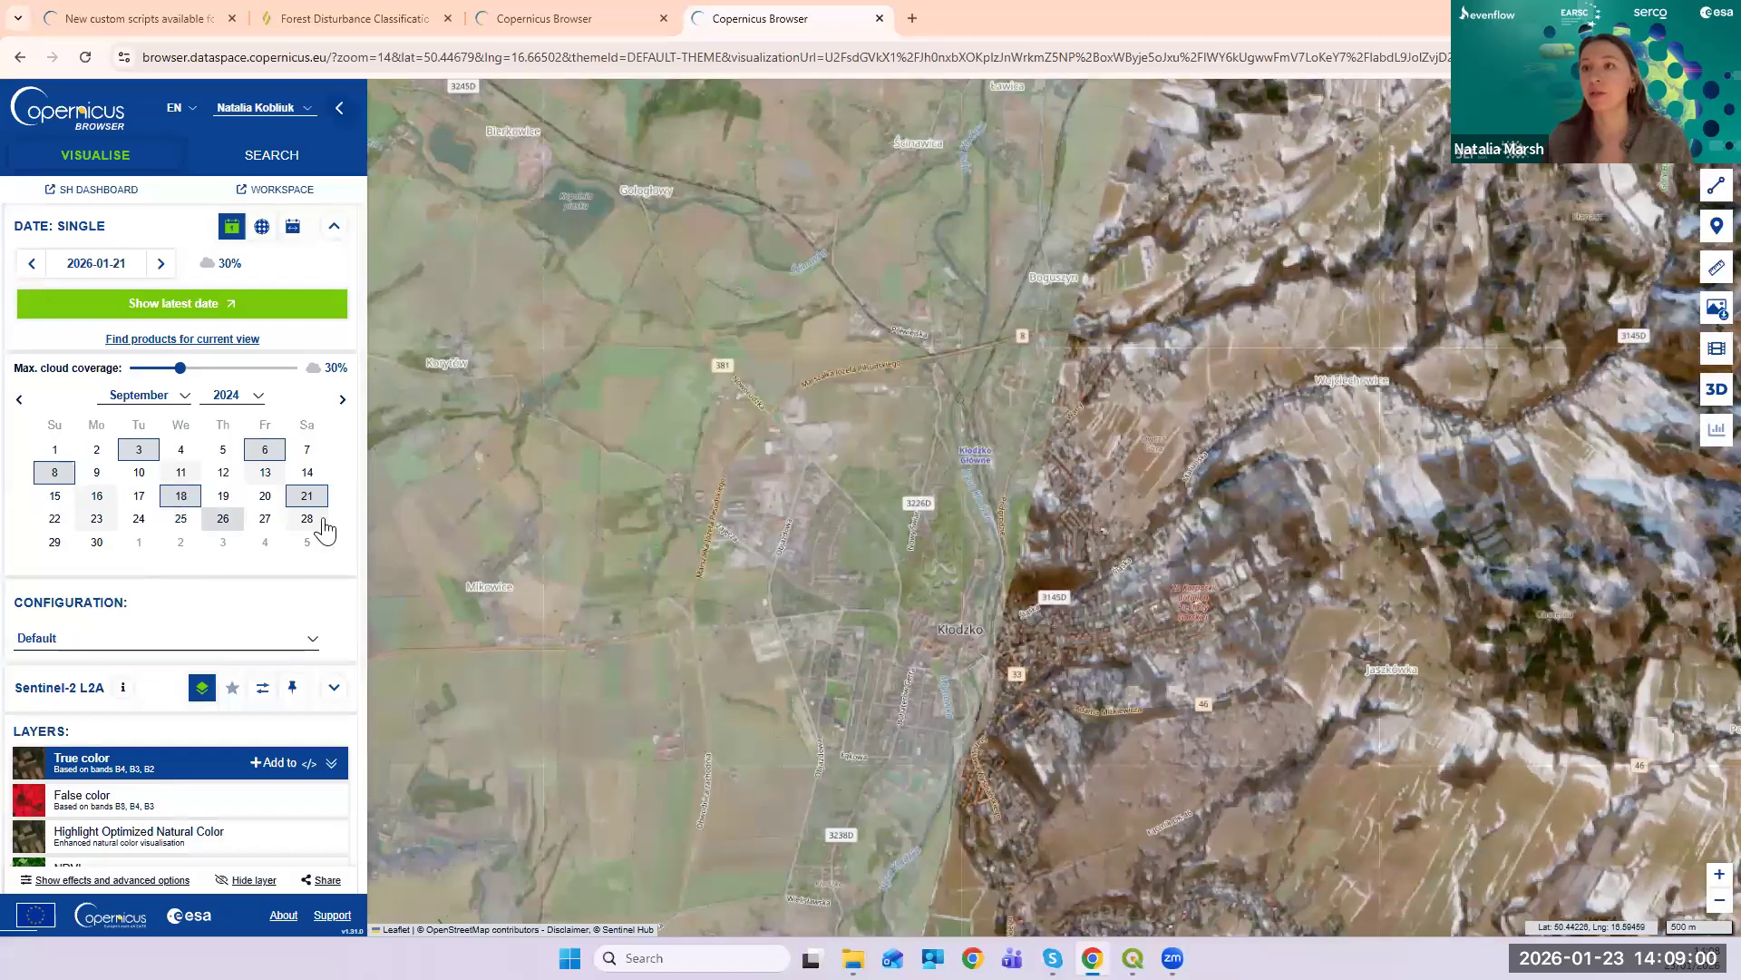
- Limit the maximum cloud coverage to 35%
mouse_move(195, 370)
mouse_down()
mouse_move(292, 370)
mouse_move(308, 388)
mouse_move(207, 385)
mouse_up()
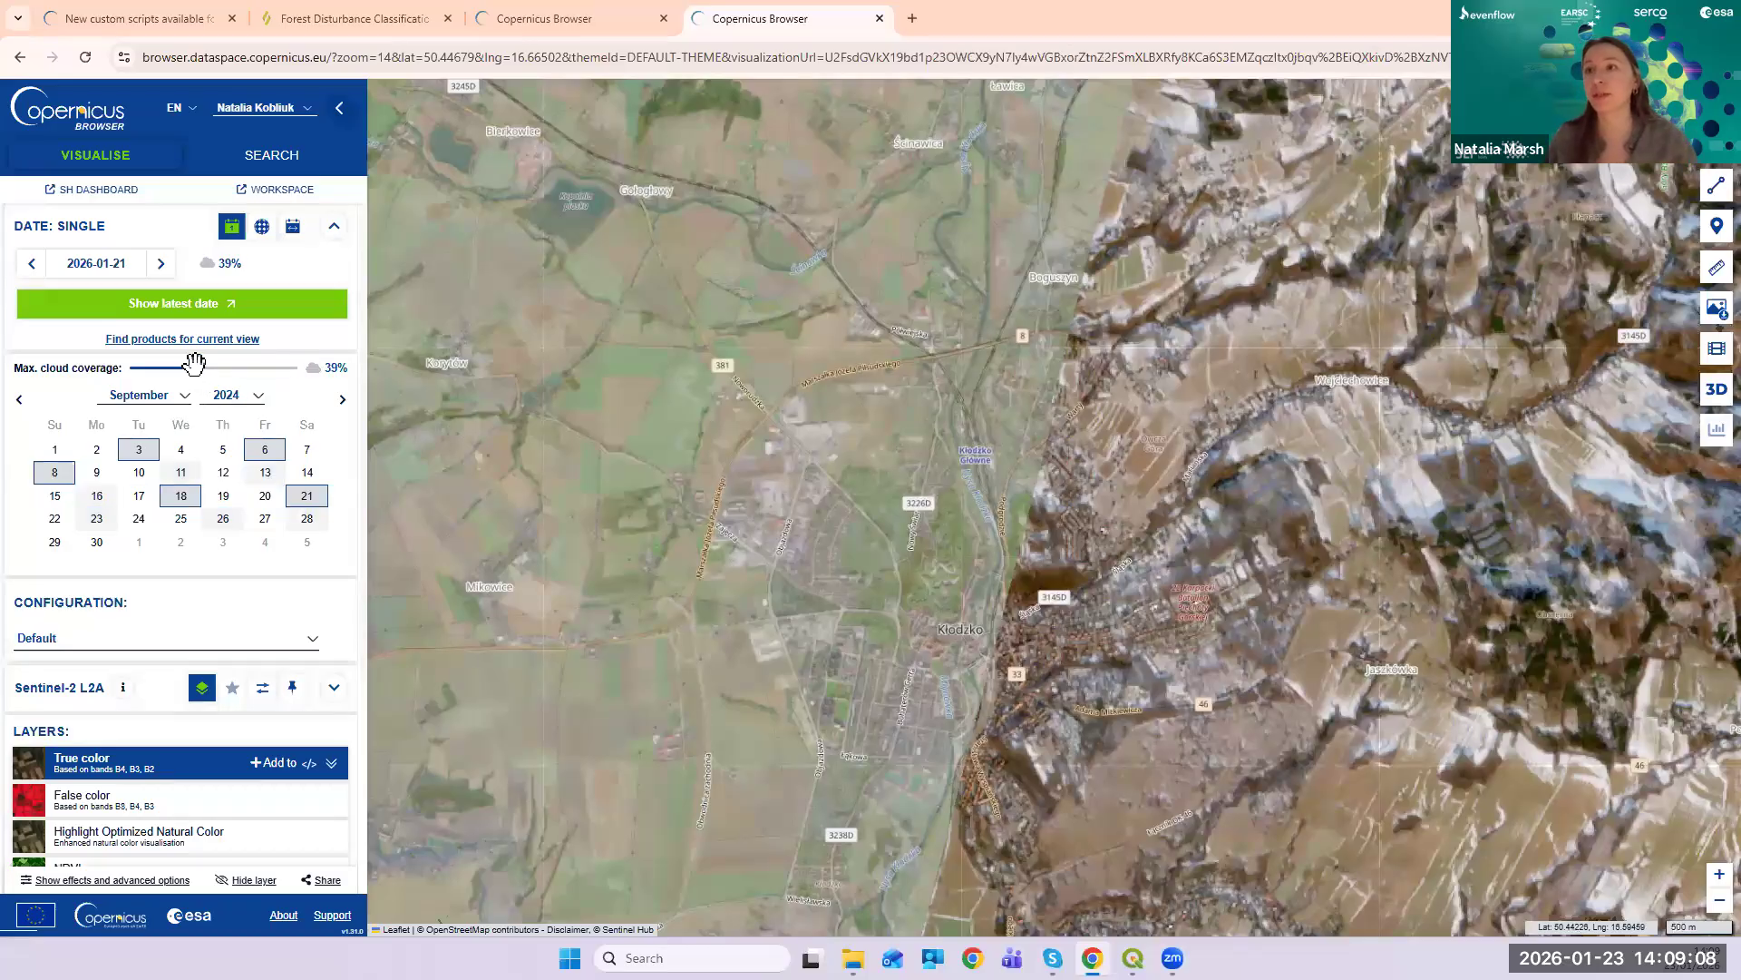
drag(163, 372, 295, 370)
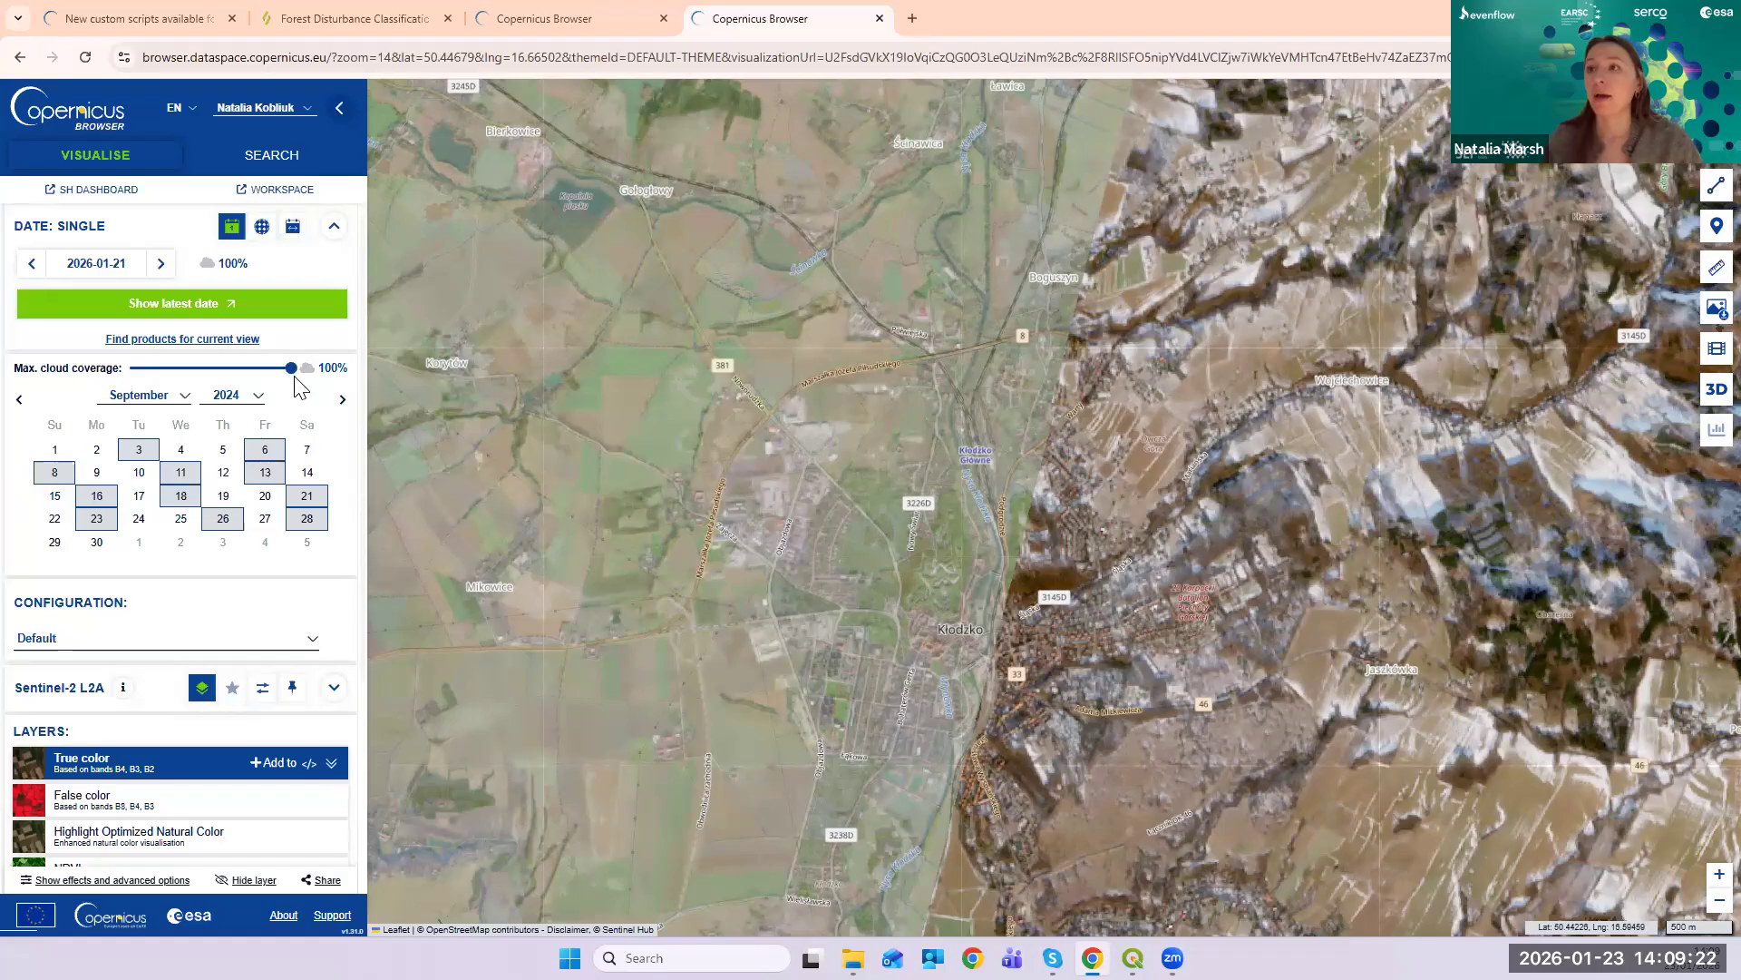
drag(290, 366, 195, 368)
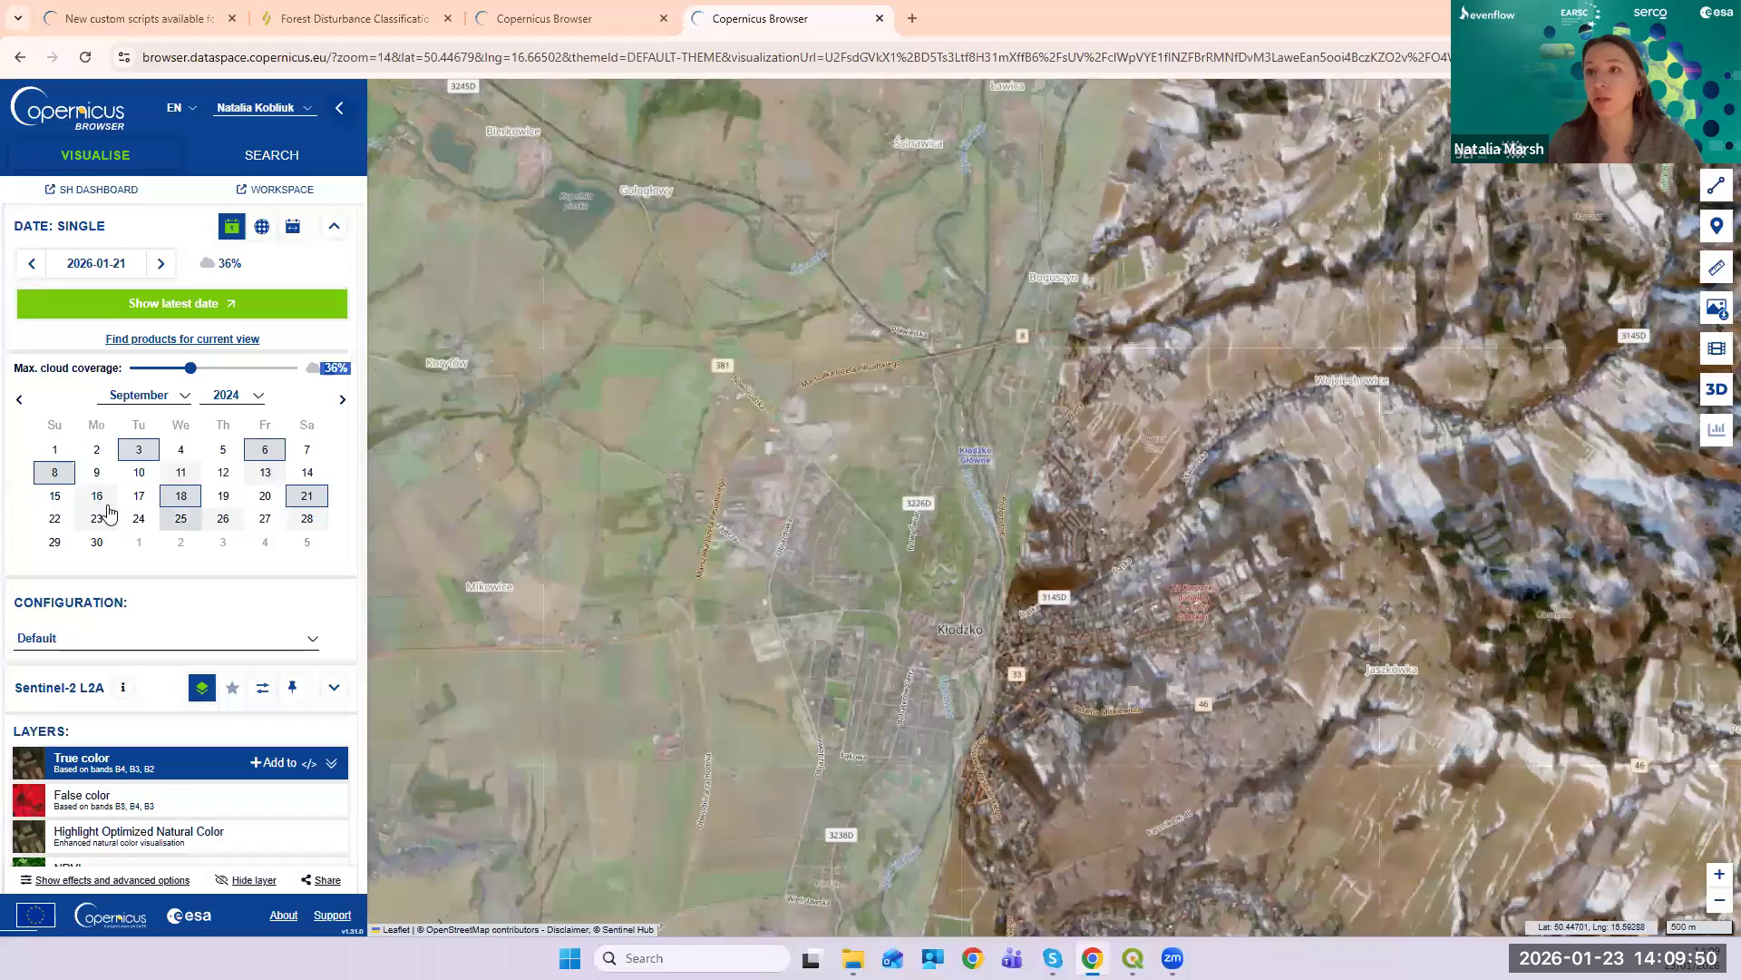
drag(210, 373, 304, 376)
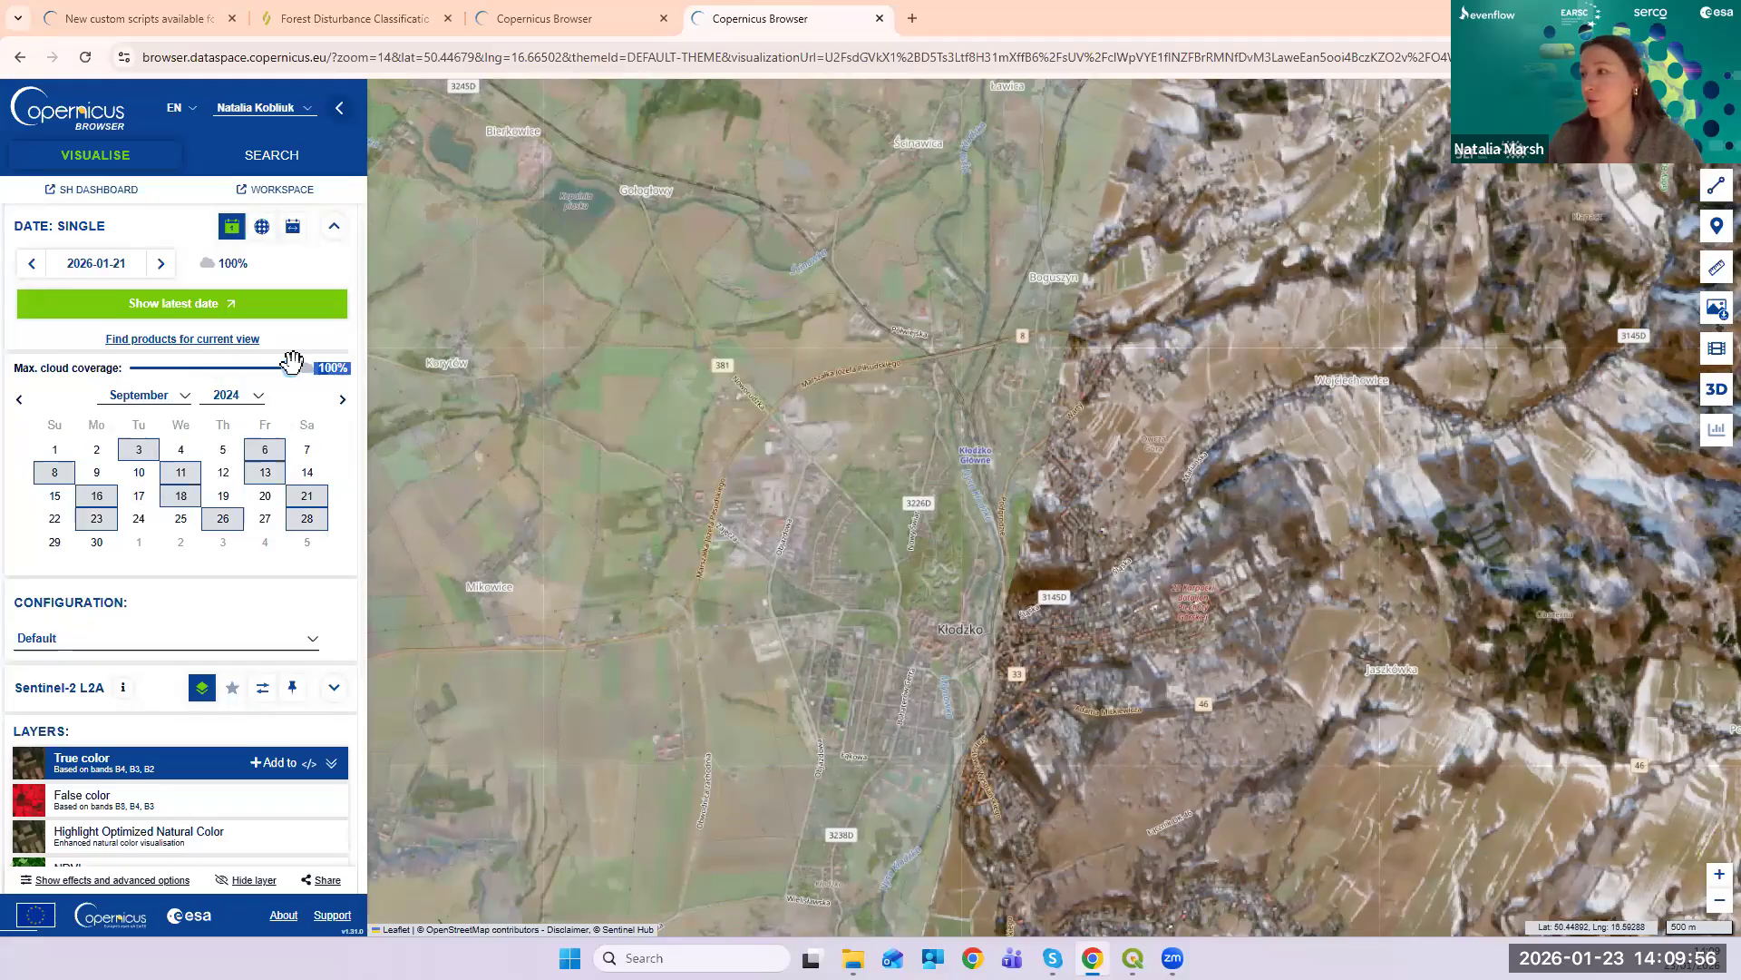
drag(292, 363, 190, 378)
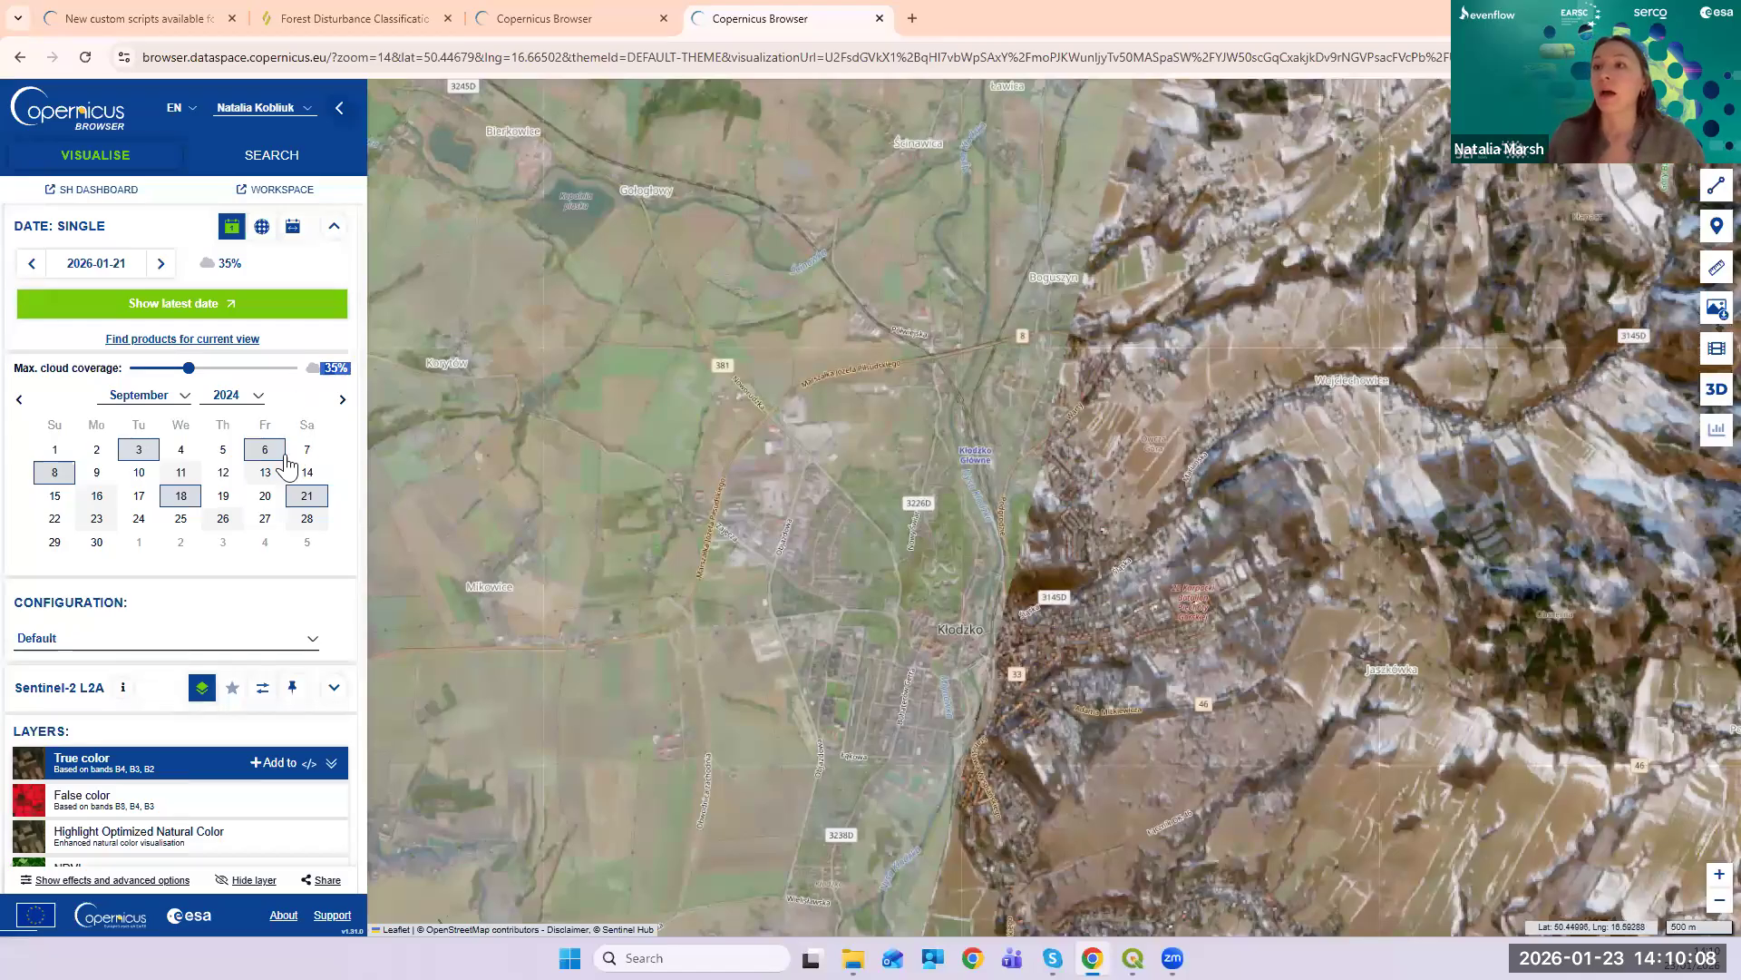
- Show the 18 September 2024 image and frame Kłodzko with the forested hills east of town
click(179, 498)
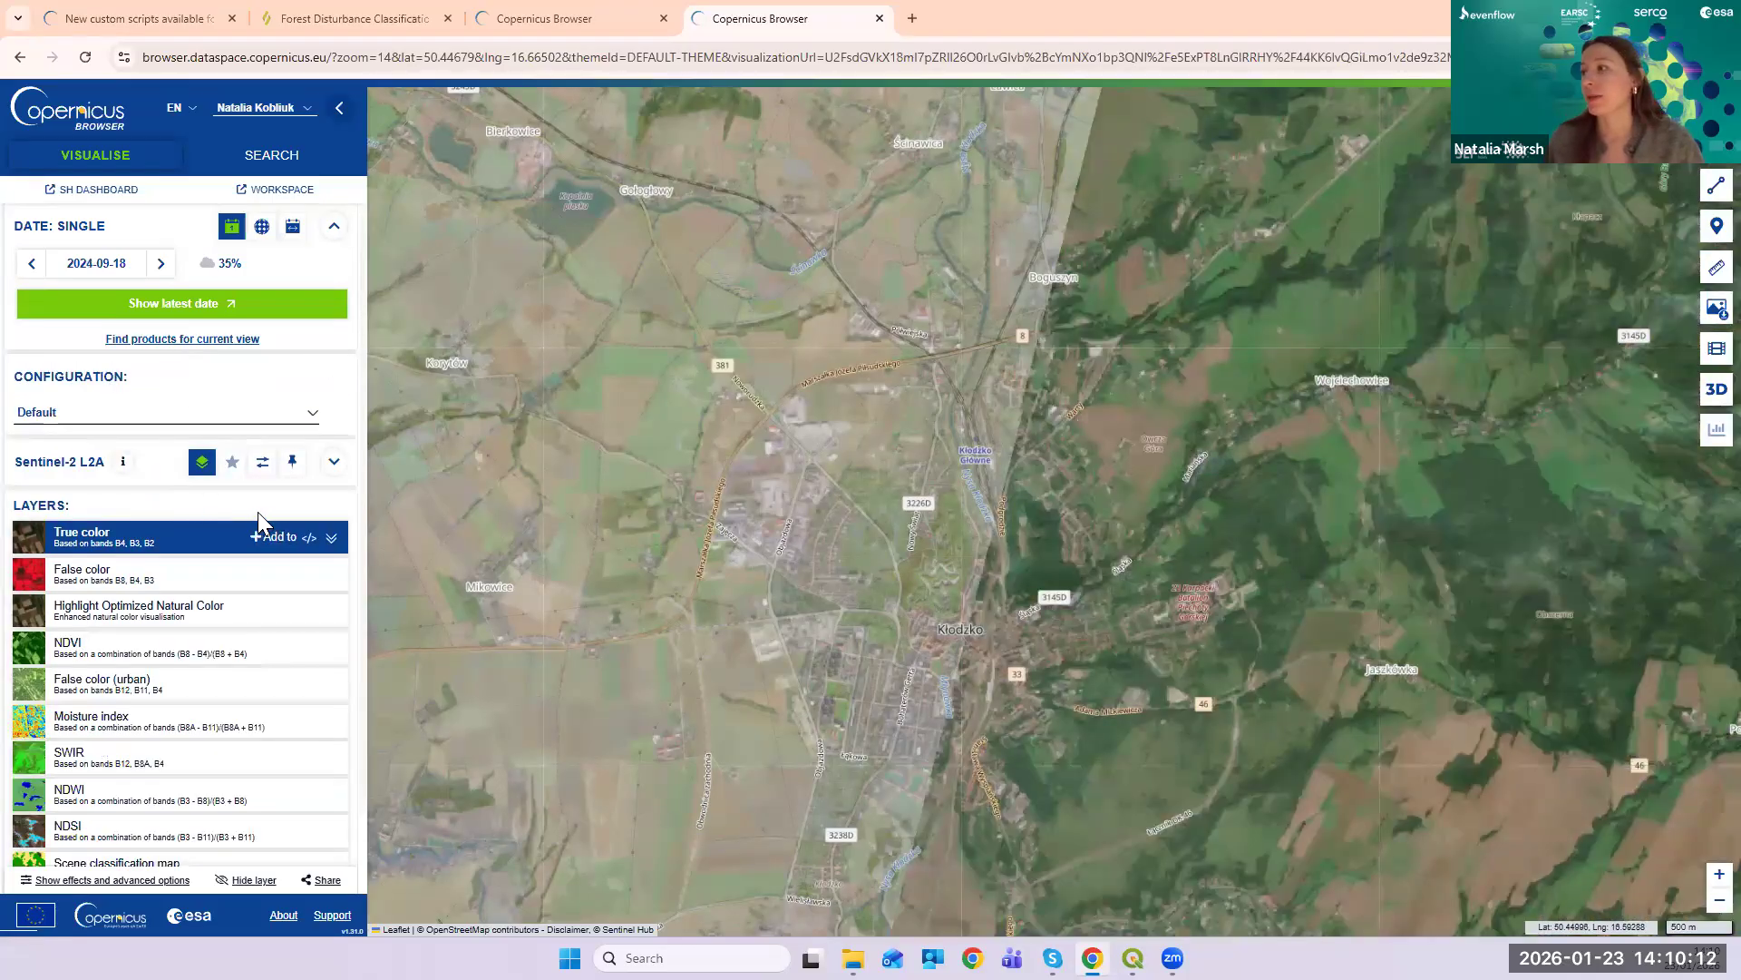
drag(922, 634, 575, 591)
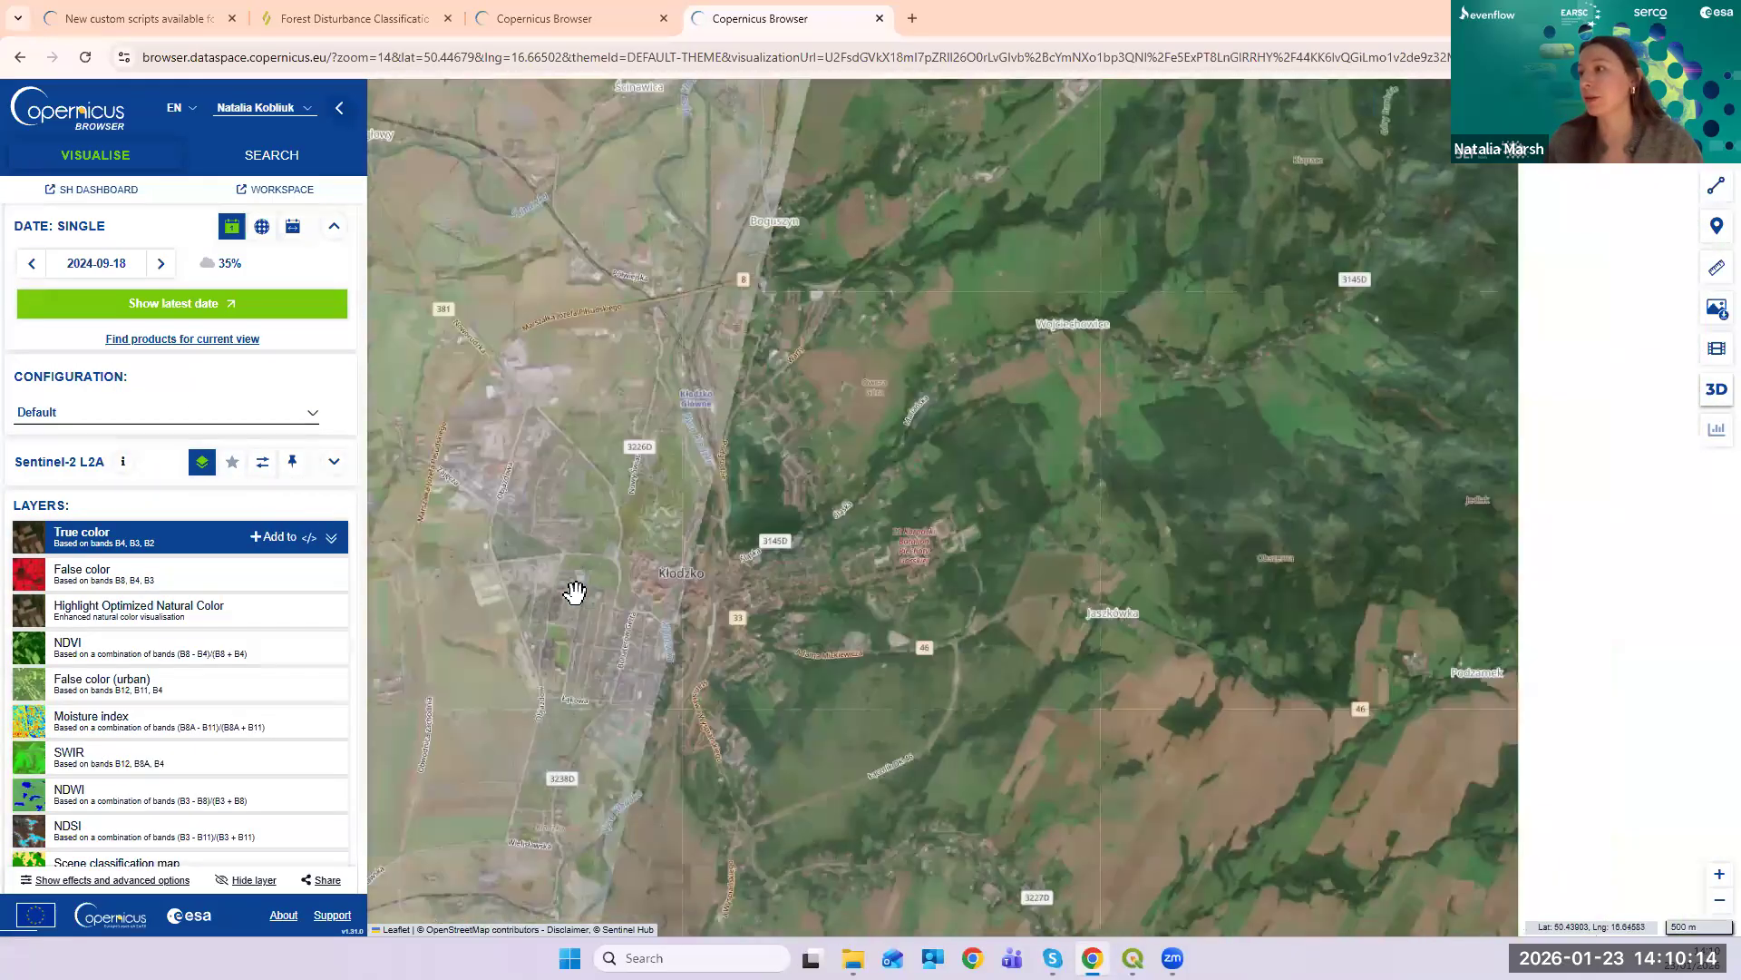
scroll(637, 568, up, 1)
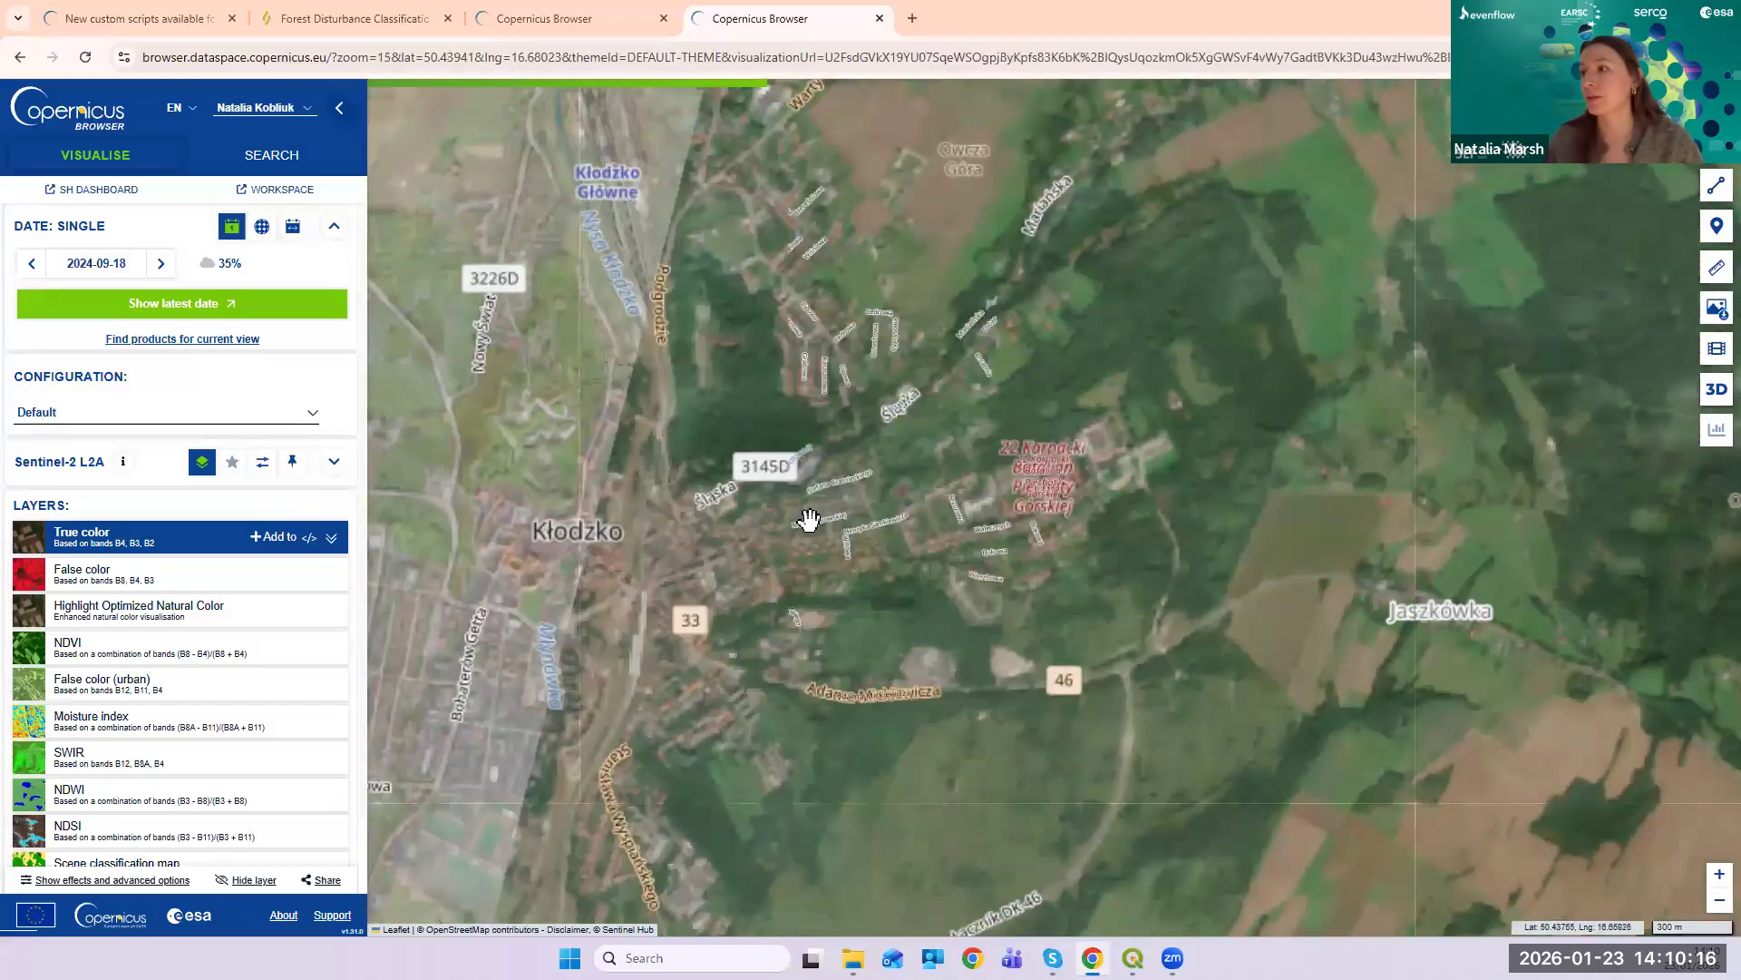
scroll(868, 571, up, 1)
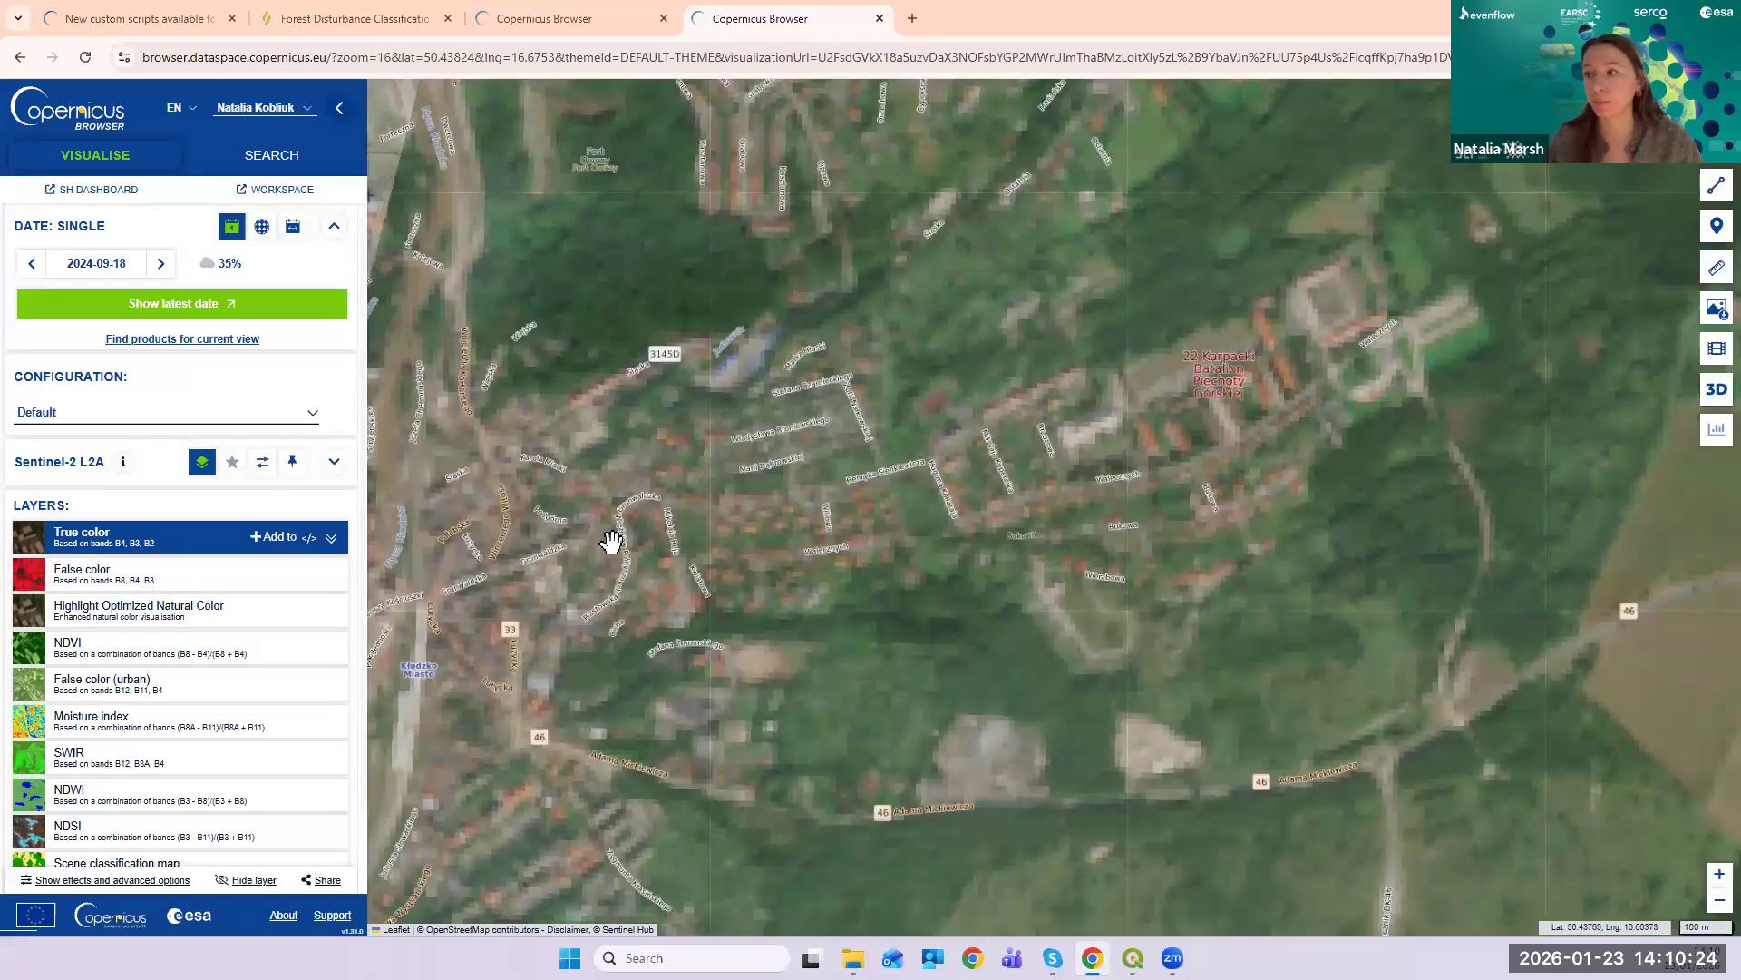
scroll(610, 542, down, 1)
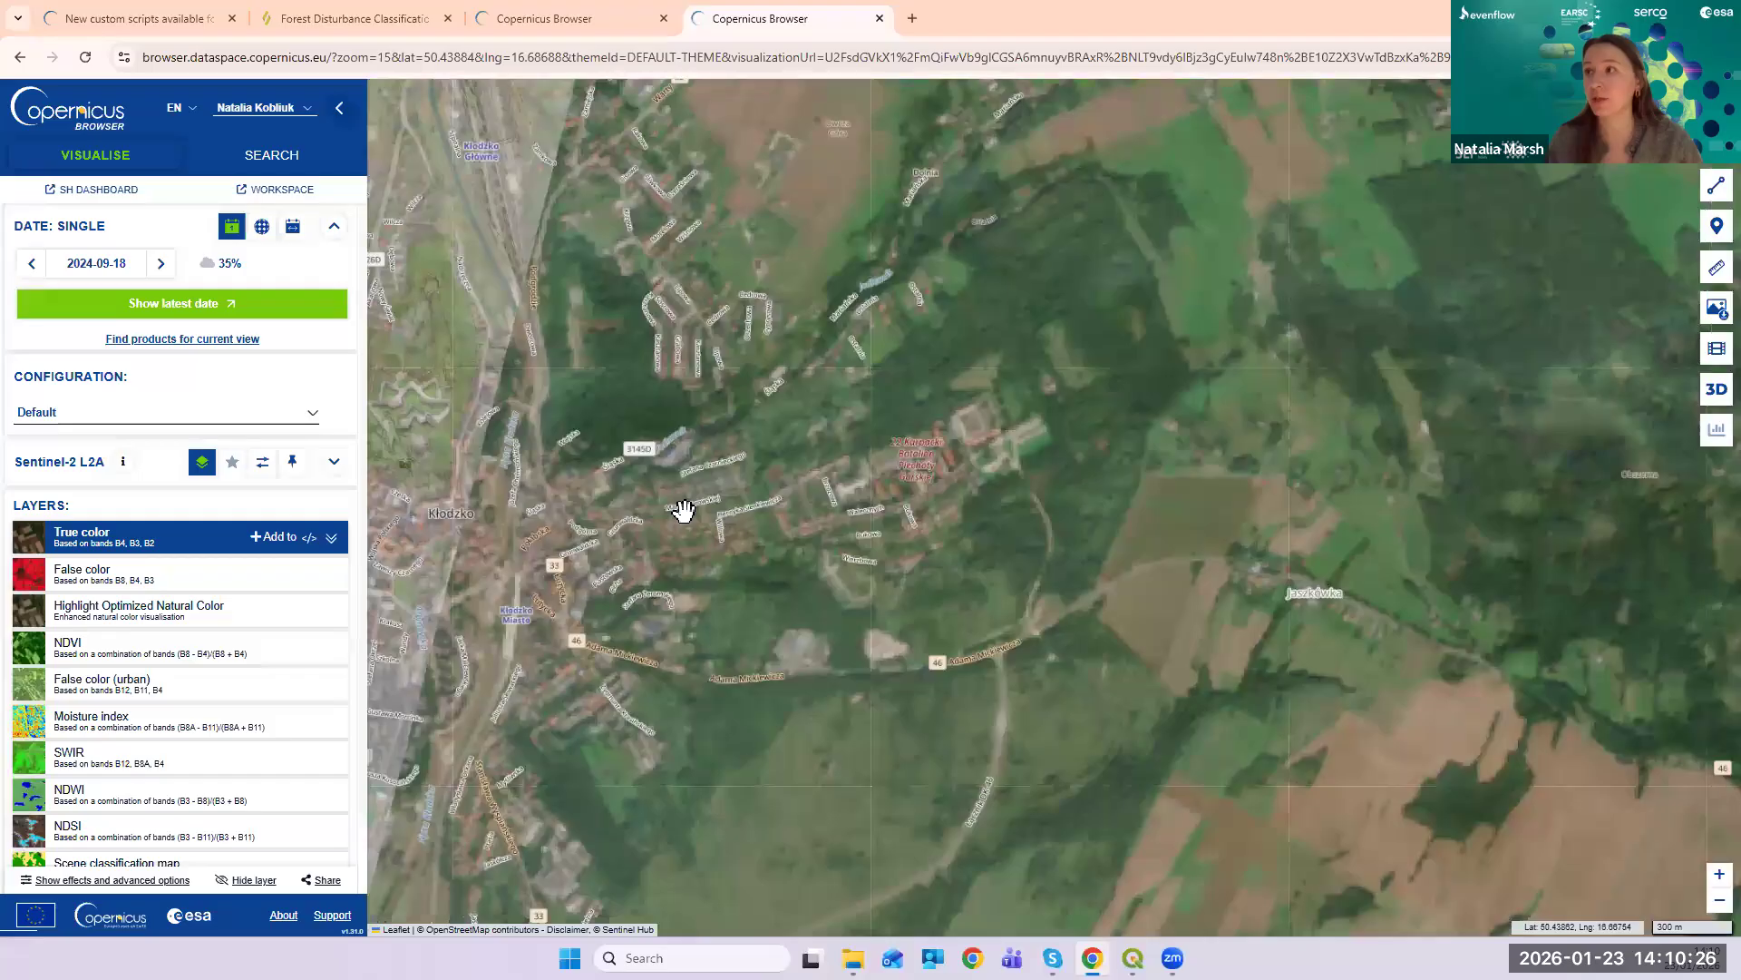
scroll(709, 553, down, 1)
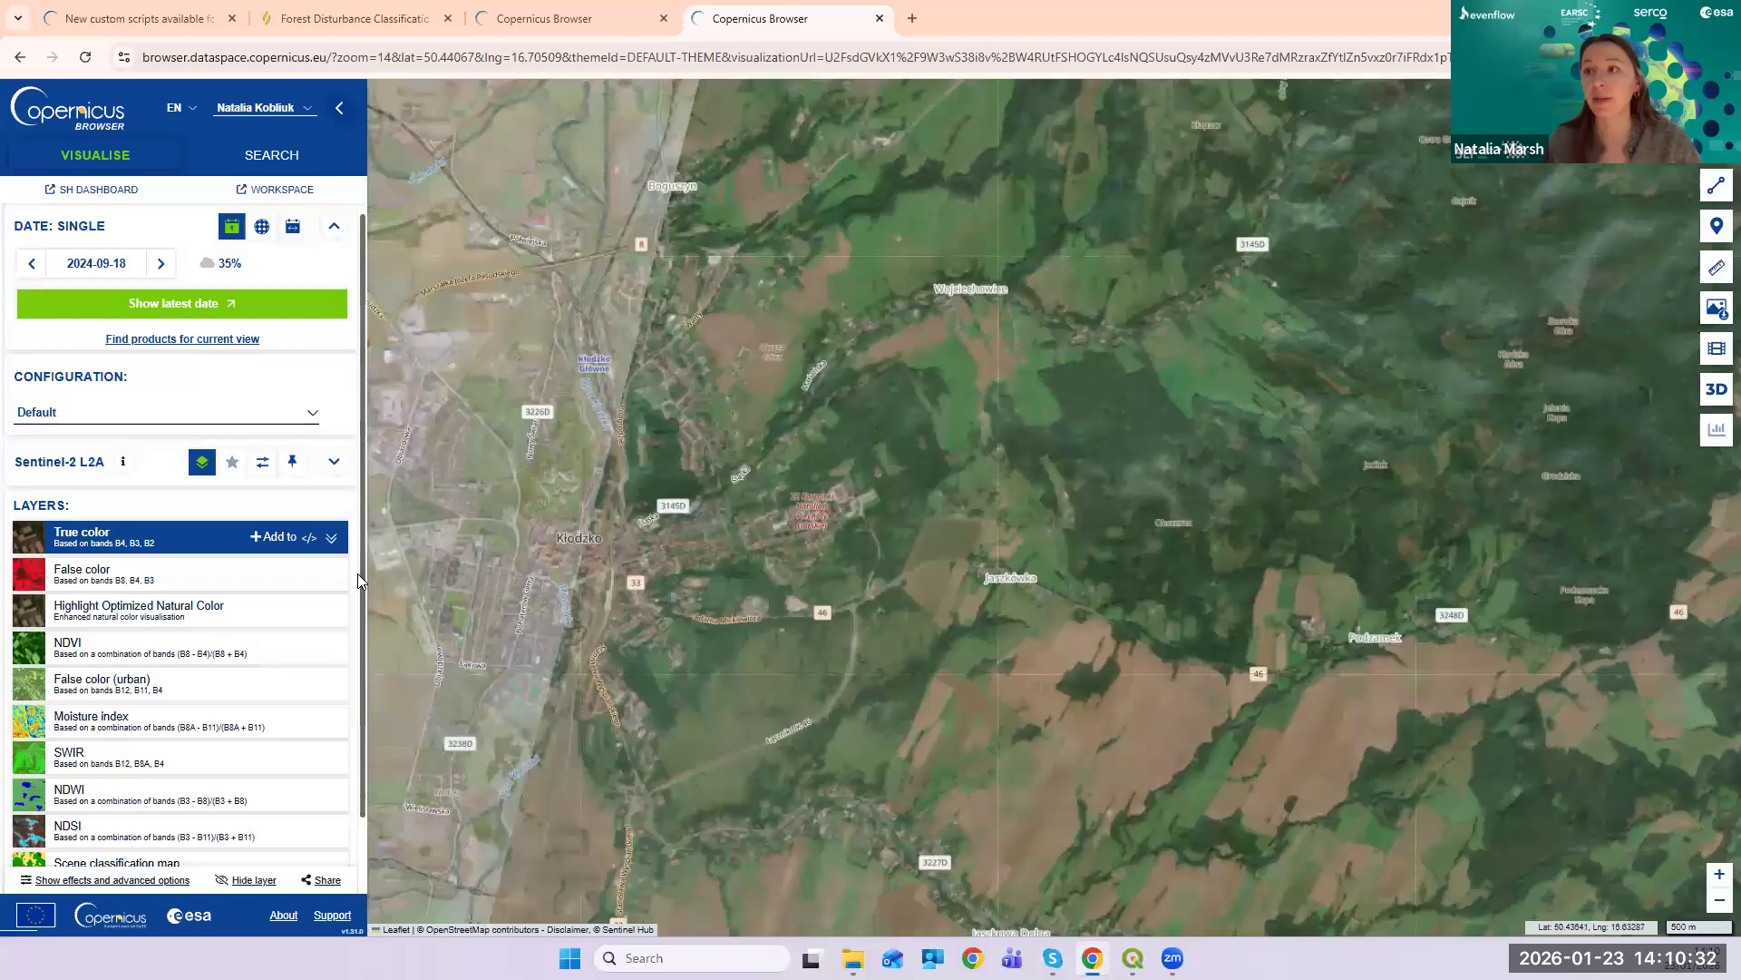
- Try the NDVI and Moisture index layers, then settle on the SWIR visualisation
click(249, 653)
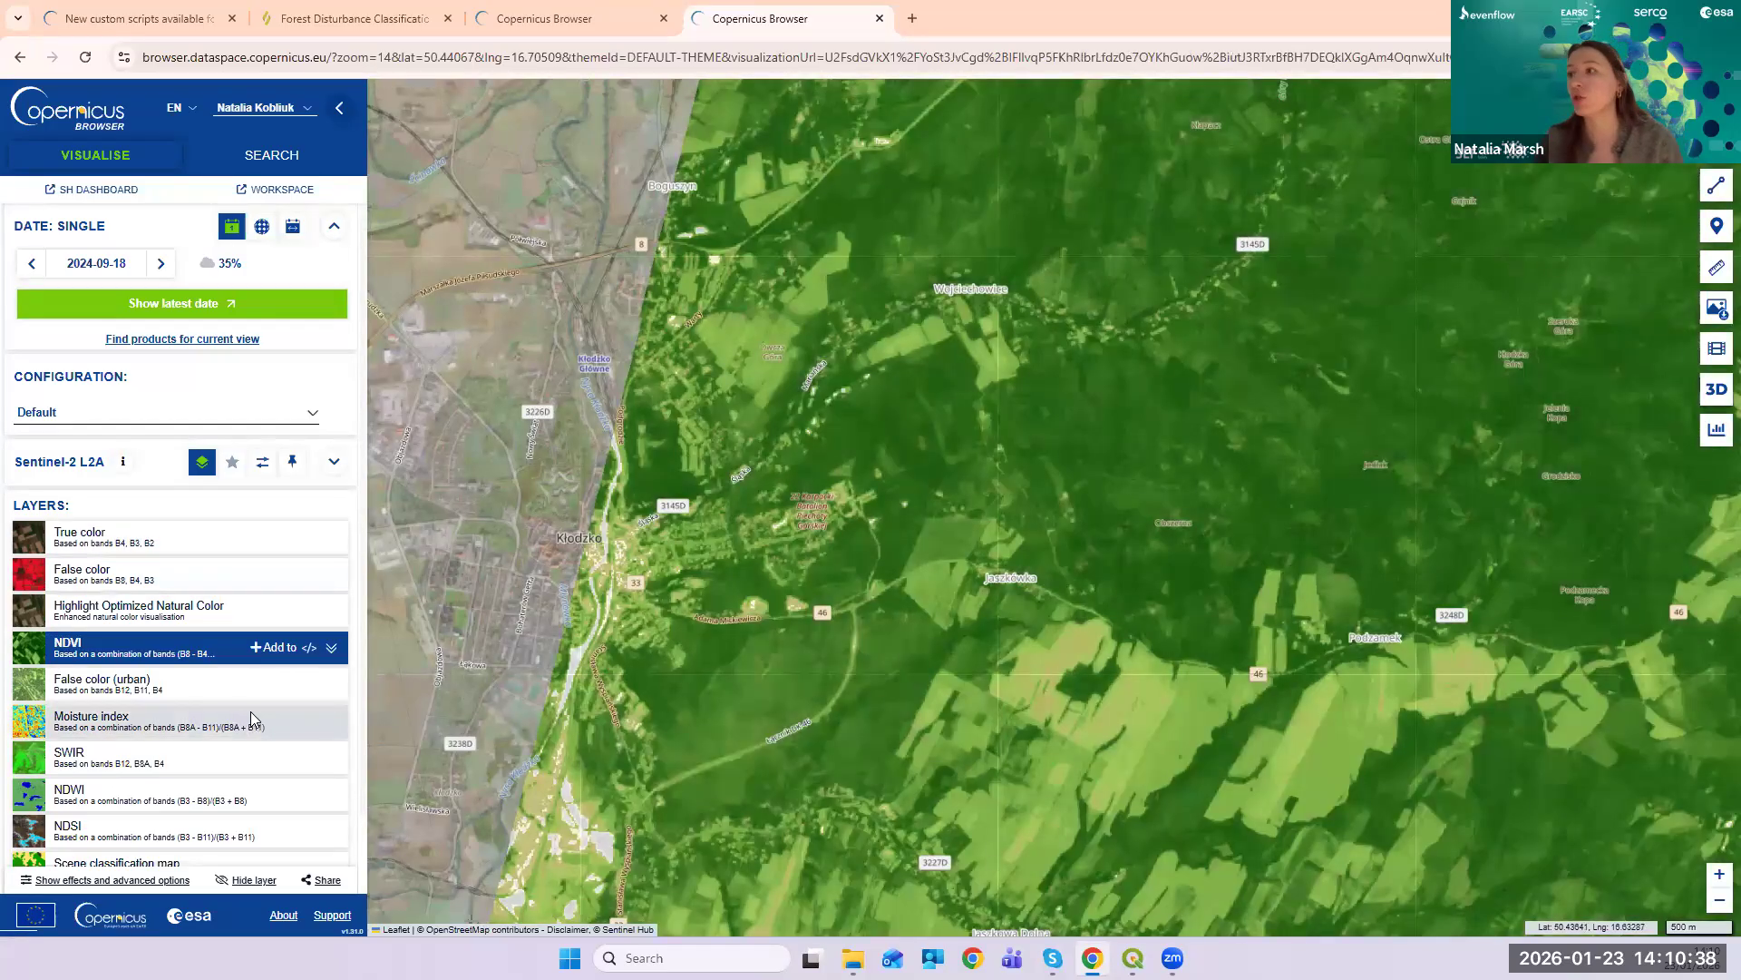
click(256, 720)
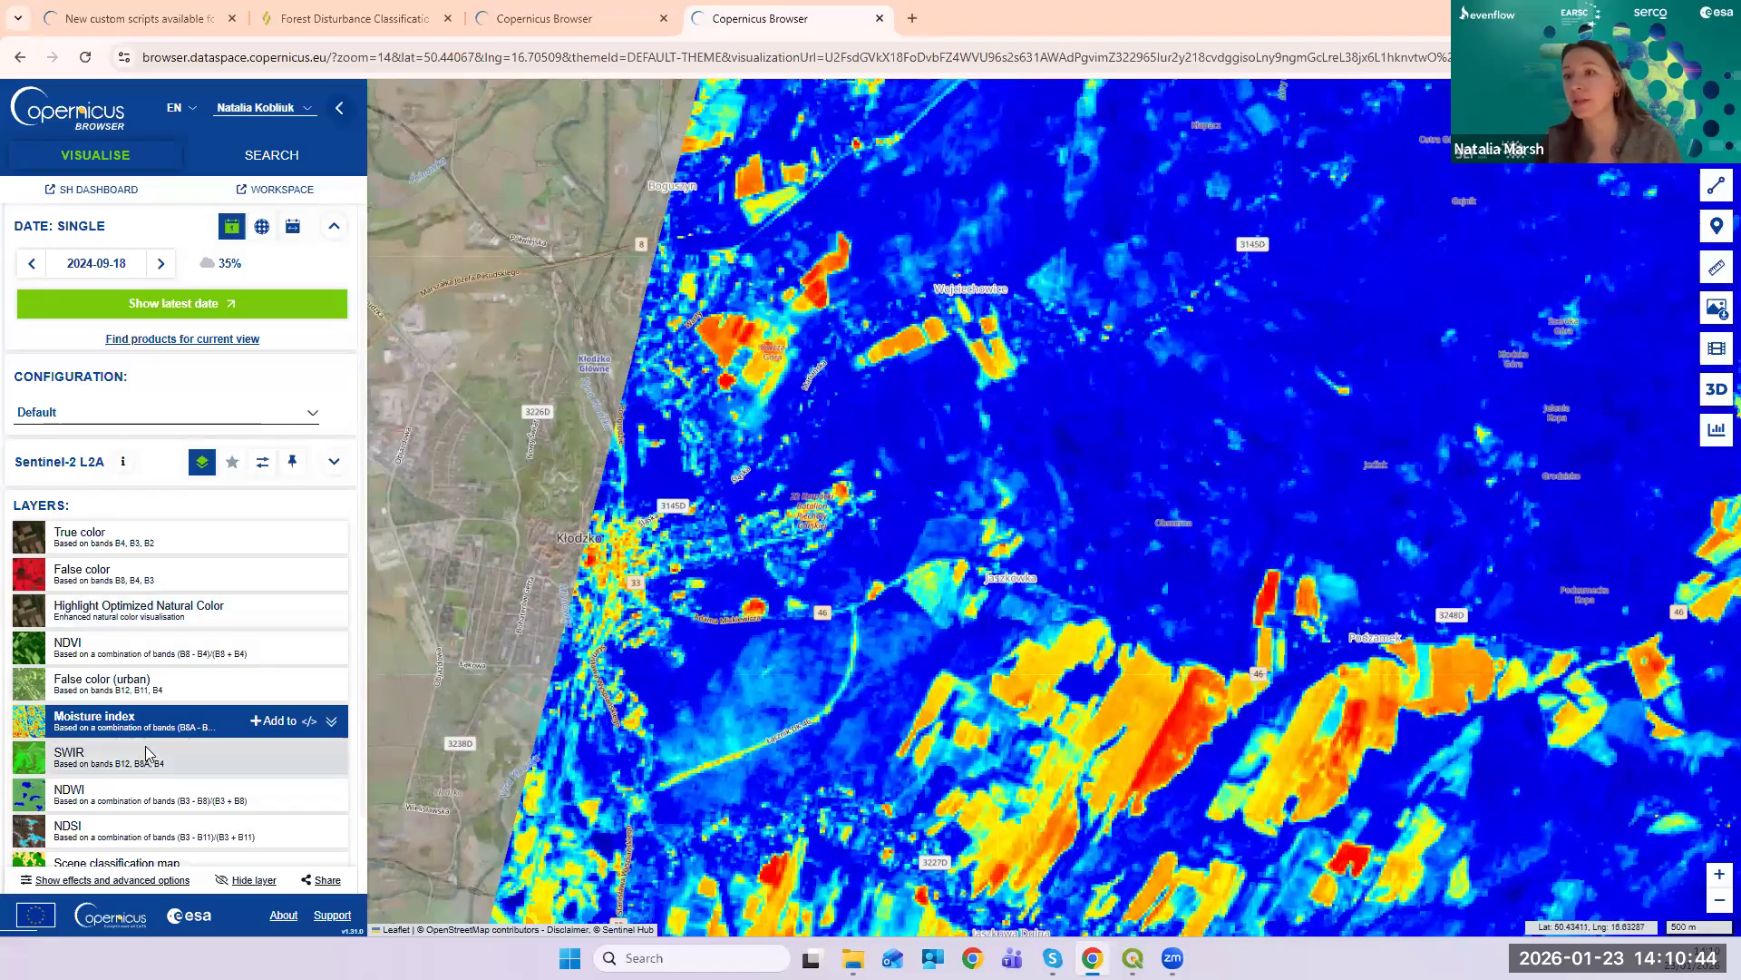
scroll(254, 694, down, 1)
click(213, 687)
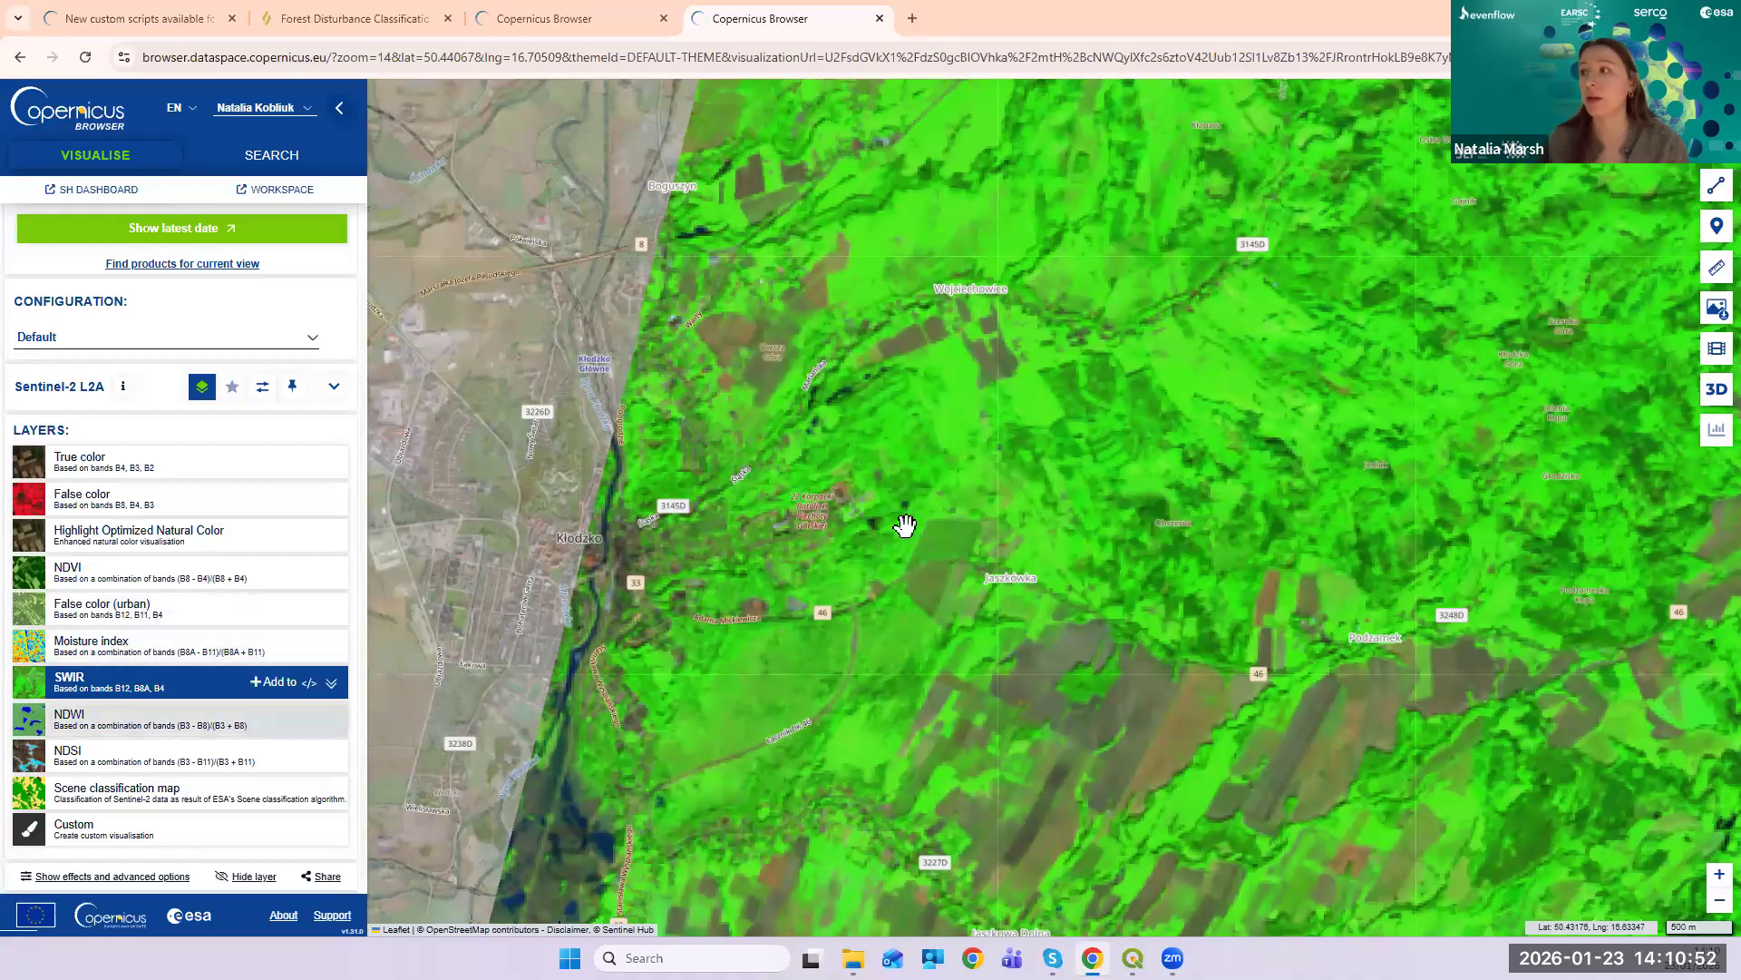
- Pan the SWIR view across the fields around Jaszkowa Dolna east of Kłodzko, then open image download
drag(902, 525, 838, 308)
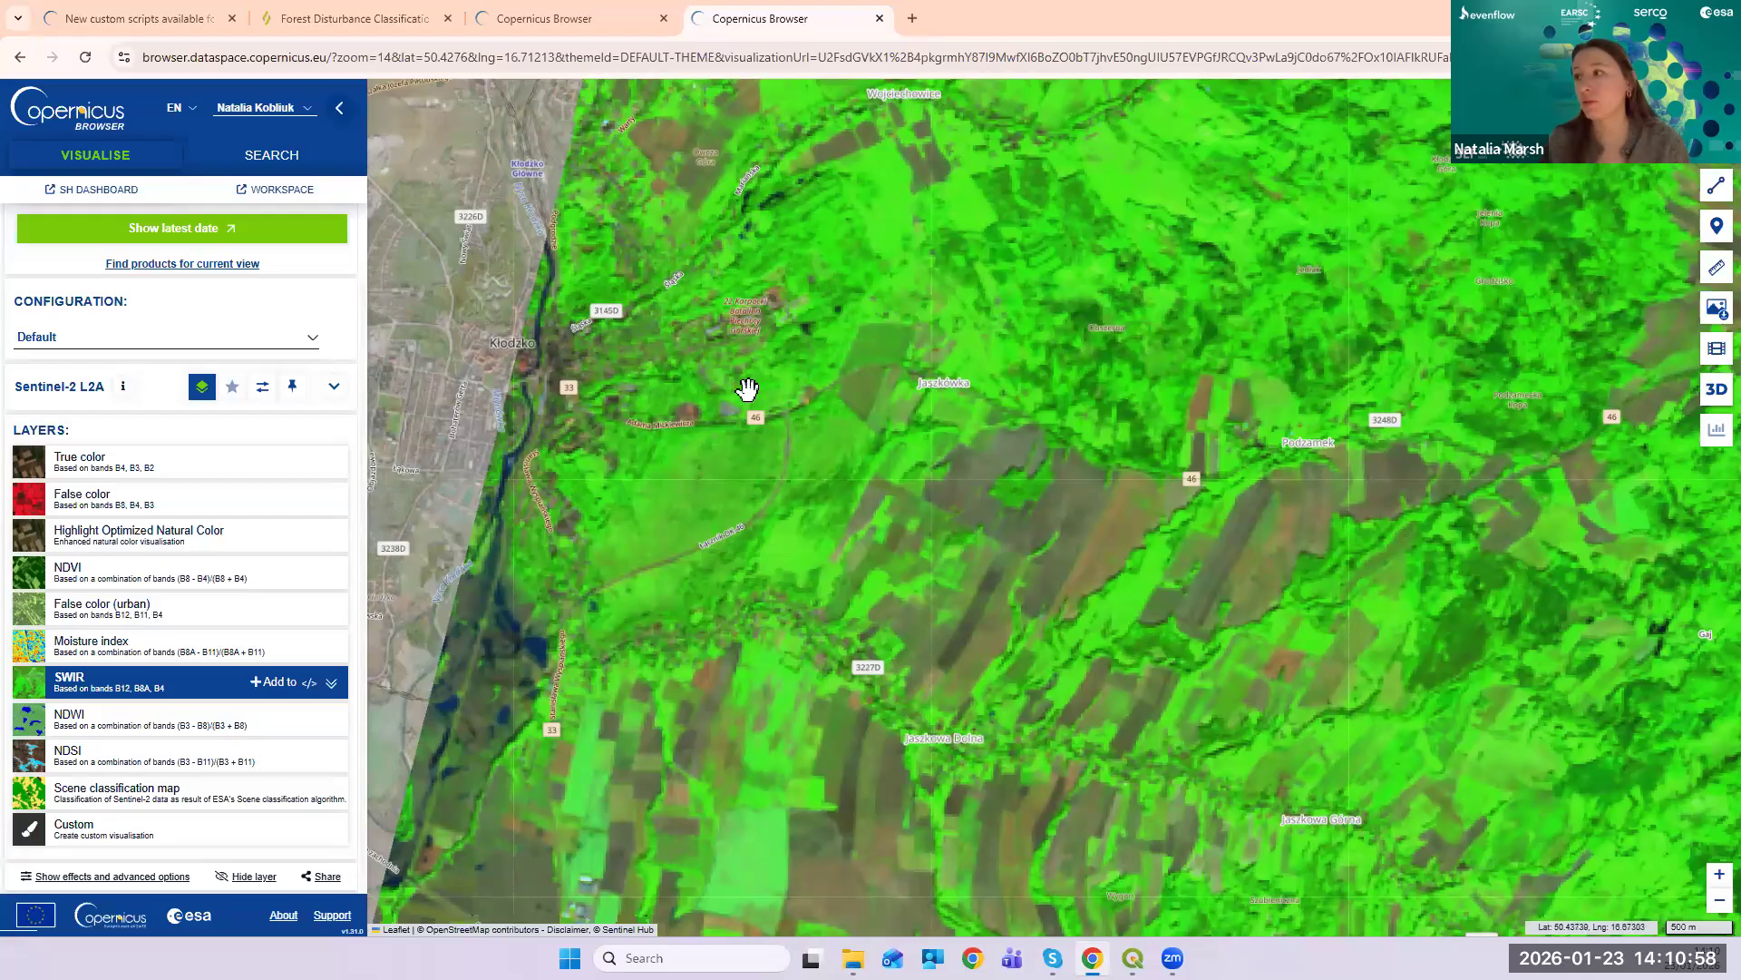
drag(836, 471, 817, 343)
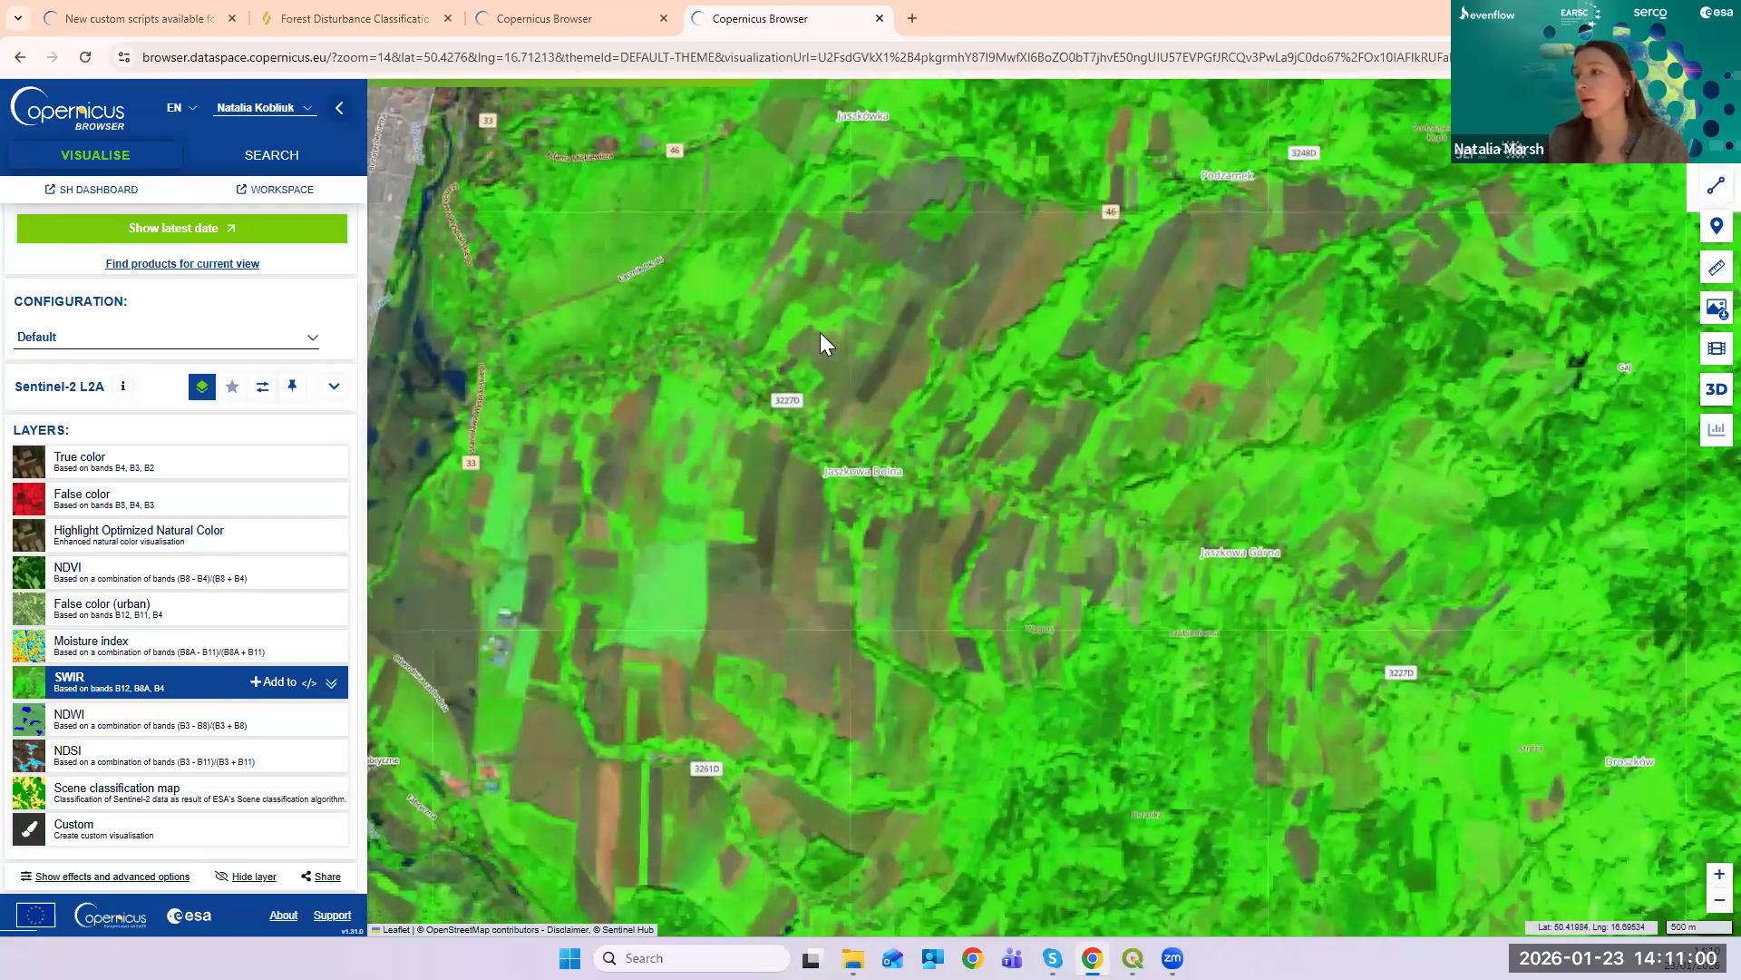
drag(789, 494, 780, 749)
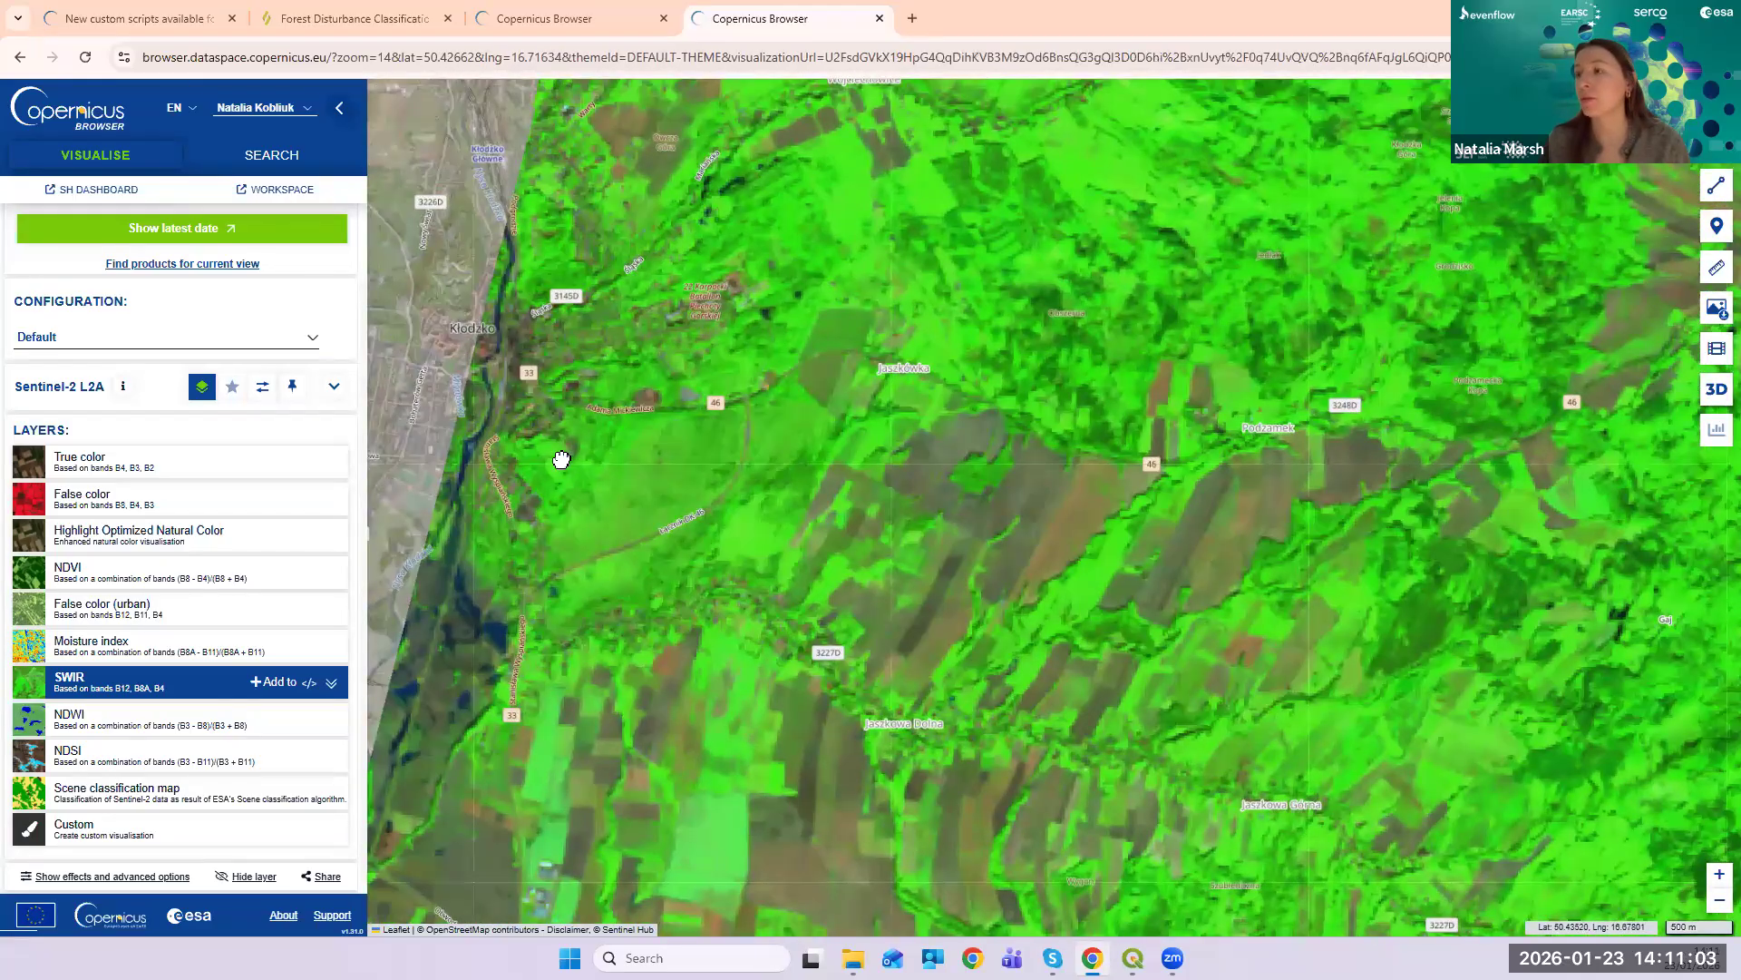
drag(792, 409, 725, 479)
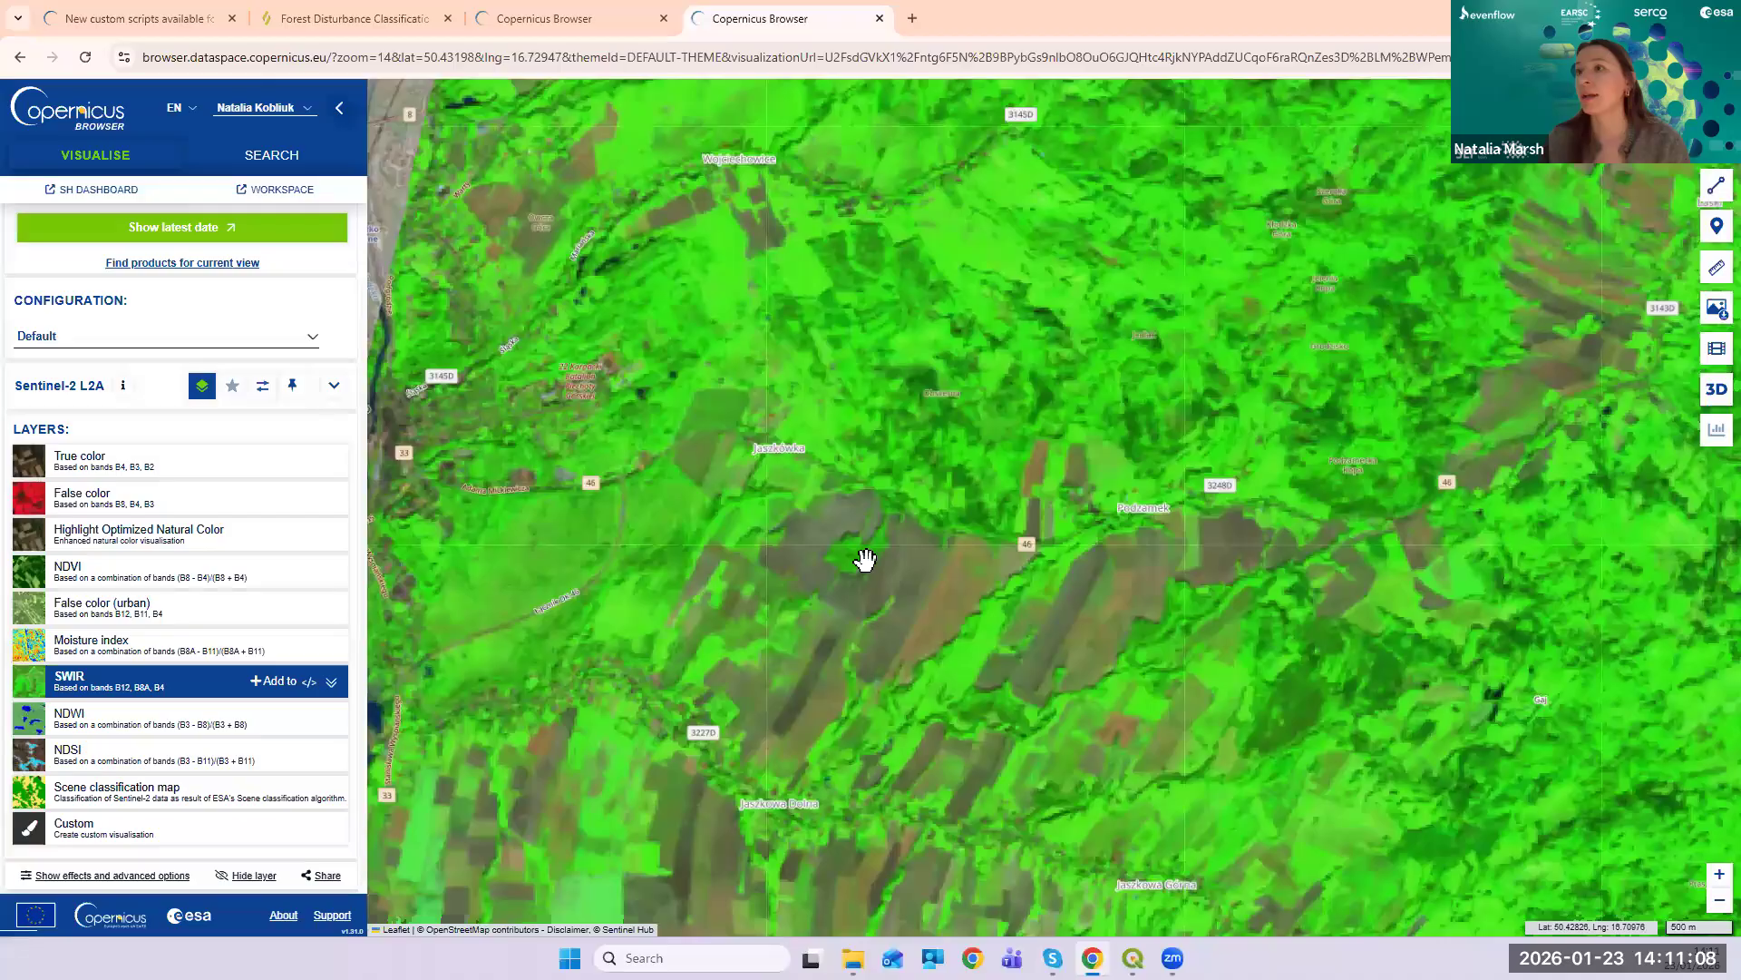
scroll(626, 602, up, 1)
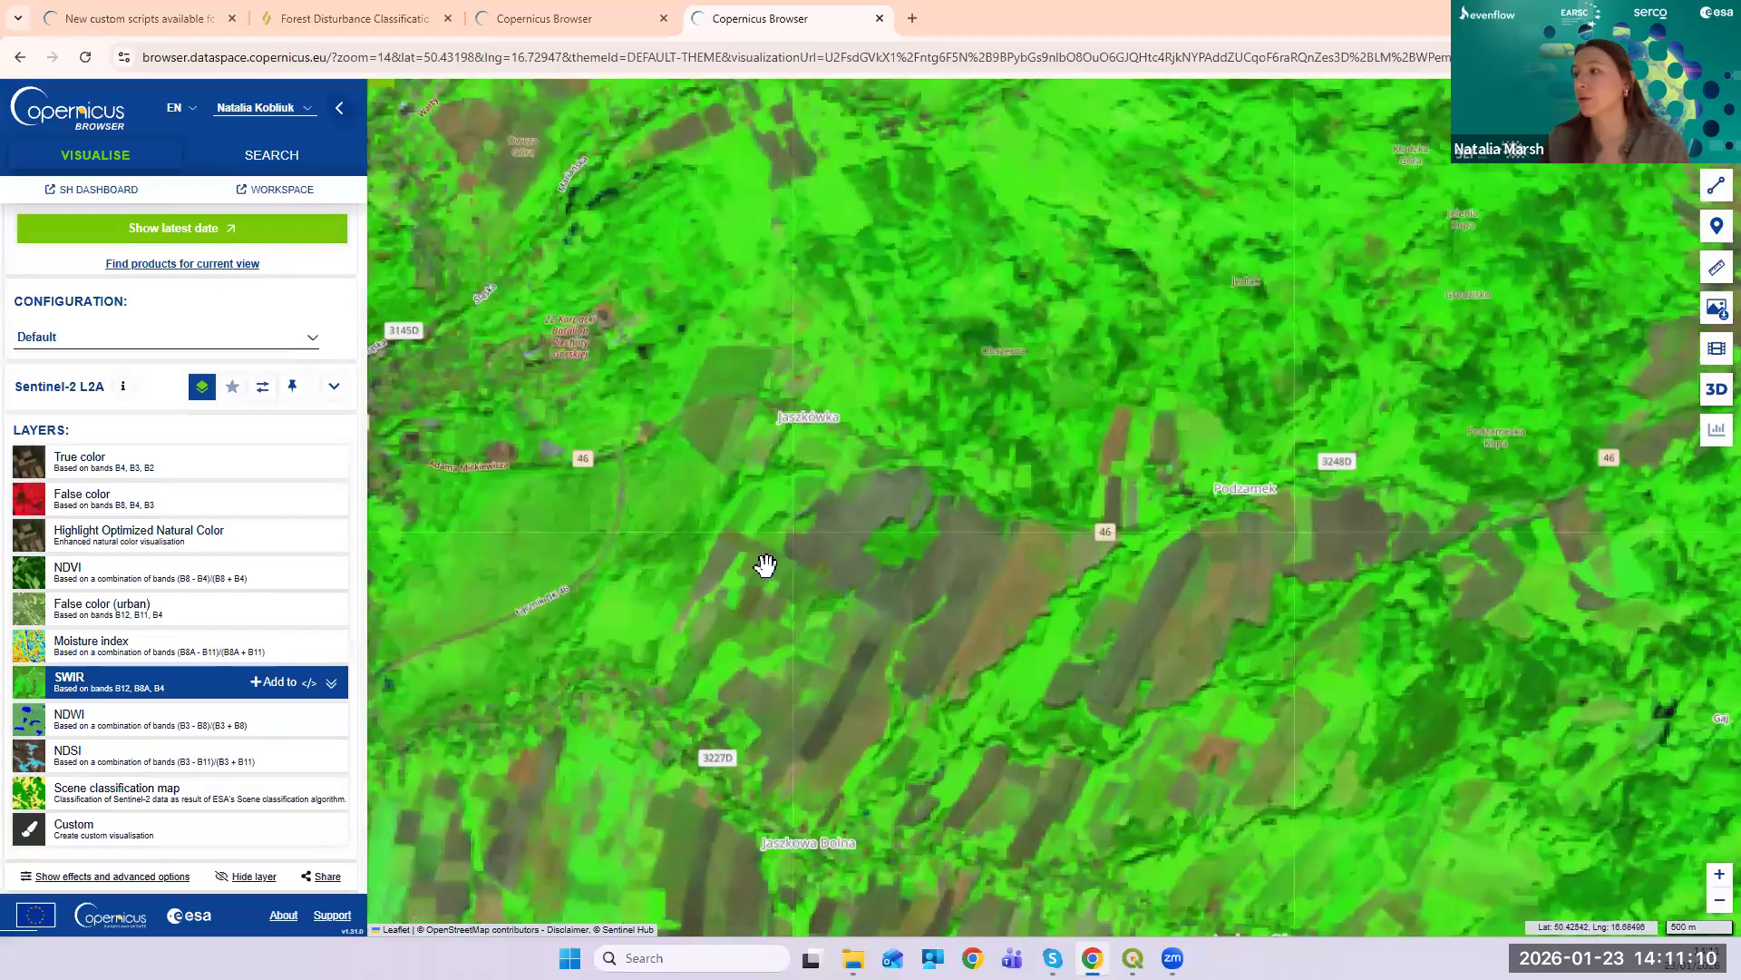
scroll(874, 517, down, 1)
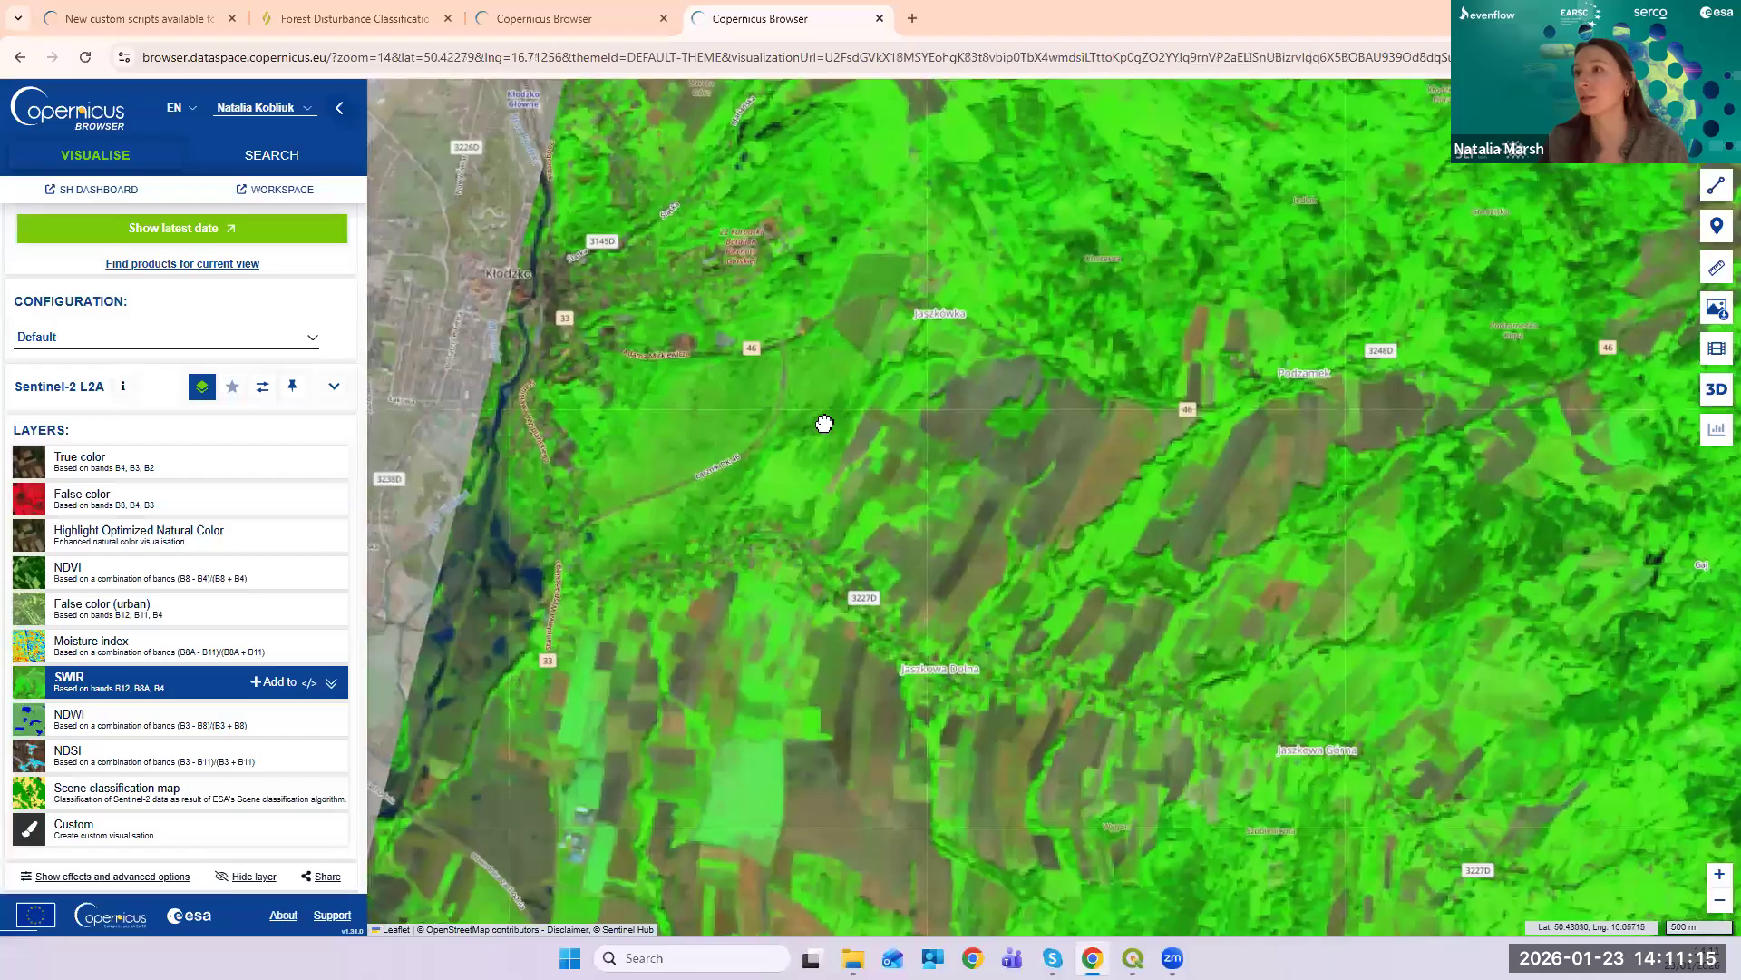
drag(528, 279, 790, 472)
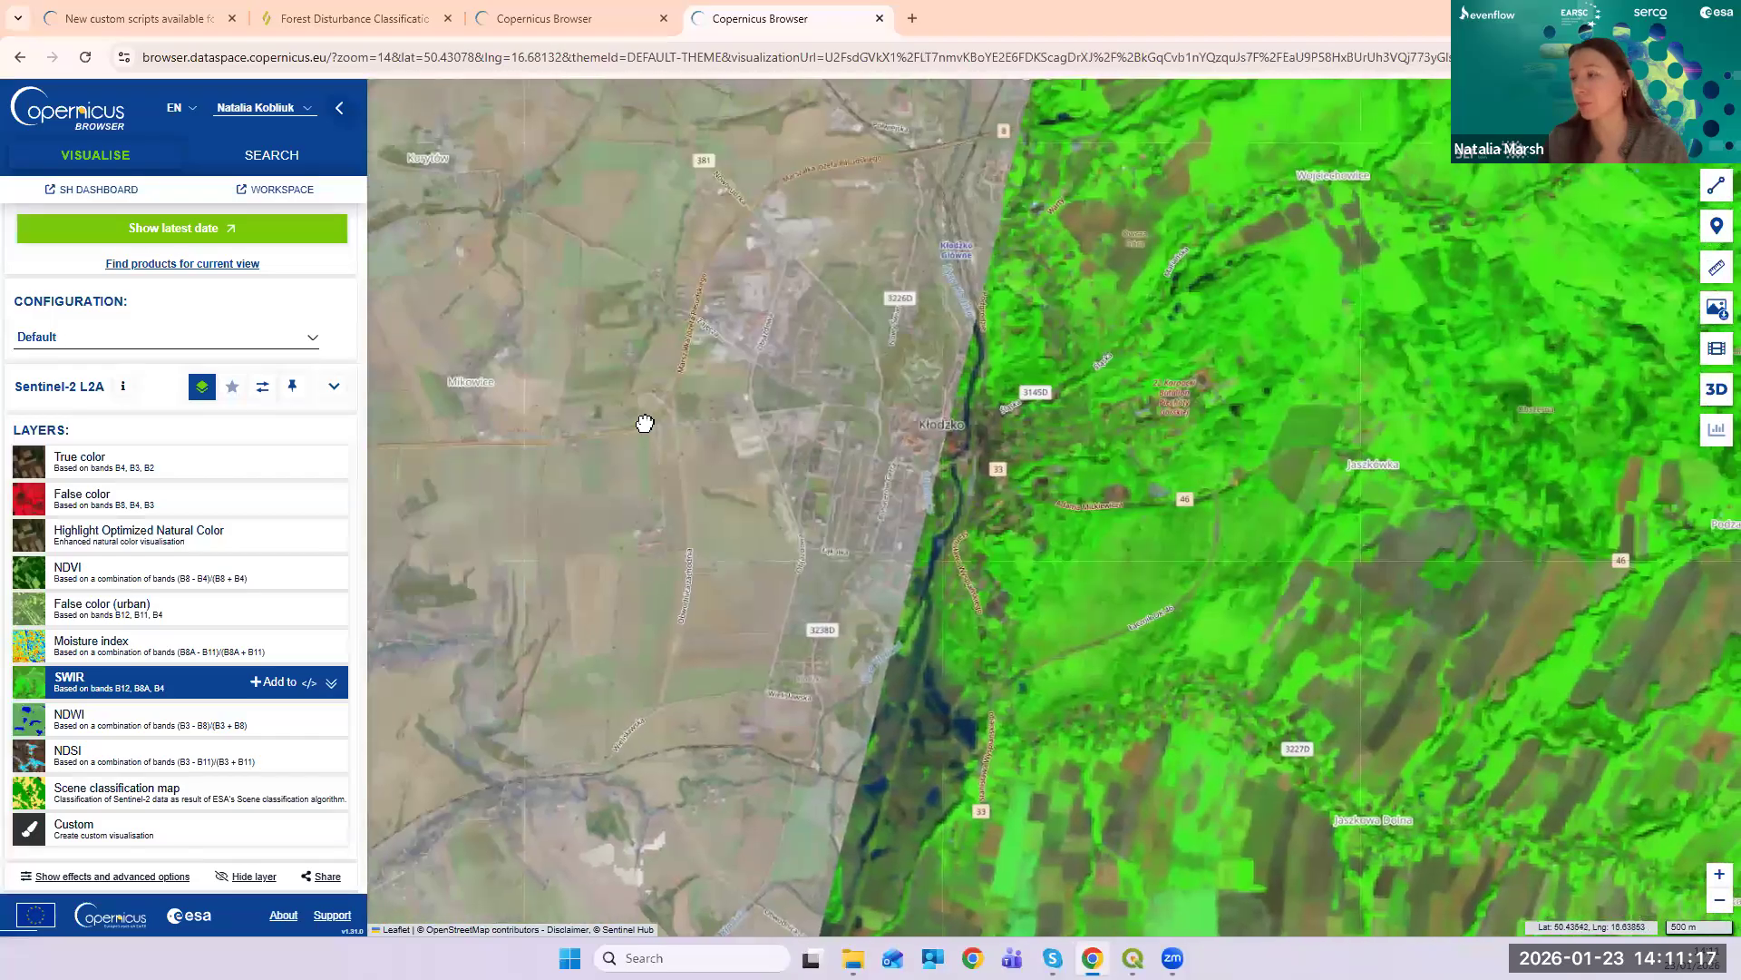
drag(645, 420, 475, 369)
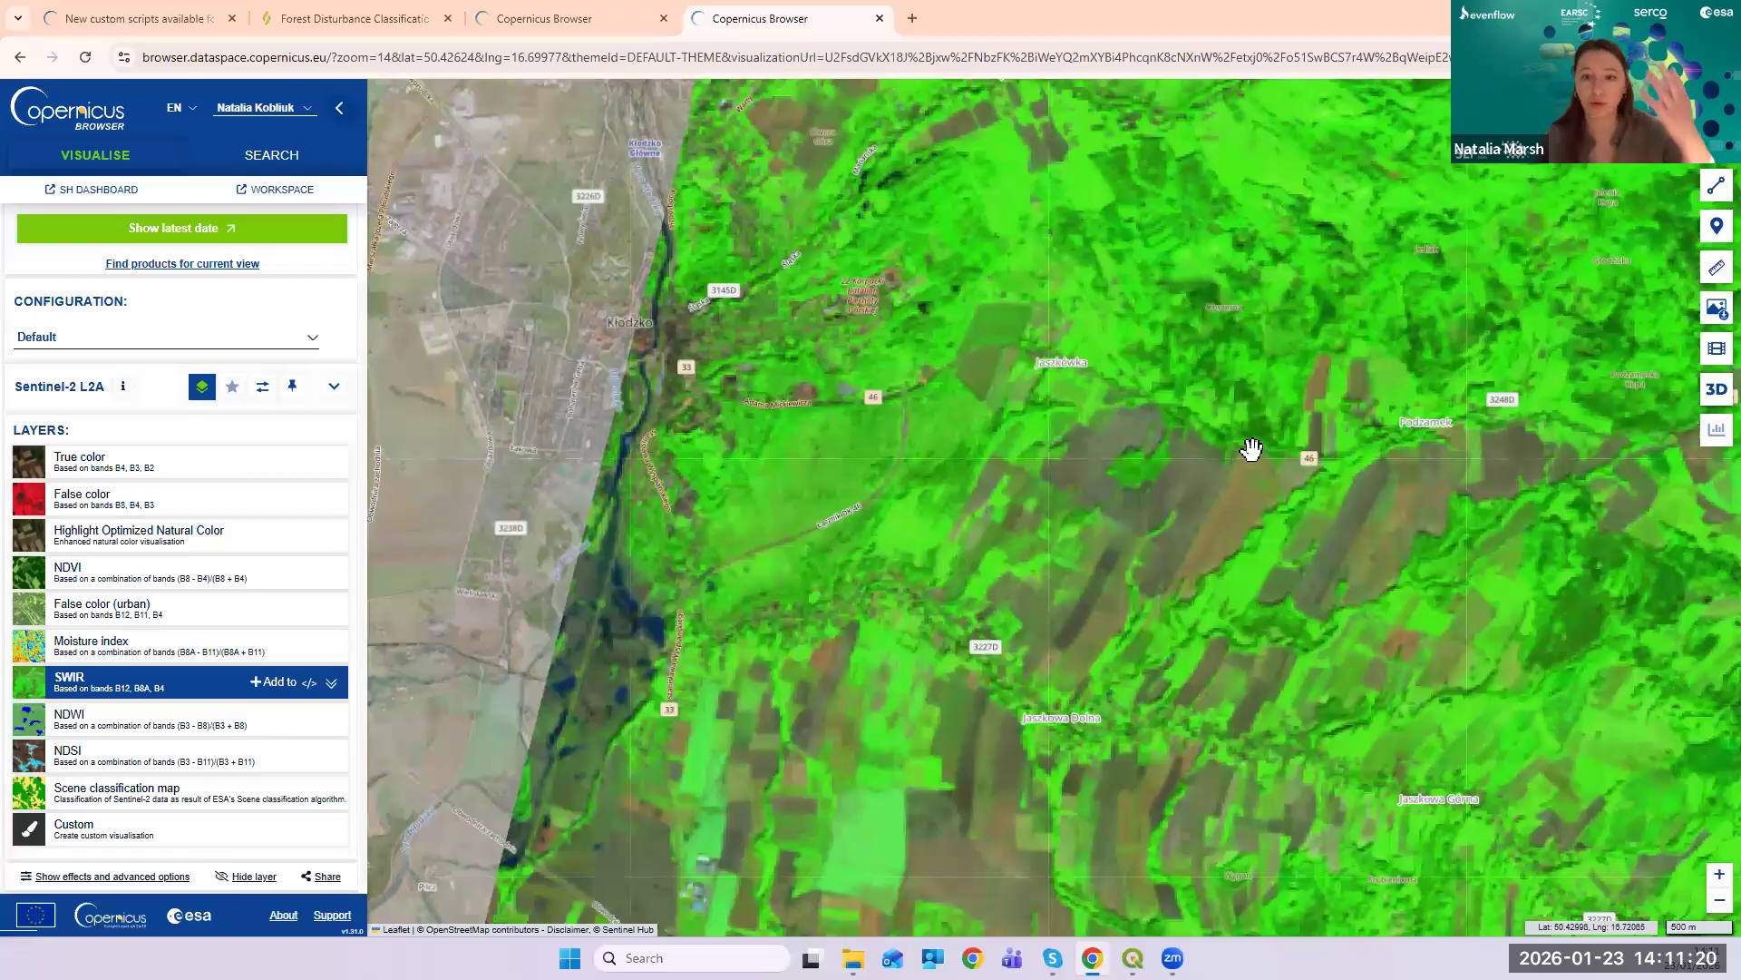
click(1710, 313)
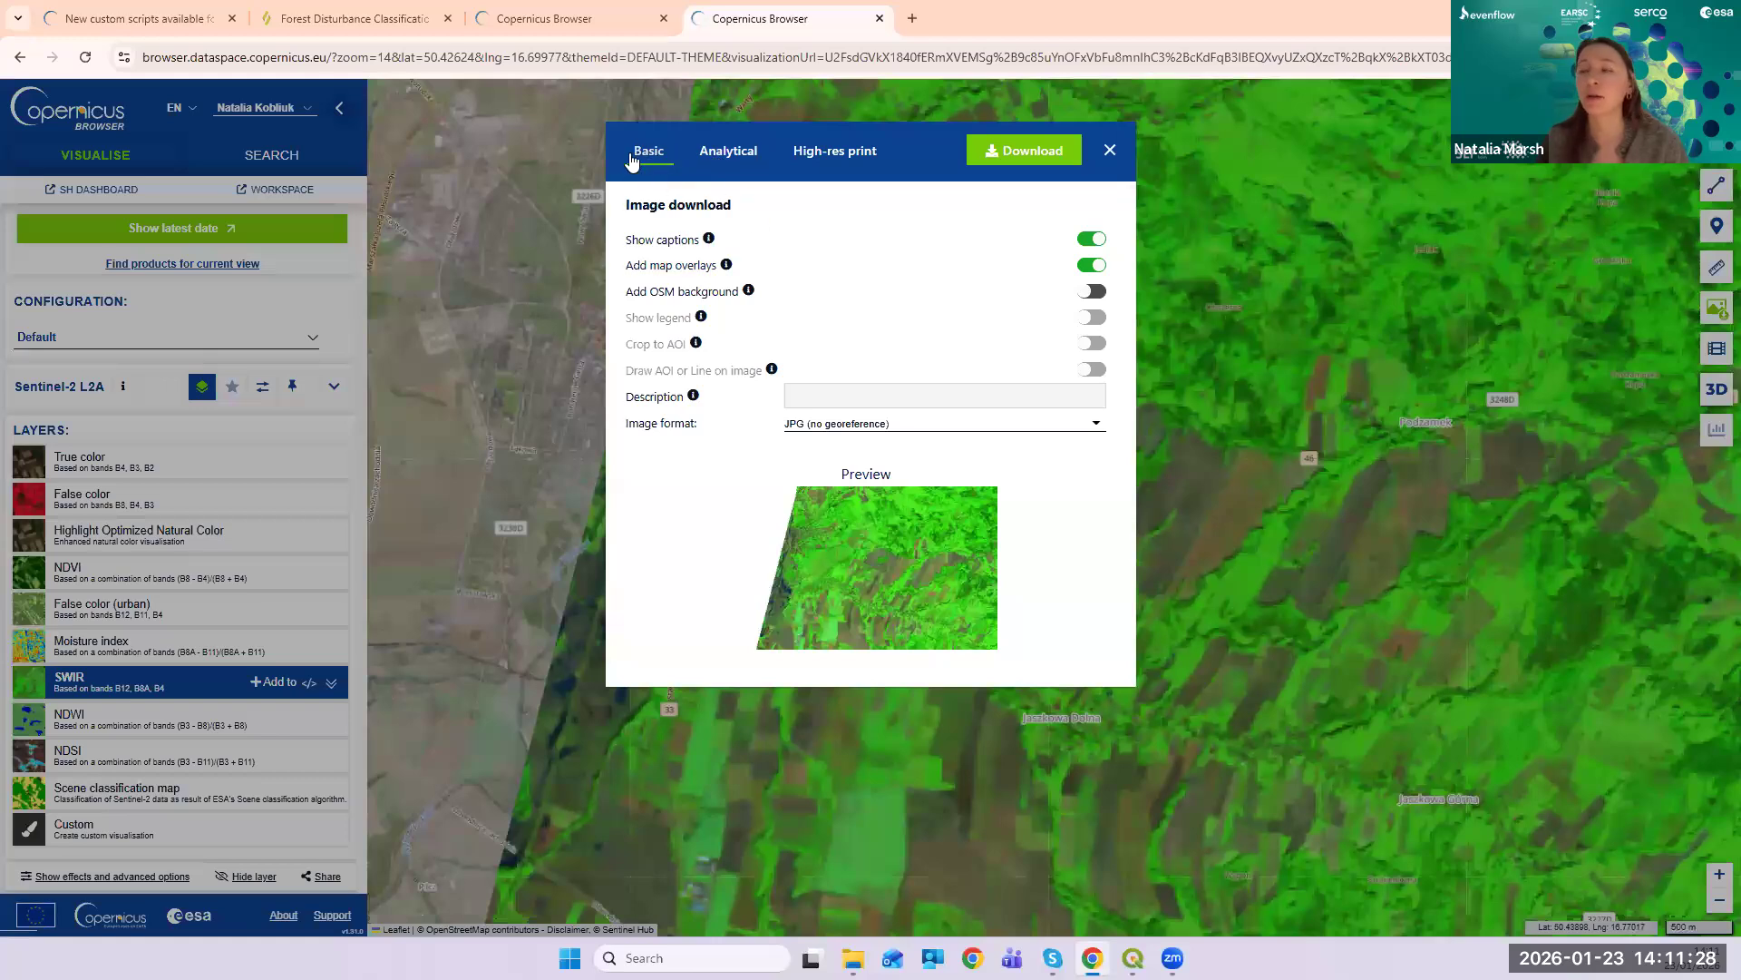
- Review the Analytical download settings, keeping MEDIUM resolution and WGS 84, then close the dialog
click(724, 153)
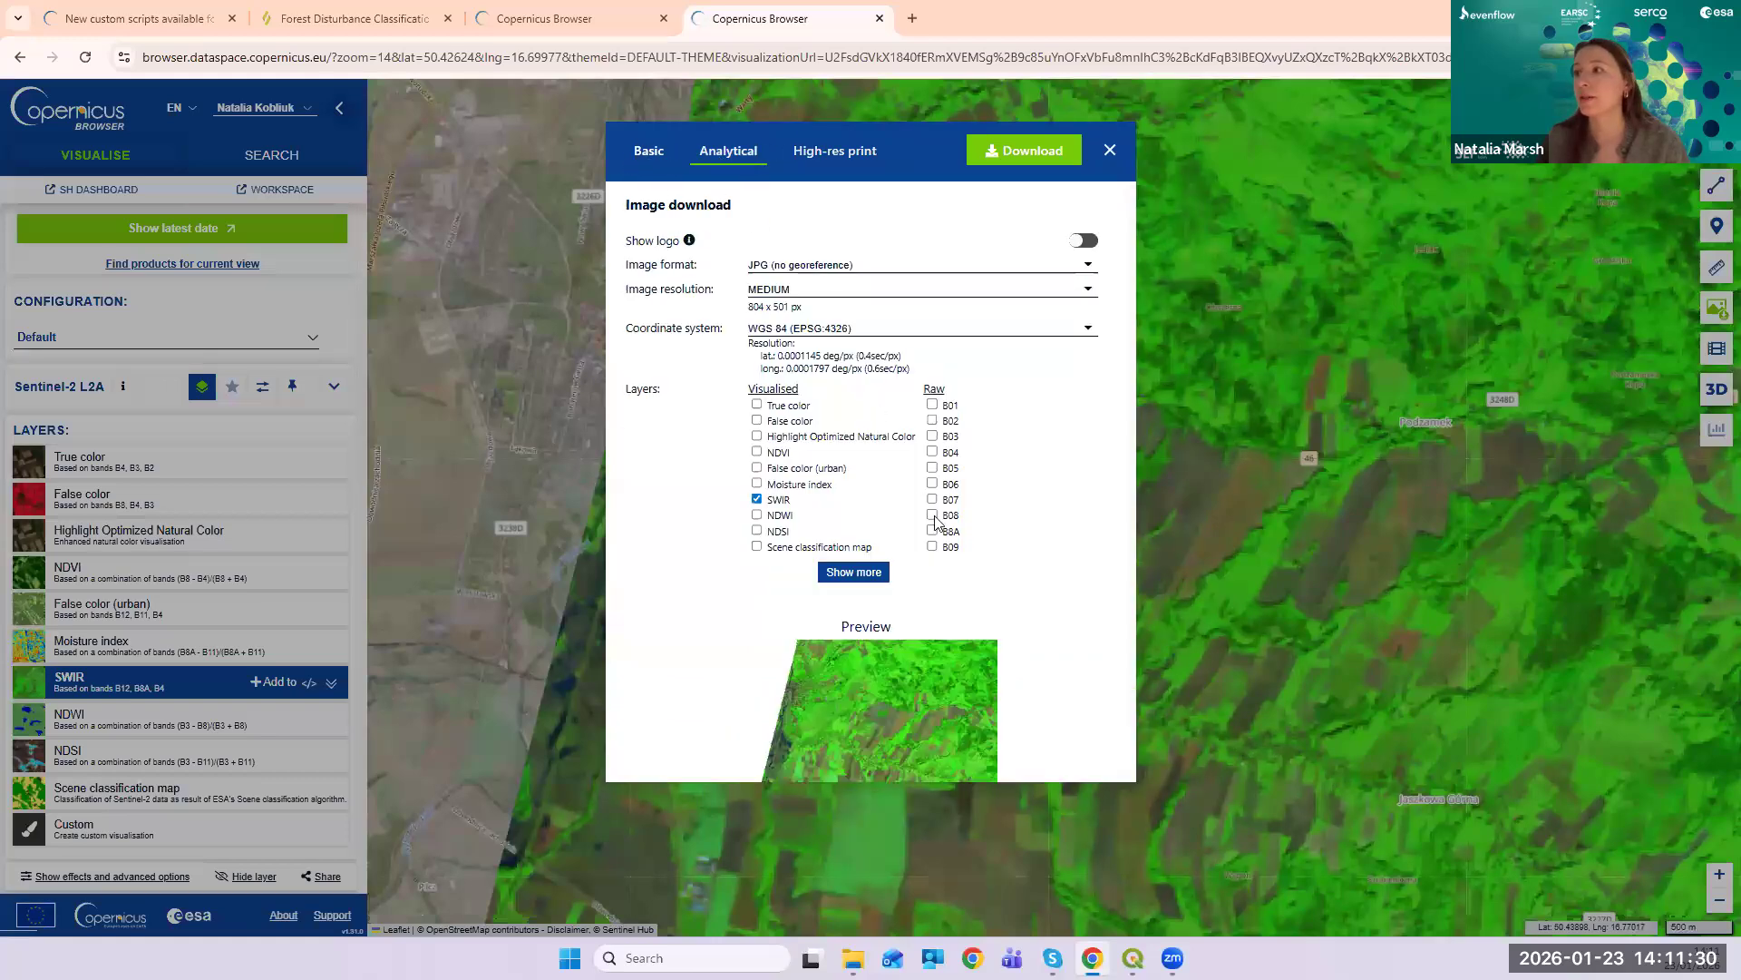
scroll(1003, 563, down, 1)
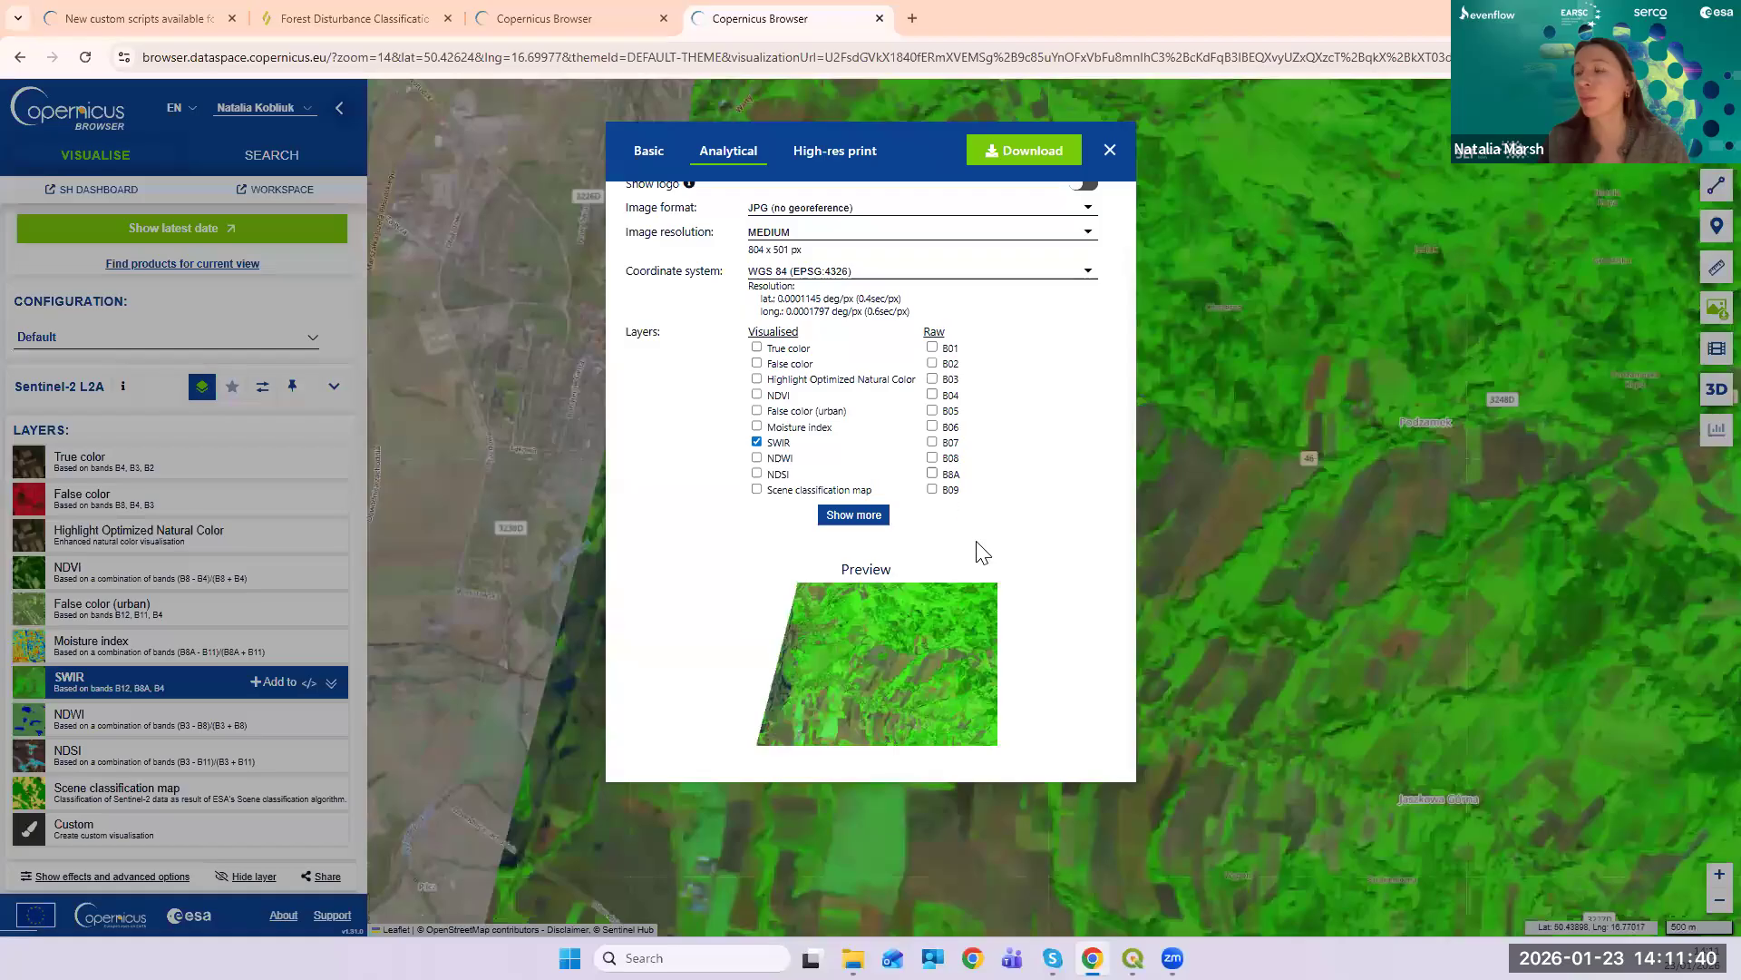
scroll(998, 419, up, 1)
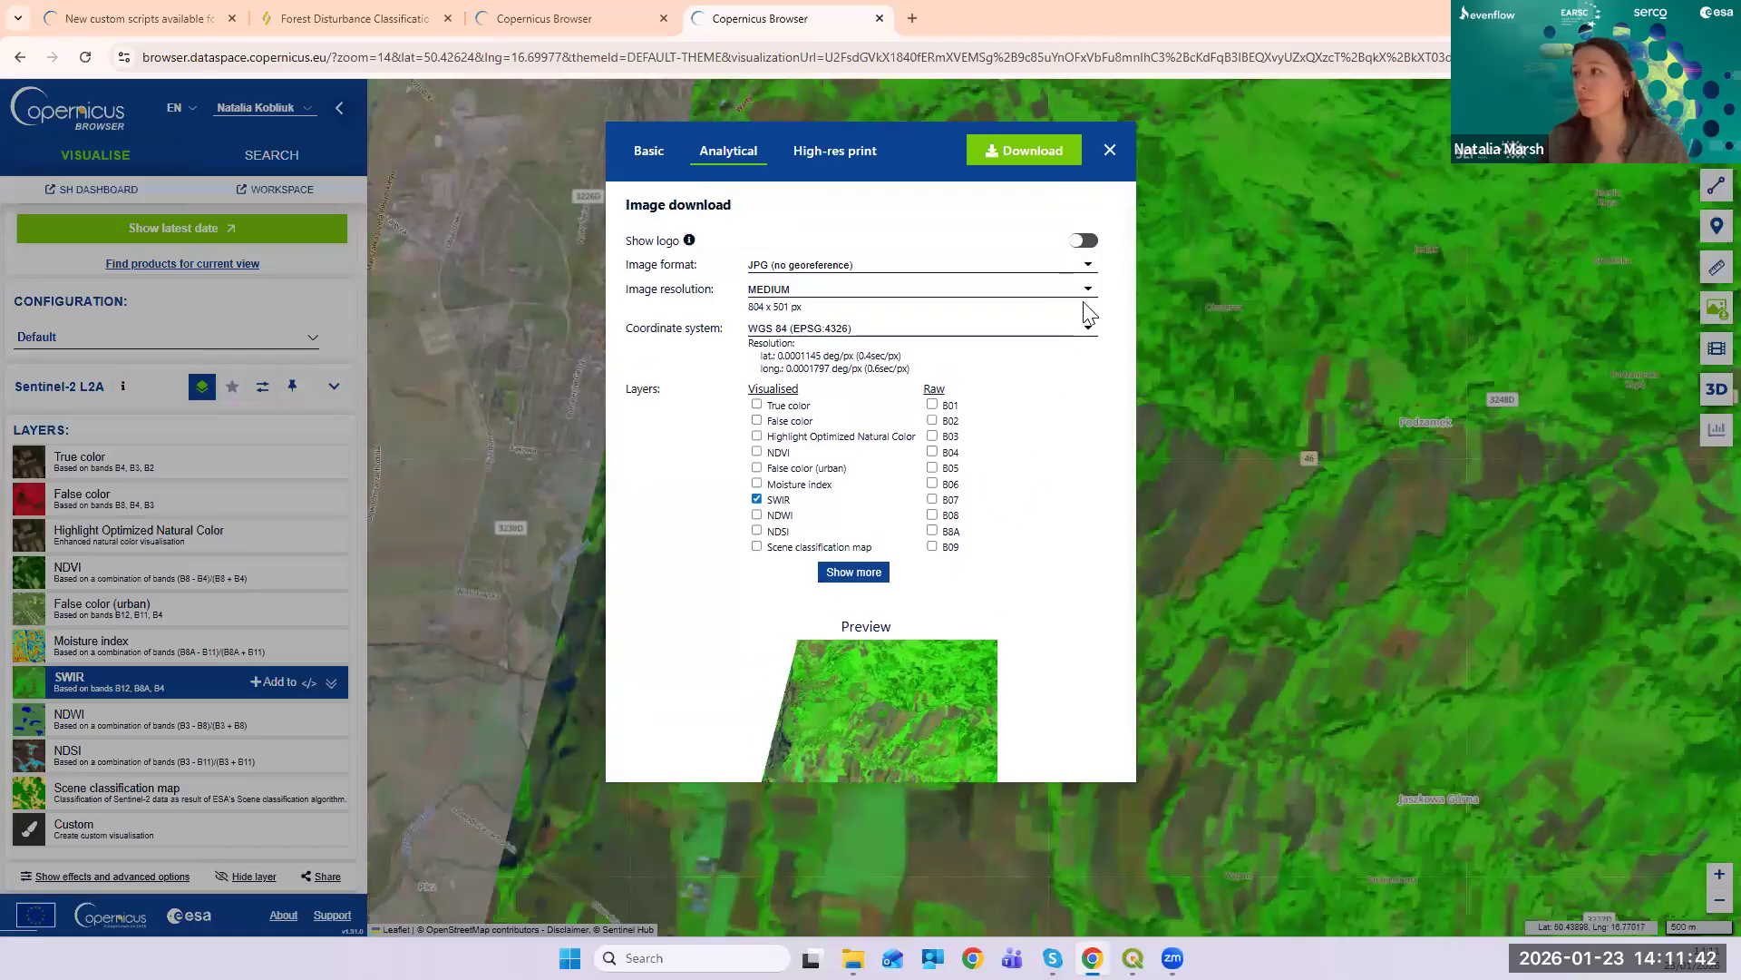
click(1089, 291)
click(1088, 292)
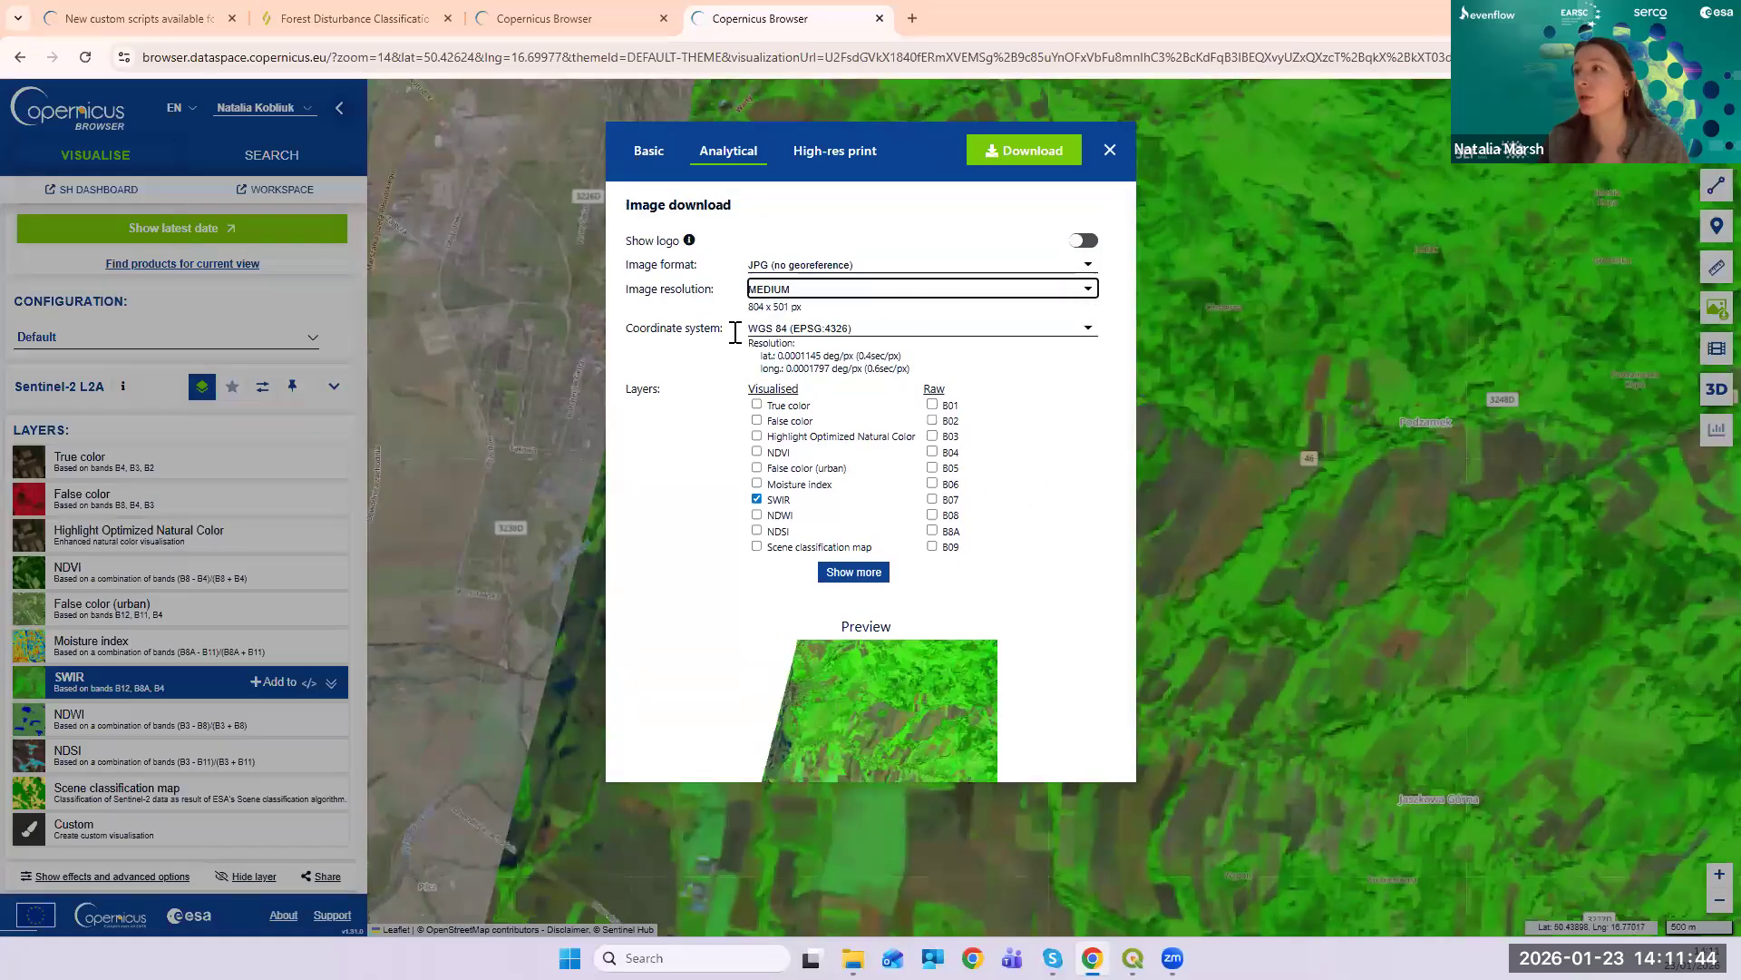
click(904, 335)
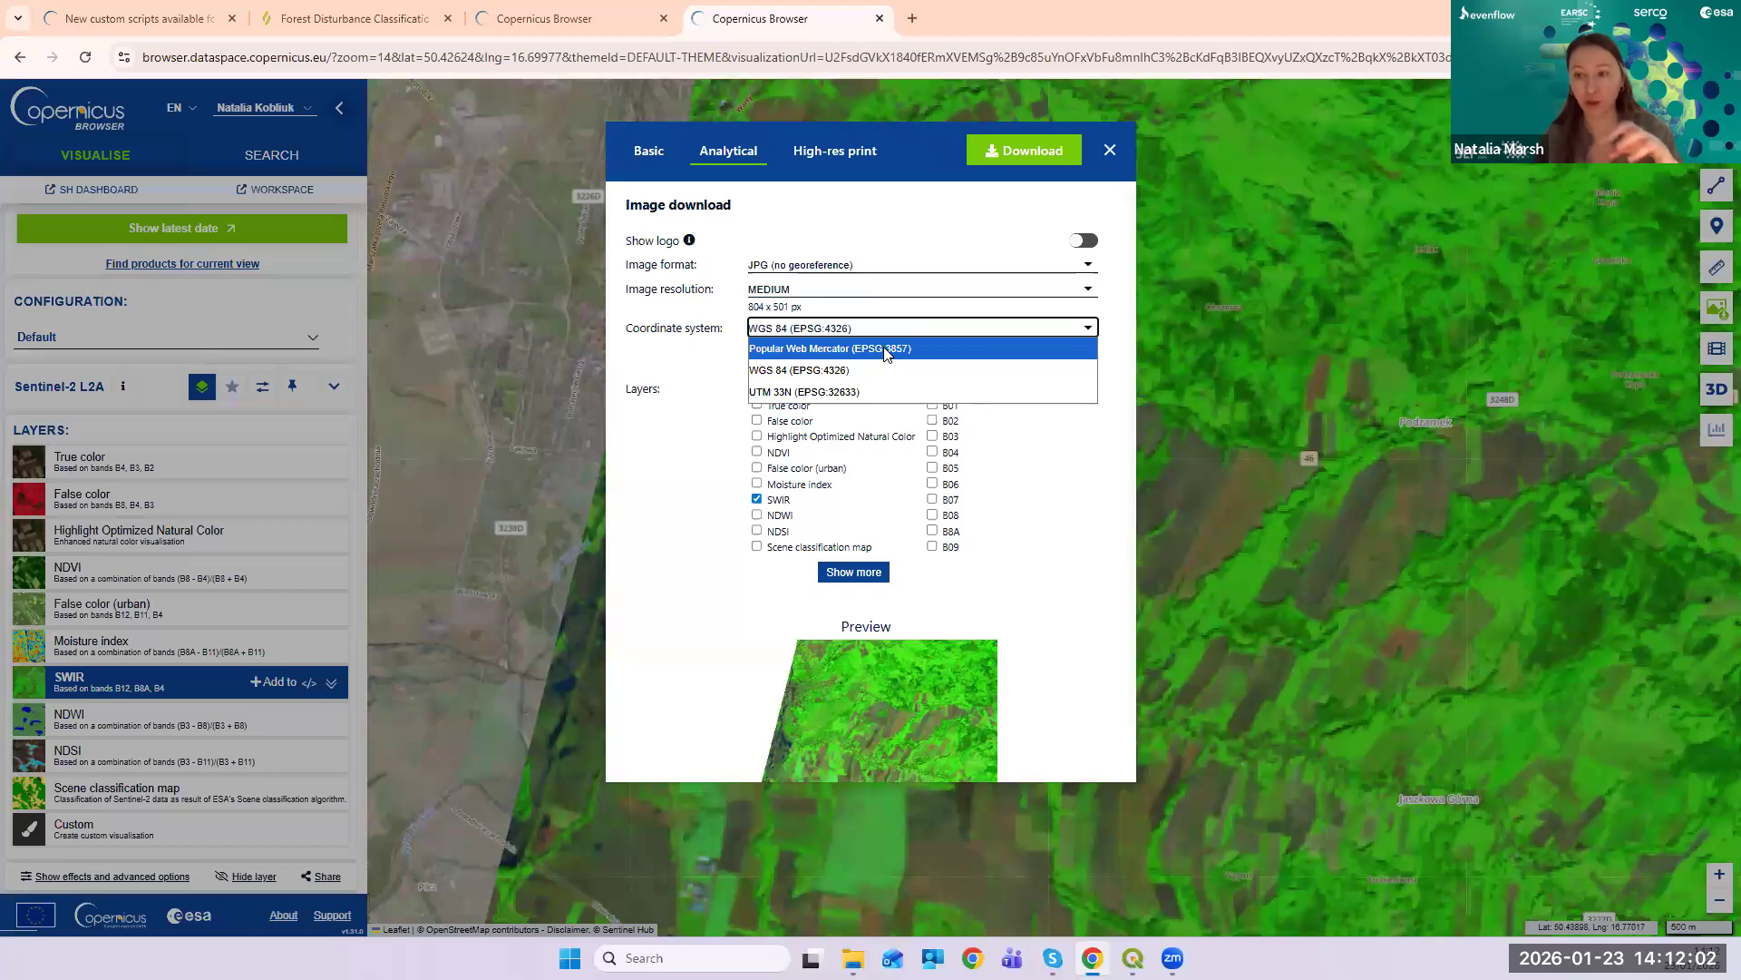
click(1022, 229)
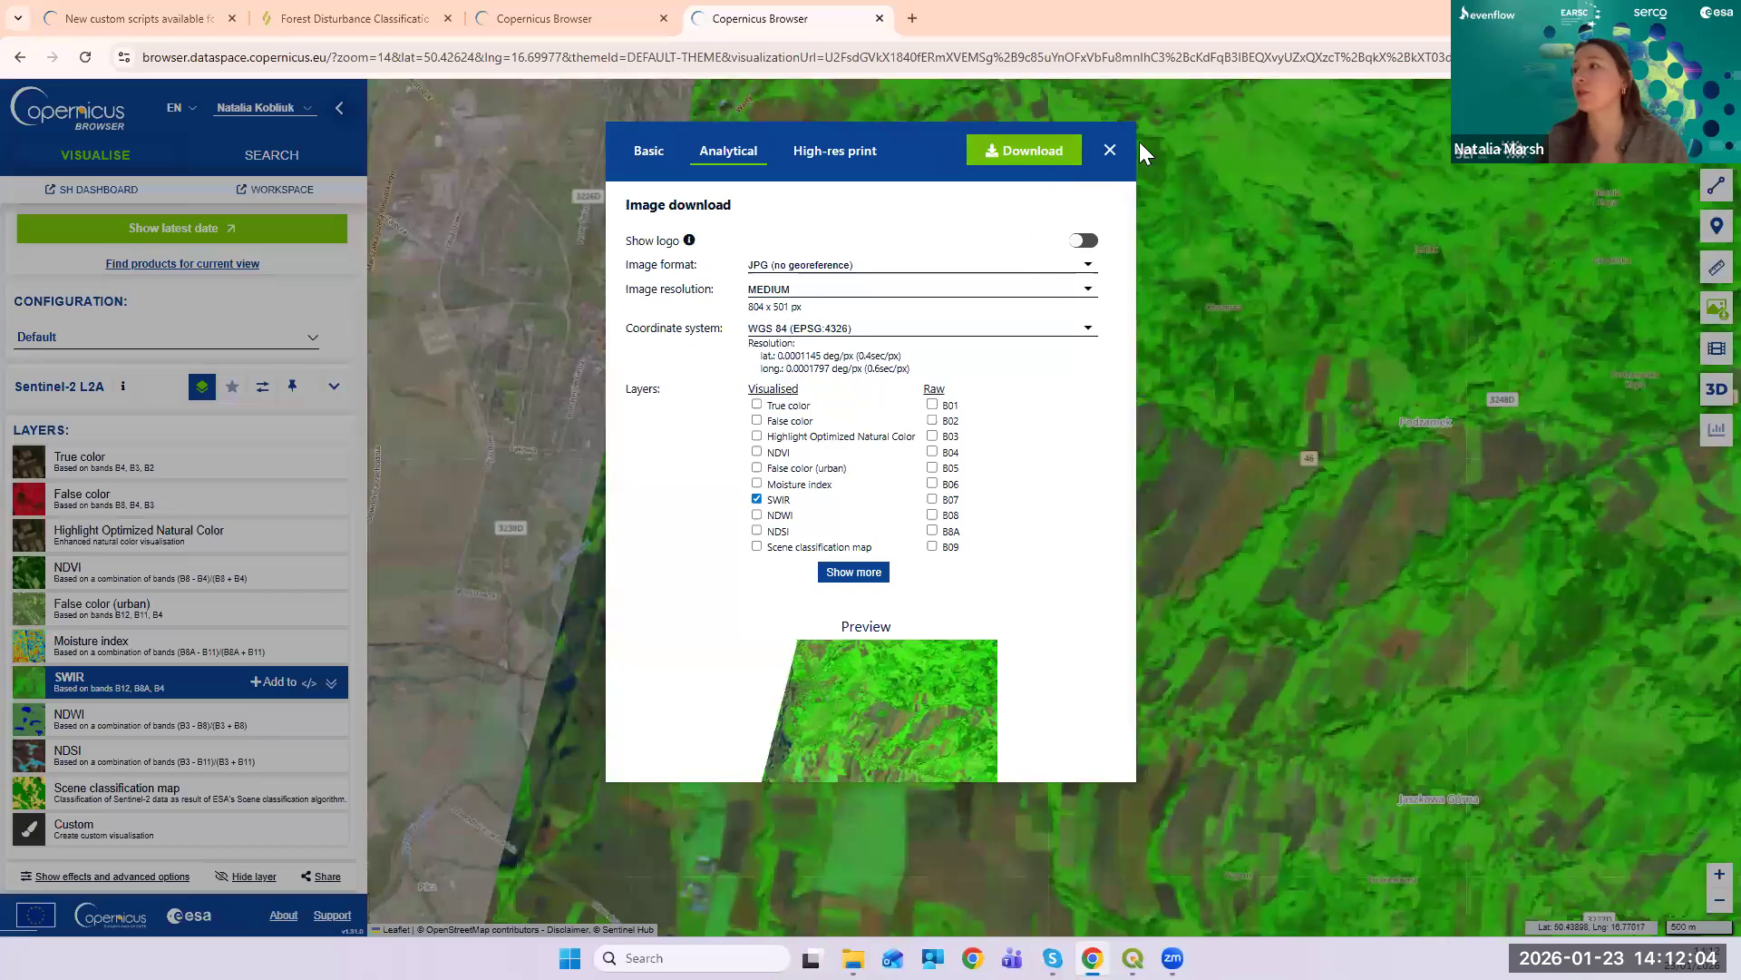
click(1110, 151)
- Switch the map to the NDVI layer and shift the view east over the fields
drag(818, 360, 645, 291)
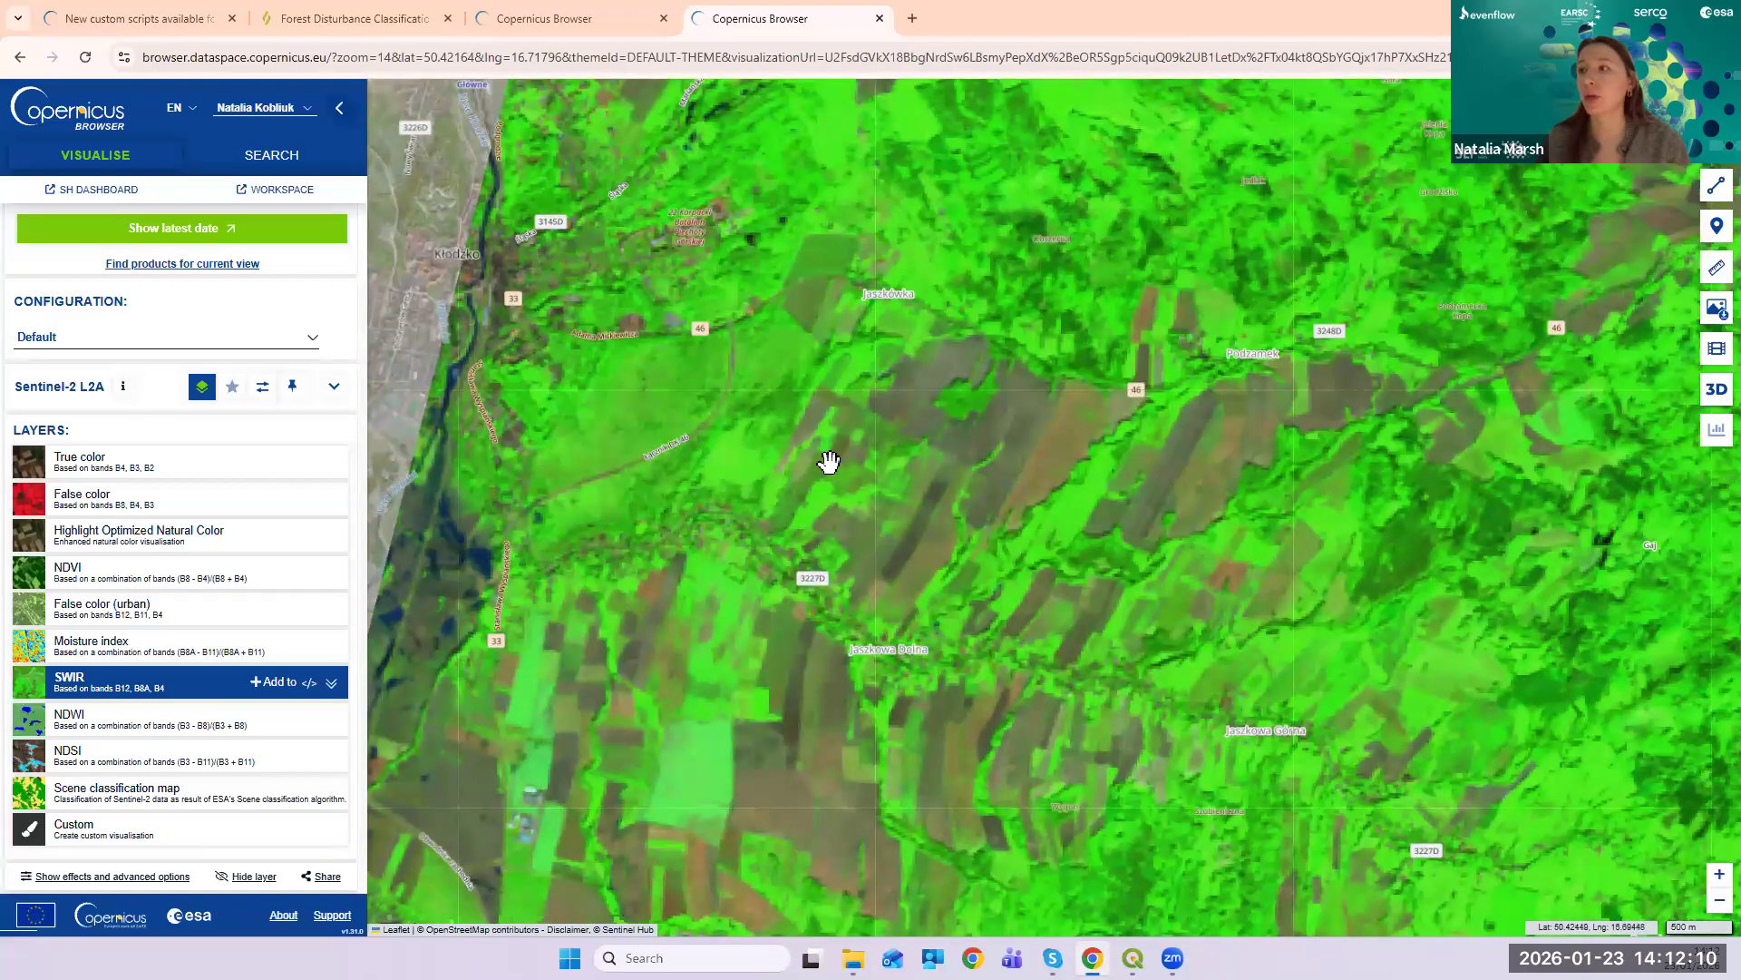
click(136, 581)
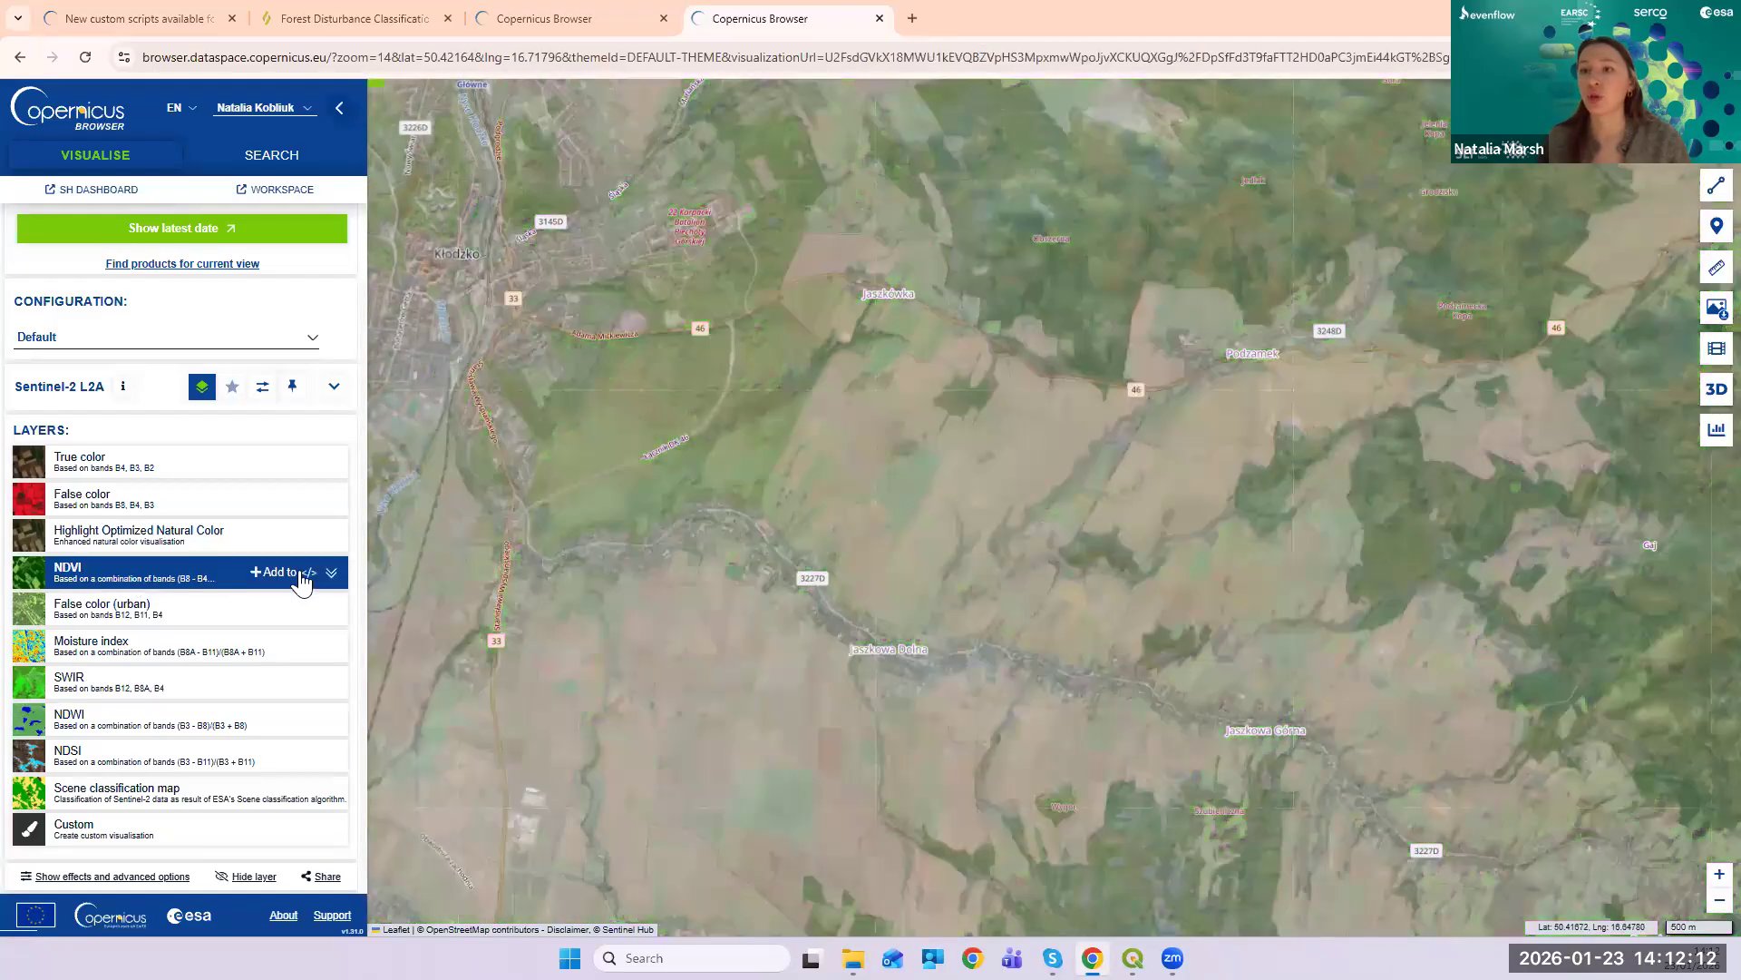
drag(971, 506, 843, 508)
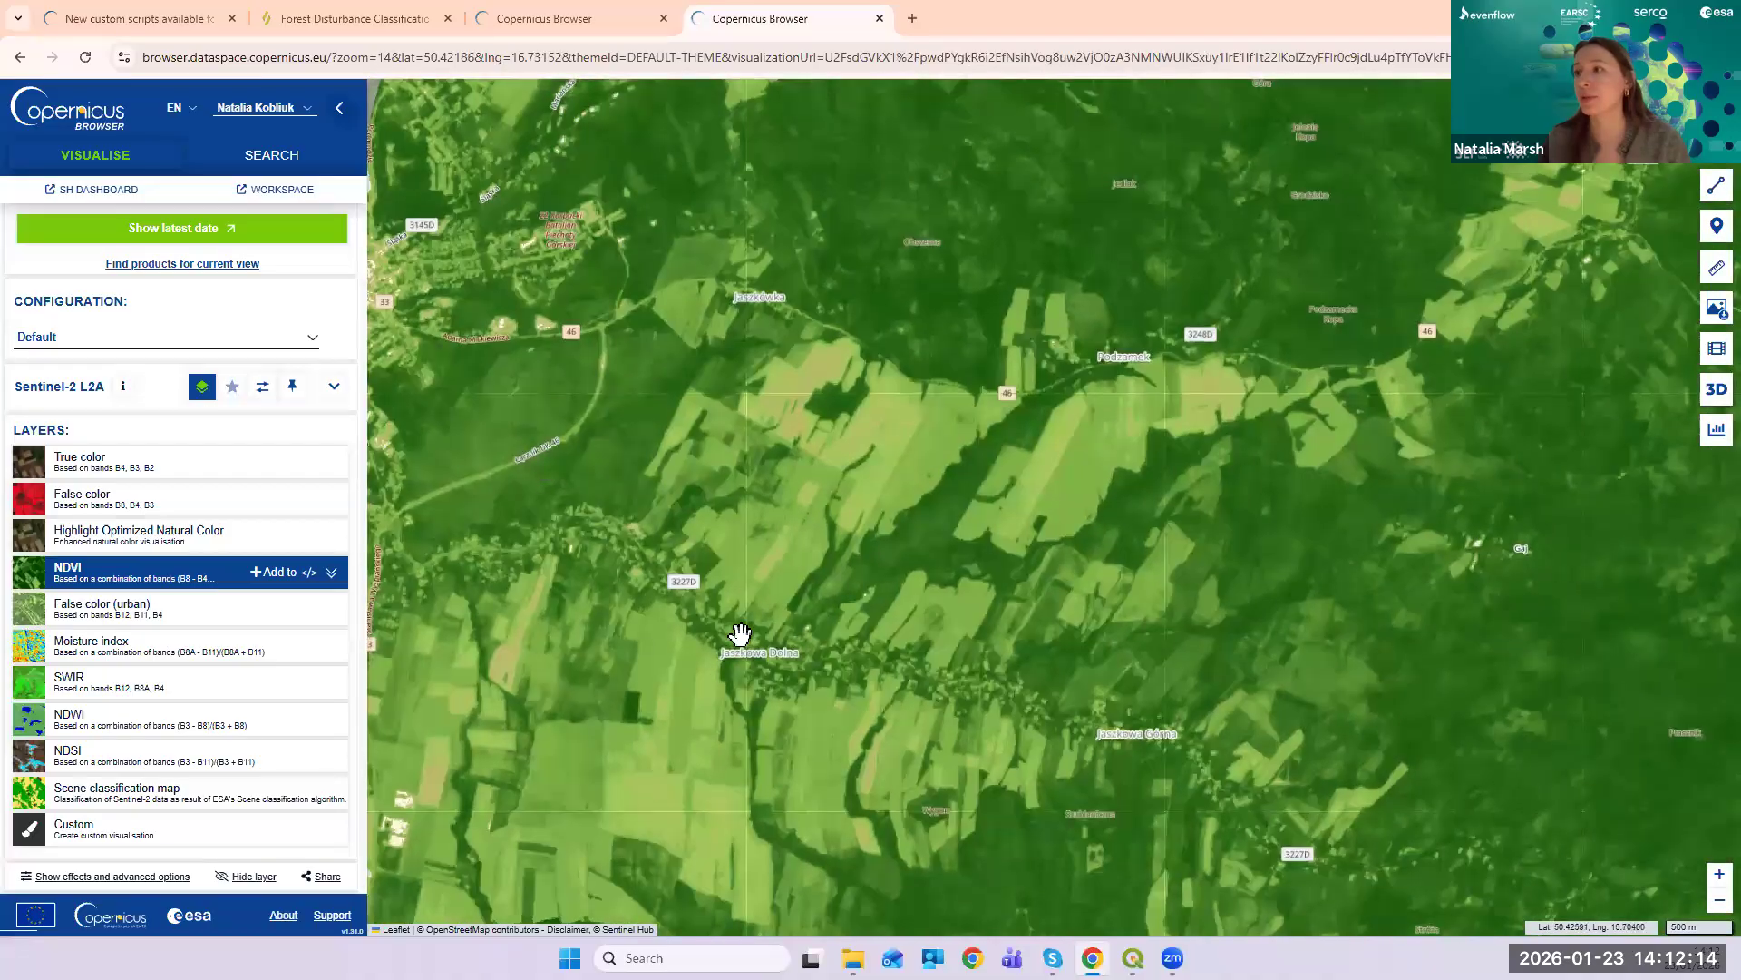
drag(607, 529, 661, 466)
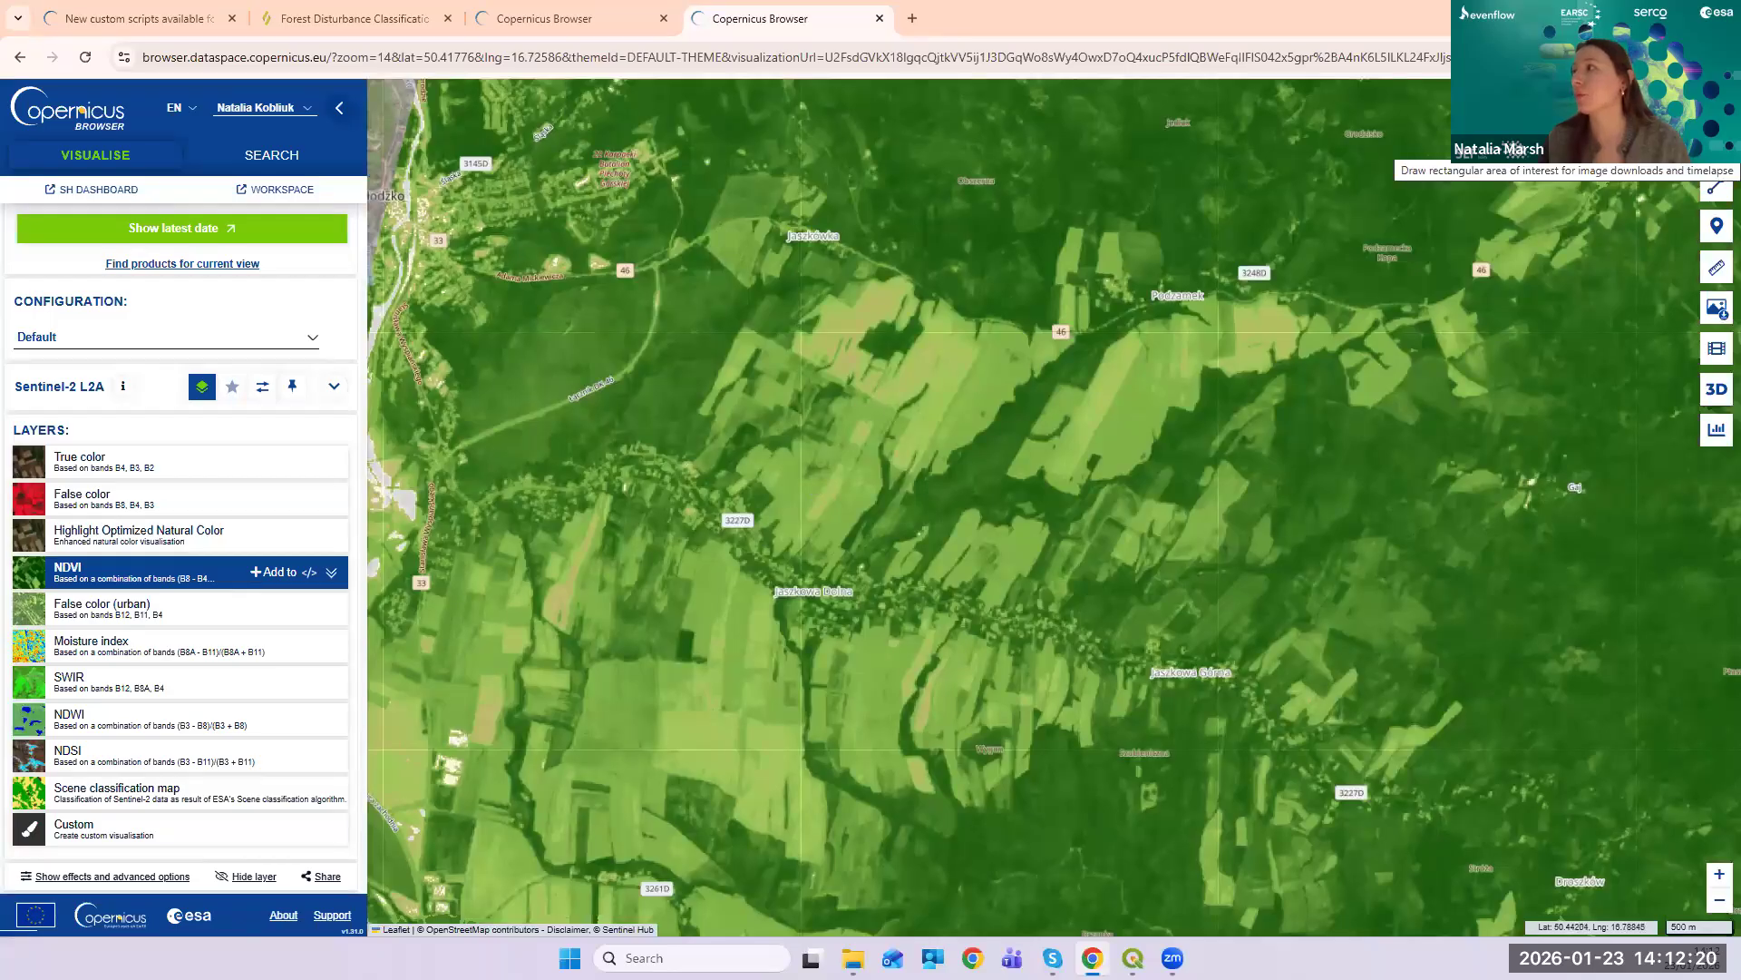
- Draw a triangular area-of-interest polygon over the fields north of road 46
click(1716, 187)
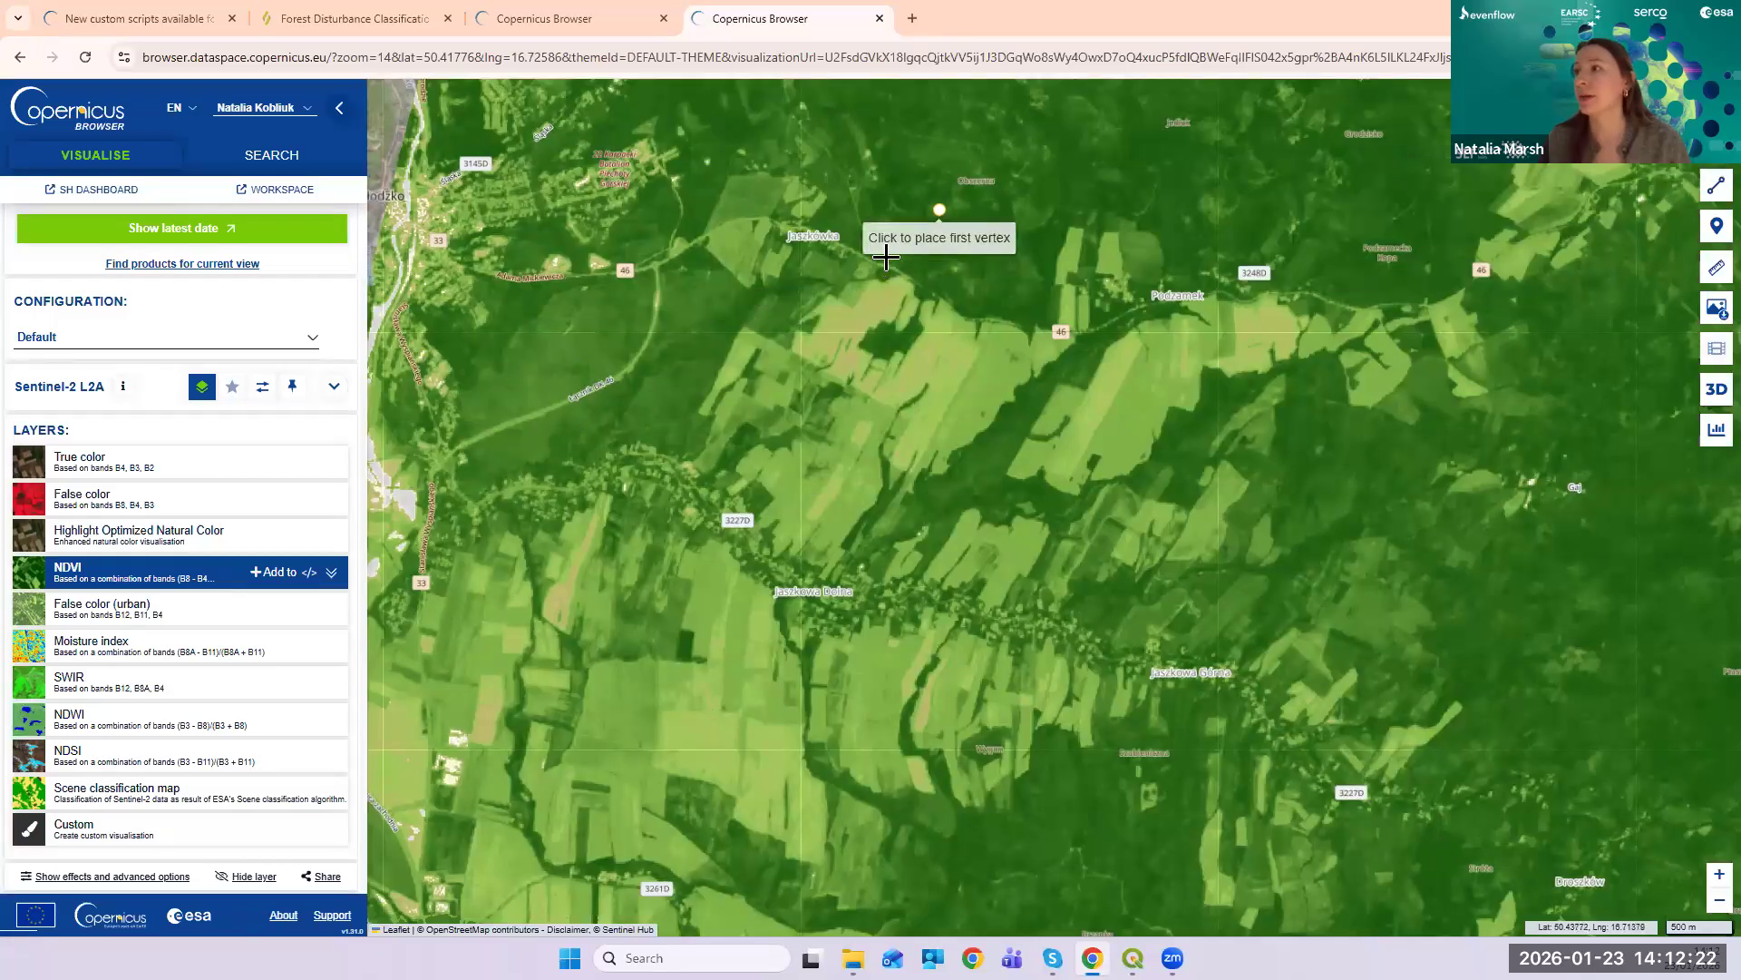
click(899, 205)
click(996, 281)
click(1030, 198)
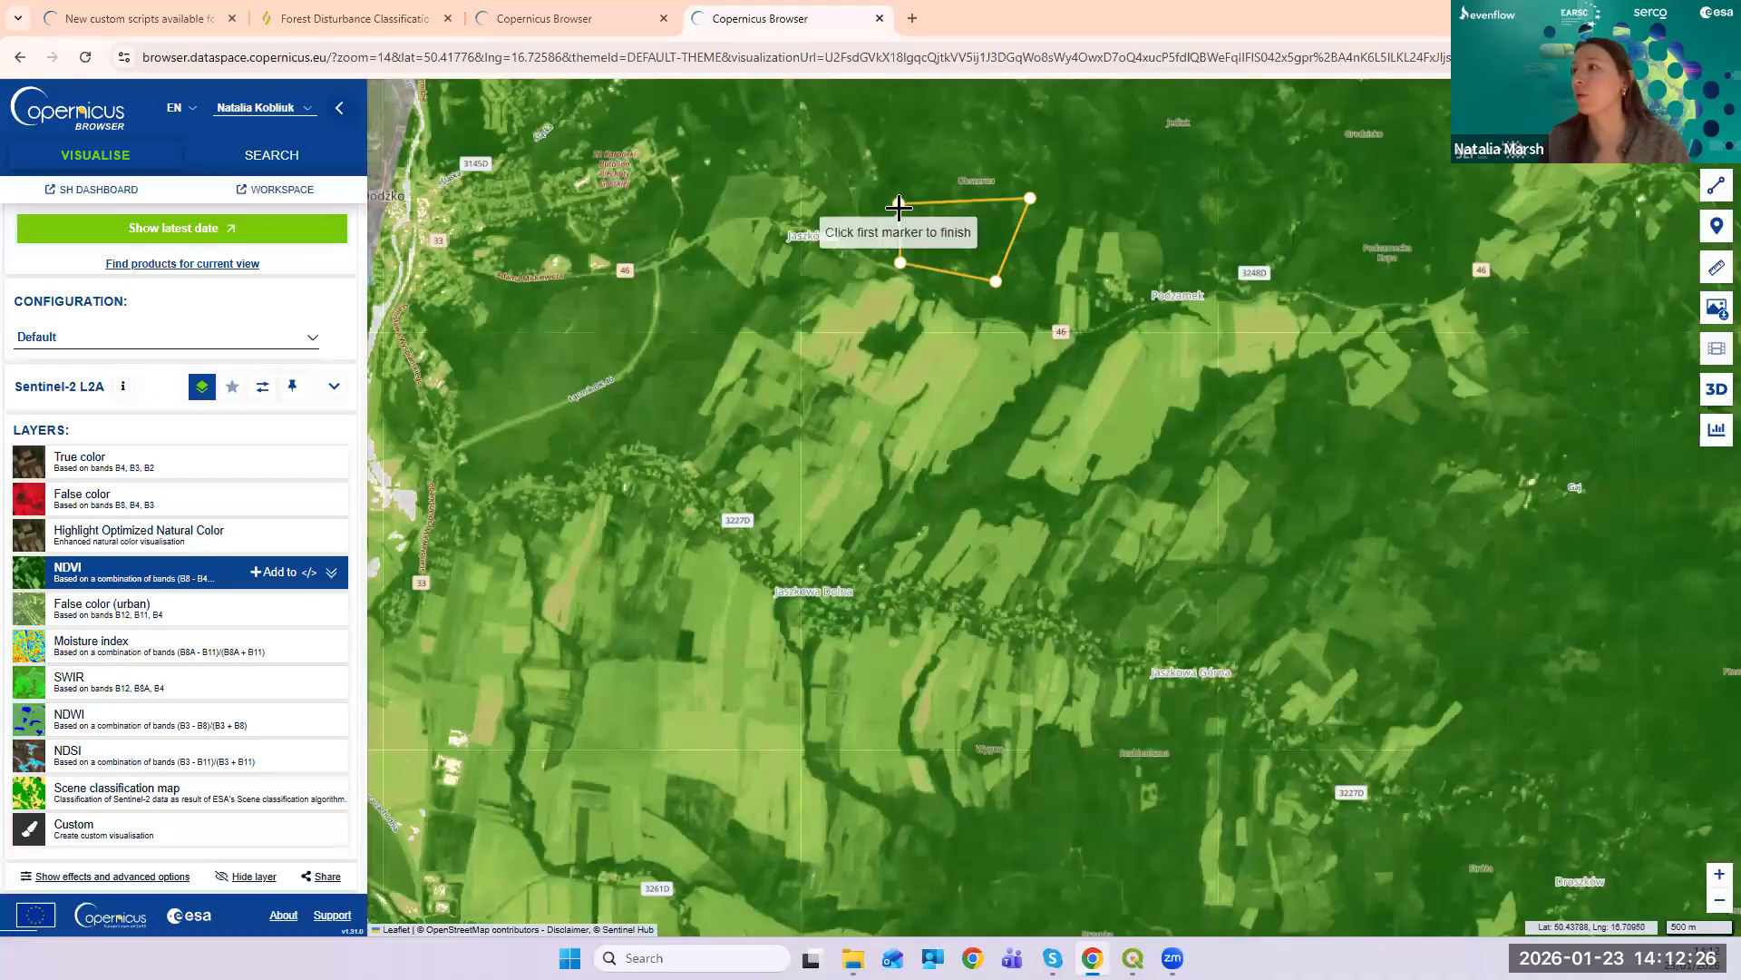
click(898, 205)
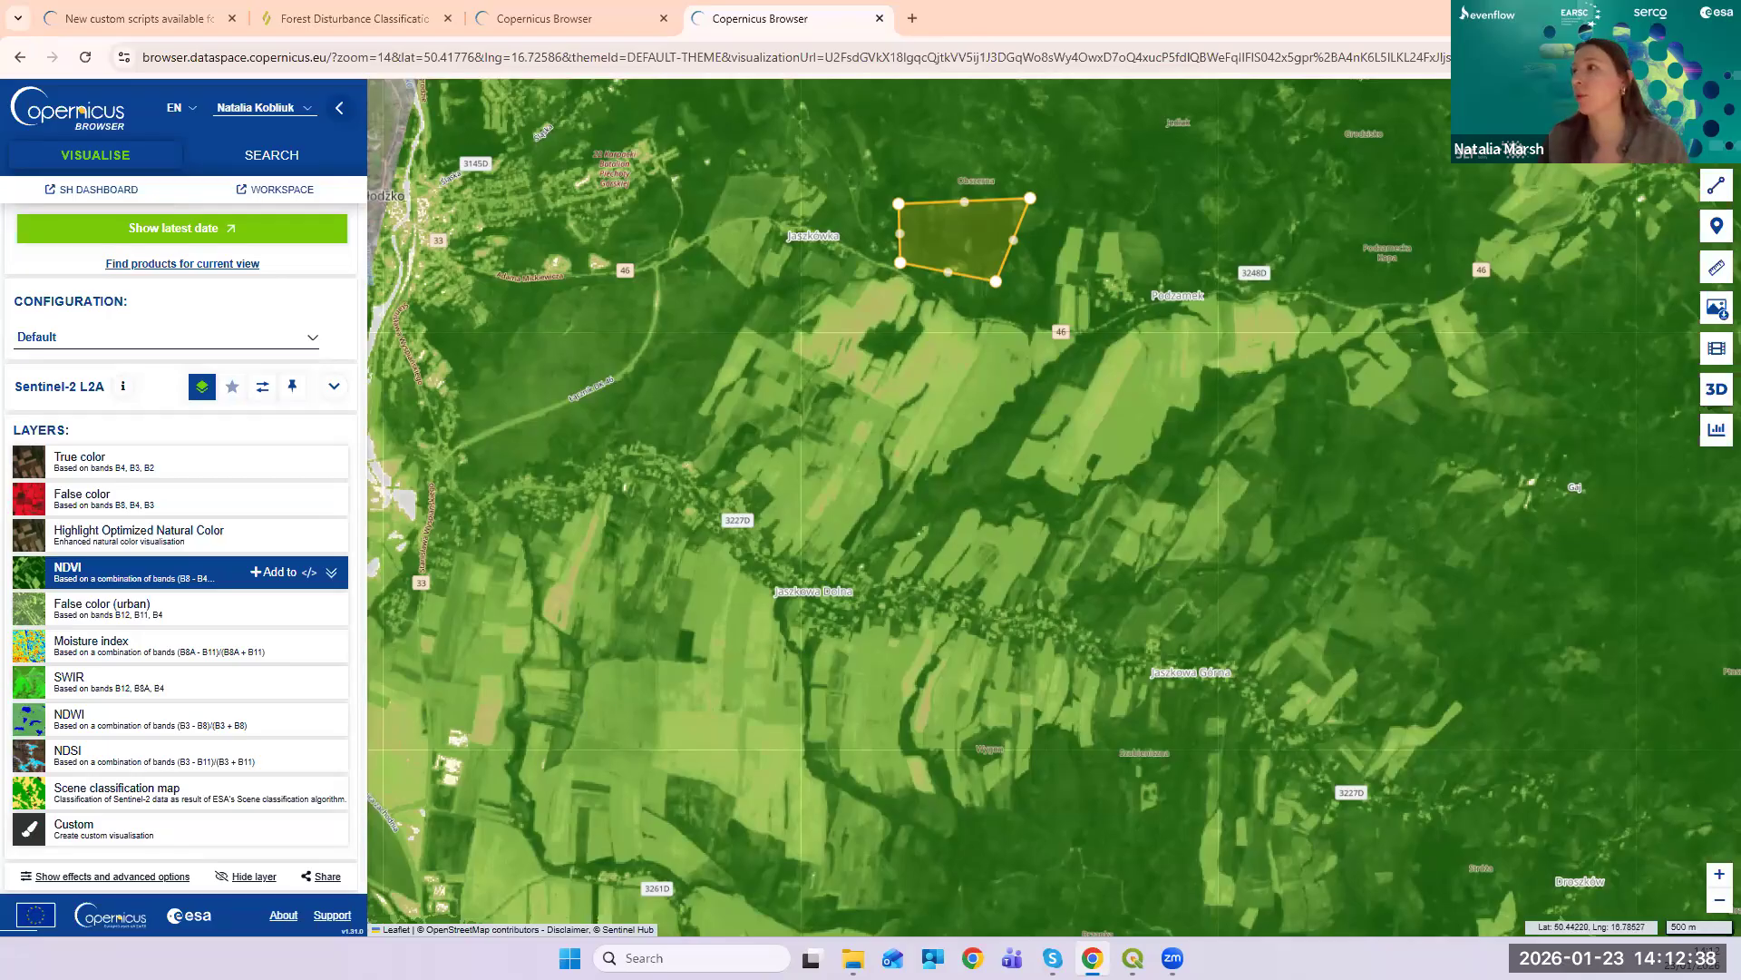
click(1632, 144)
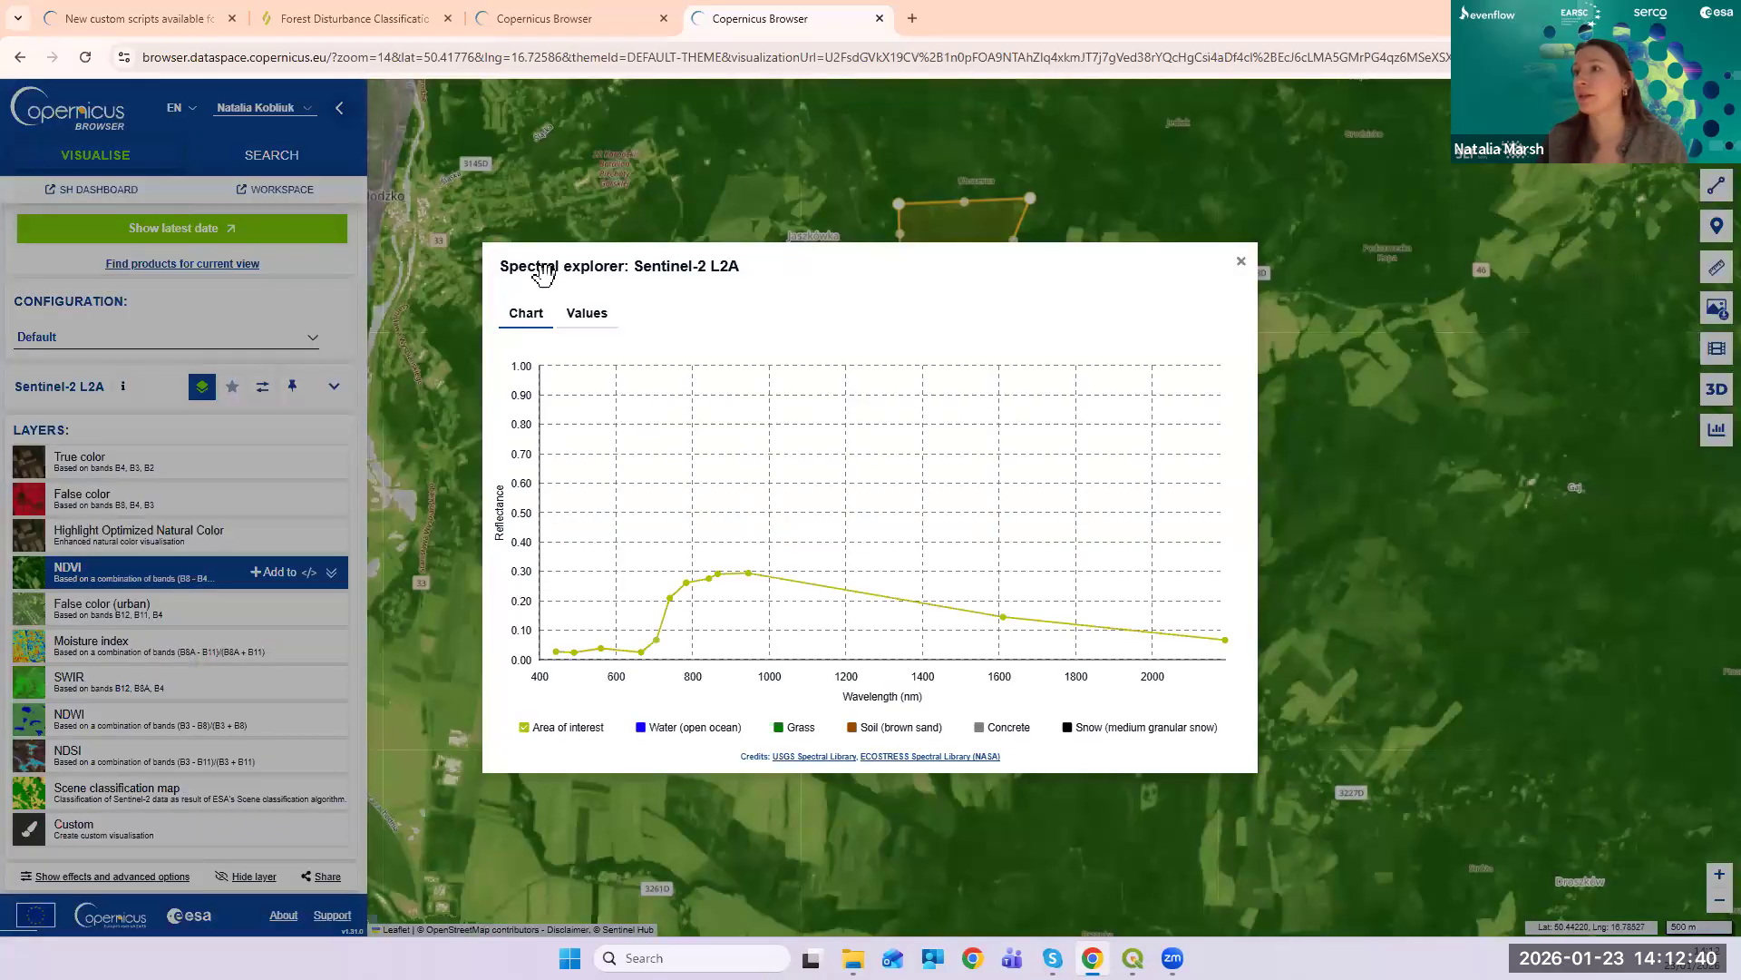
click(1241, 261)
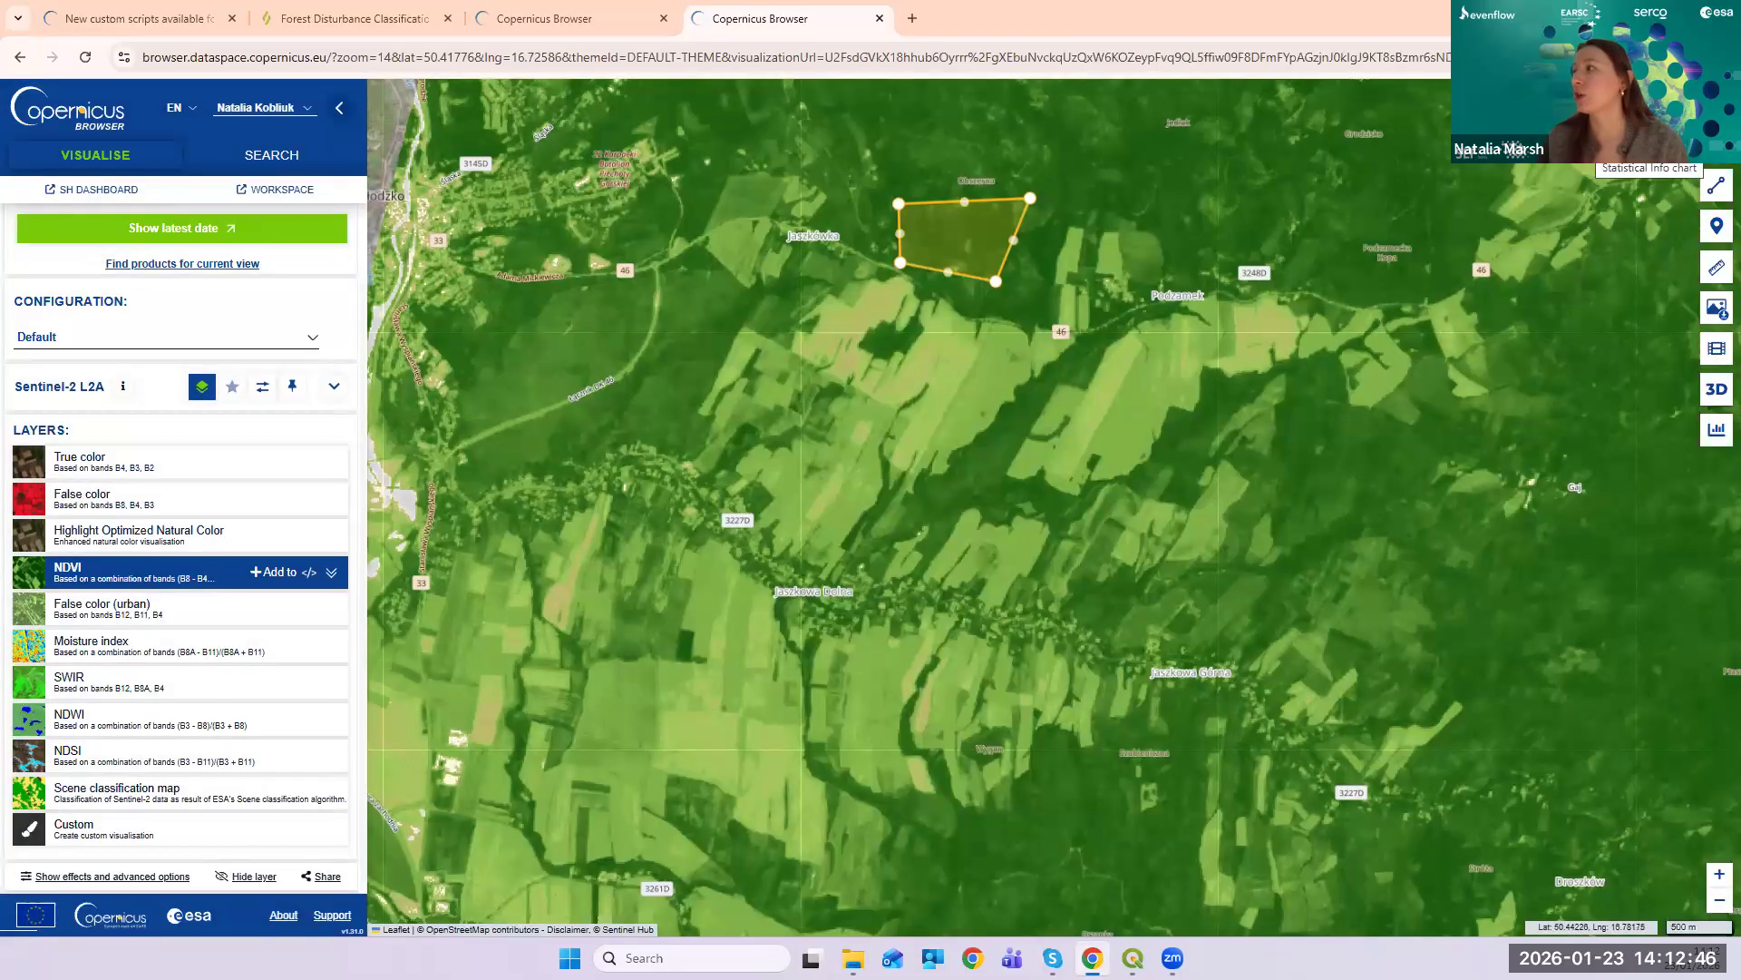
click(1591, 146)
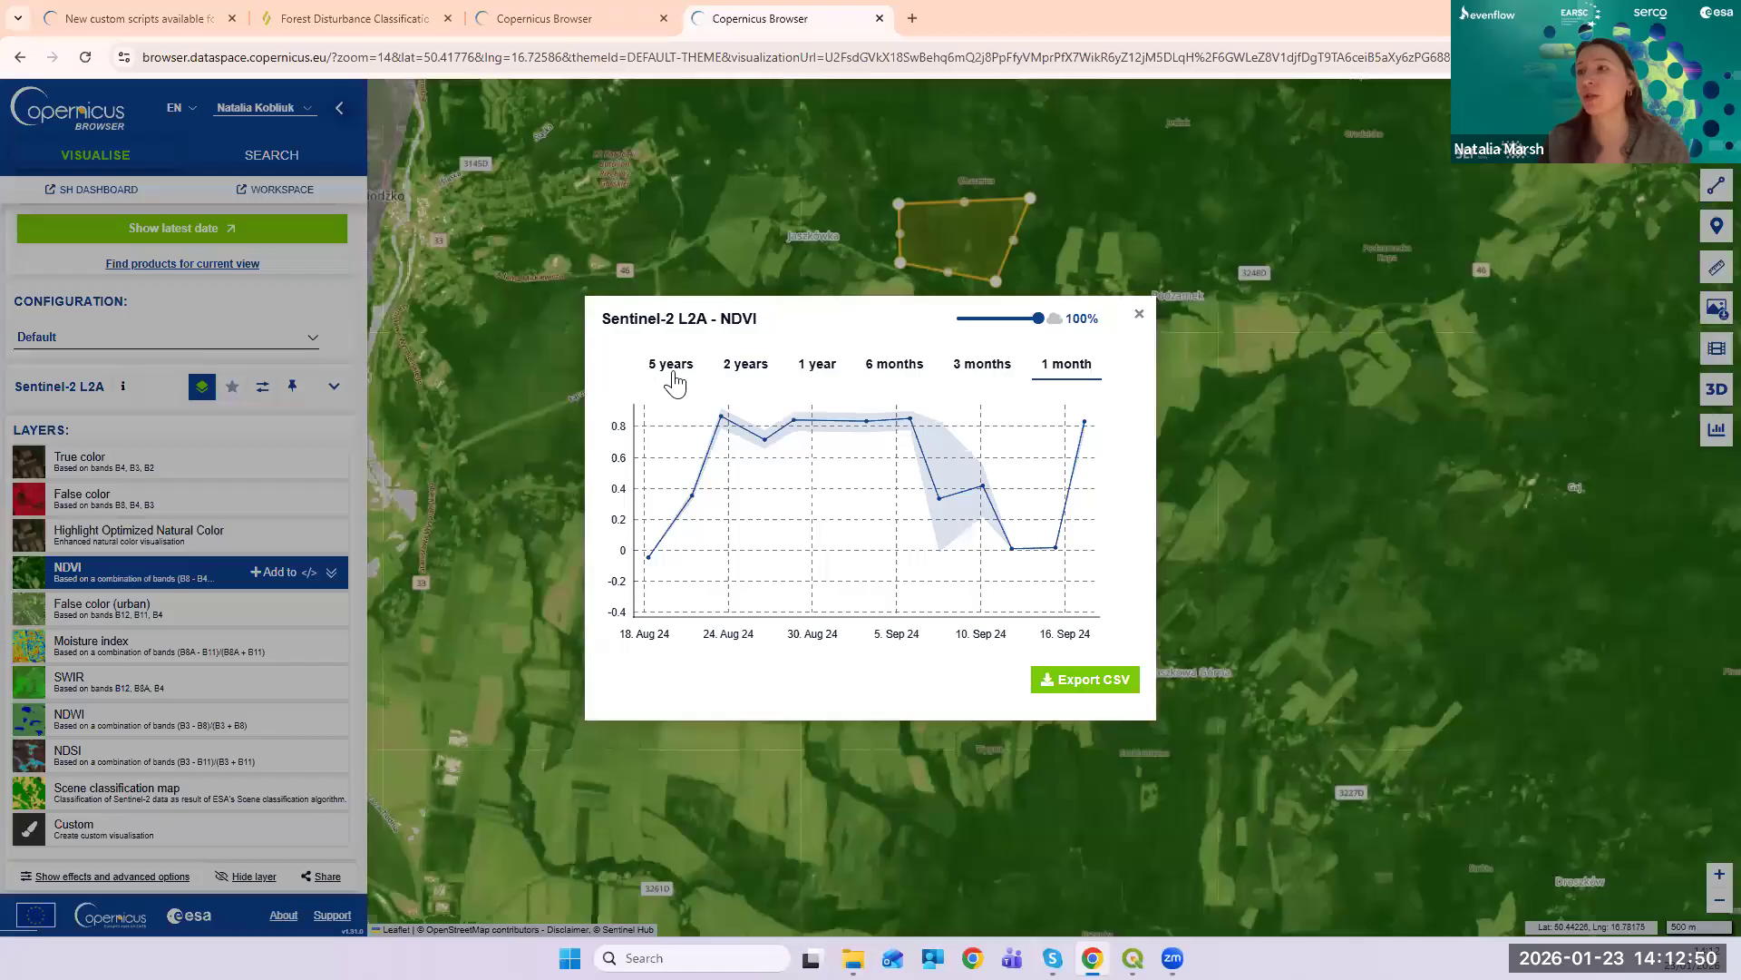
click(812, 372)
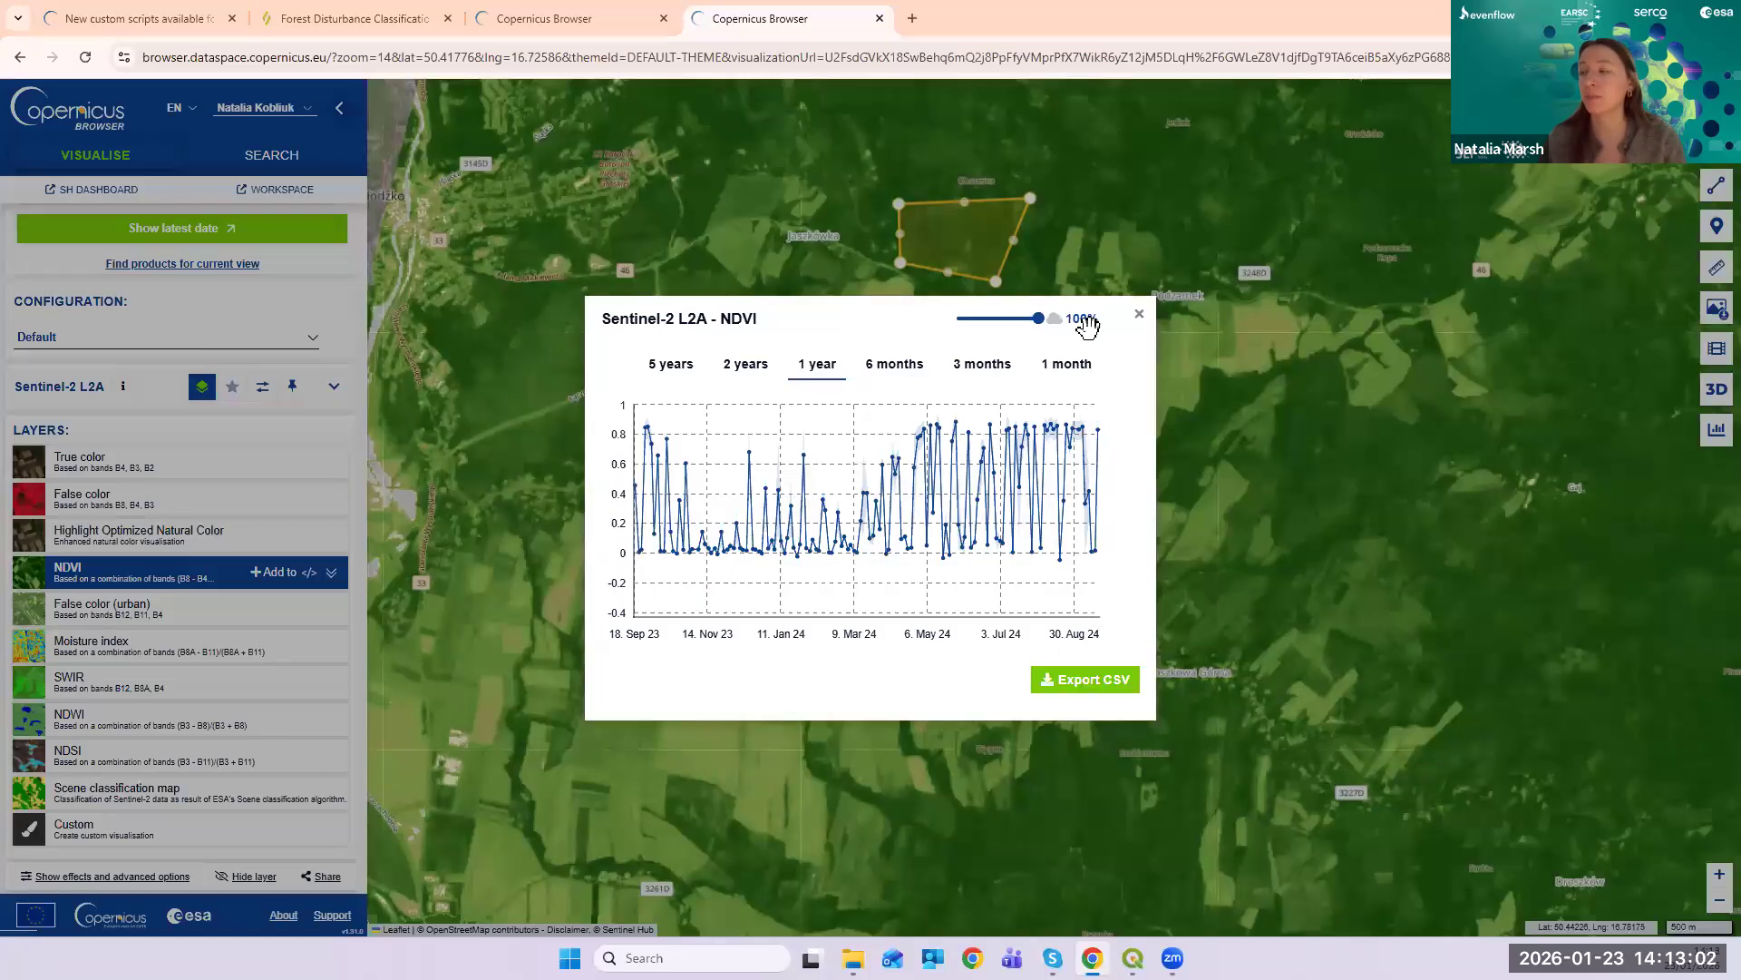
drag(1036, 319, 981, 325)
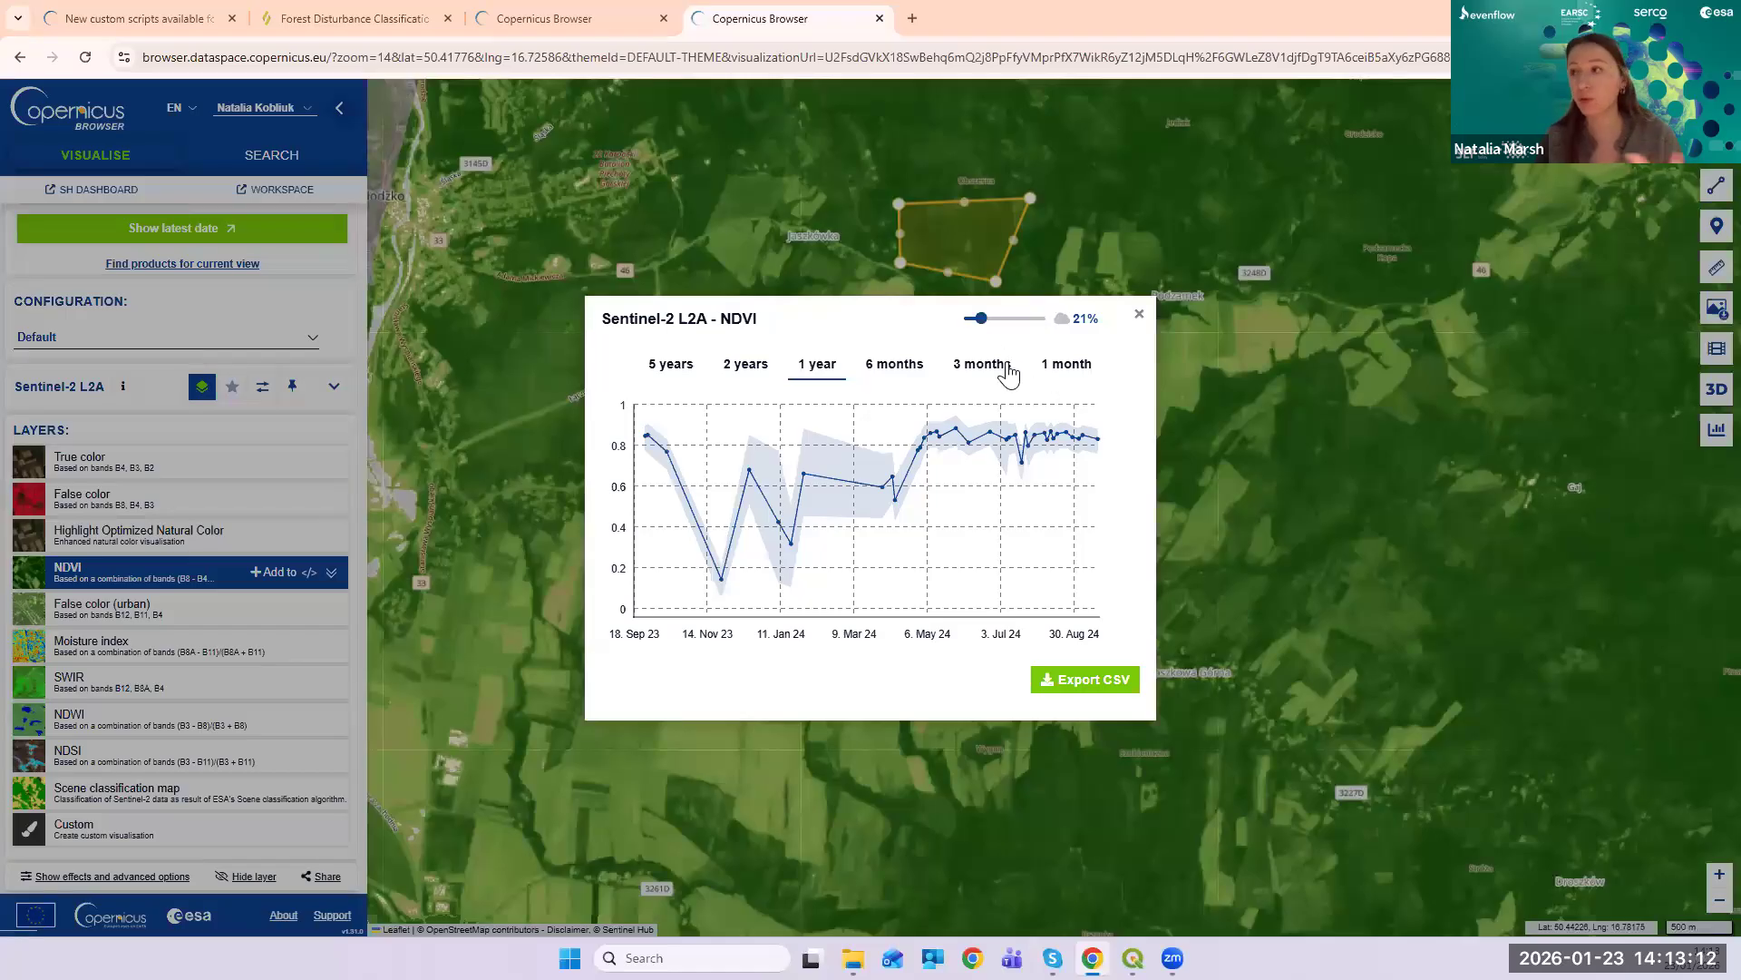
mouse_move(1003, 482)
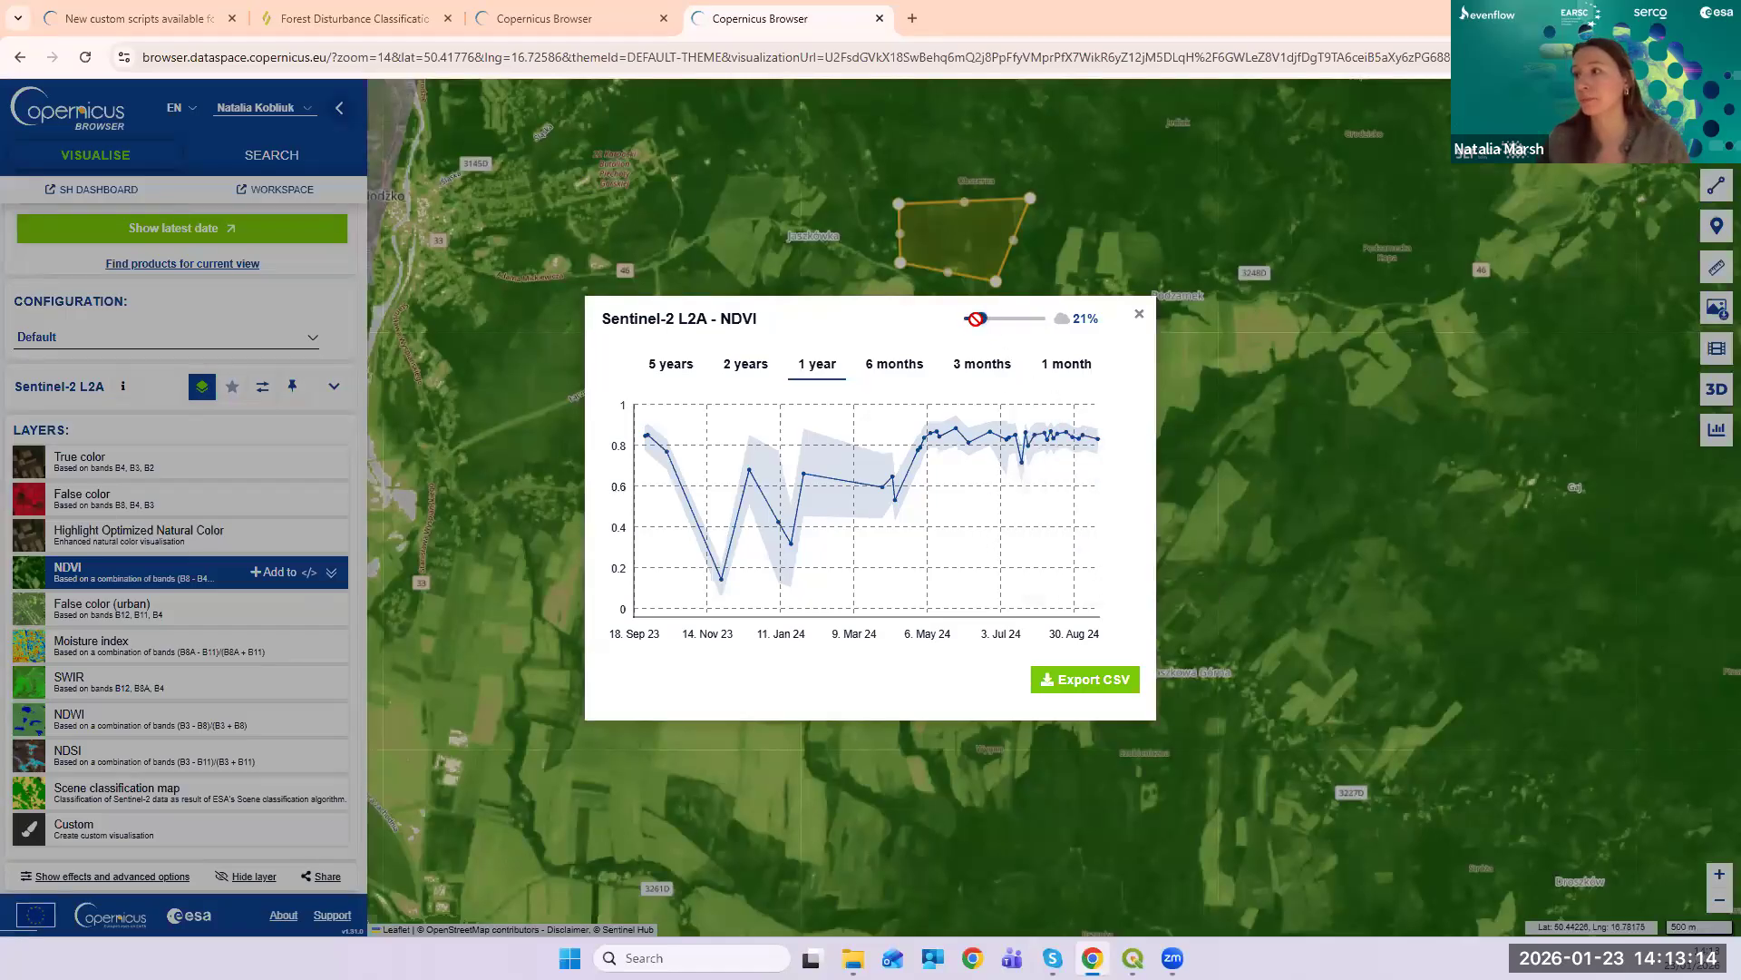
mouse_move(976, 319)
mouse_down()
mouse_move(1029, 318)
mouse_move(973, 318)
mouse_up()
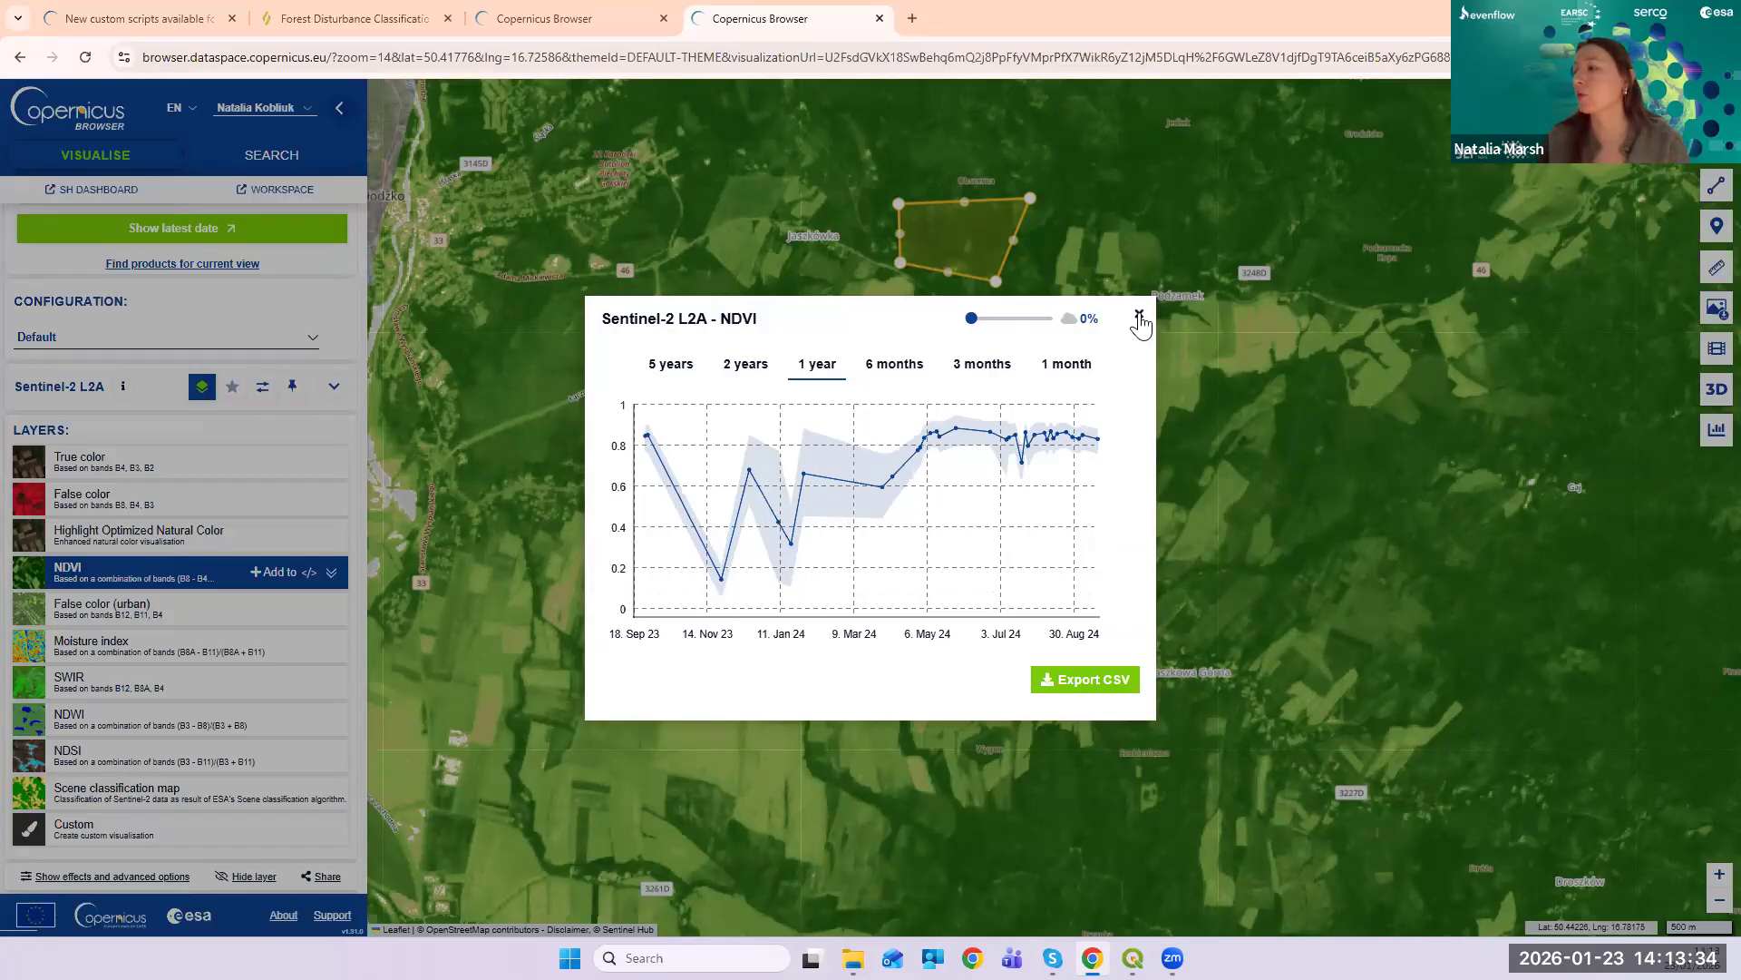
click(1138, 313)
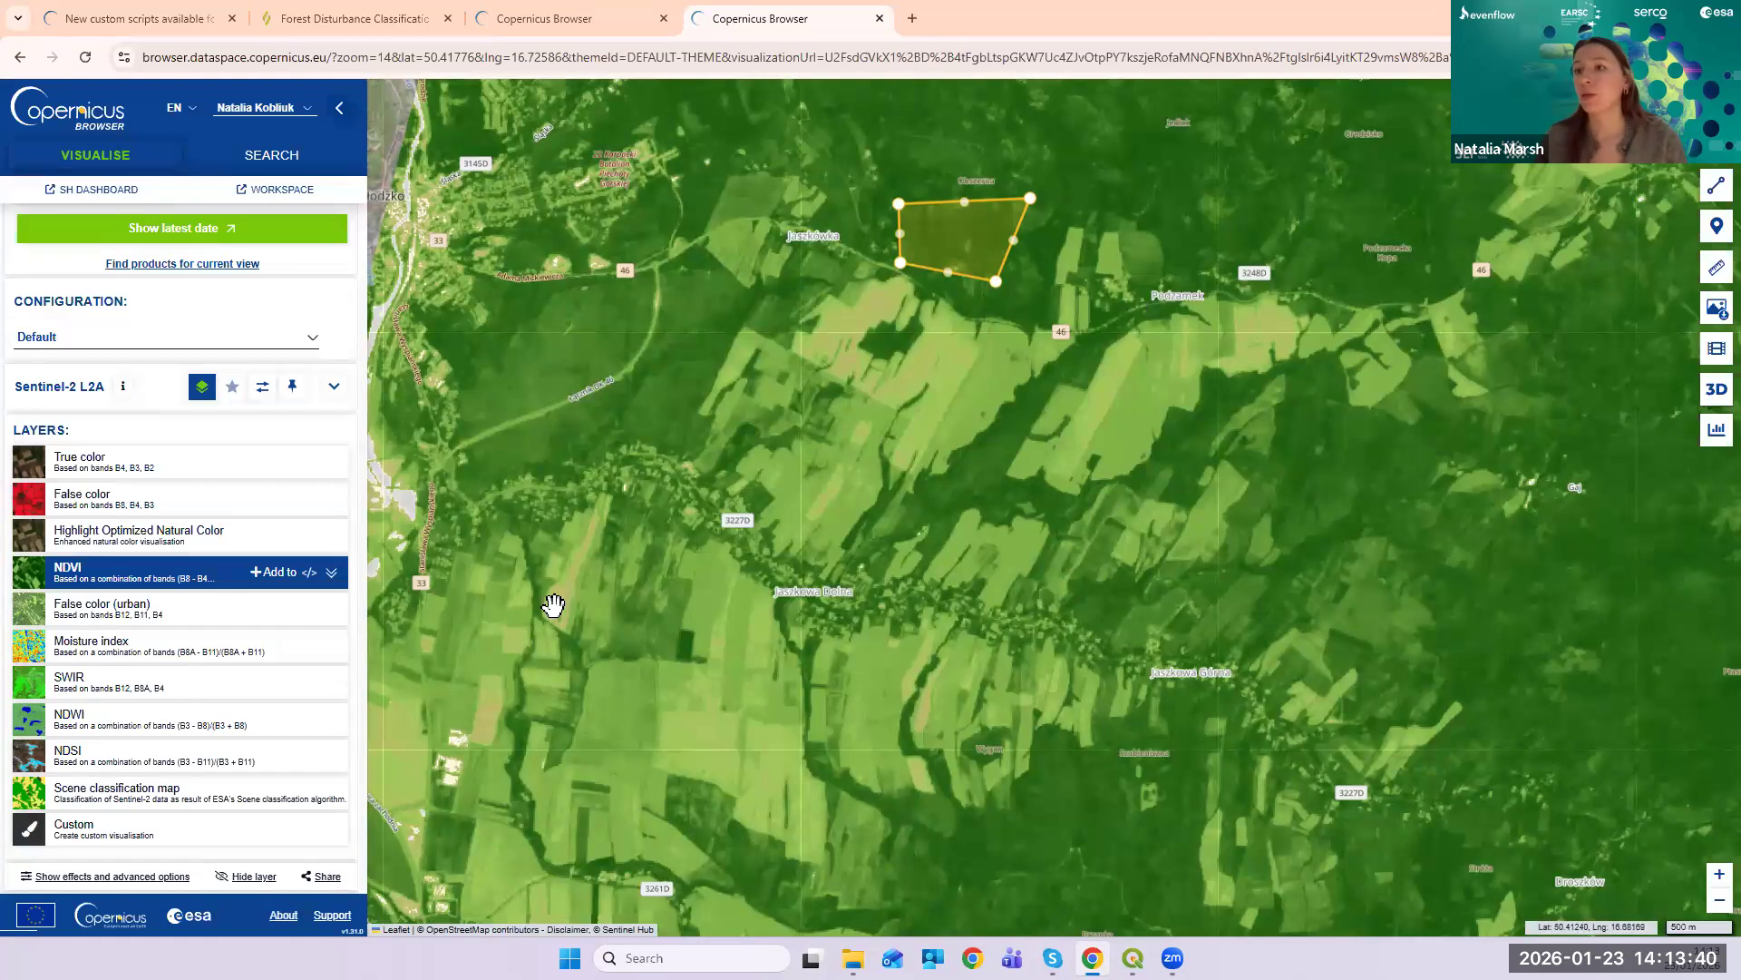
- Switch the map layer from NDVI back to True color
click(277, 472)
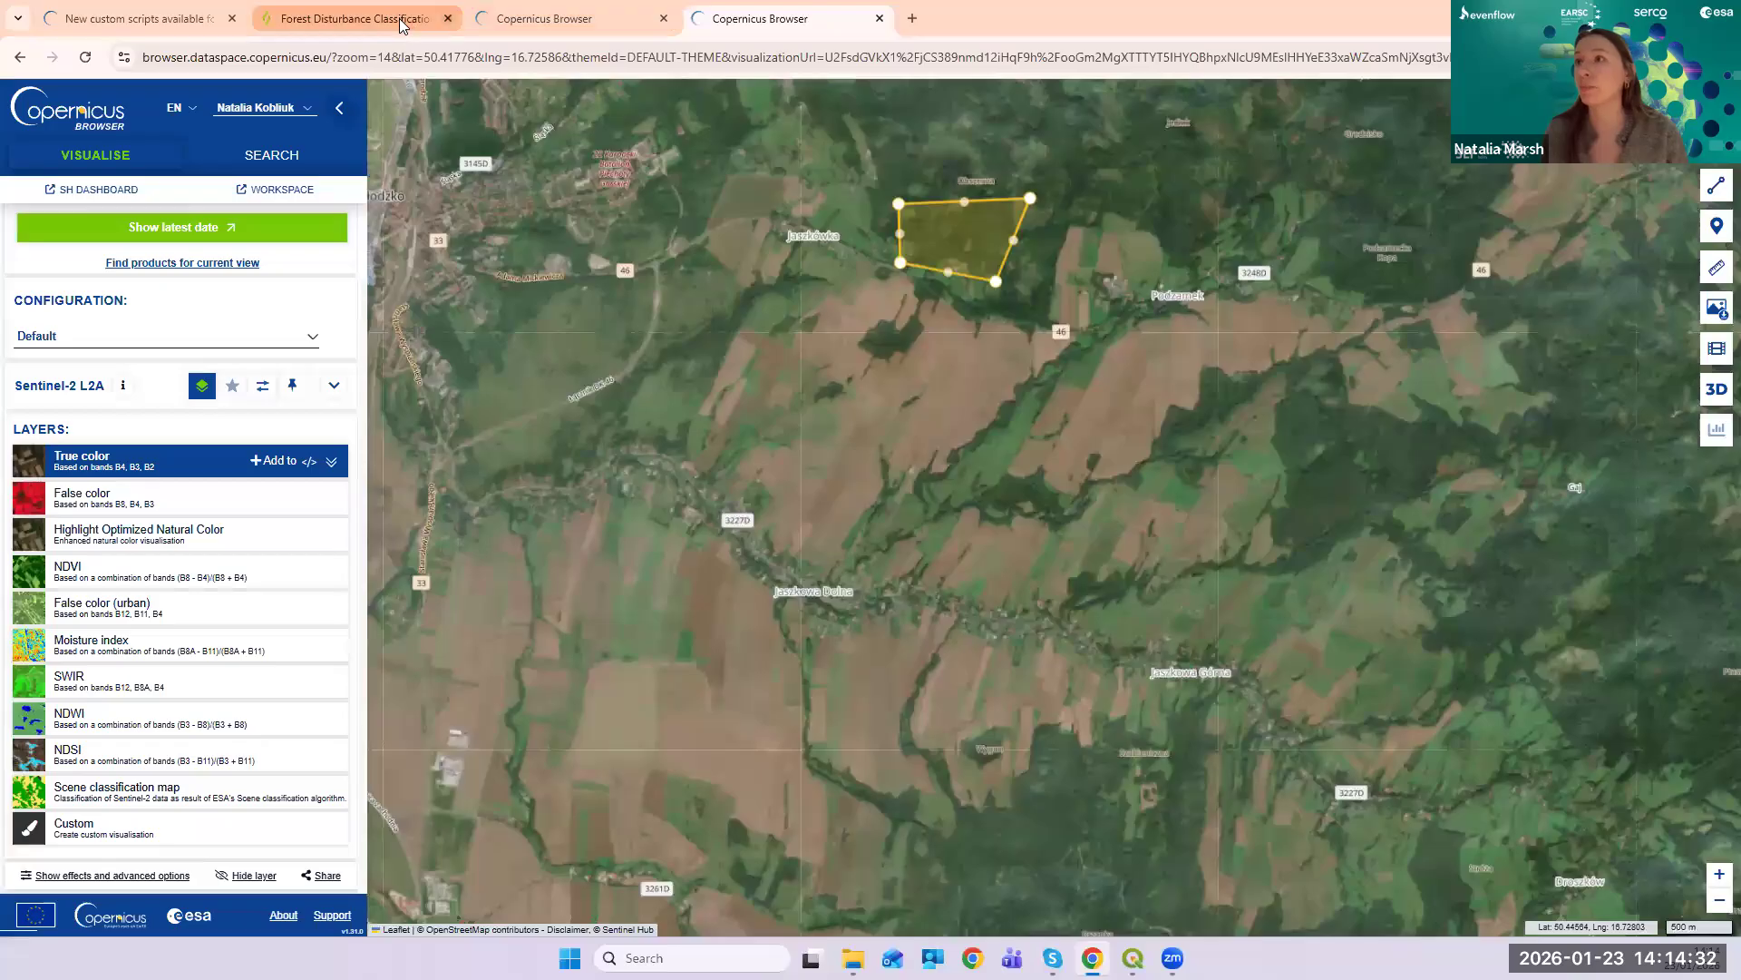
- In a new tab, search Google for 'copernicus browser custom scripts'
click(913, 18)
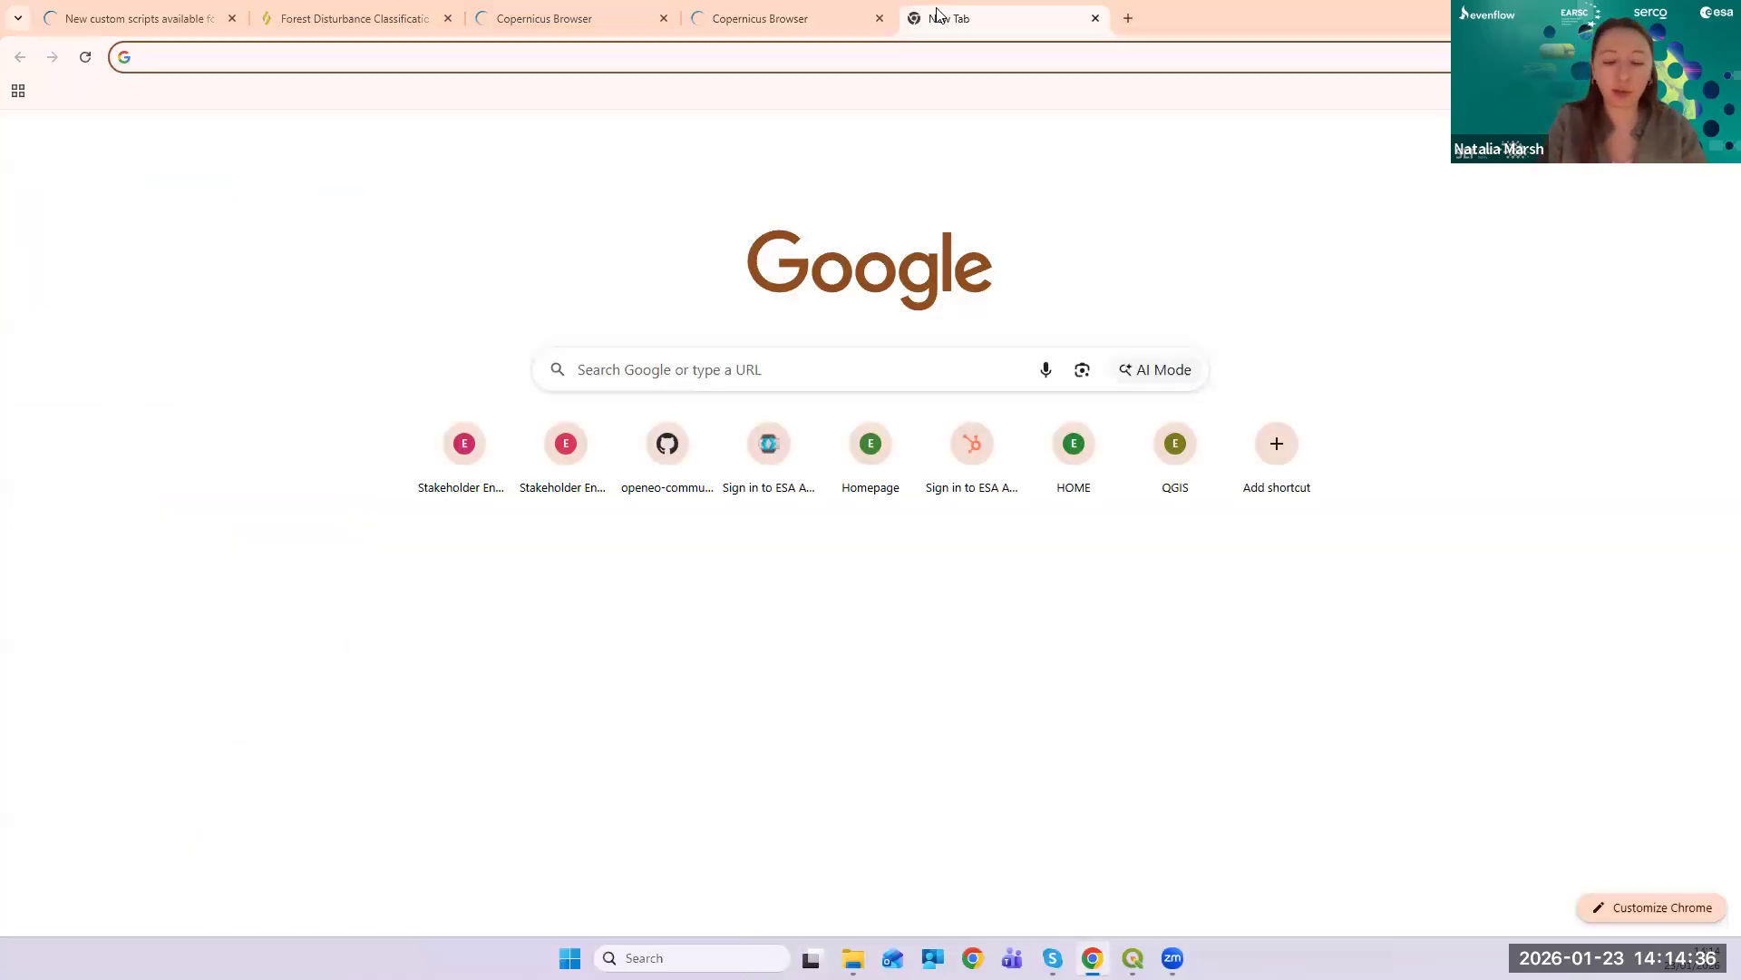
text(coperni)
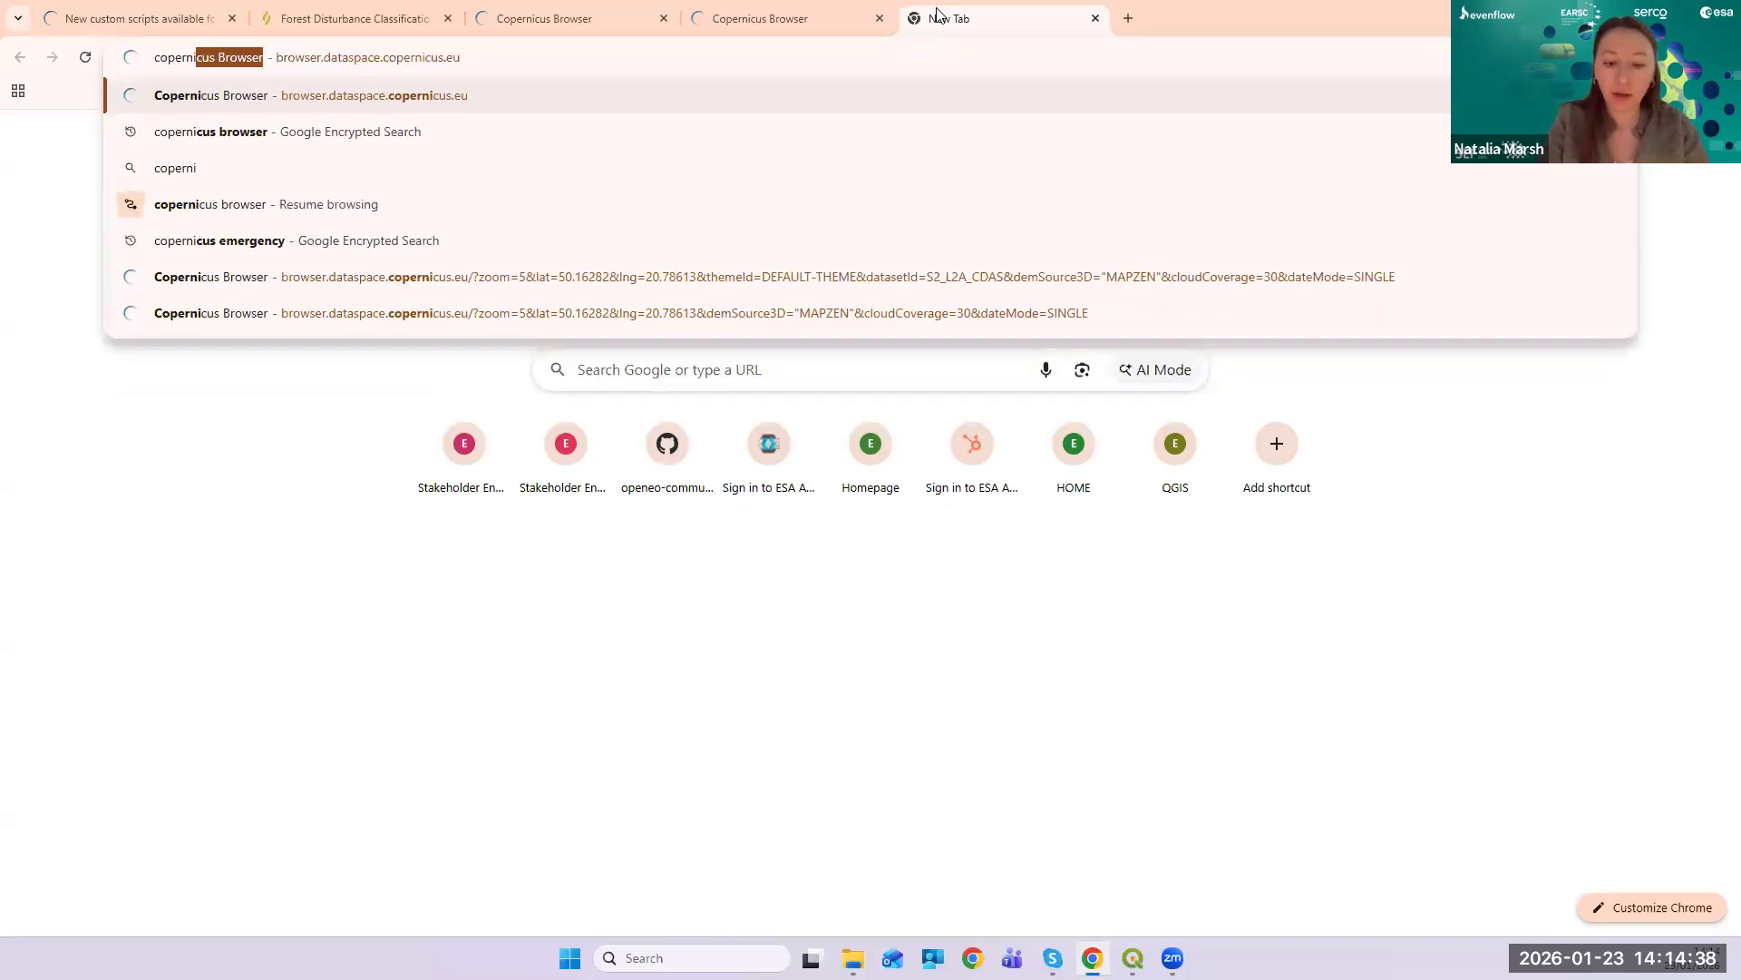
text(cus browser )
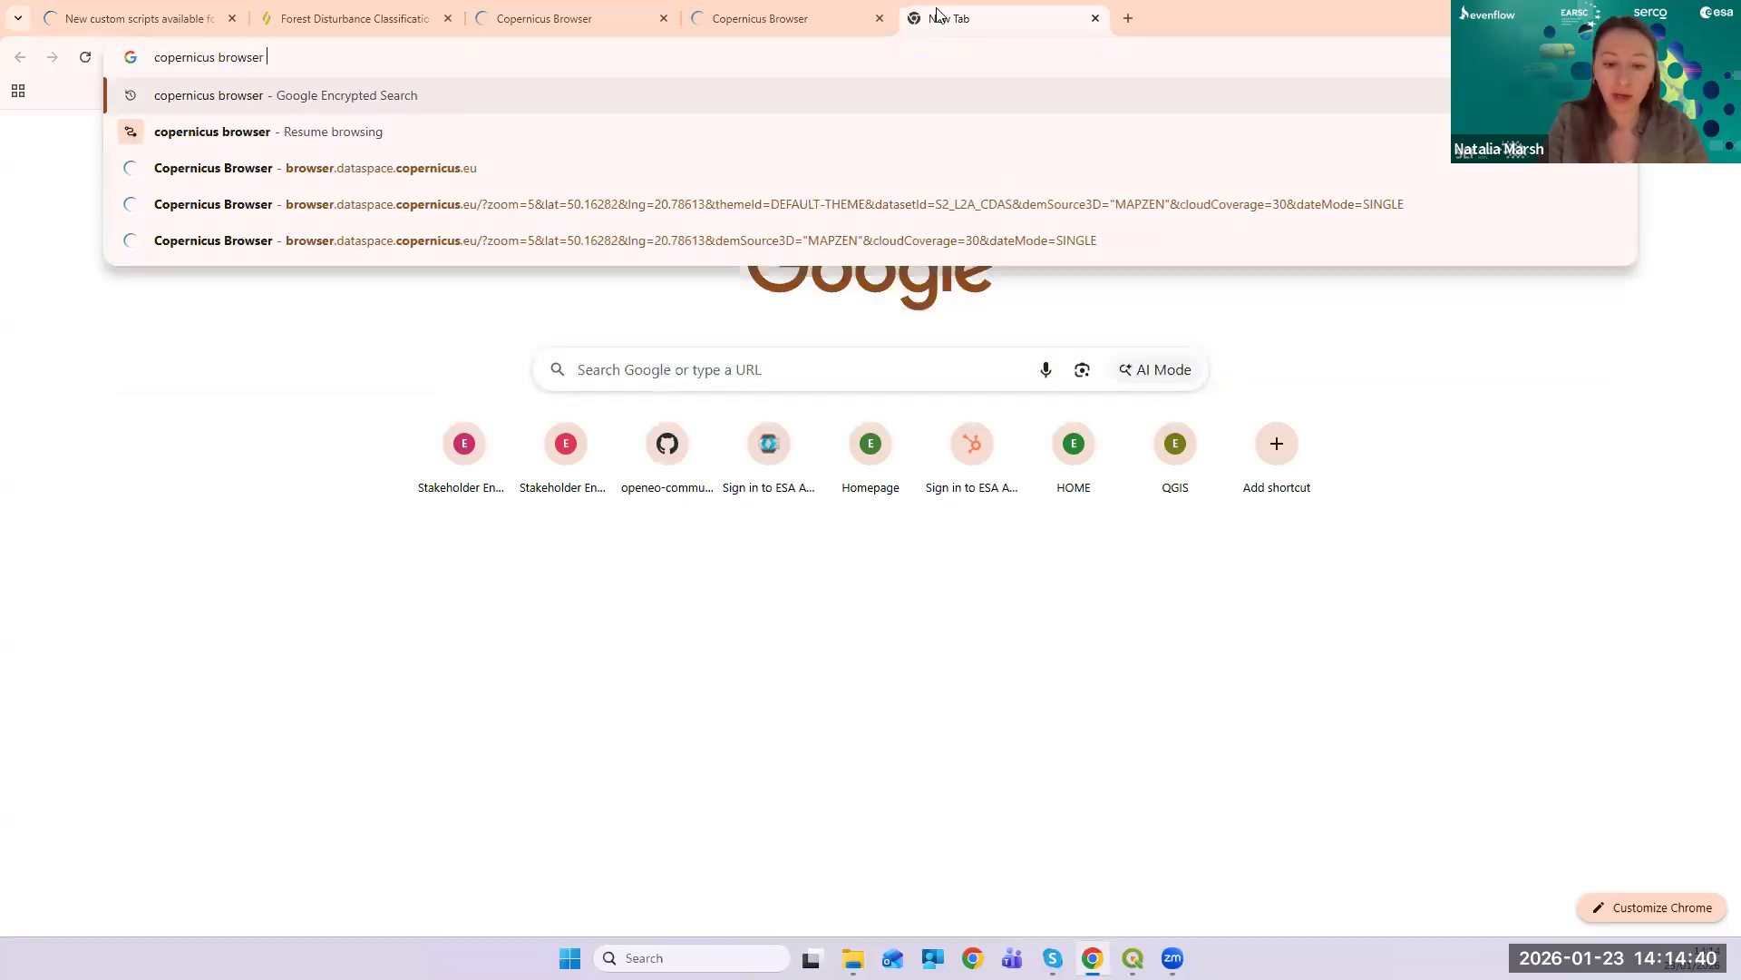
text(custom sc)
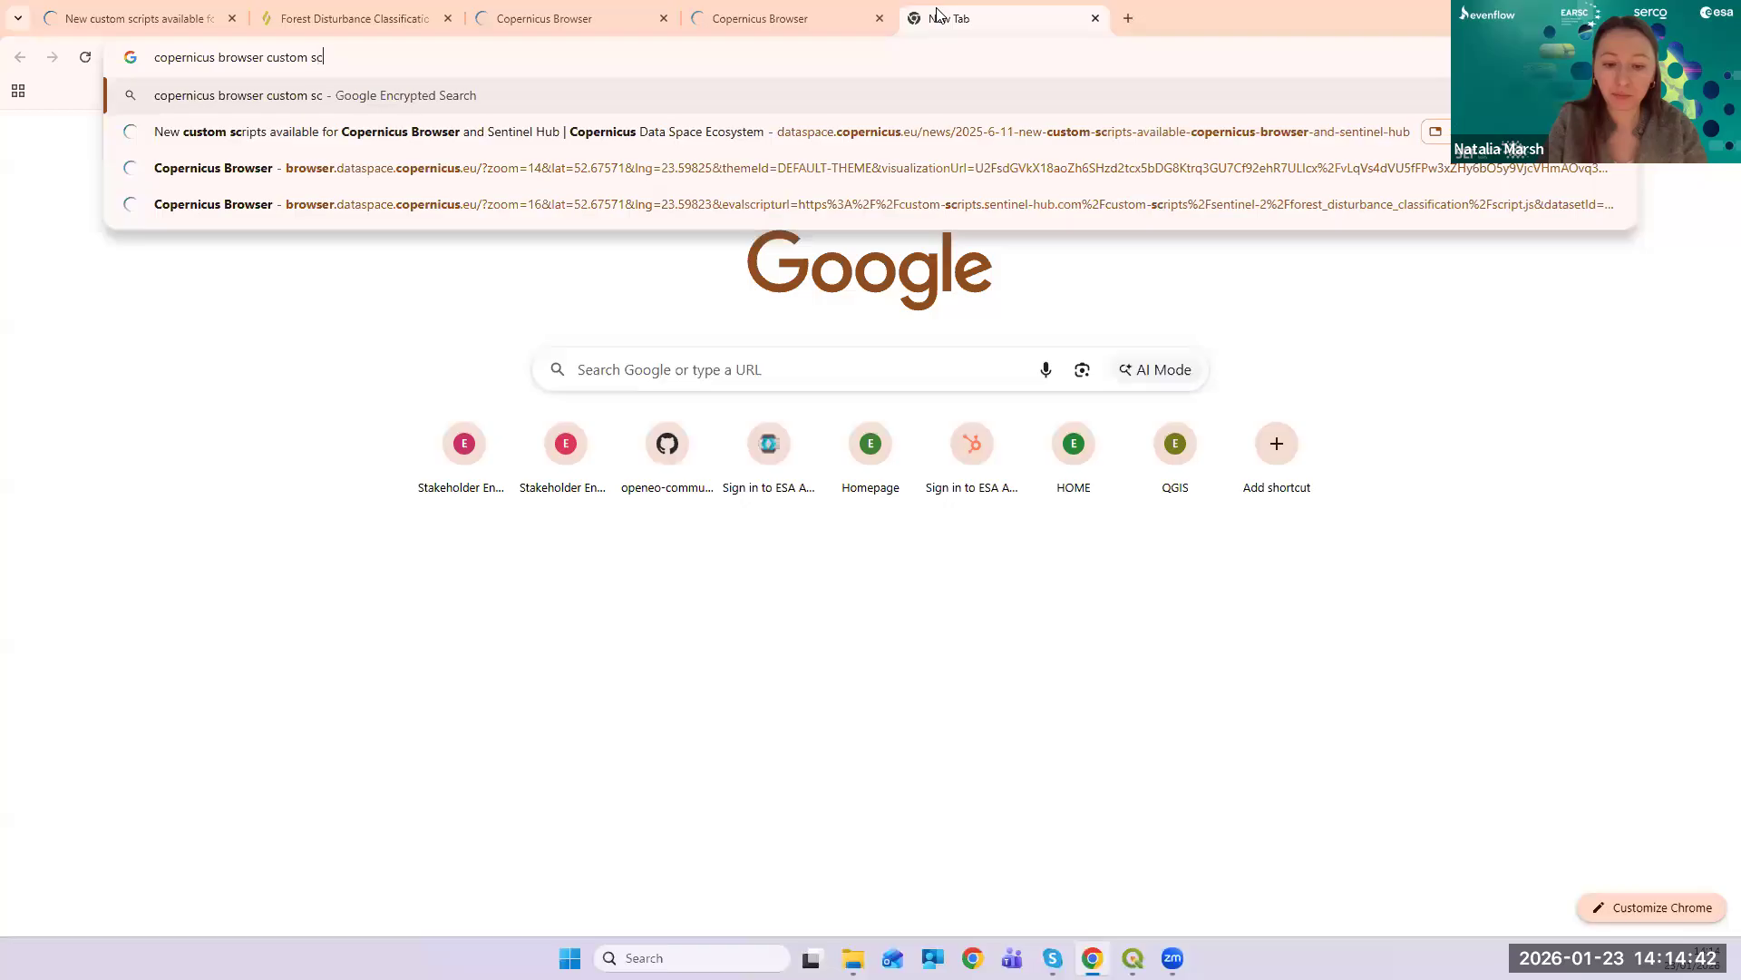
text(ripts)
key(Return)
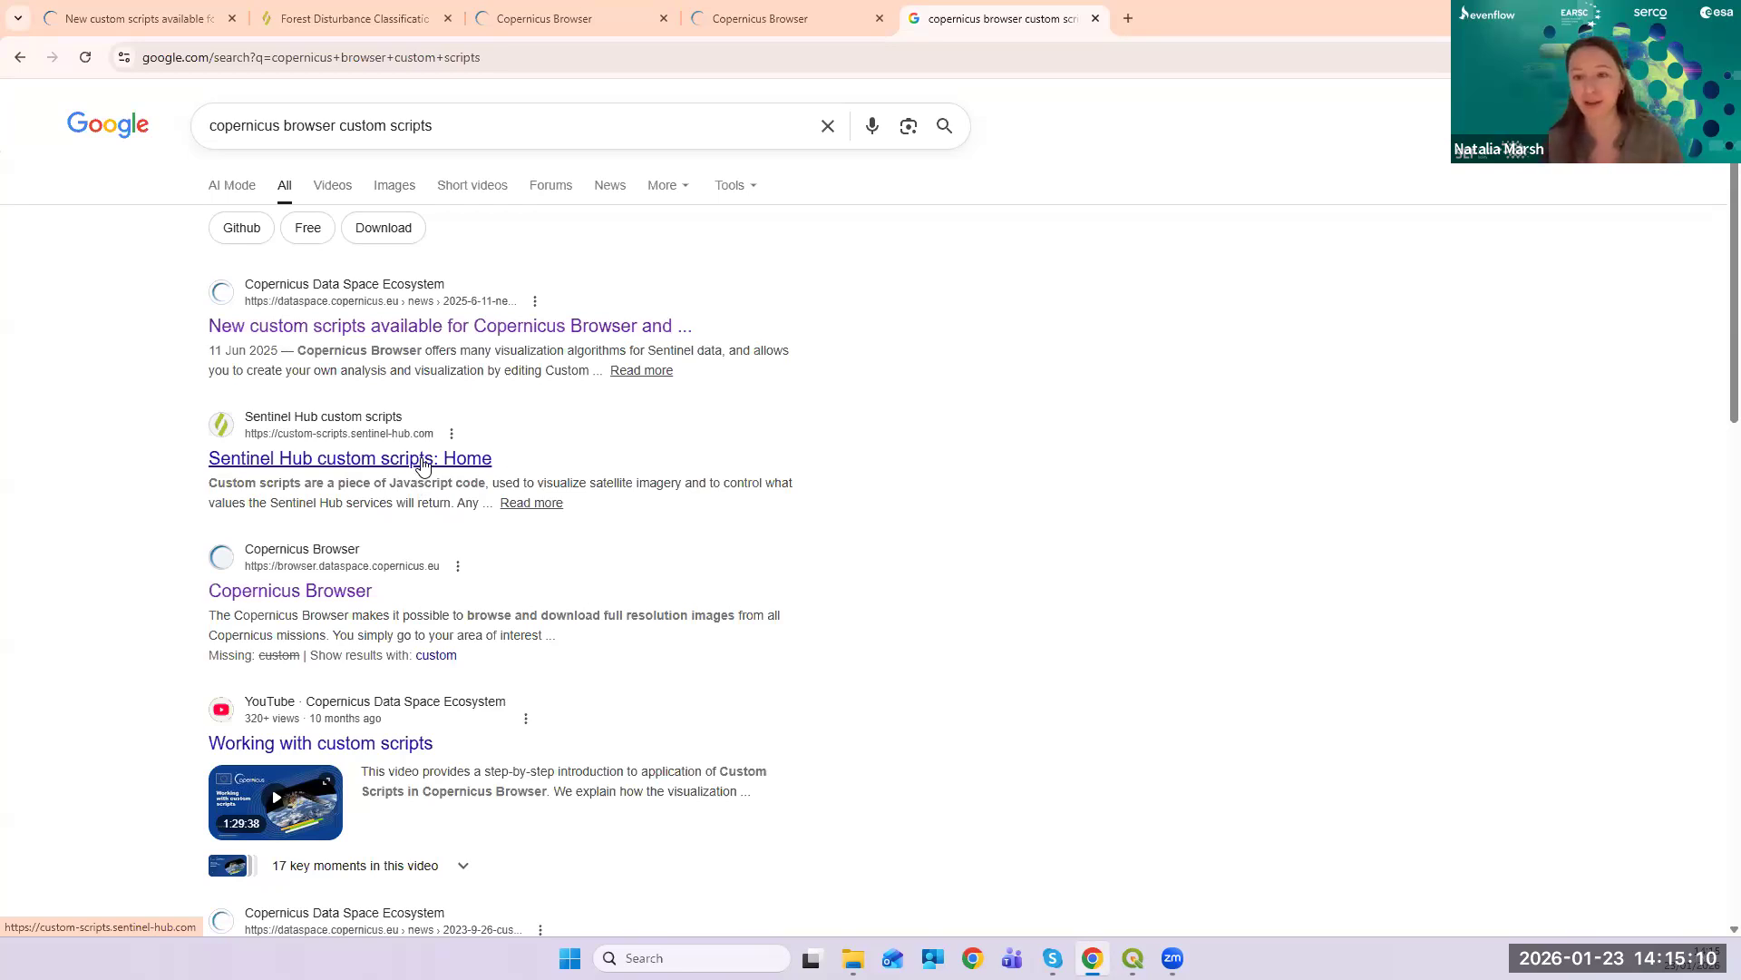
- Open the 'Sentinel Hub custom scripts: Home' result and expand its Sentinel category
click(468, 459)
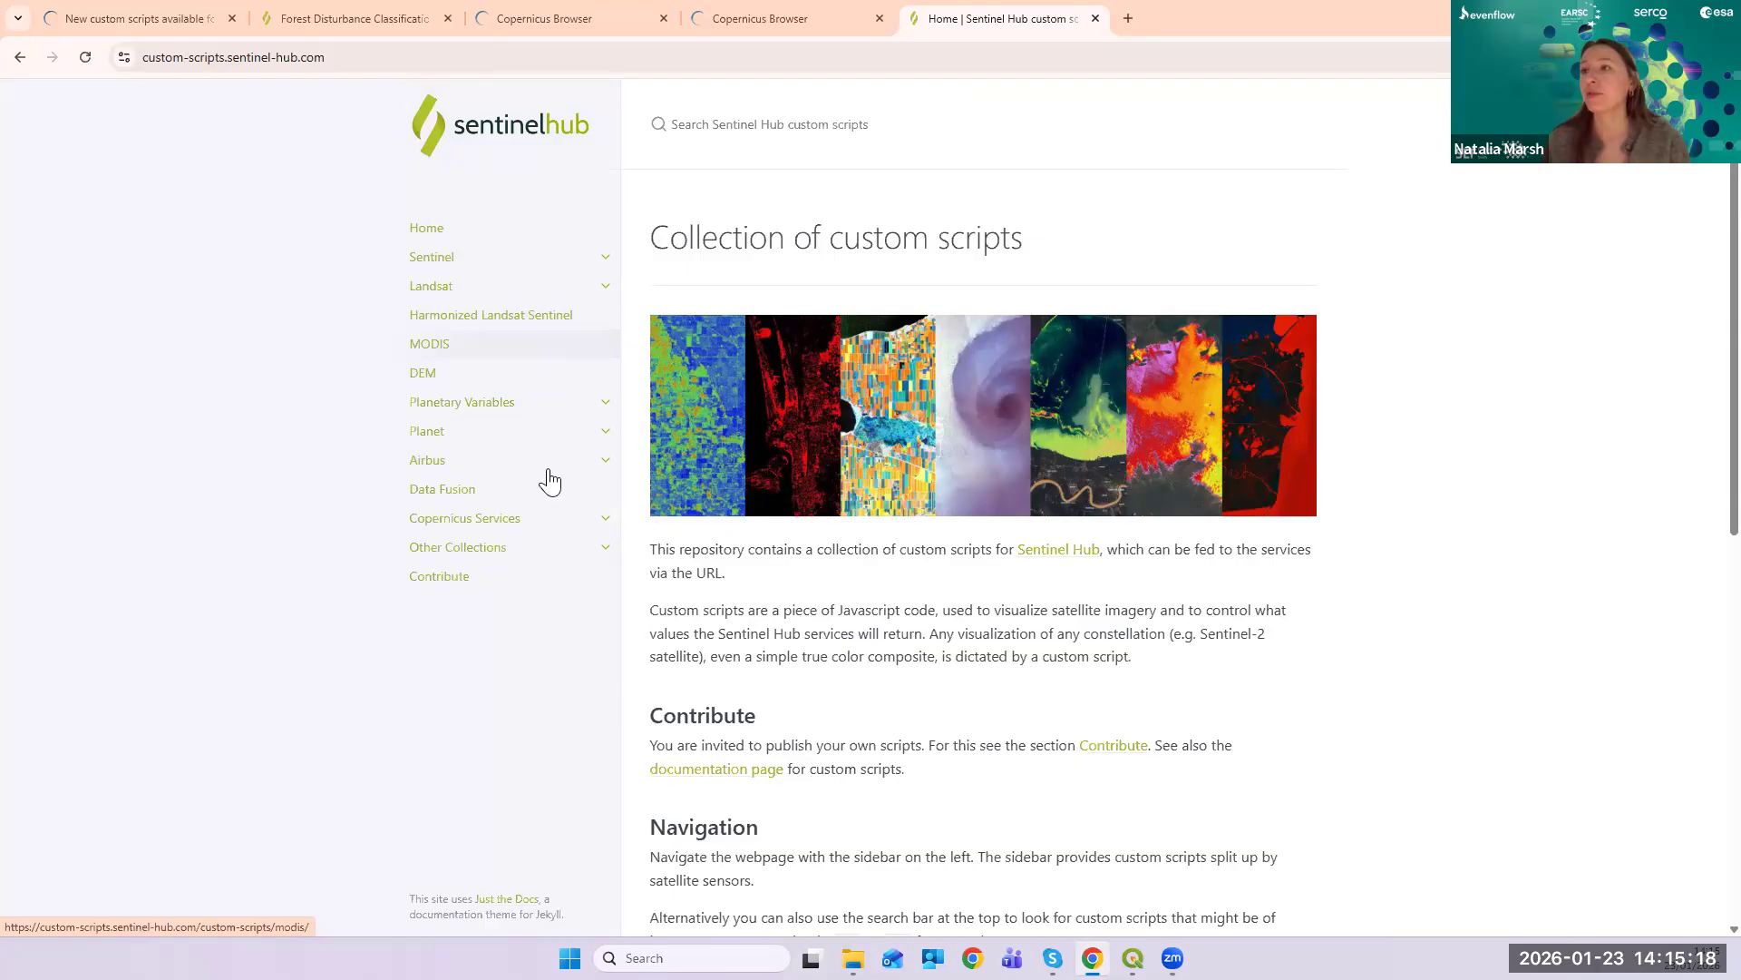
click(602, 258)
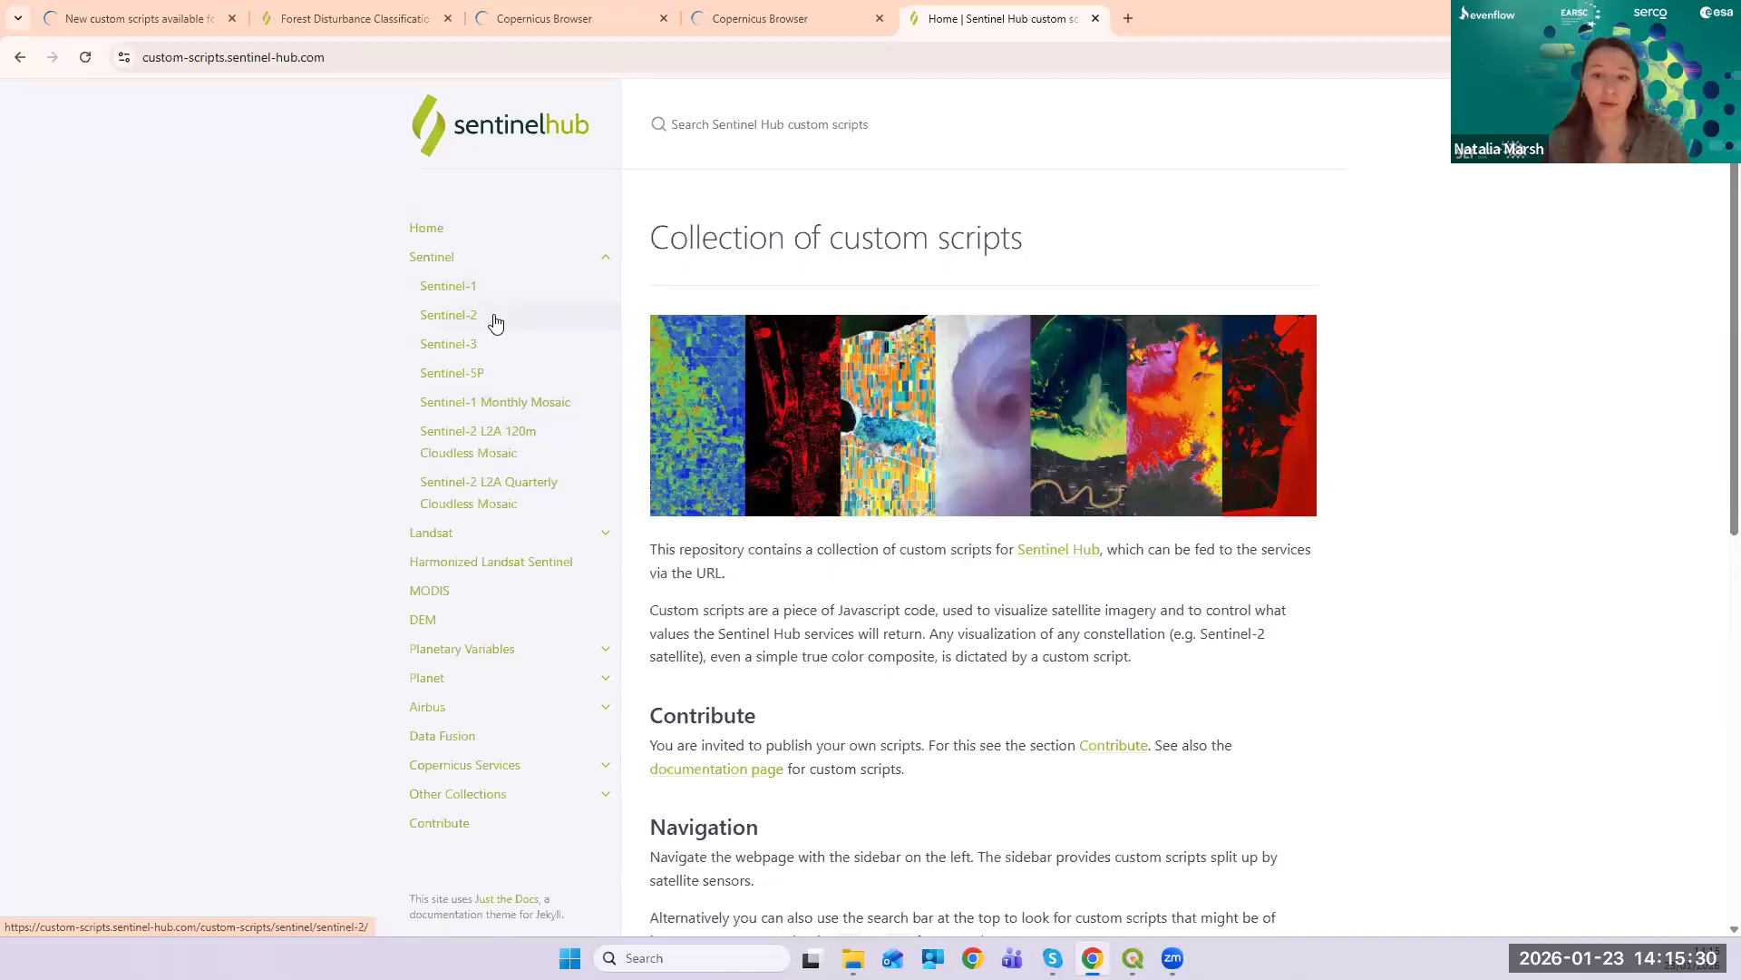
- Open the Sentinel-2 custom scripts page and browse its list of scripts
click(496, 322)
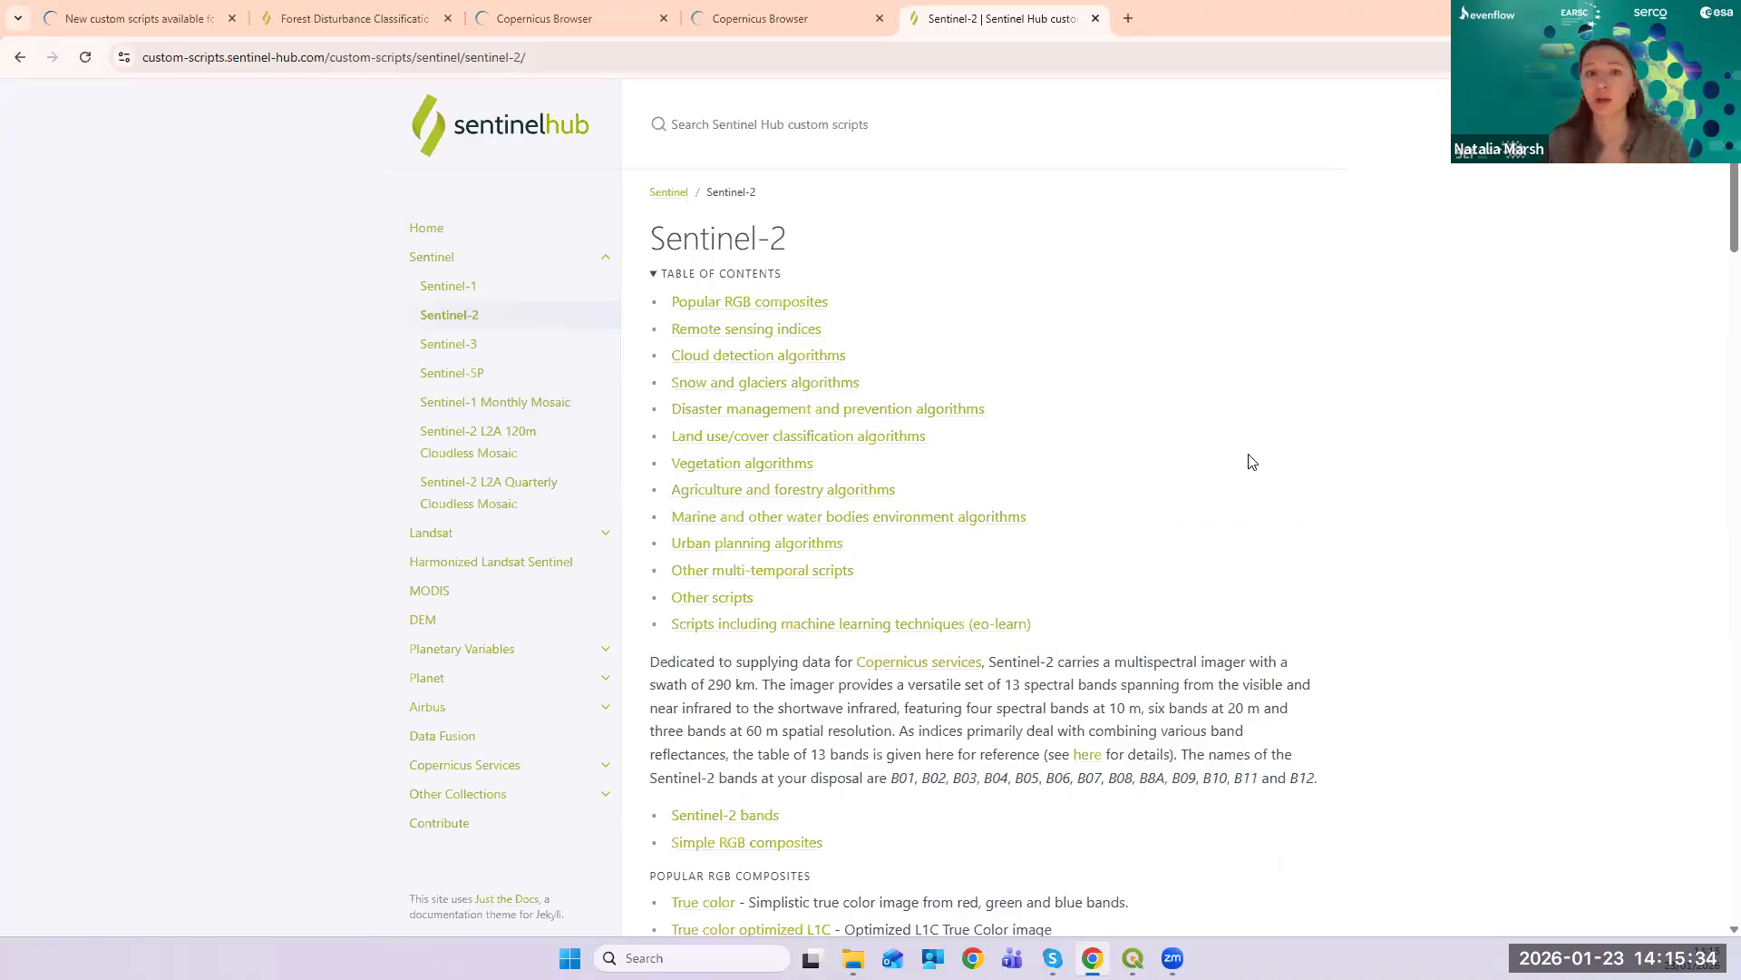
scroll(1228, 551, down, 4)
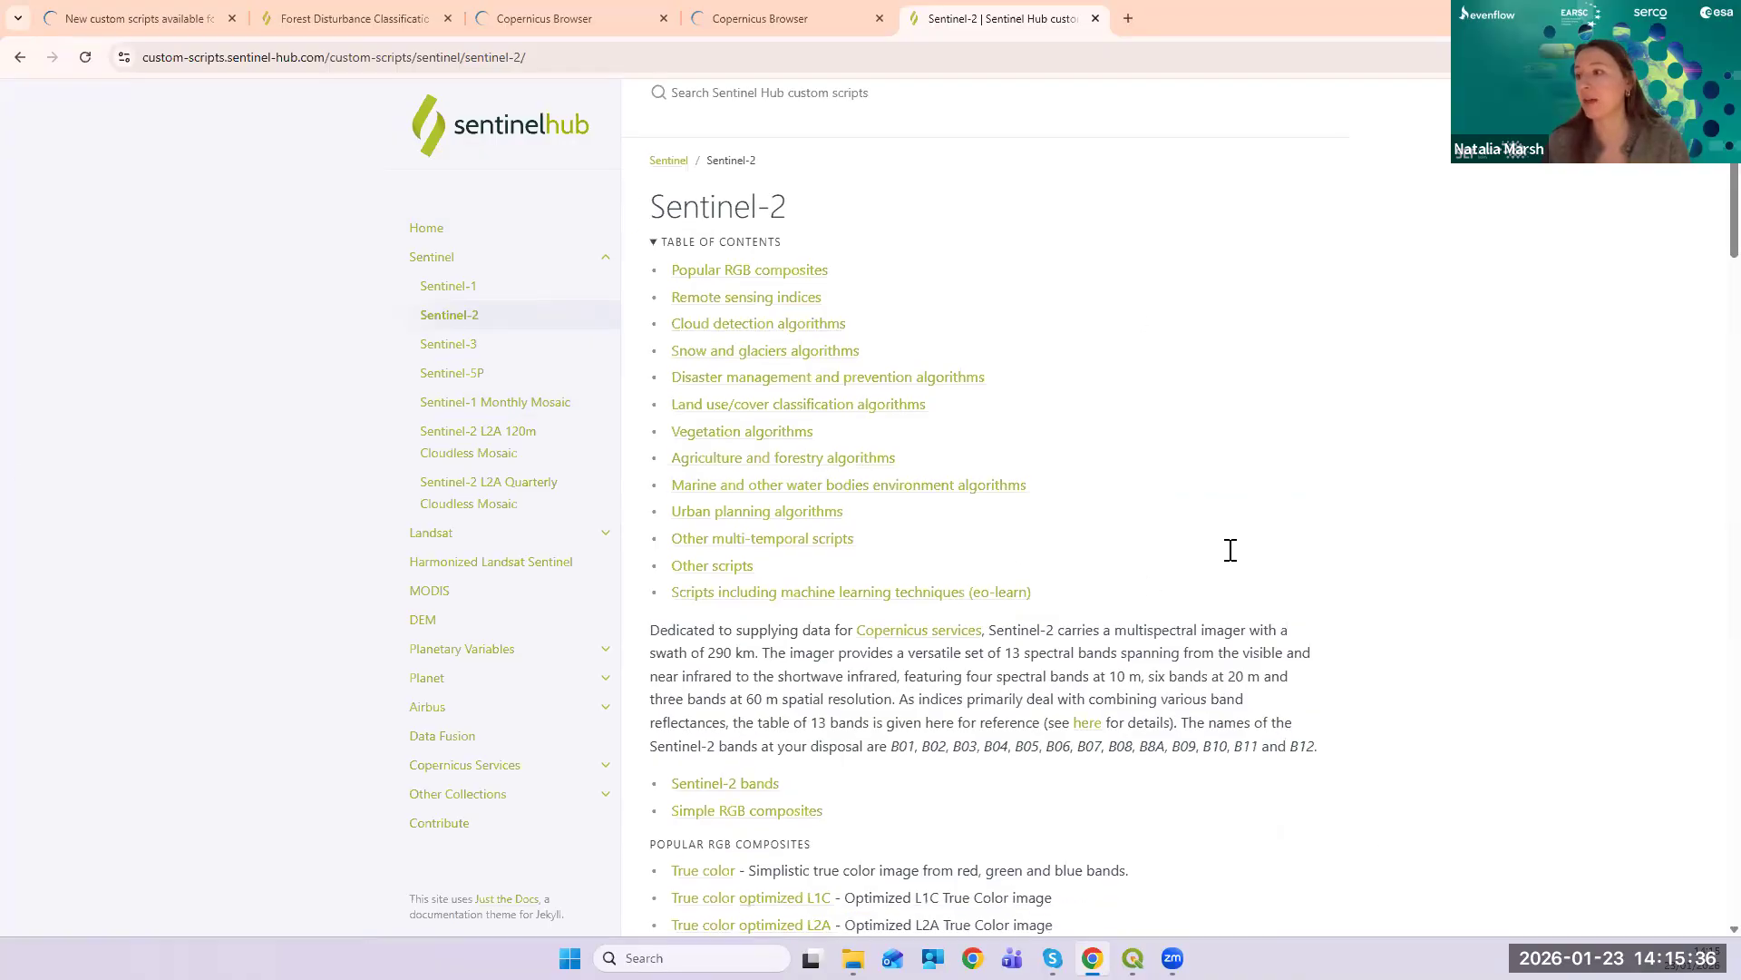
scroll(1183, 665, down, 6)
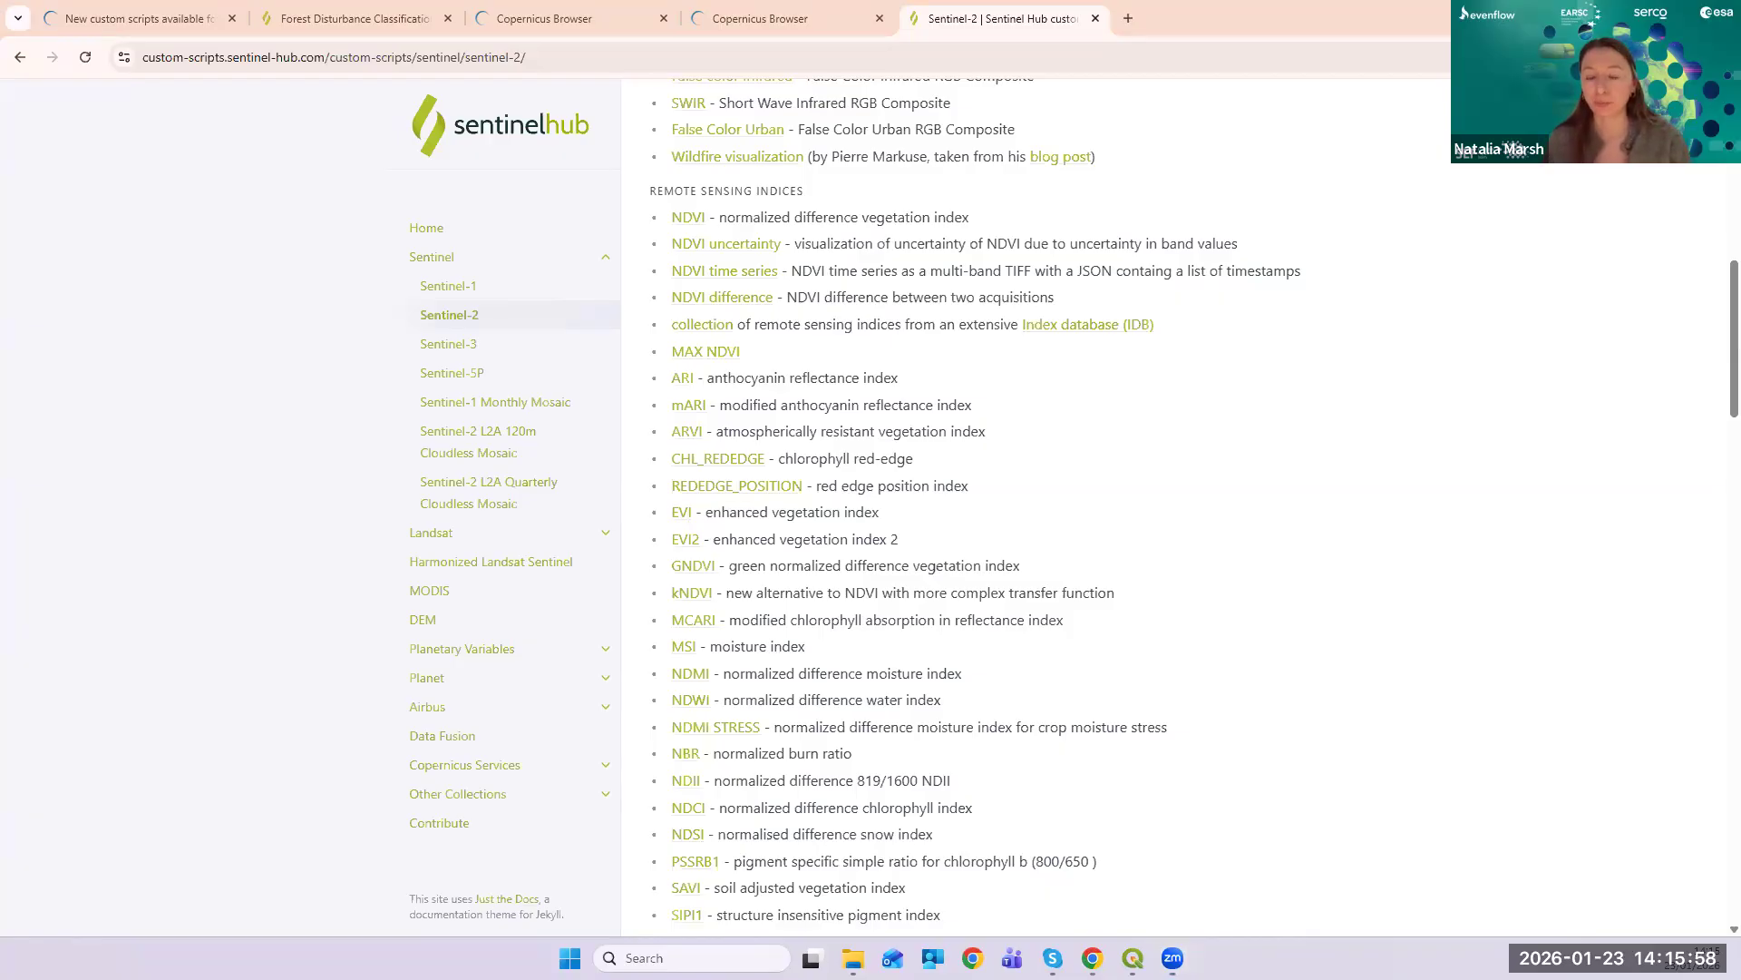
scroll(1216, 723, up, 8)
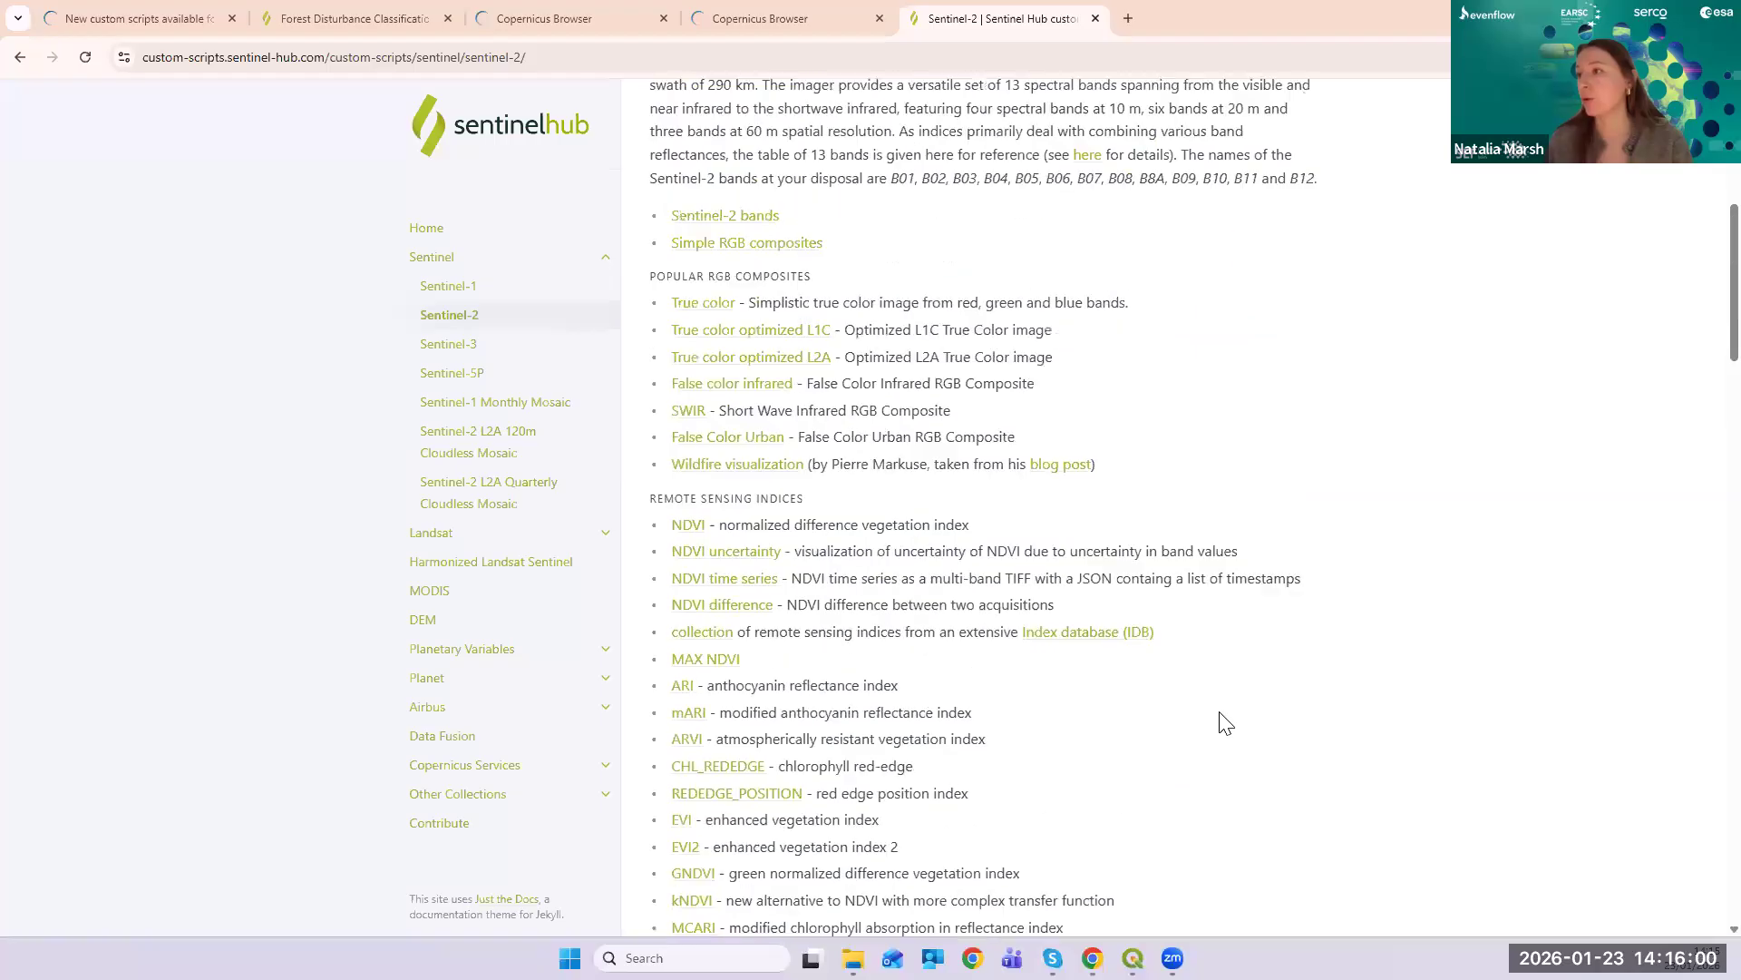
scroll(998, 581, up, 2)
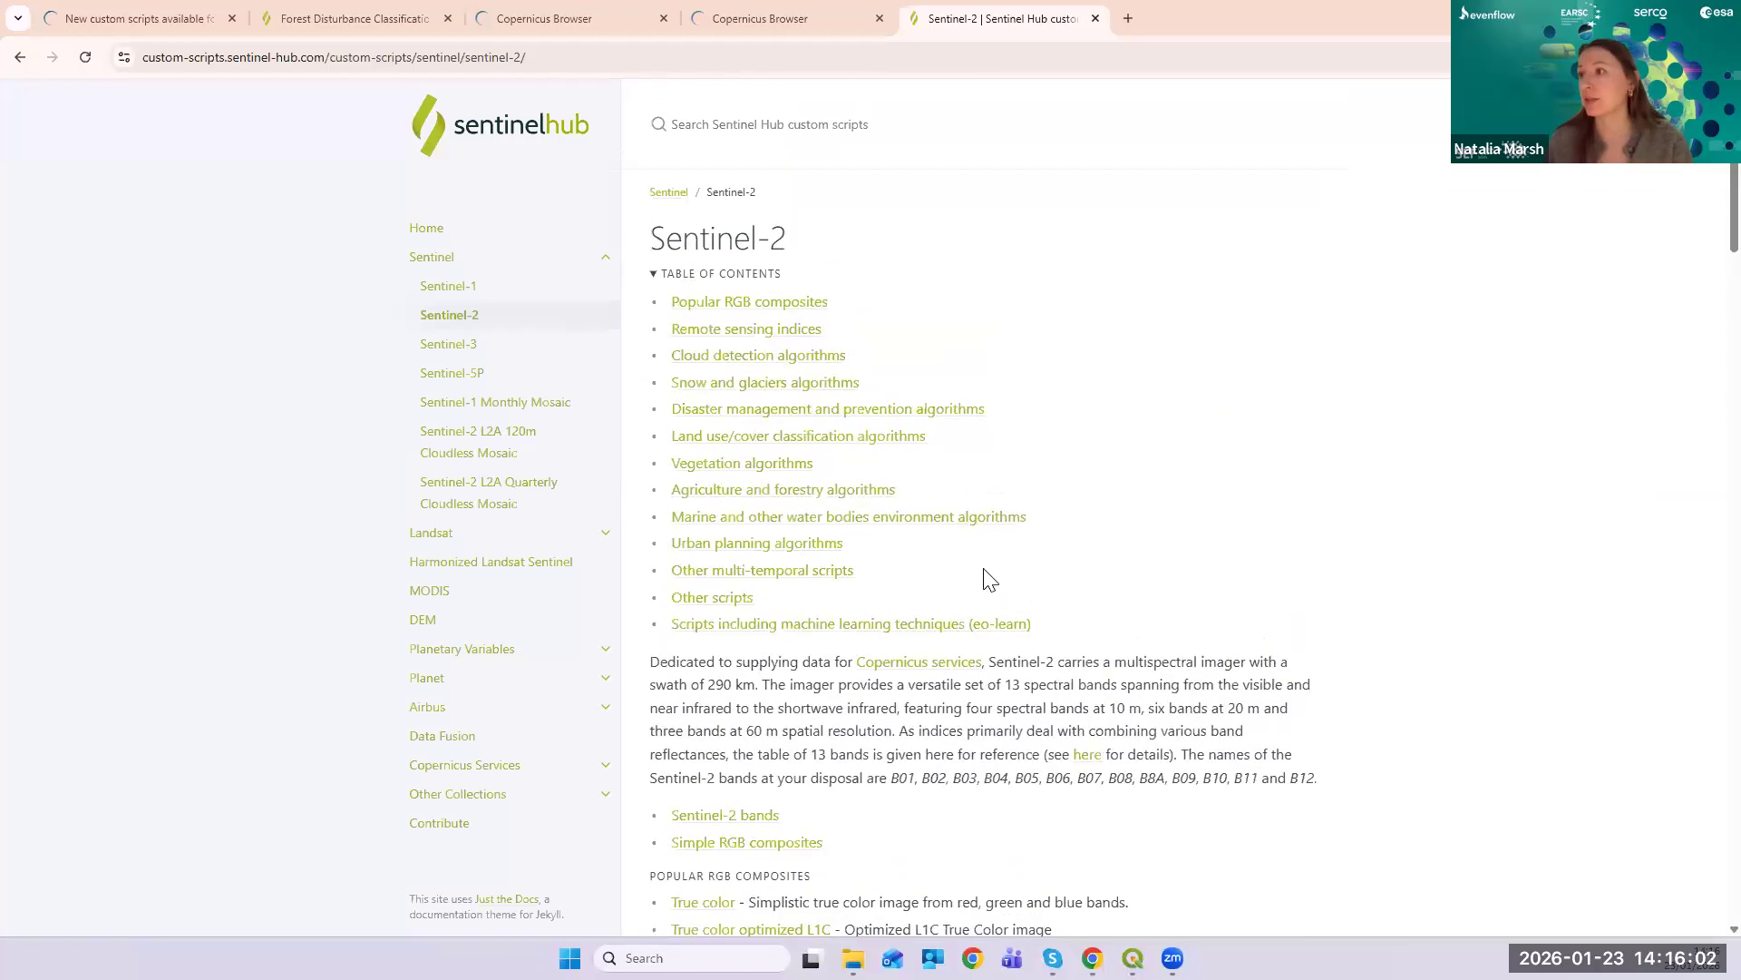
scroll(993, 573, down, 10)
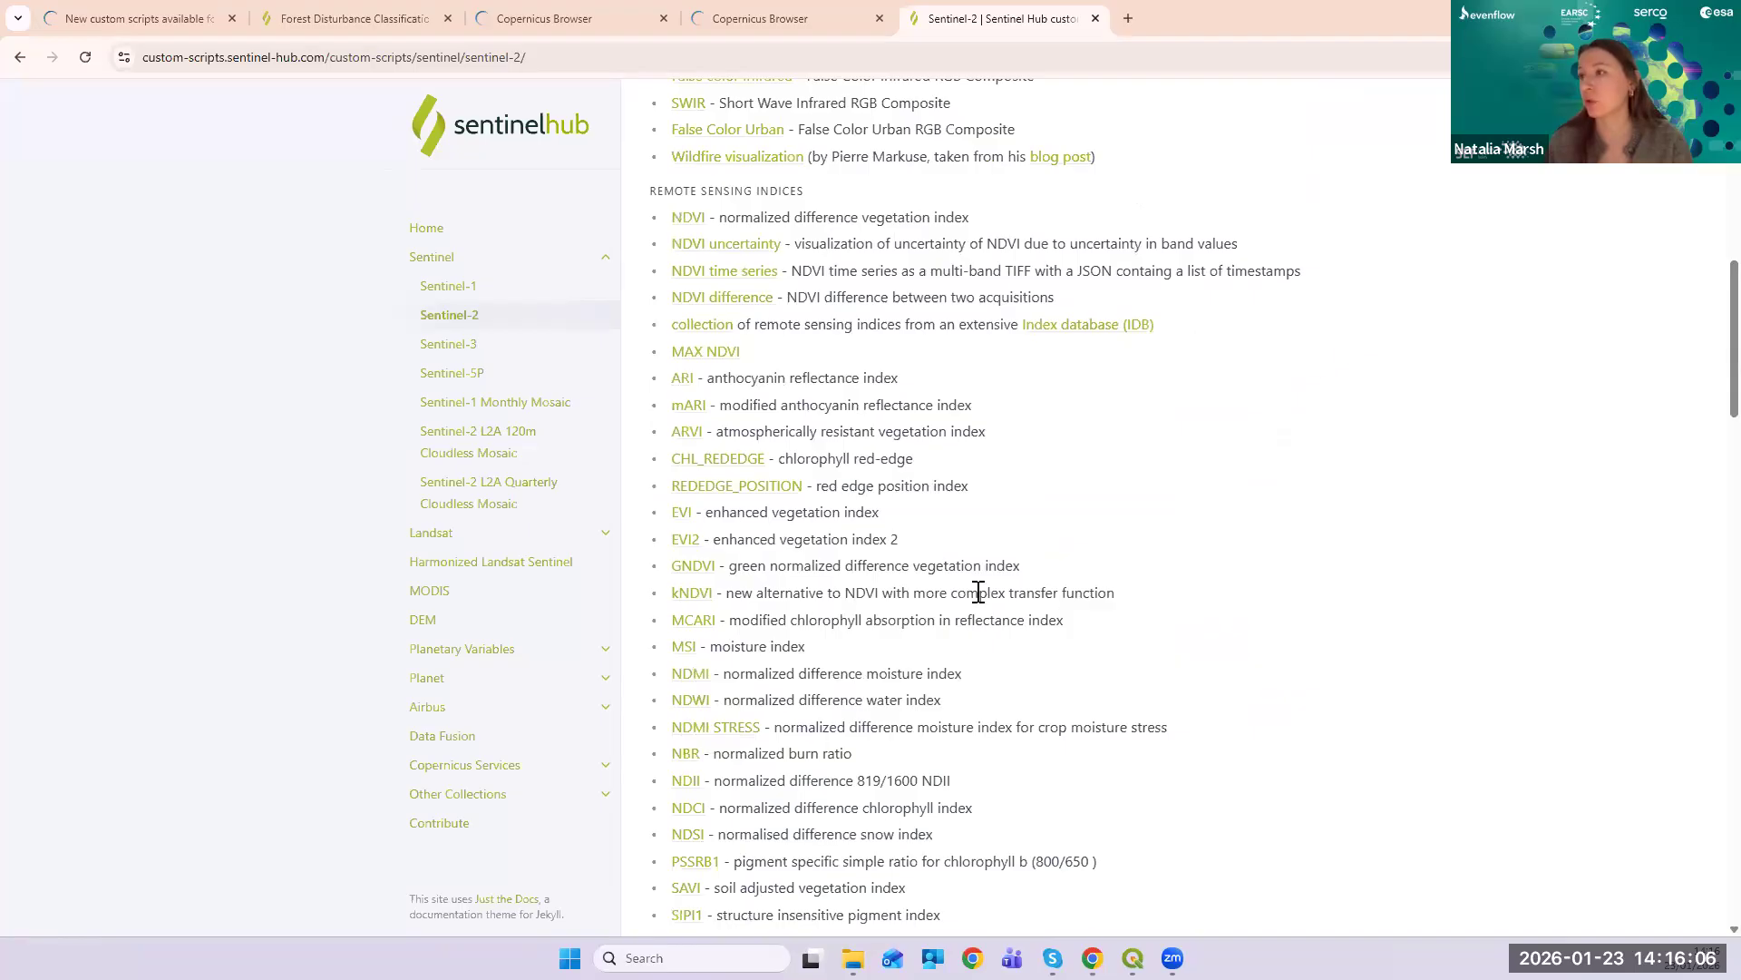
scroll(979, 592, down, 5)
scroll(1011, 604, down, 6)
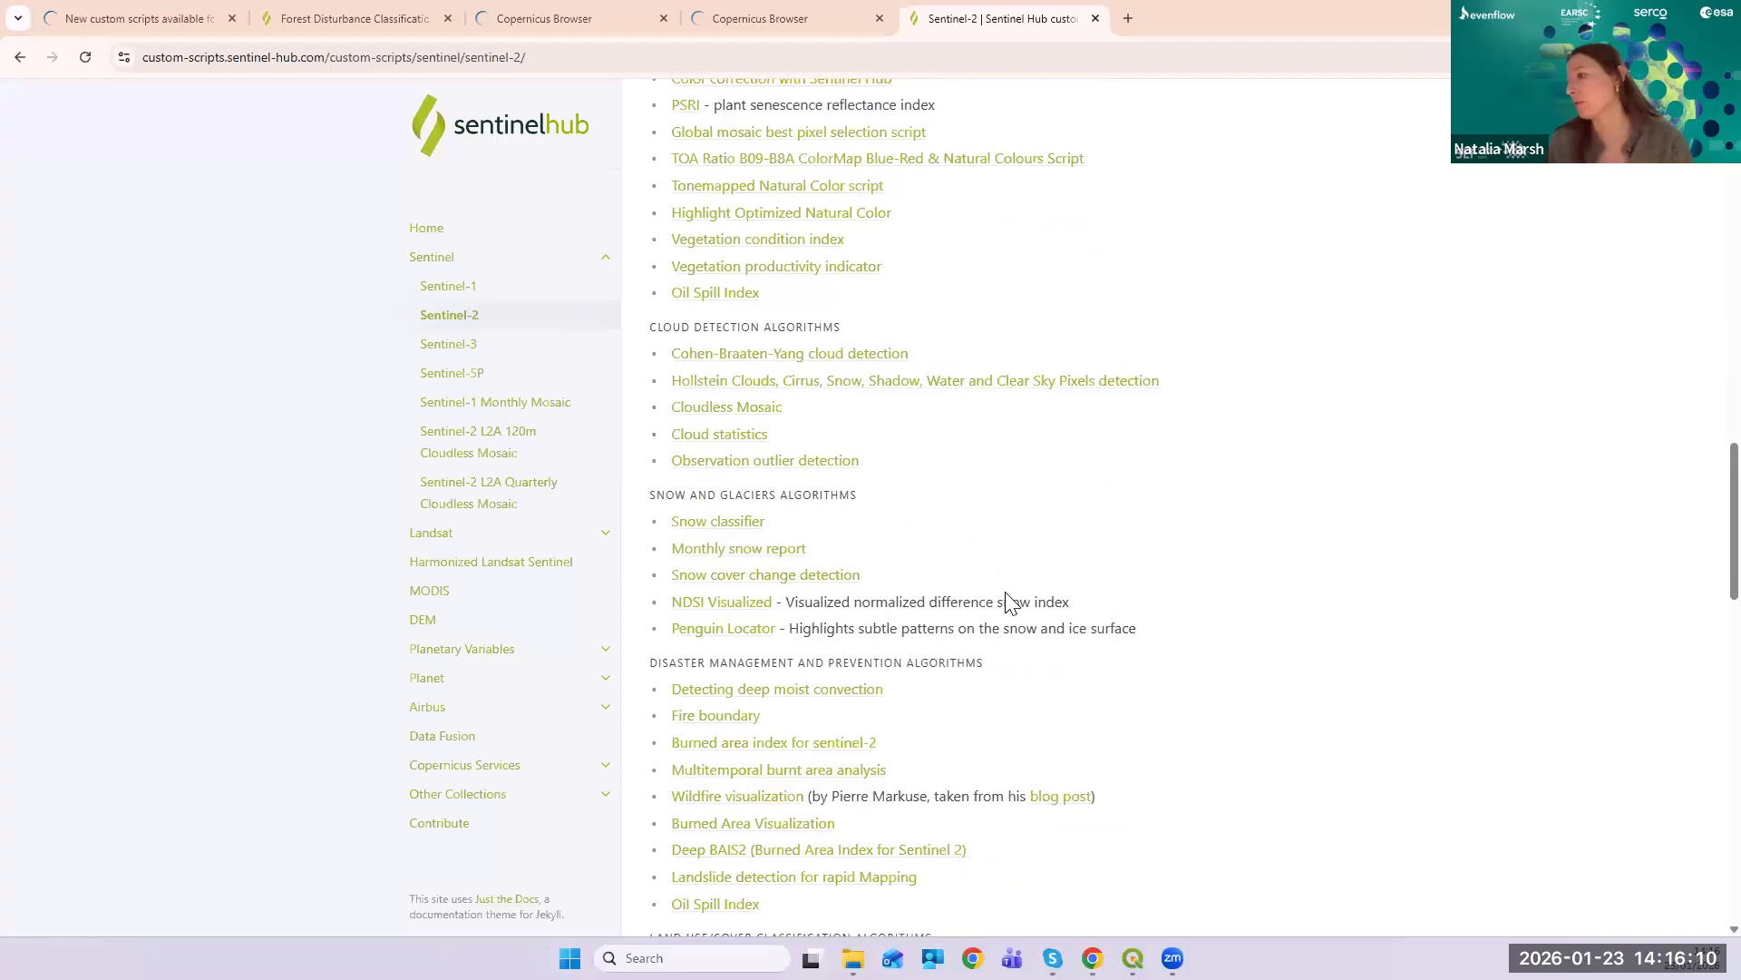
scroll(1006, 599, down, 2)
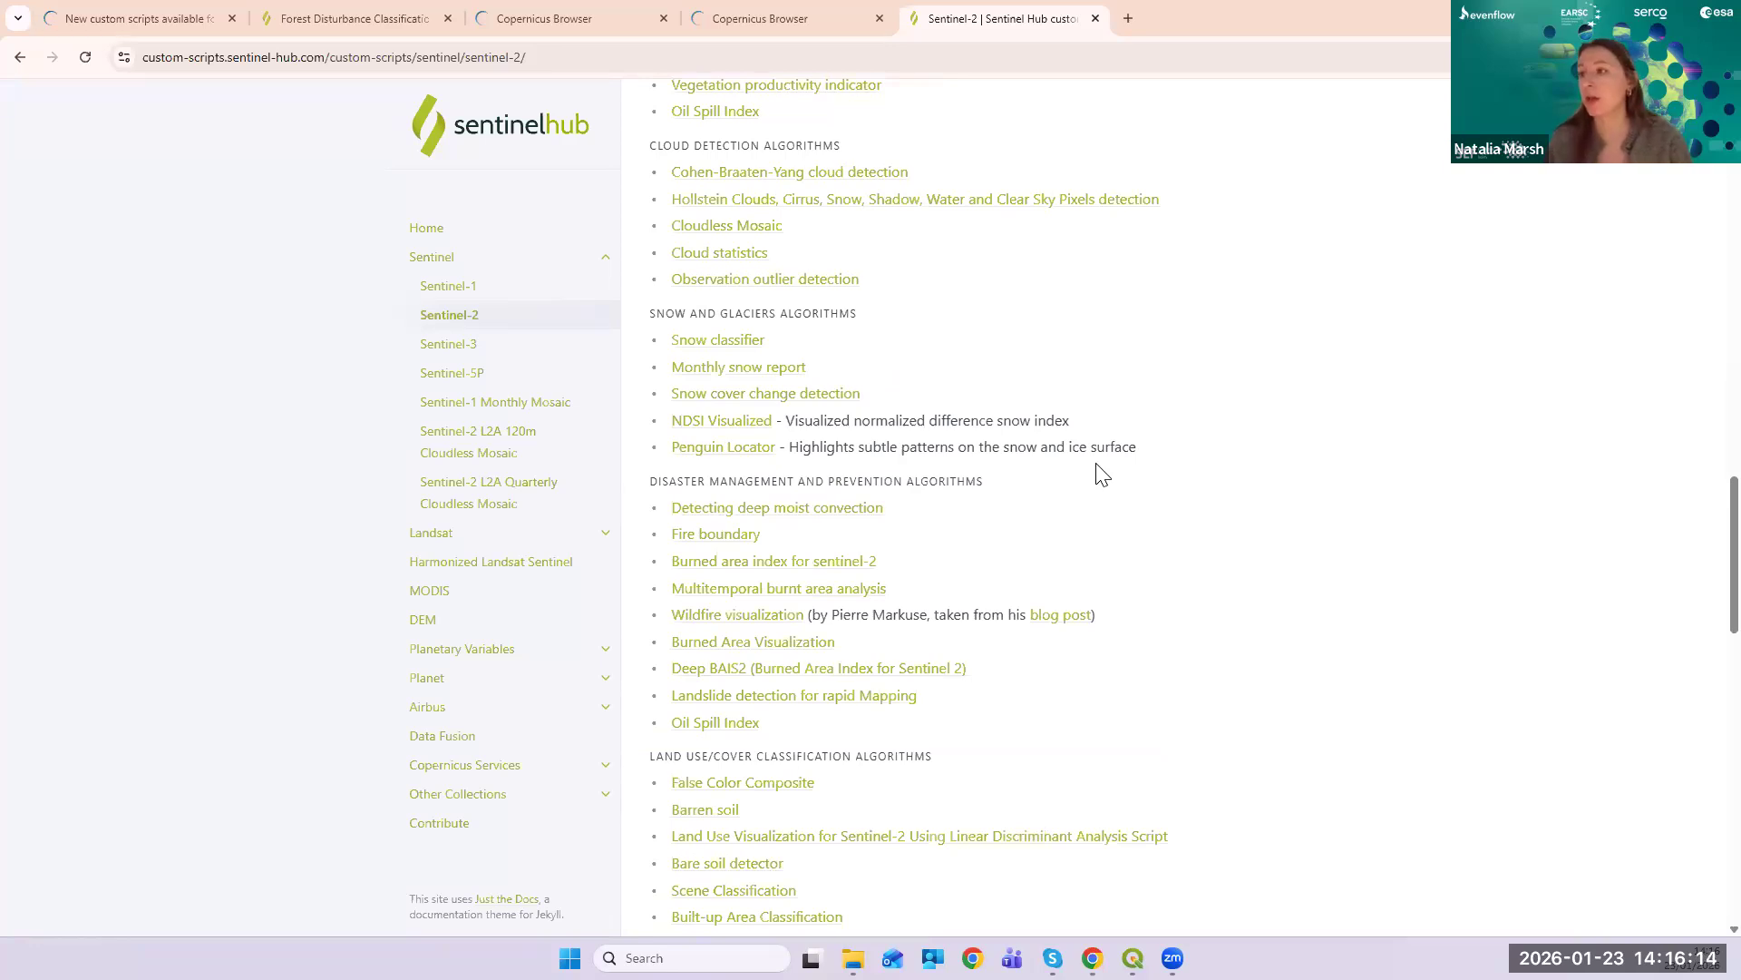
scroll(1242, 591, down, 1)
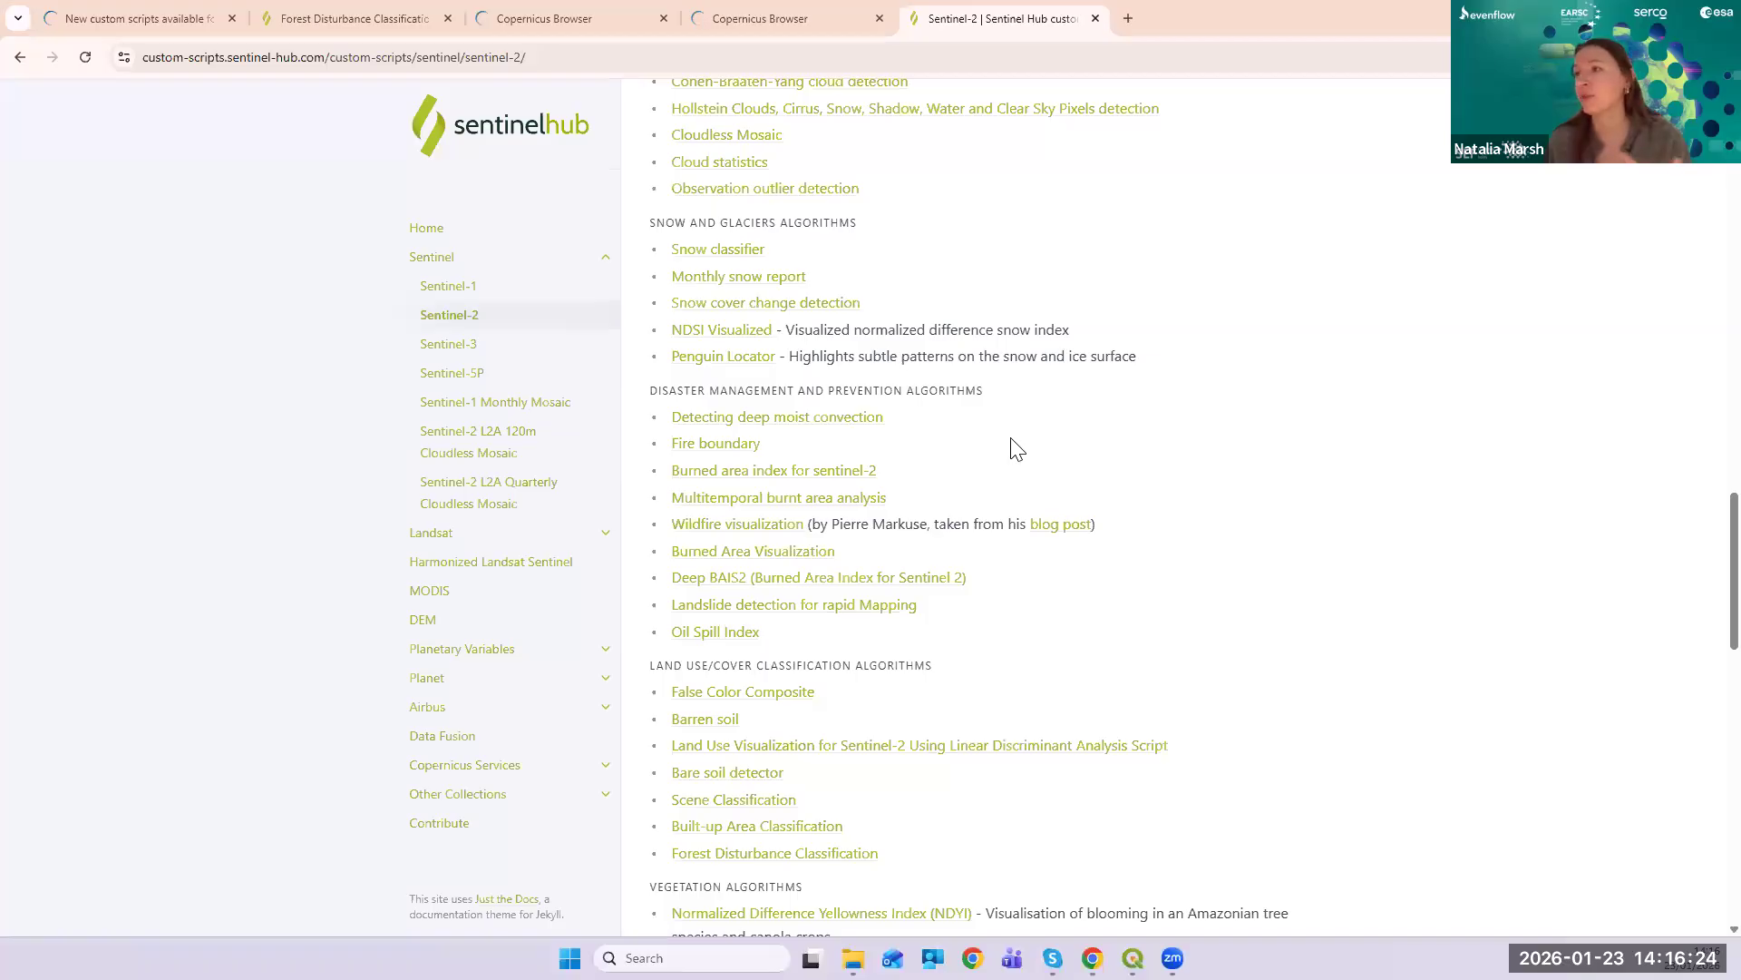
scroll(1035, 399, up, 1)
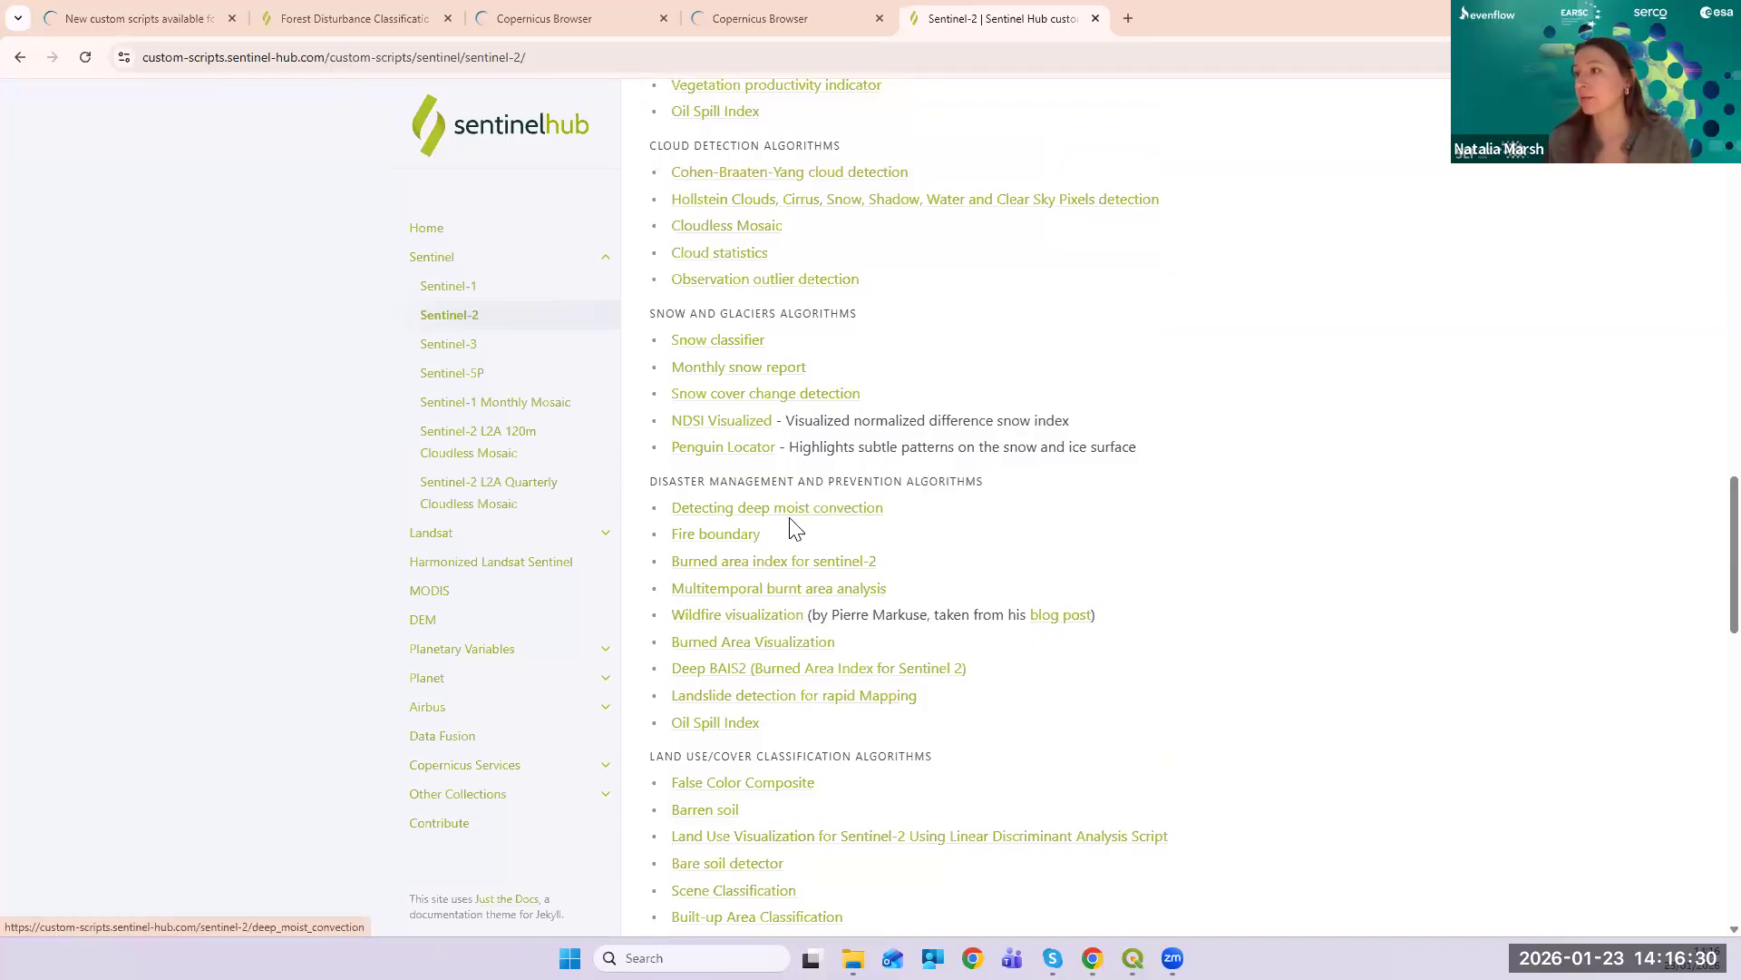
scroll(1178, 594, down, 3)
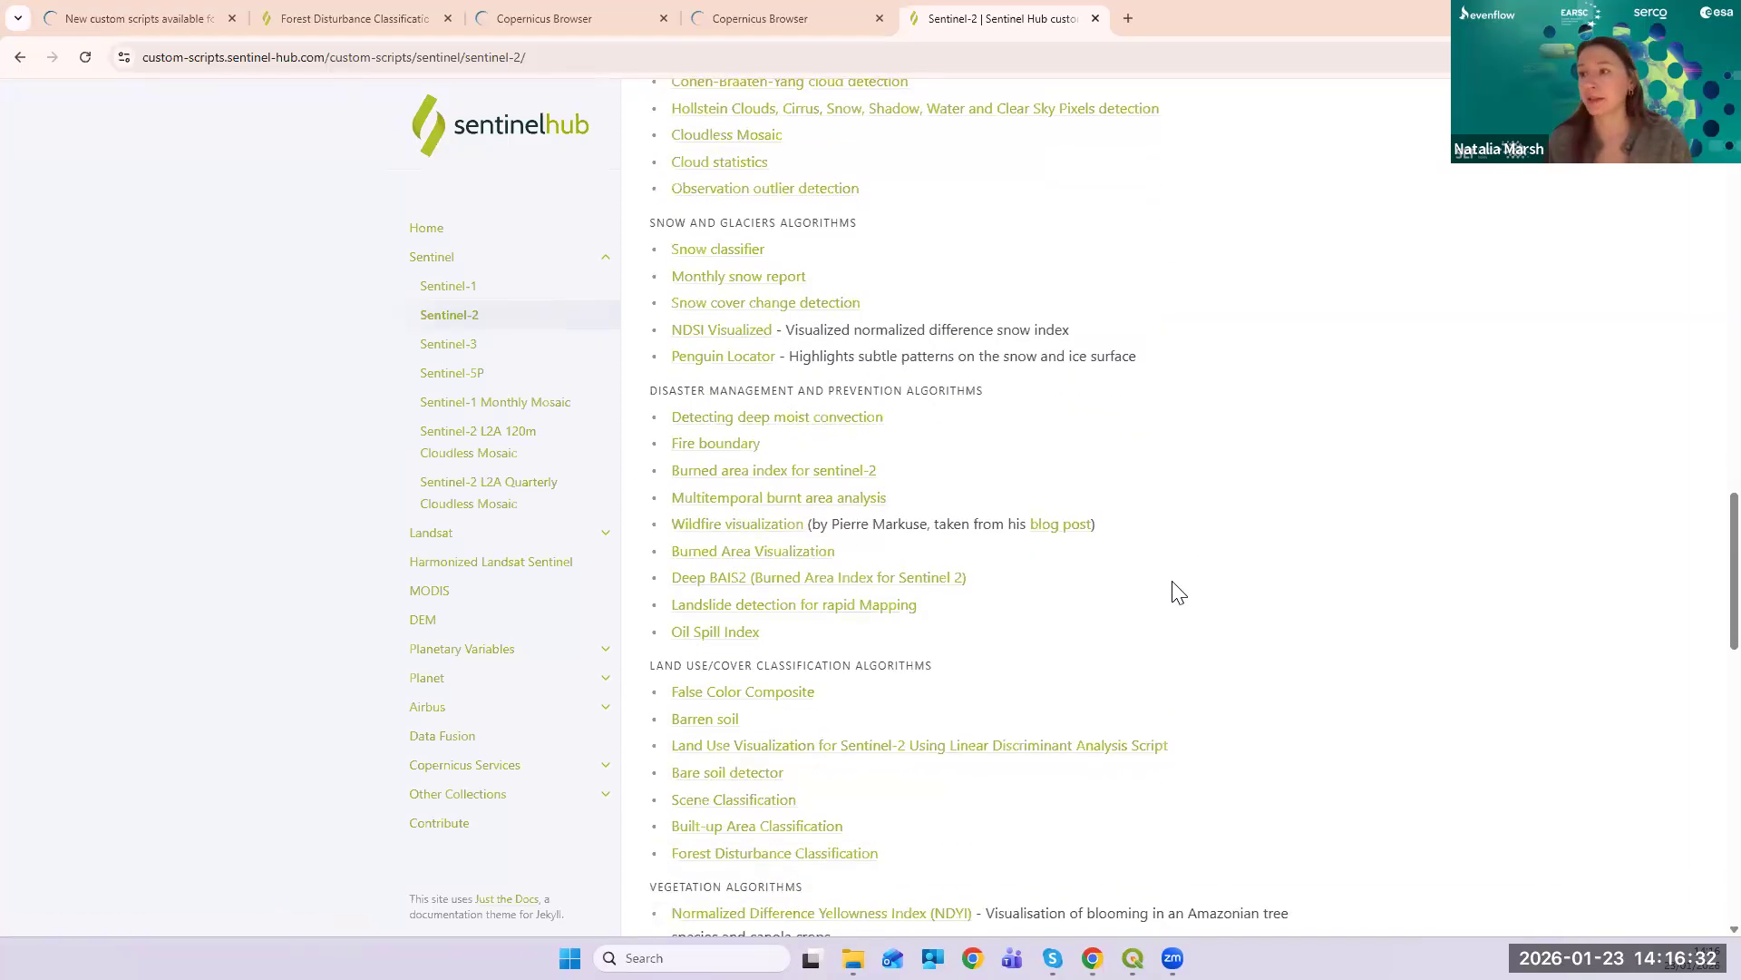
scroll(1184, 599, up, 8)
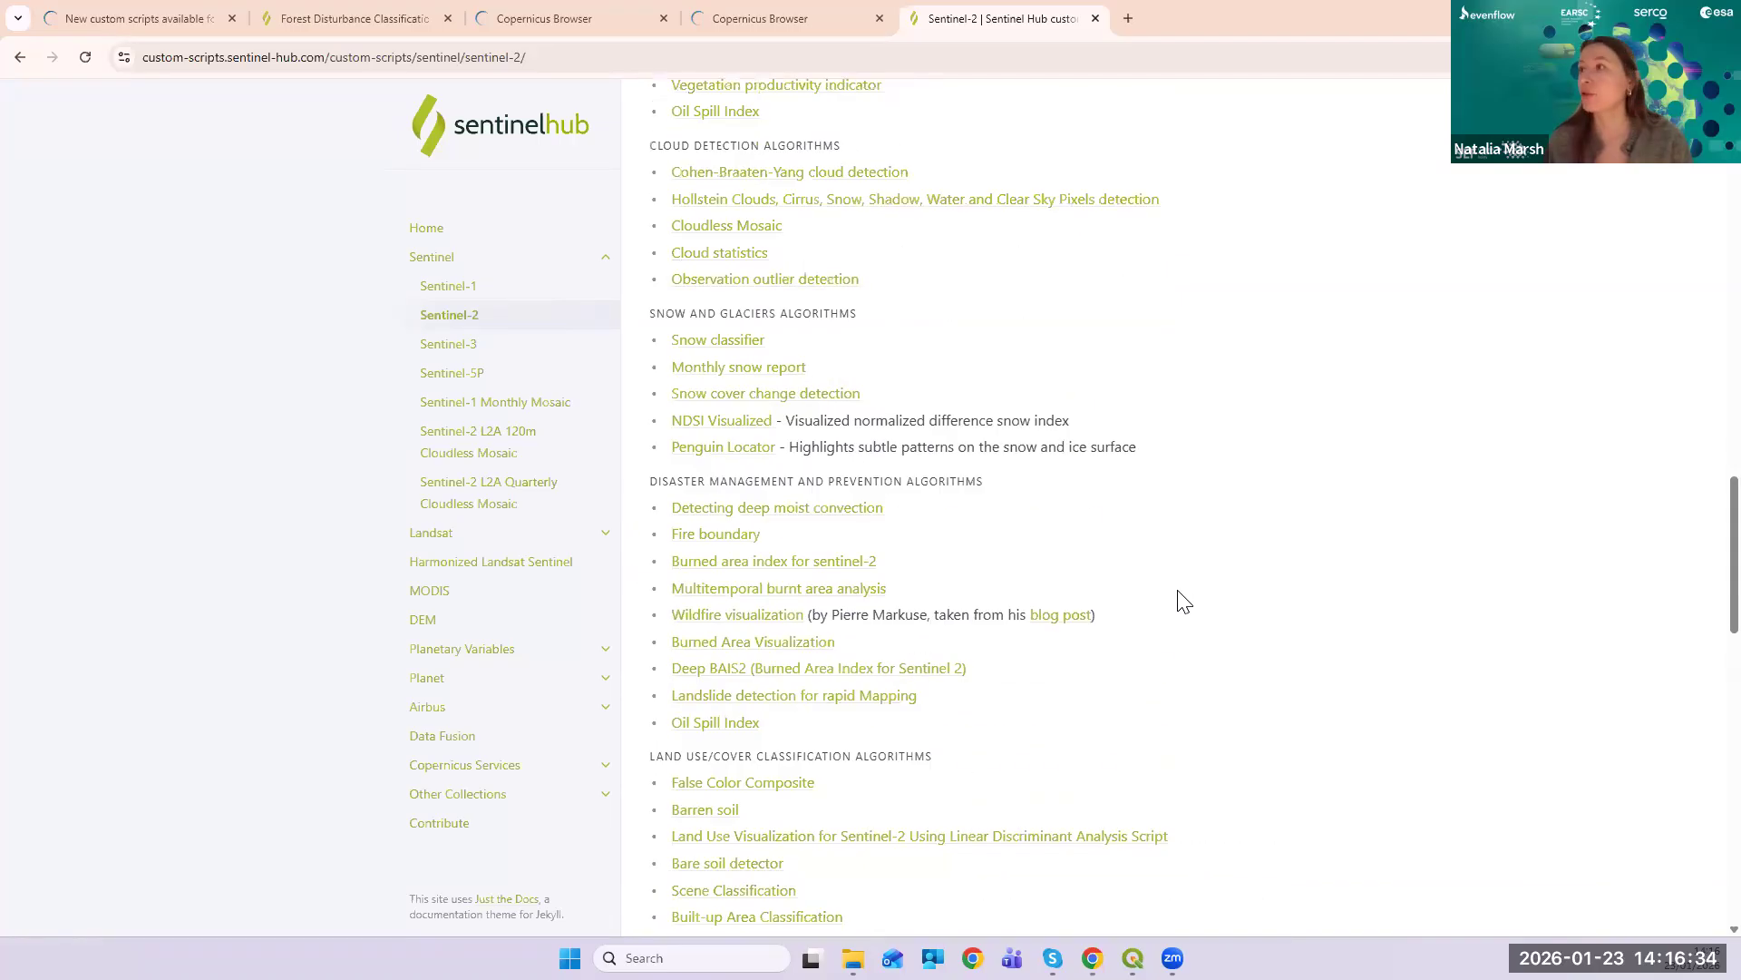
scroll(1183, 606, down, 3)
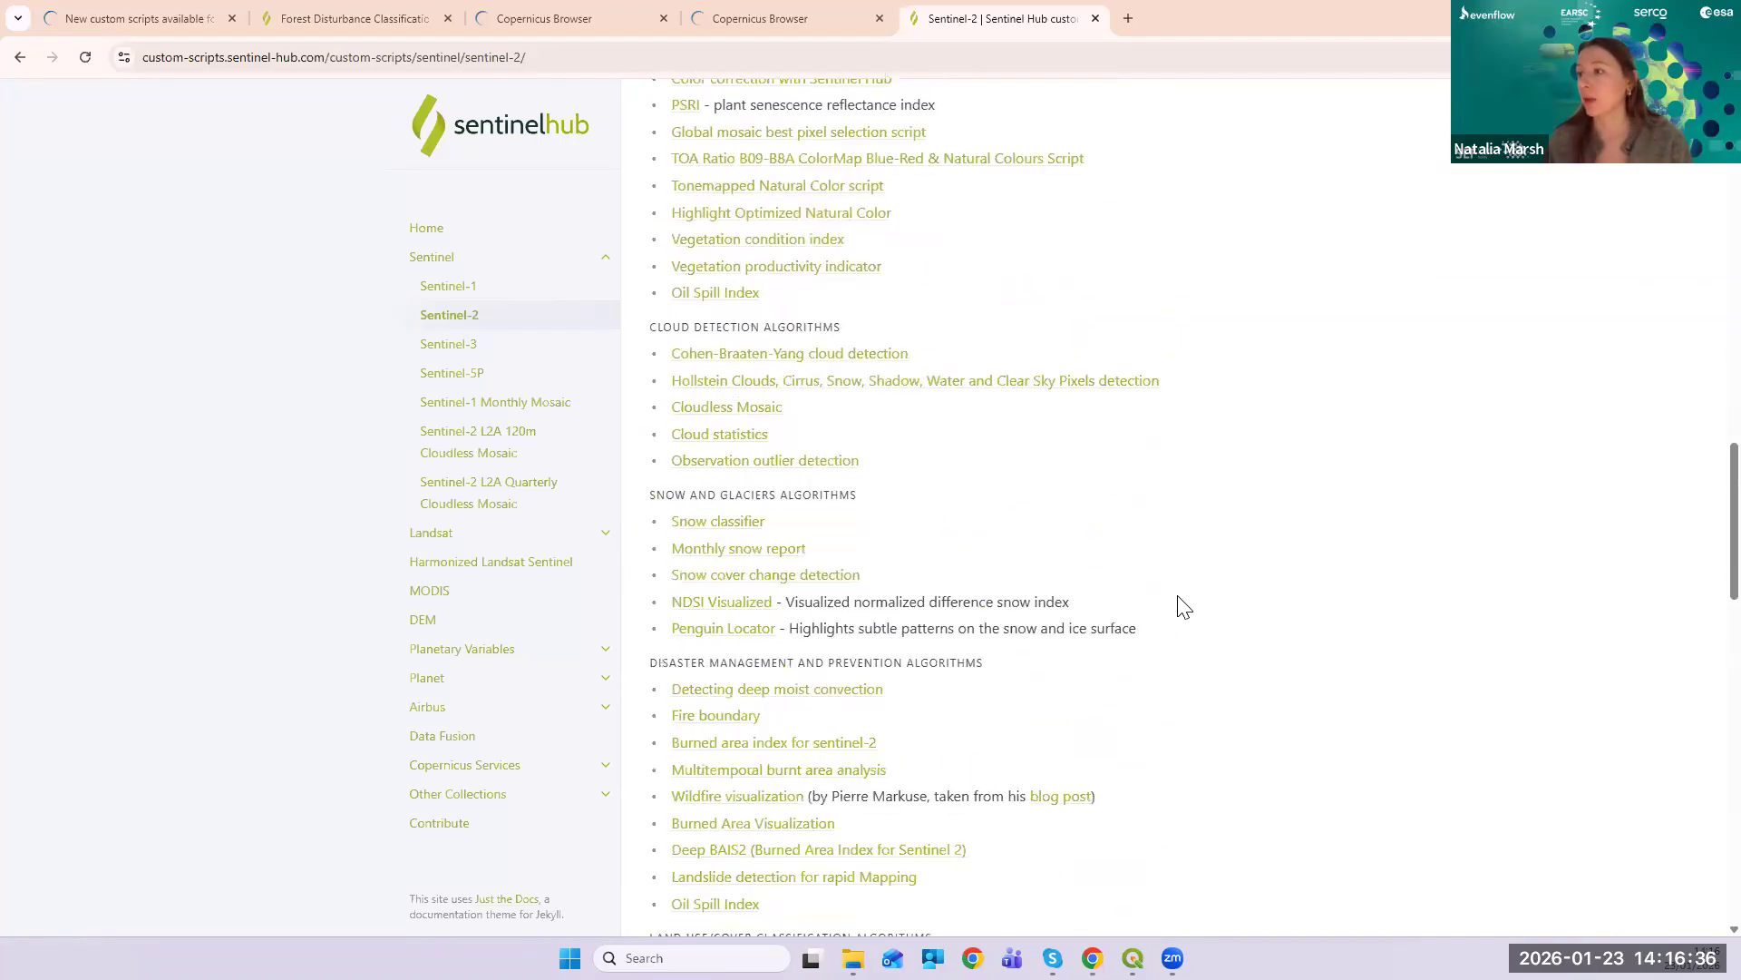
scroll(1184, 600, up, 20)
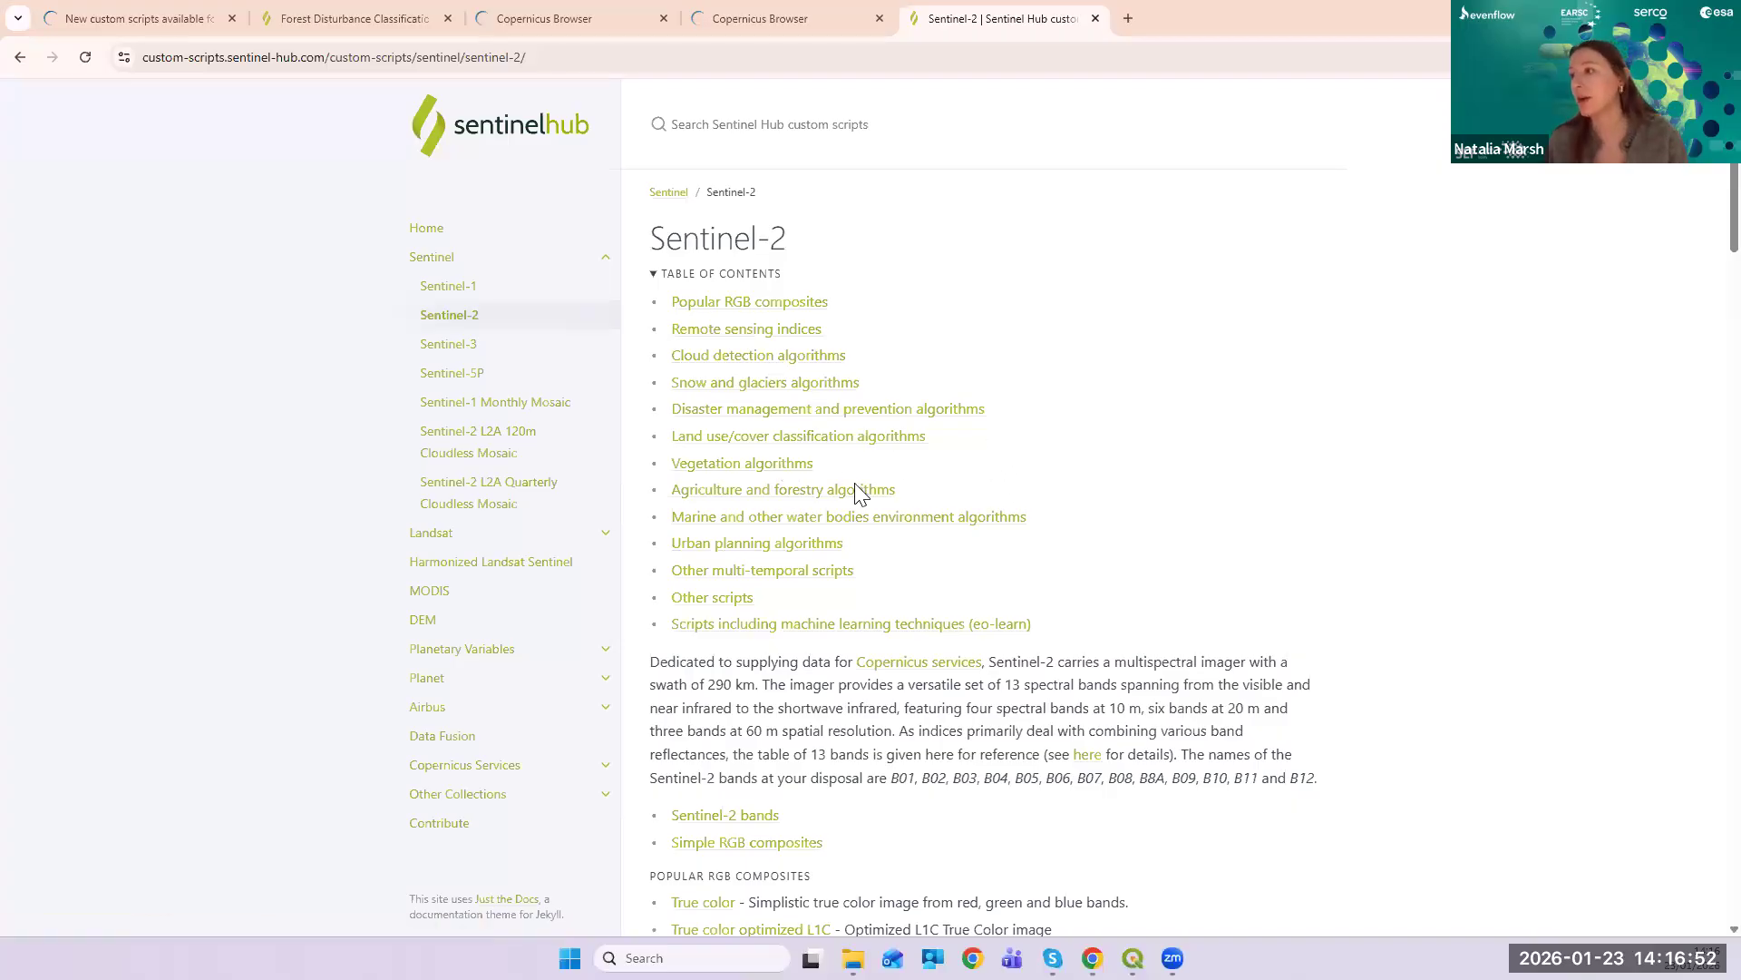
- Jump to Agriculture and forestry algorithms and open Forest Disturbance Classification
click(780, 498)
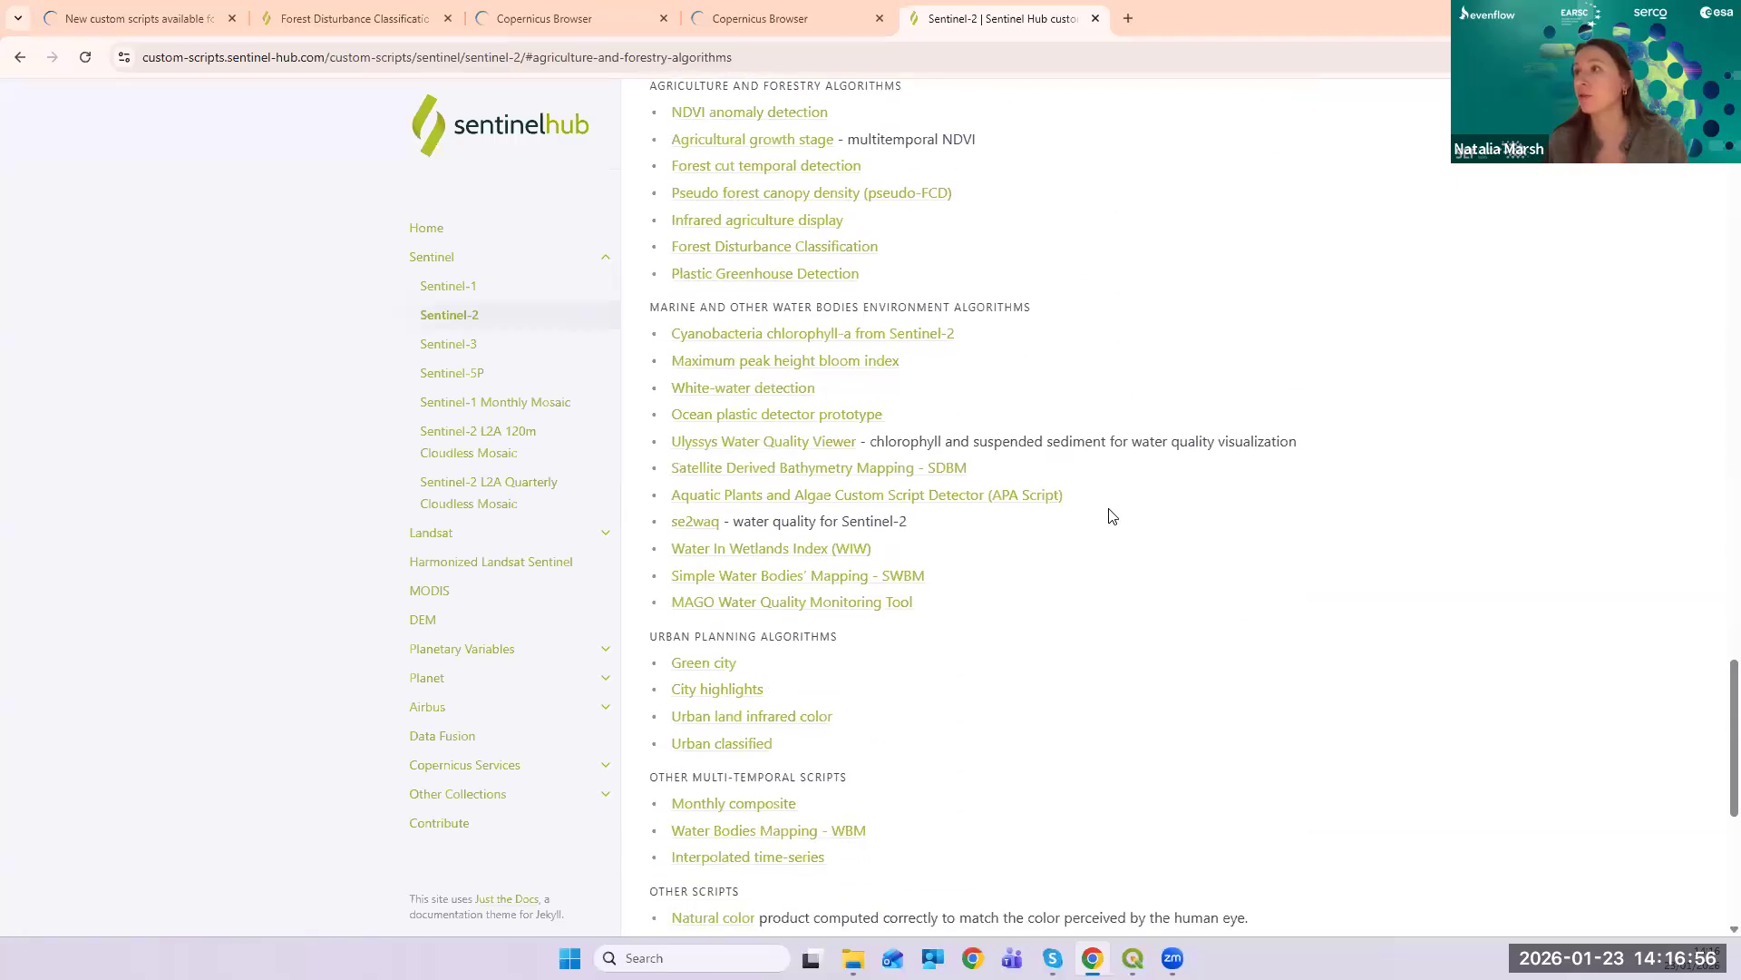
scroll(1112, 515, up, 1)
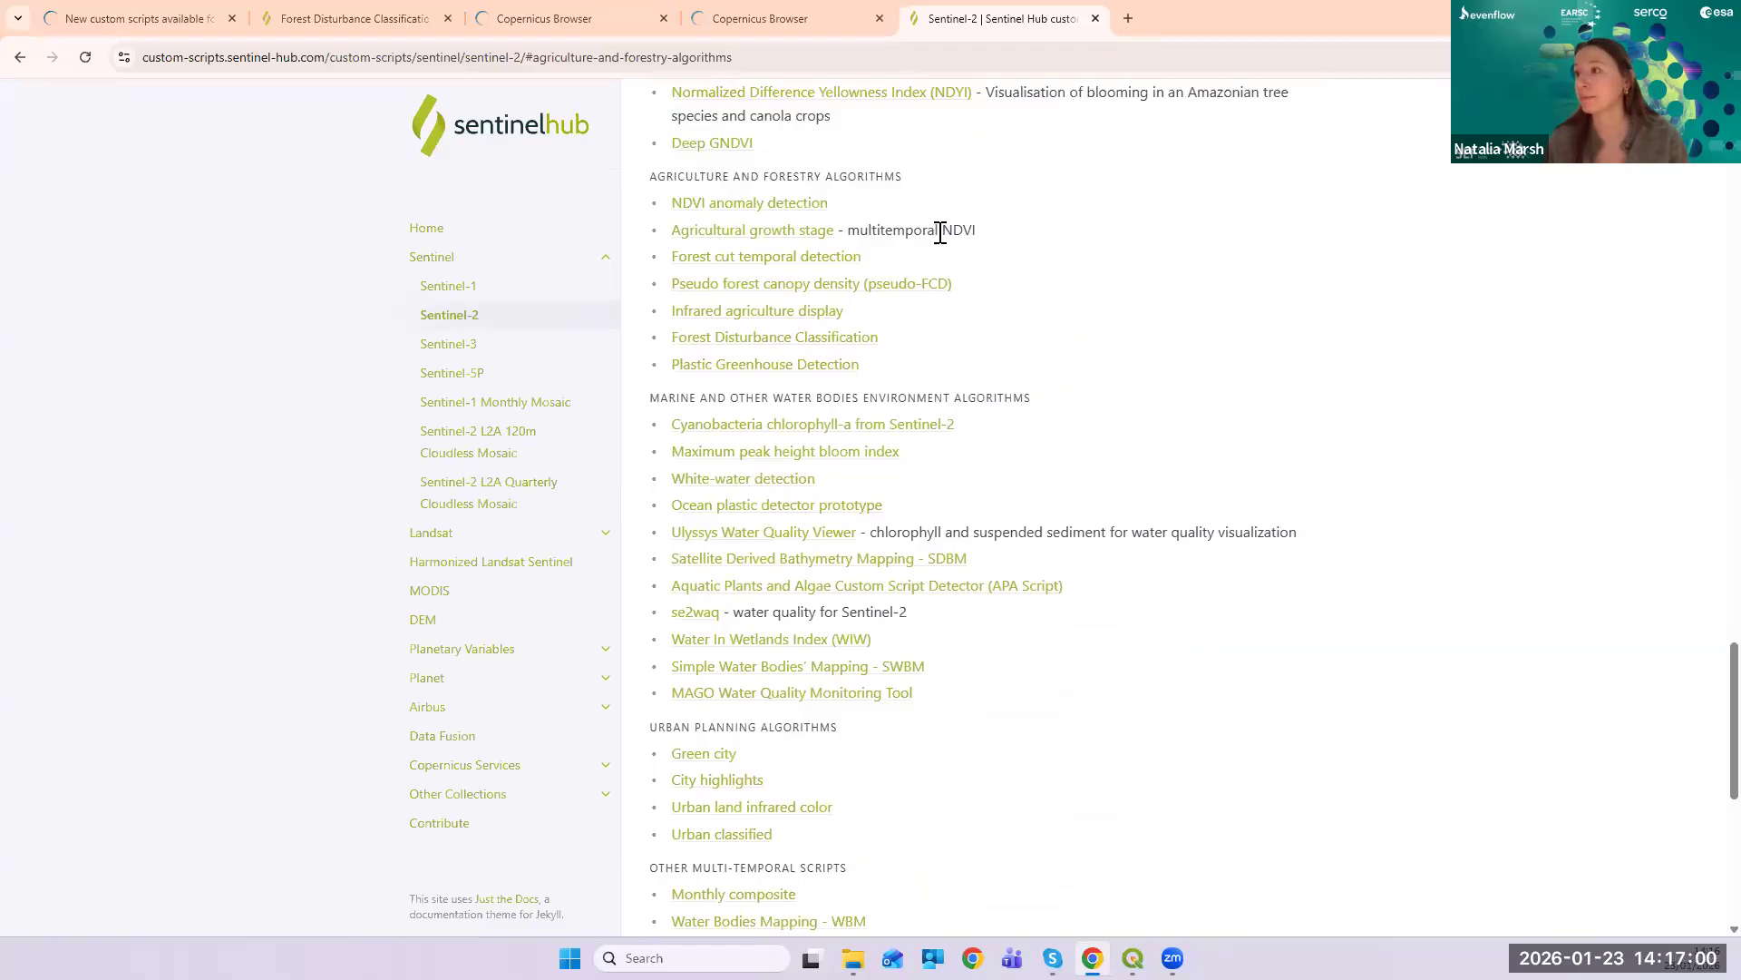
click(806, 342)
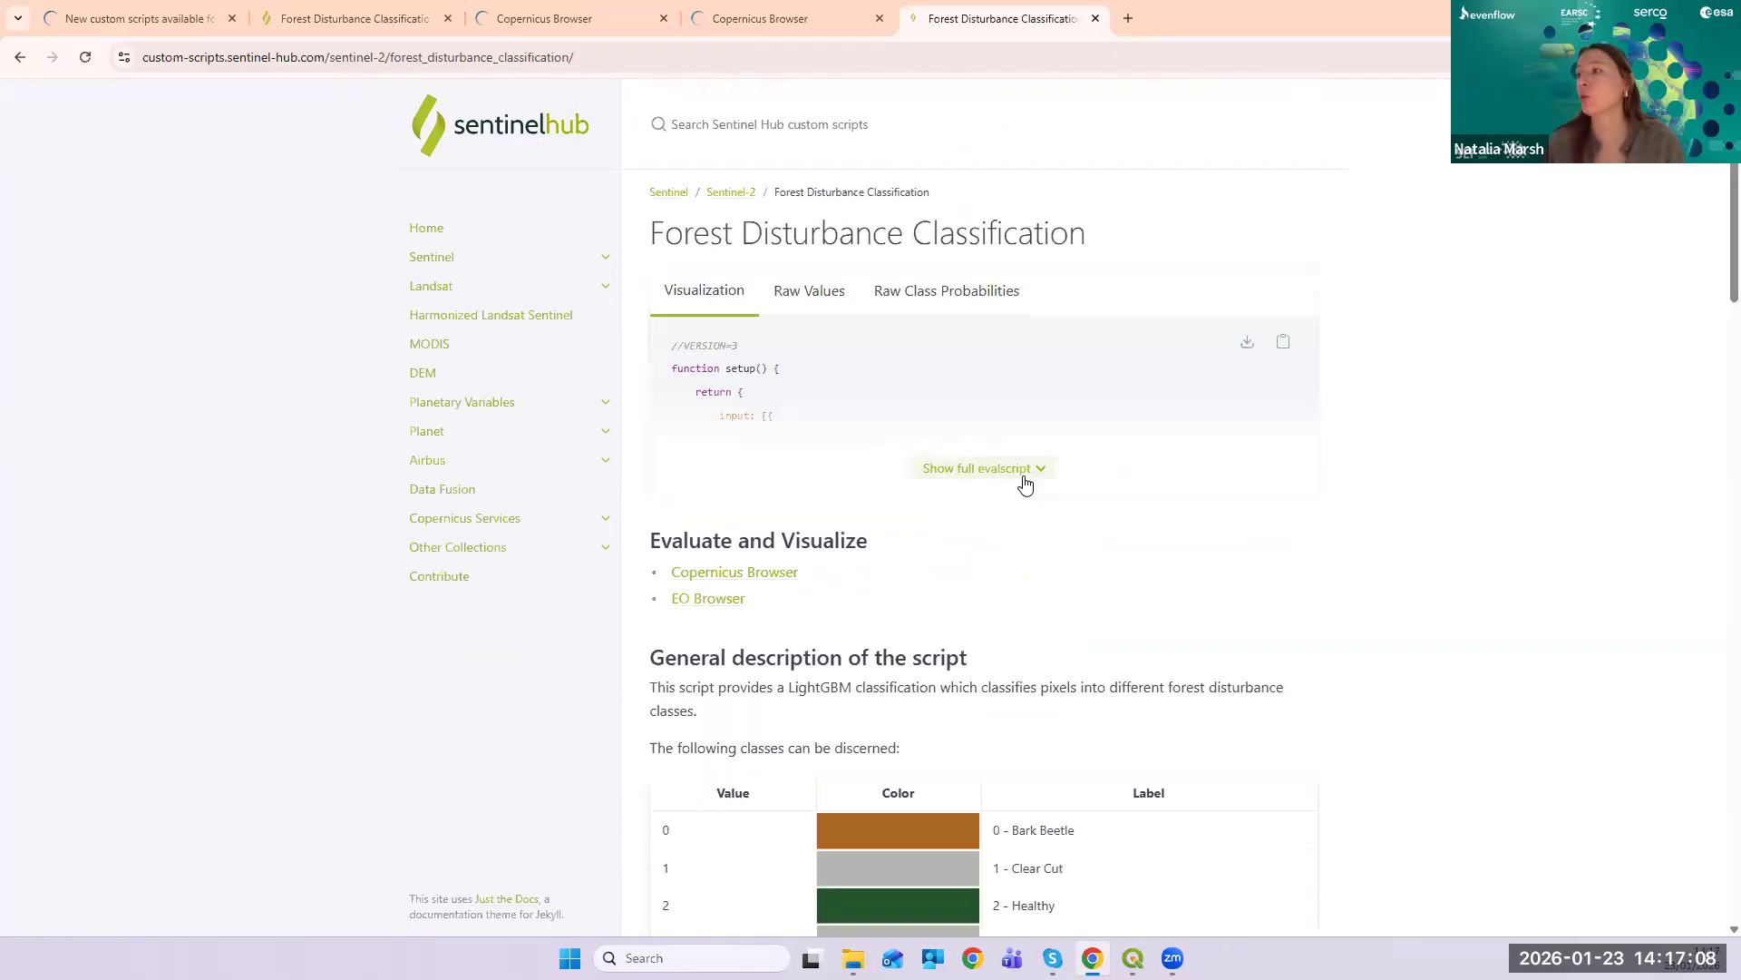
- Expand the full Forest Disturbance evalscript and scroll through its code
click(1031, 478)
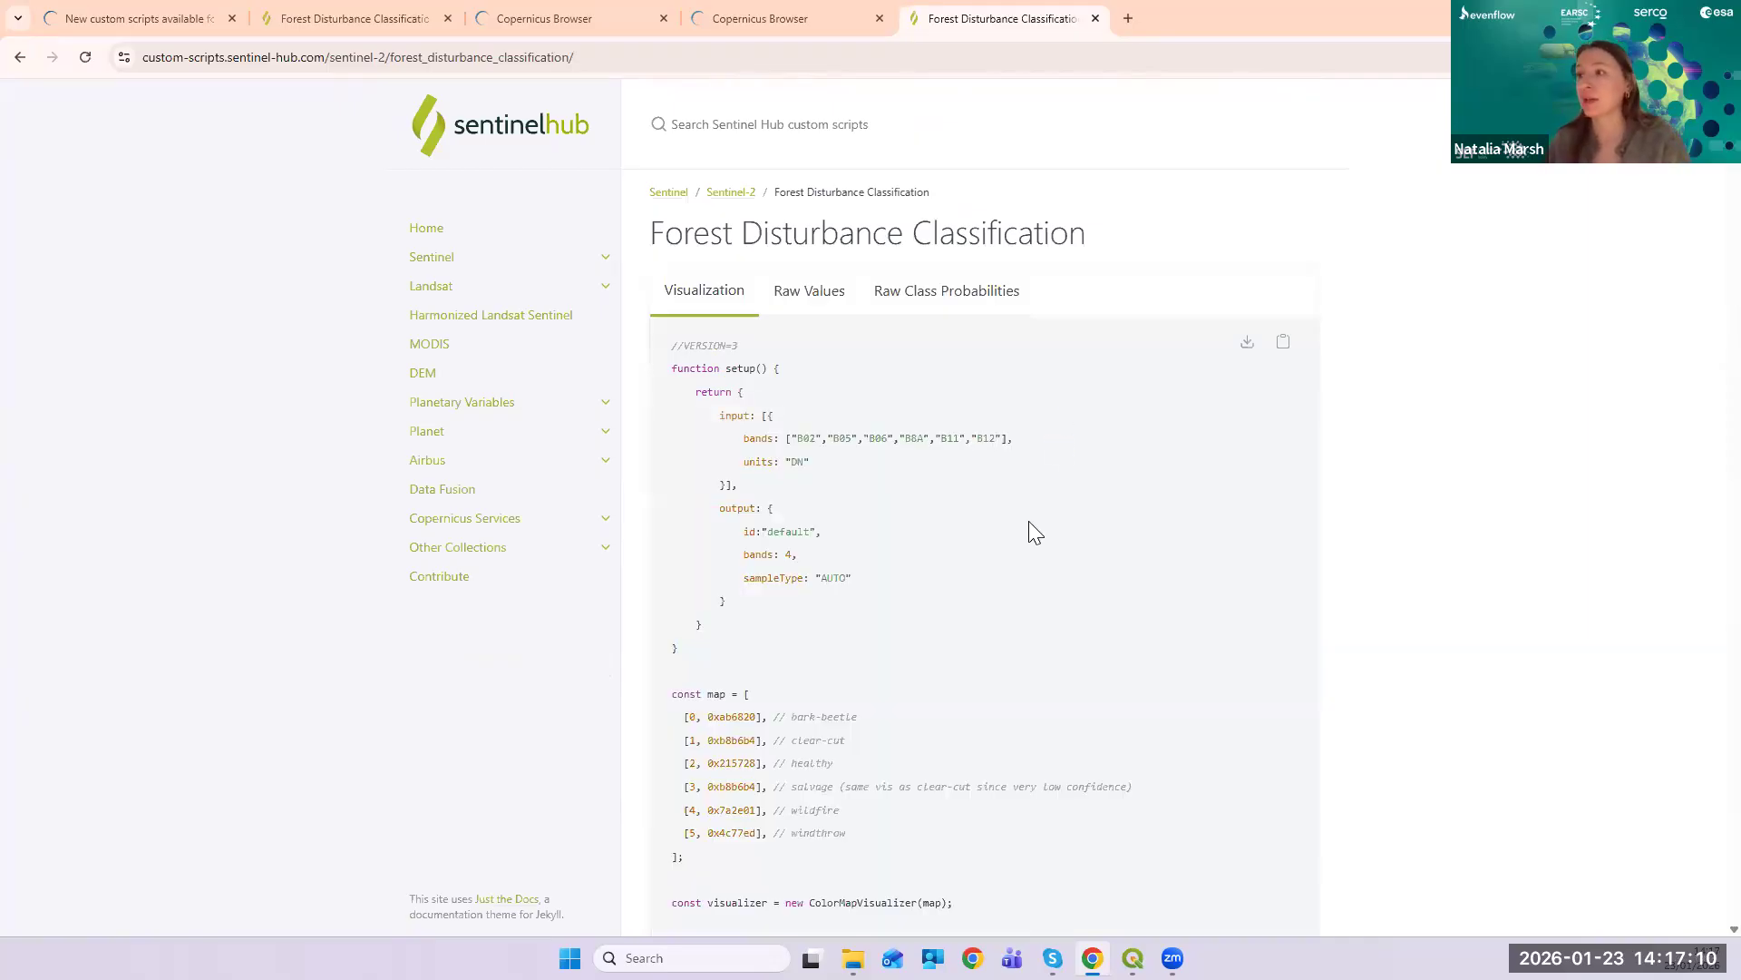
scroll(1029, 520, down, 1)
scroll(1041, 613, down, 8)
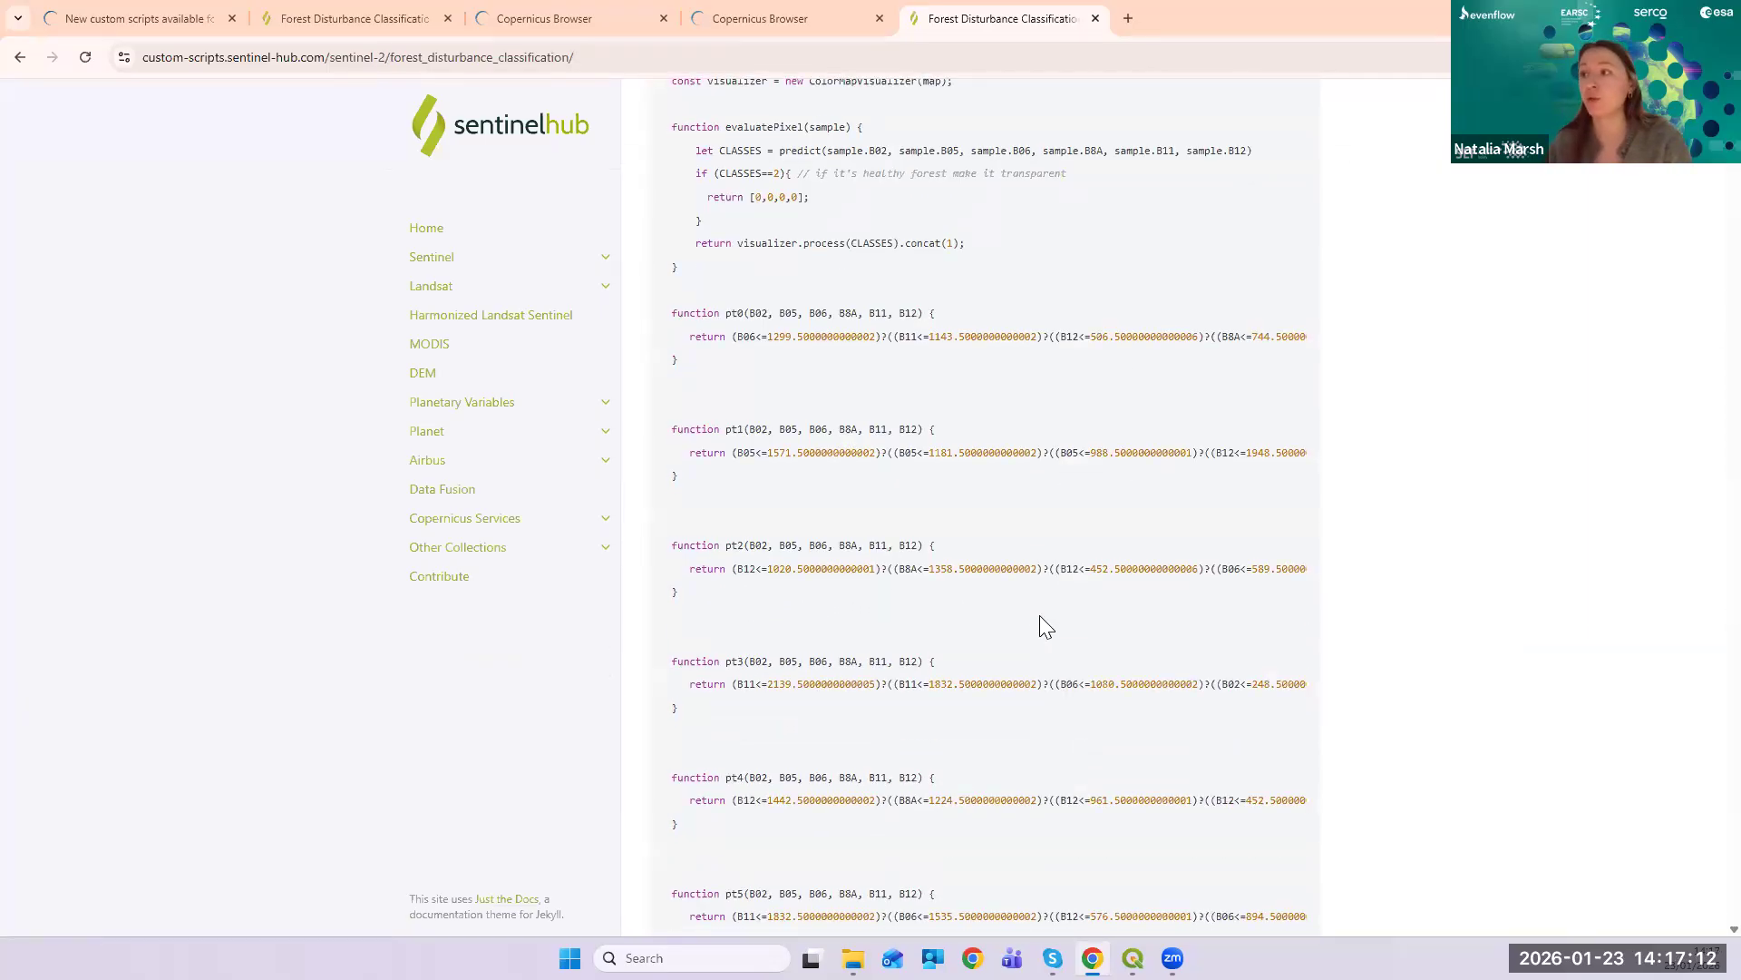
scroll(1043, 640, down, 20)
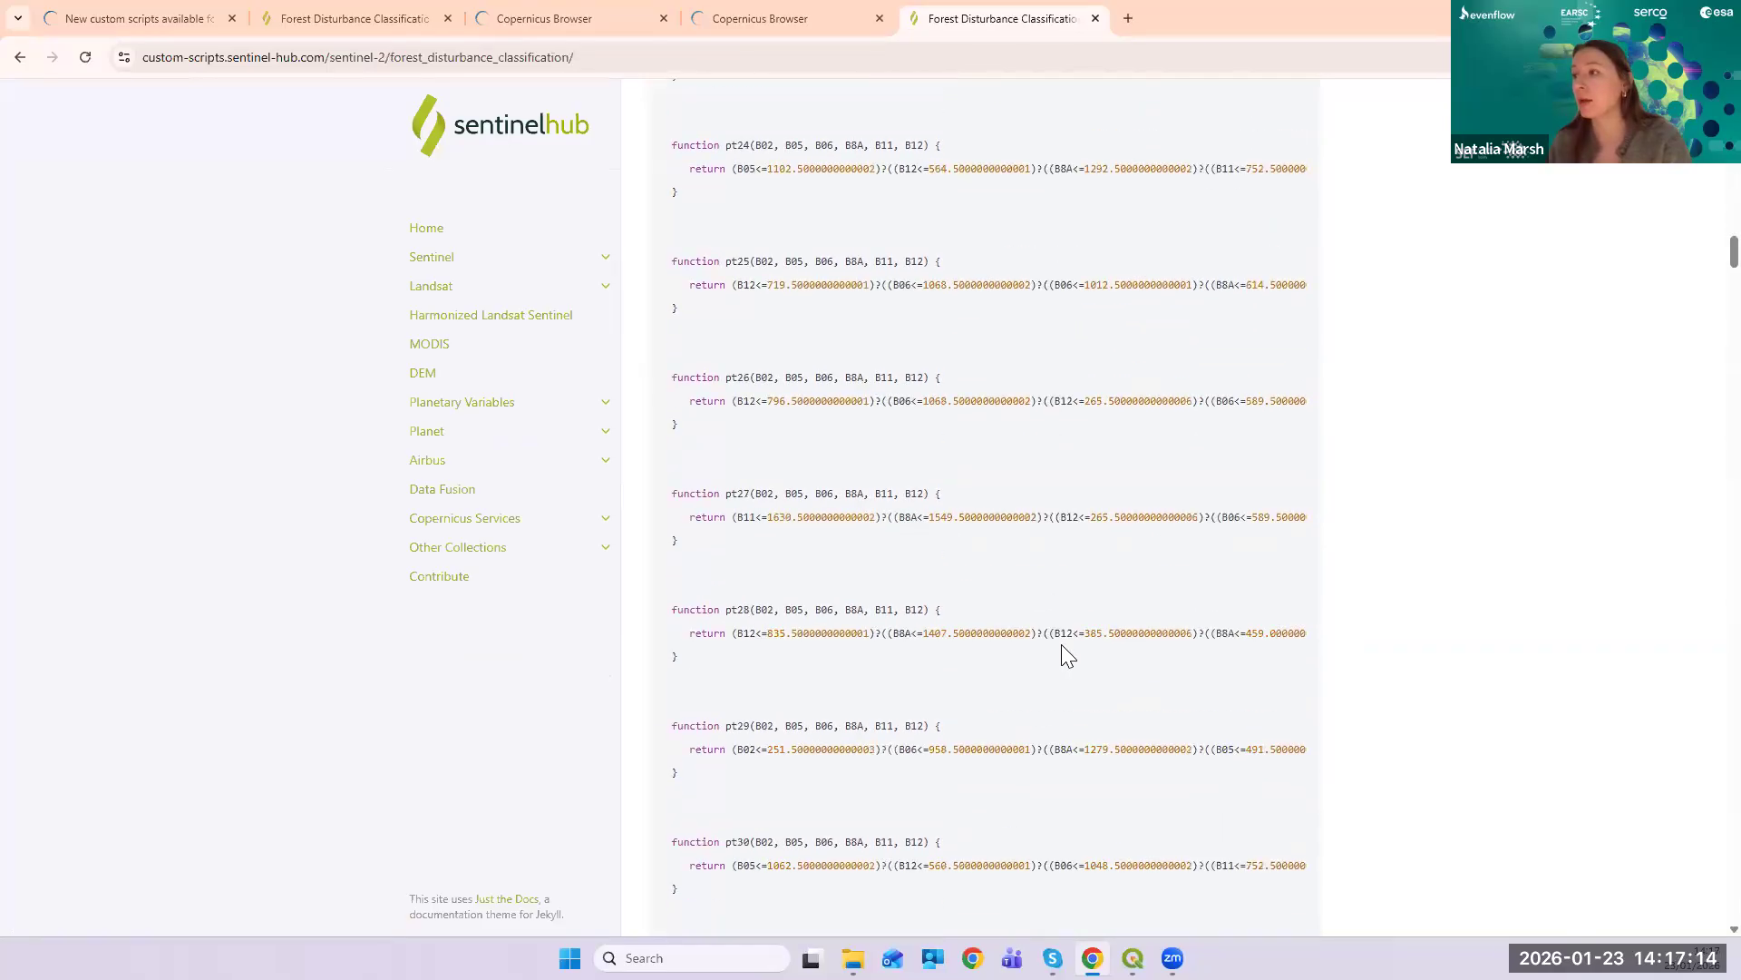
scroll(1061, 640, down, 20)
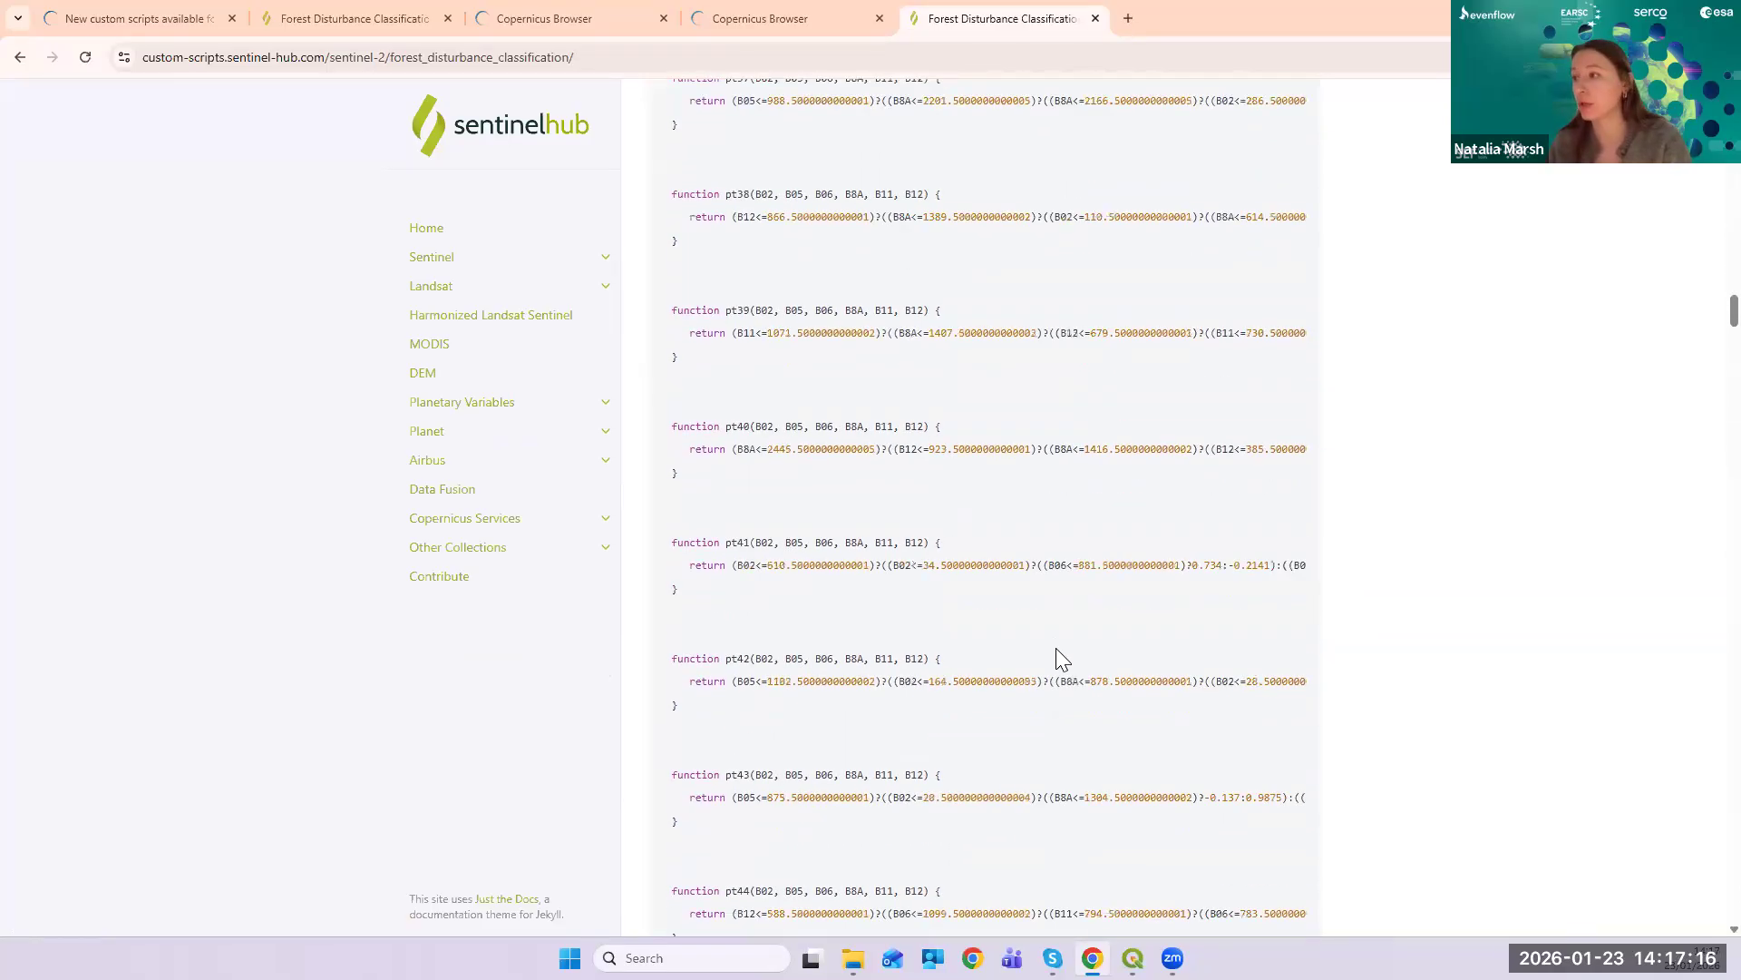
scroll(1061, 642, down, 20)
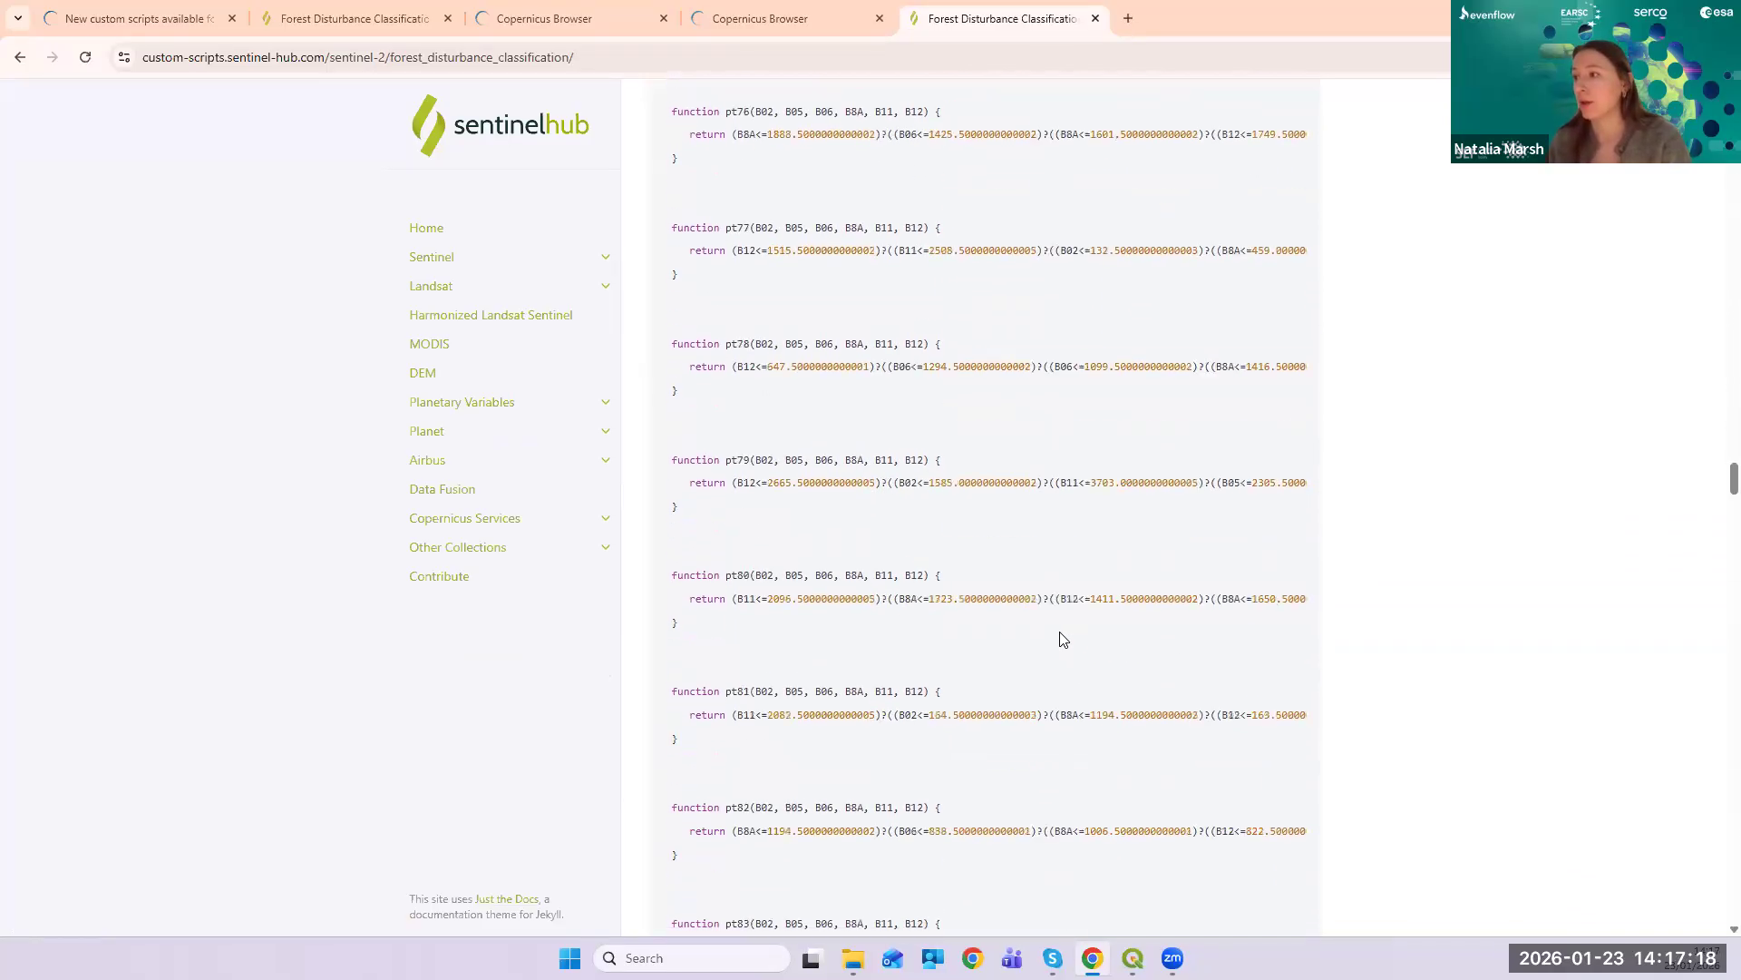
scroll(1057, 643, down, 20)
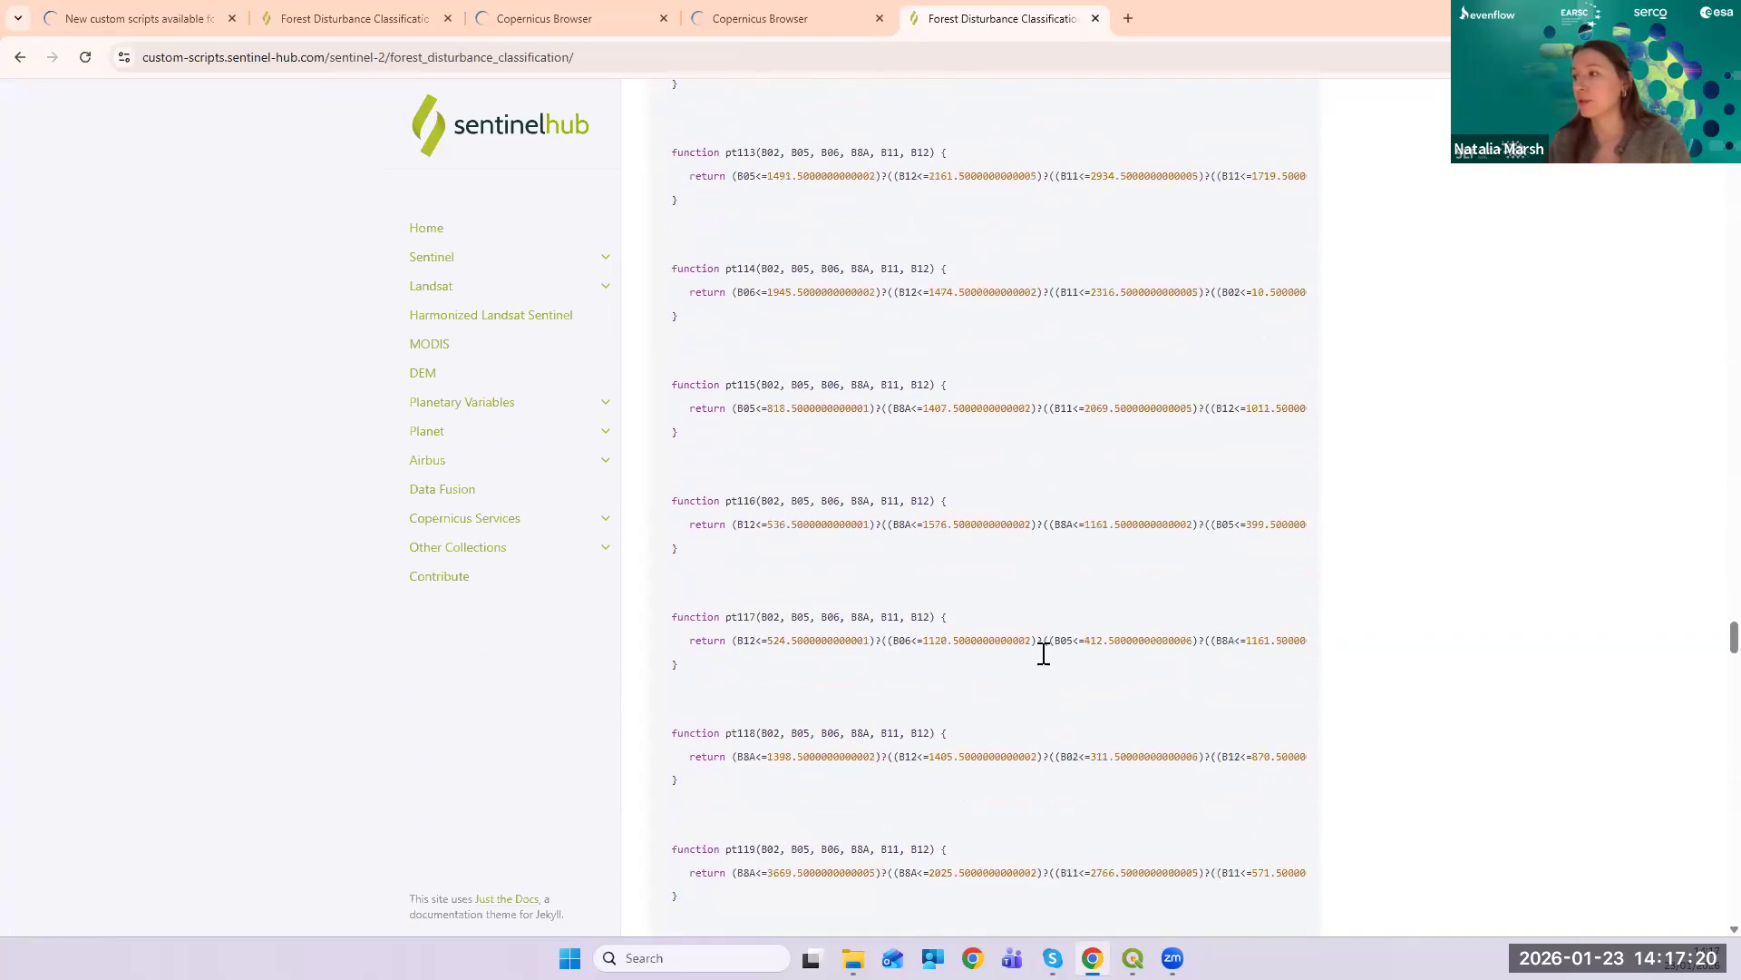
scroll(1037, 671, down, 20)
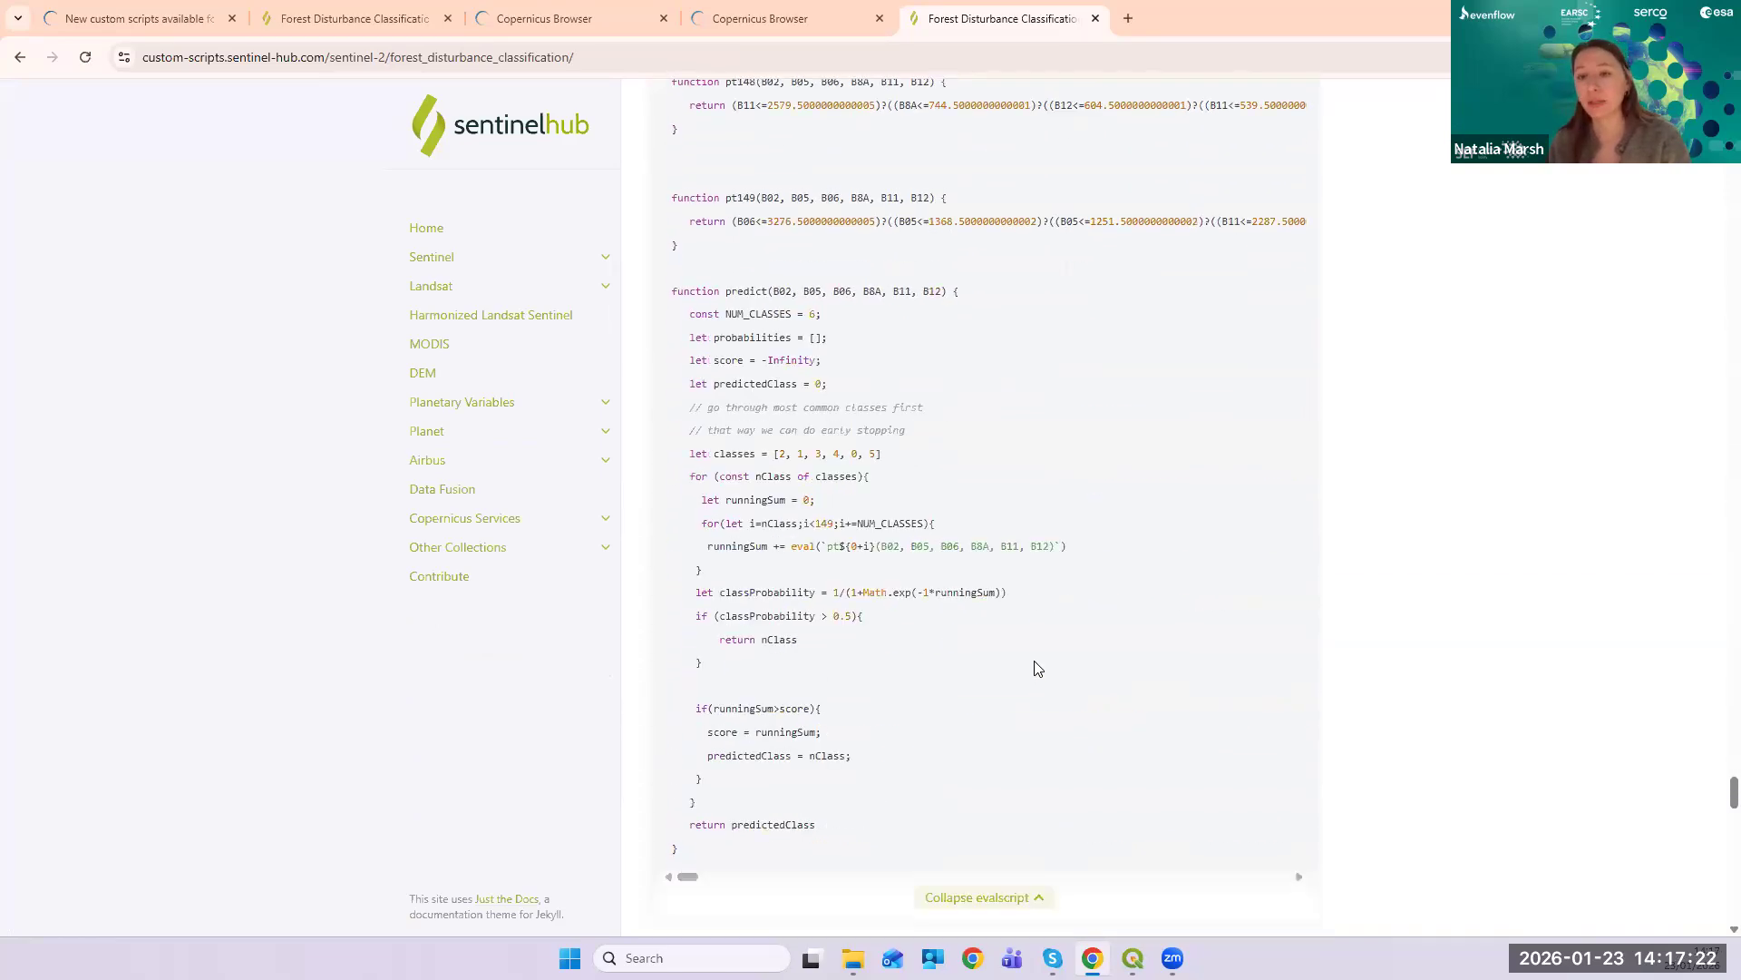
- Go to Evaluate and Visualize and open the script in Copernicus Browser
scroll(1037, 664, up, 2)
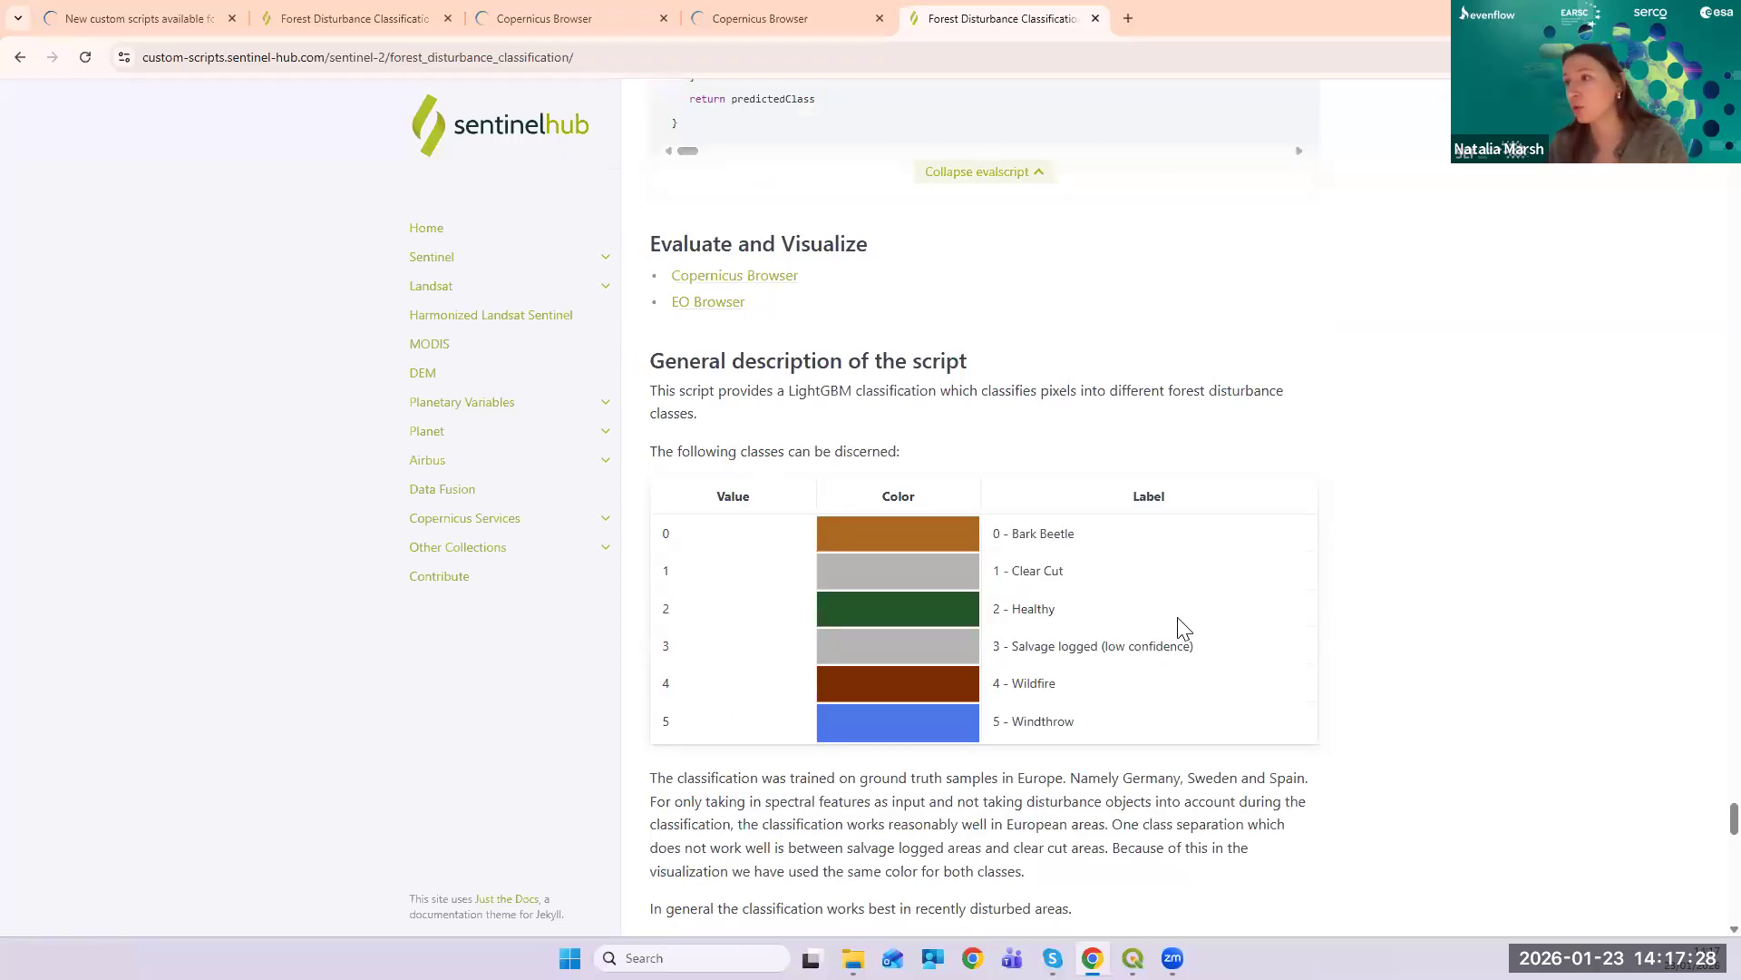
scroll(1180, 626, down, 2)
scroll(1247, 600, down, 9)
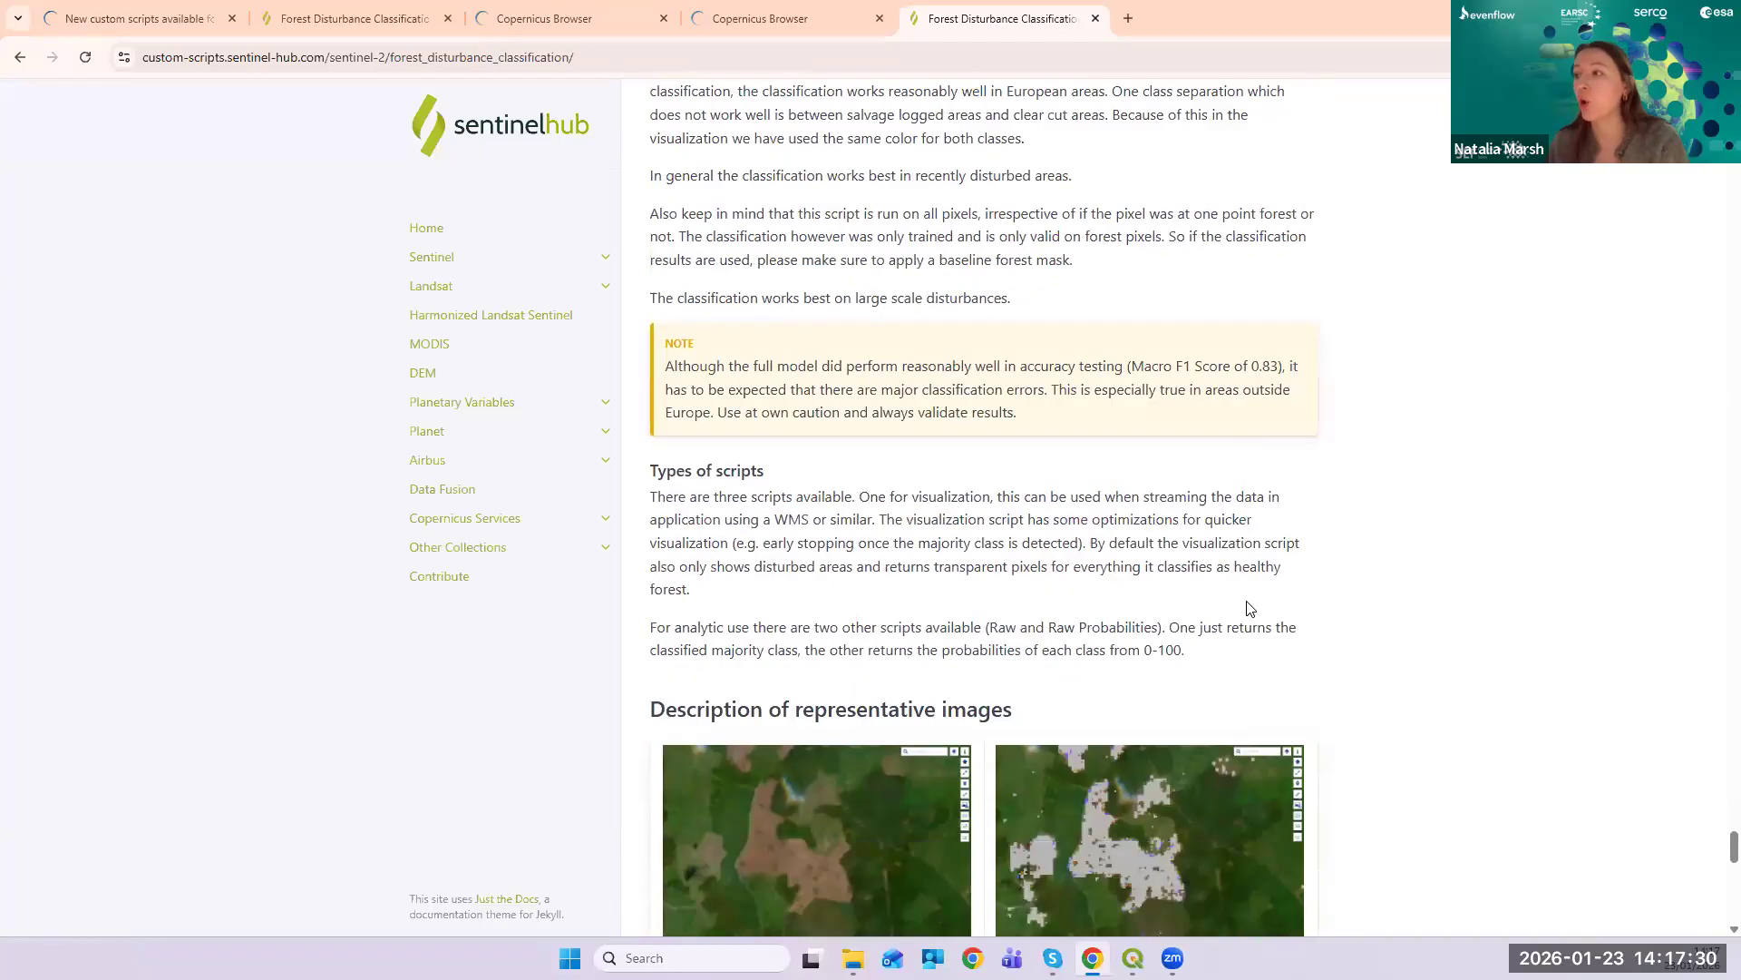
scroll(1254, 604, down, 11)
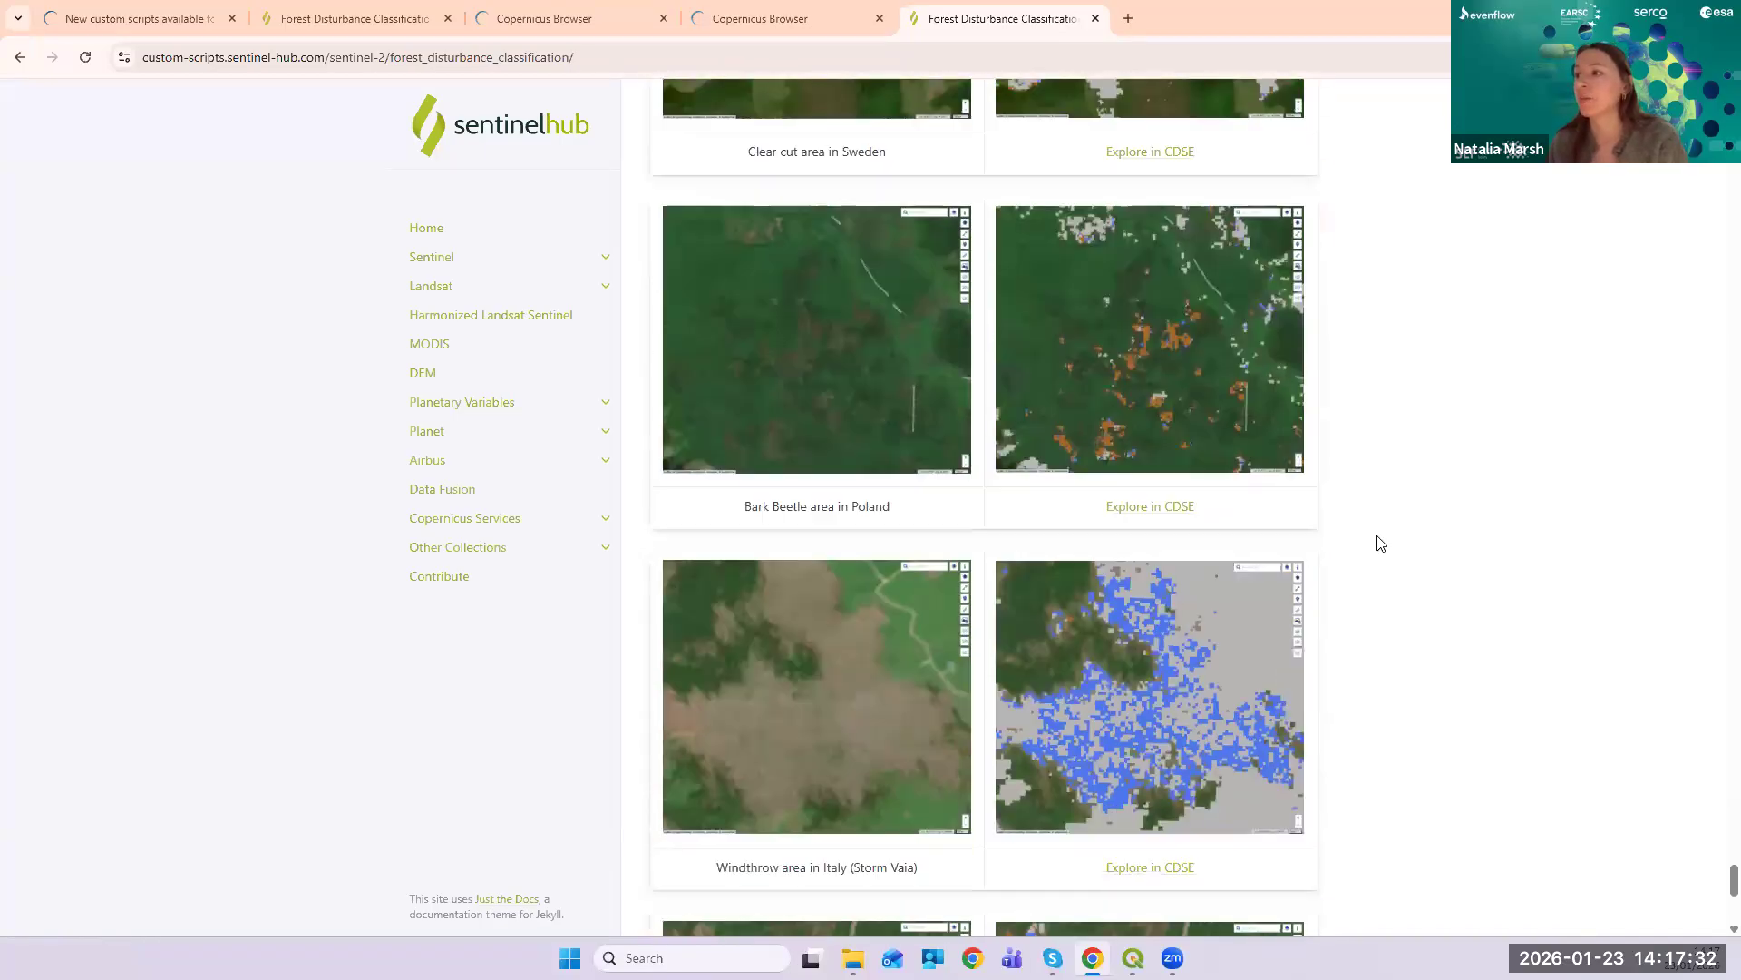
scroll(1383, 541, down, 4)
scroll(1382, 541, up, 20)
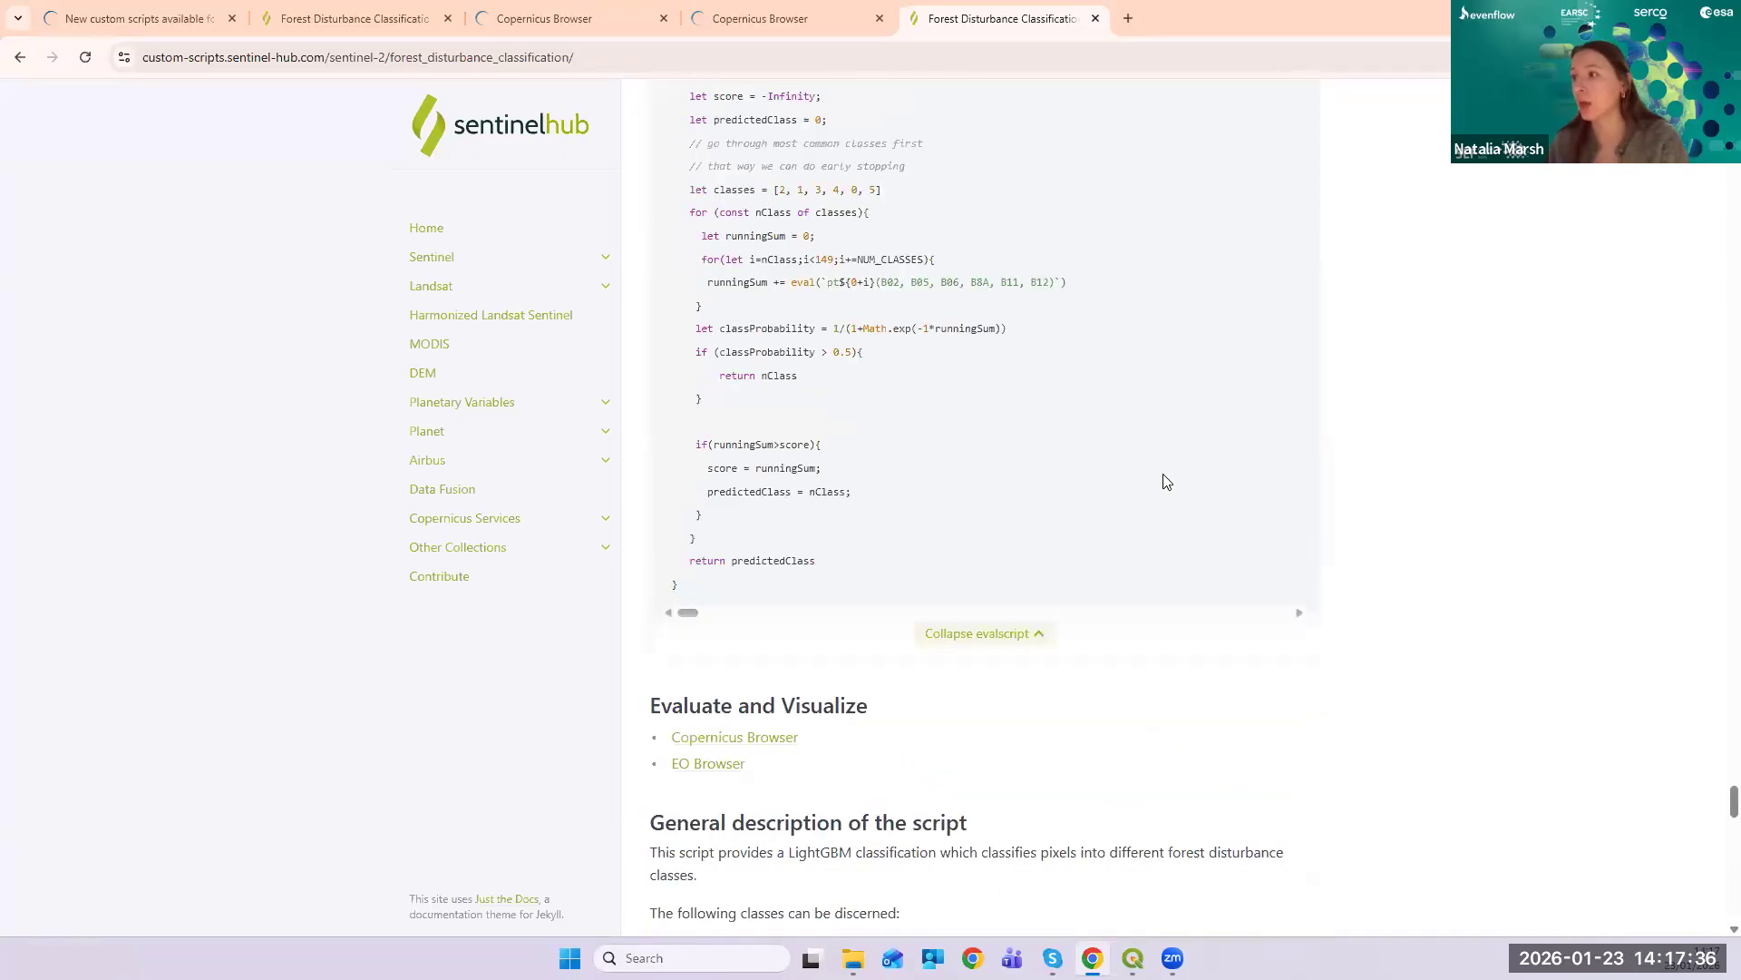
scroll(1117, 456, up, 5)
scroll(1117, 457, down, 5)
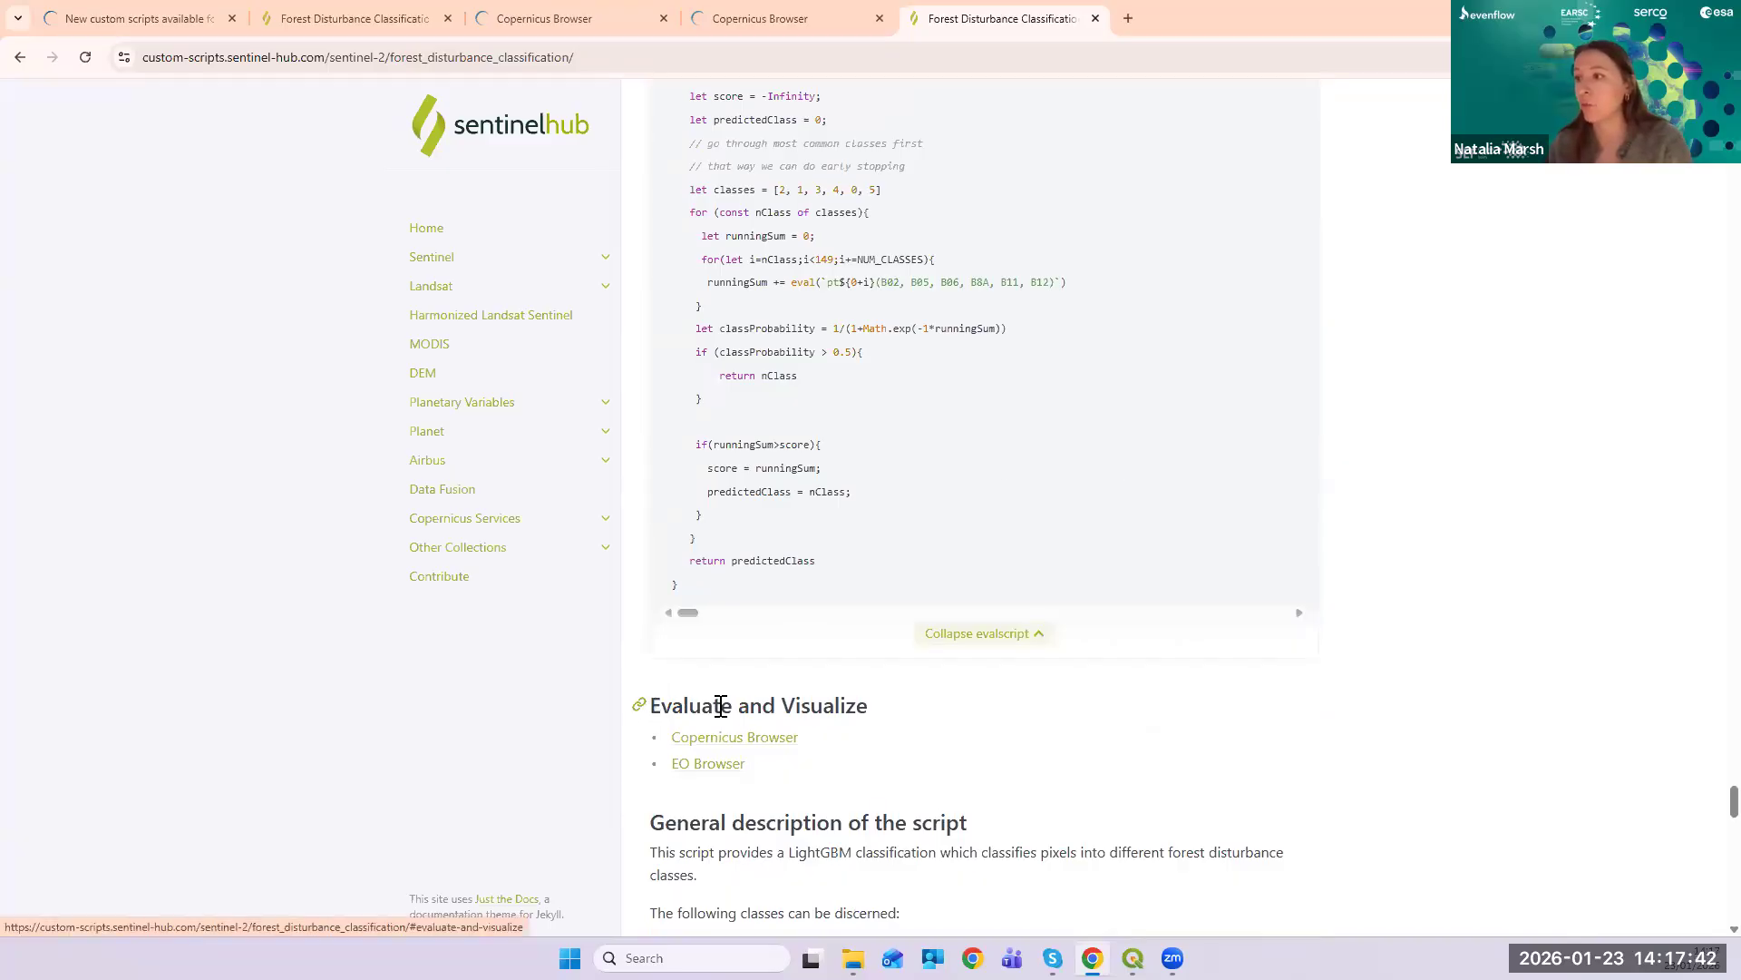
drag(651, 705, 874, 707)
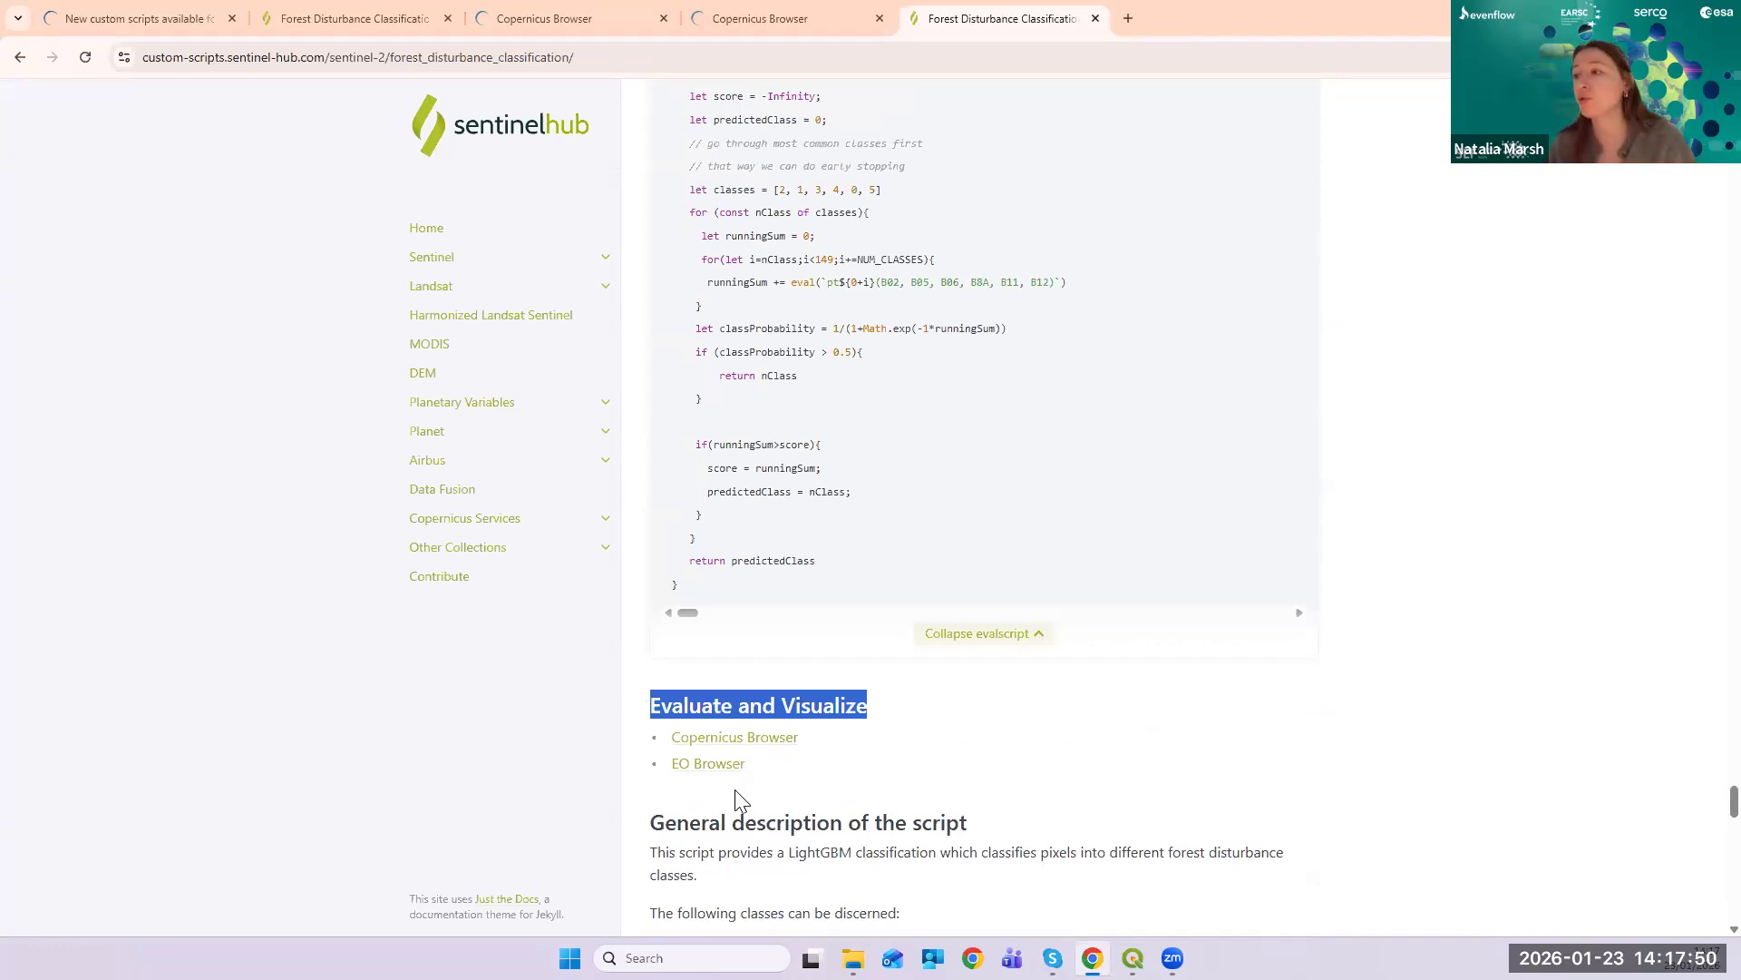
click(776, 739)
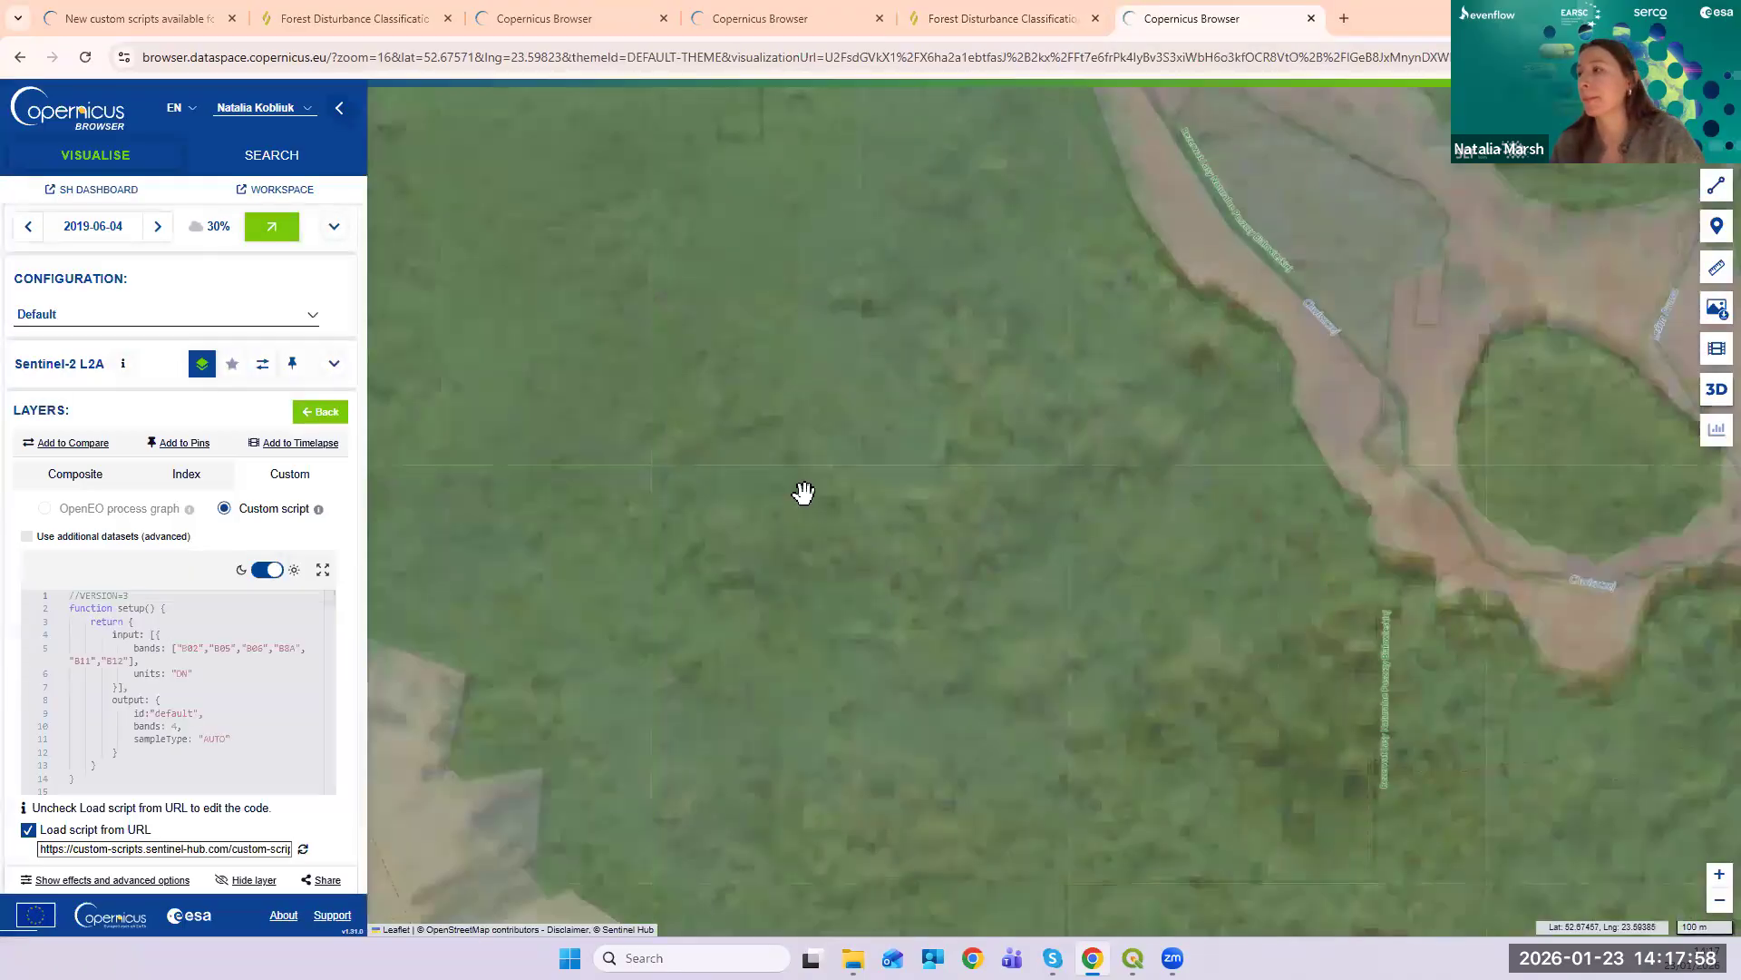
- Zoom out and pan around the forest near the river to see the disturbance patches
scroll(796, 473, down, 2)
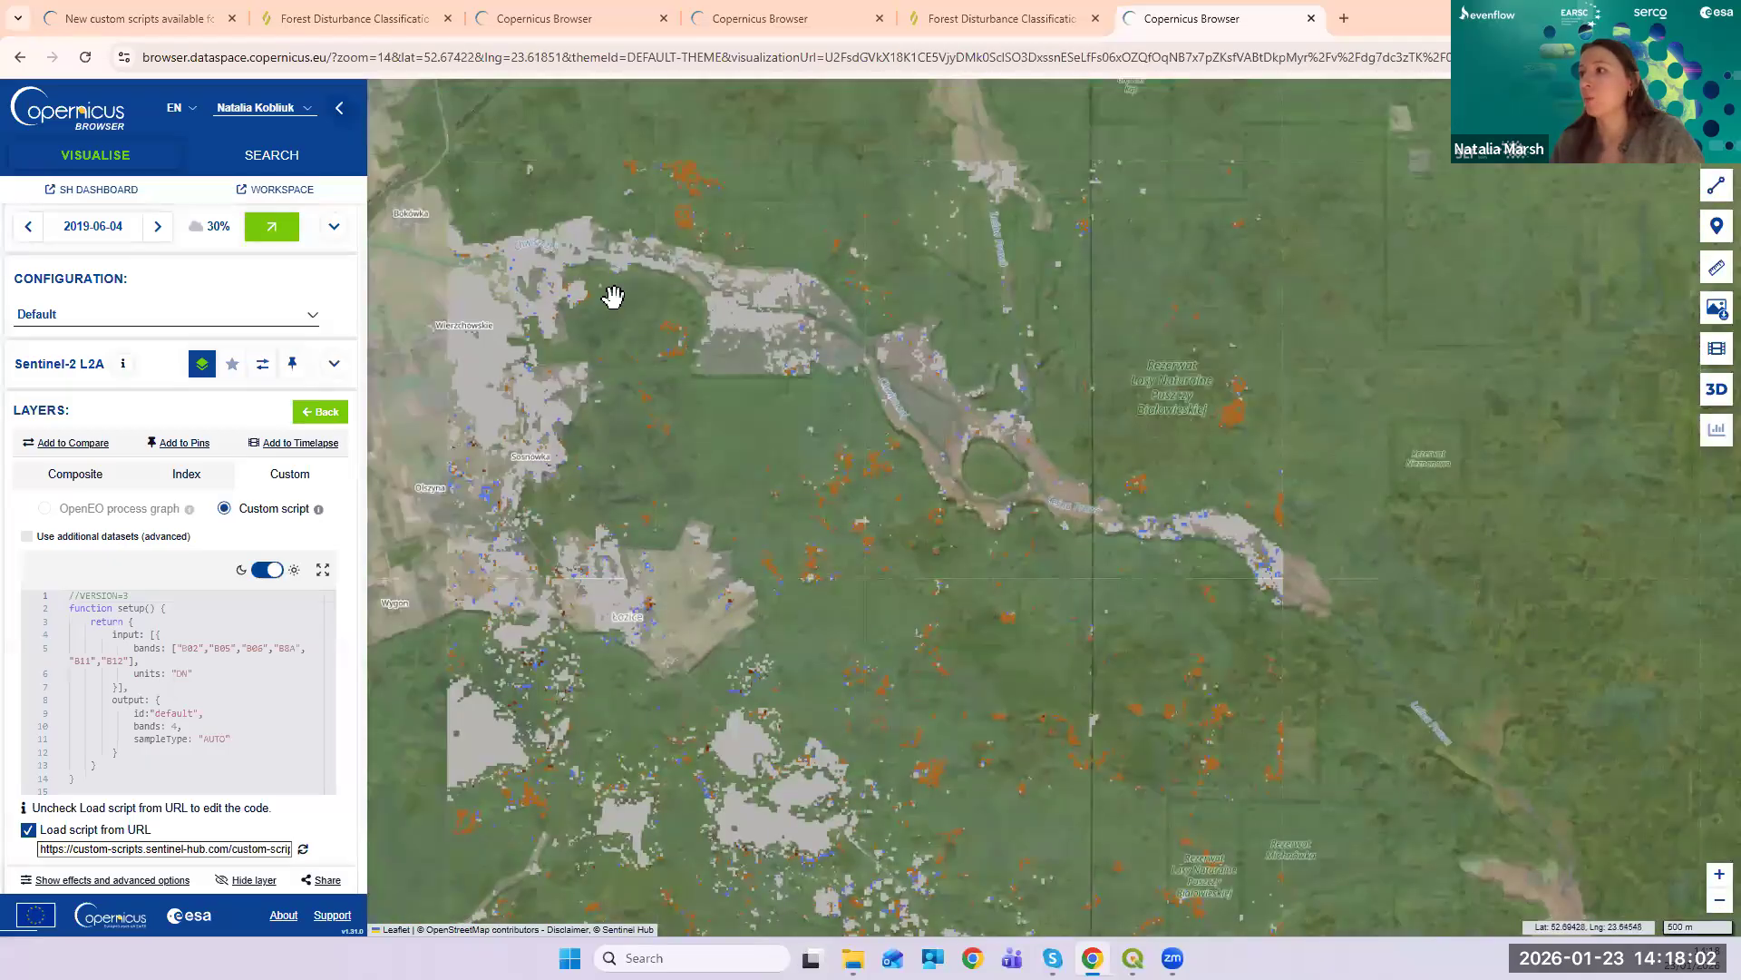
drag(837, 489, 894, 365)
mouse_move(855, 514)
mouse_down()
mouse_move(855, 392)
mouse_move(847, 571)
mouse_up()
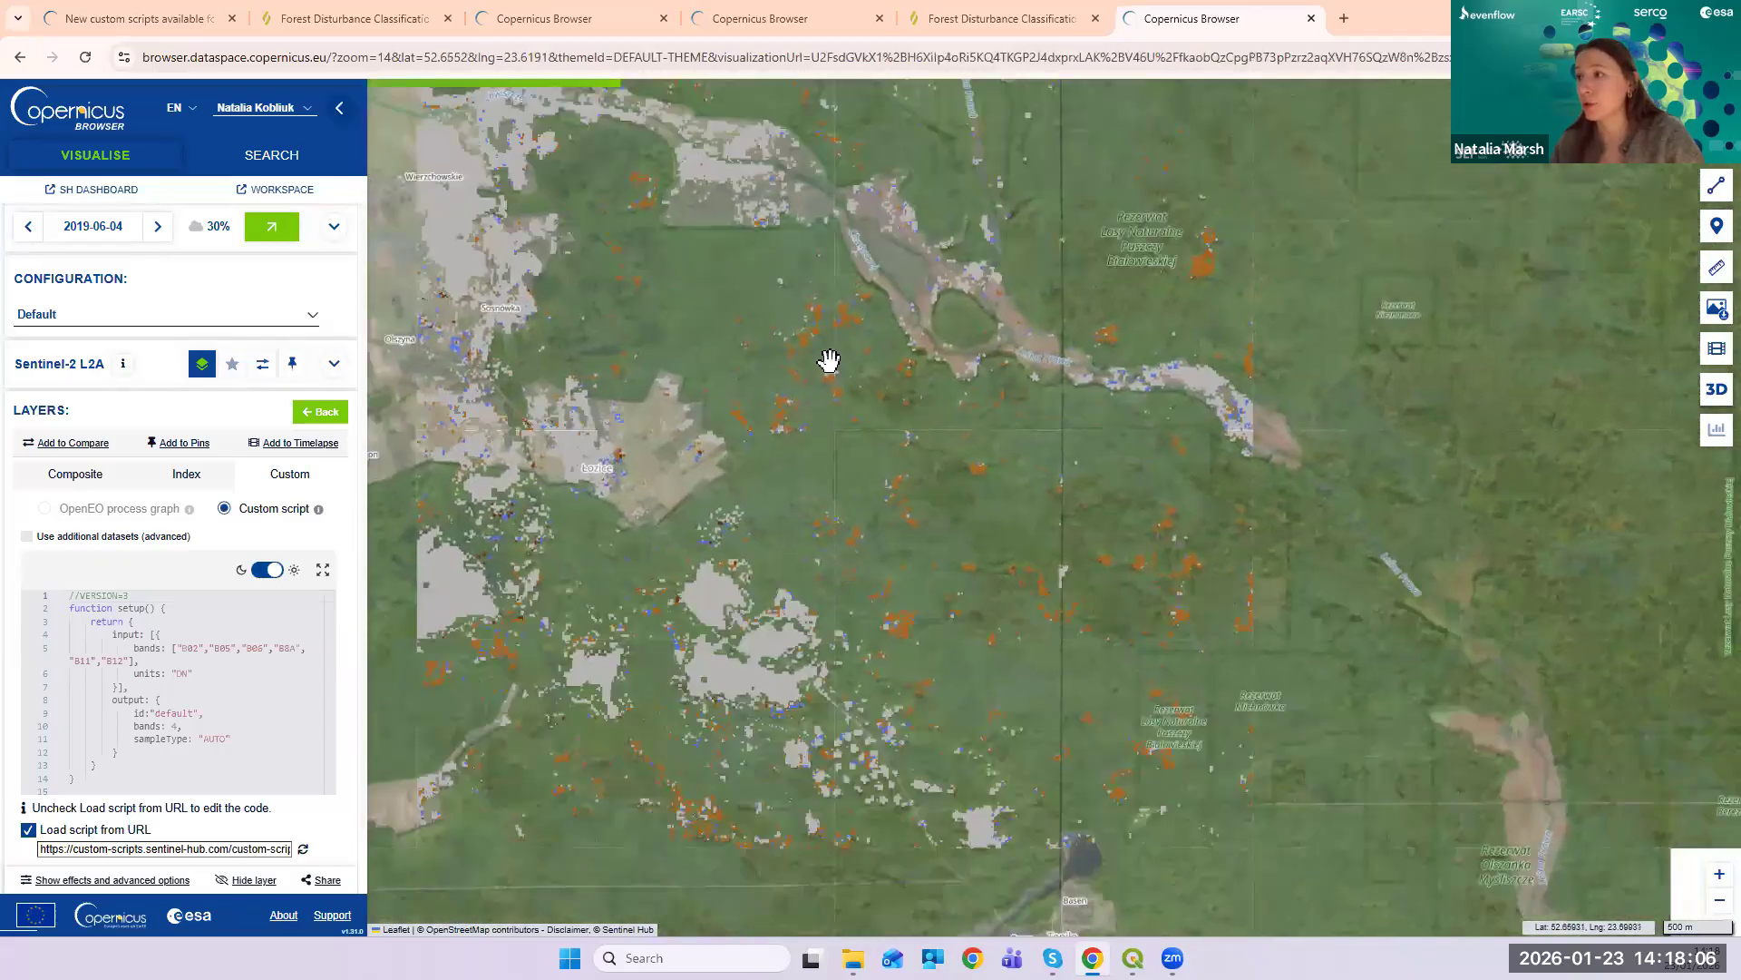
drag(828, 362, 890, 525)
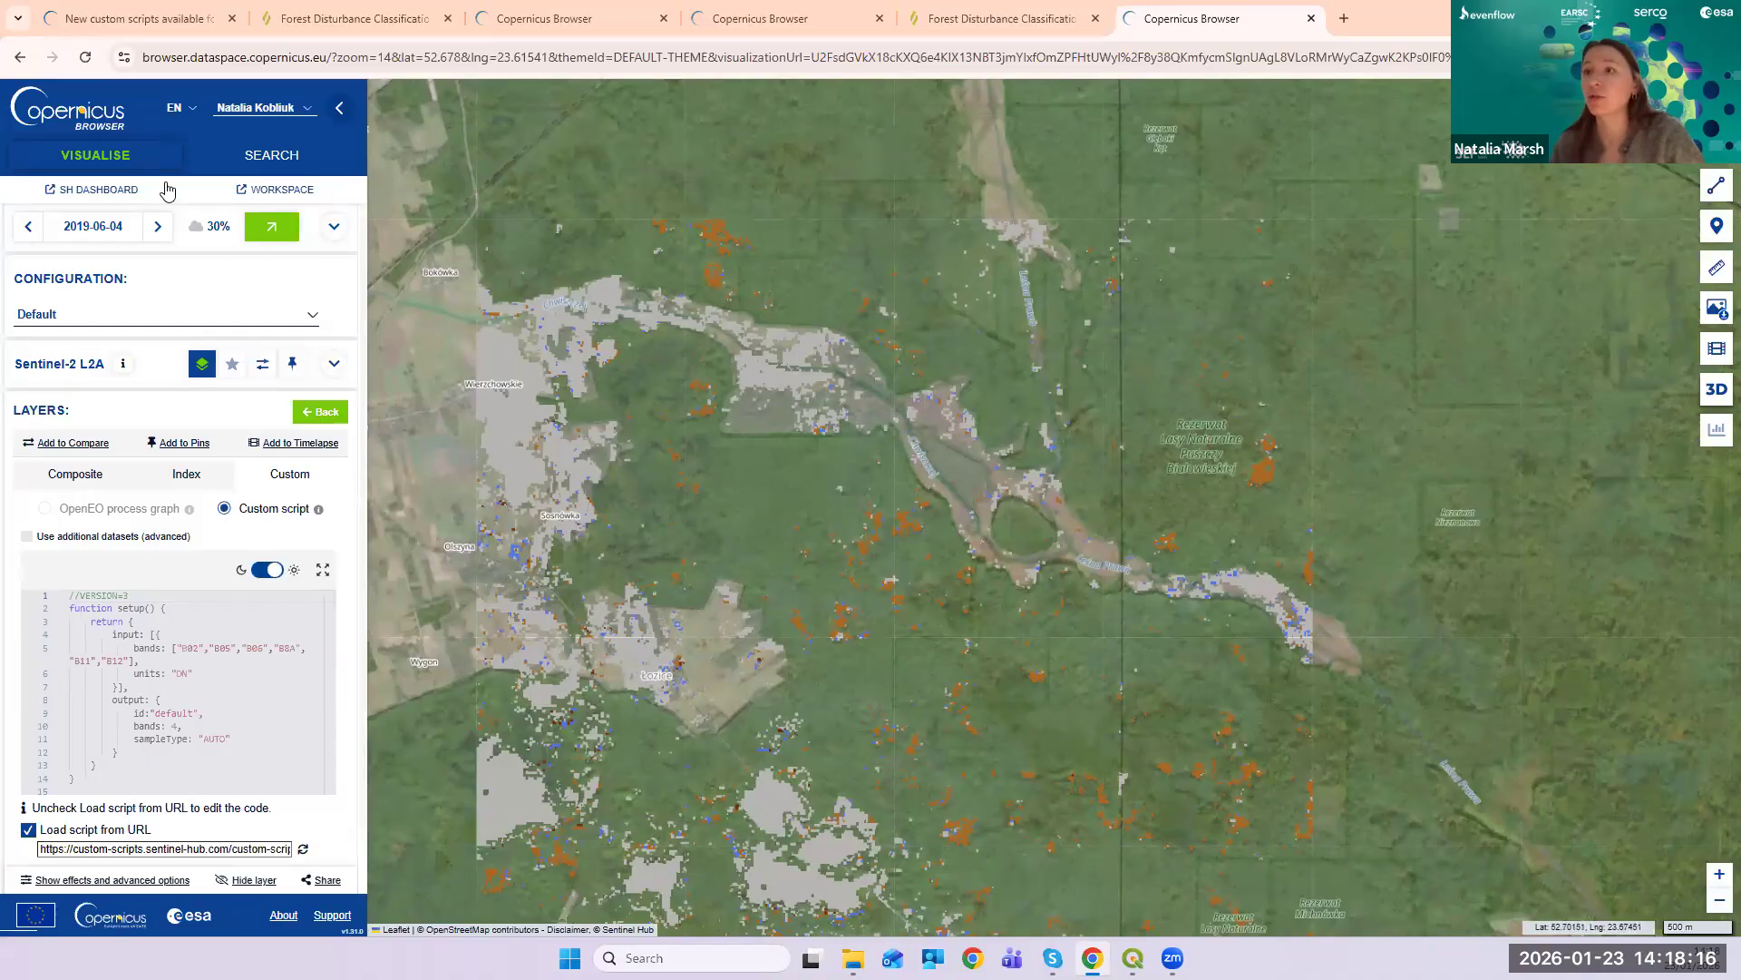
scroll(218, 634, down, 1)
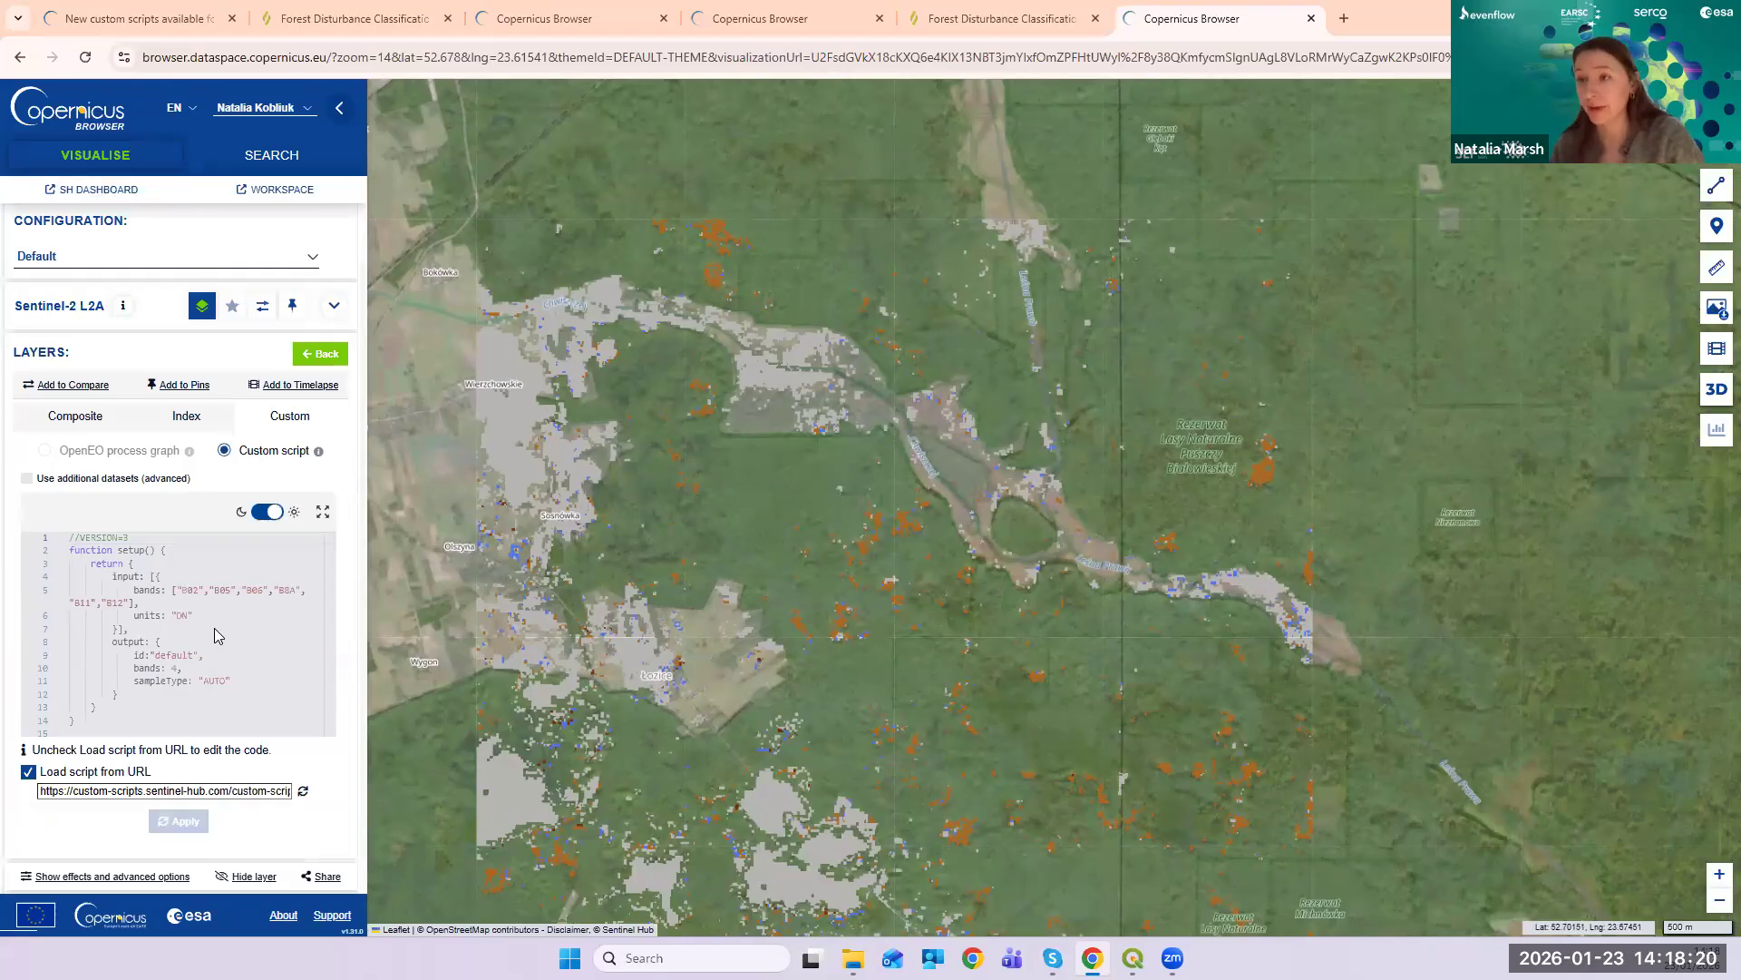
scroll(217, 643, up, 1)
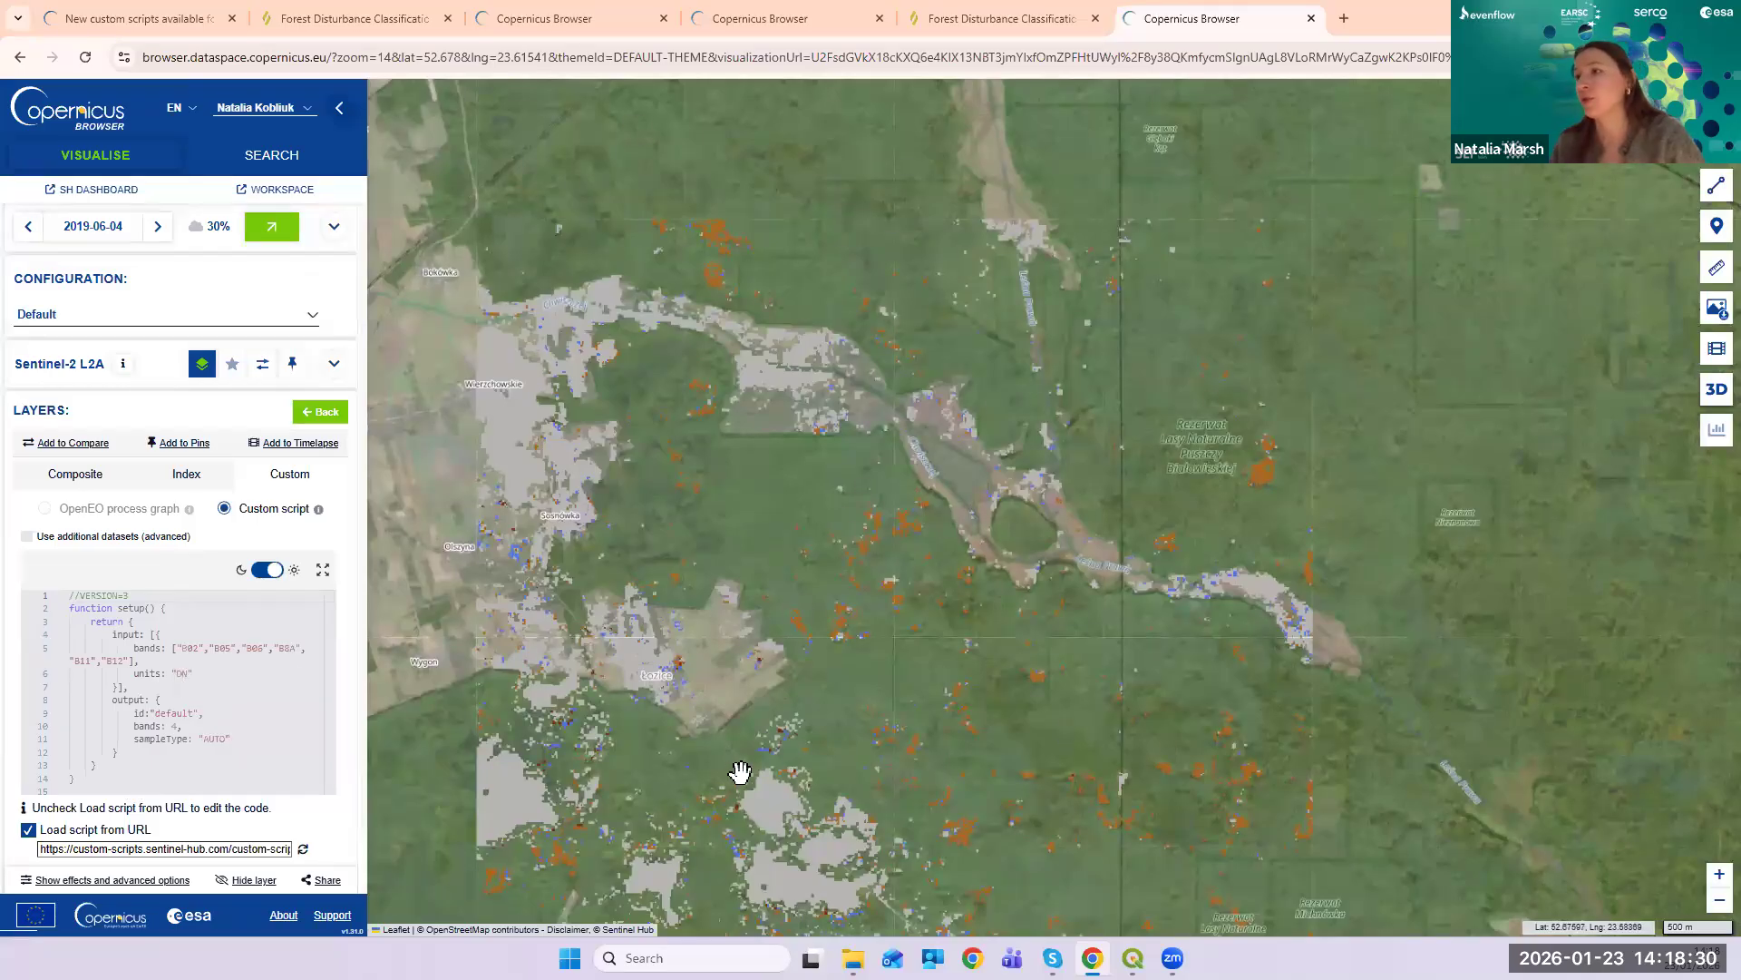
- Return to the Forest Disturbance Classification page and scroll up through its evalscript
click(997, 19)
scroll(1010, 547, down, 6)
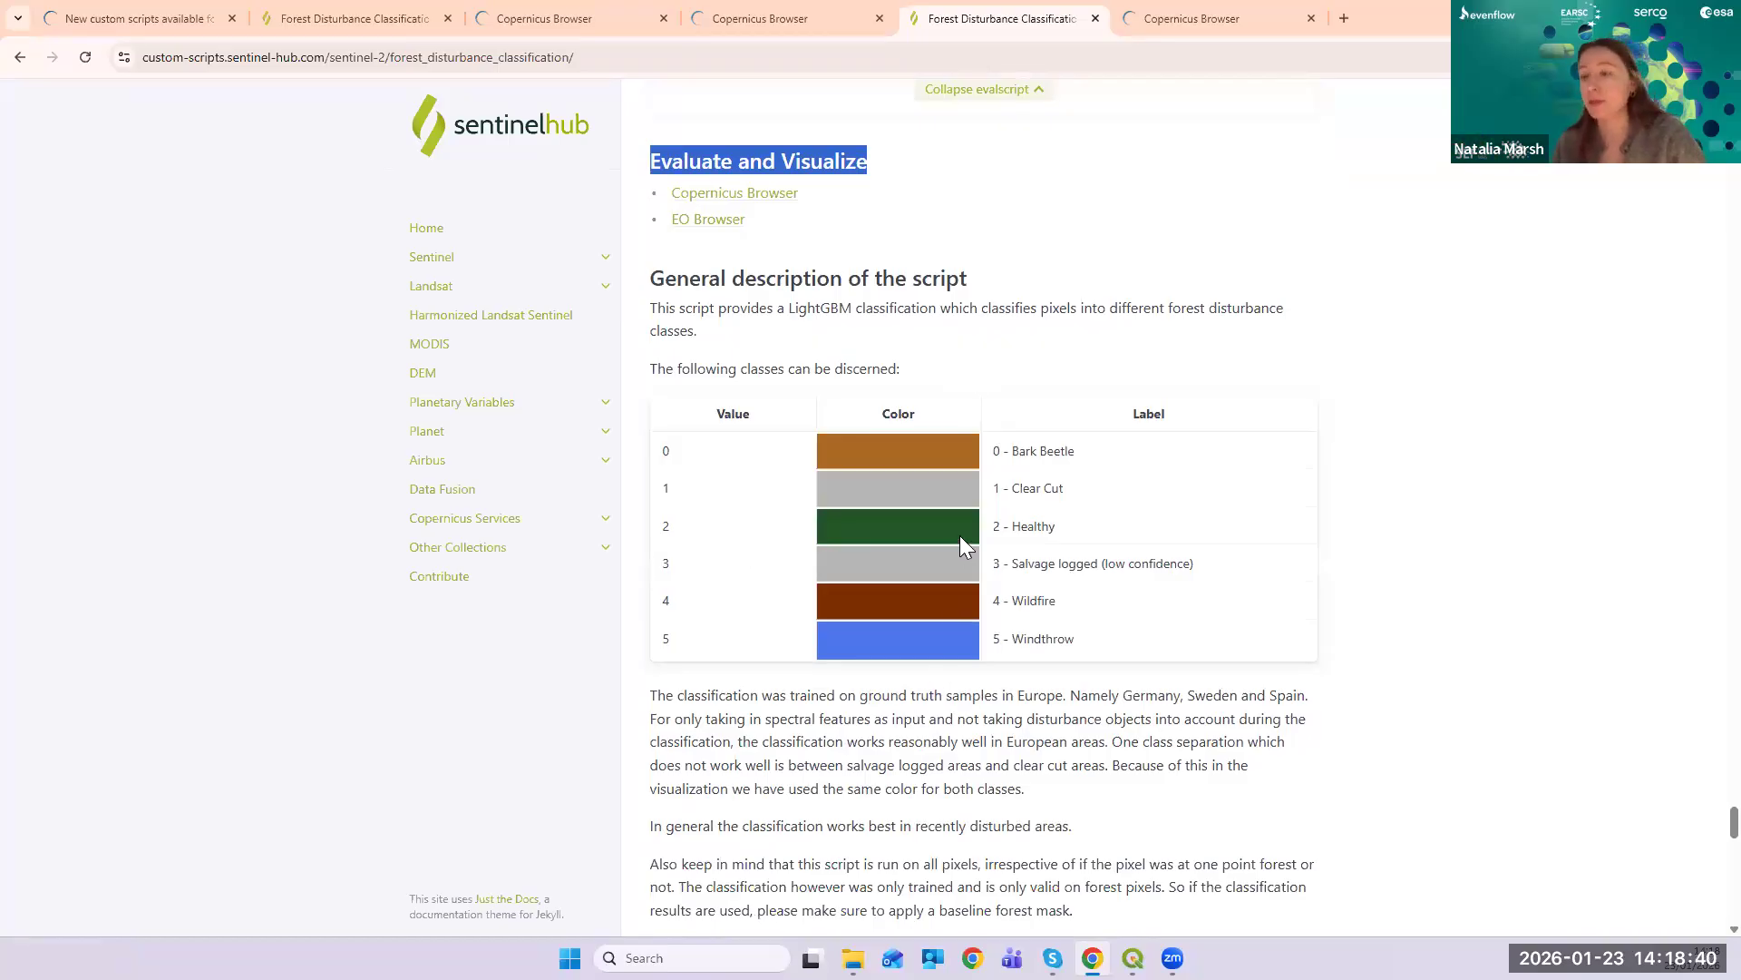
scroll(1120, 517, up, 15)
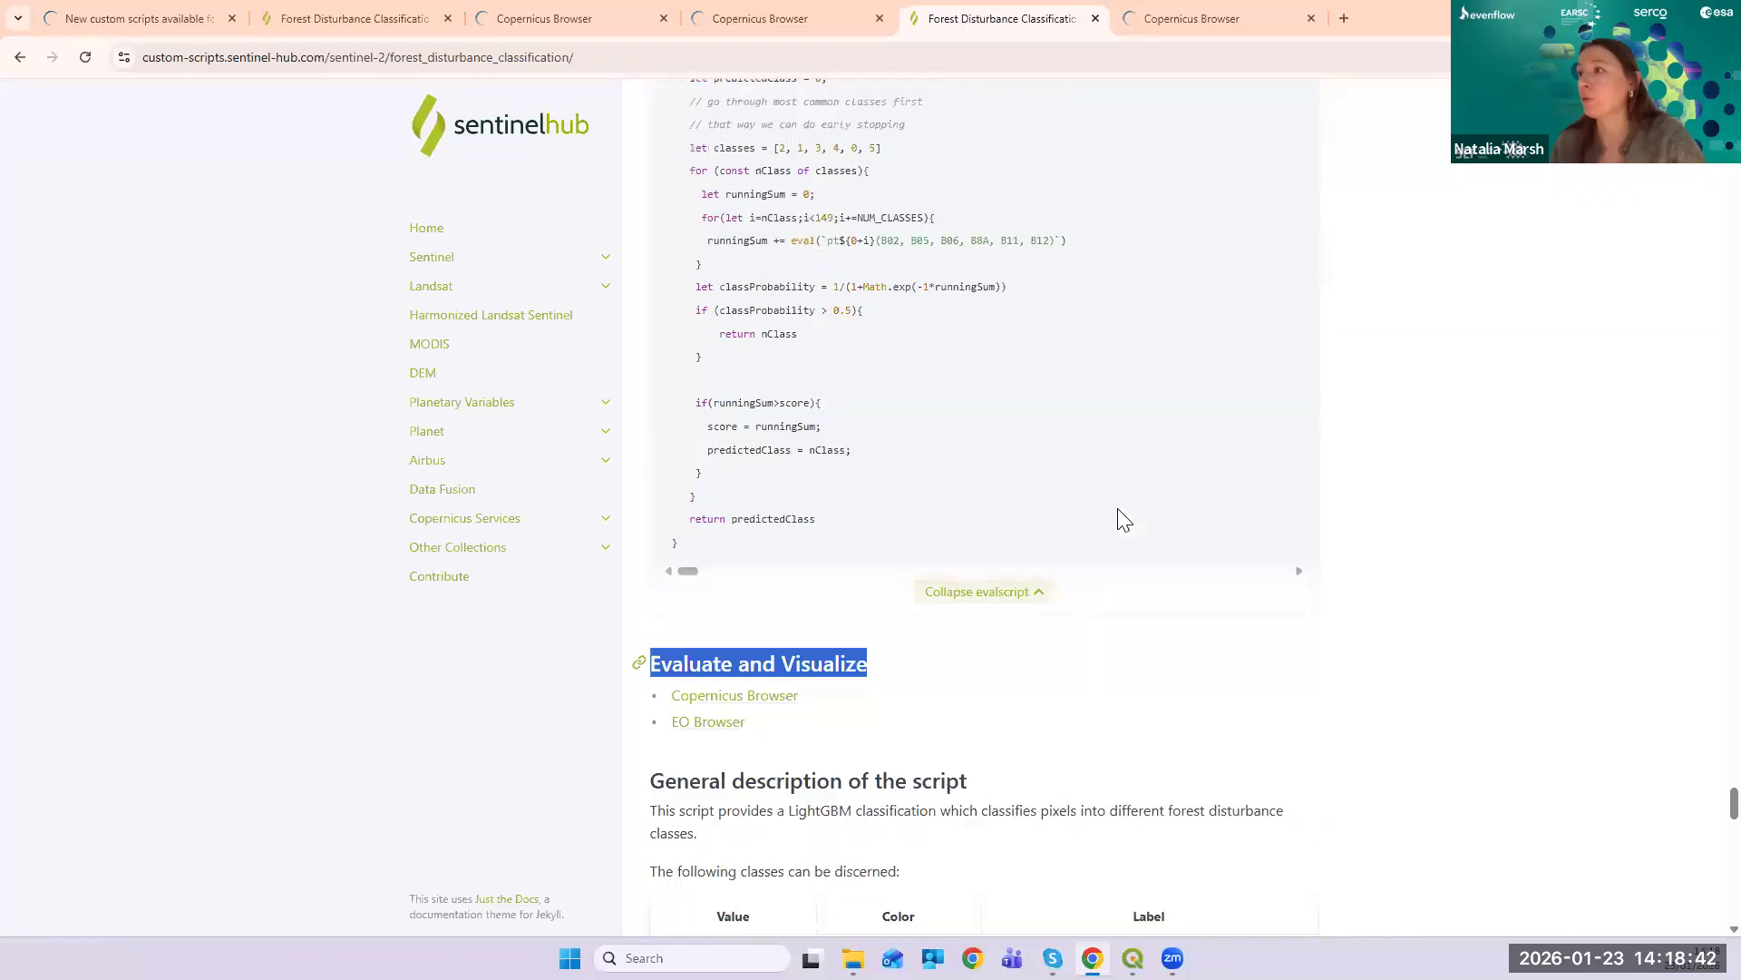
scroll(1219, 381, up, 13)
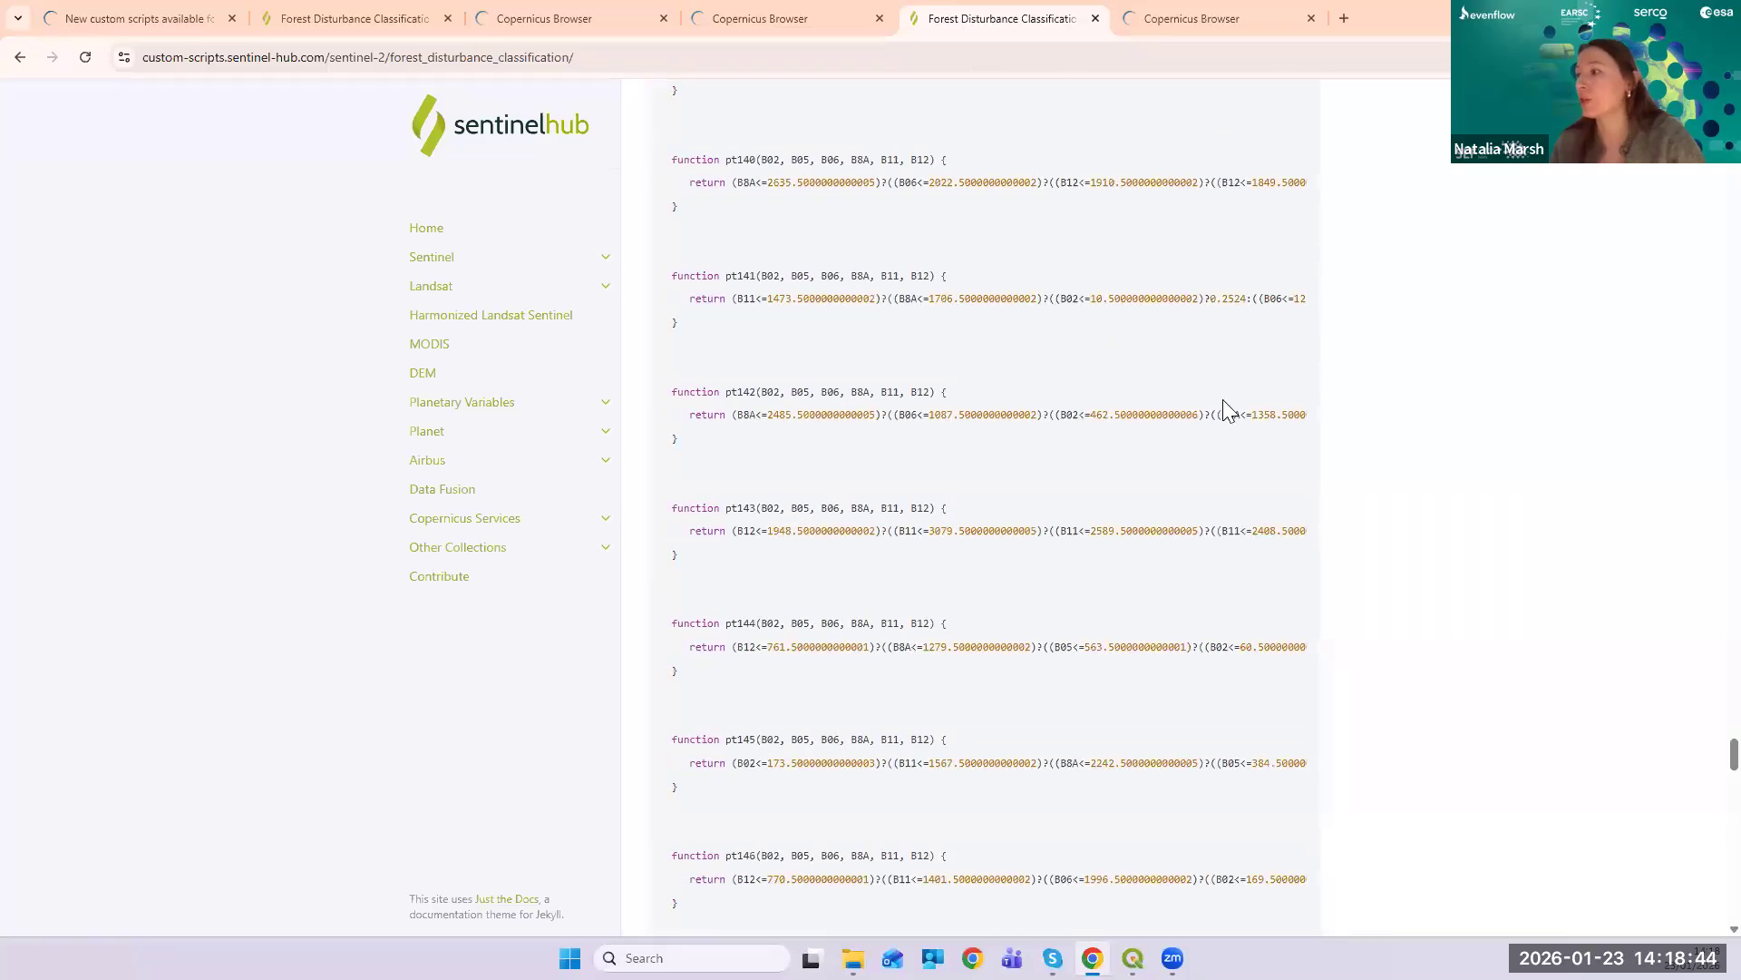
scroll(1226, 416, up, 20)
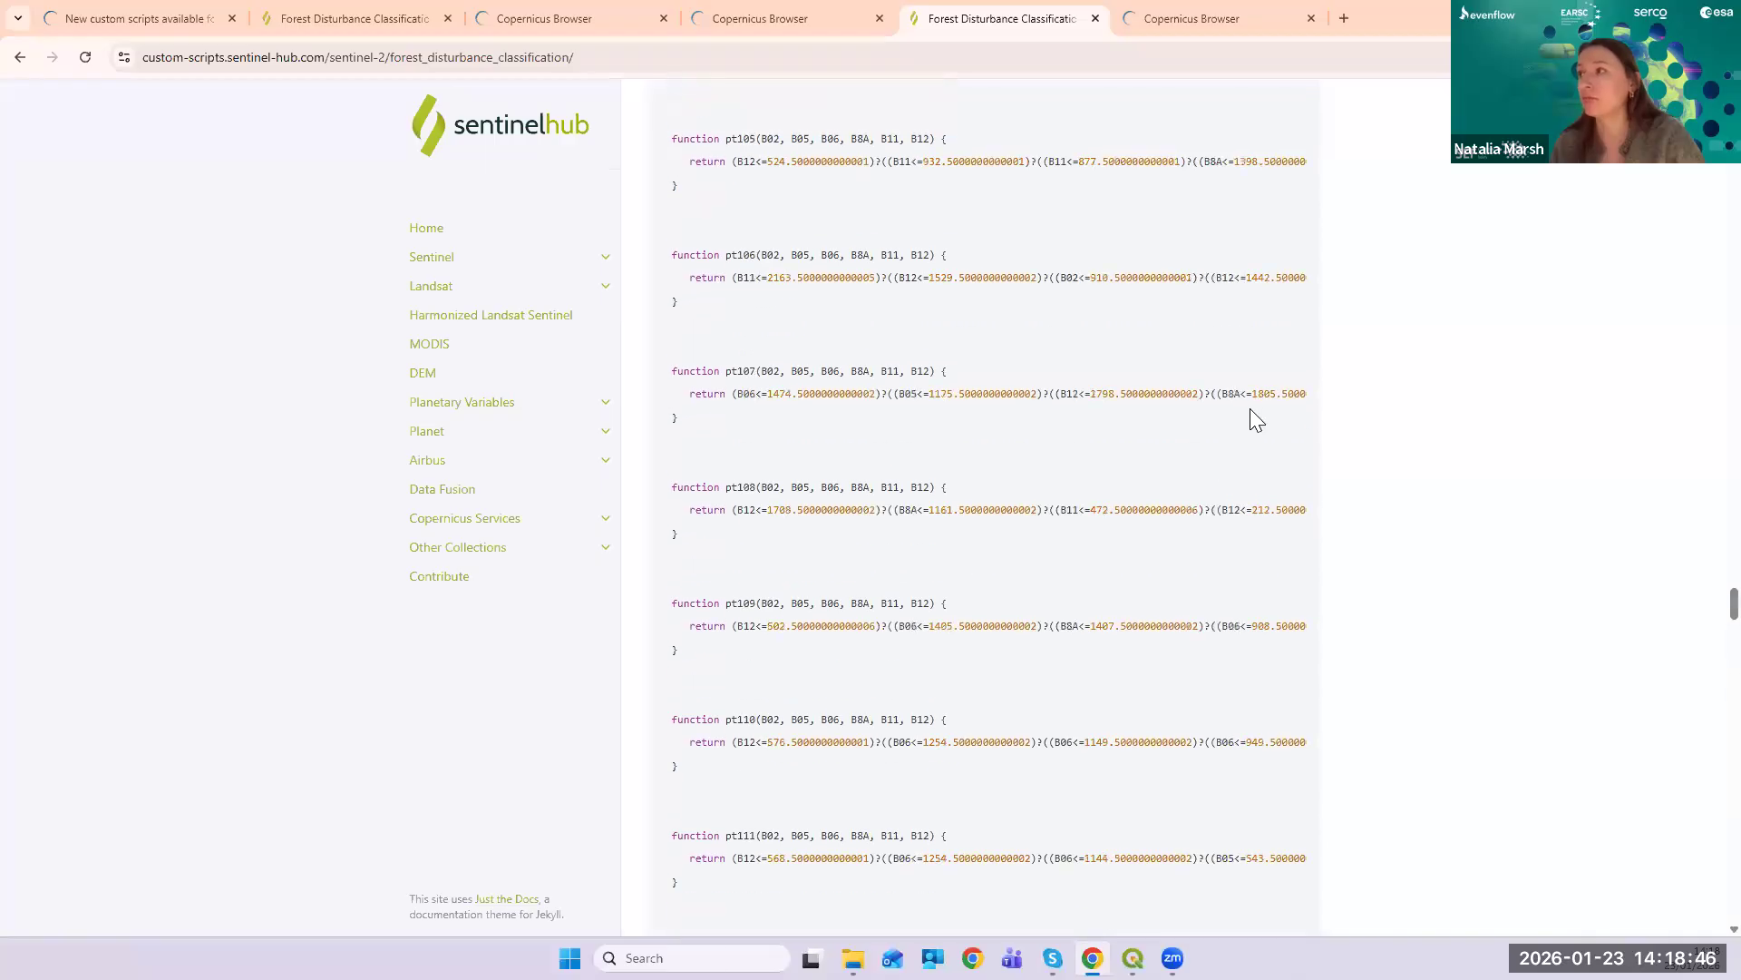
scroll(1253, 416, up, 20)
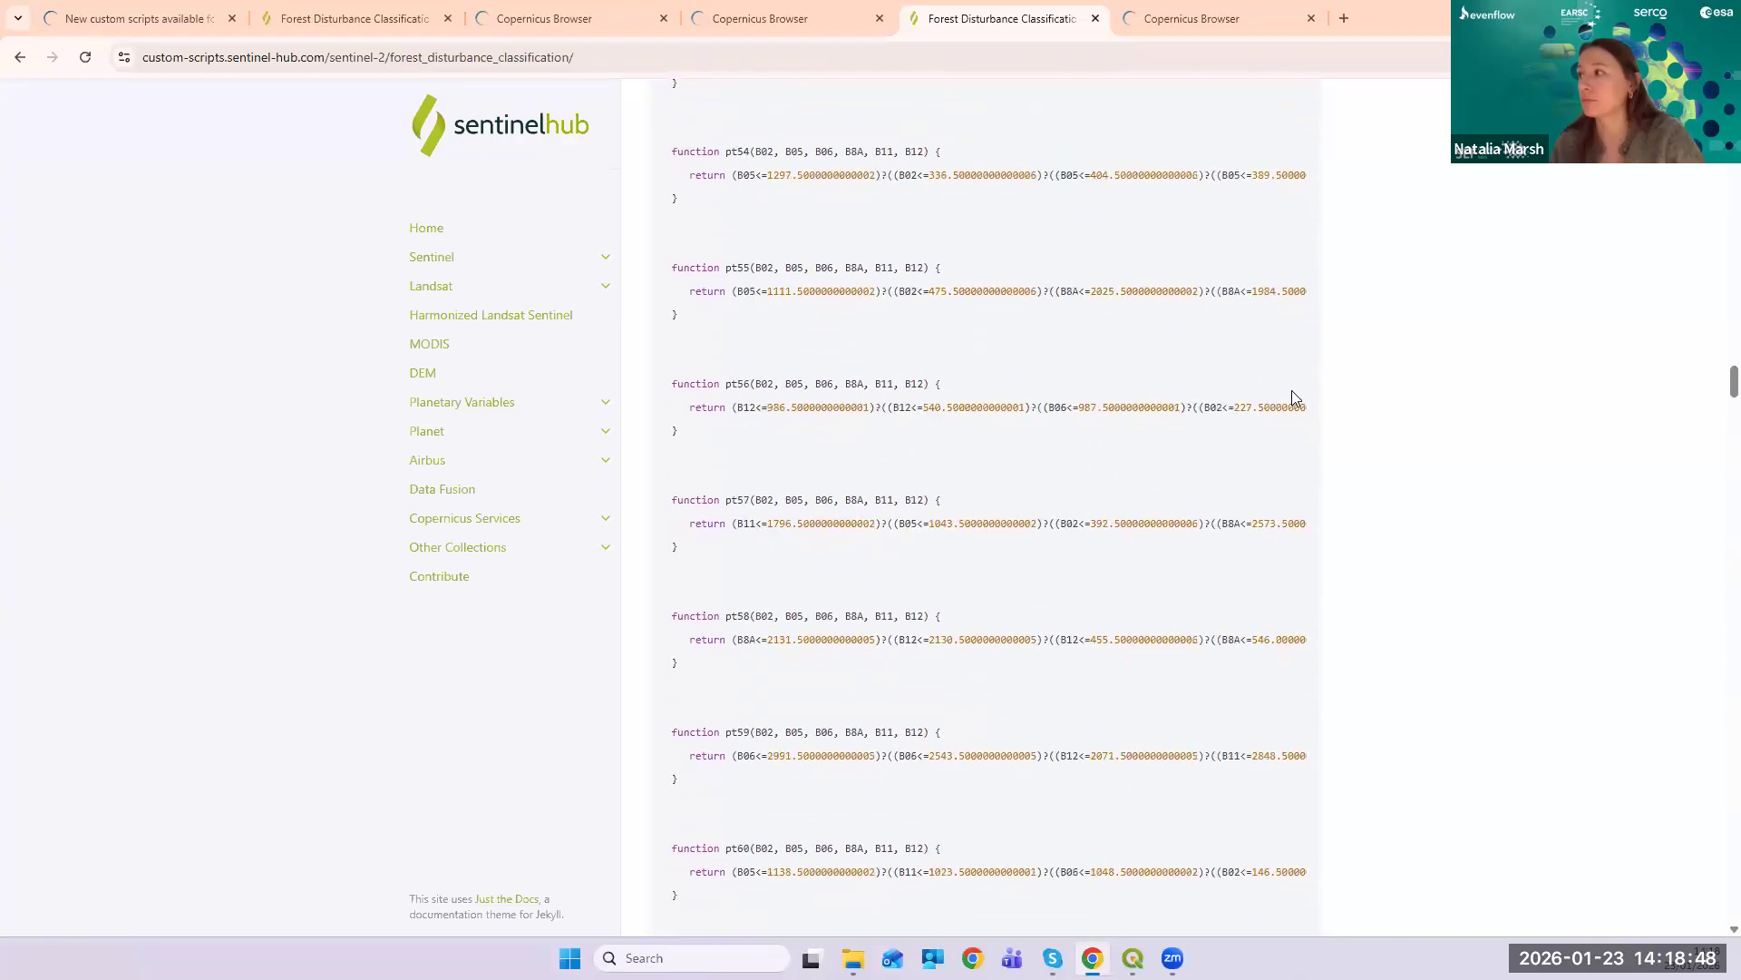
scroll(1229, 471, up, 20)
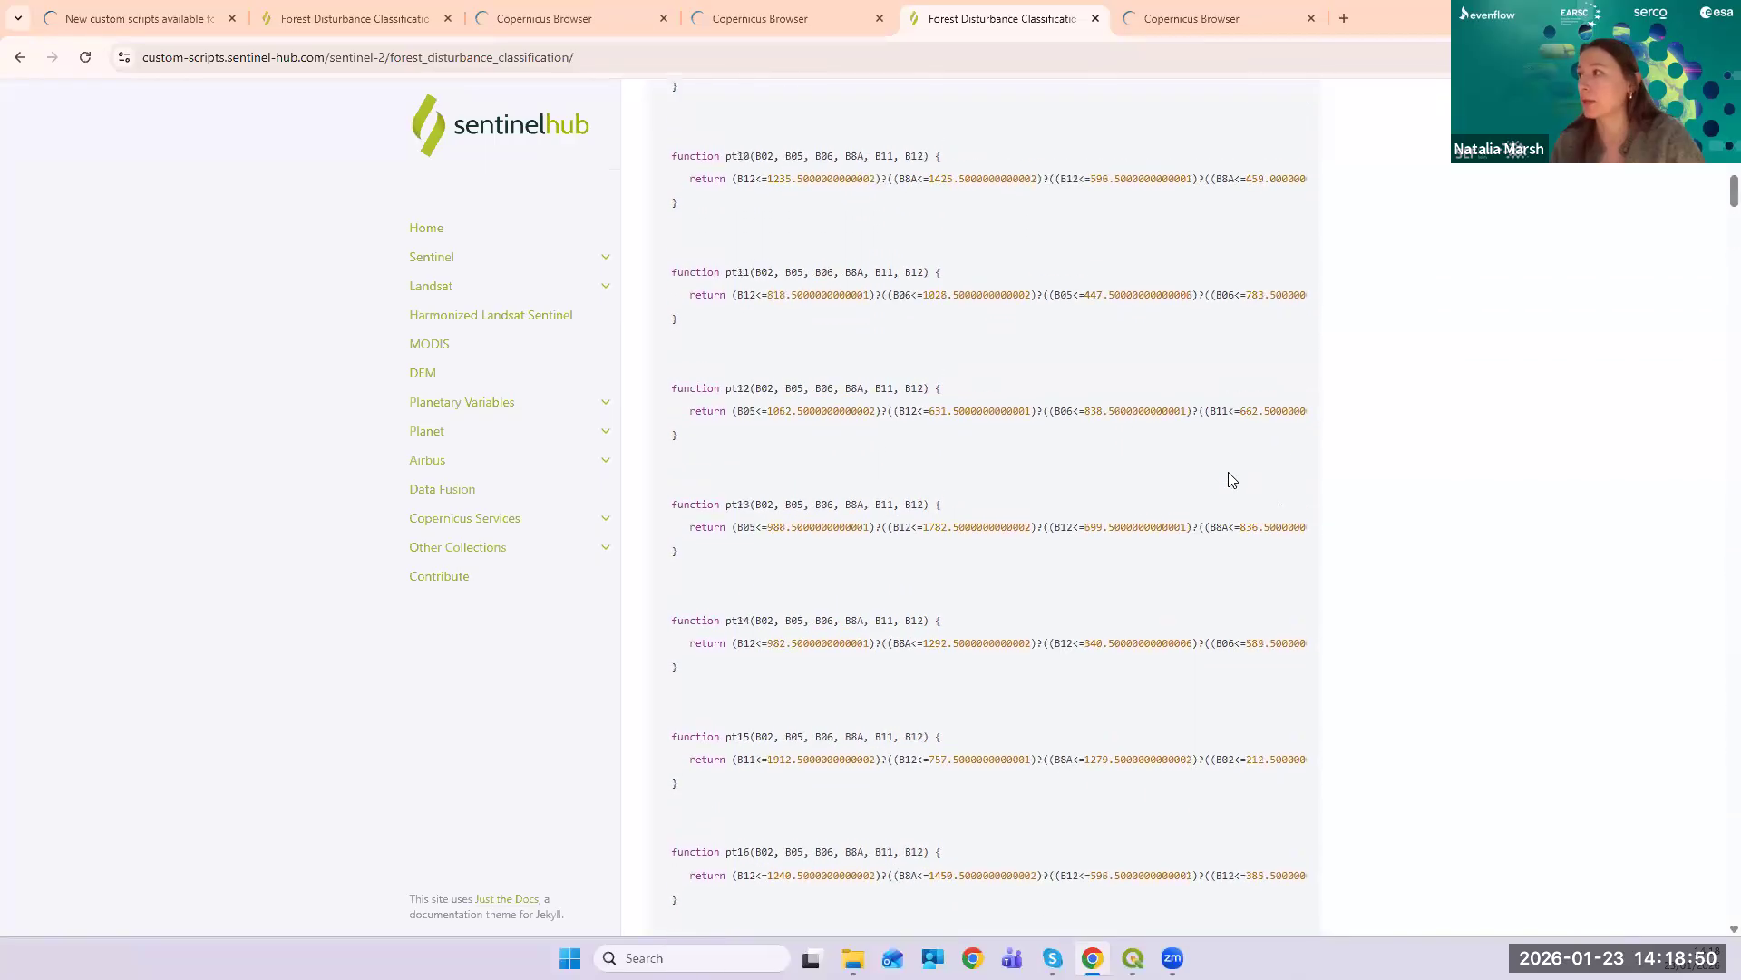
- Copy the Forest Disturbance evalscript and open the Sentinel-2 Custom script editor in the Kłodzko tab
click(1282, 342)
click(771, 18)
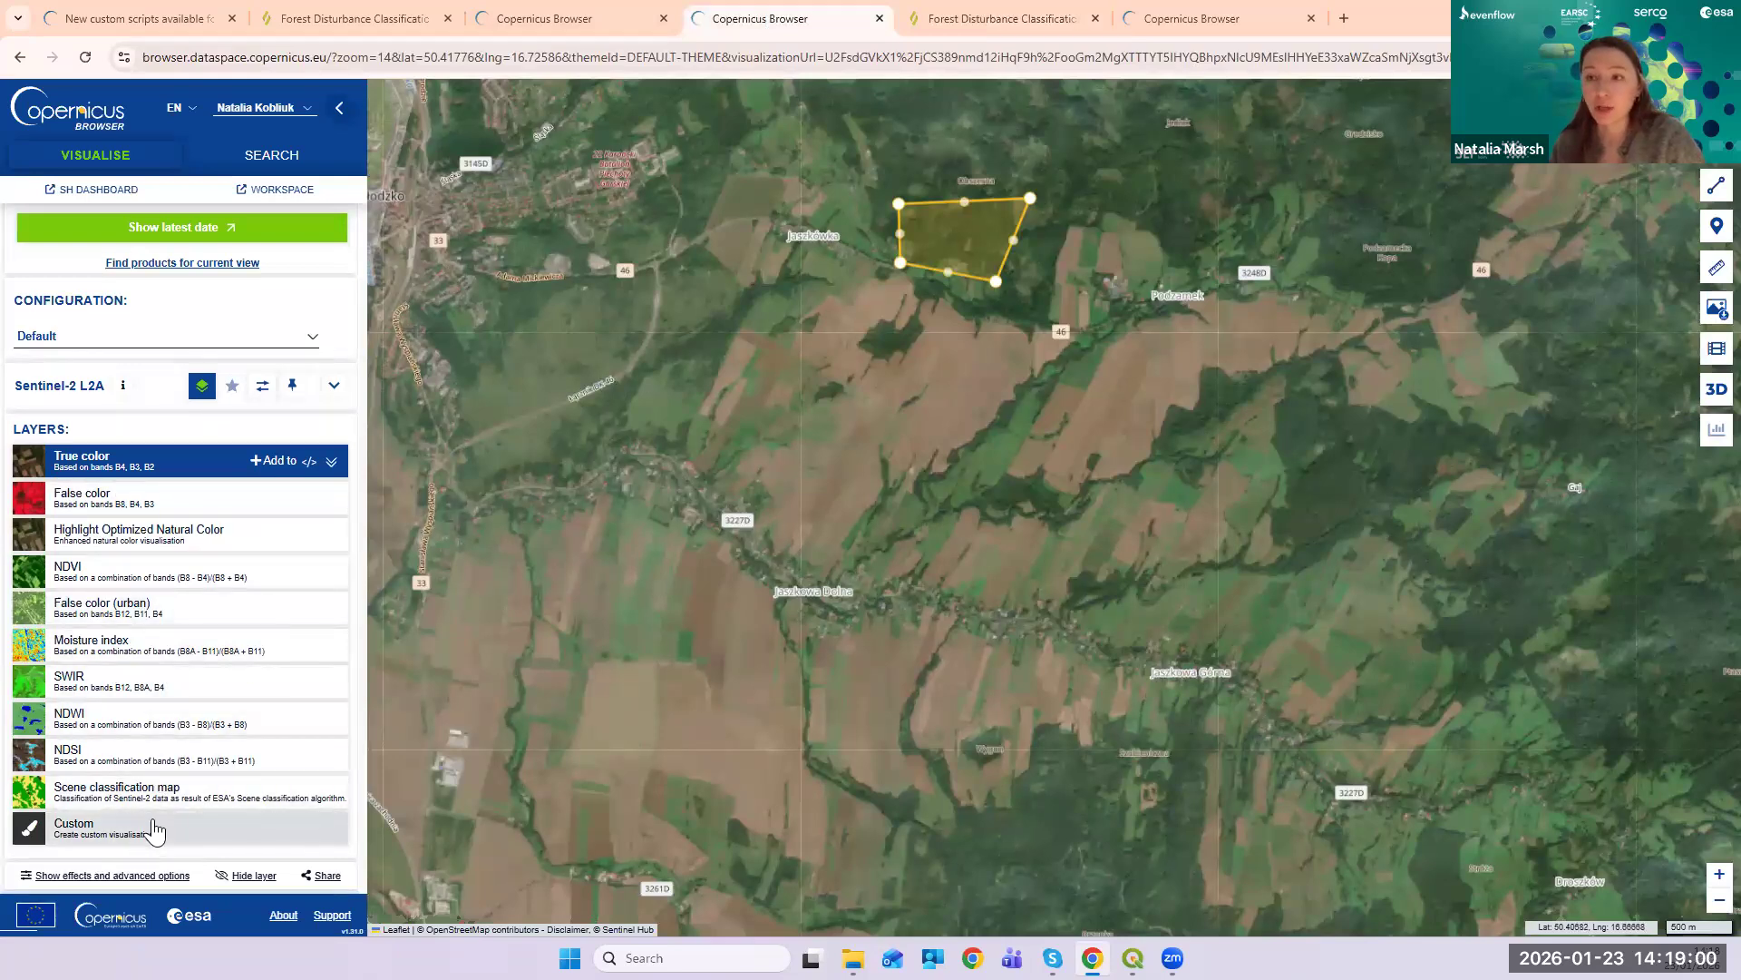
click(82, 839)
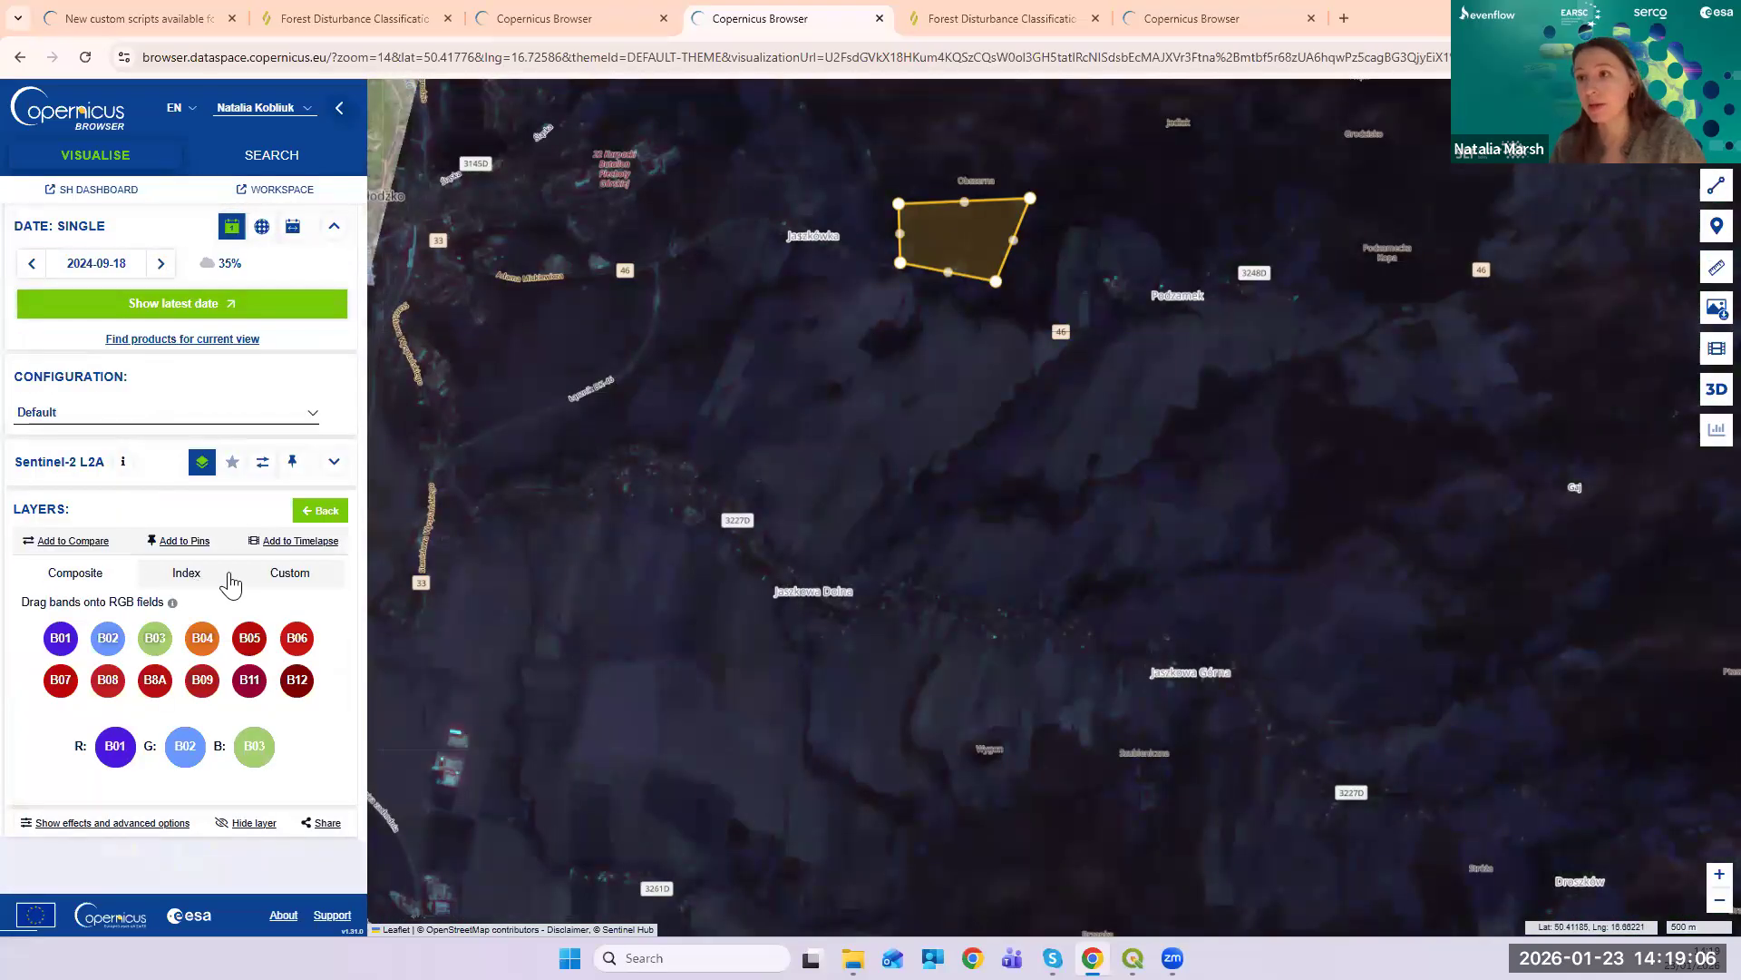
click(281, 574)
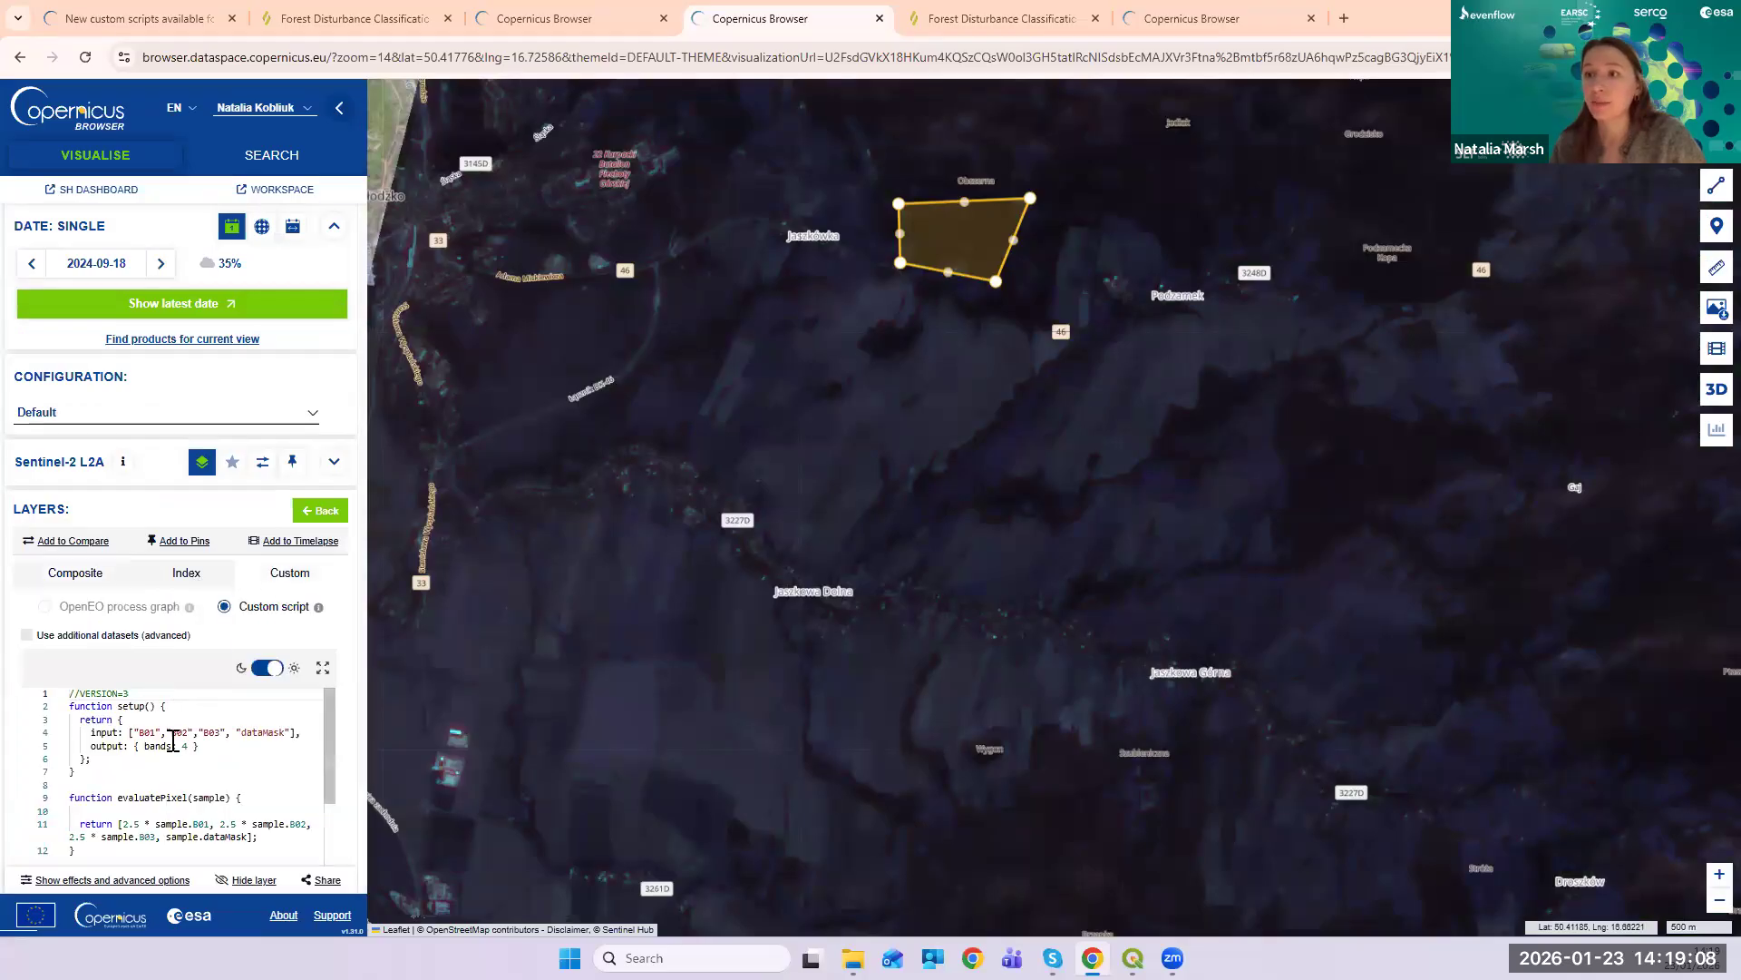
- Replace the default script with the pasted 888-line Forest Disturbance evalscript
click(184, 771)
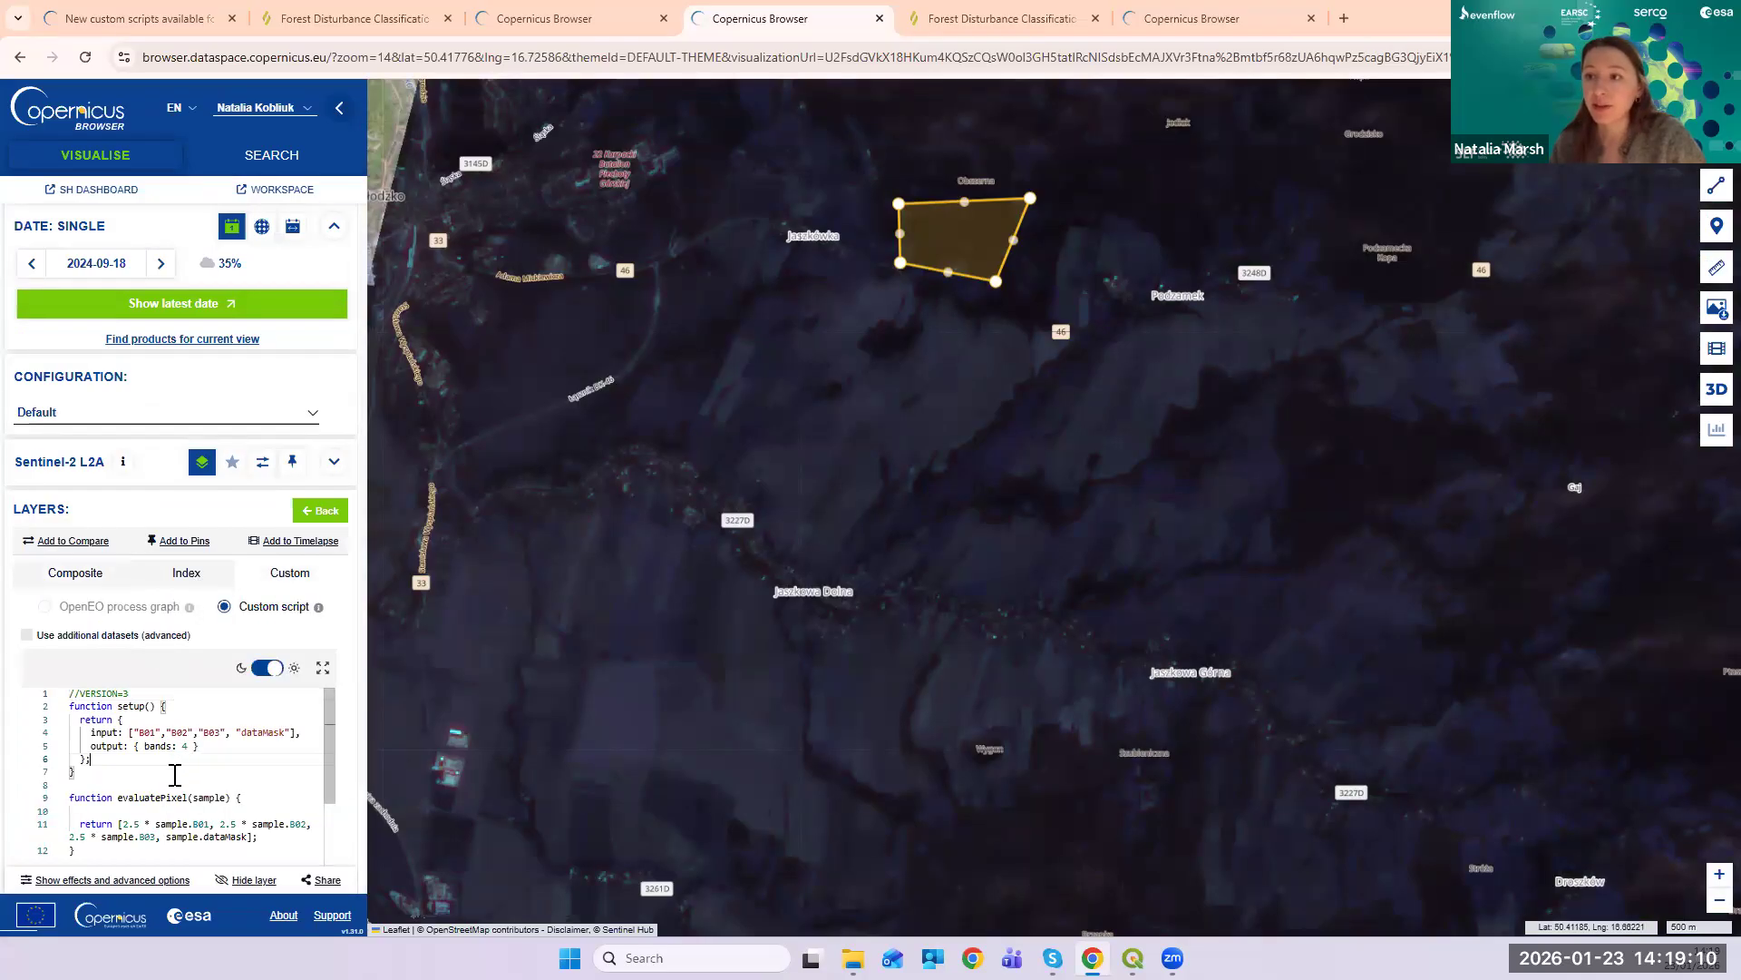
key(Up)
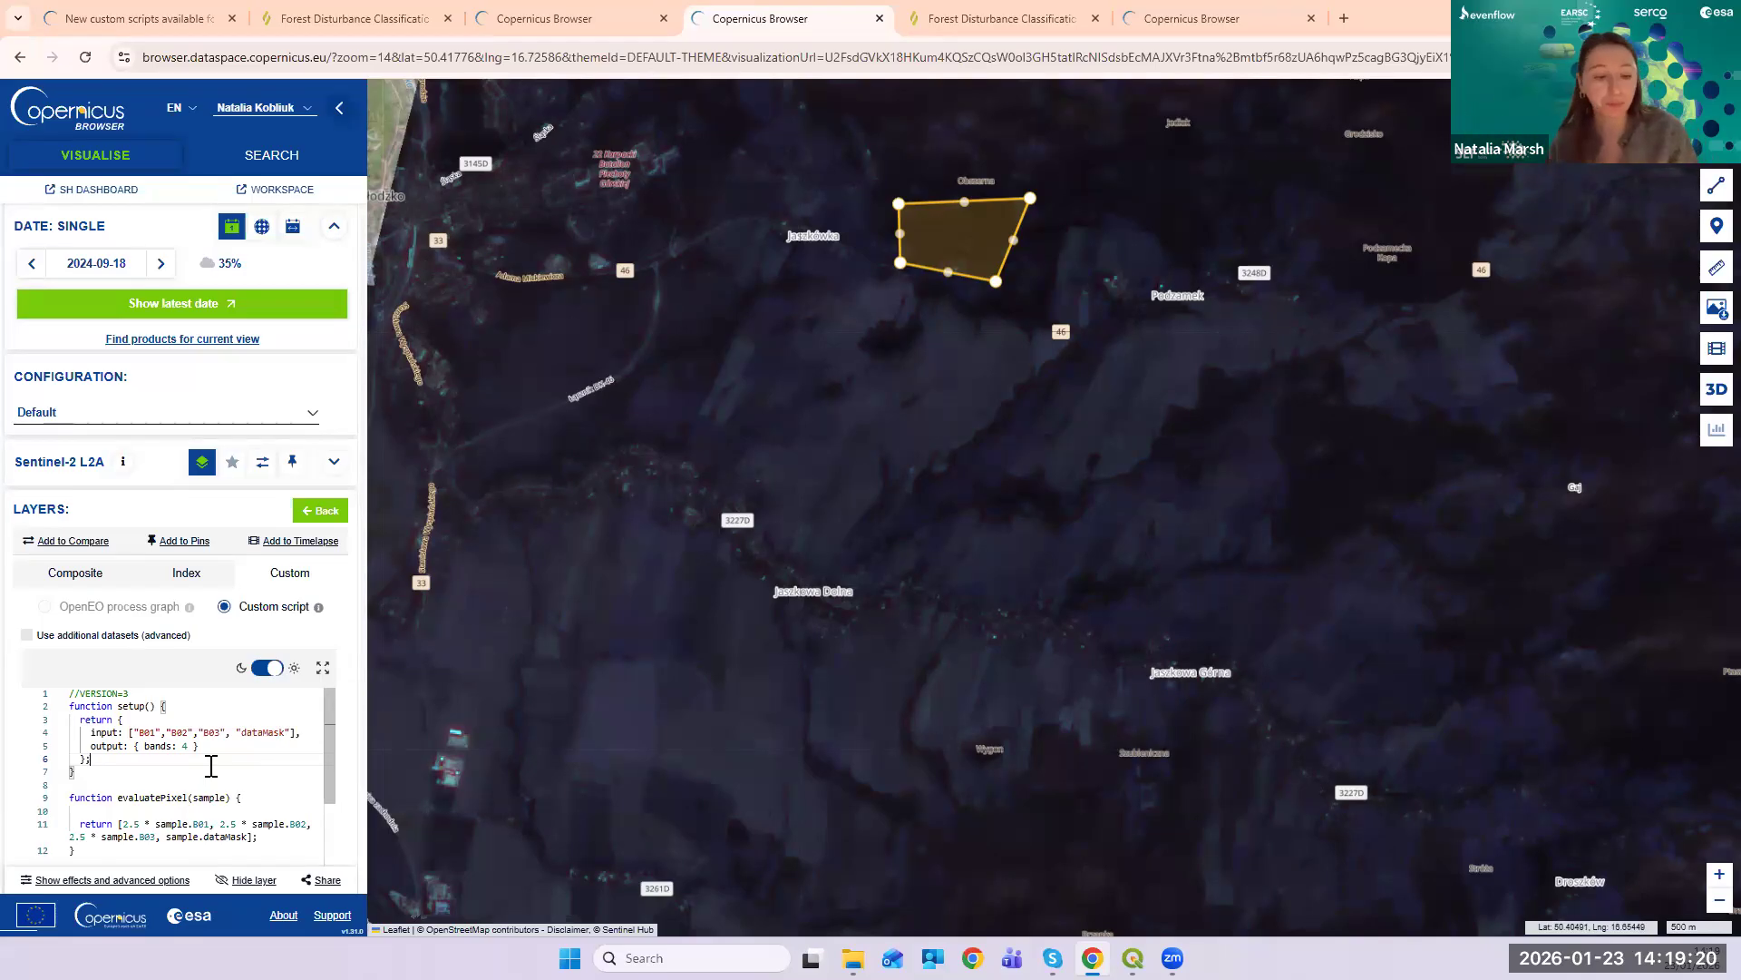
key(ctrl+a)
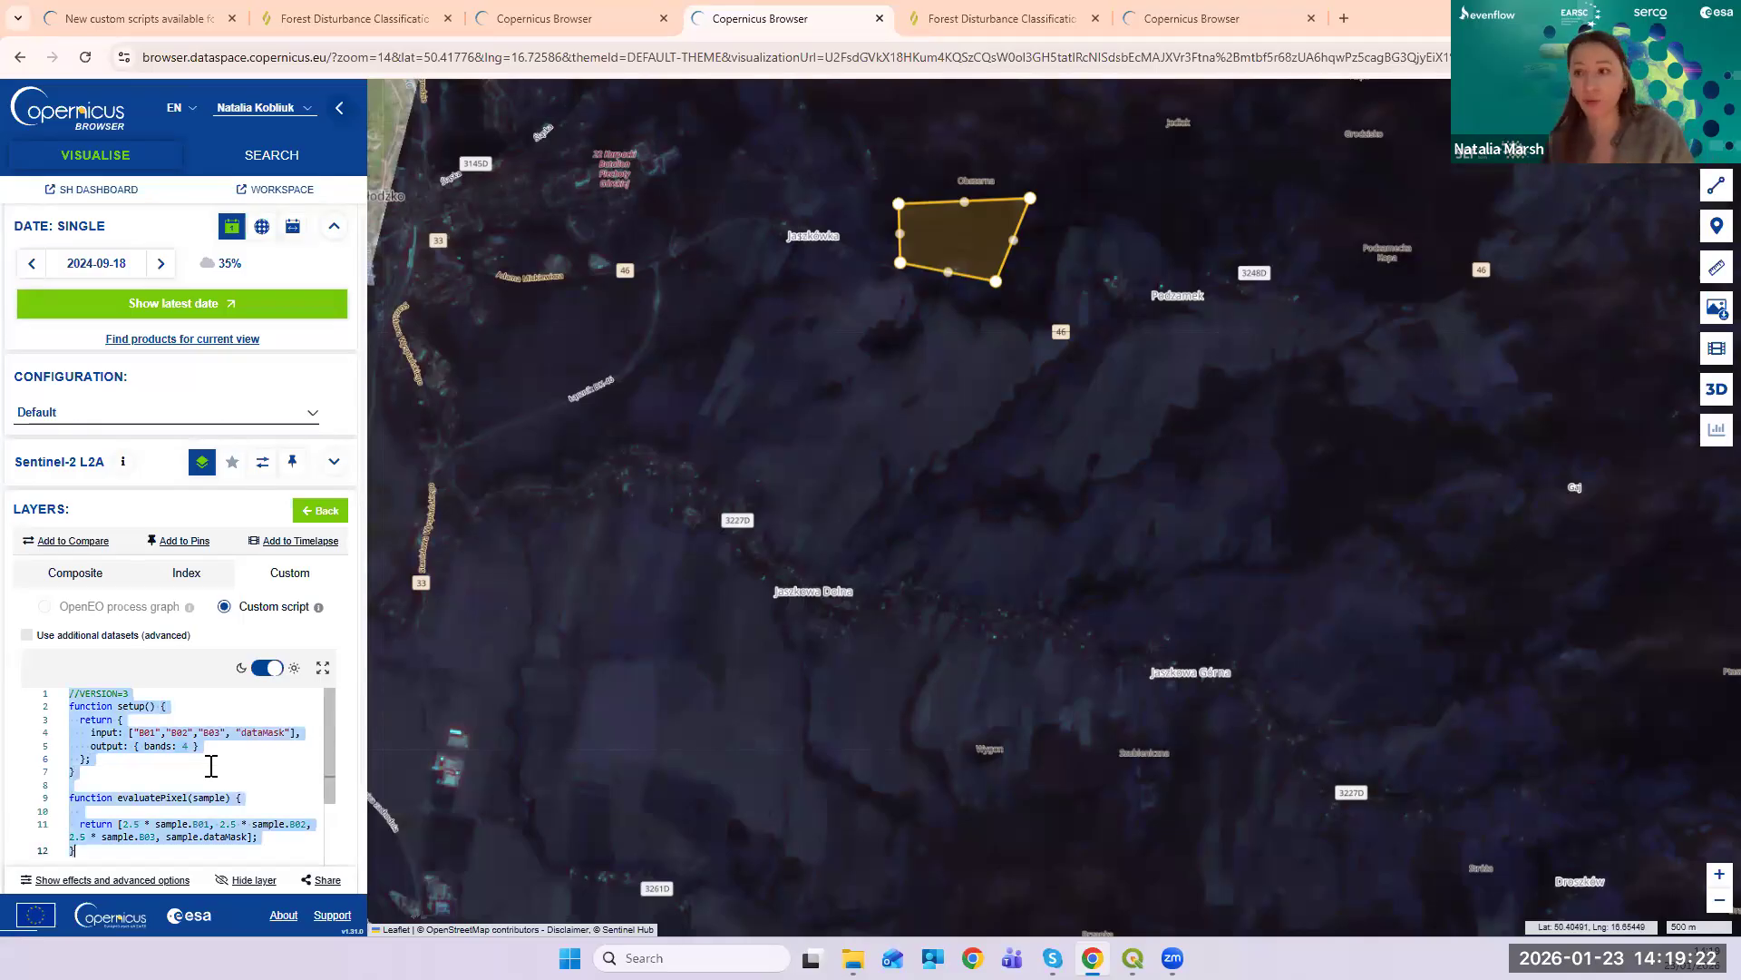
key(BackSpace)
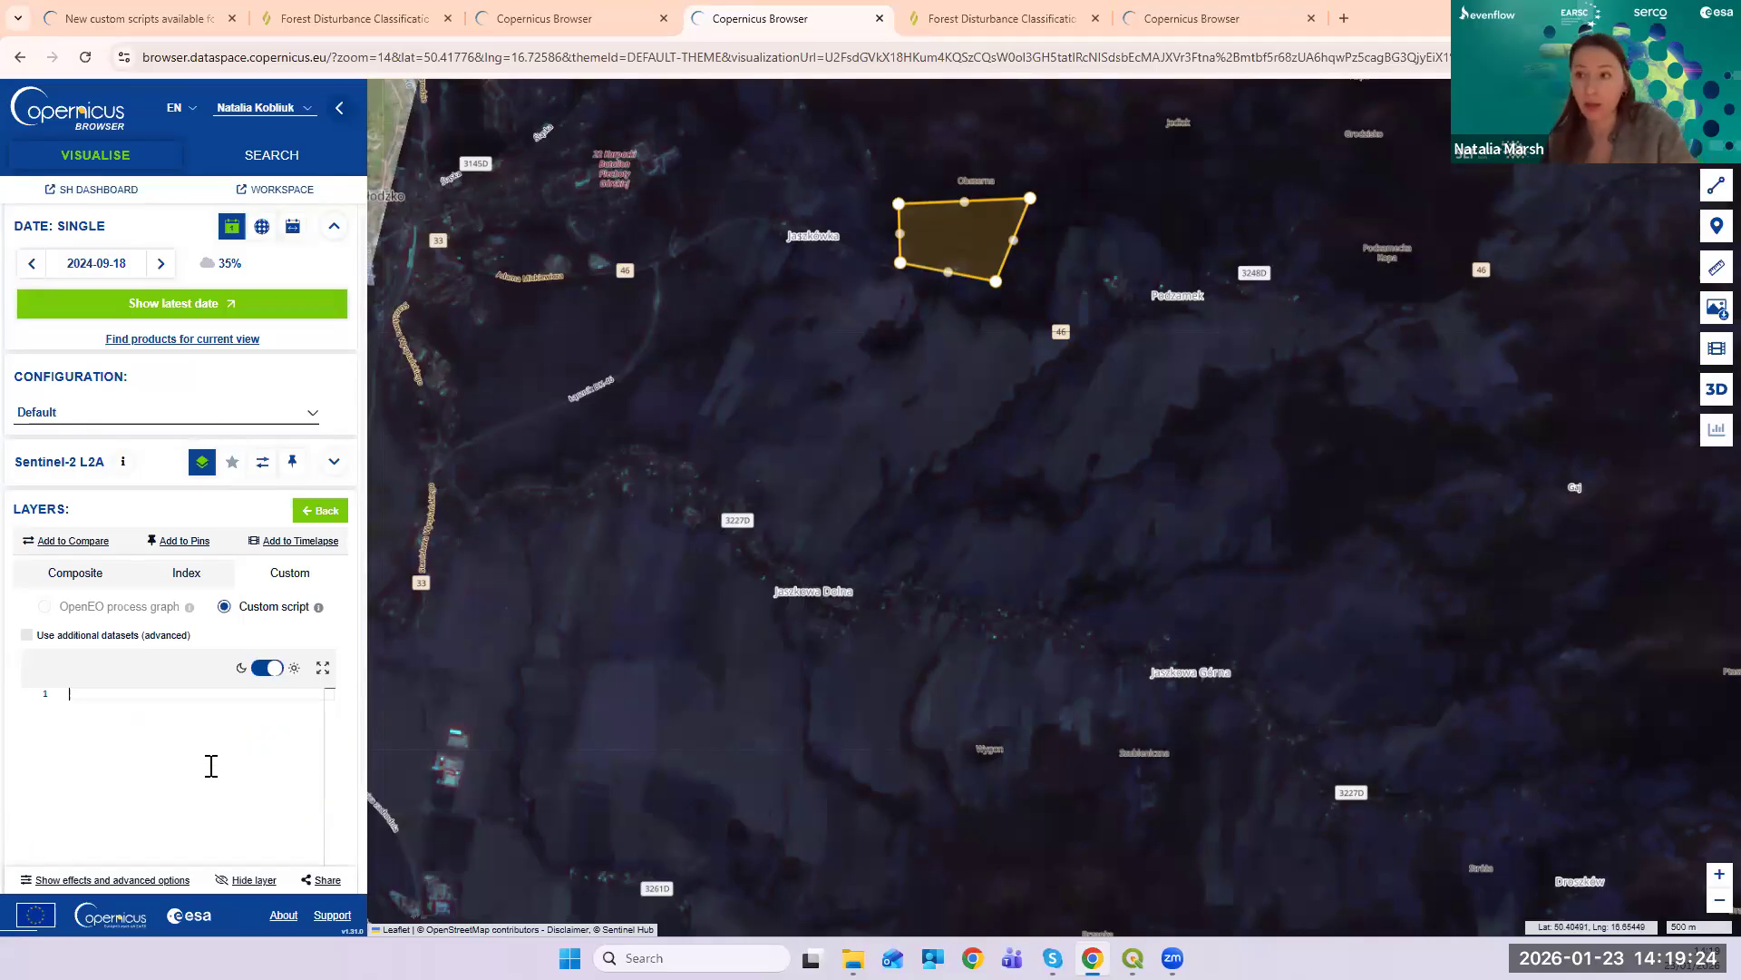
key(ctrl+v)
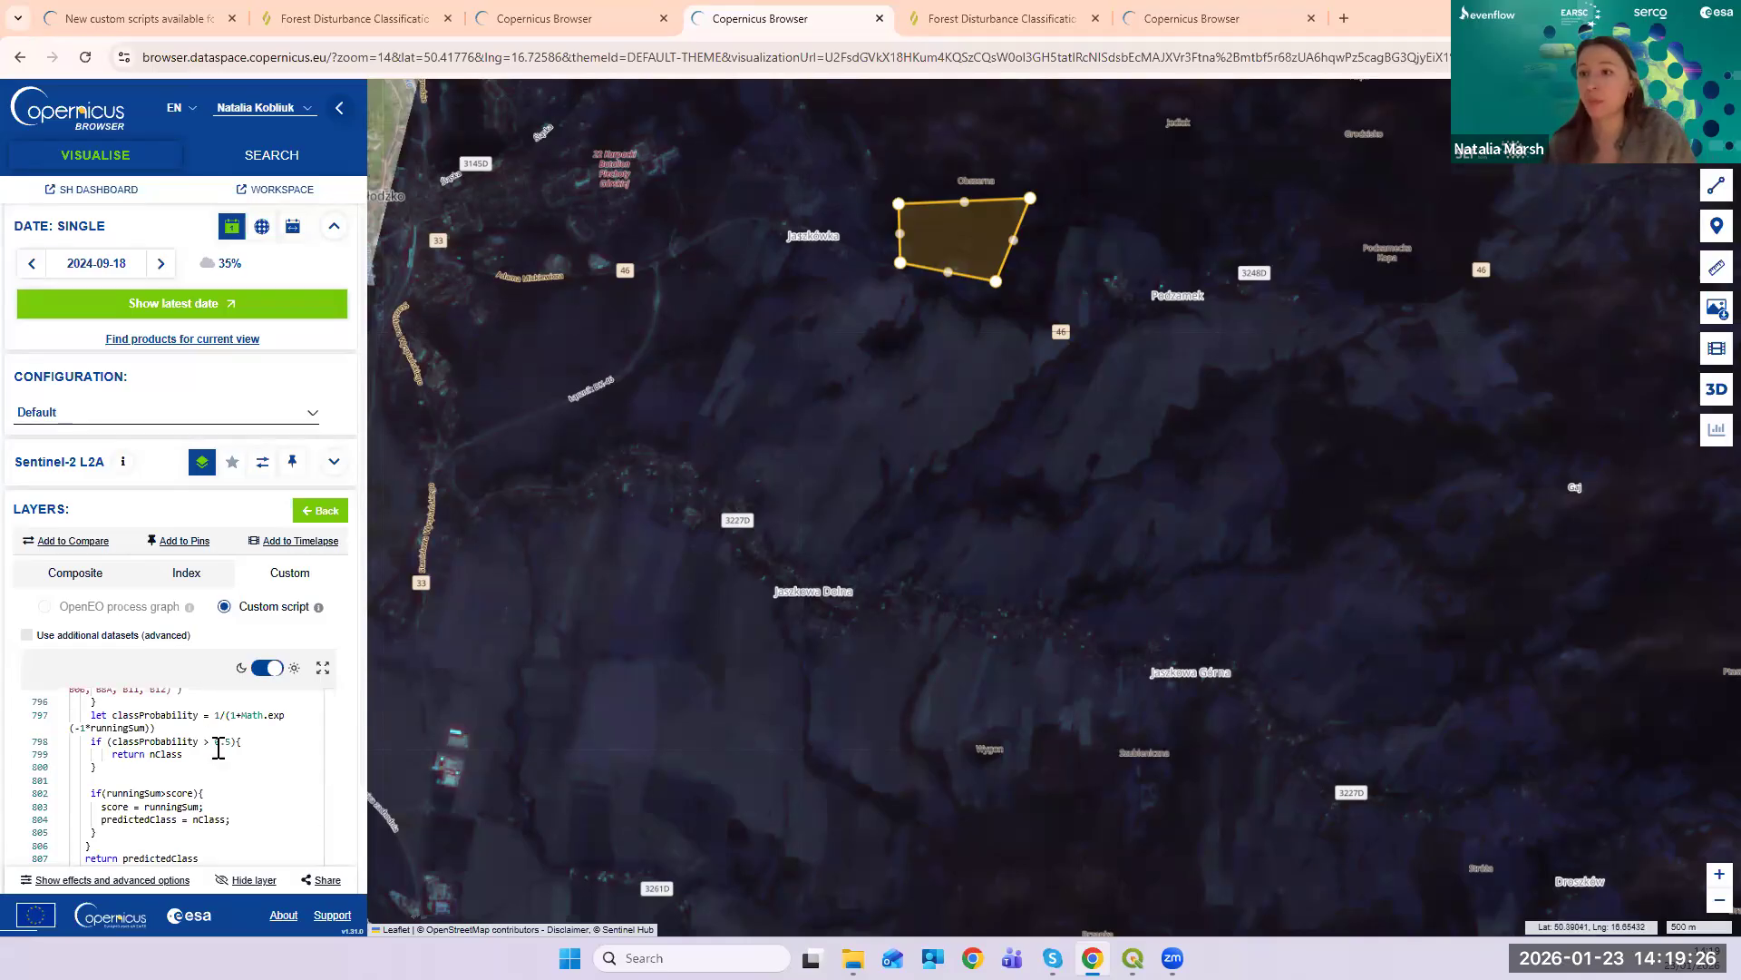
scroll(227, 739, down, 5)
scroll(232, 745, down, 2)
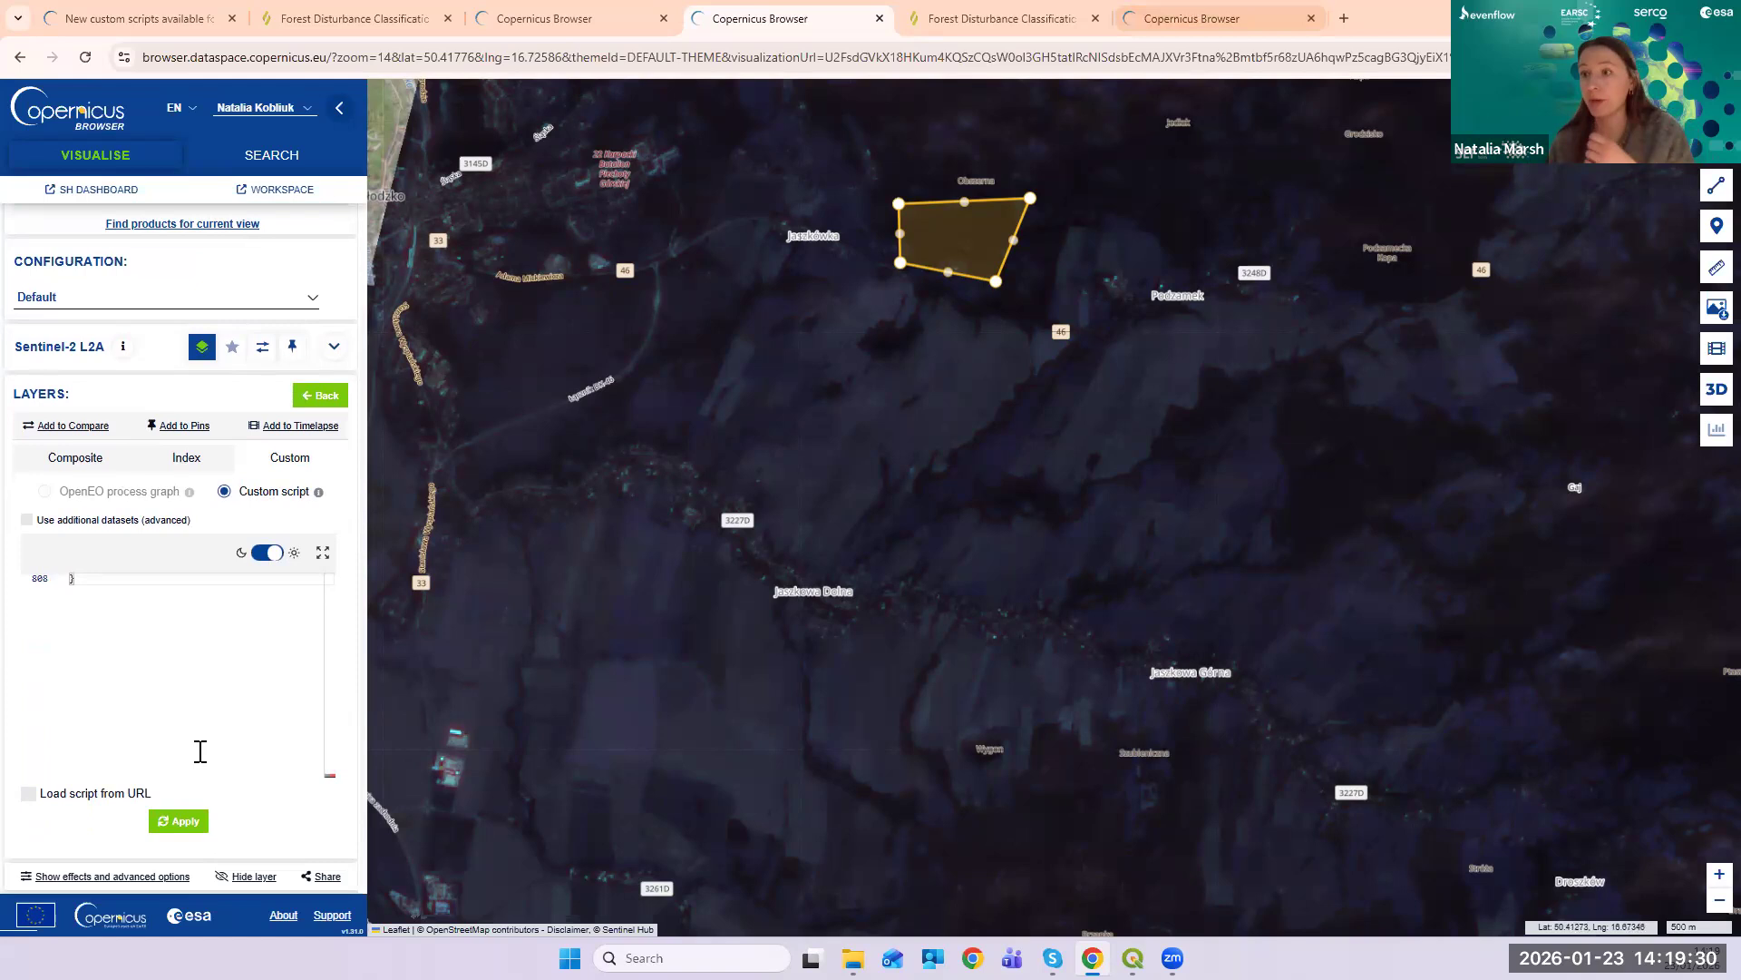
- Apply the pasted Forest Disturbance script to re-render the map
click(178, 821)
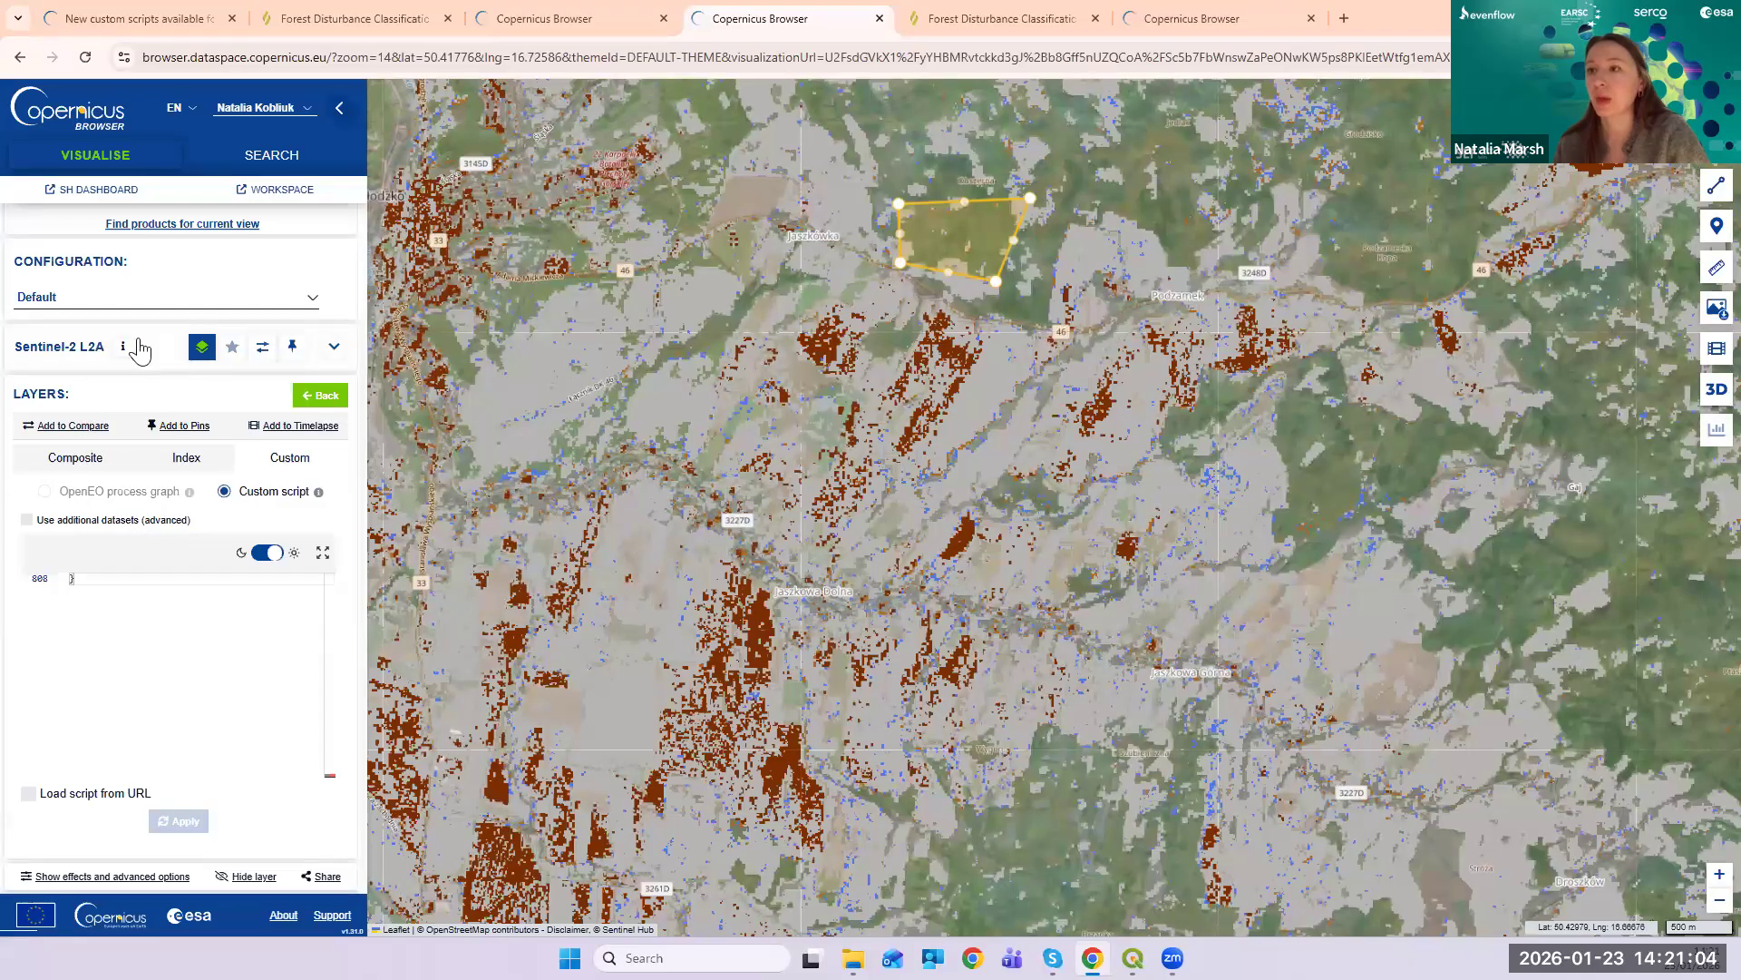
- Close the script editor and display the NDVI layer on the map
click(317, 396)
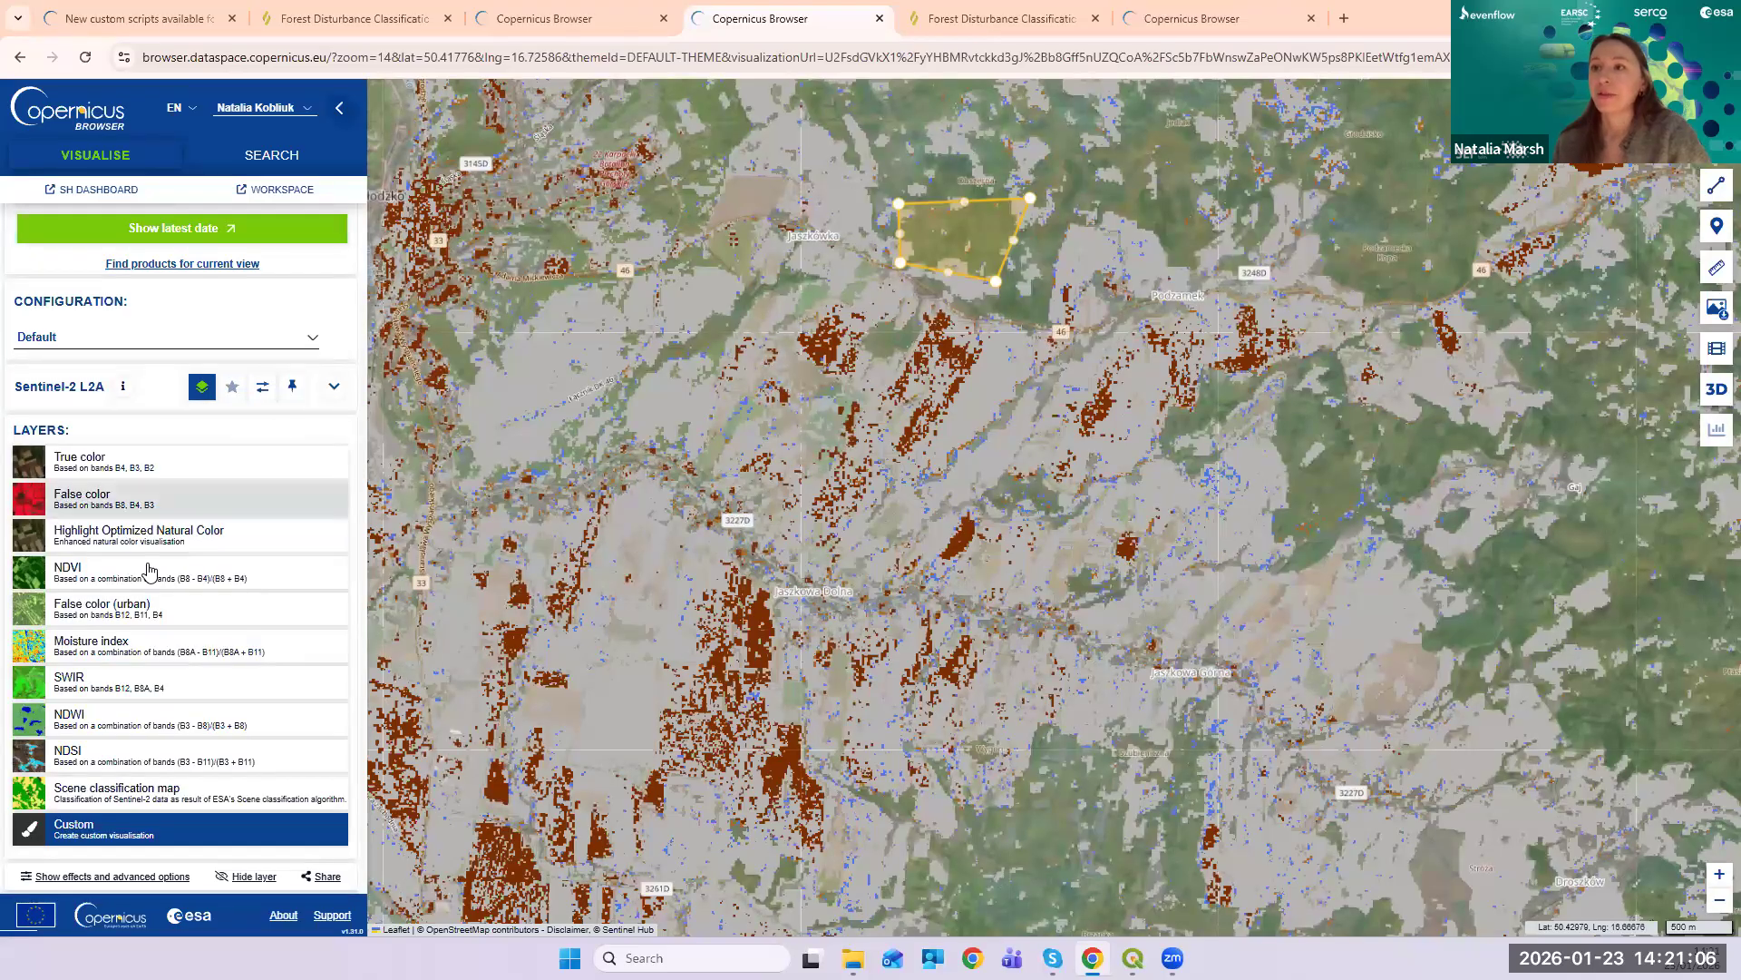
click(178, 561)
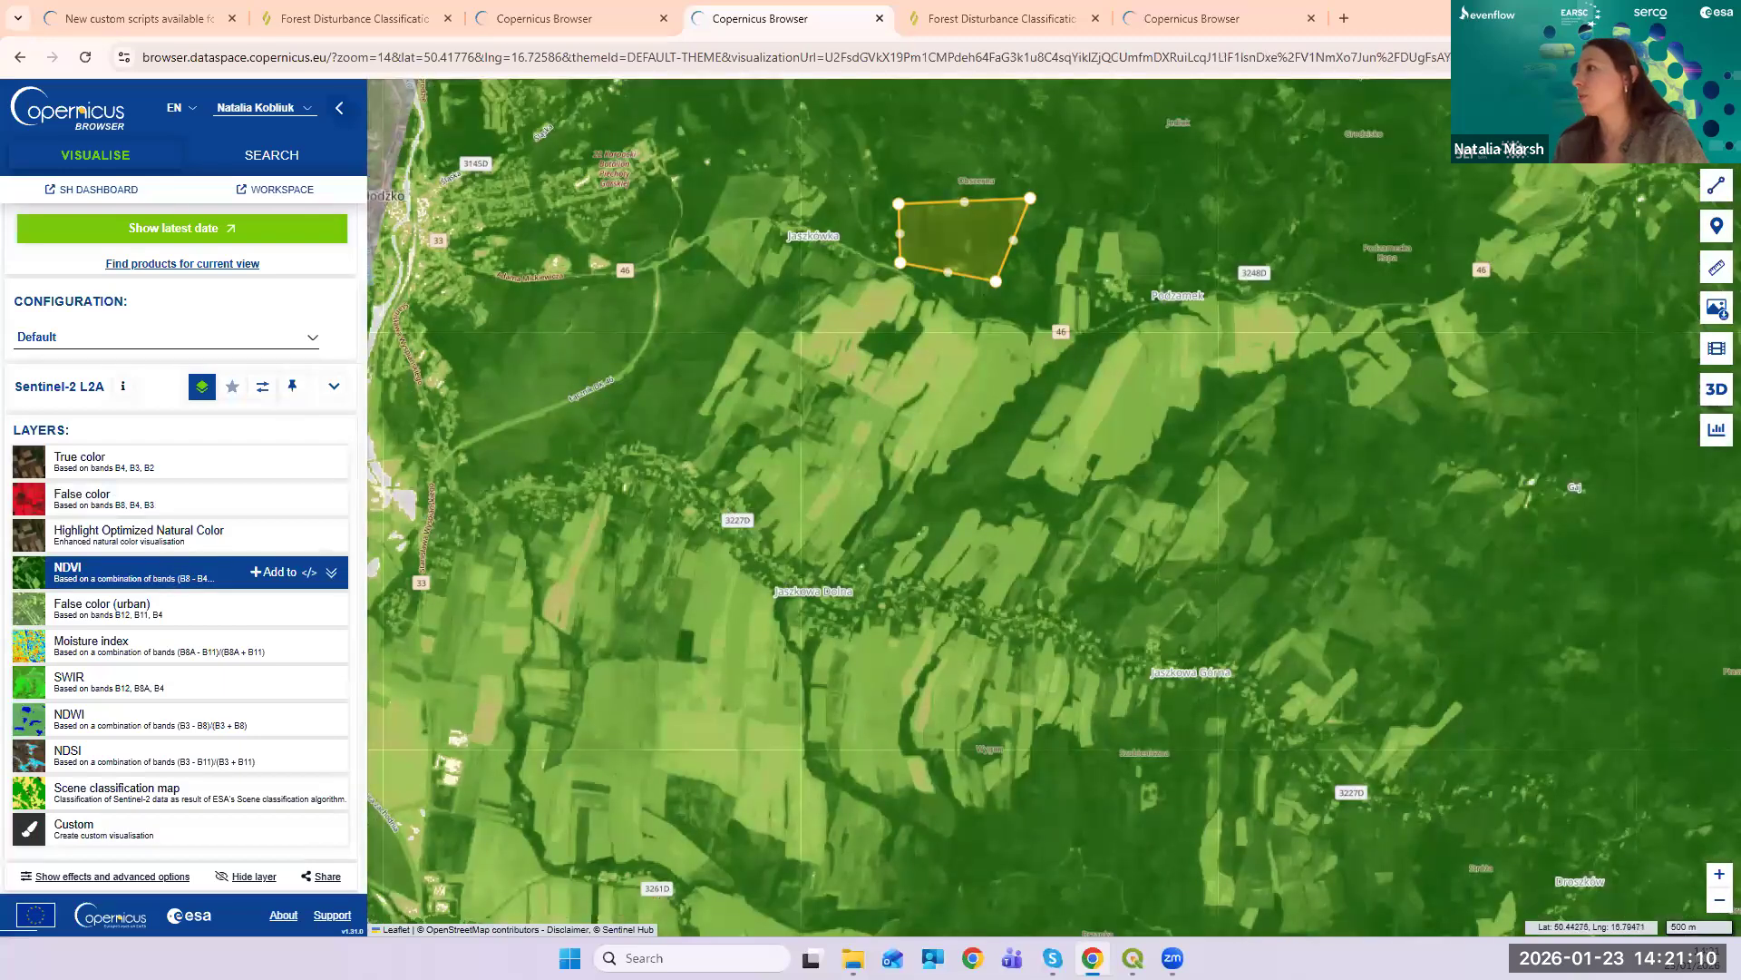
scroll(1118, 485, down, 1)
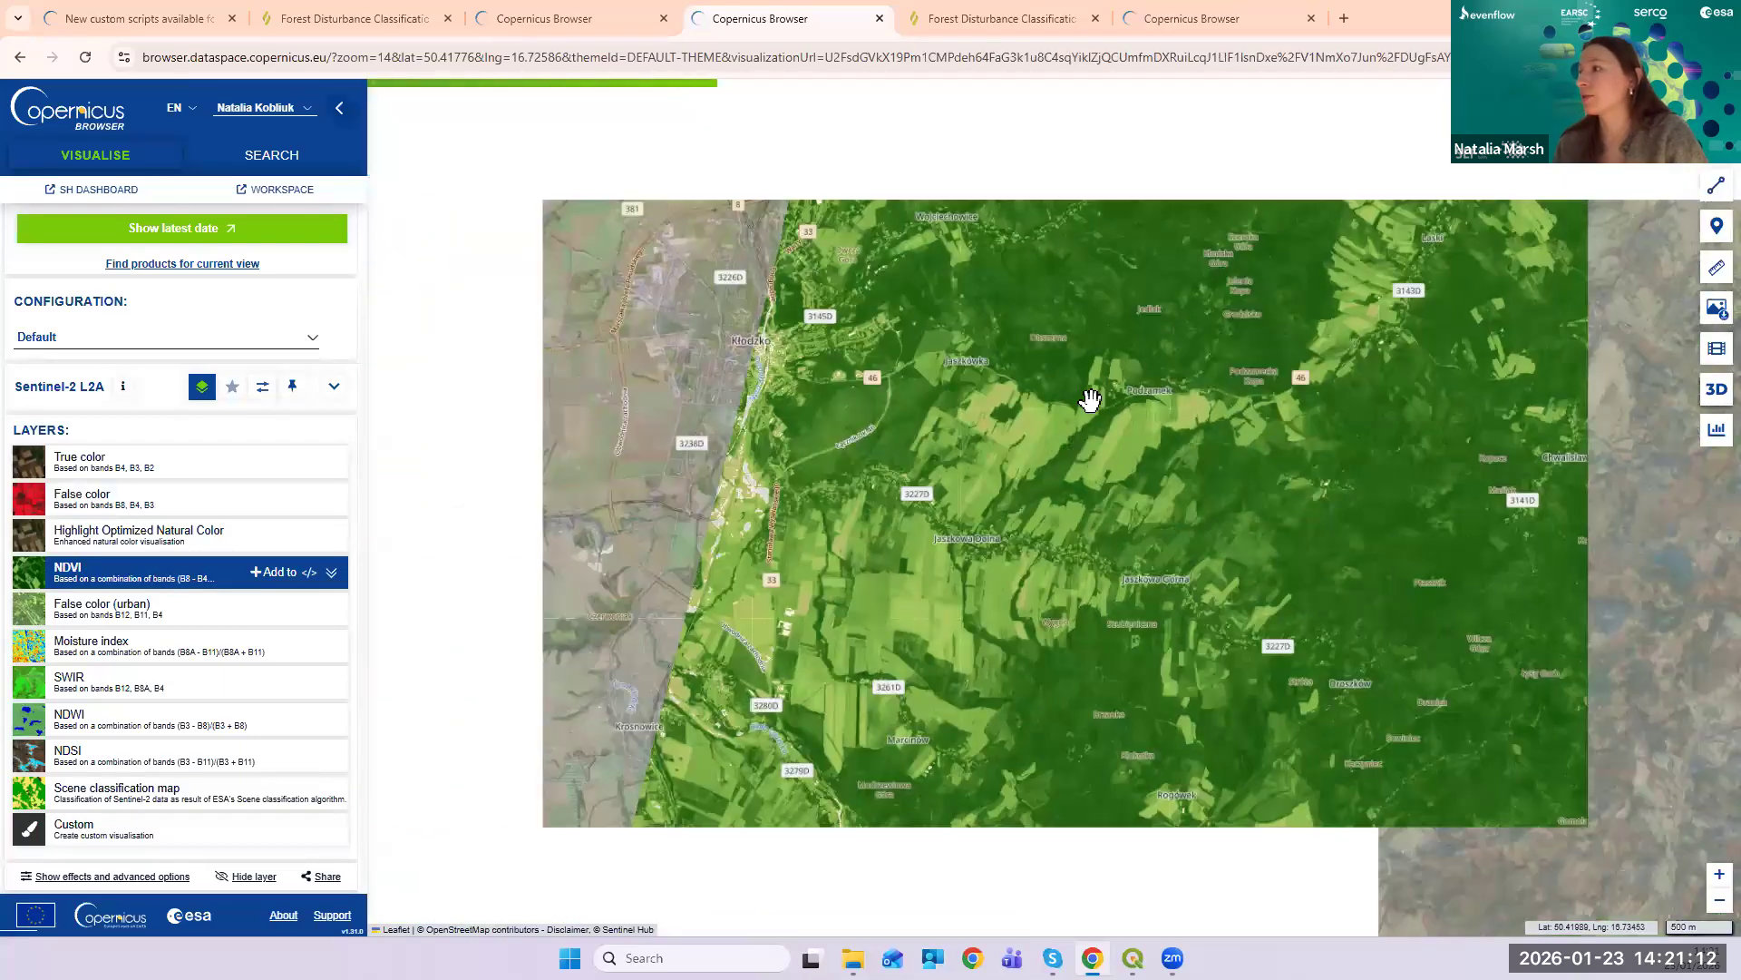
scroll(1377, 378, up, 1)
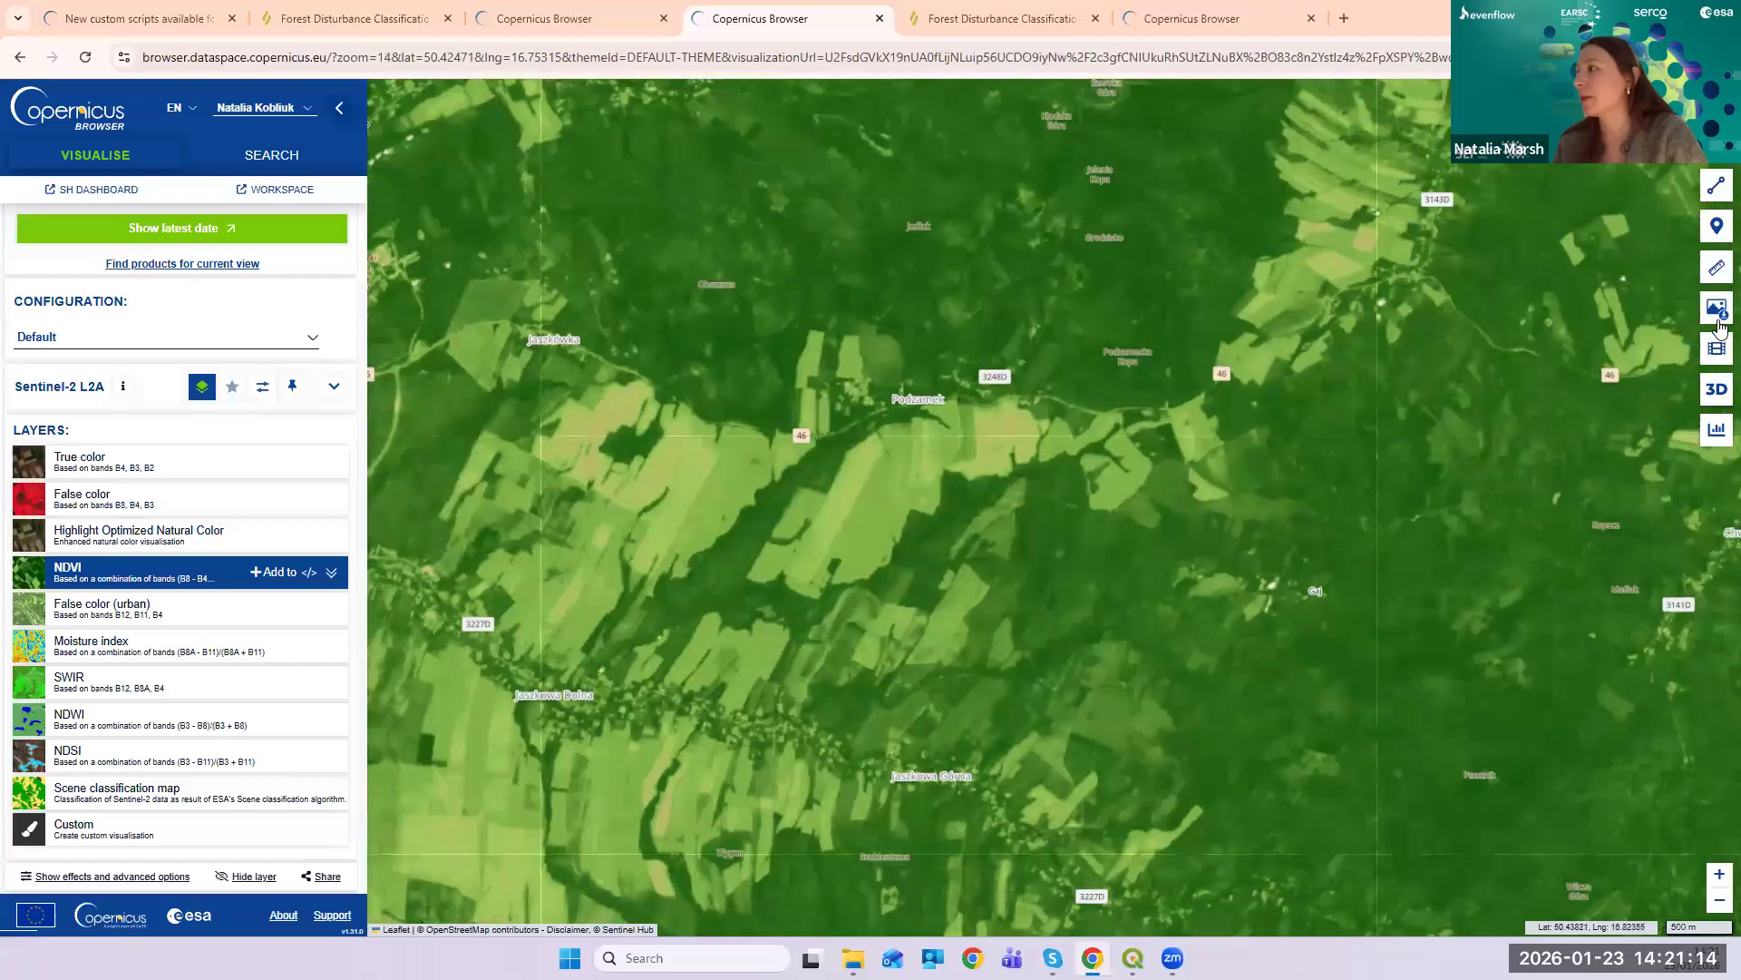
- Create a timelapse for the outlined area and set the start year to 2023
click(1717, 350)
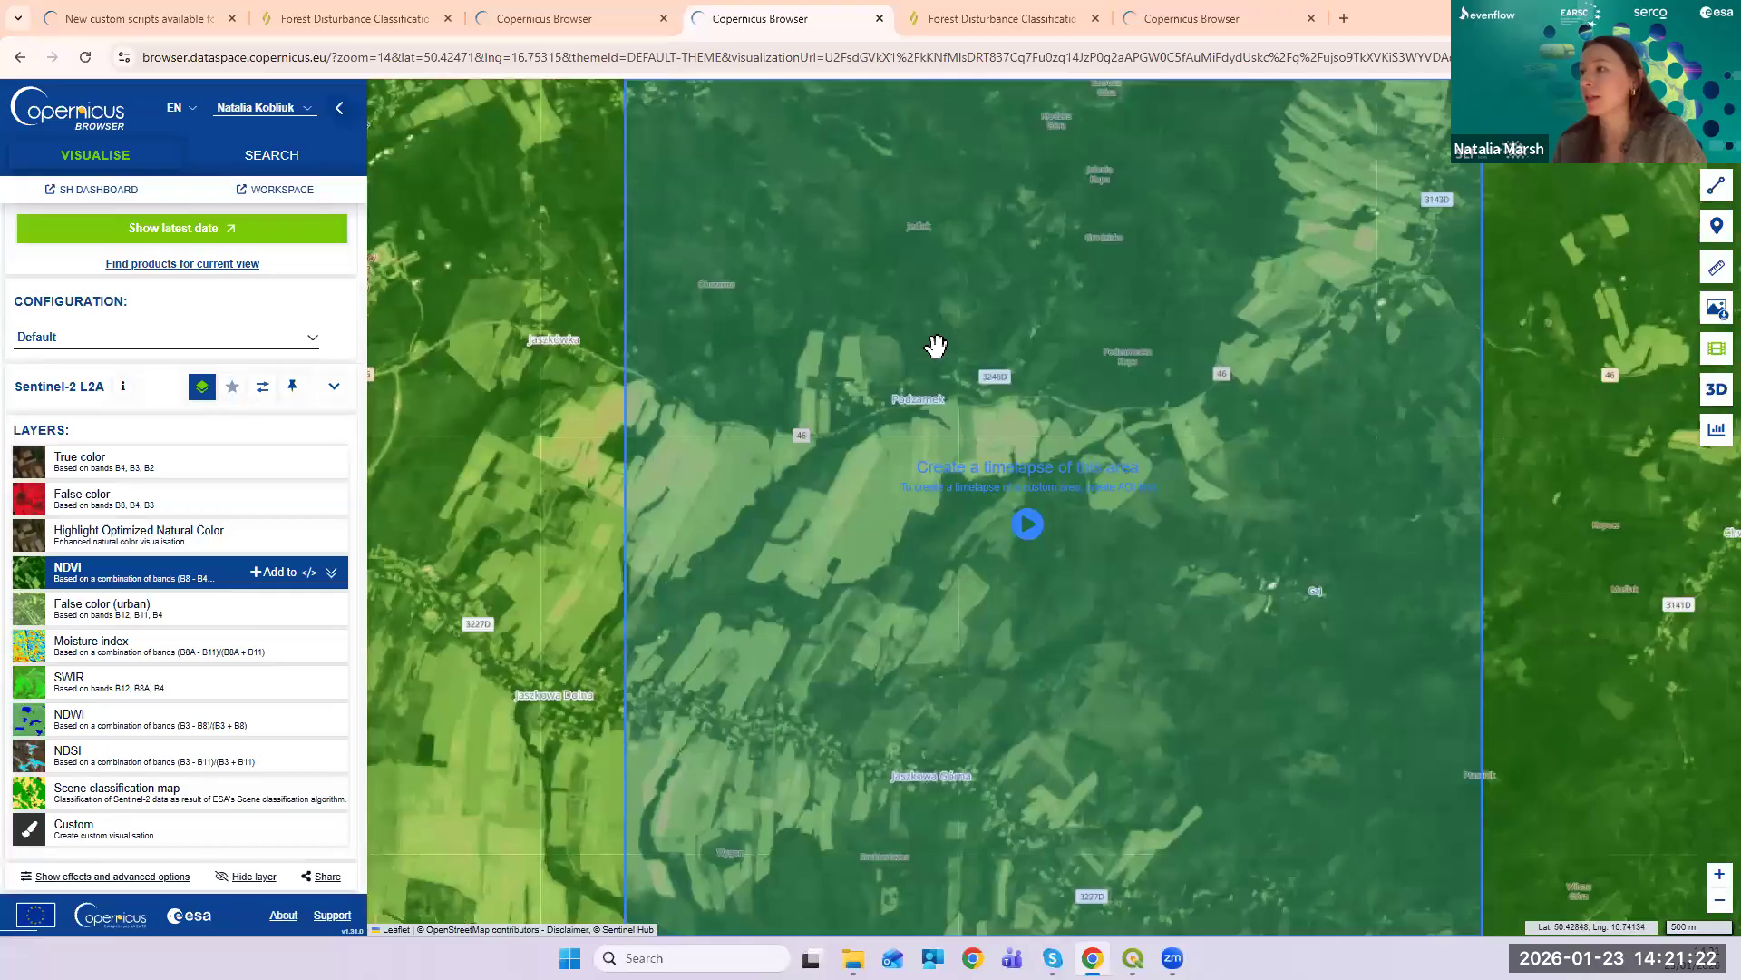
click(1030, 525)
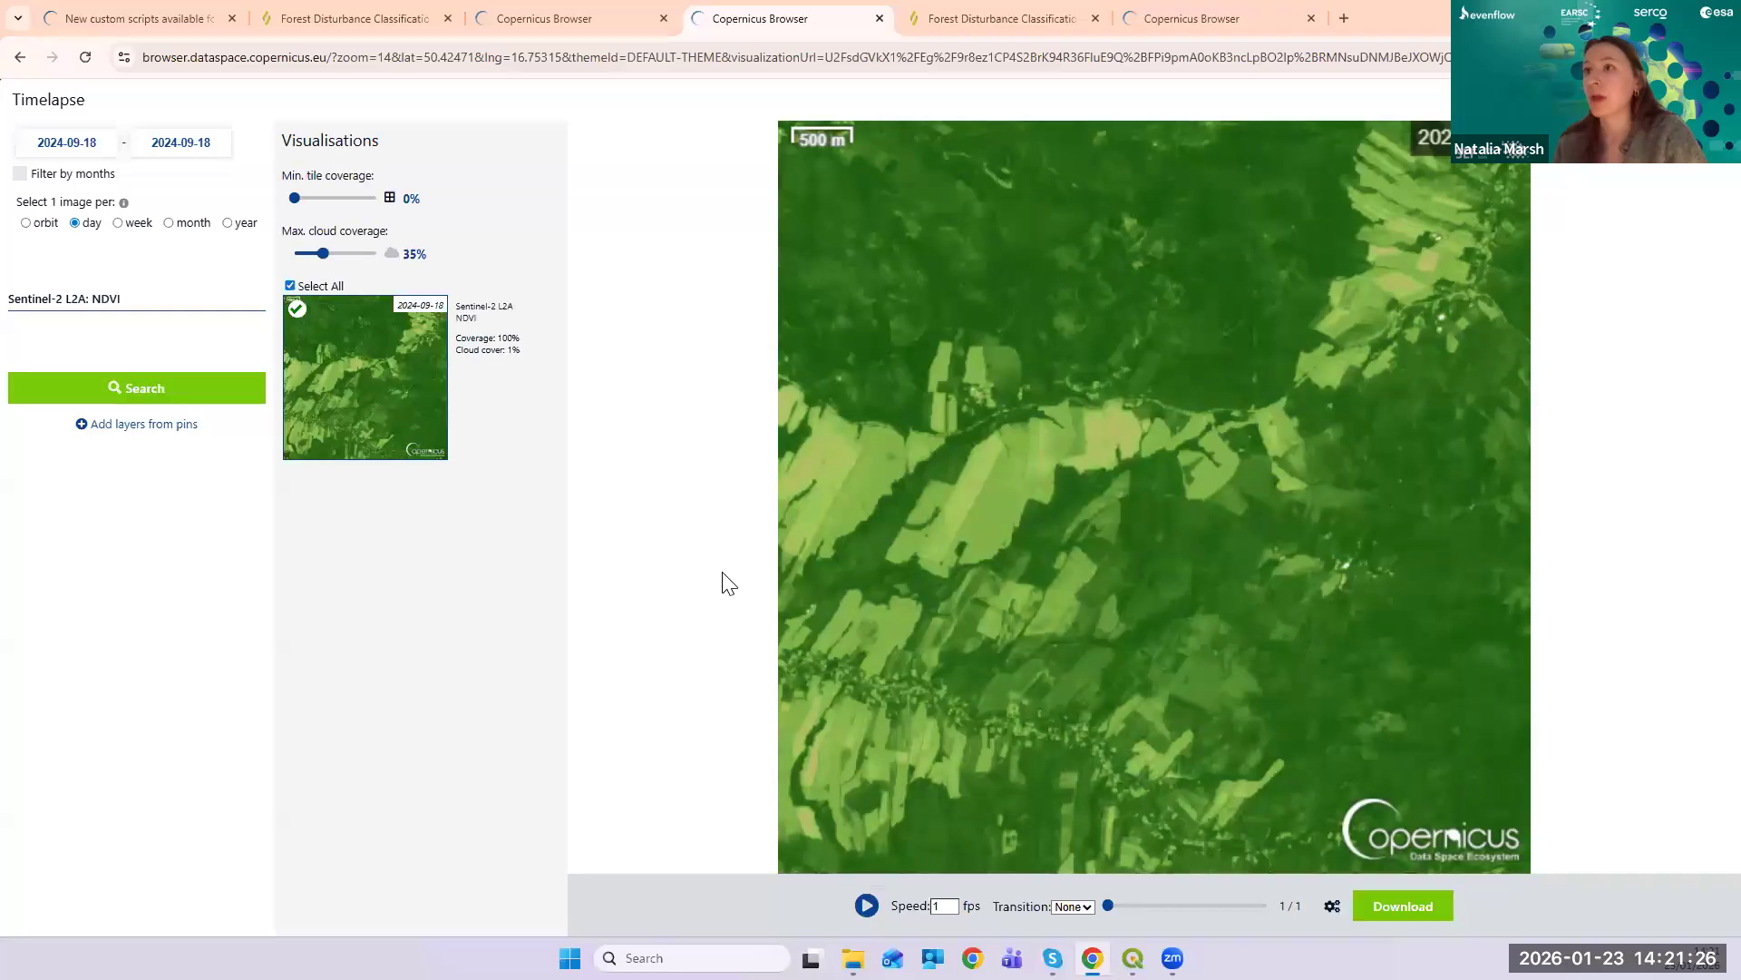
click(79, 148)
click(211, 194)
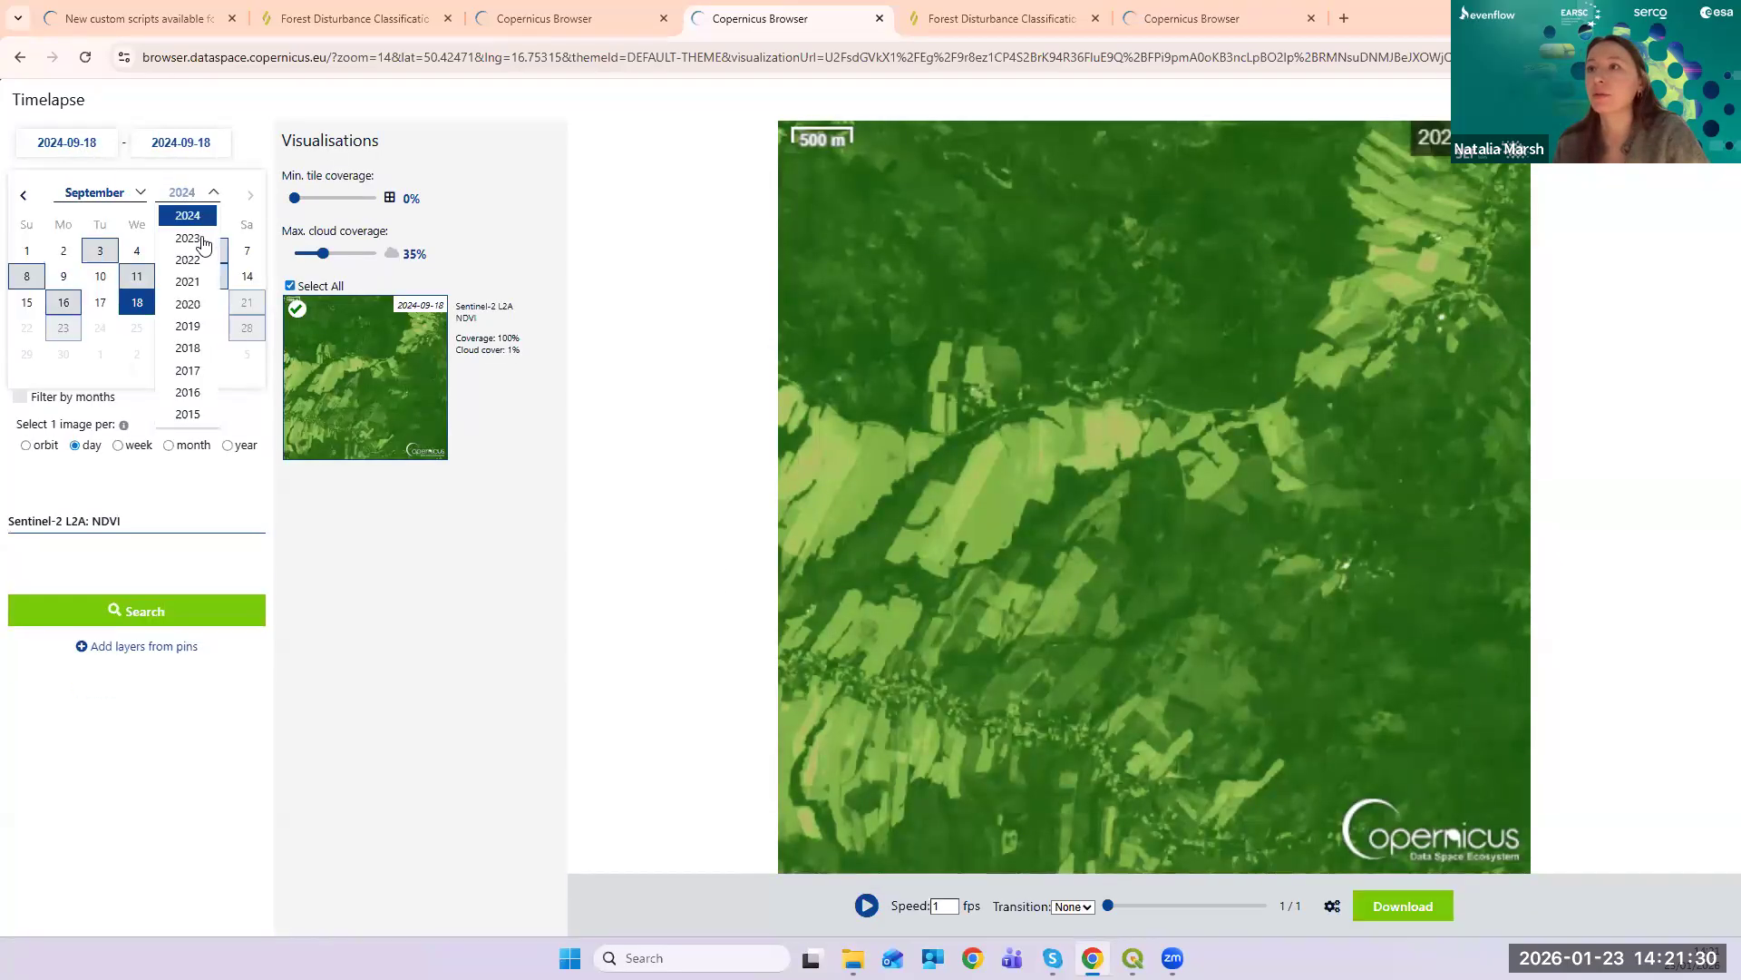
click(187, 238)
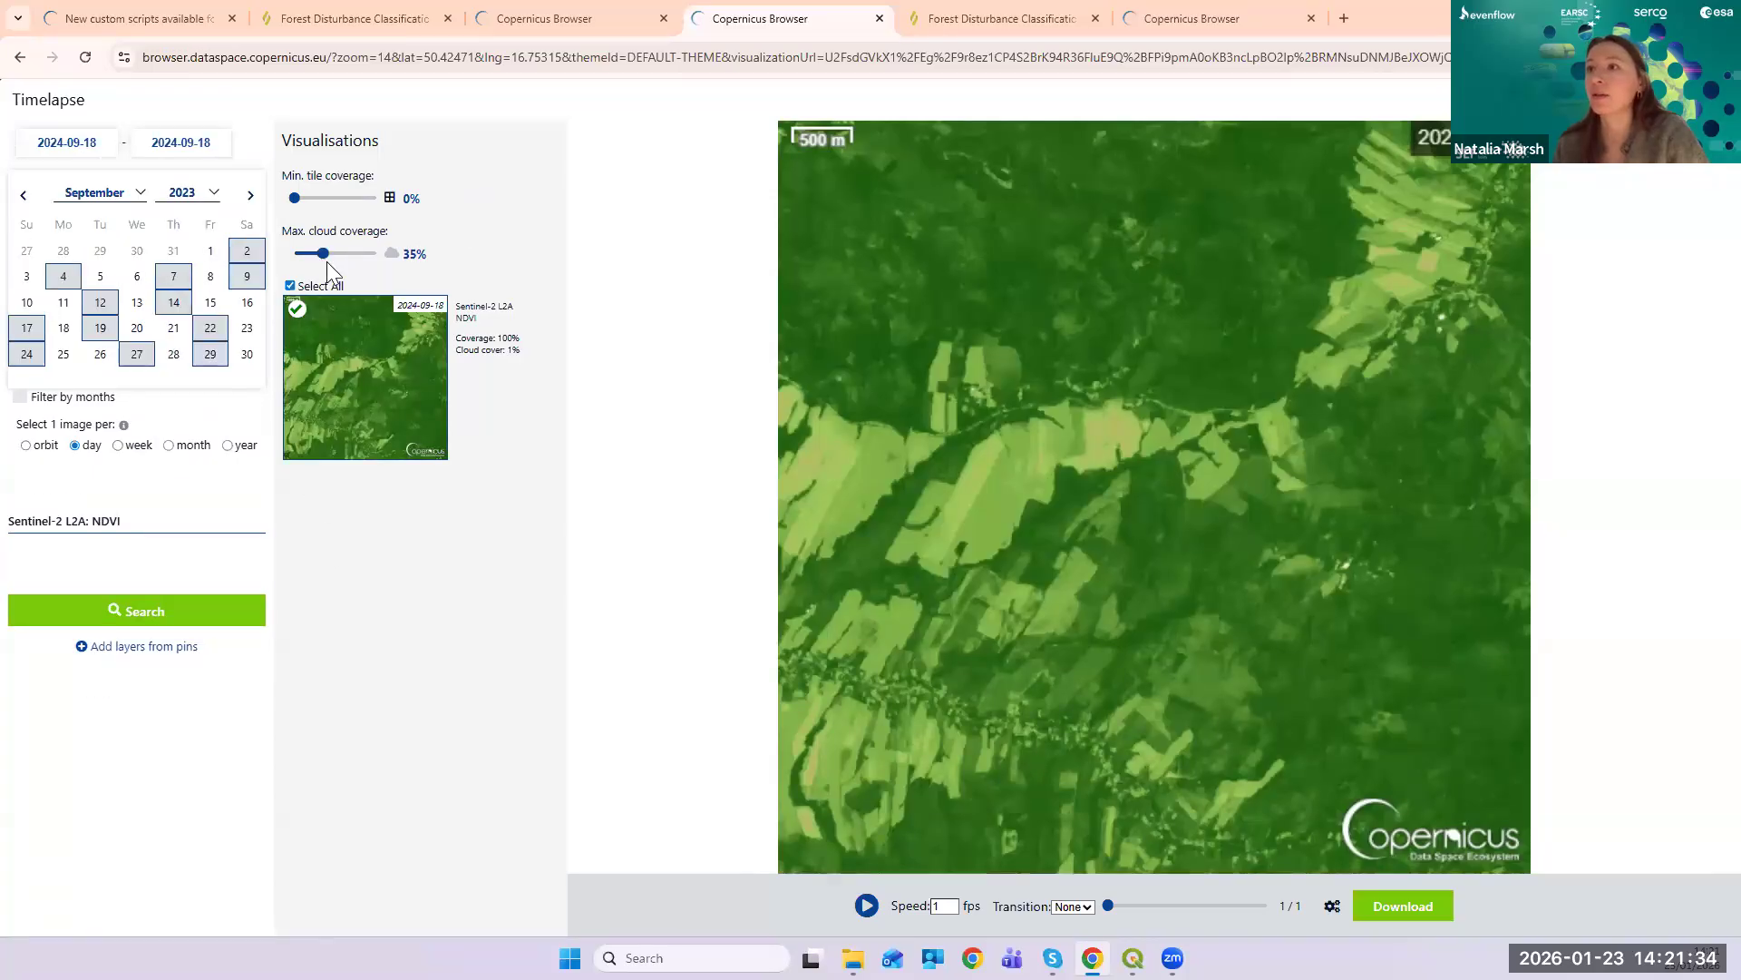
- Choose weekly images from 2023-09-04, search, and allow up to 100% cloud coverage
drag(323, 253, 300, 253)
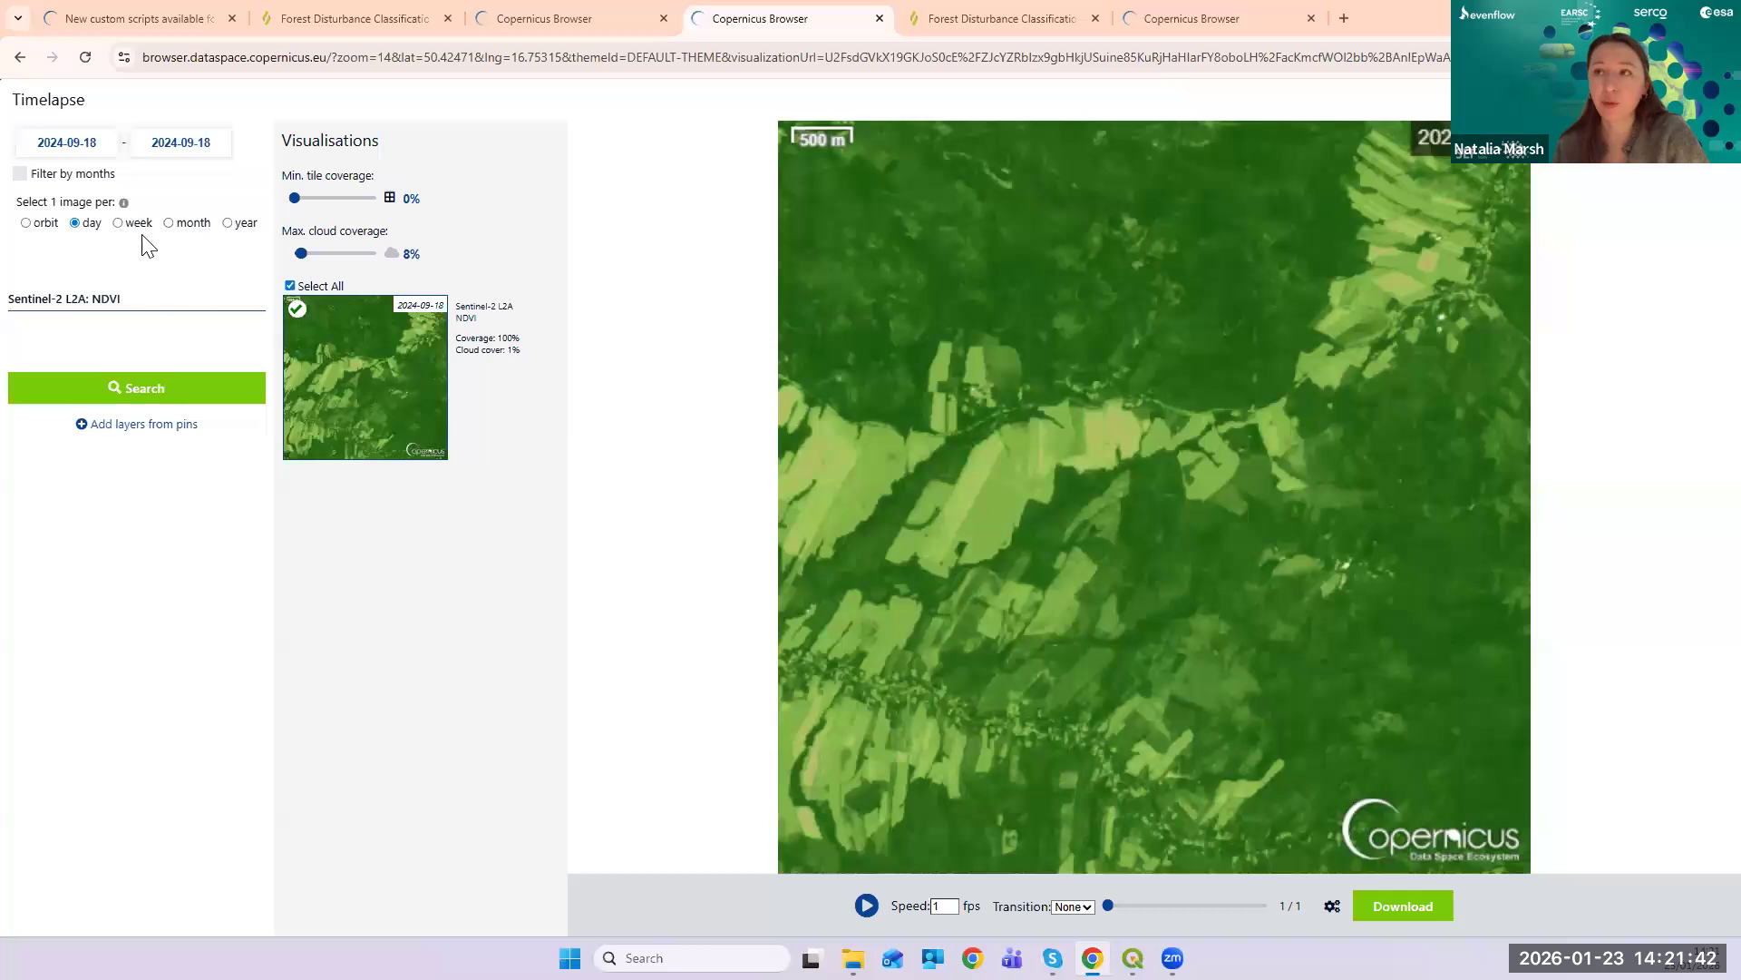
click(118, 223)
click(153, 406)
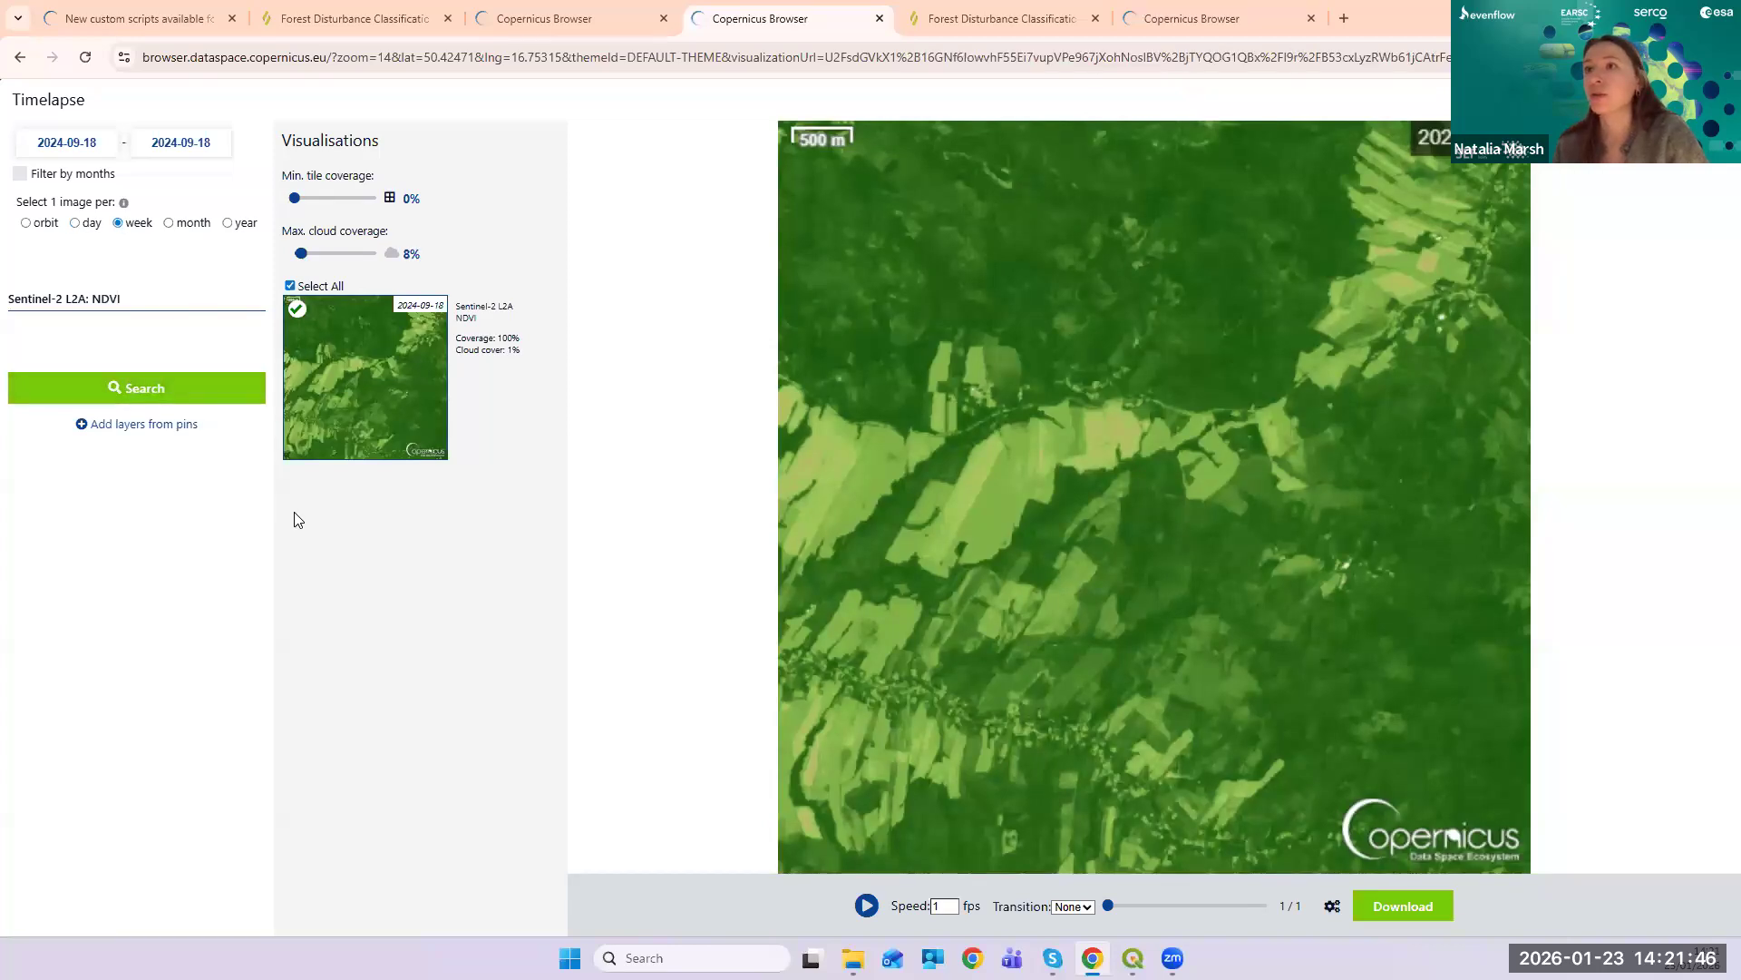
click(81, 145)
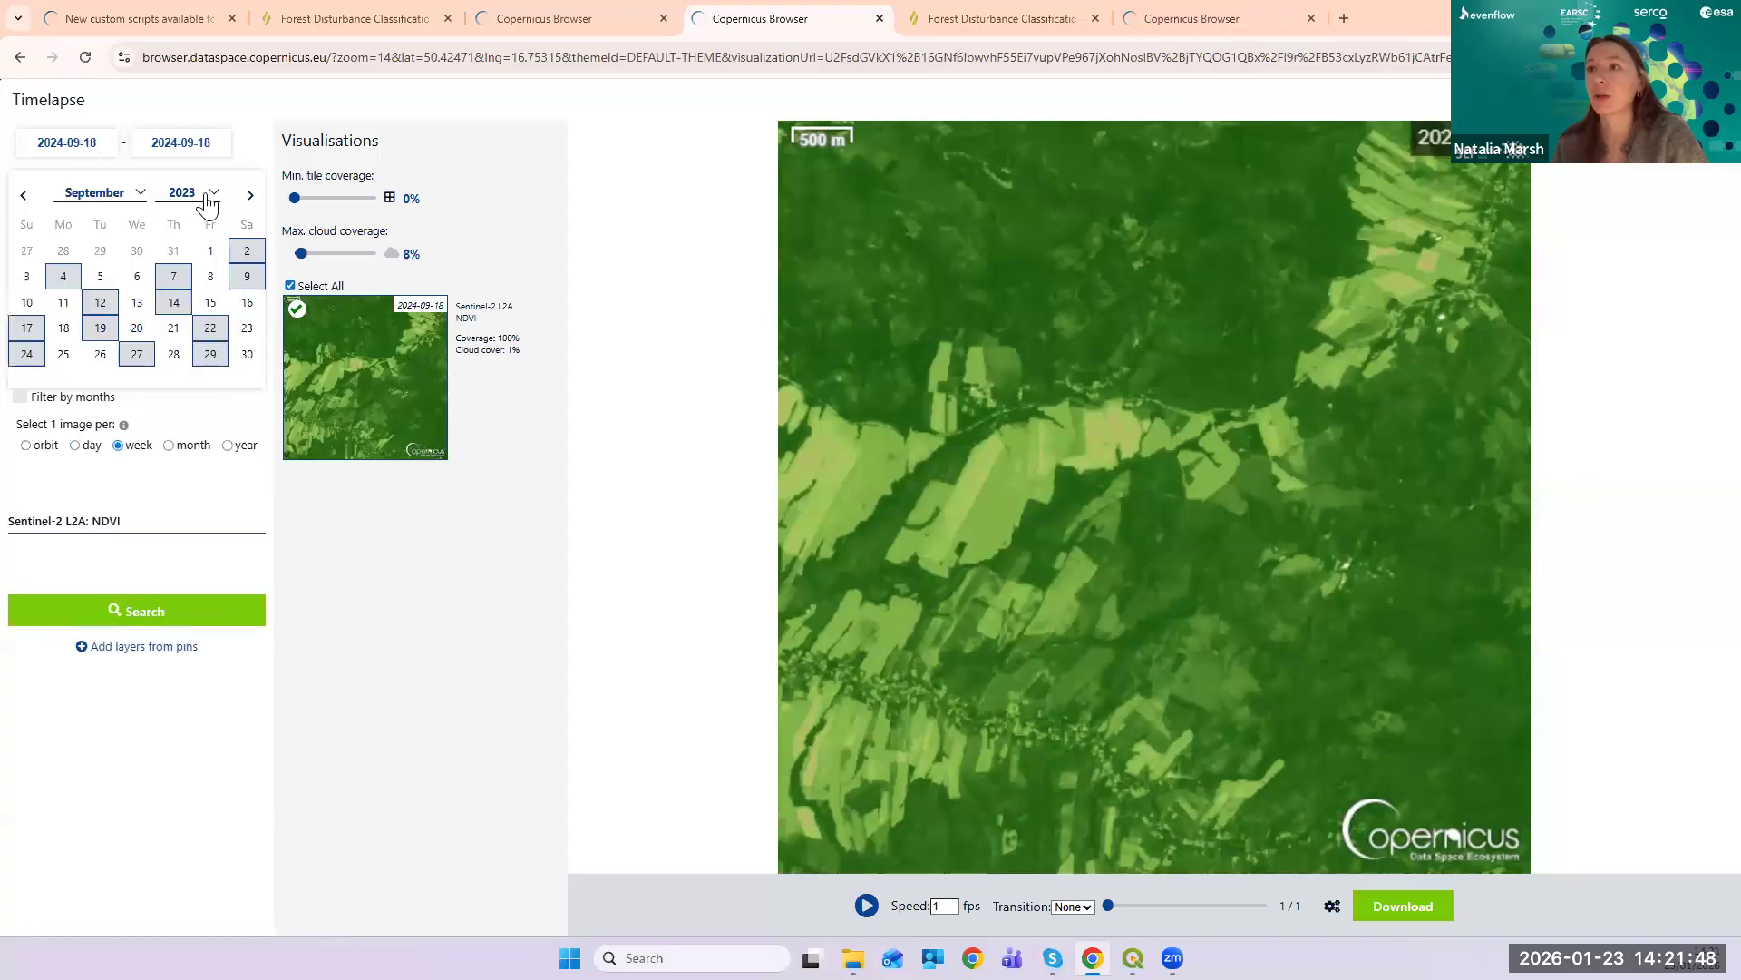
click(71, 278)
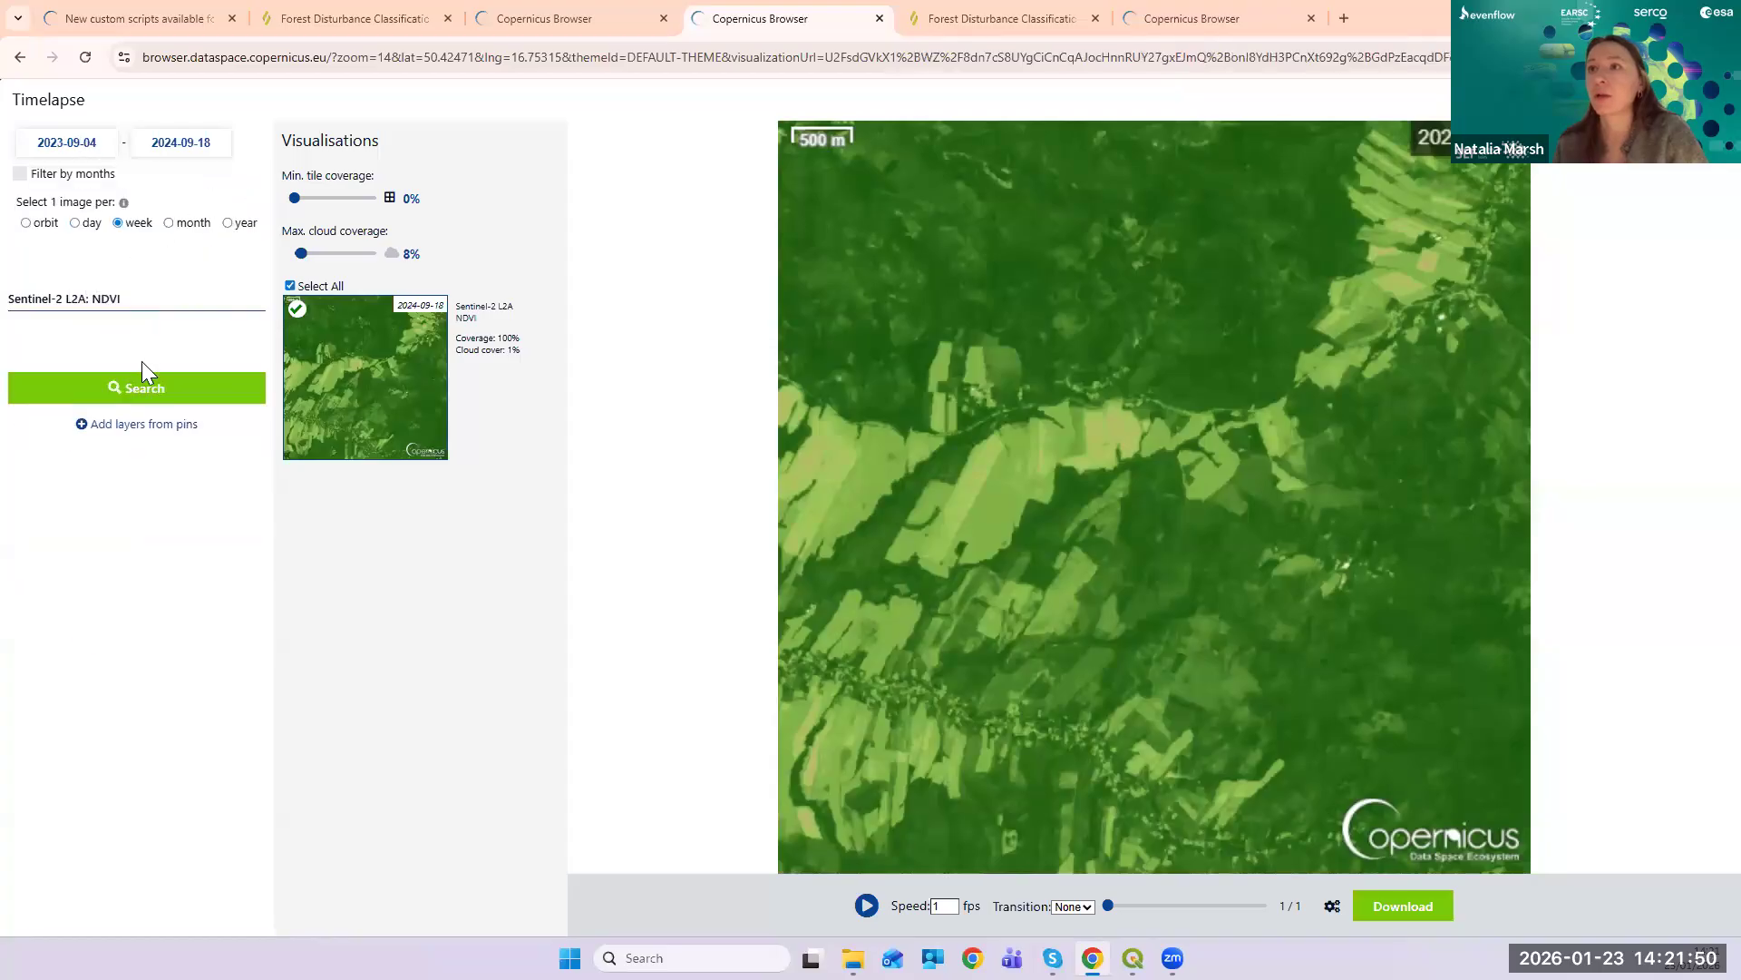
click(172, 405)
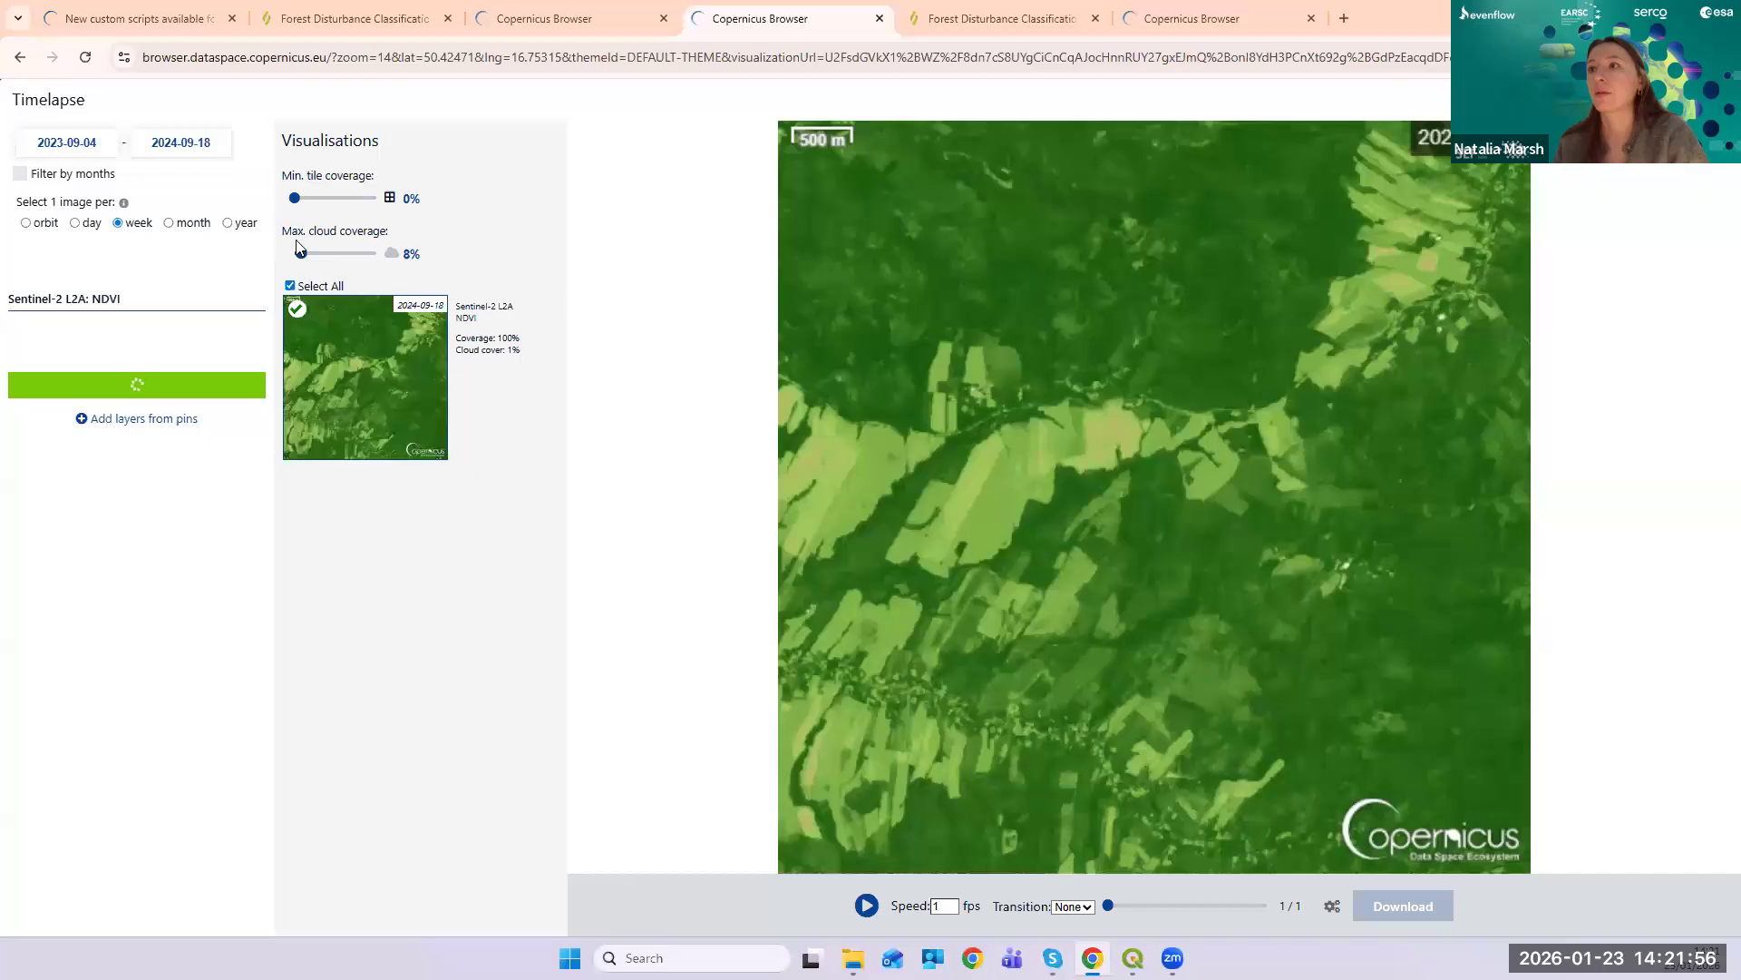
drag(314, 254, 355, 255)
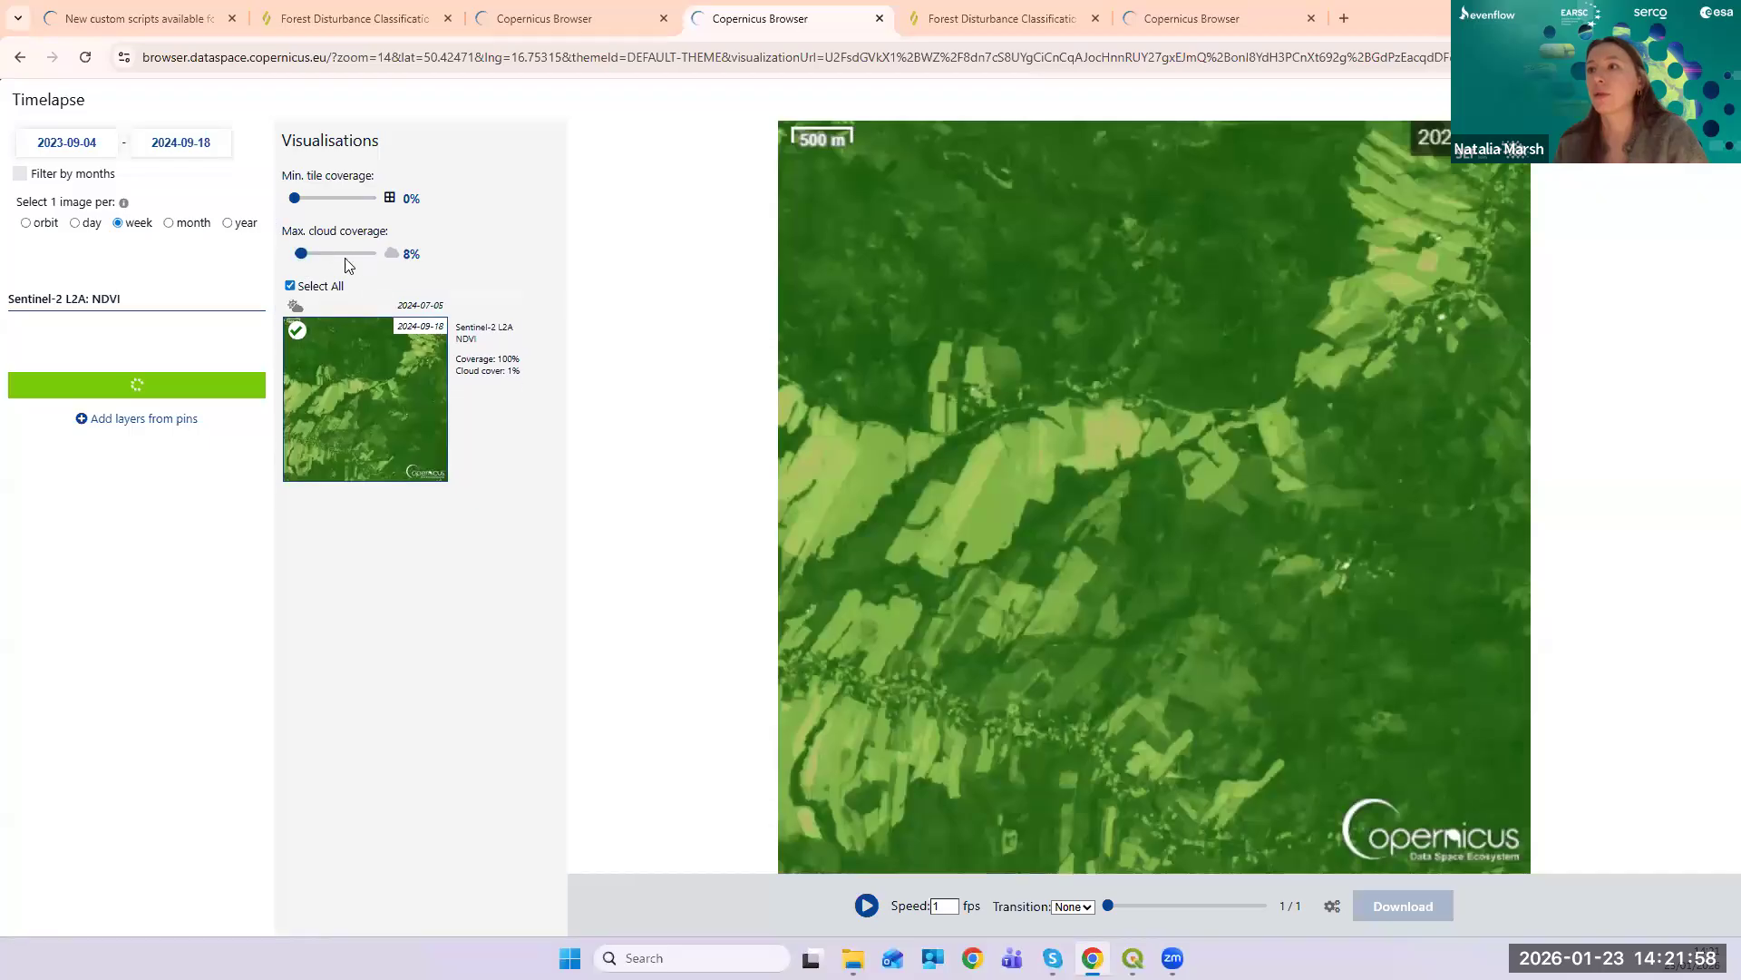
click(374, 254)
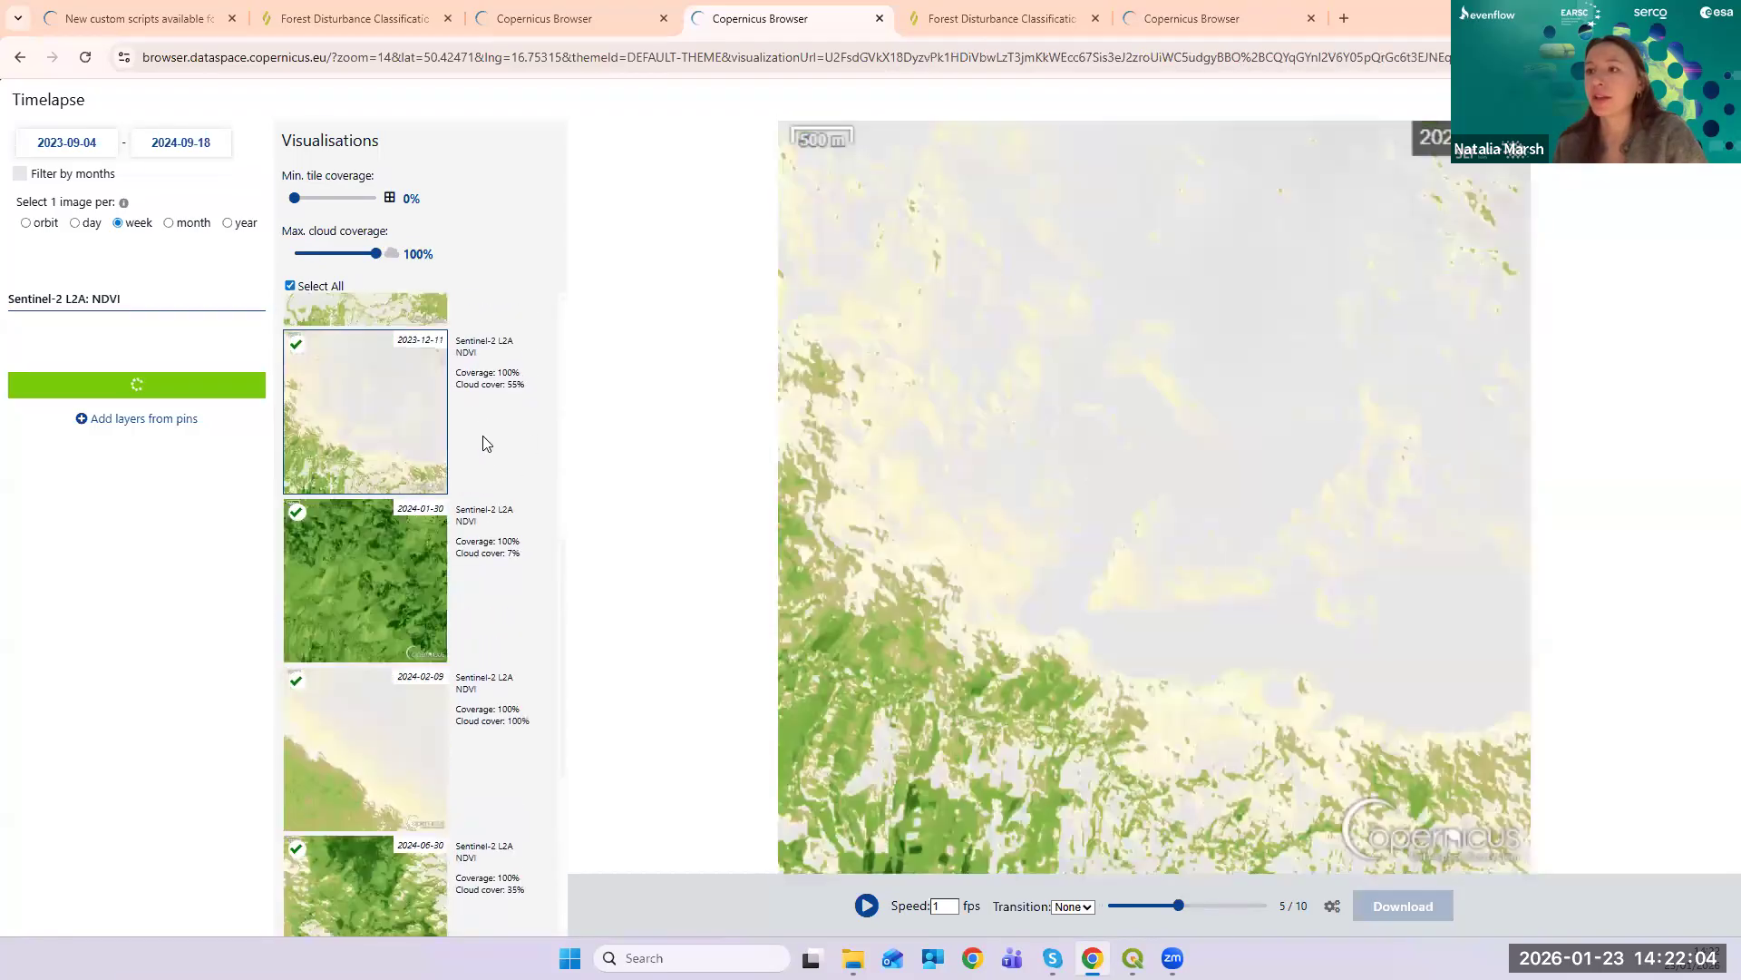
- Lower the cloud coverage limit to 27% and play the five-image NDVI timelapse
drag(375, 254, 317, 261)
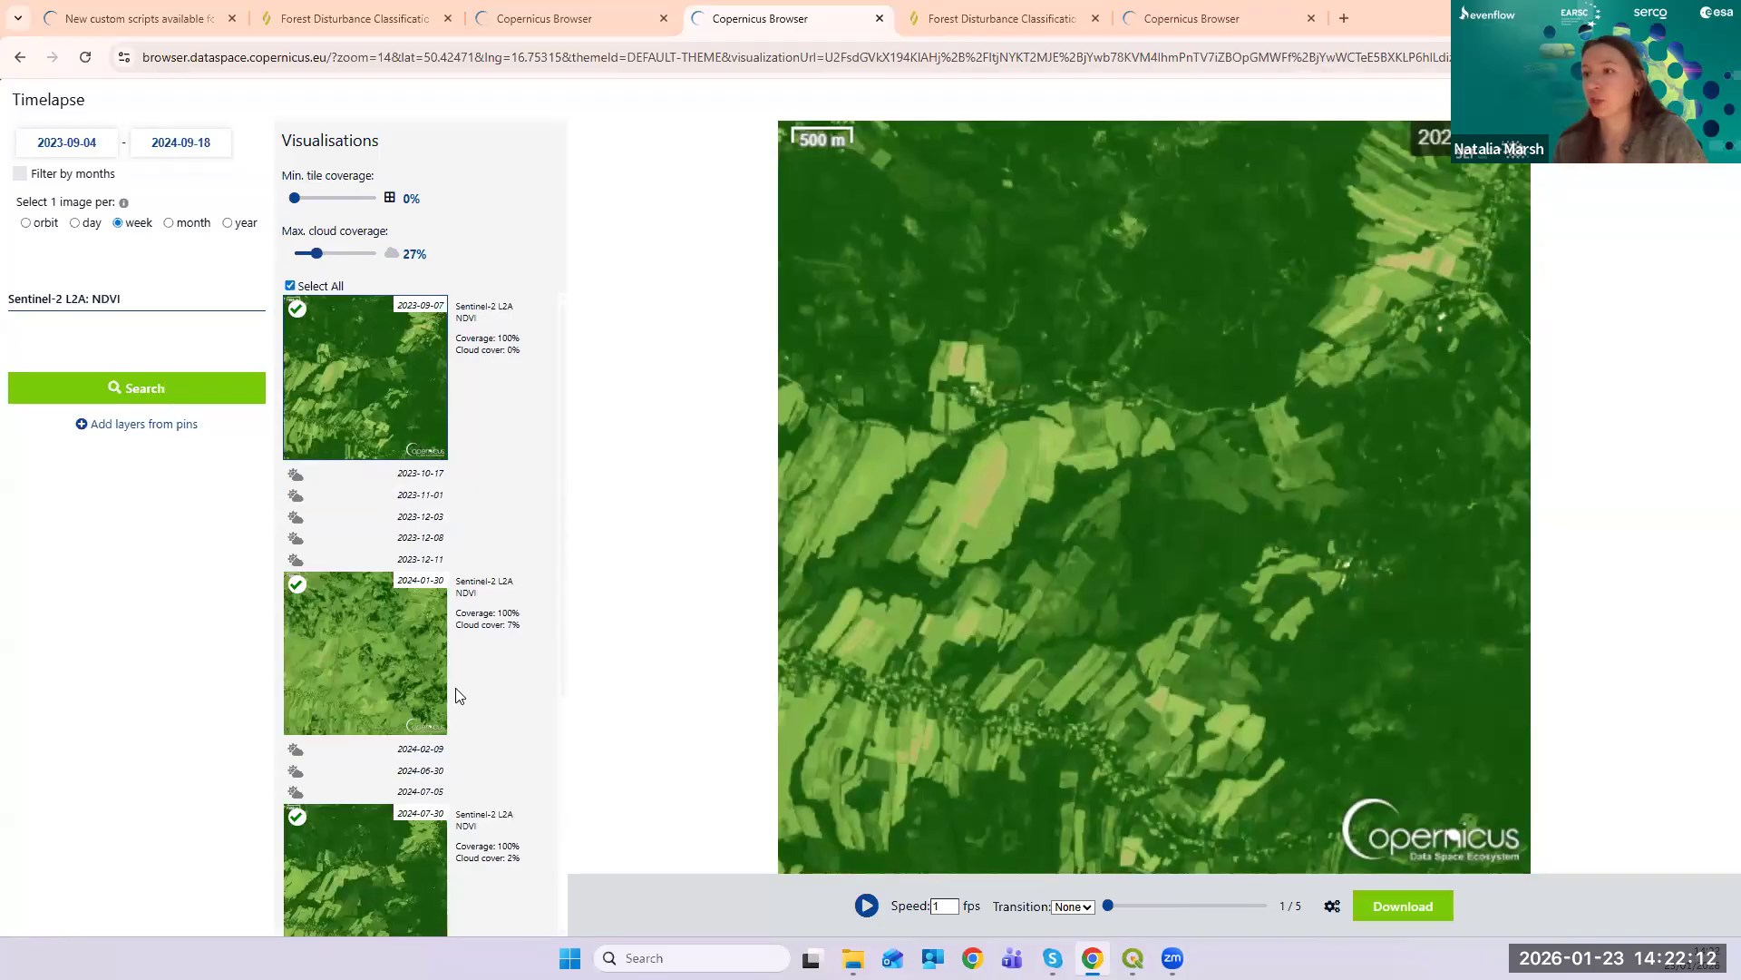
scroll(458, 696, down, 4)
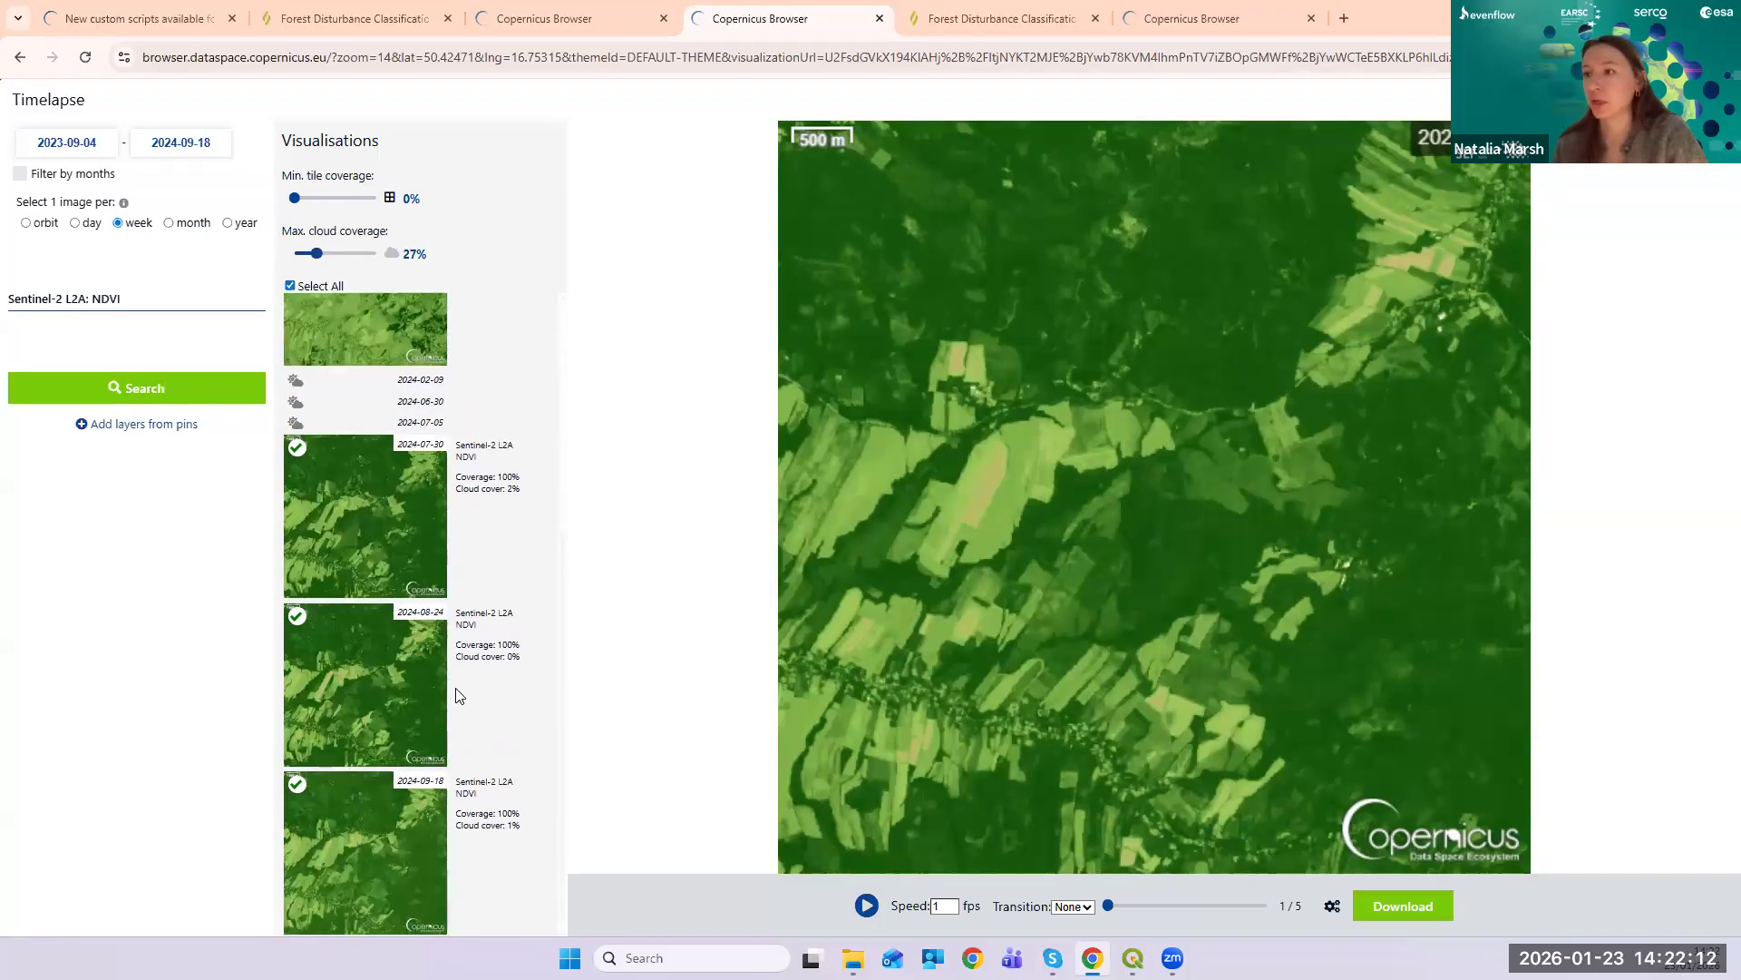
click(868, 910)
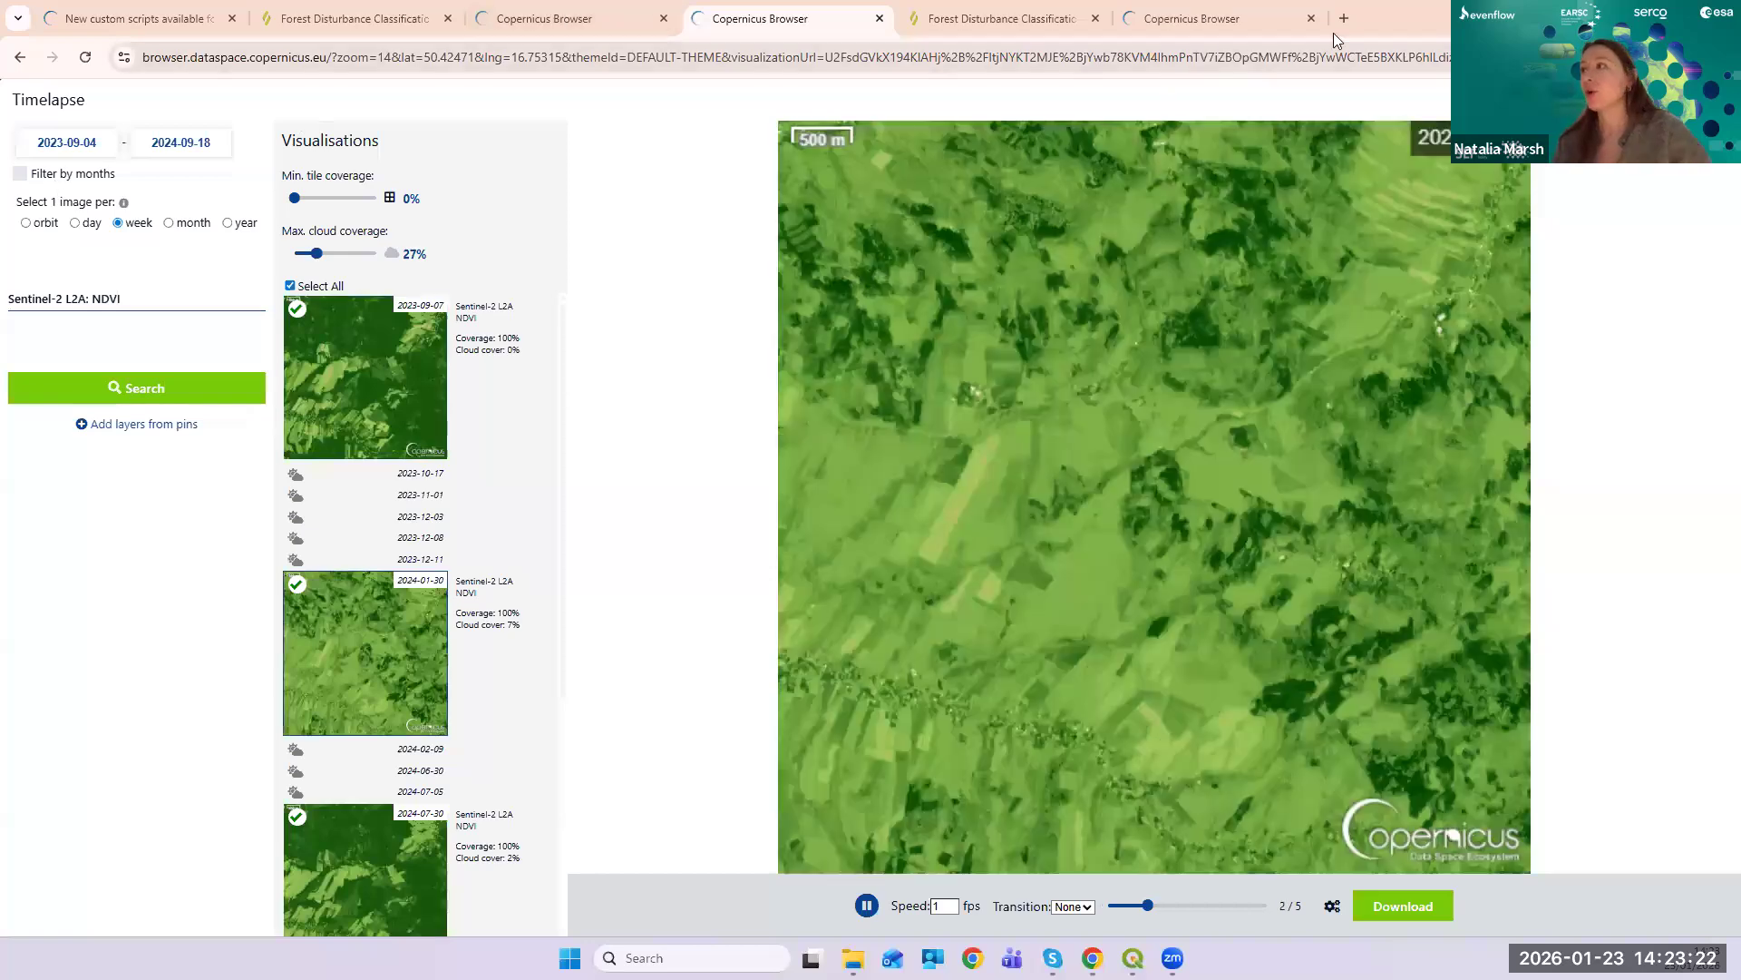
click(1344, 19)
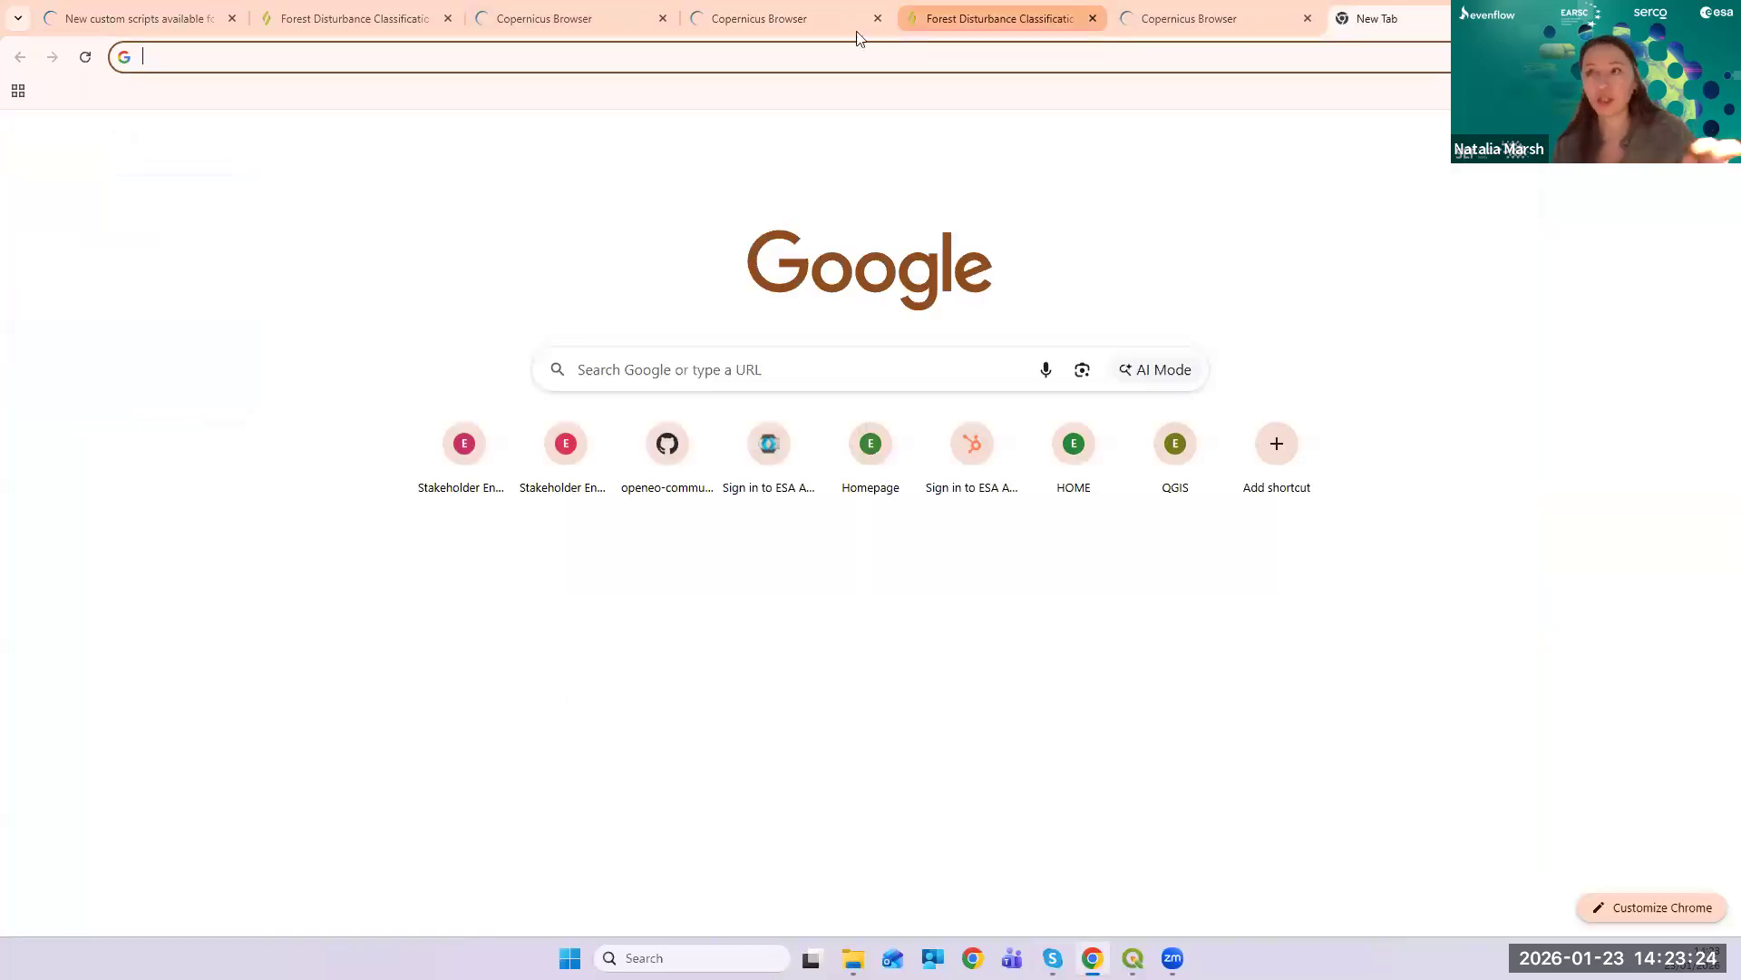
- Search the web for 'cdse' to reach the Copernicus Data Space Ecosystem site
click(833, 58)
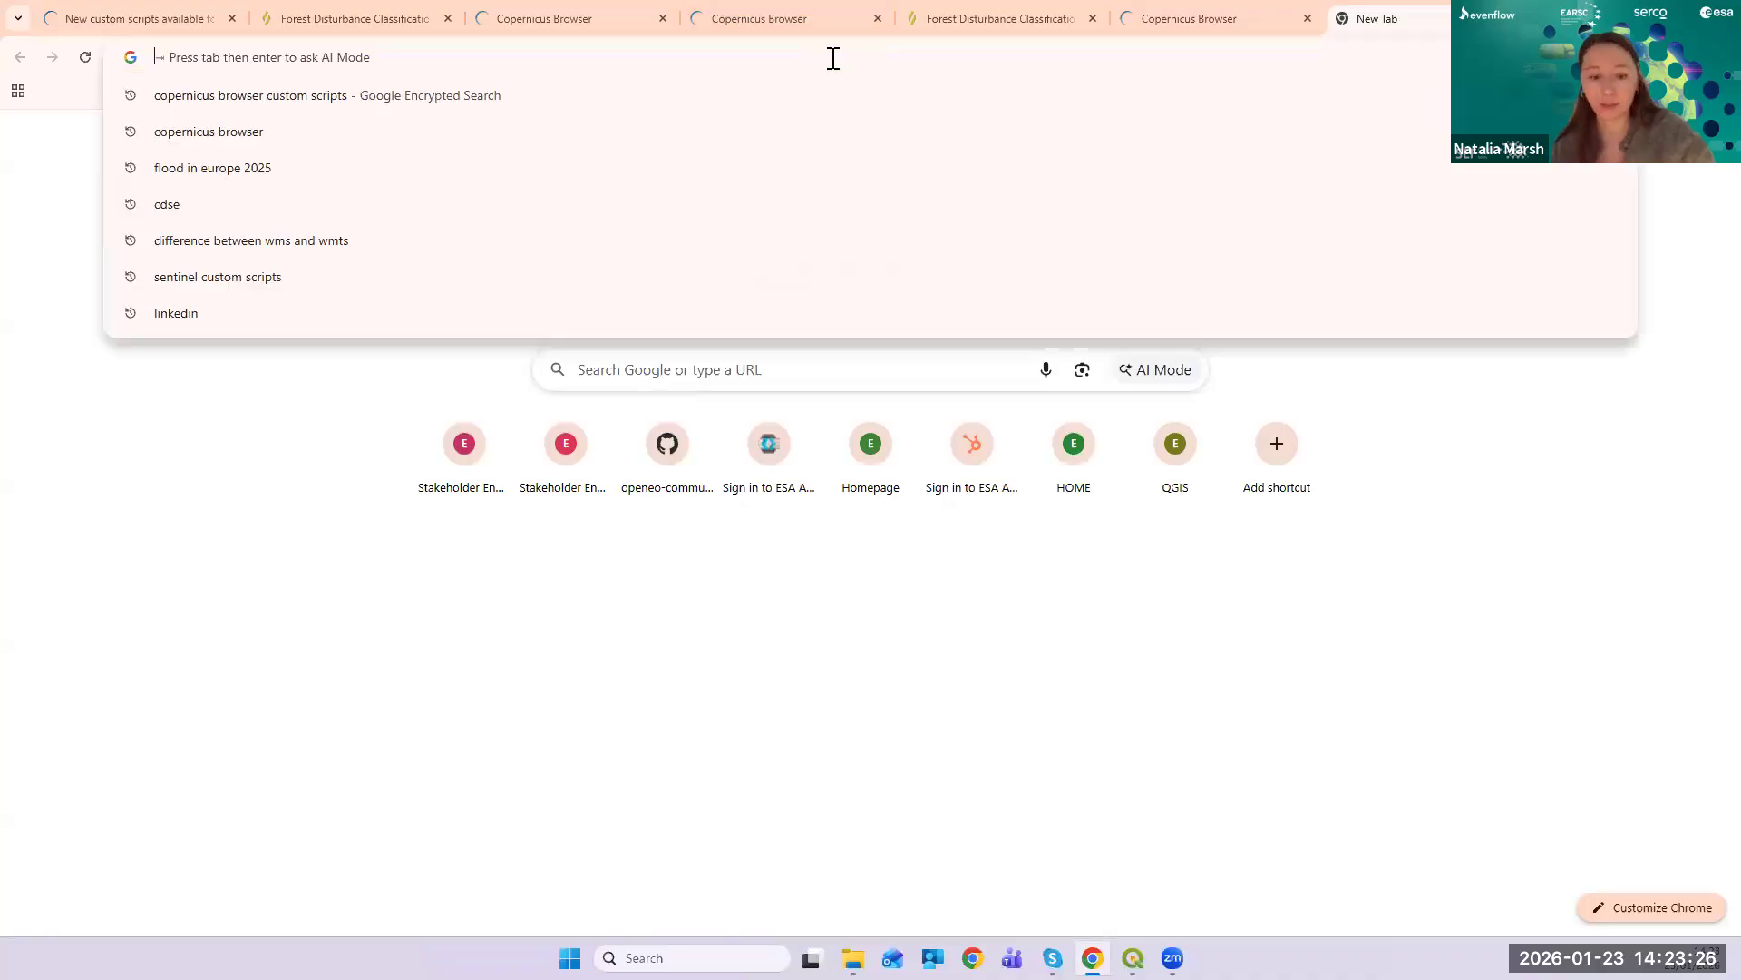
text(cdse)
key(Return)
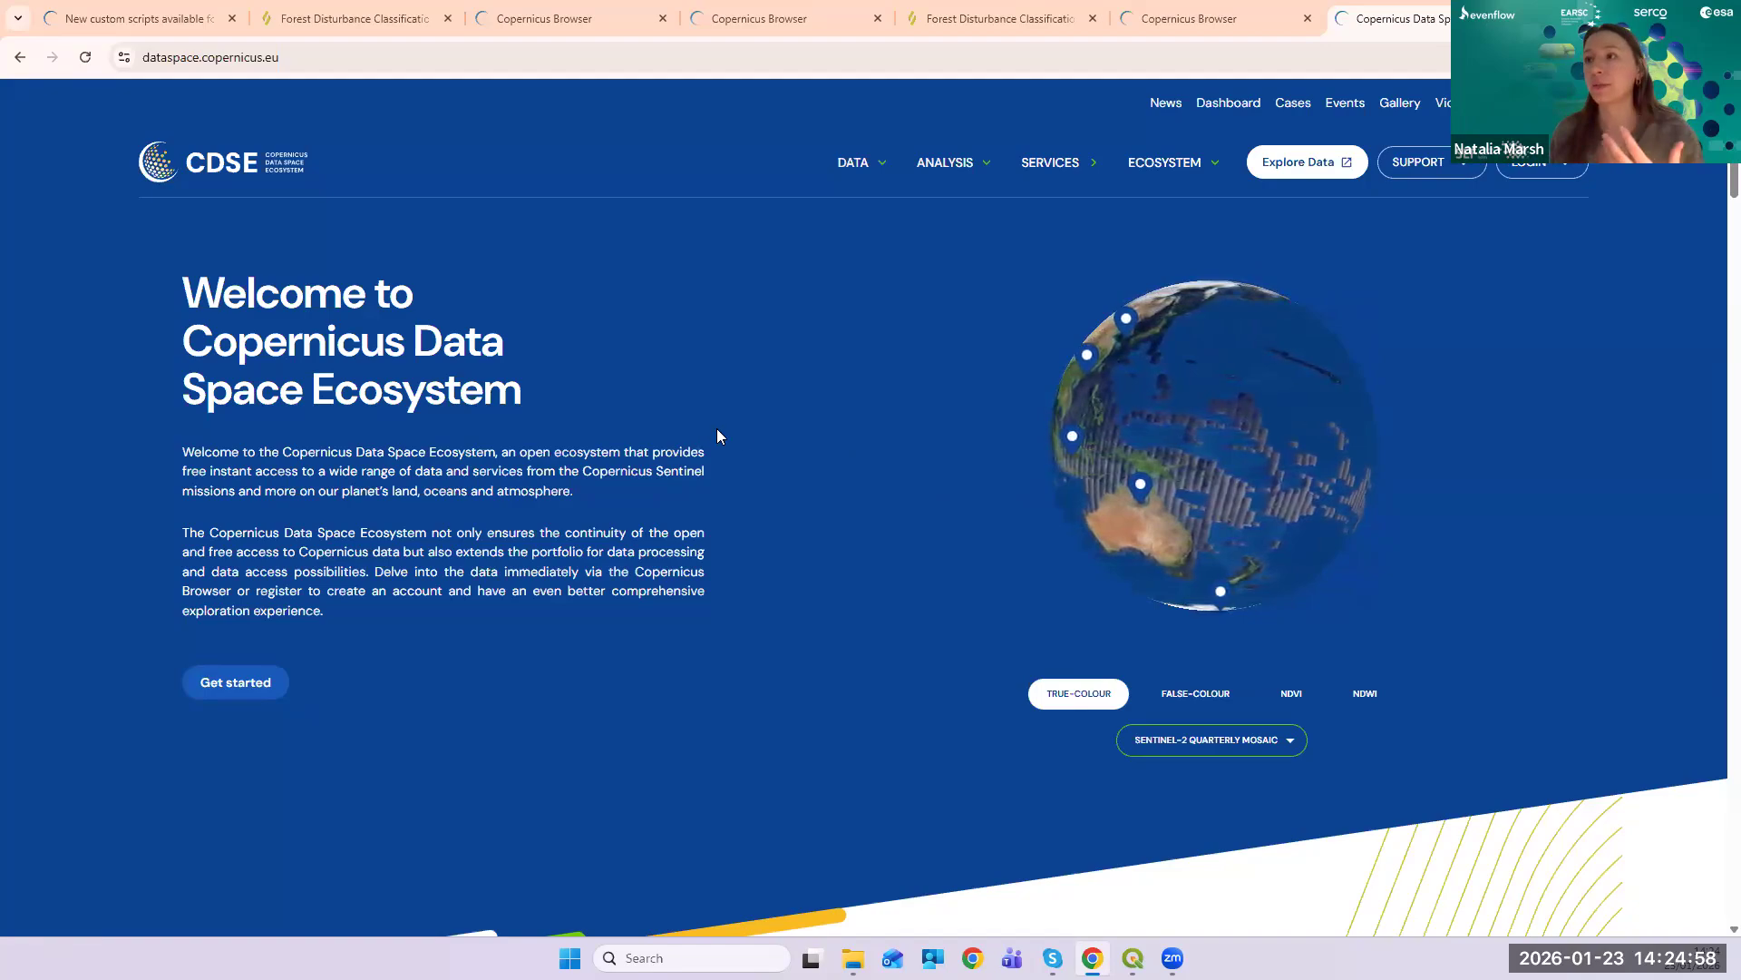
- Scroll through the CDSE home page
scroll(740, 440, down, 6)
scroll(741, 441, down, 11)
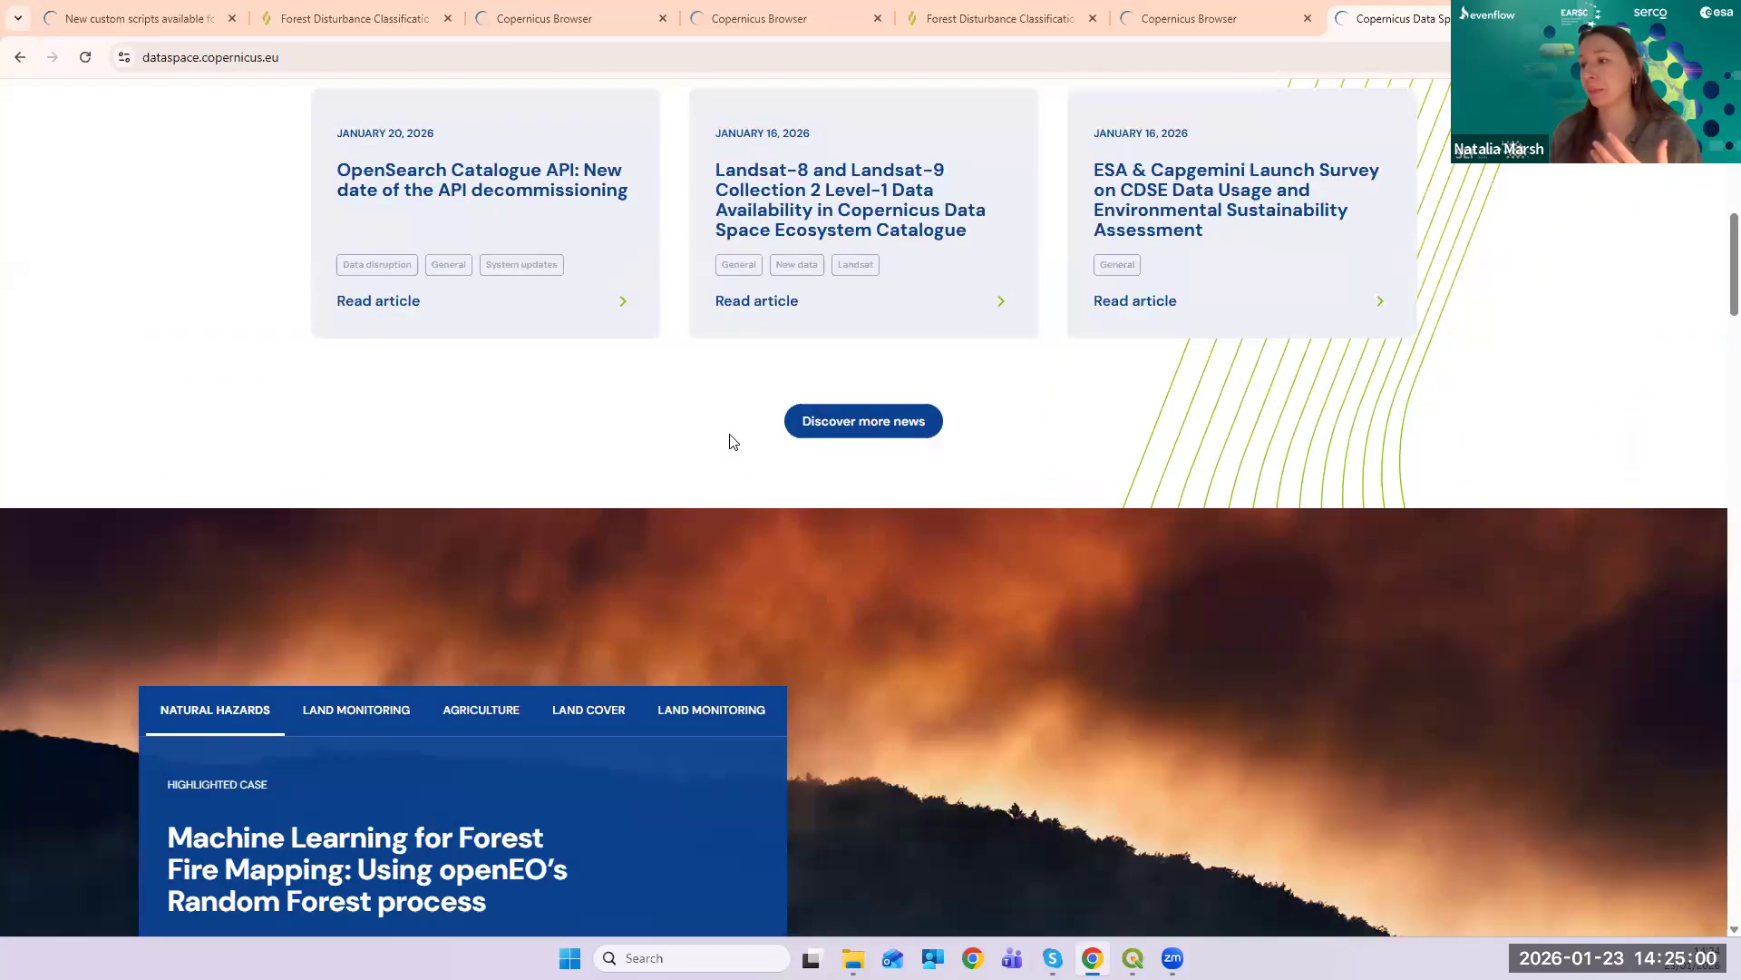
scroll(1153, 435, down, 2)
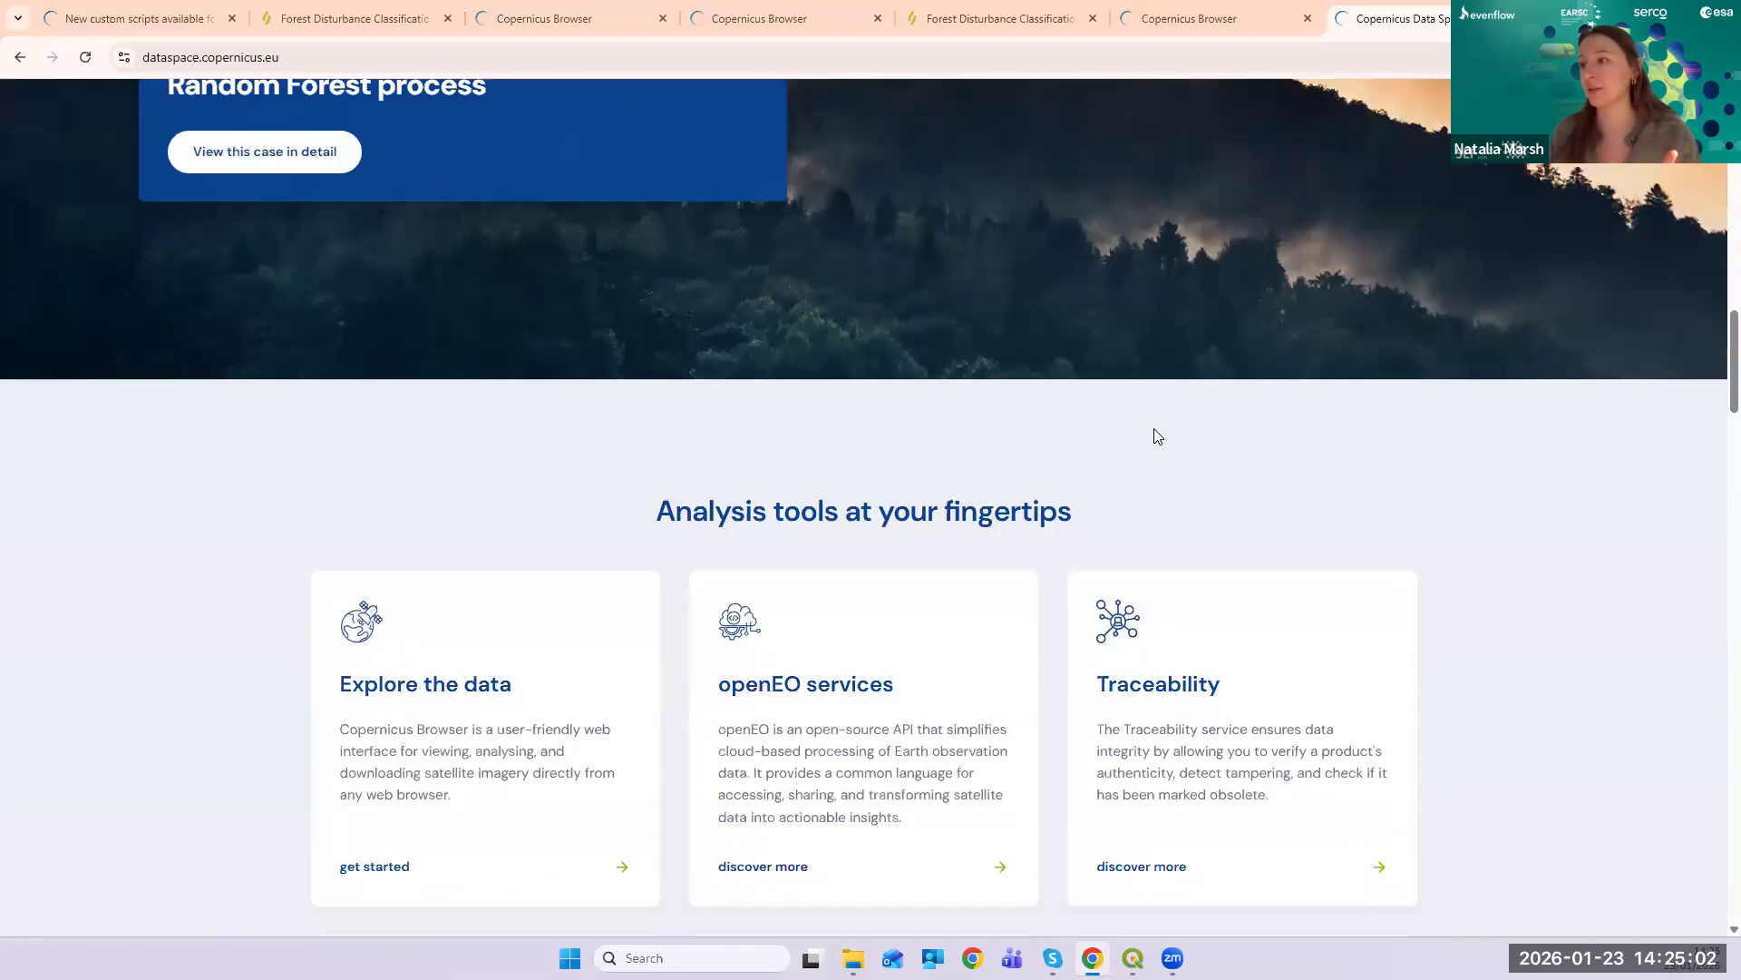
scroll(1154, 434, up, 14)
scroll(1156, 441, up, 5)
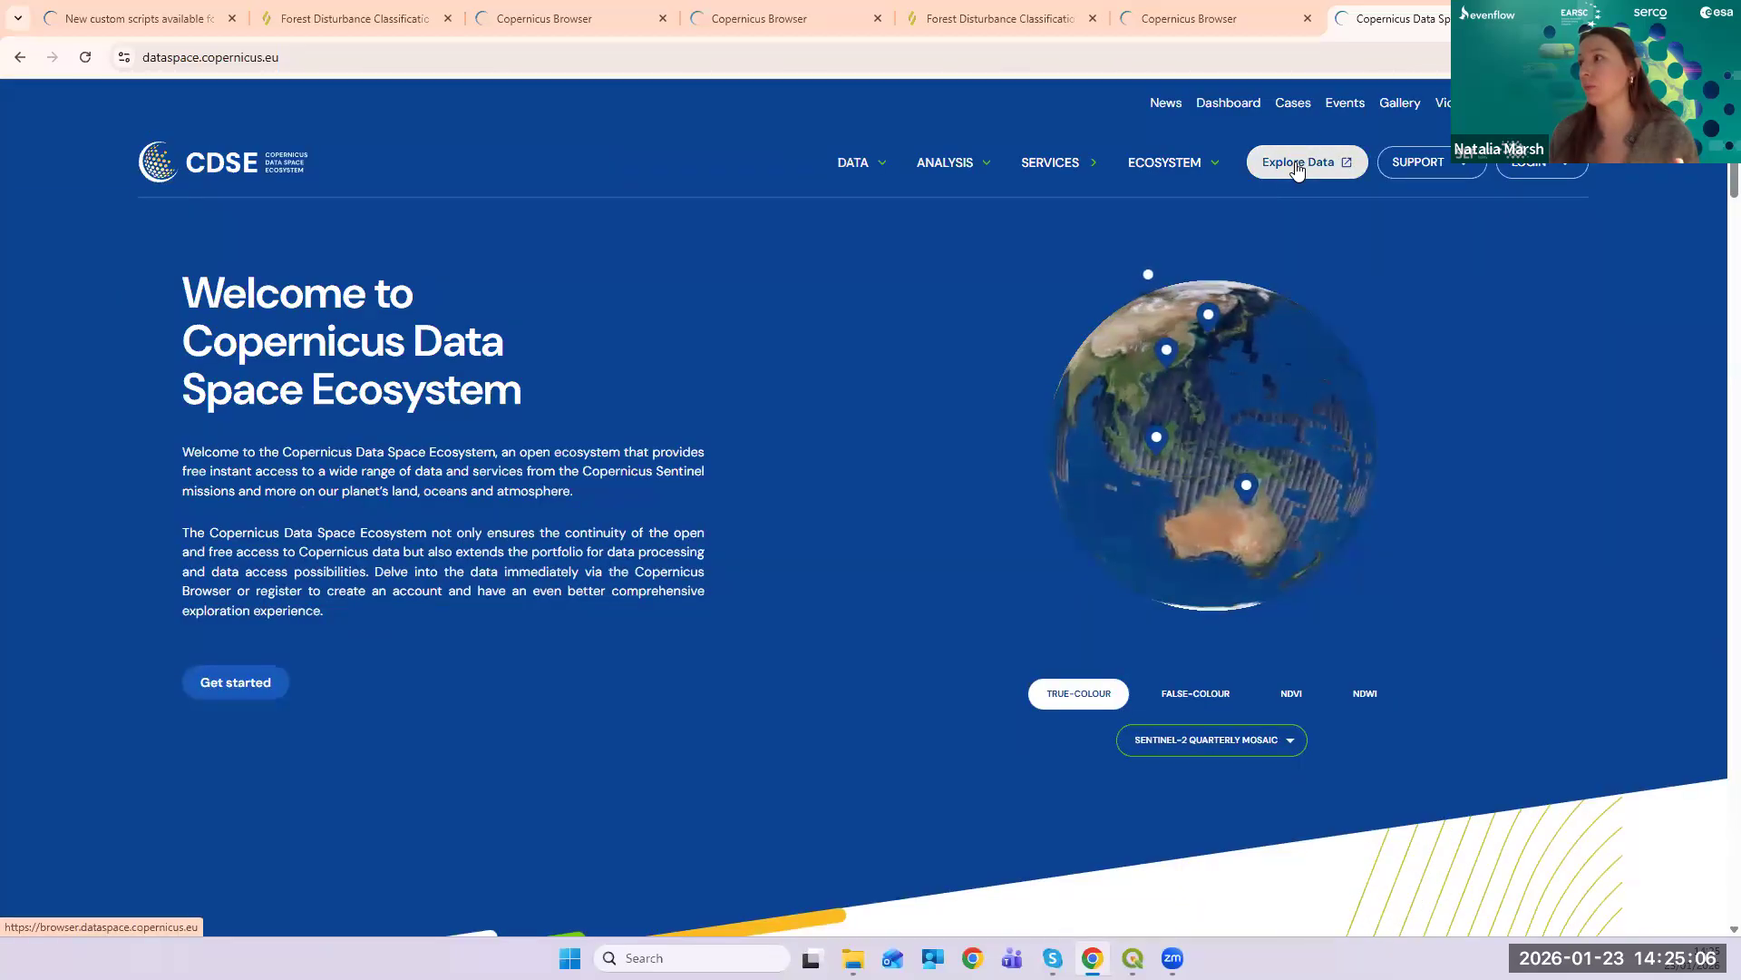
- Open the SERVICES Ecosystem Registry and browse its service cards
click(1037, 165)
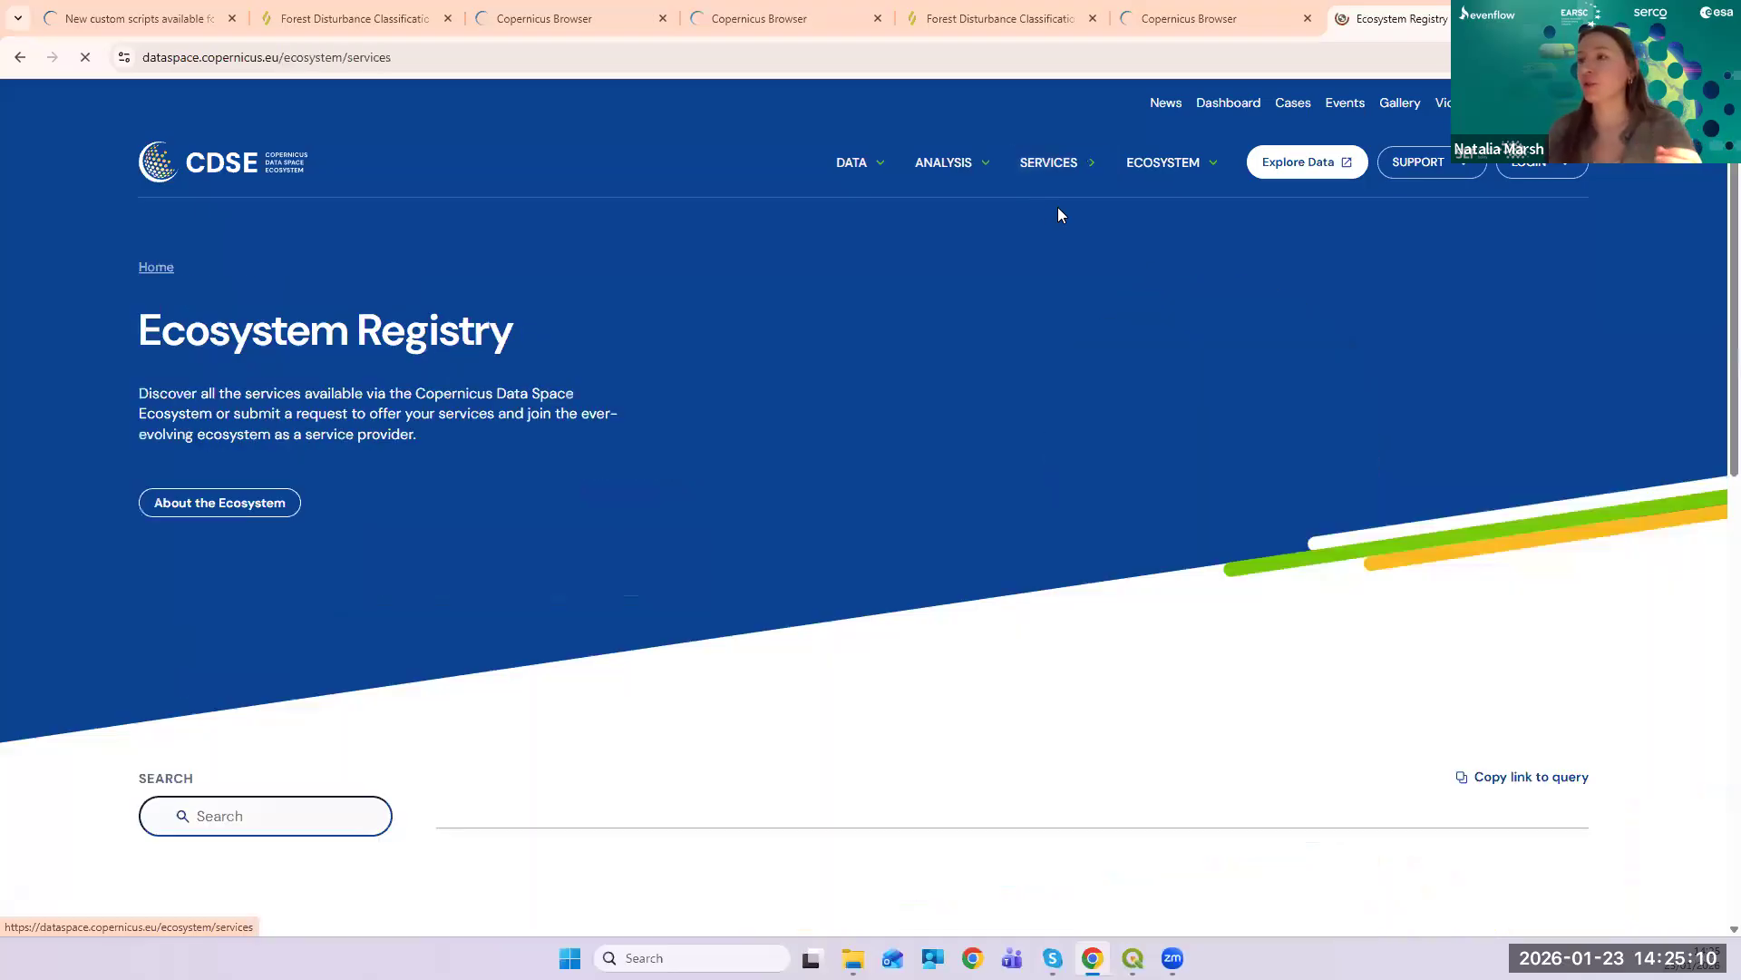
scroll(1036, 390, down, 3)
scroll(1036, 394, down, 7)
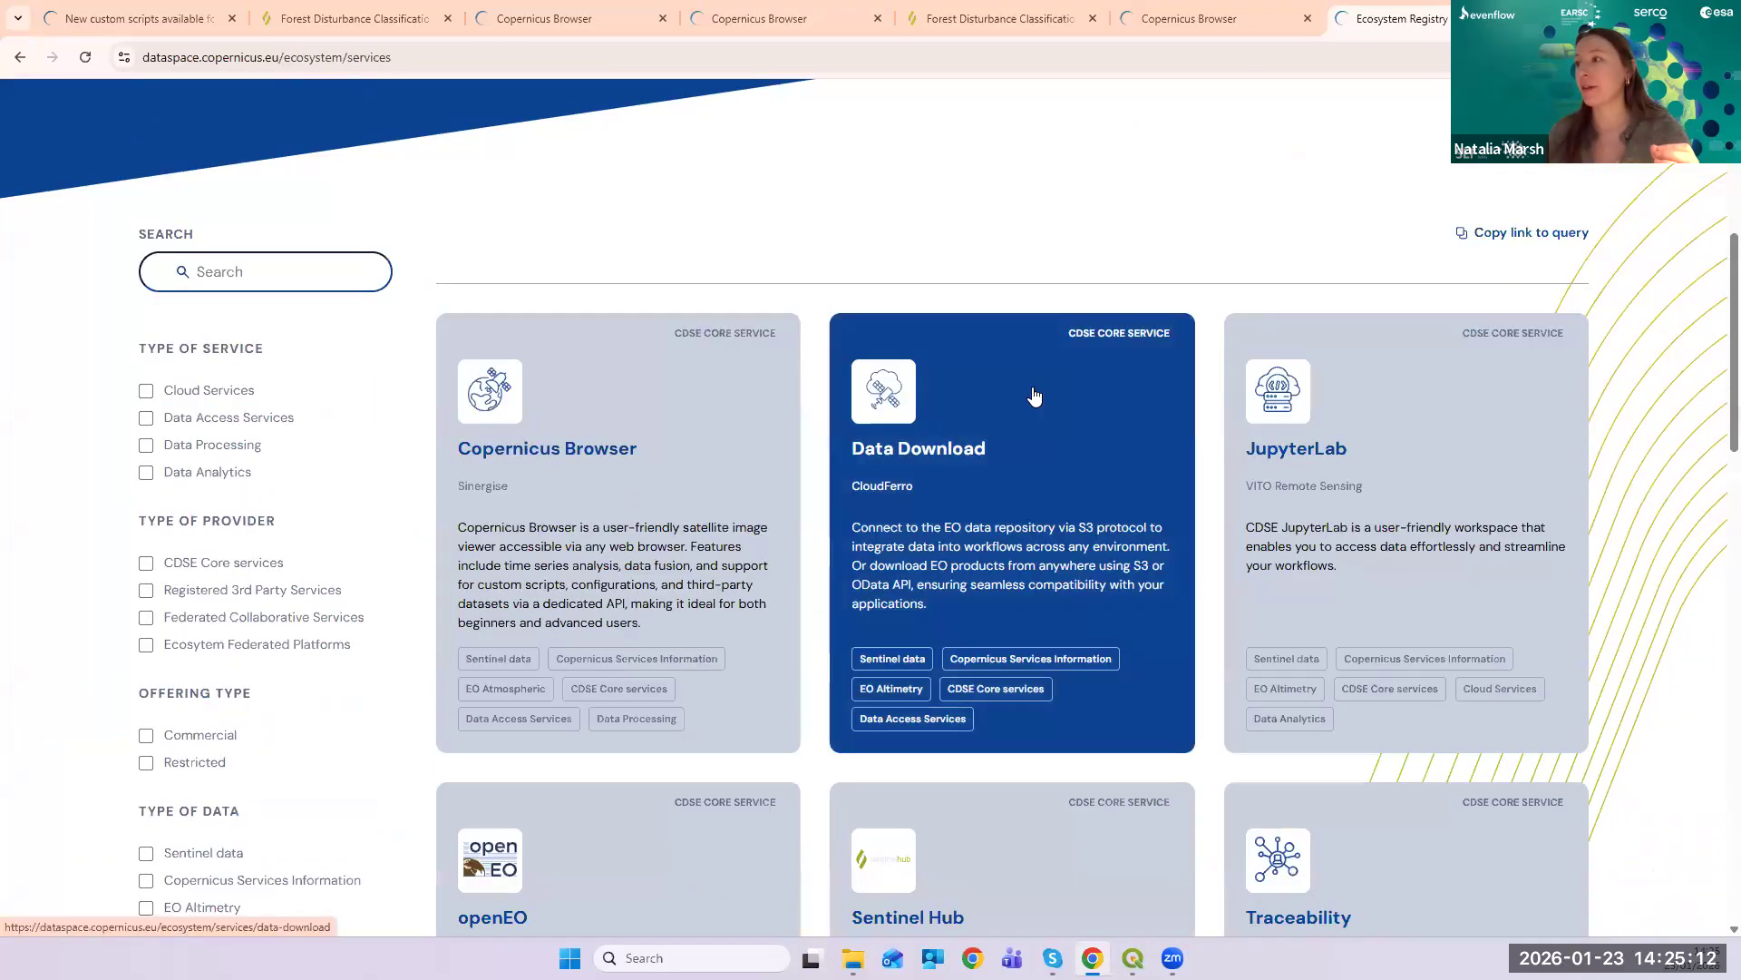
scroll(1034, 396, up, 10)
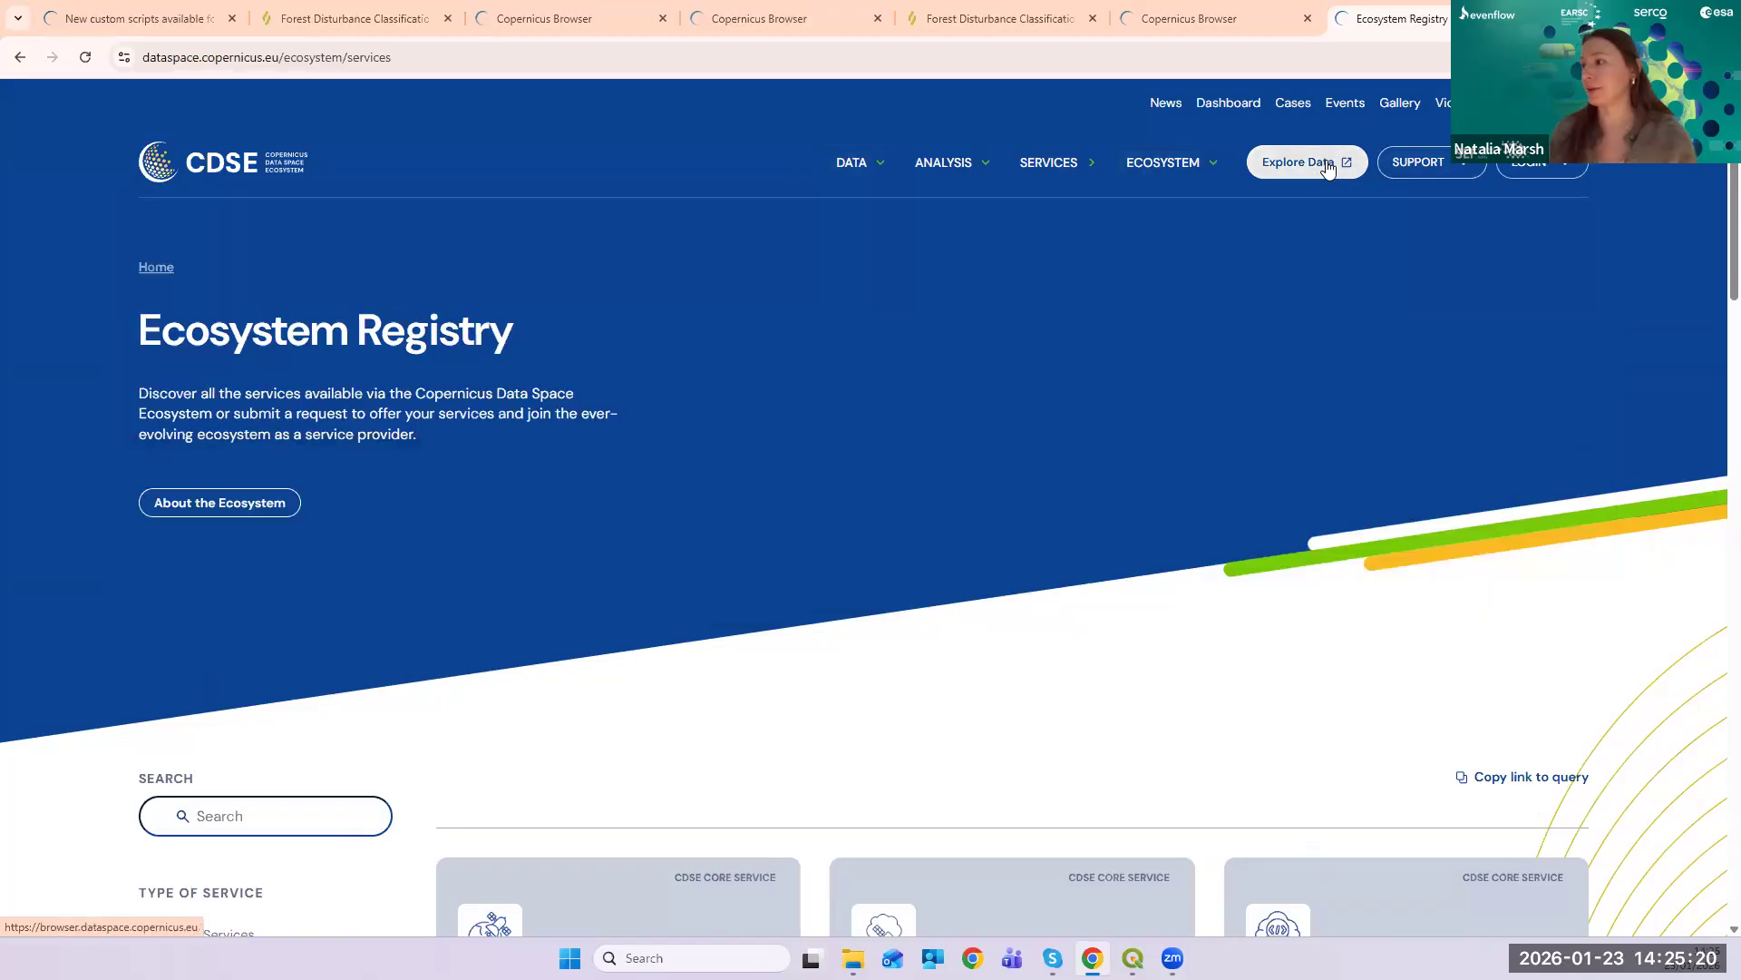
scroll(1139, 410, down, 10)
scroll(1137, 404, up, 10)
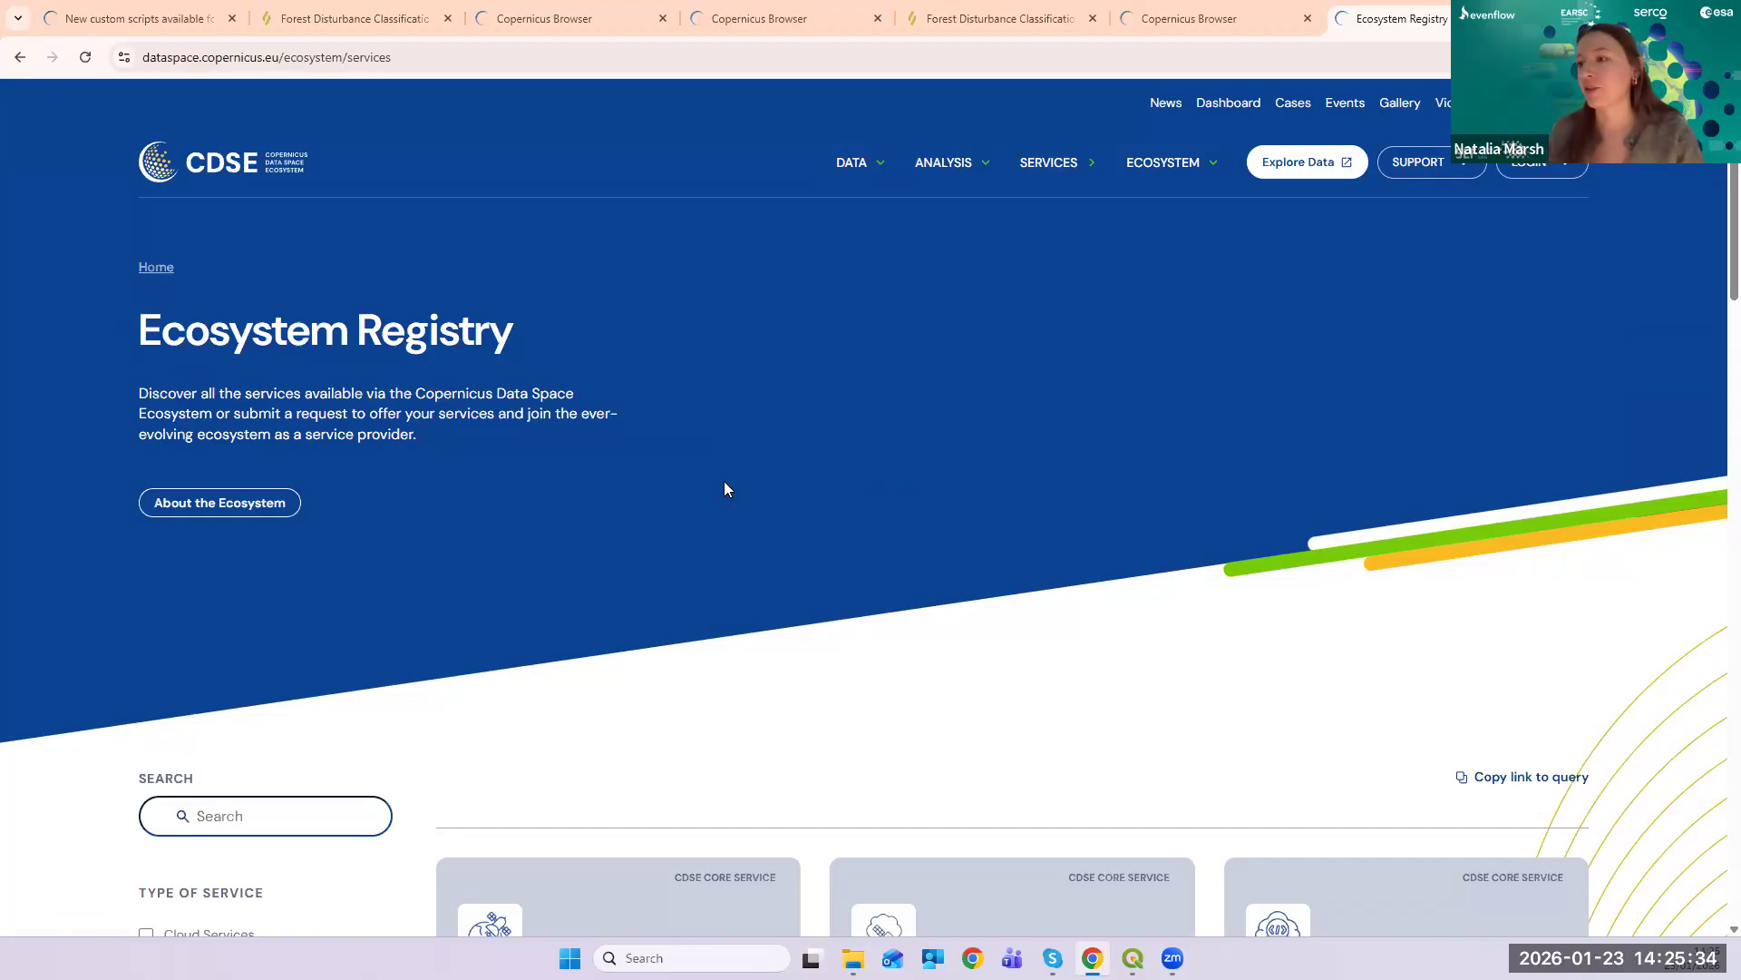
scroll(723, 490, down, 2)
scroll(853, 445, down, 5)
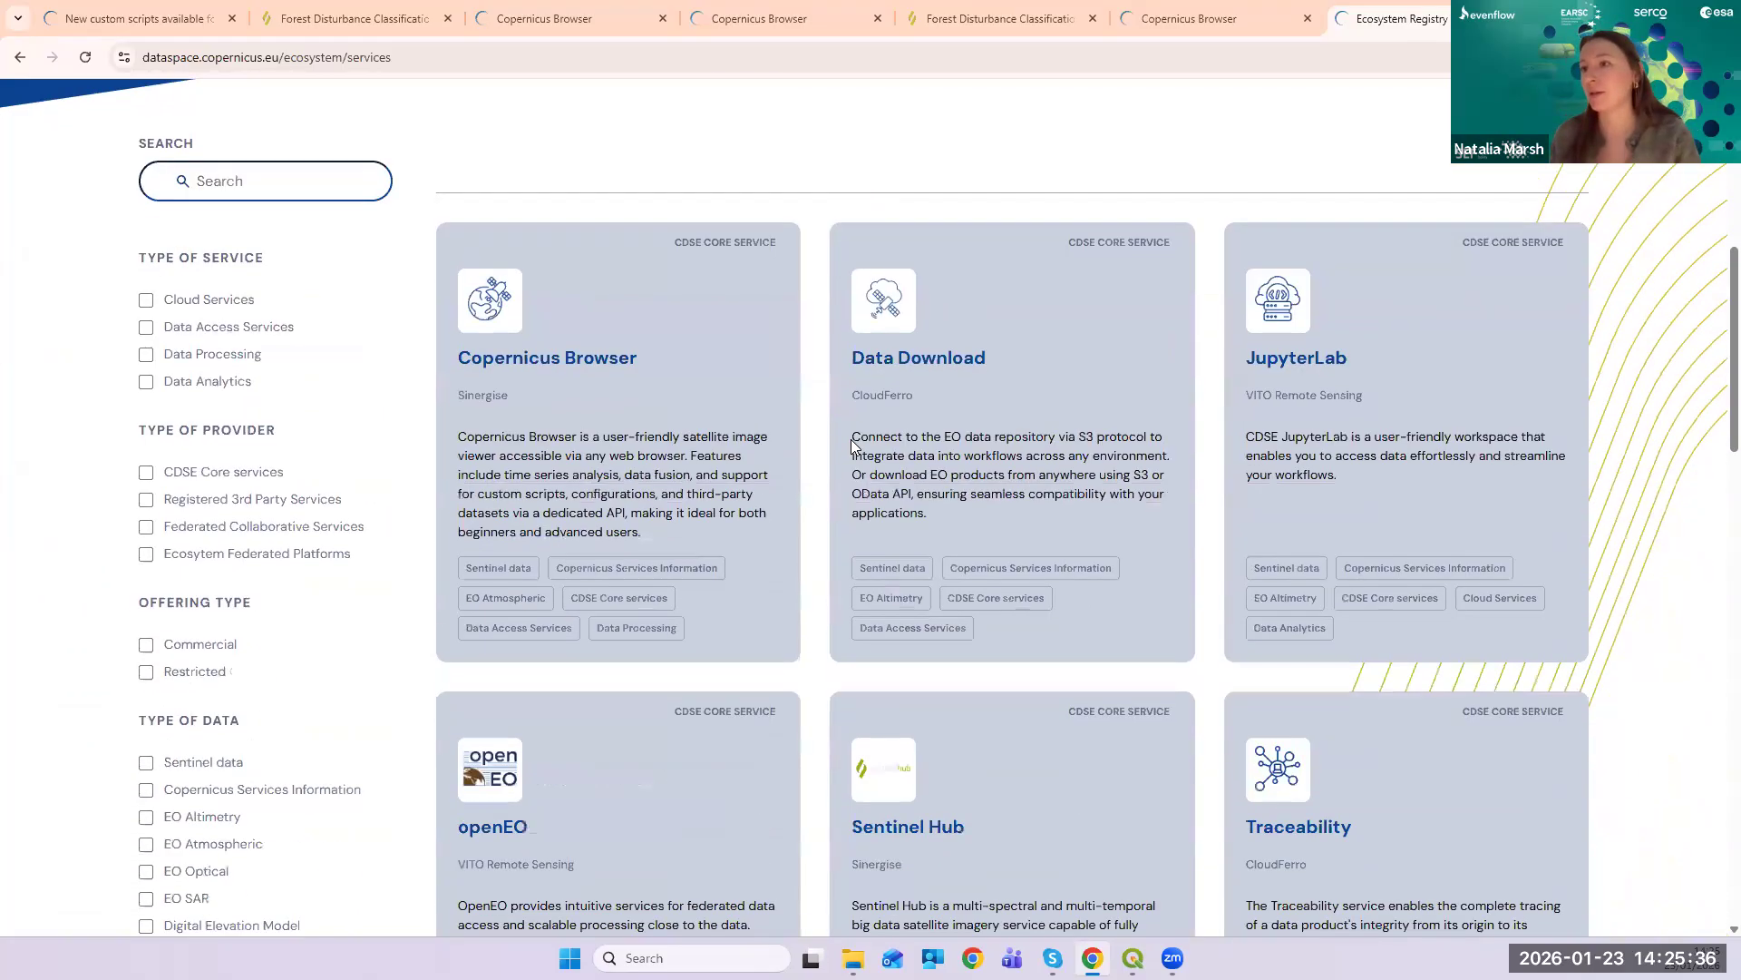
scroll(1132, 199, up, 7)
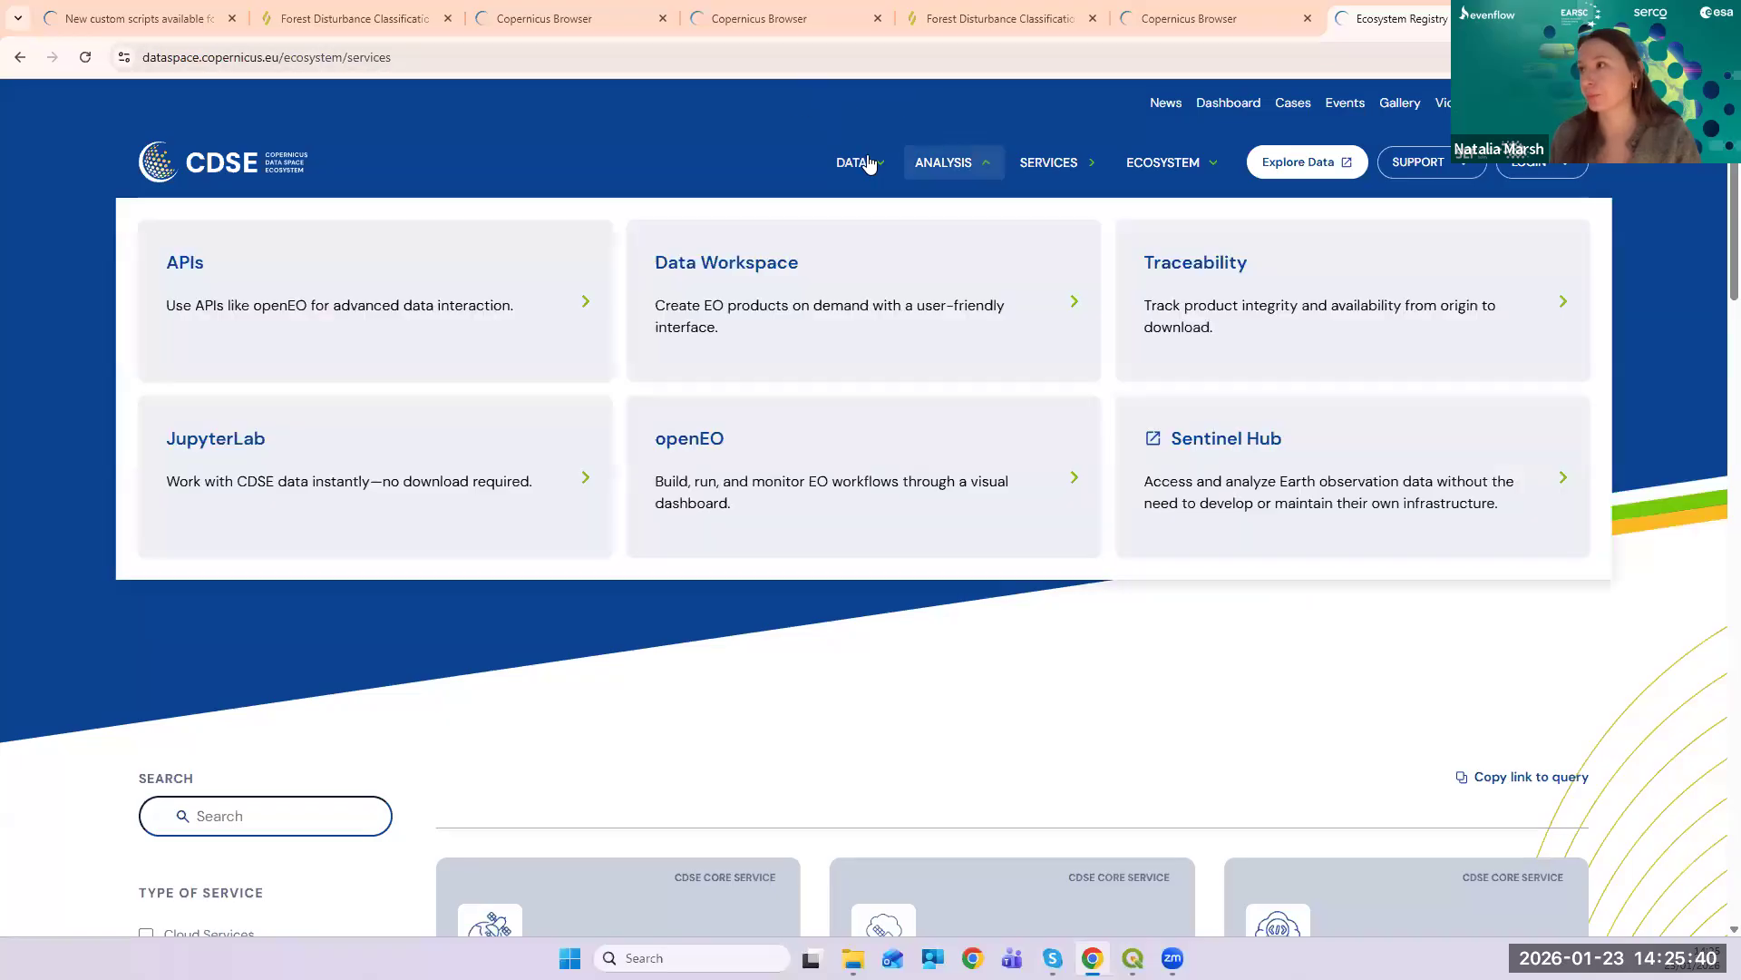
mouse_move(869, 163)
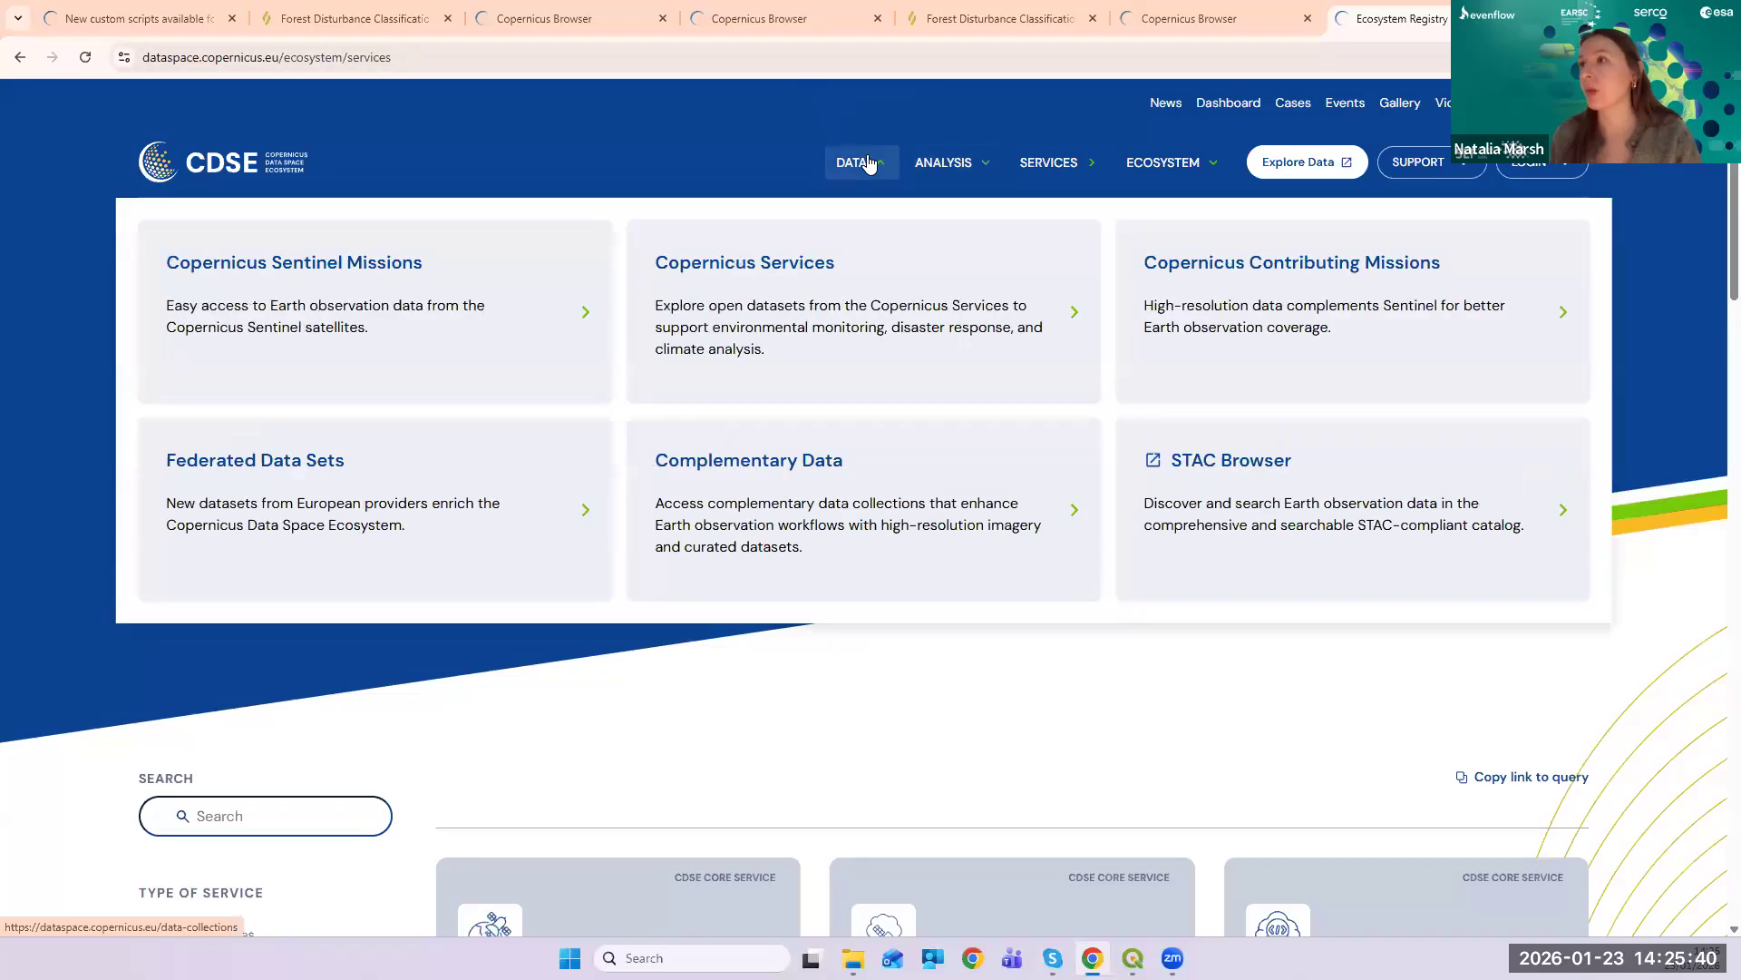
click(833, 269)
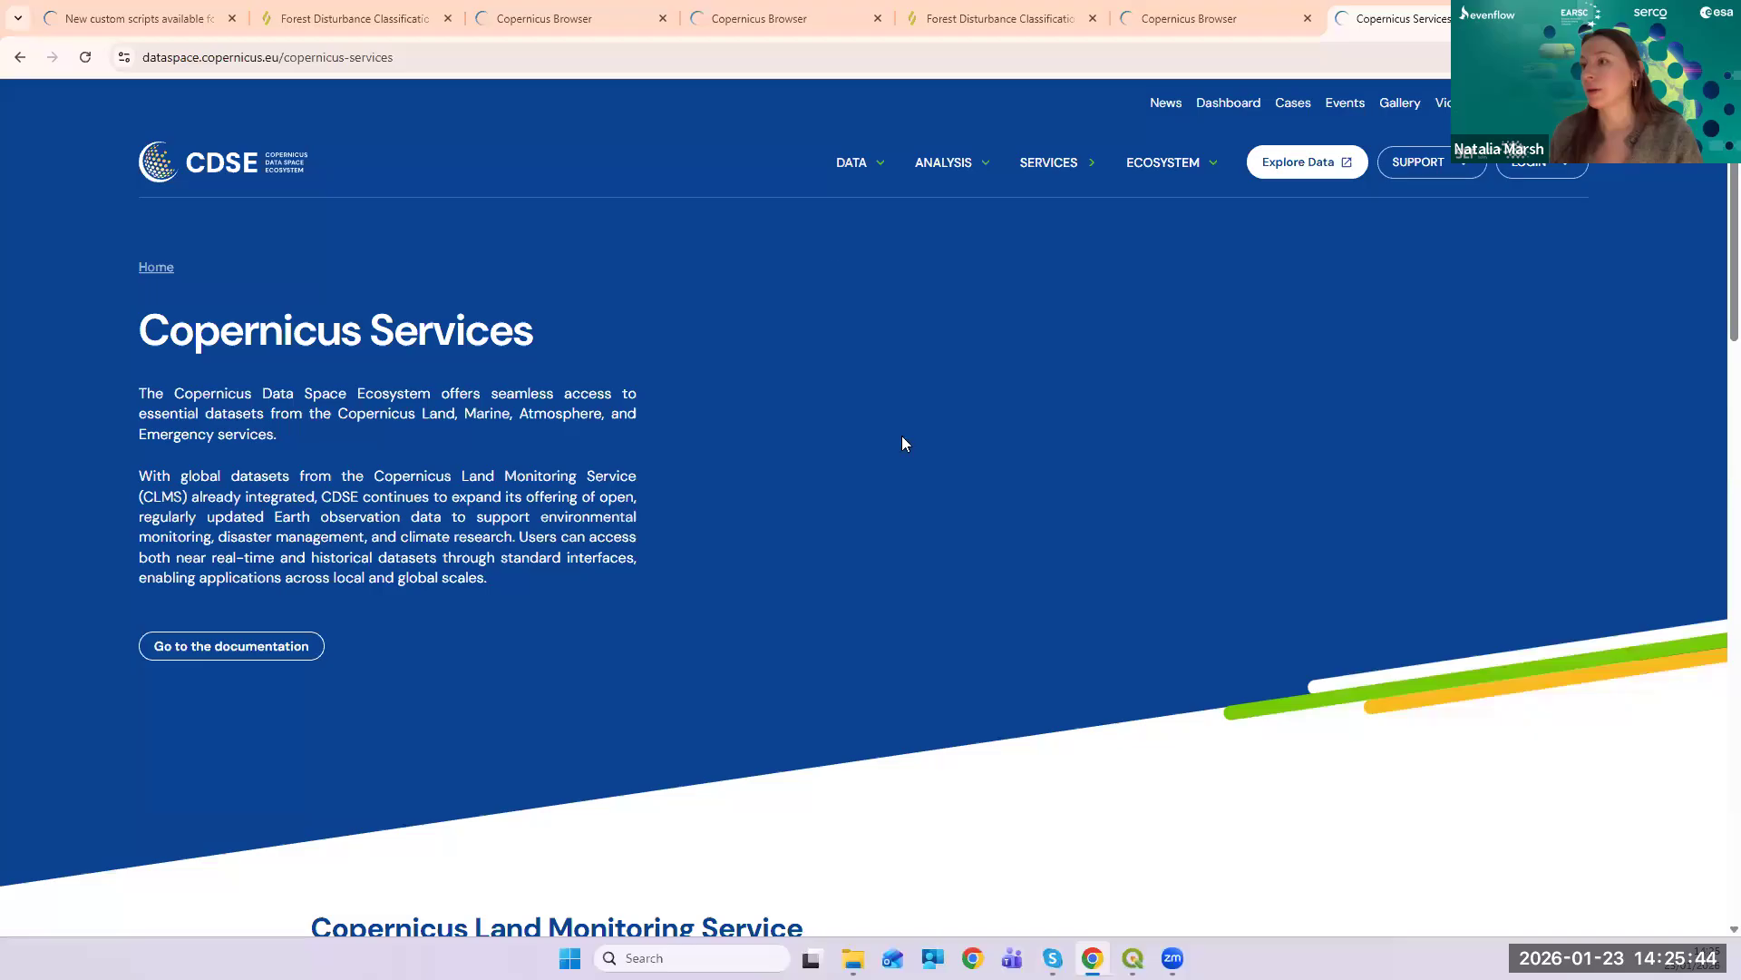
scroll(903, 442, down, 10)
scroll(907, 448, down, 1)
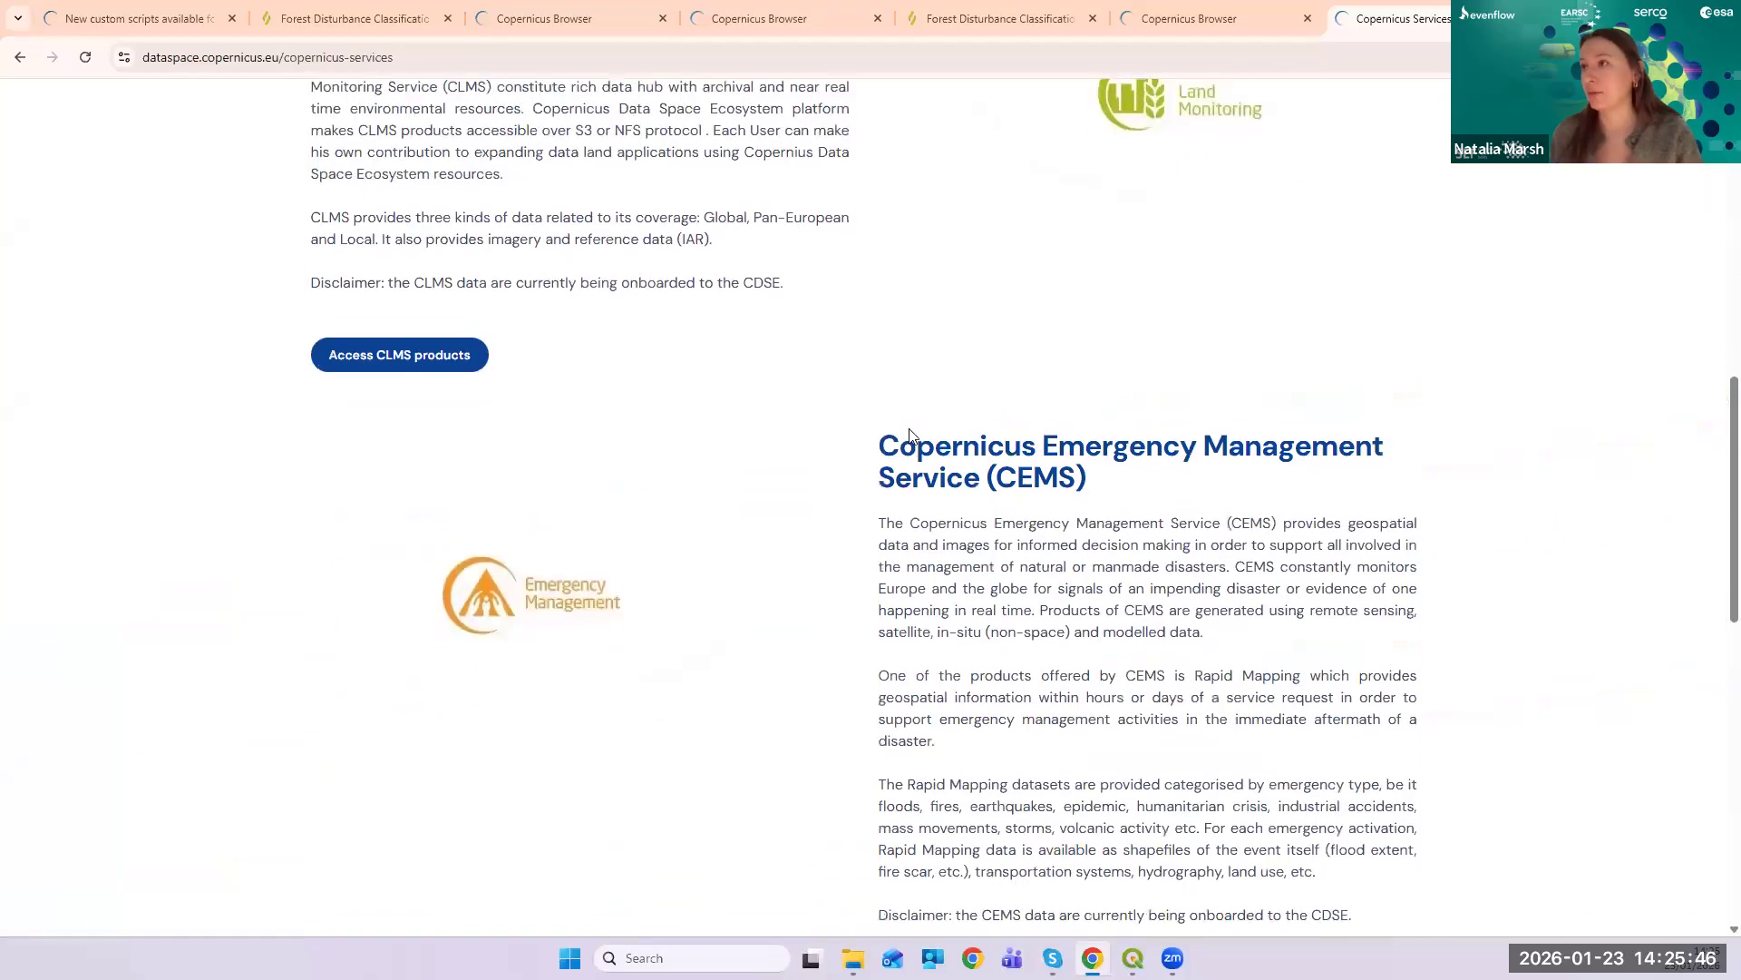
scroll(1076, 147, up, 15)
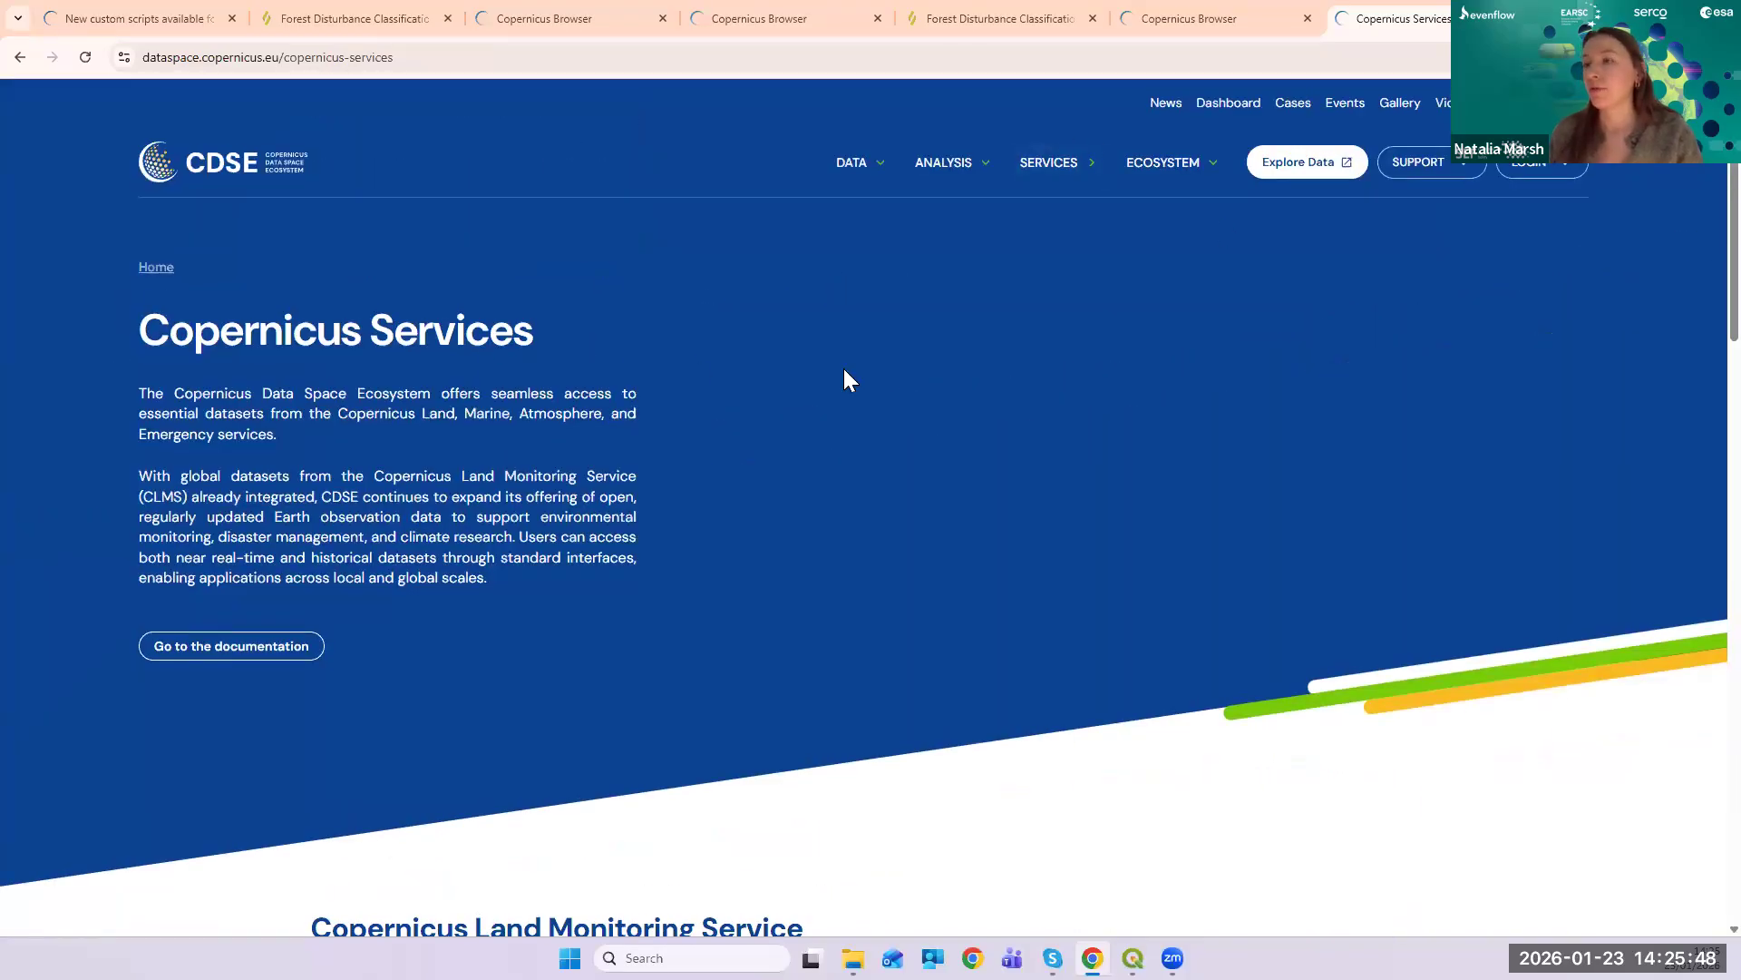
scroll(1016, 385, down, 4)
scroll(862, 422, up, 4)
scroll(907, 381, down, 1)
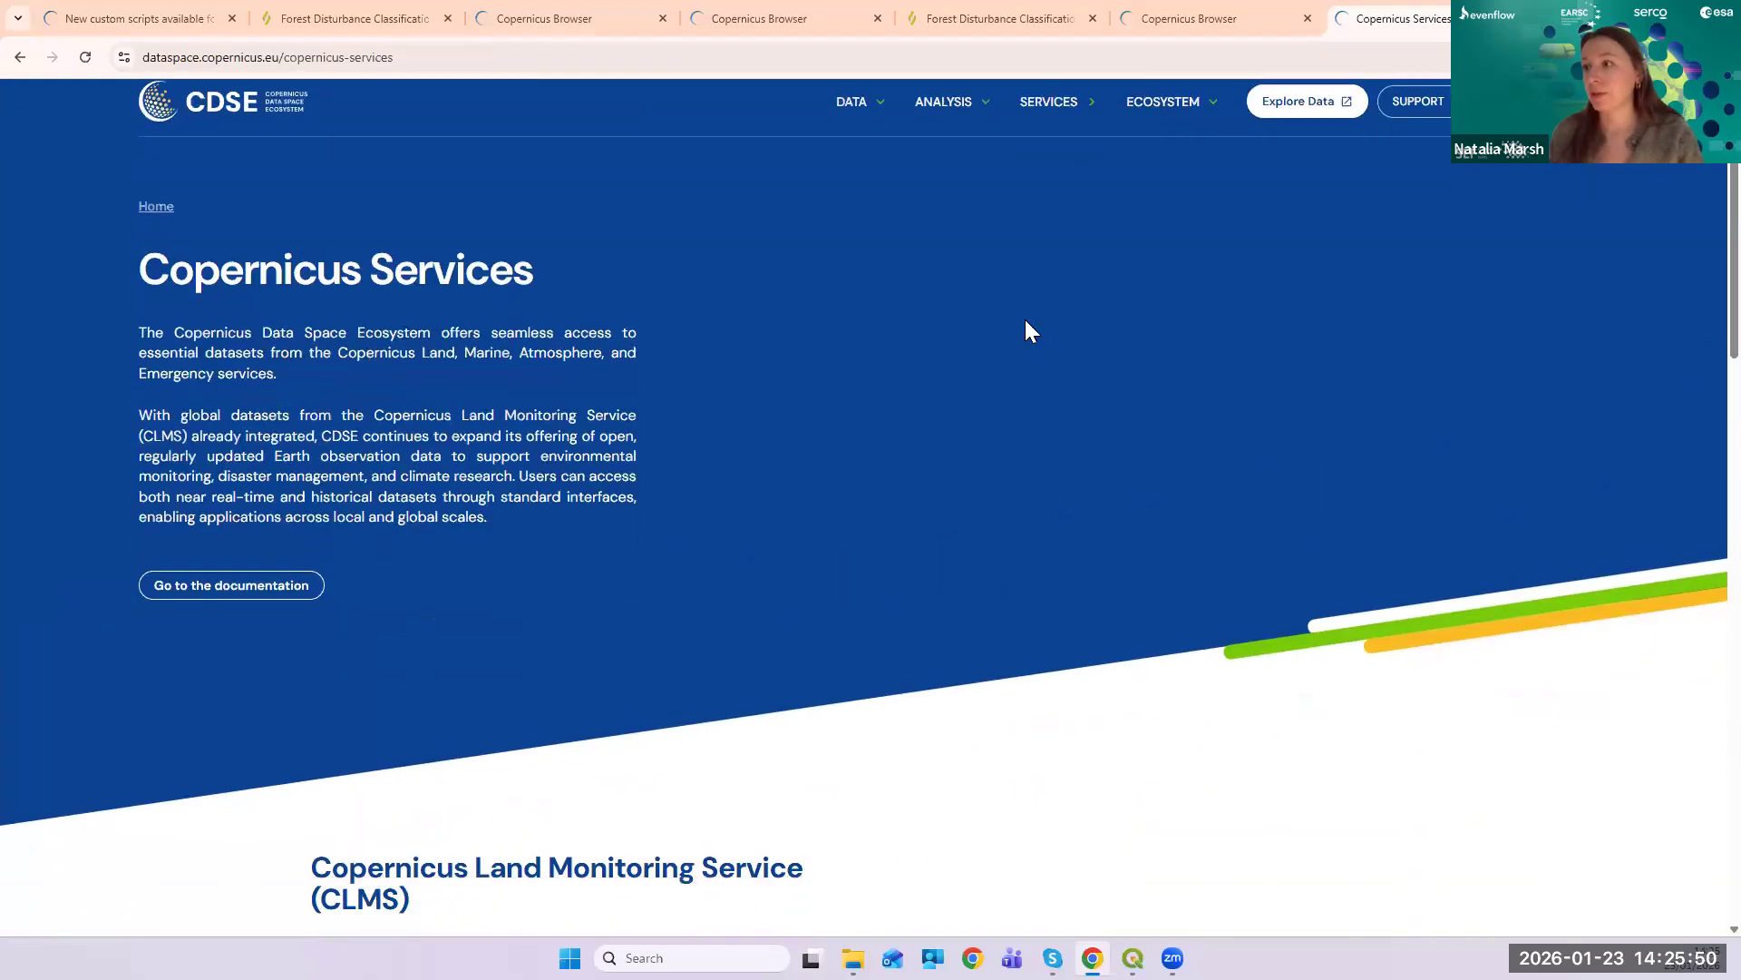
scroll(1027, 331, down, 6)
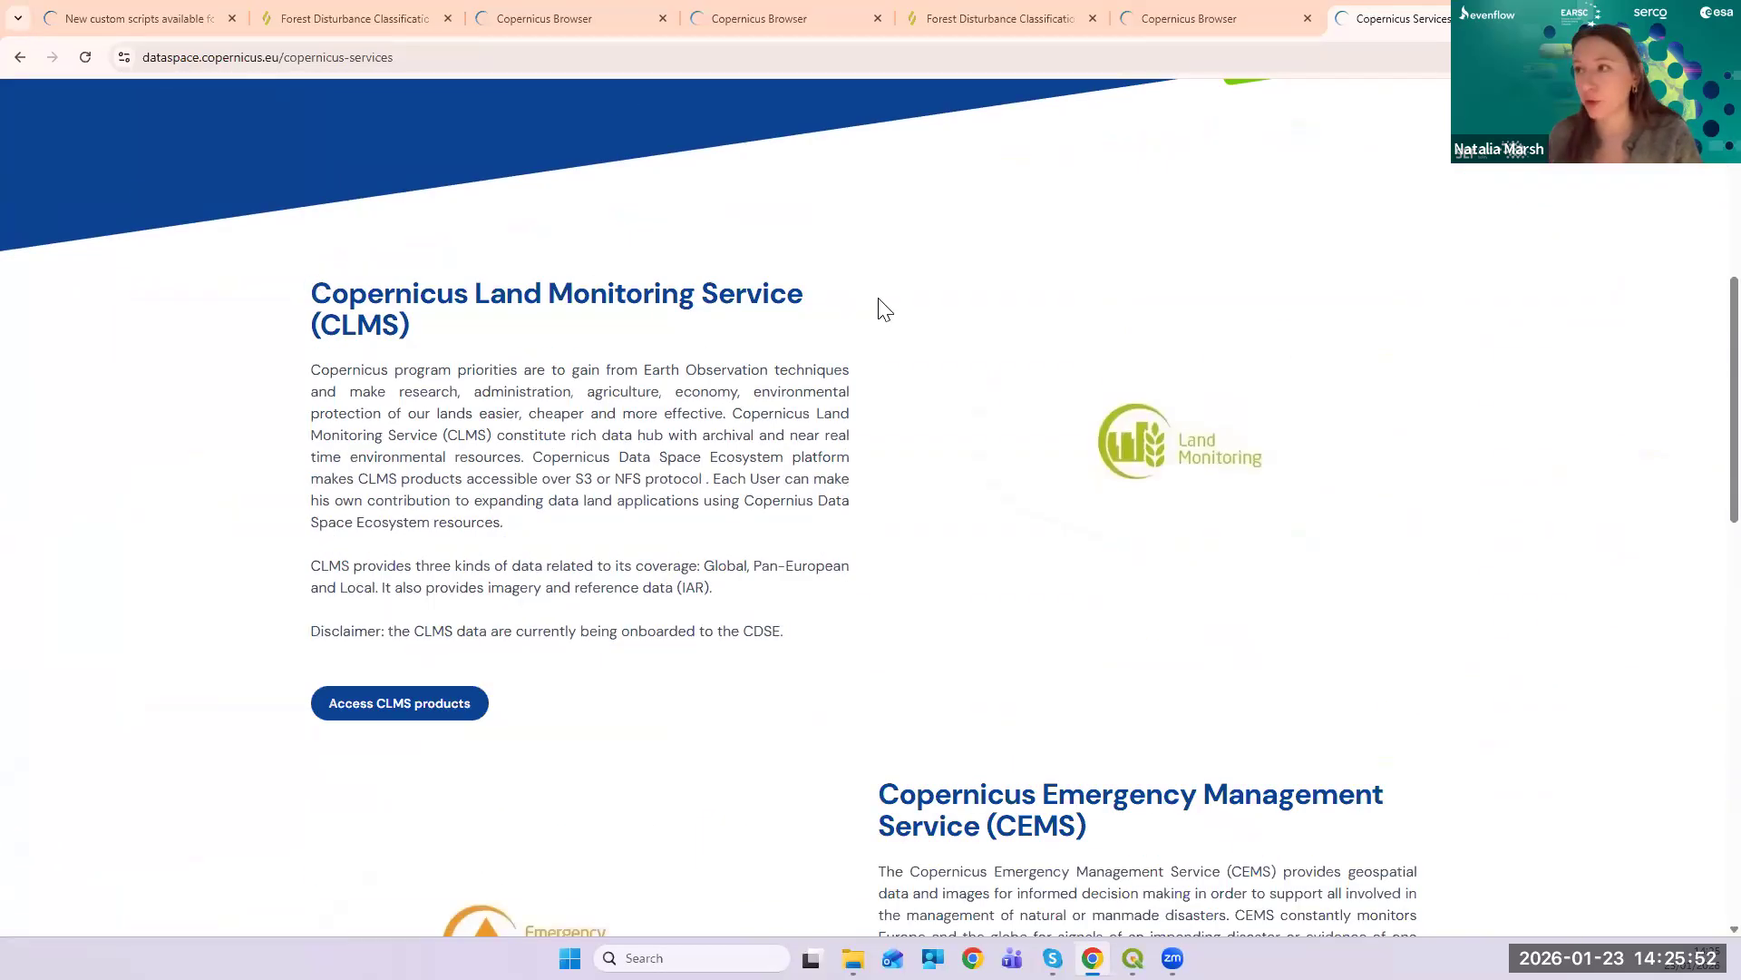
scroll(813, 338, down, 1)
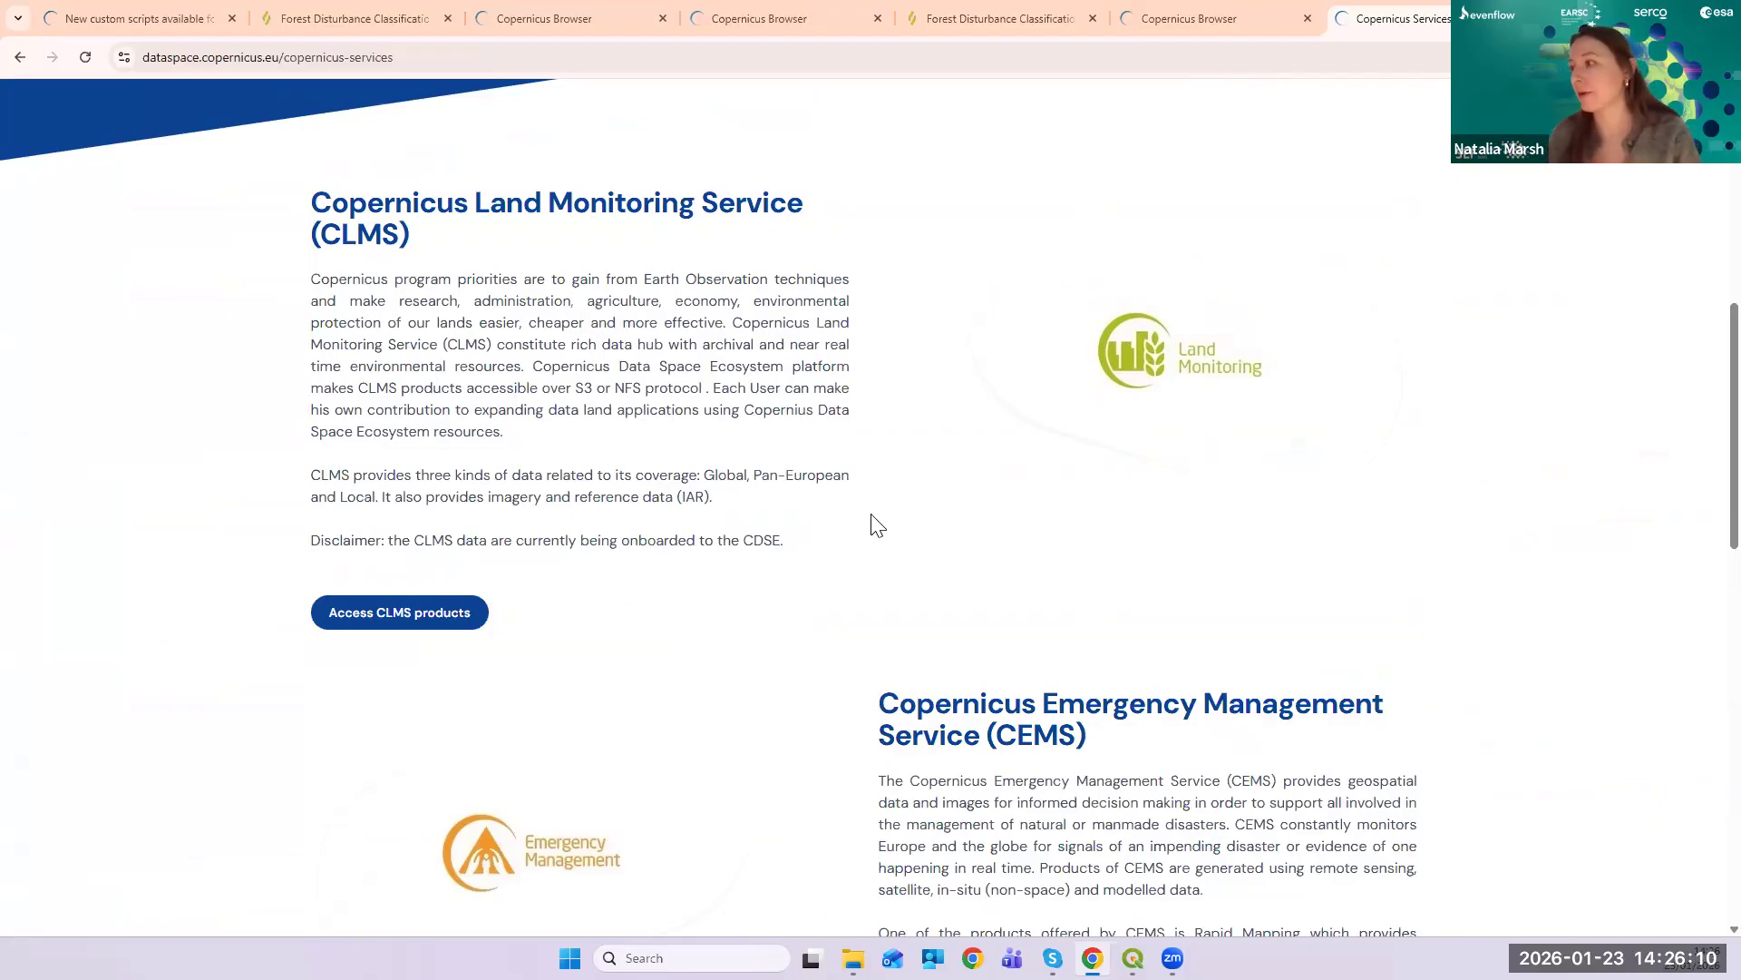
scroll(1107, 465, down, 2)
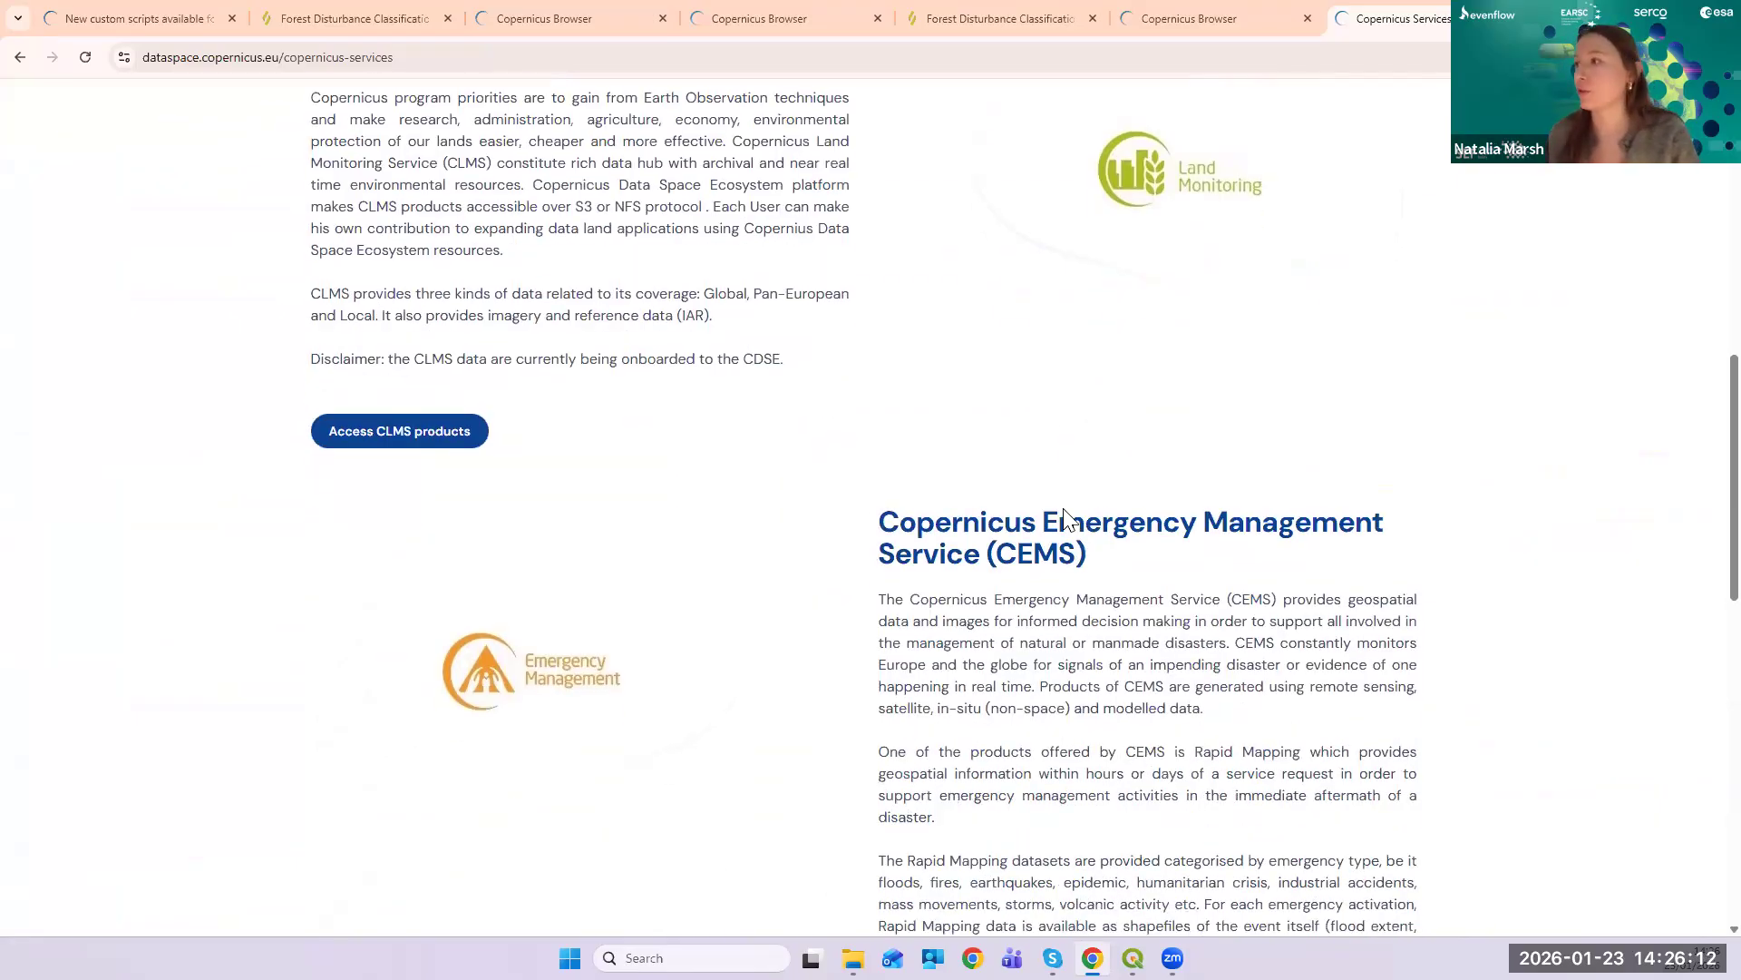
scroll(1041, 504, down, 8)
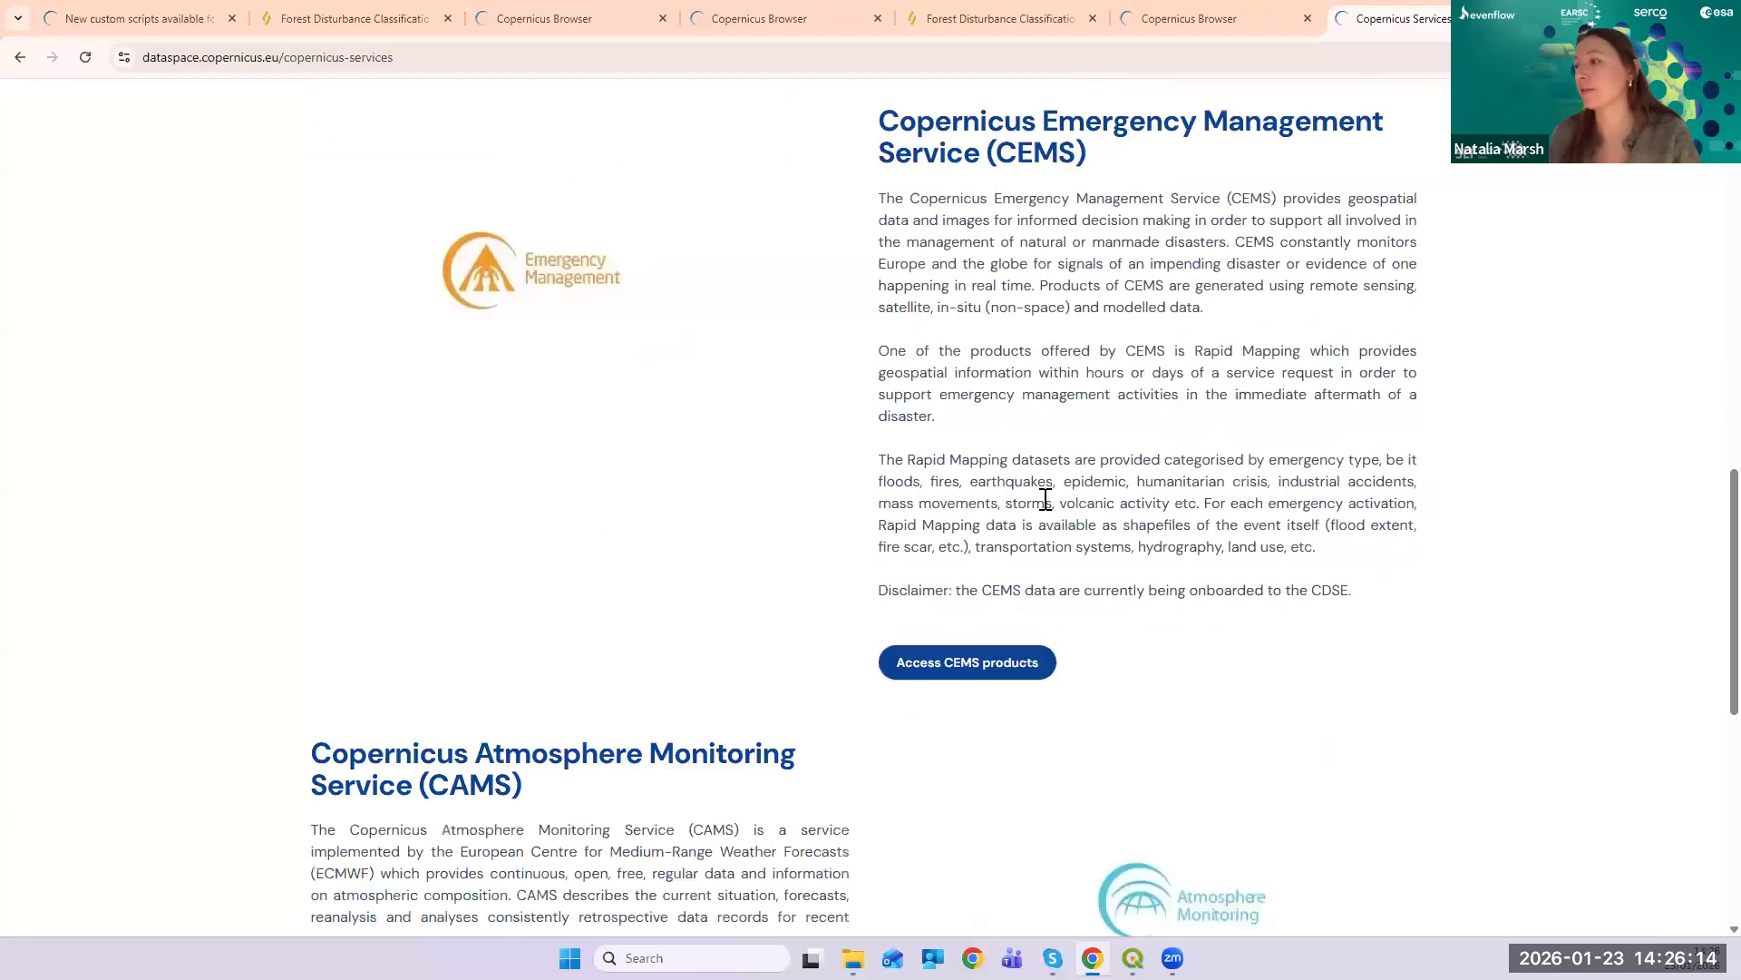
scroll(968, 432, down, 5)
scroll(973, 434, up, 12)
scroll(971, 432, up, 10)
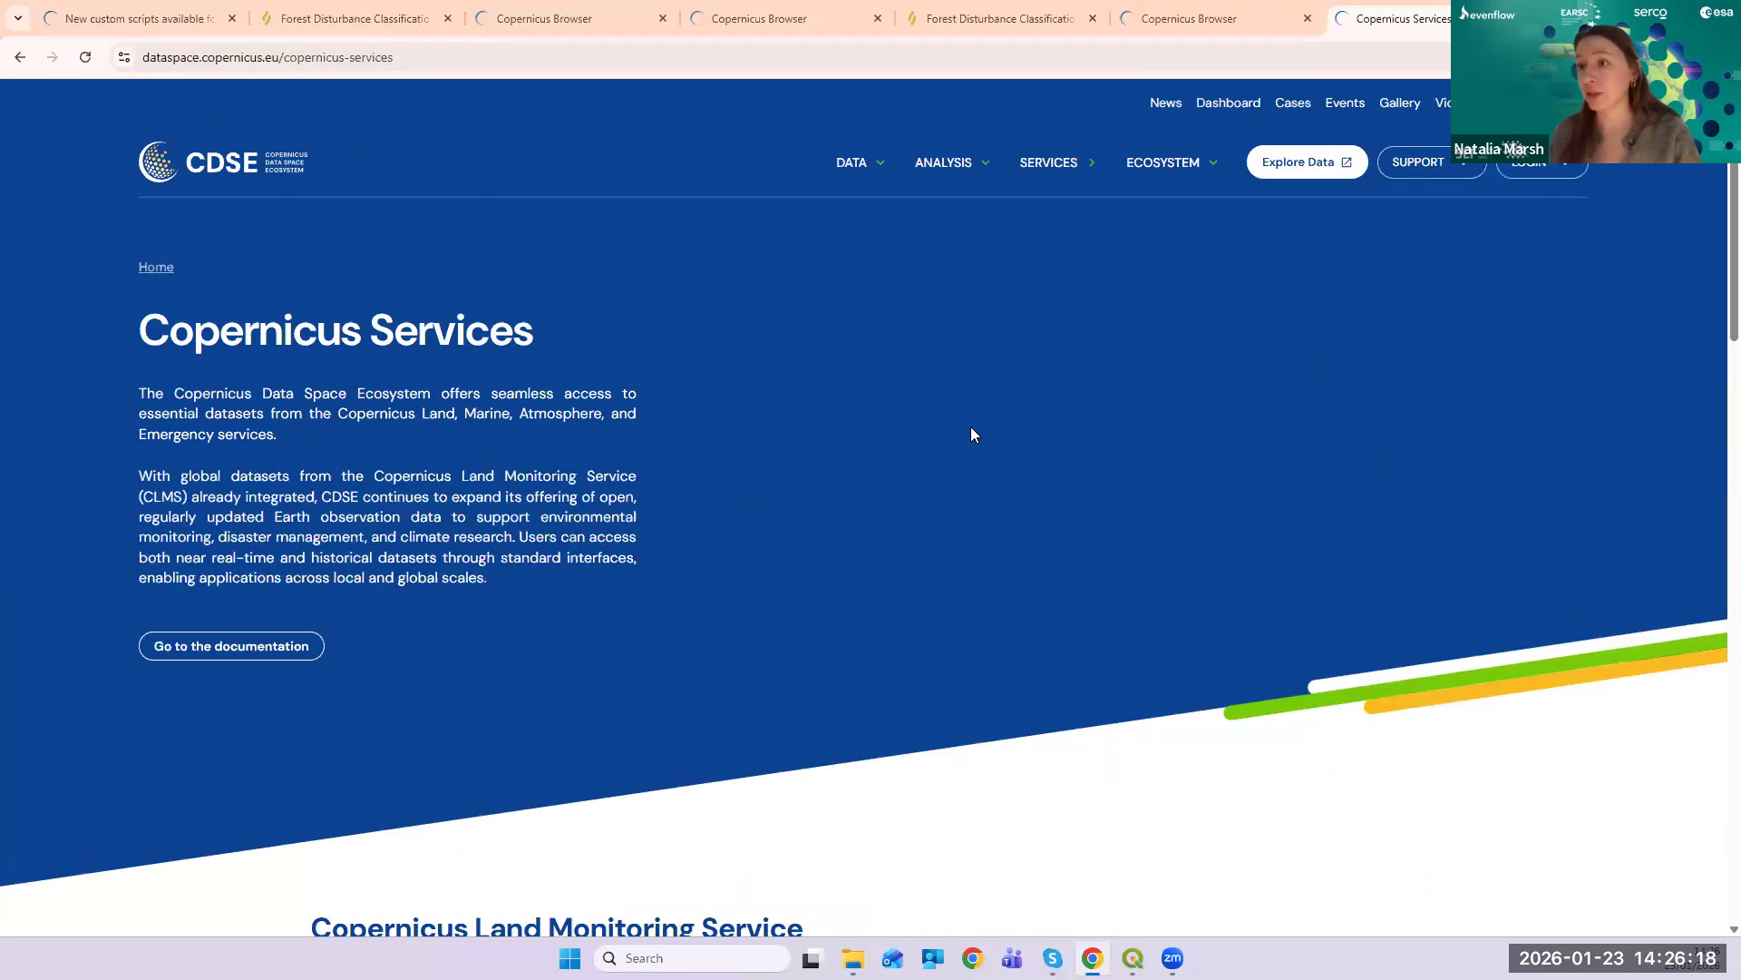
scroll(962, 511, down, 7)
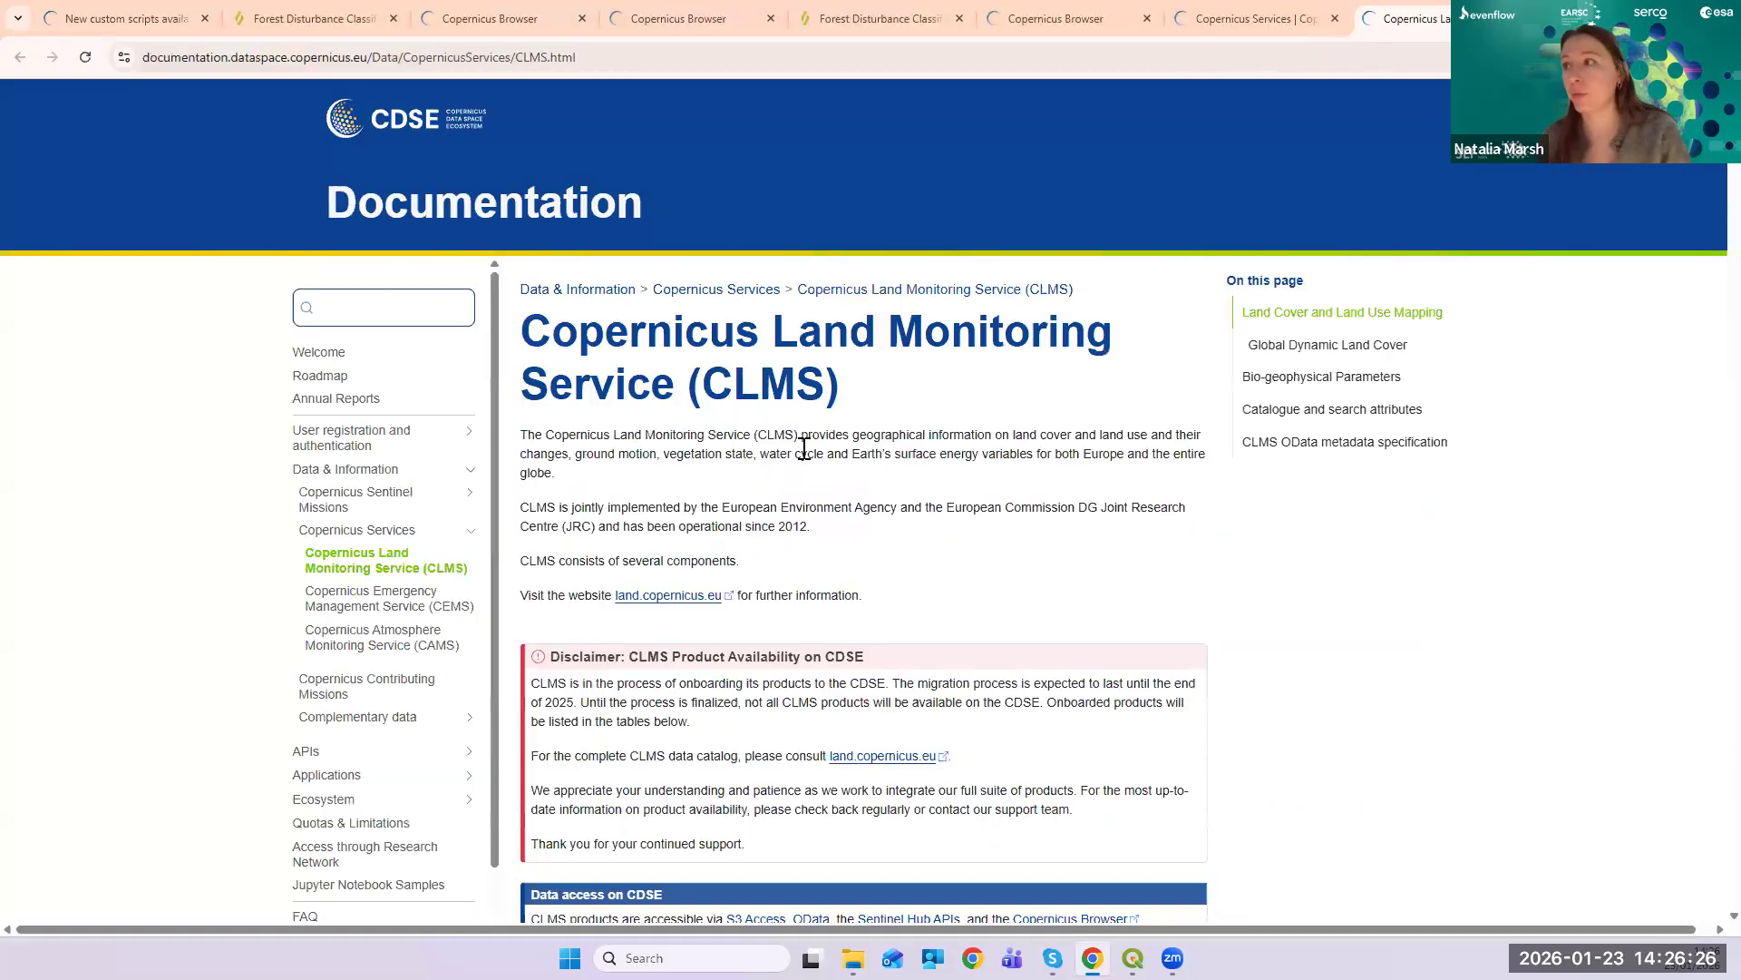
- Select and copy the page title 'Copernicus Land Monitoring Service (CLMS)'
scroll(1189, 444, down, 4)
scroll(997, 426, up, 4)
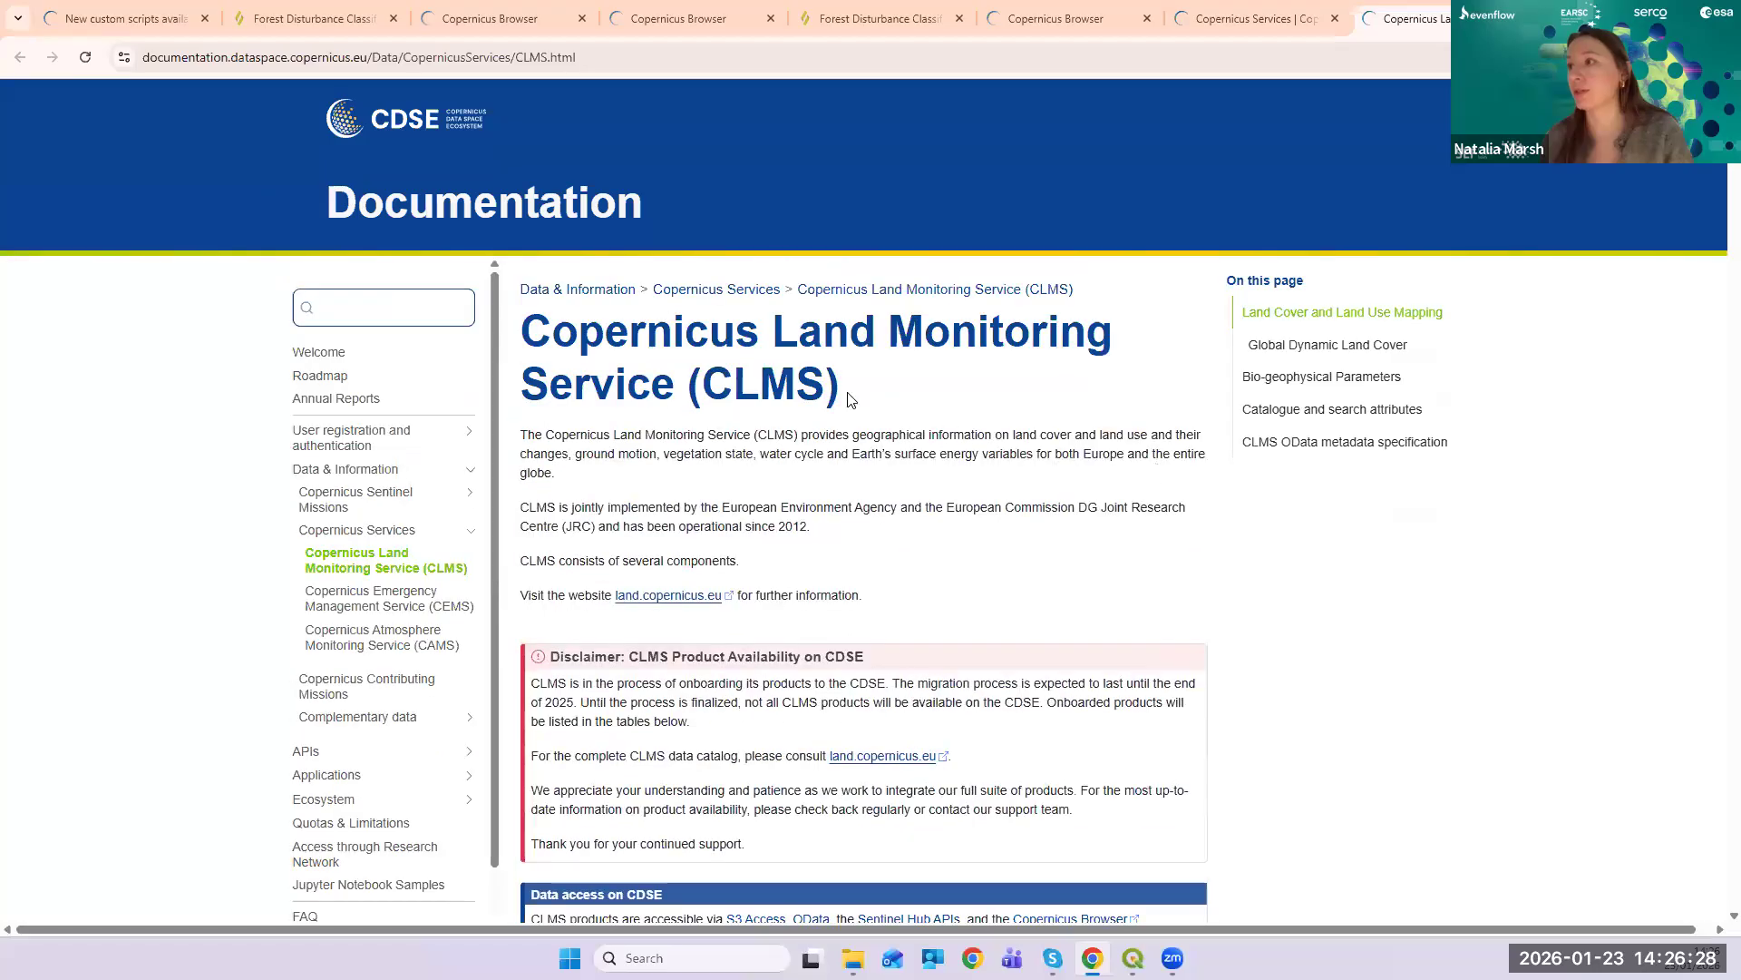
drag(850, 399, 639, 352)
right_click(638, 351)
click(666, 364)
- Browse the CLMS dataset list, then paste the copied title into the address bar
scroll(1120, 507, down, 6)
scroll(1120, 526, down, 15)
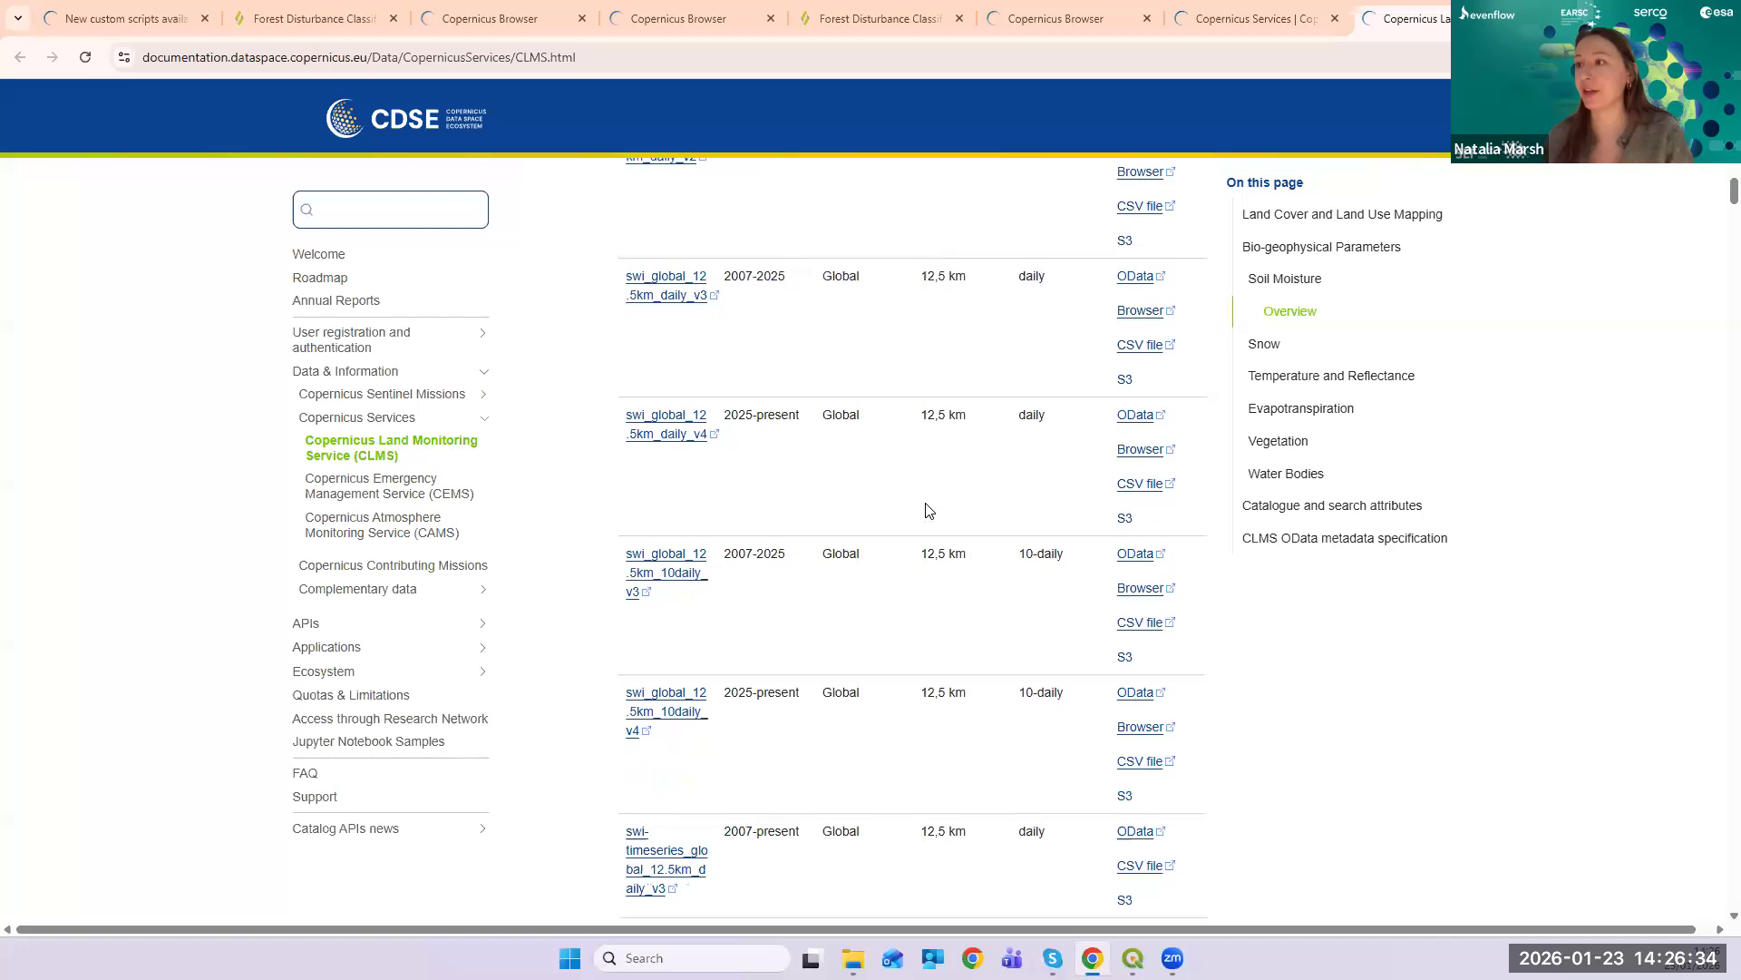
scroll(925, 505, up, 15)
scroll(914, 491, down, 7)
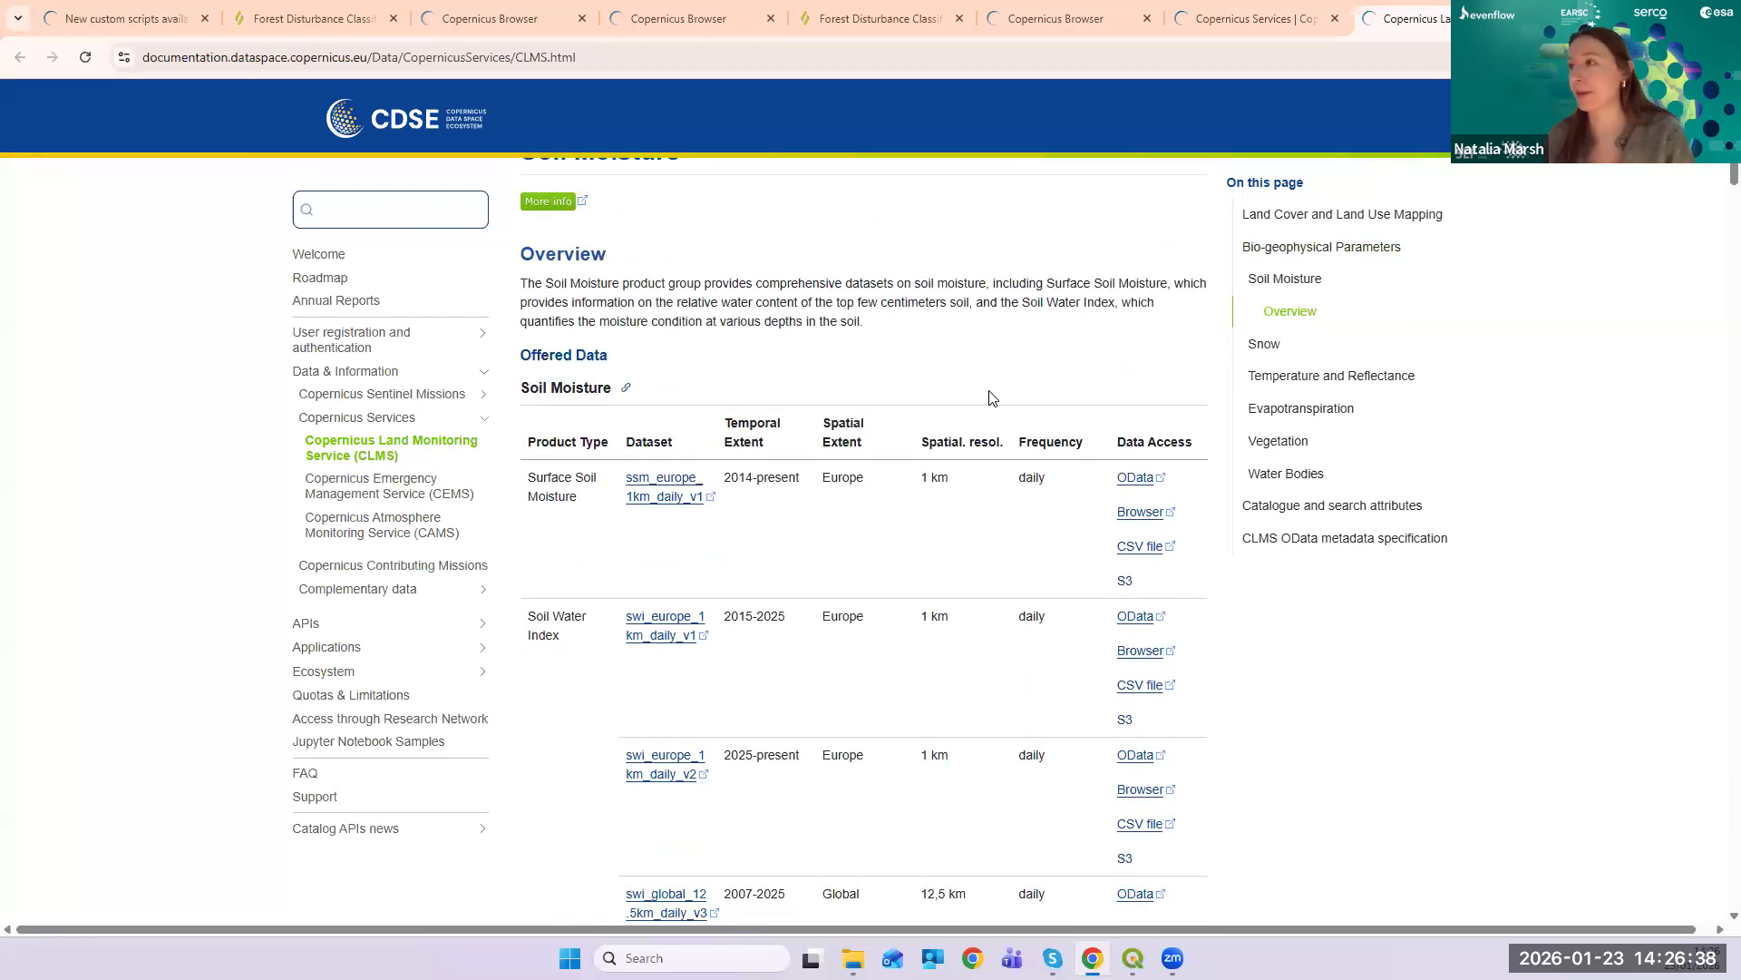
scroll(980, 400, up, 2)
scroll(765, 517, up, 10)
scroll(766, 503, up, 9)
scroll(778, 482, down, 8)
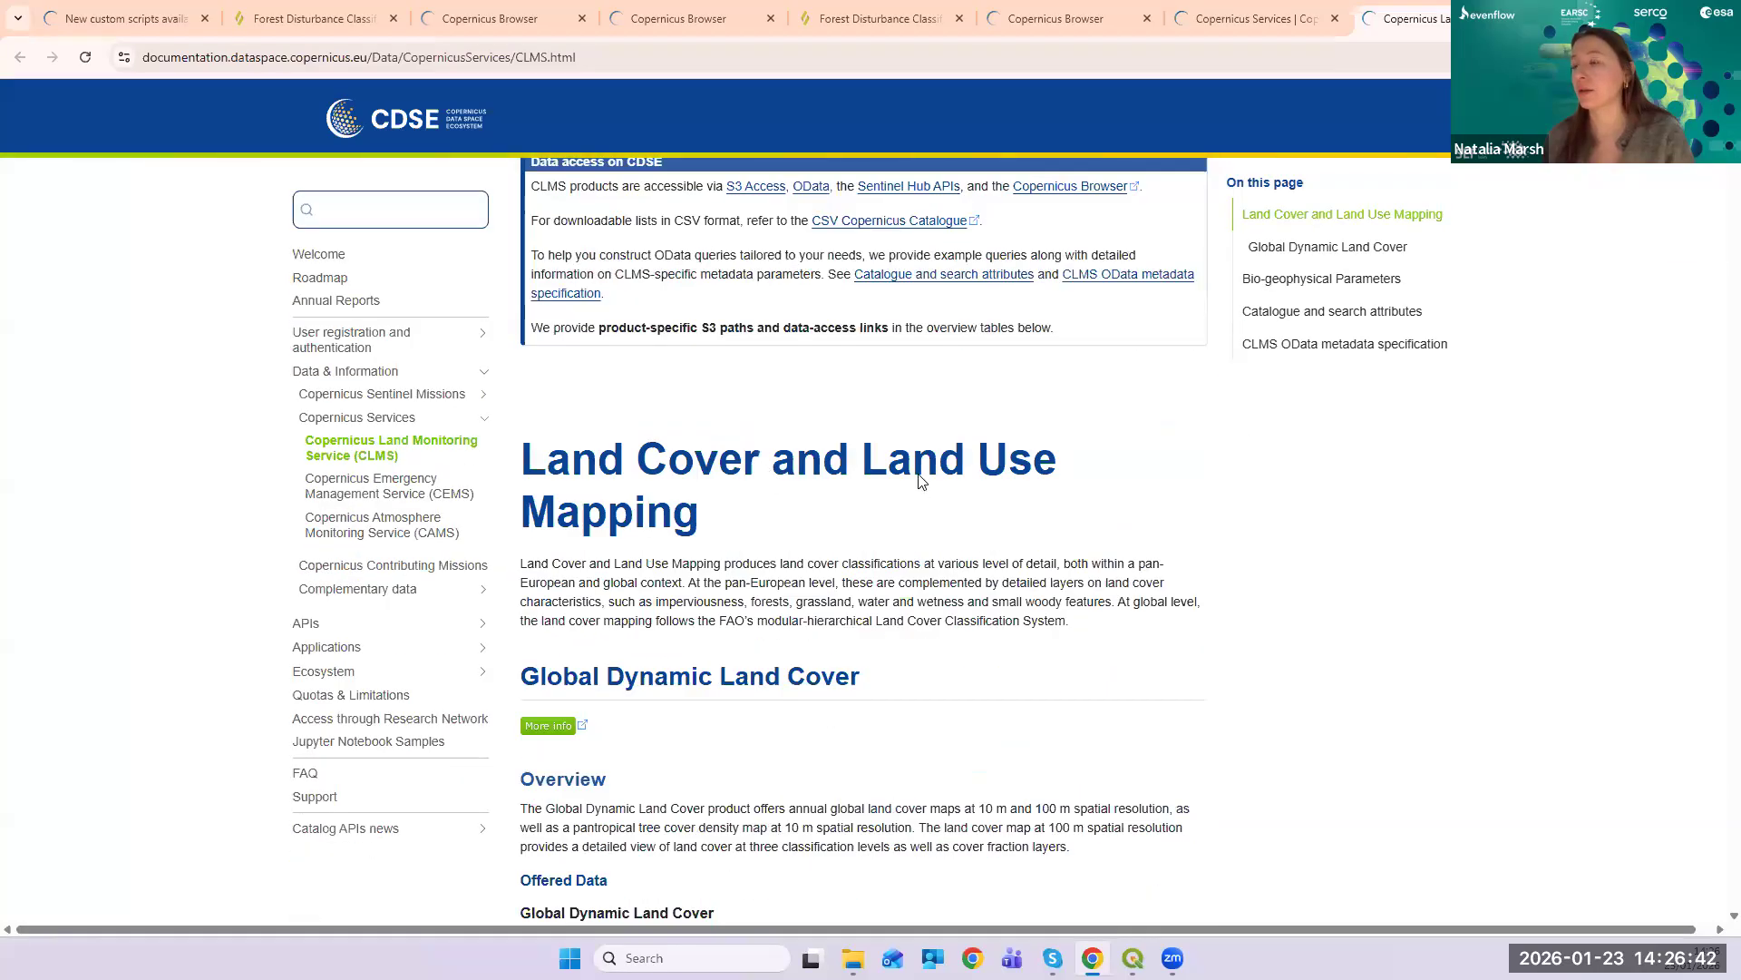
scroll(919, 481, down, 15)
scroll(960, 471, up, 6)
scroll(978, 512, up, 8)
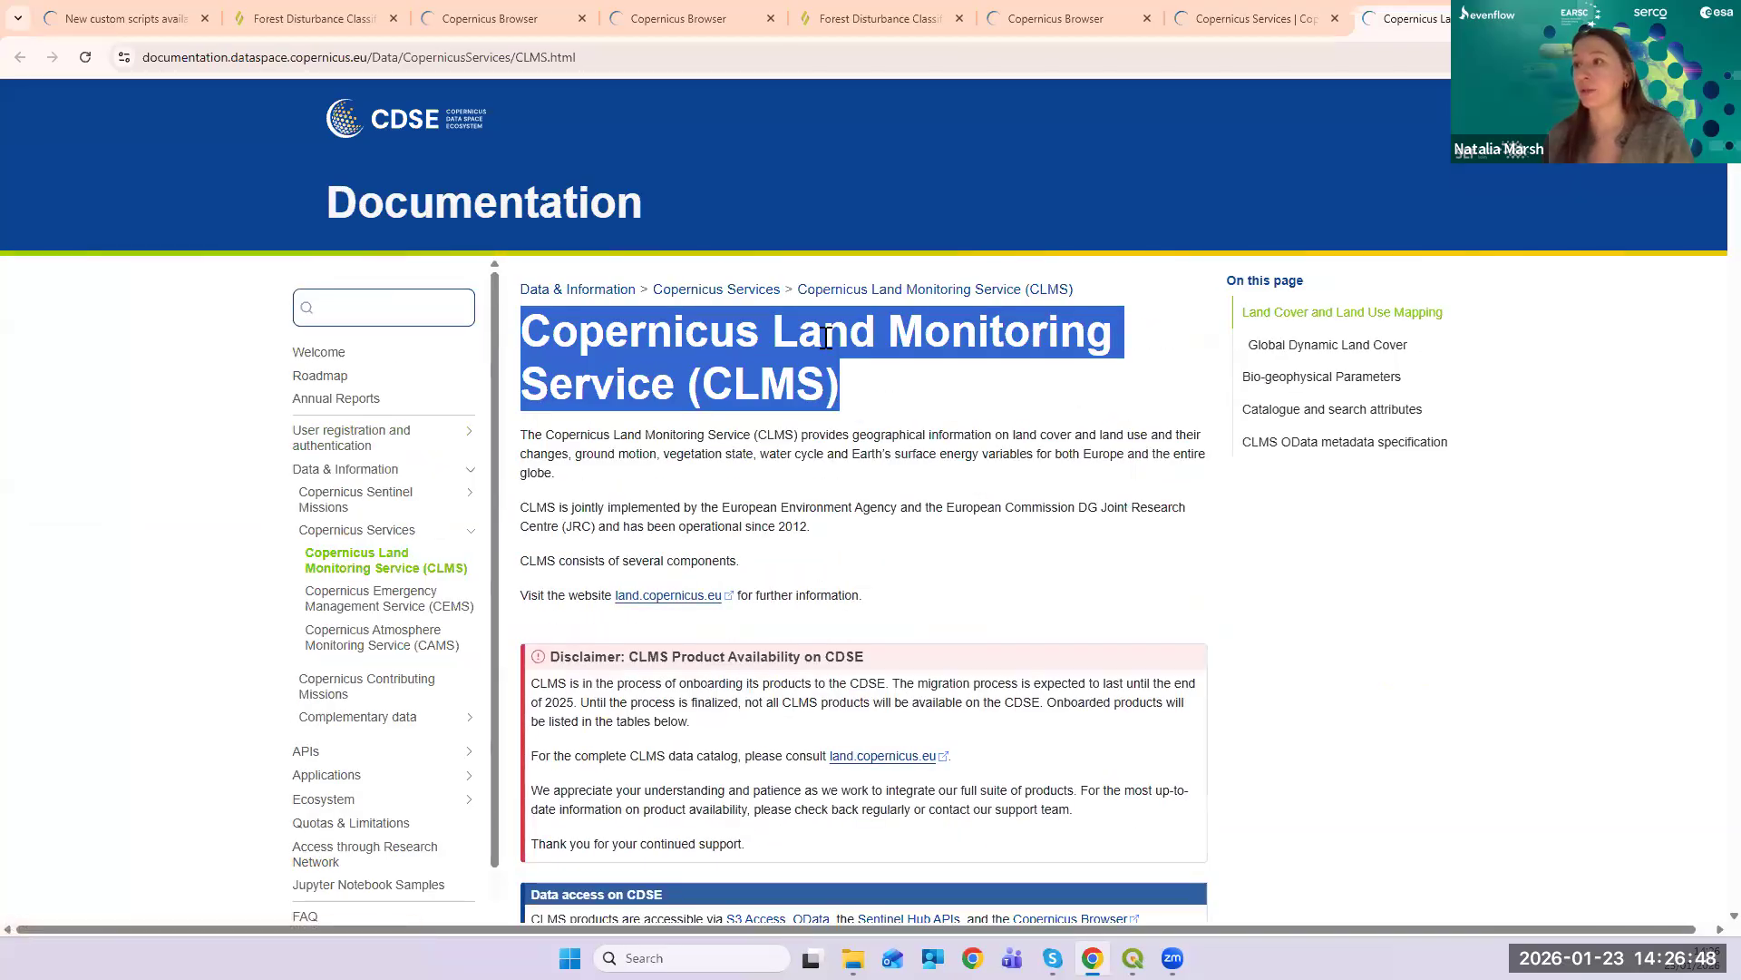
click(598, 56)
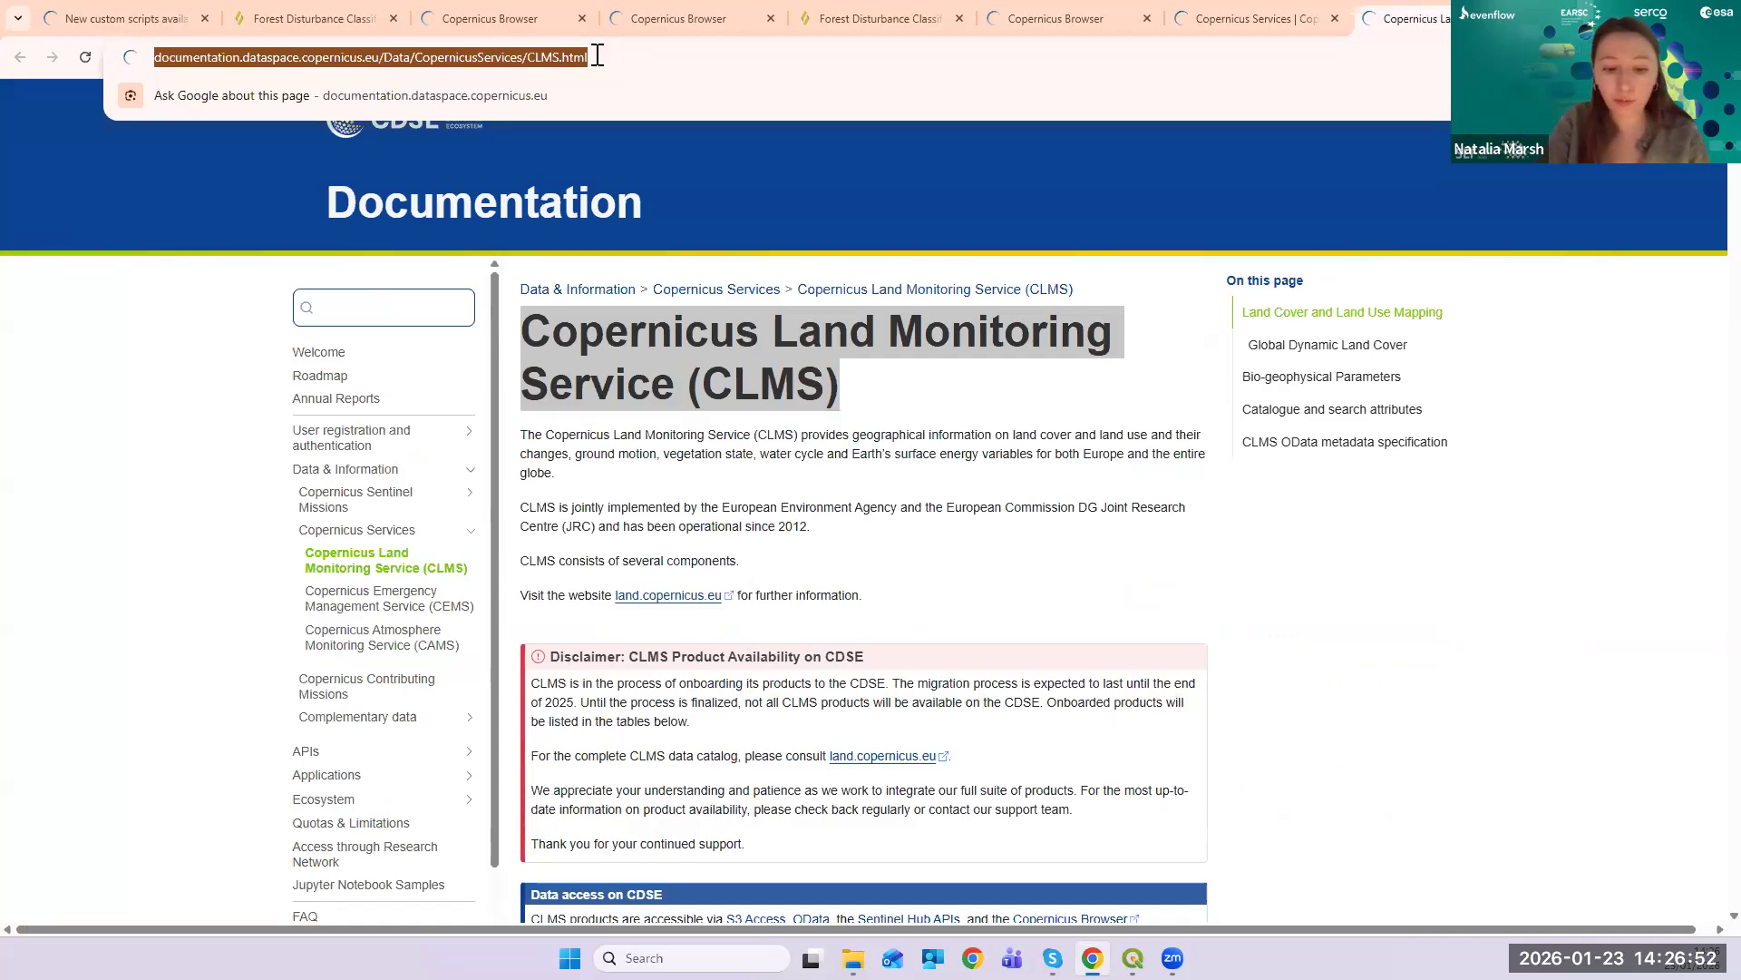
key(ctrl+v)
- Search the web for the copied CLMS title and open the land.copernicus.eu result
key(Return)
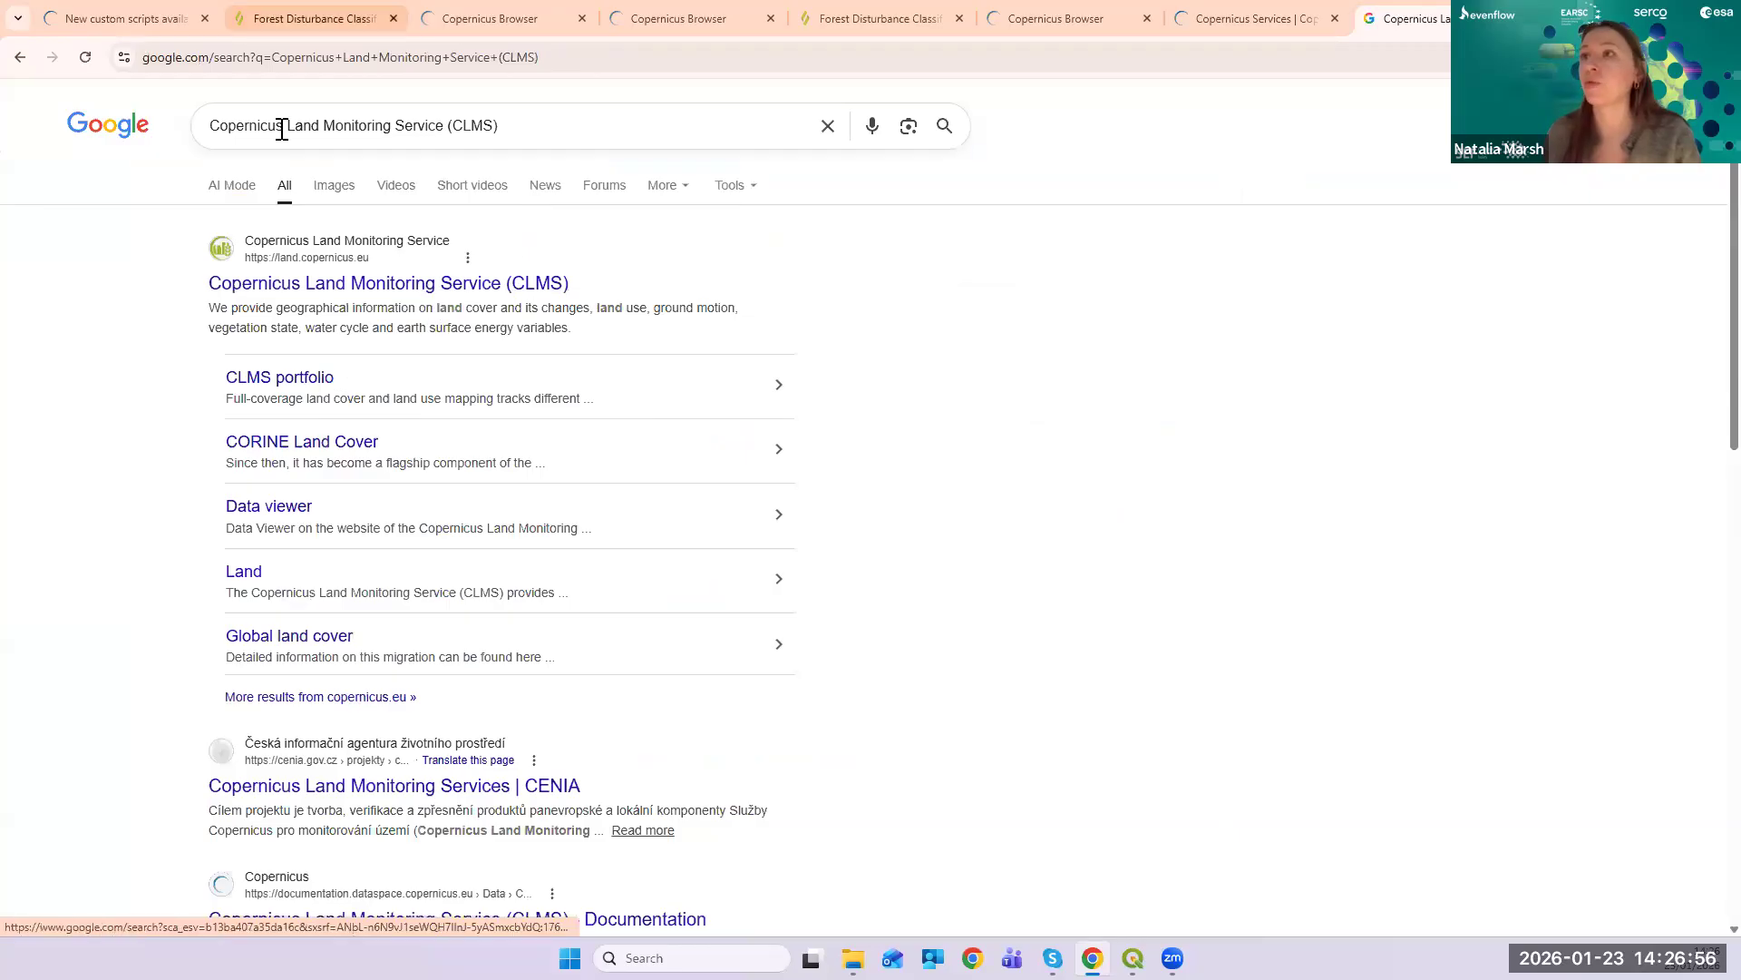
click(383, 285)
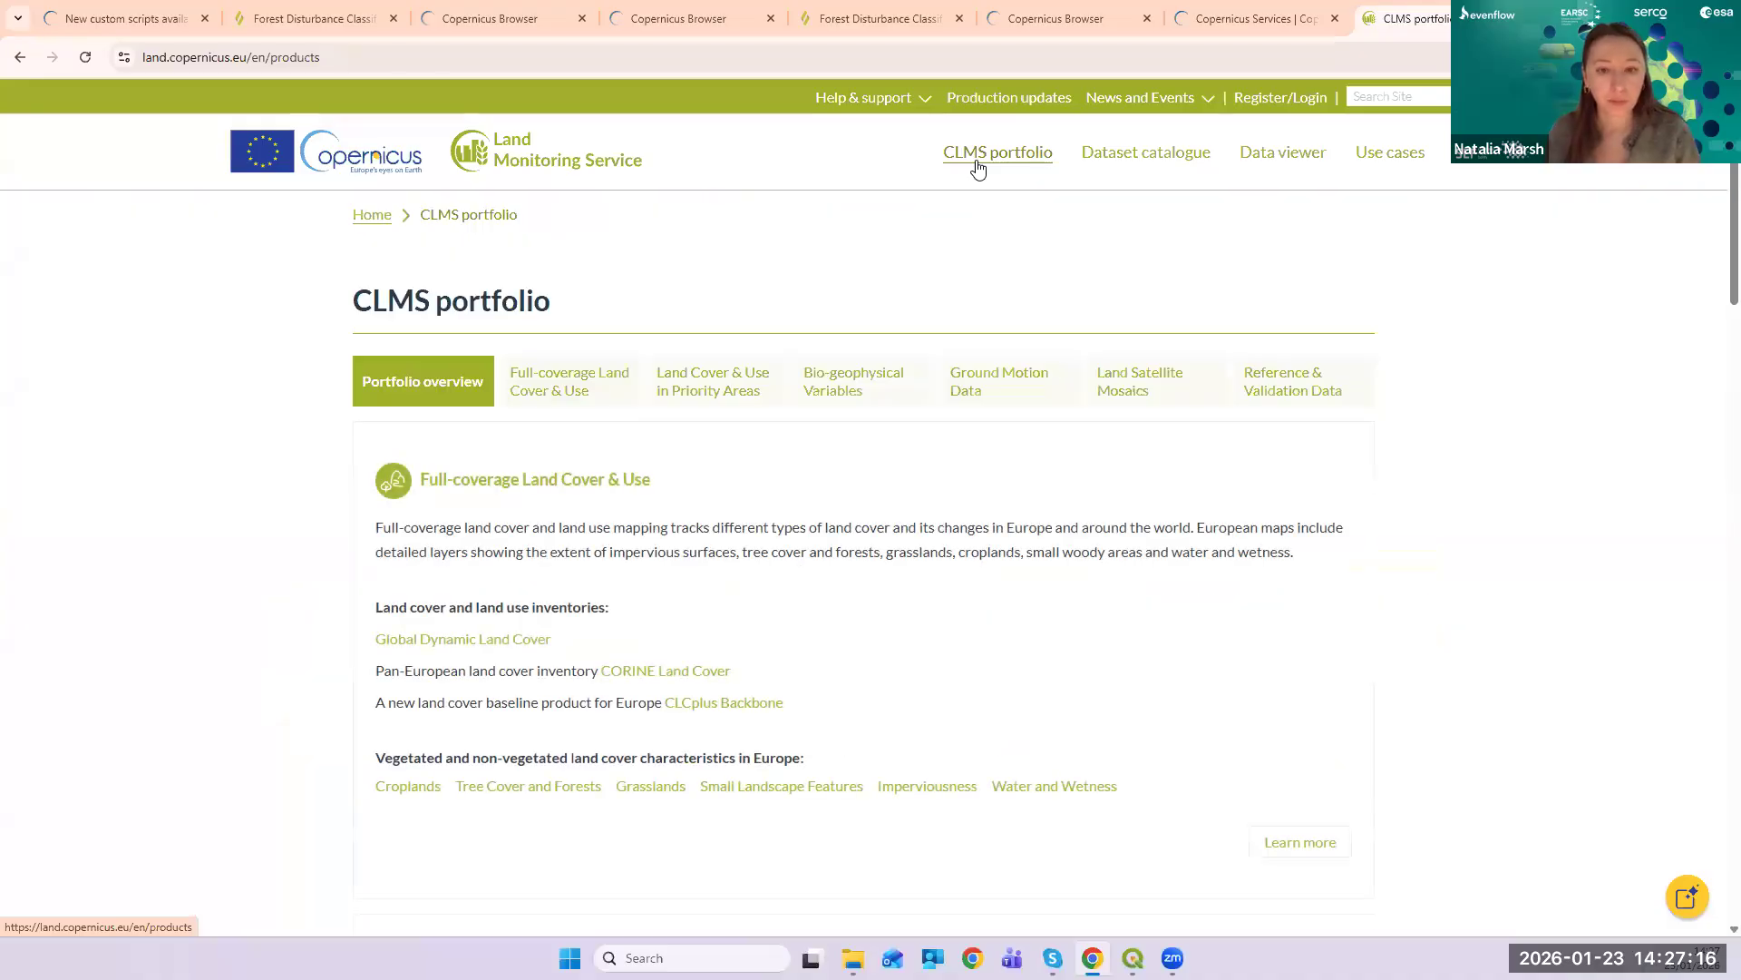
scroll(958, 439, down, 5)
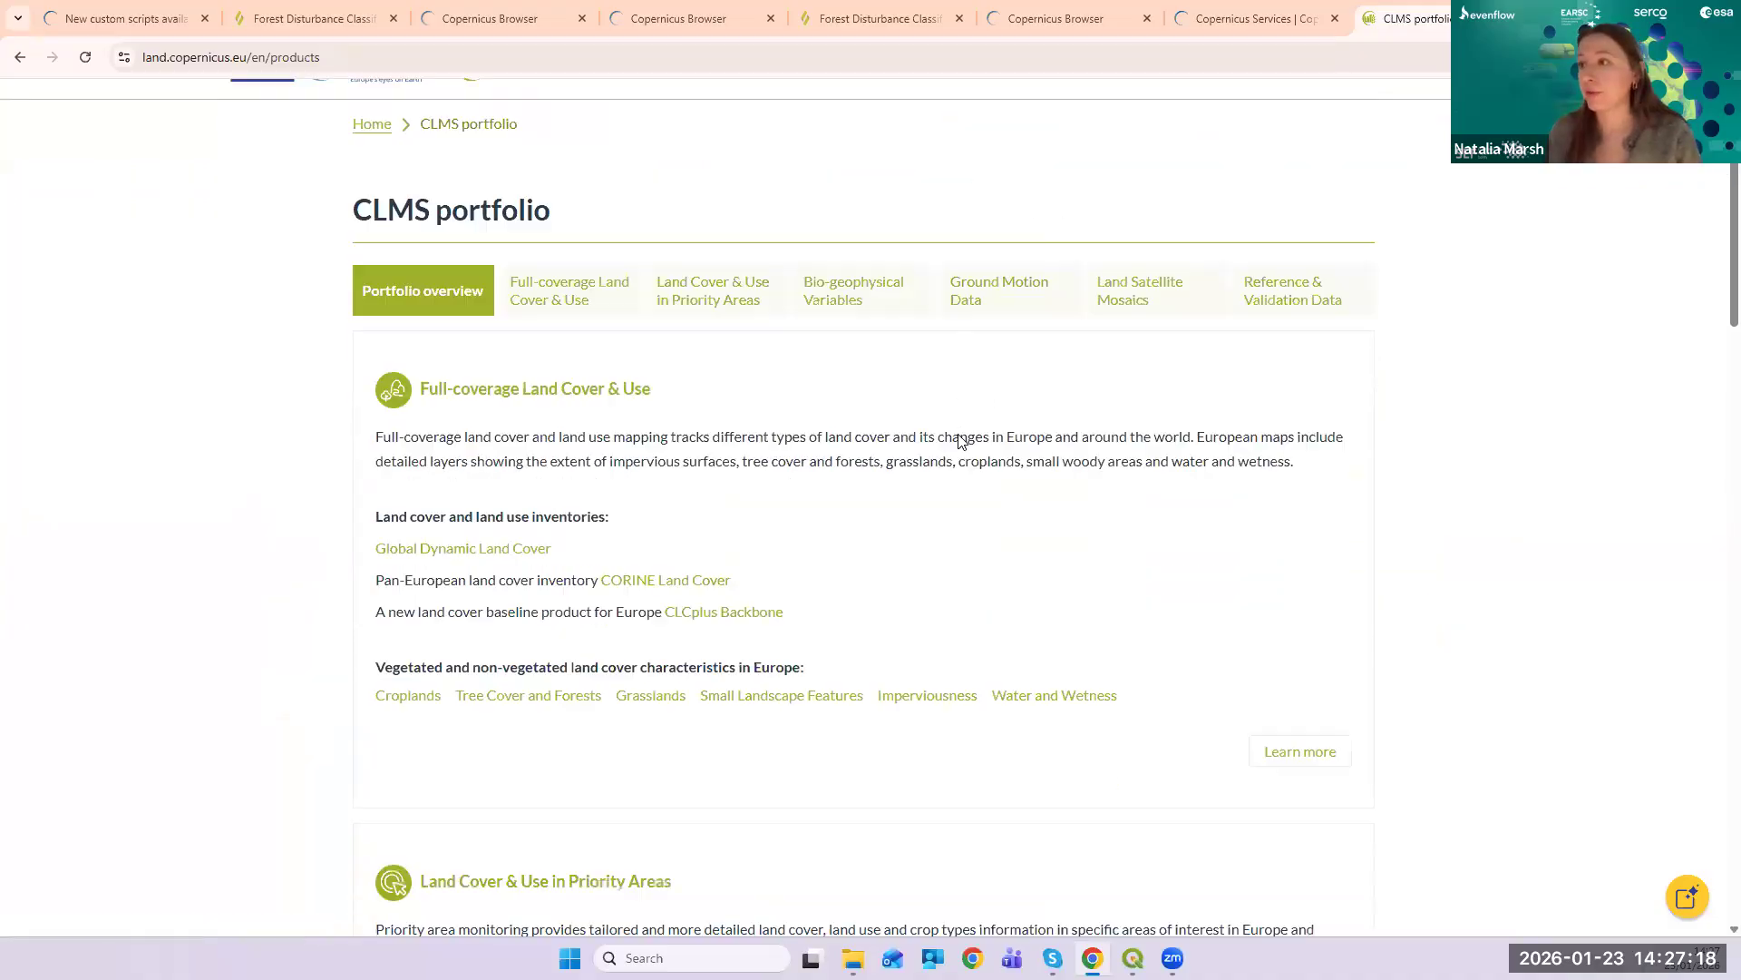
scroll(959, 443, down, 4)
scroll(966, 444, up, 9)
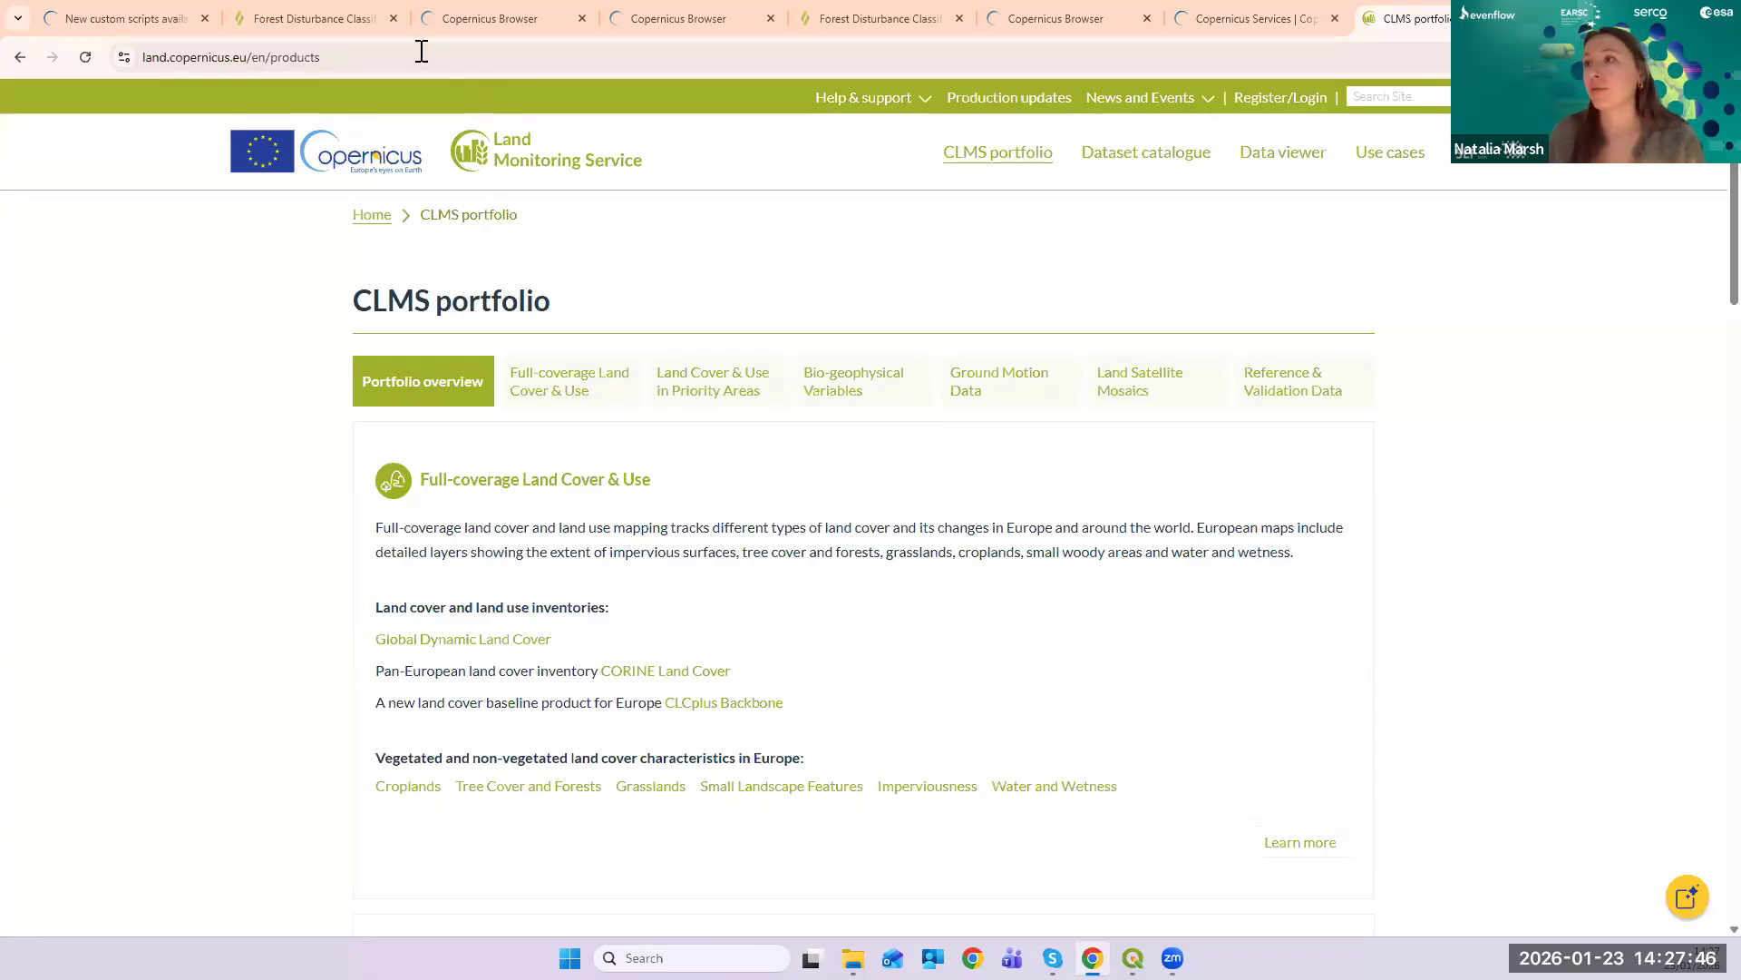
- Browse the CLMS product portfolio and bring up the Tree Cover and Forests link menu
scroll(843, 330, down, 5)
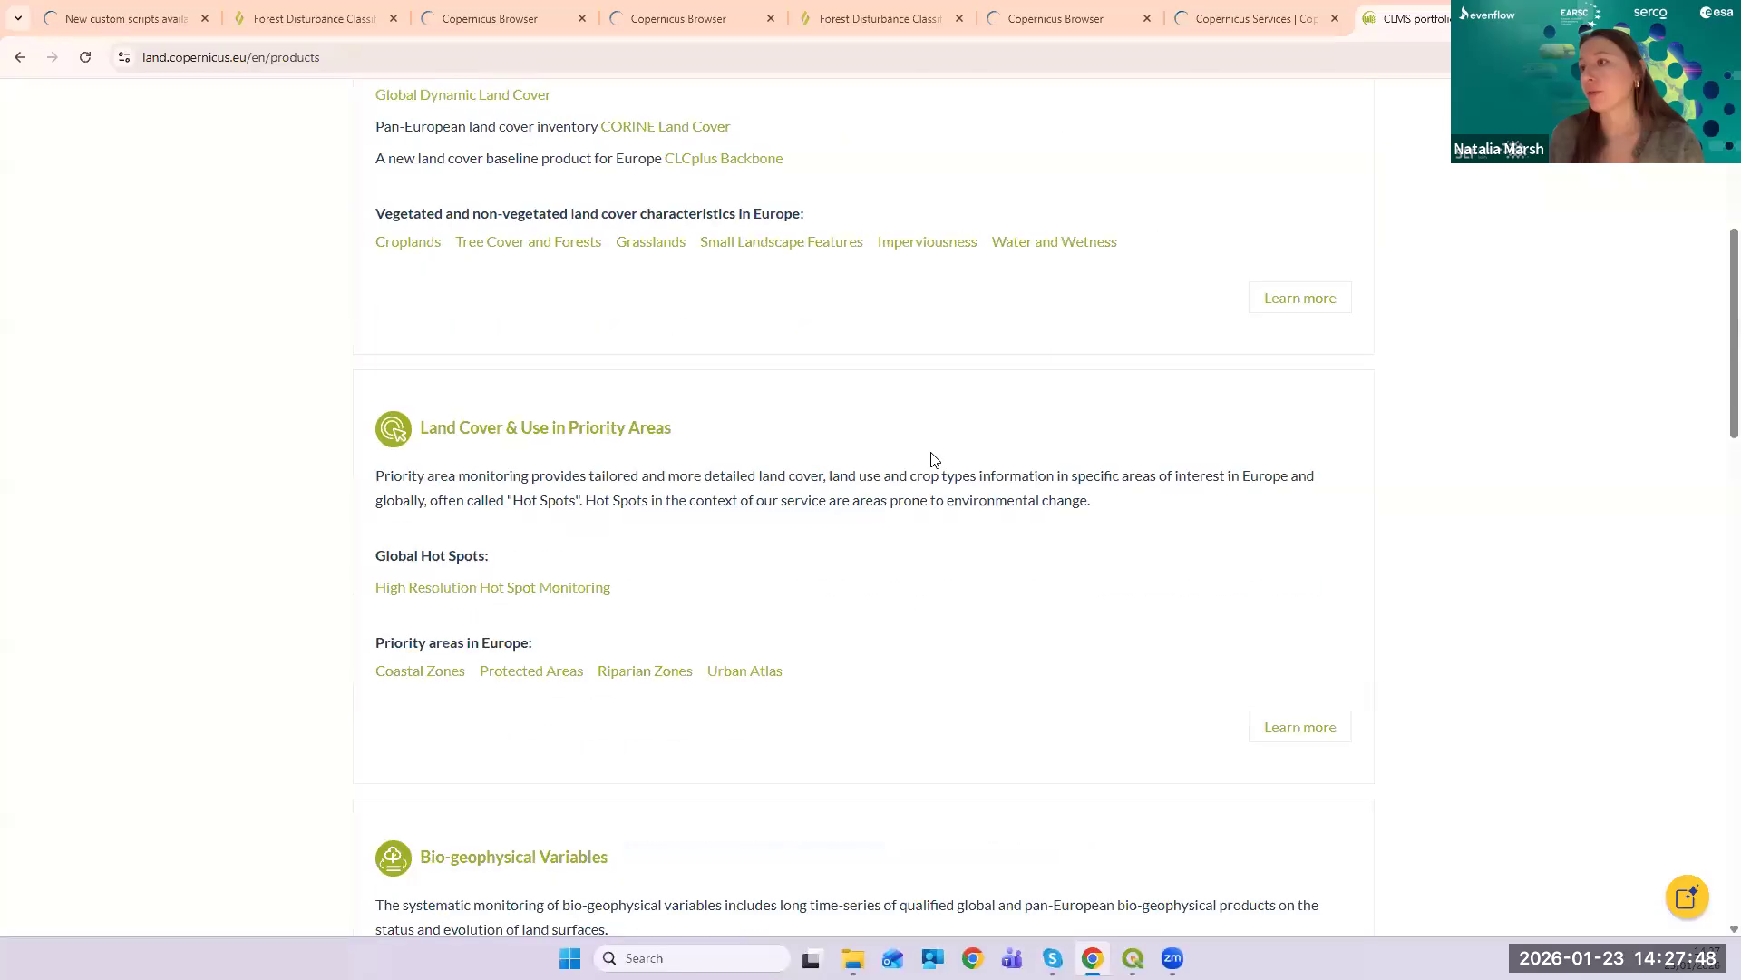
scroll(286, 473, up, 5)
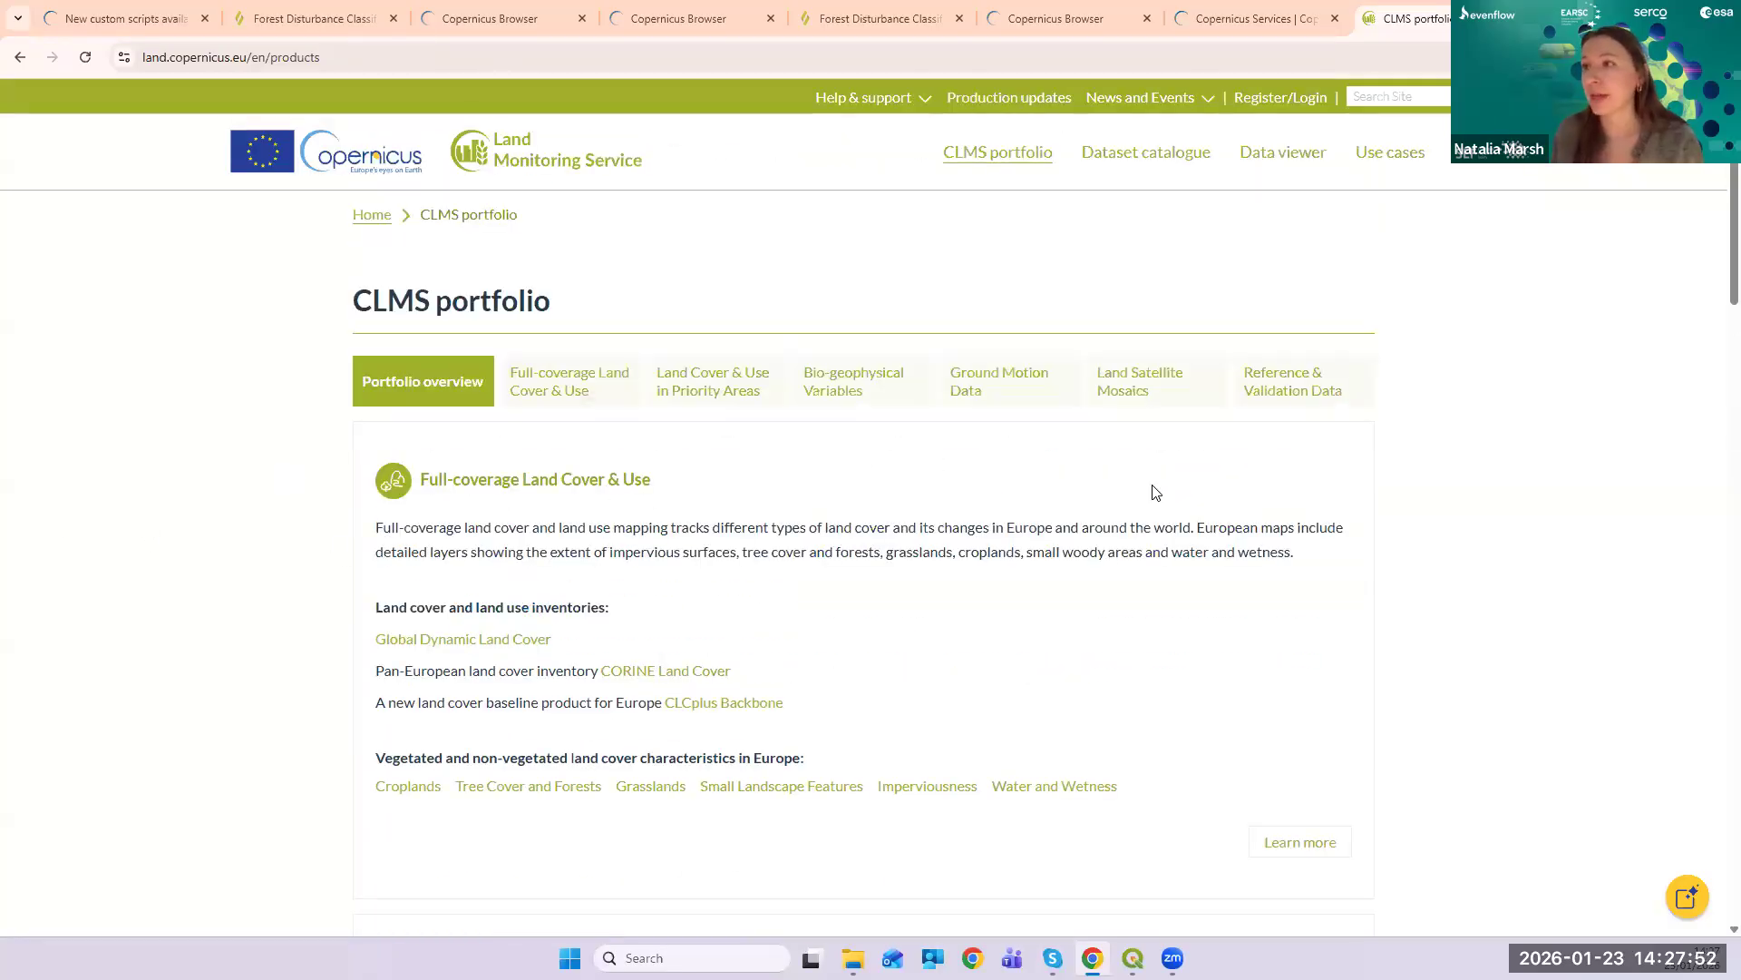
scroll(851, 526, down, 4)
scroll(660, 373, up, 2)
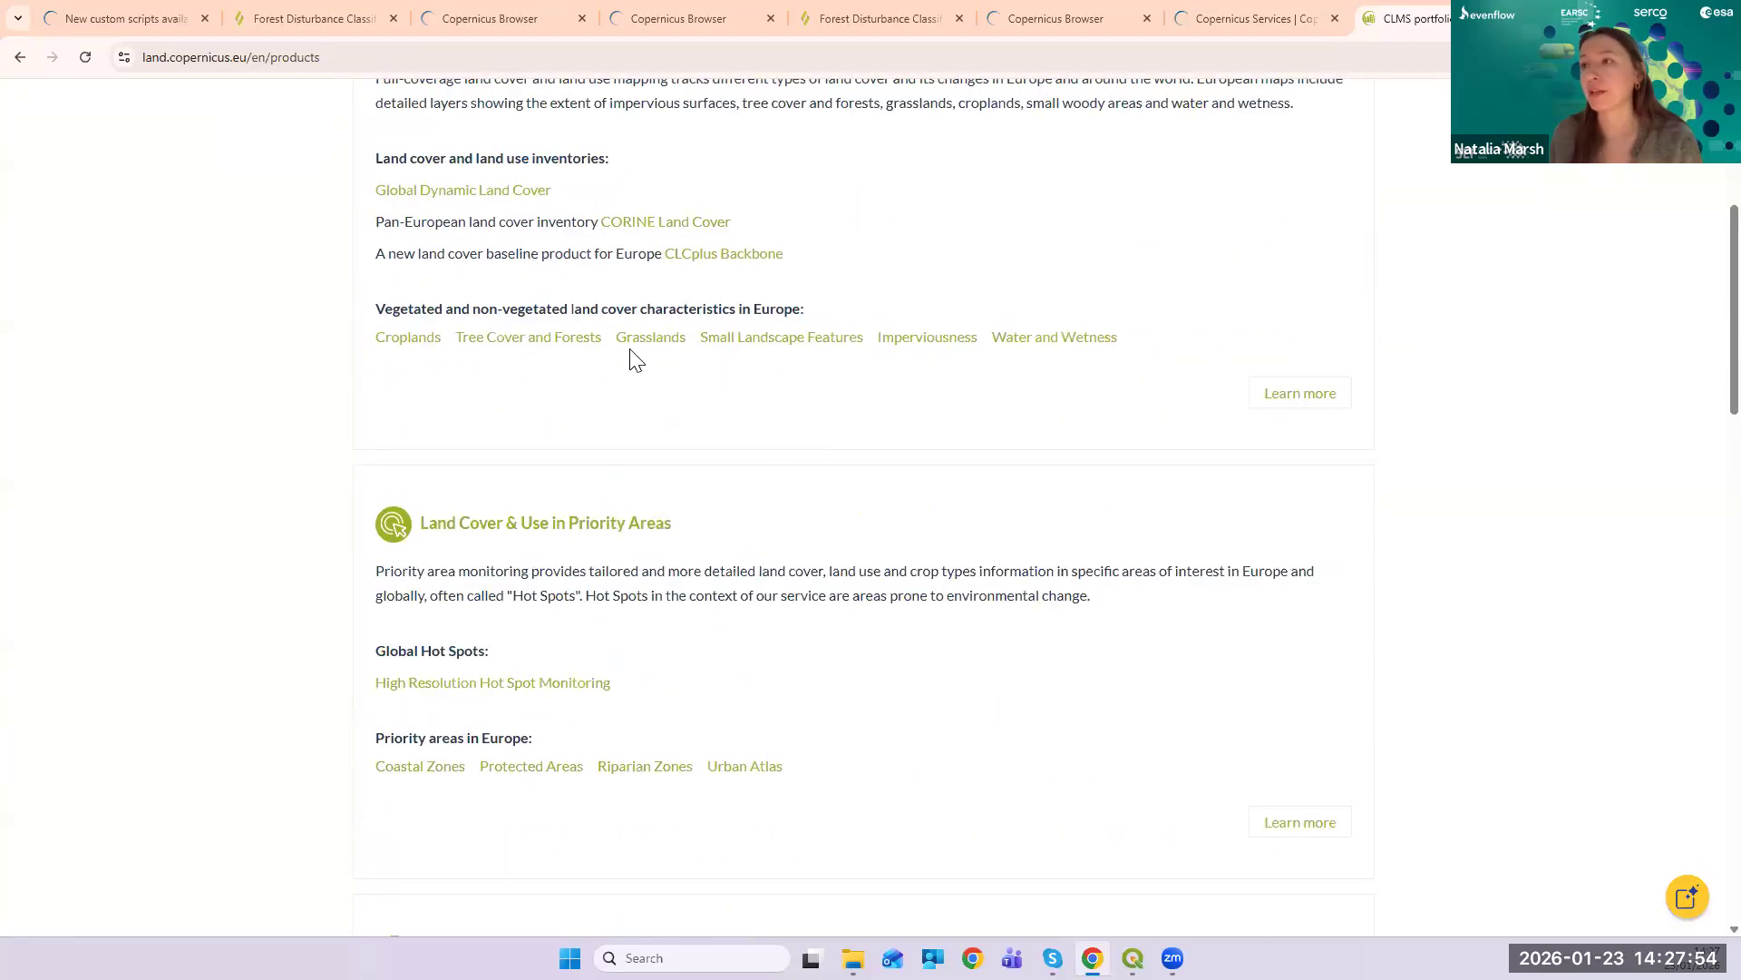
scroll(784, 598, down, 2)
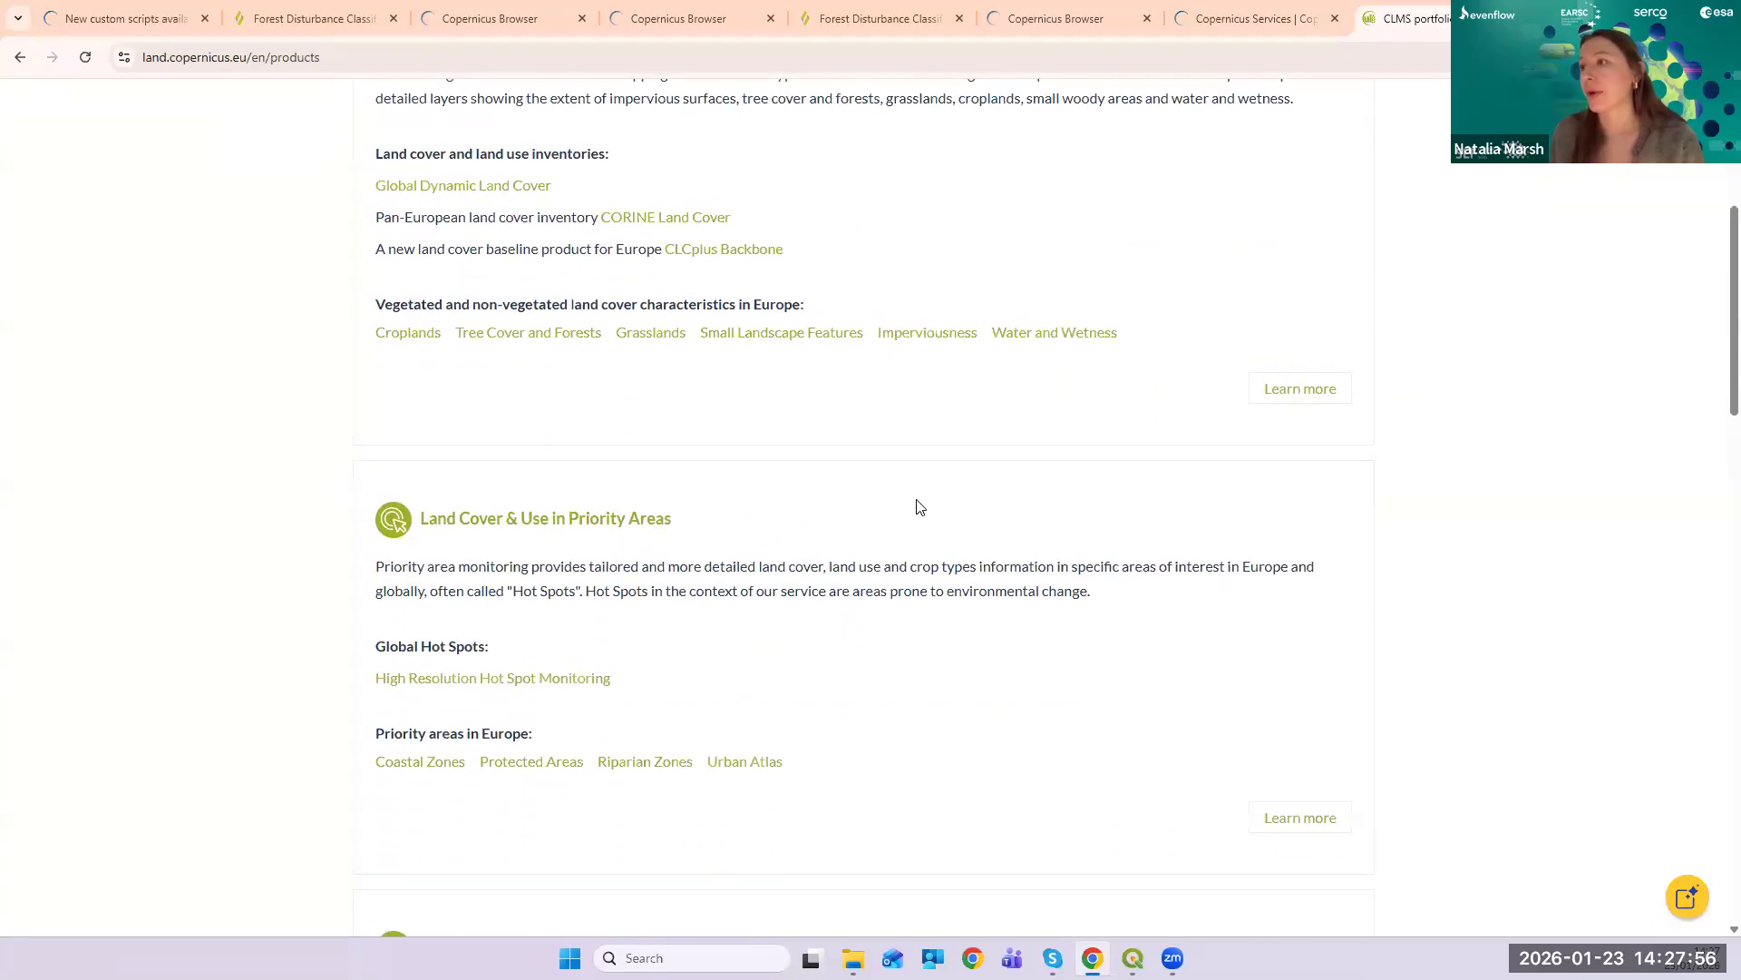
scroll(916, 506, down, 5)
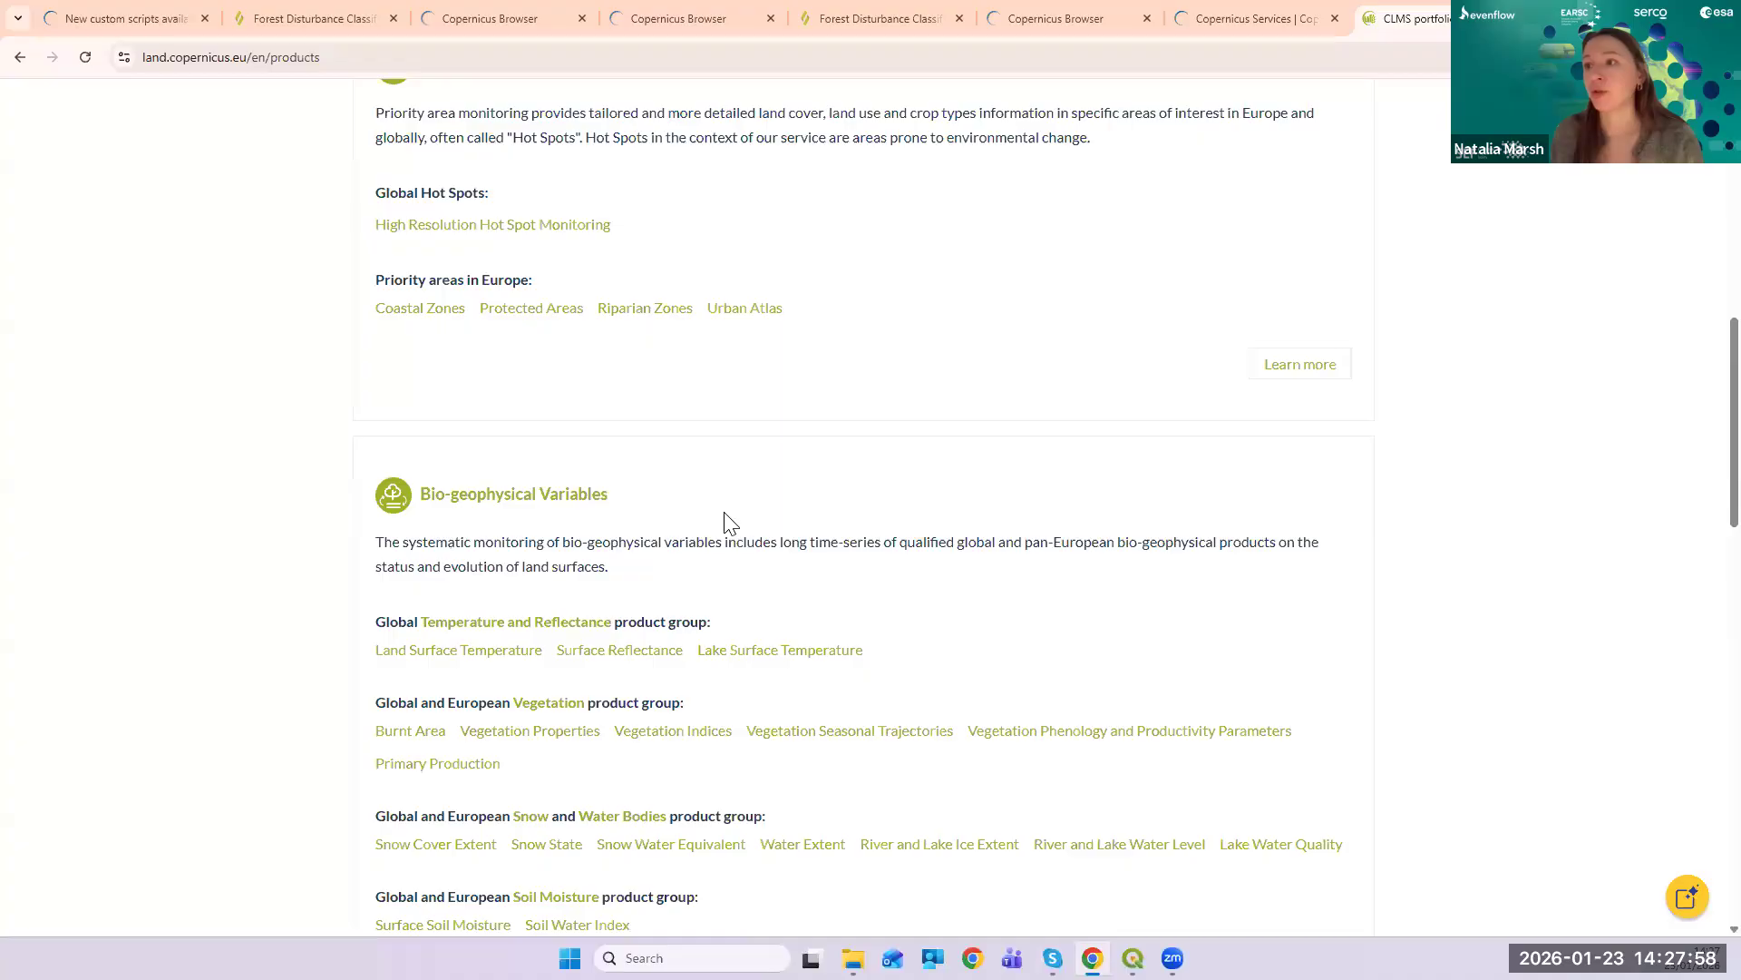
scroll(758, 505, down, 7)
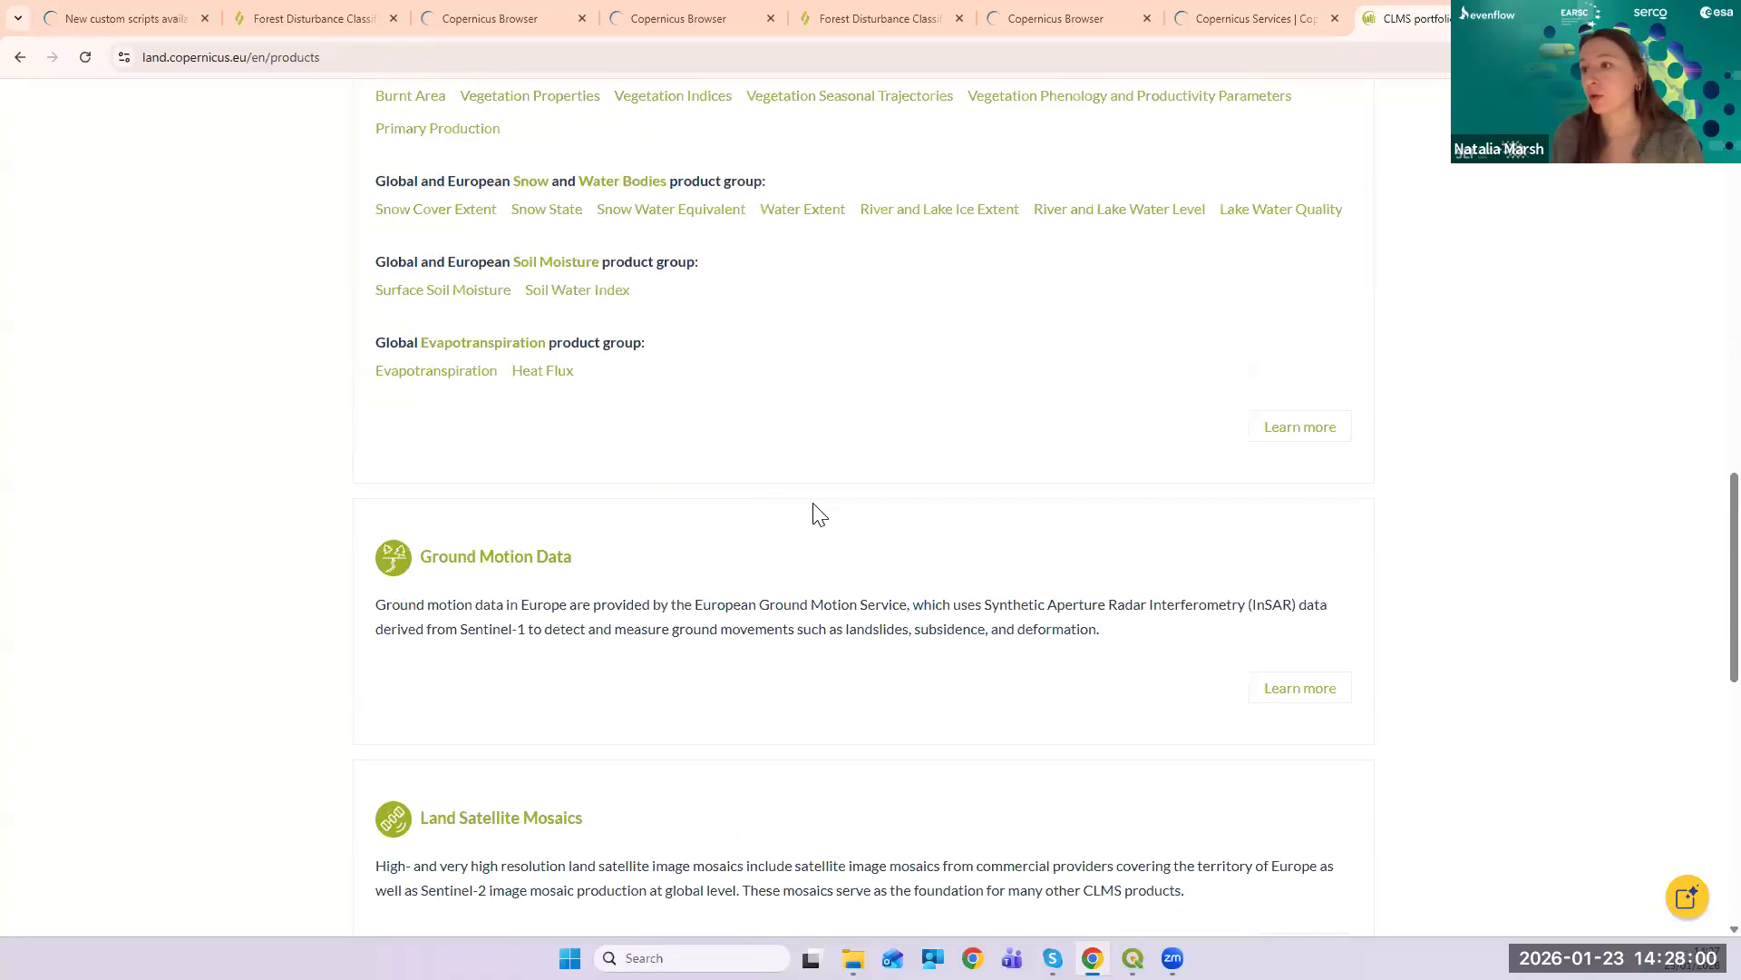
scroll(867, 517, down, 5)
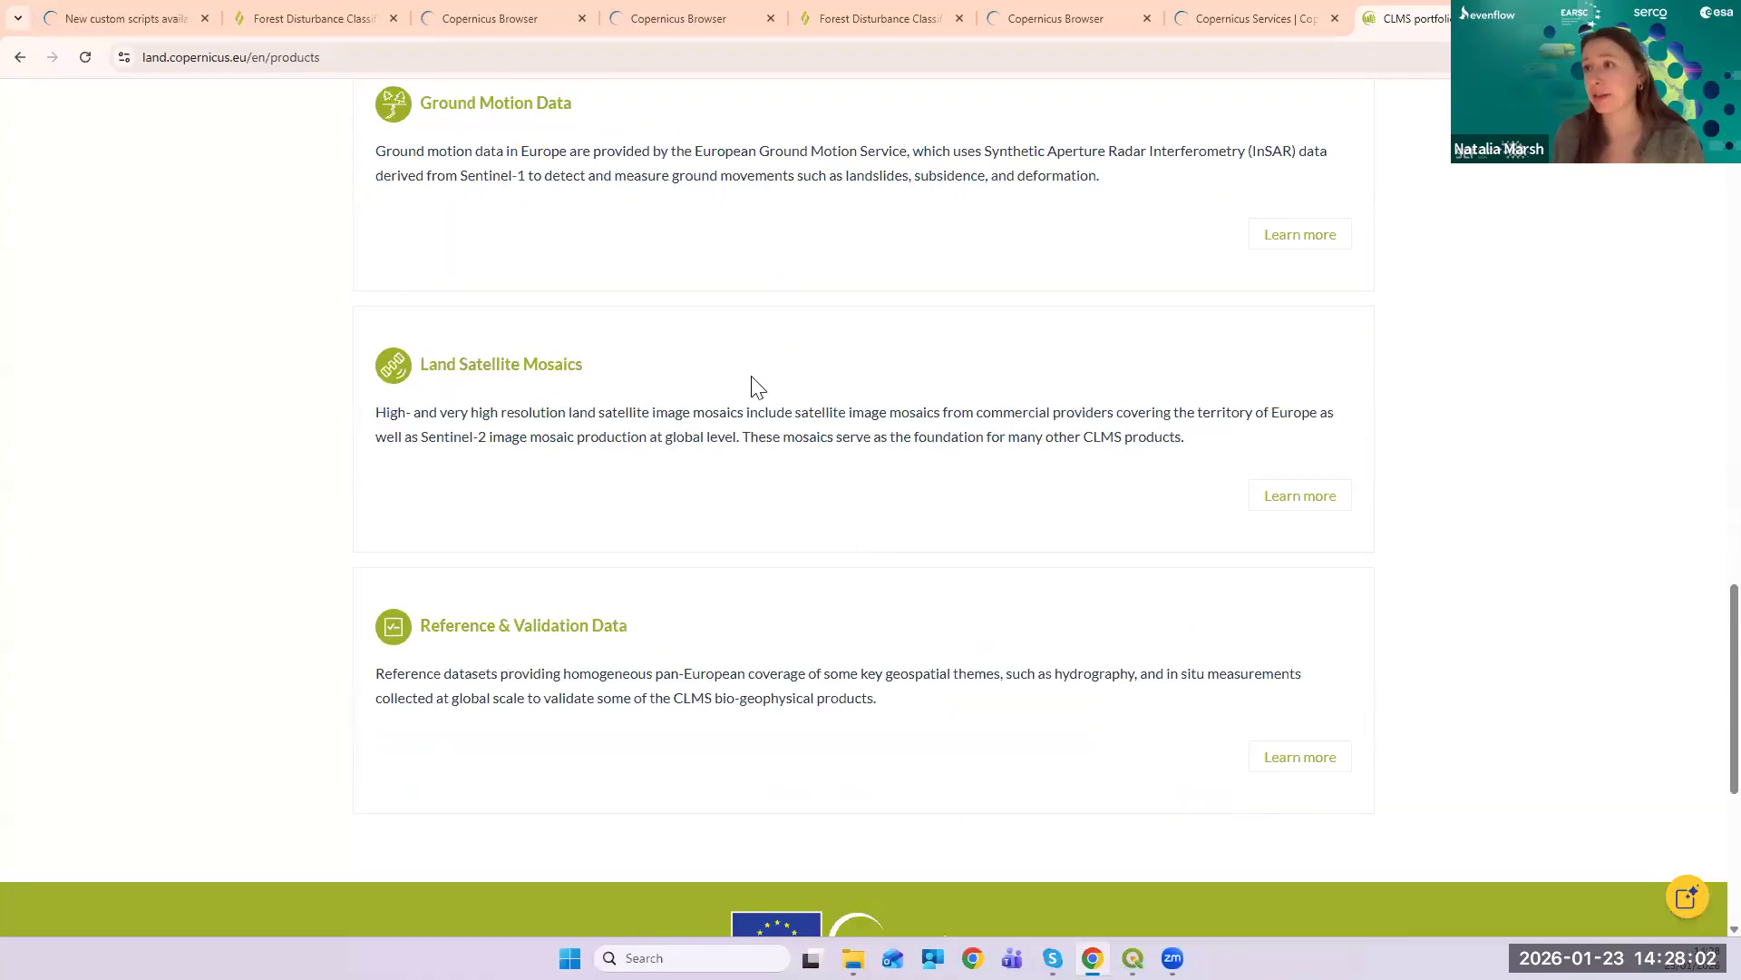
scroll(753, 386, up, 20)
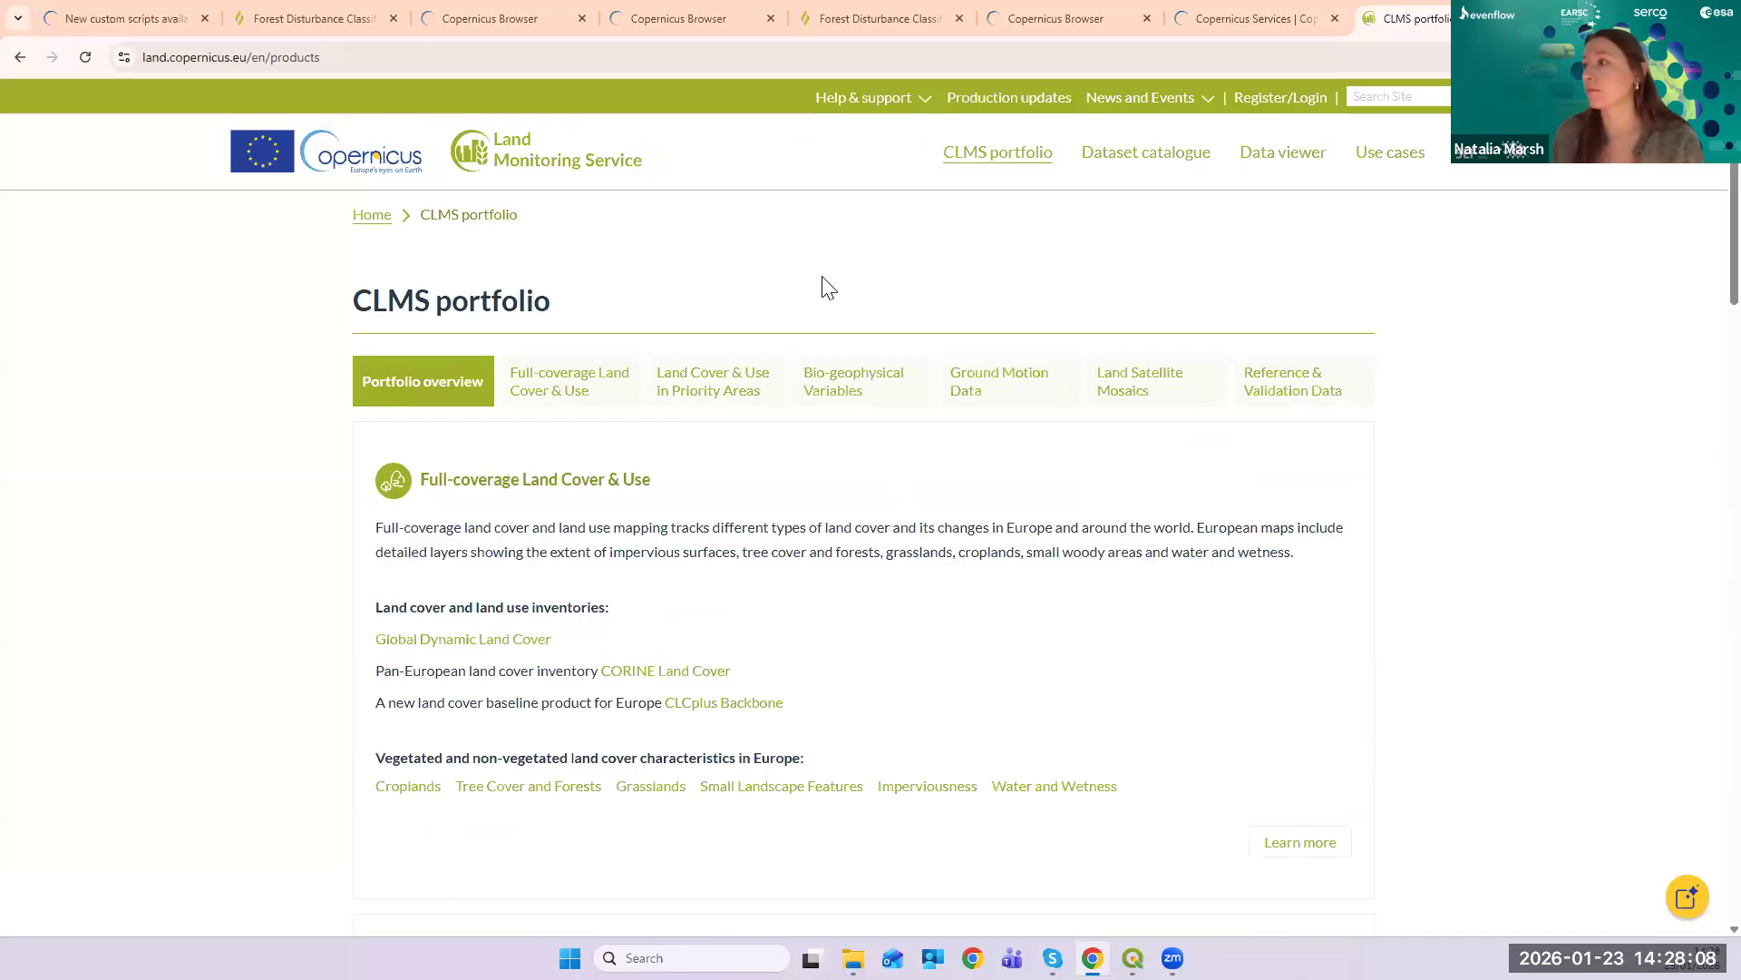
scroll(1042, 578, down, 2)
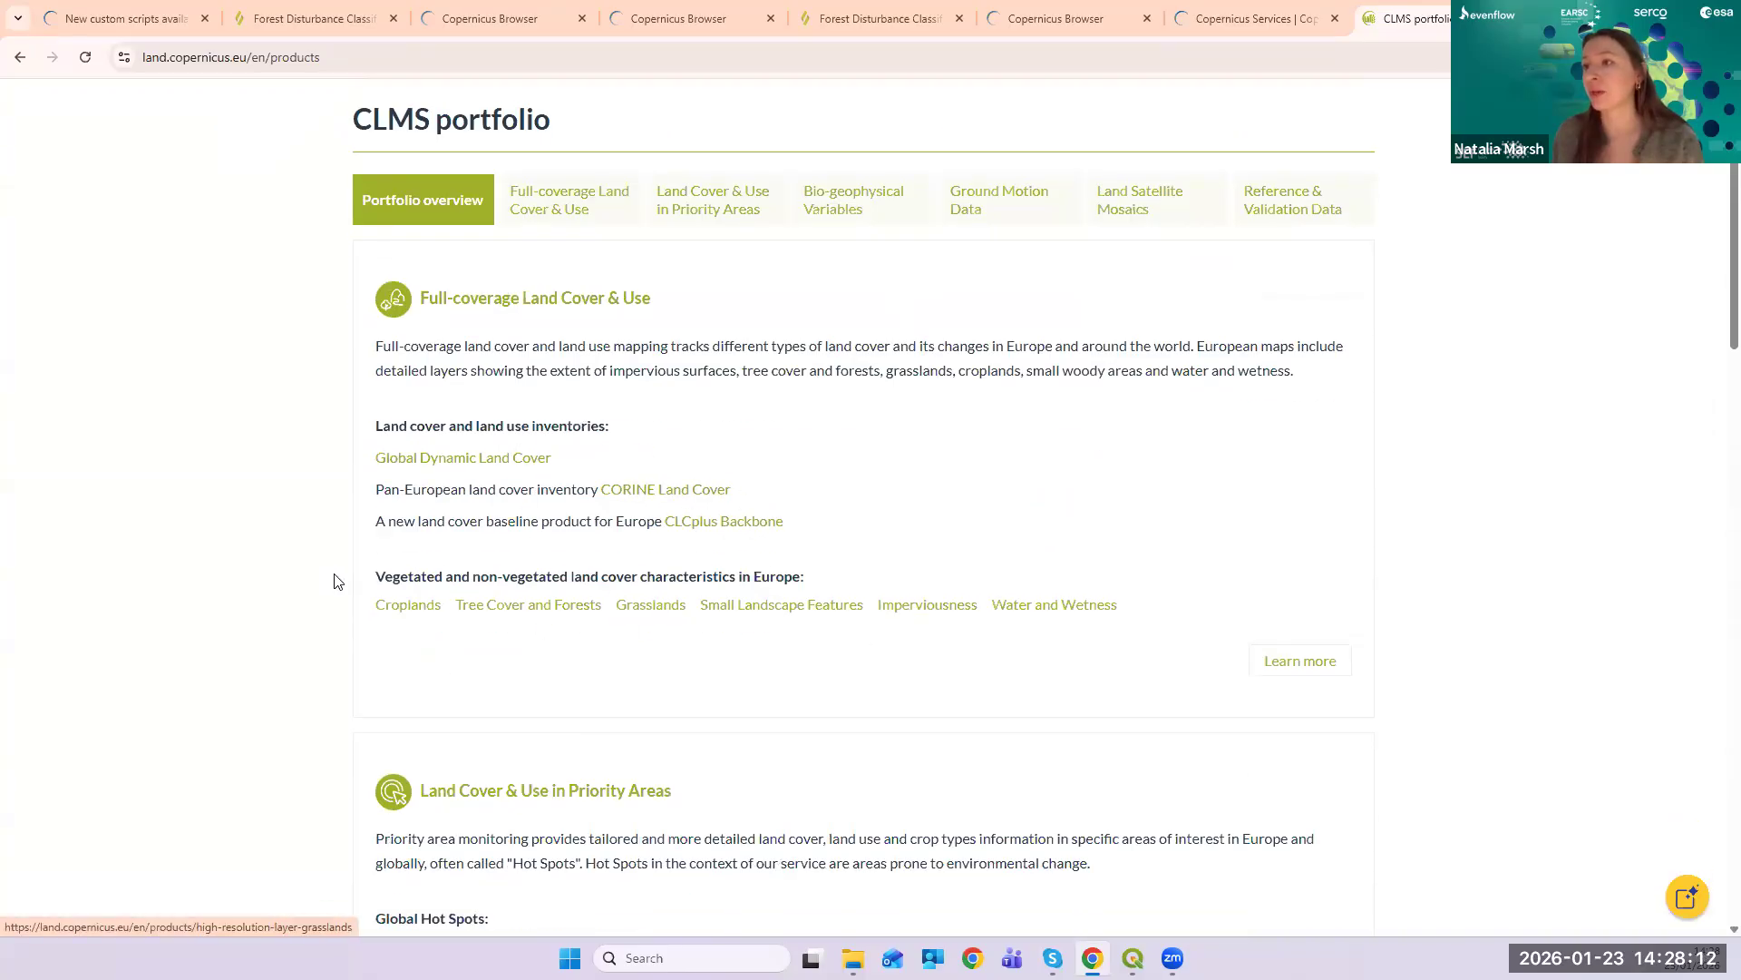
scroll(1039, 539, down, 2)
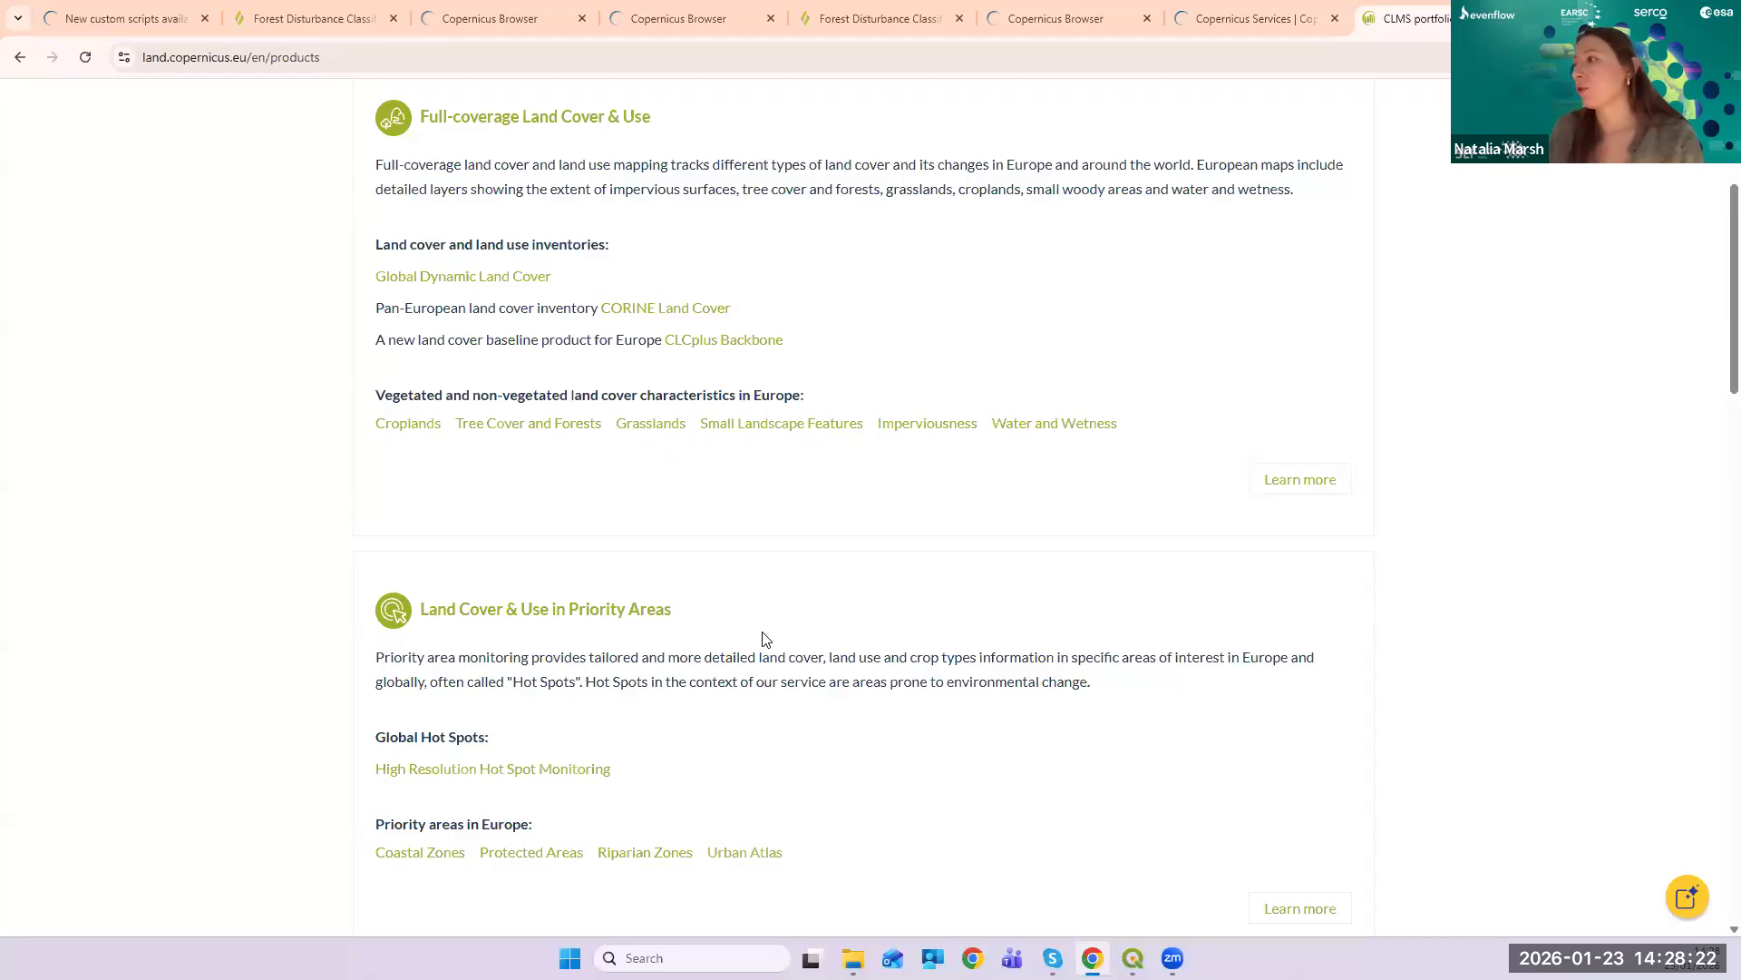
right_click(515, 427)
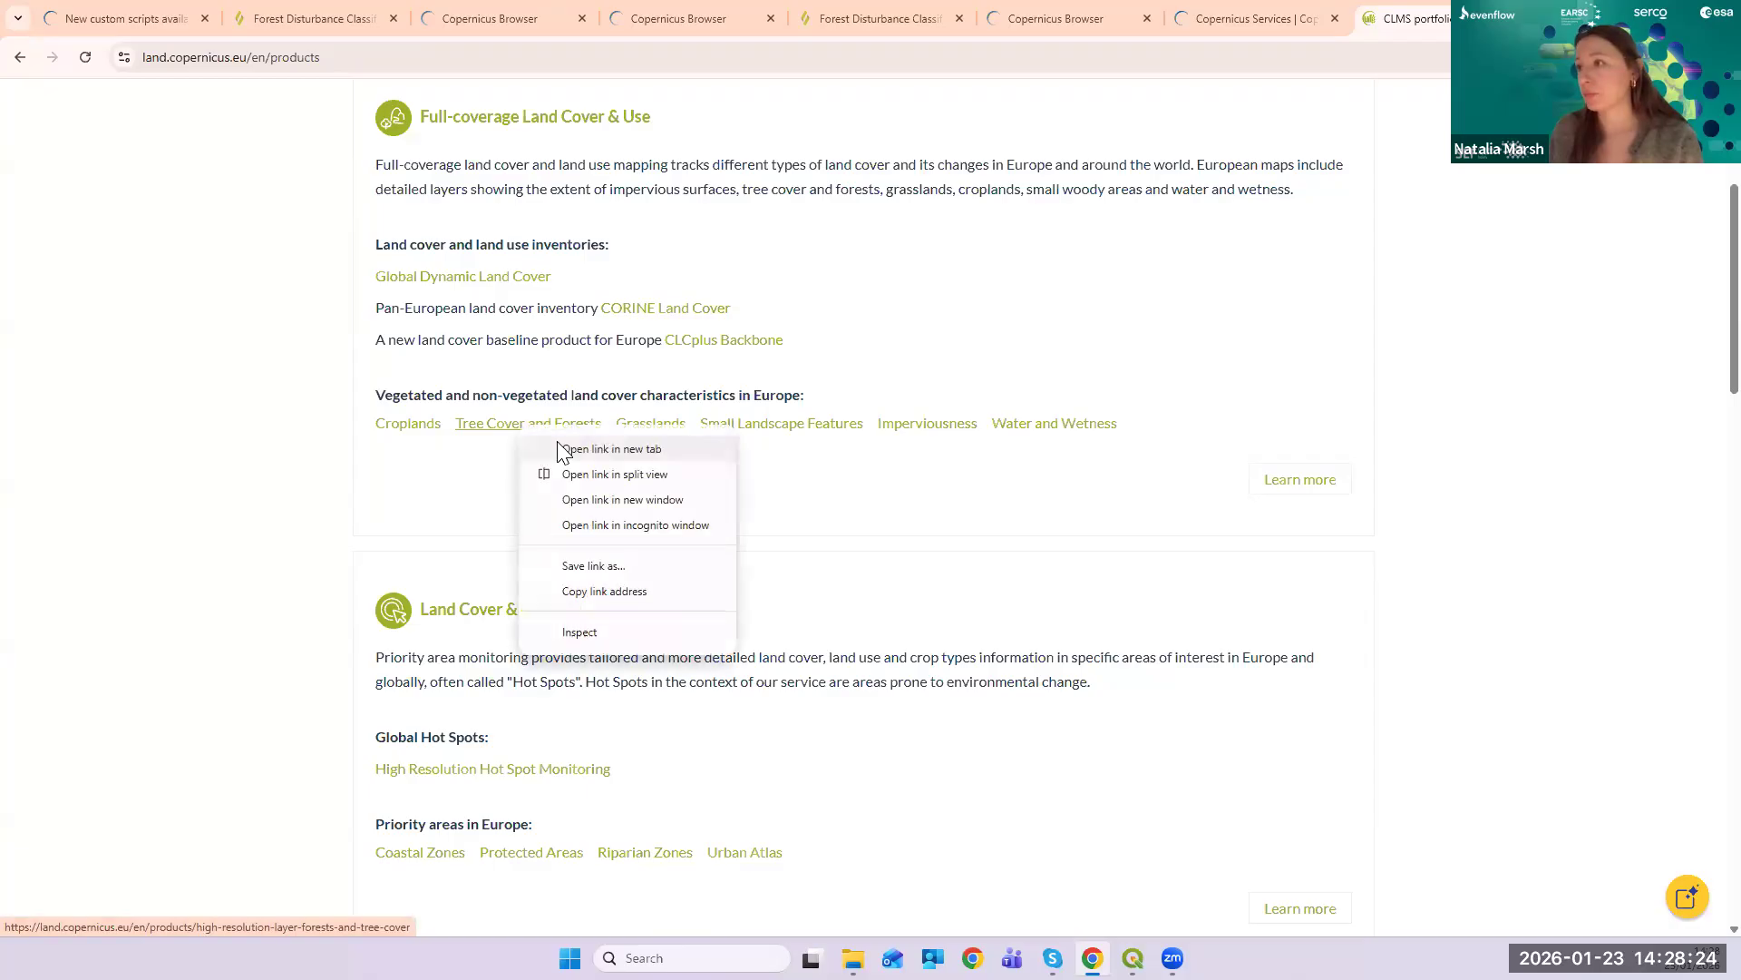
- Open Tree Cover and Forests in a new tab, then open the High Resolution Layer Grasslands page
click(562, 441)
click(665, 428)
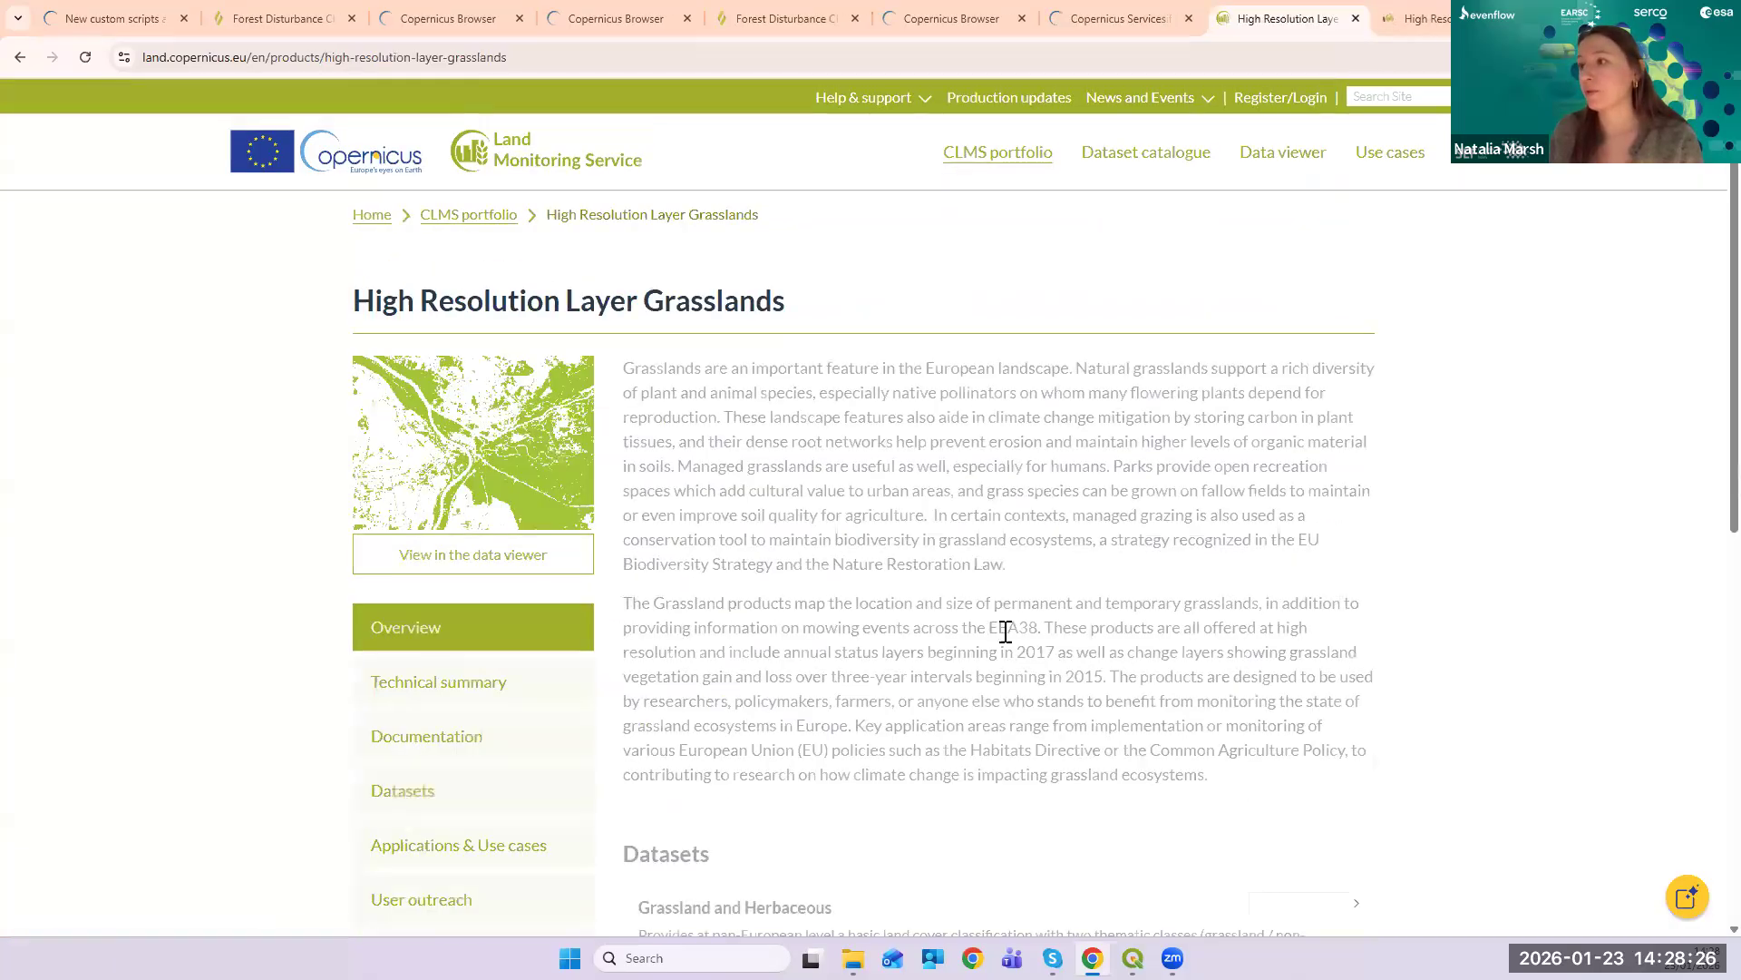
scroll(1131, 455, down, 3)
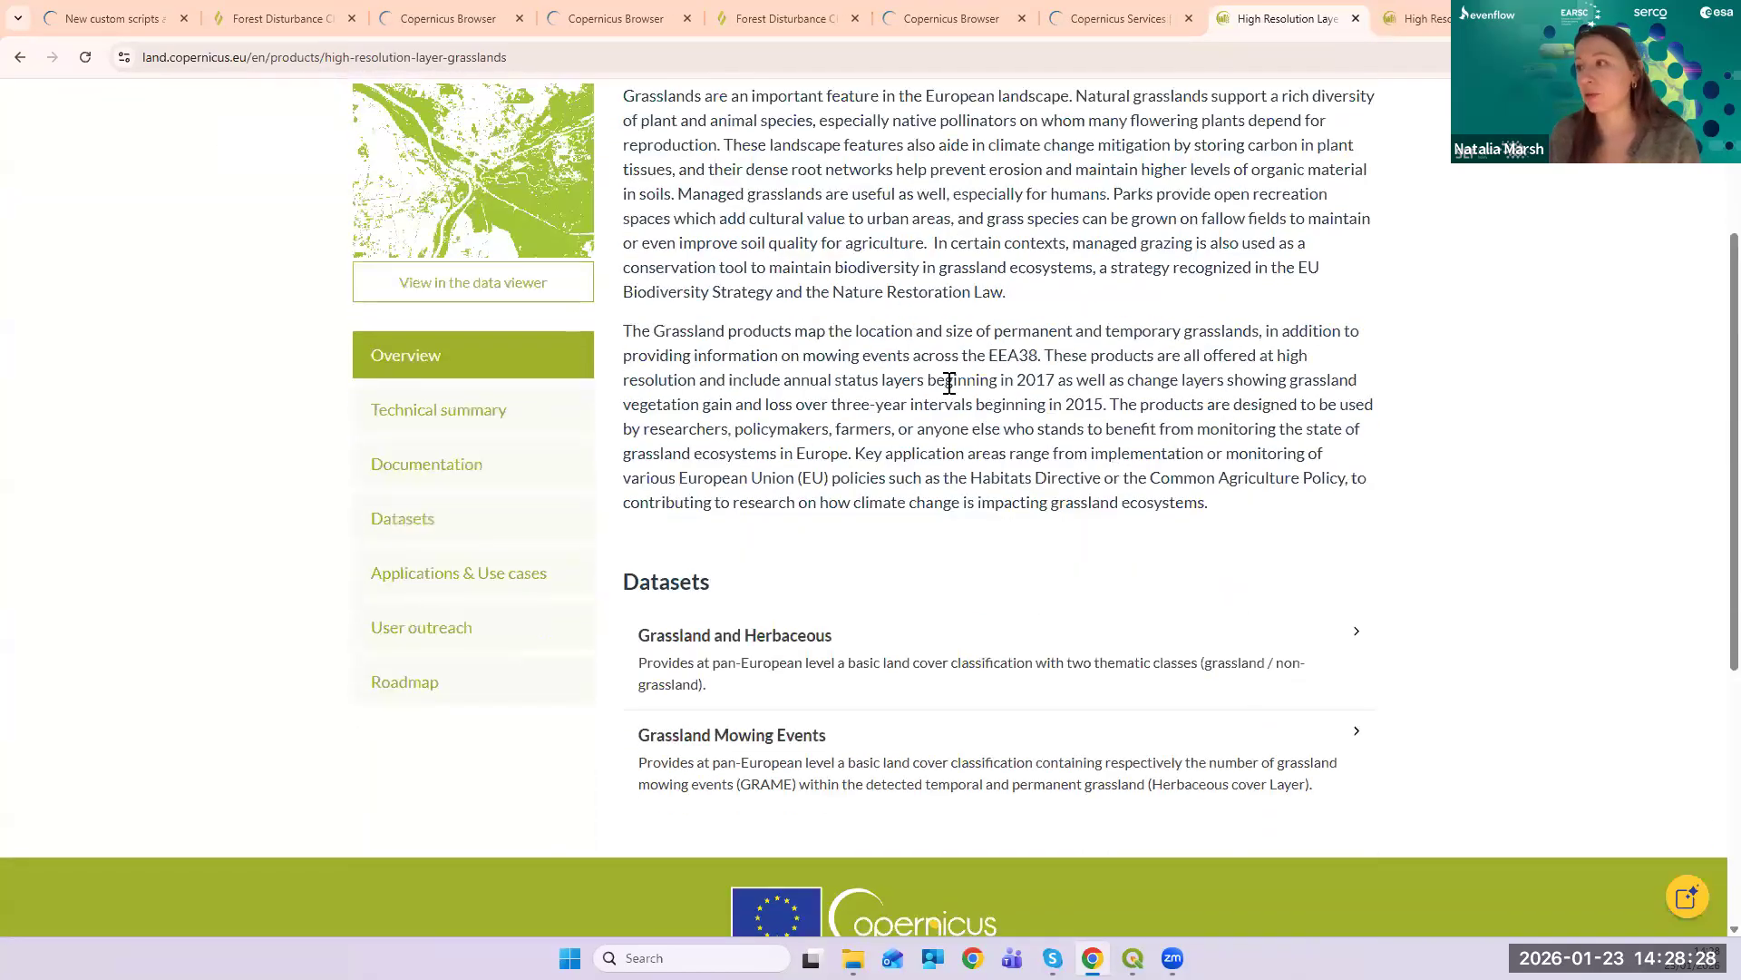
scroll(884, 358, up, 2)
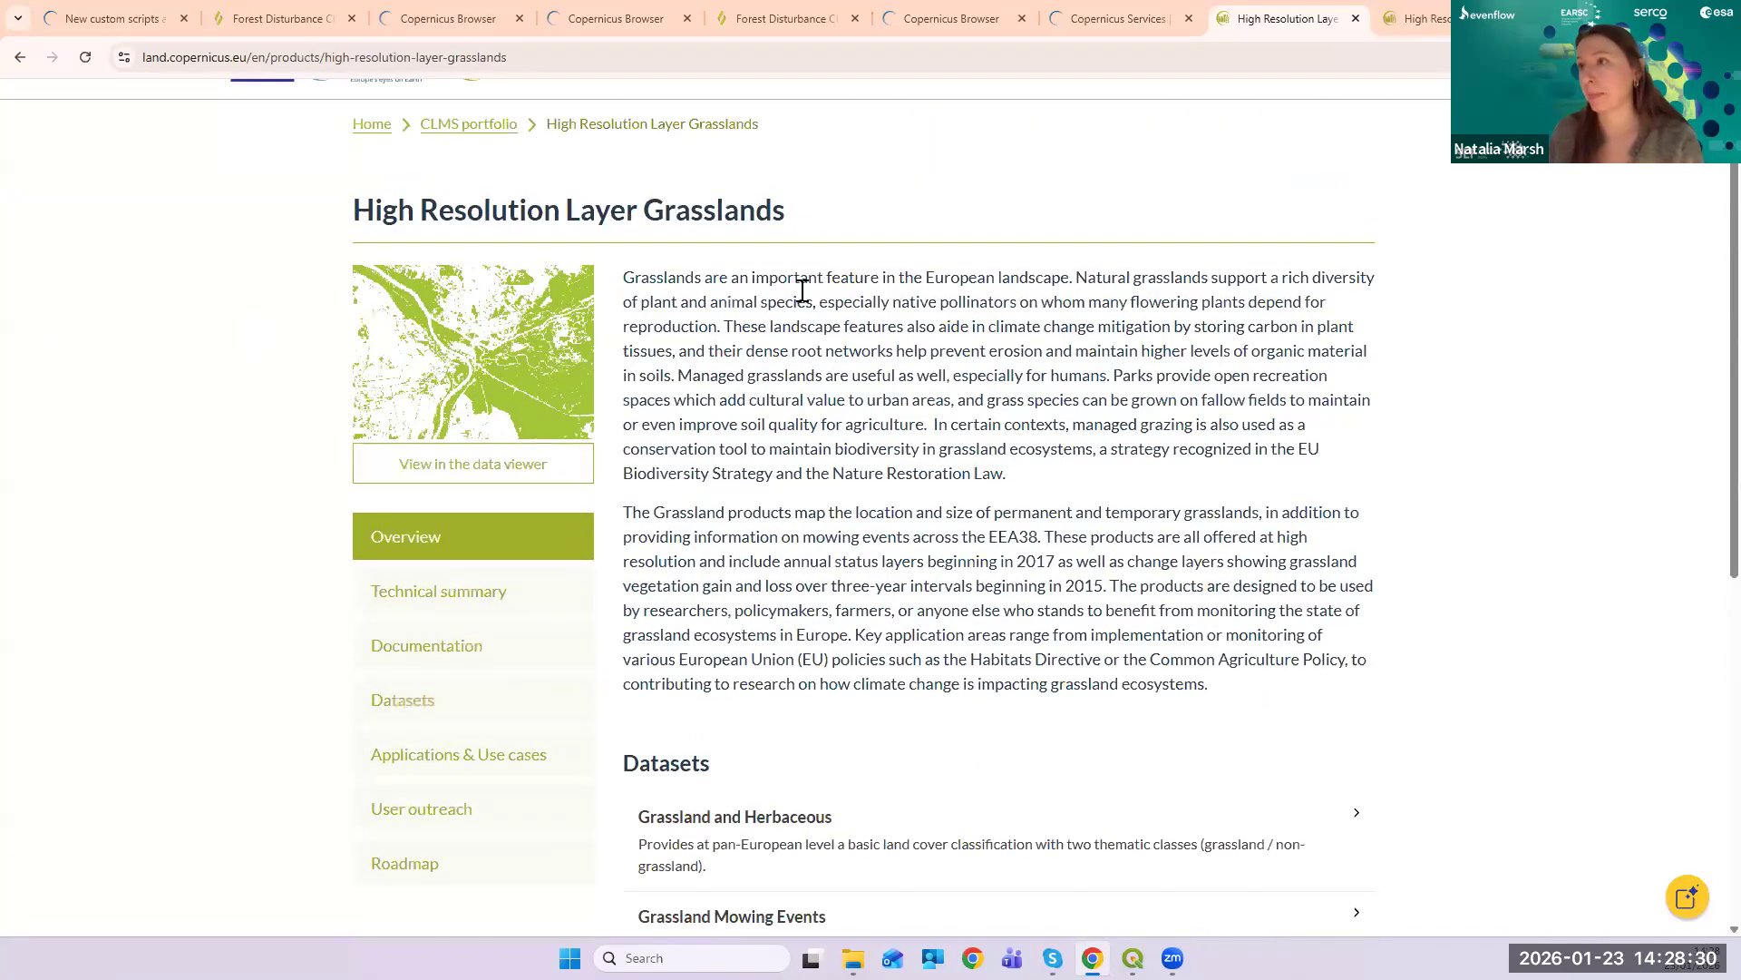
drag(345, 214, 876, 218)
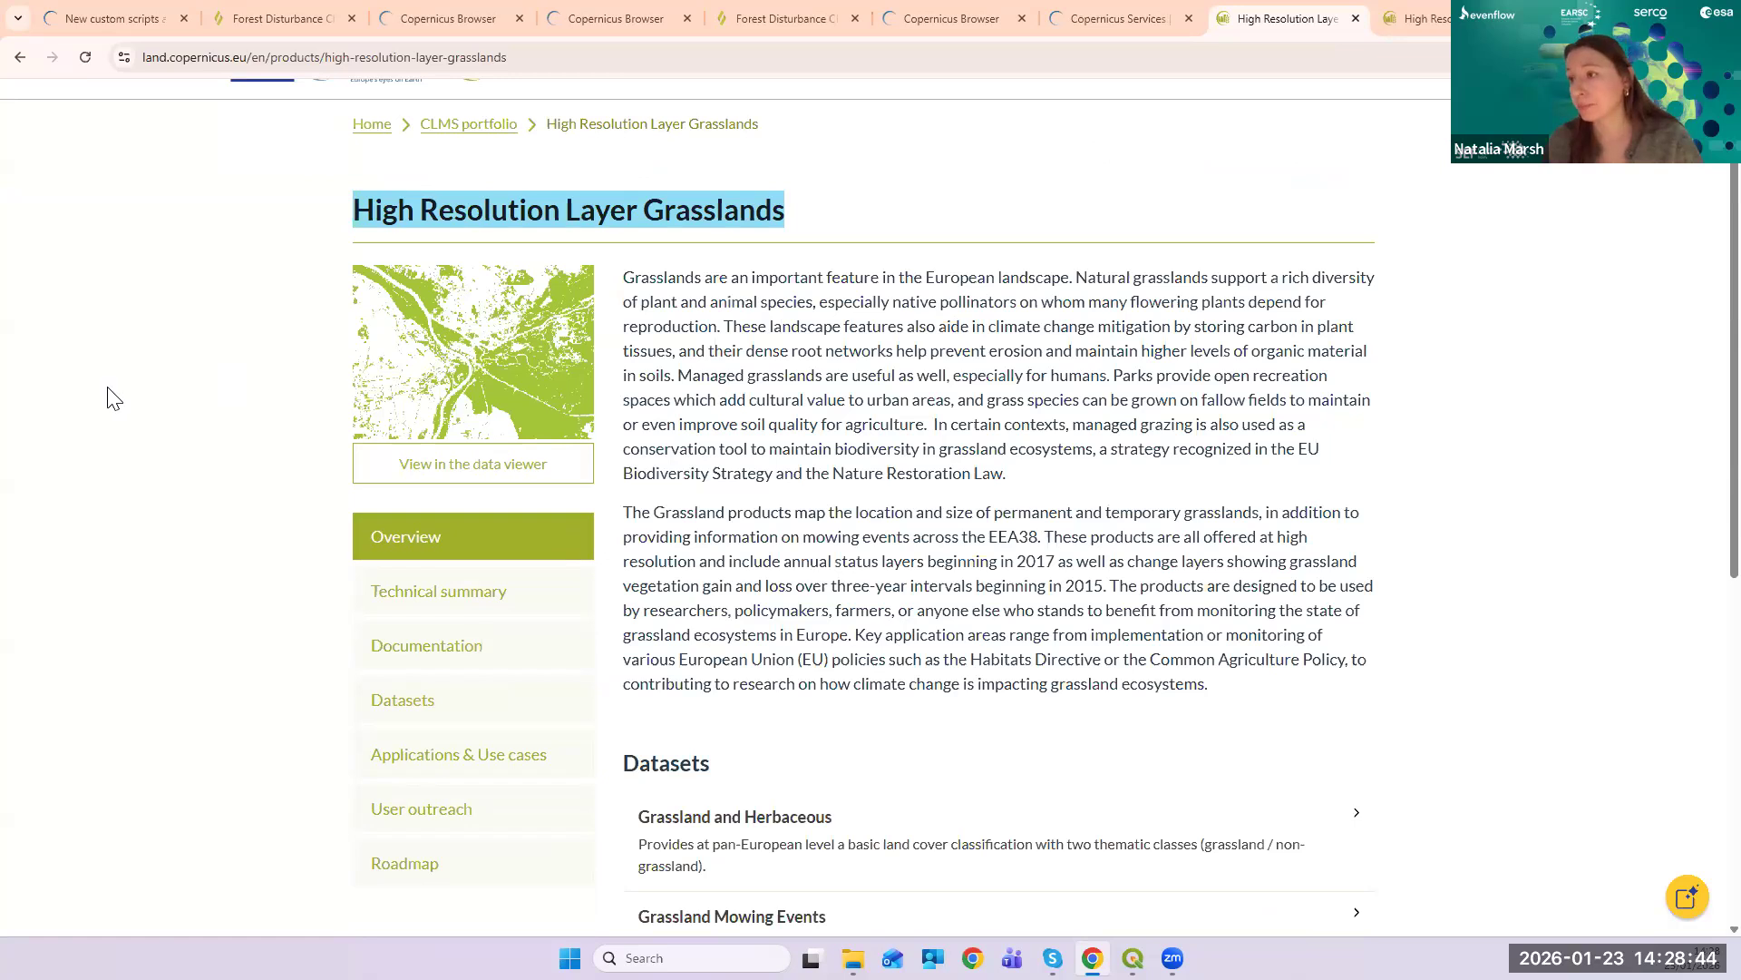
scroll(106, 399, down, 1)
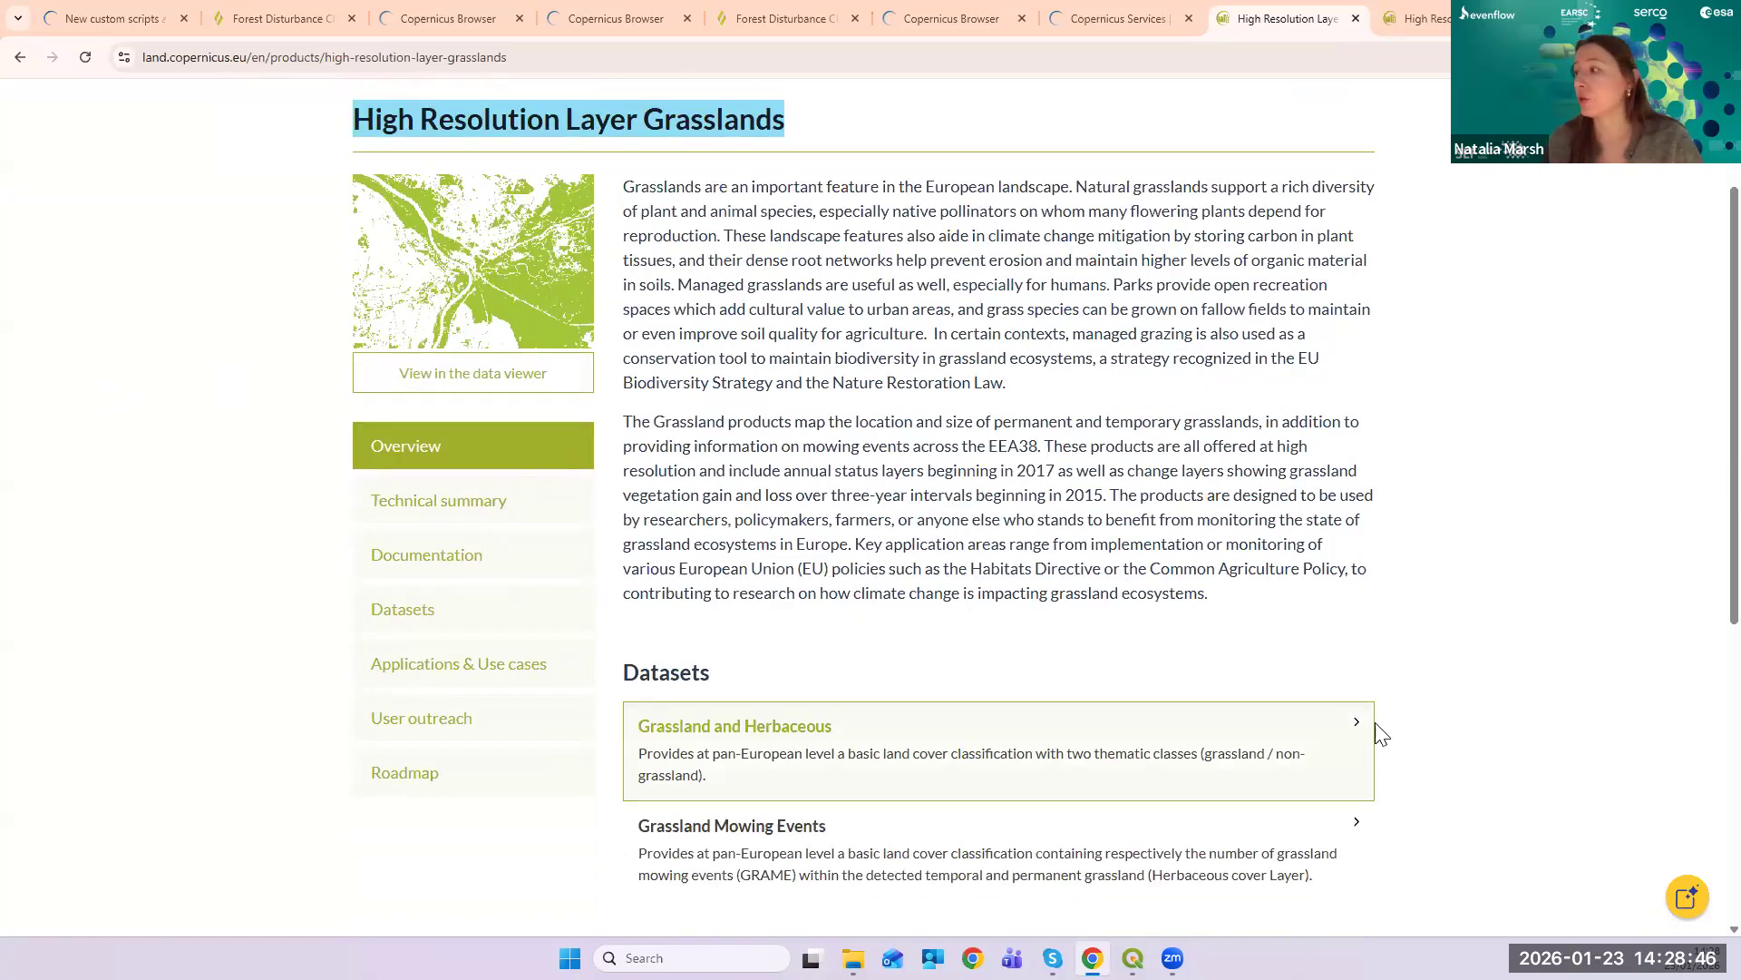
- Show and browse the Grassland and Herbaceous datasets
click(1361, 732)
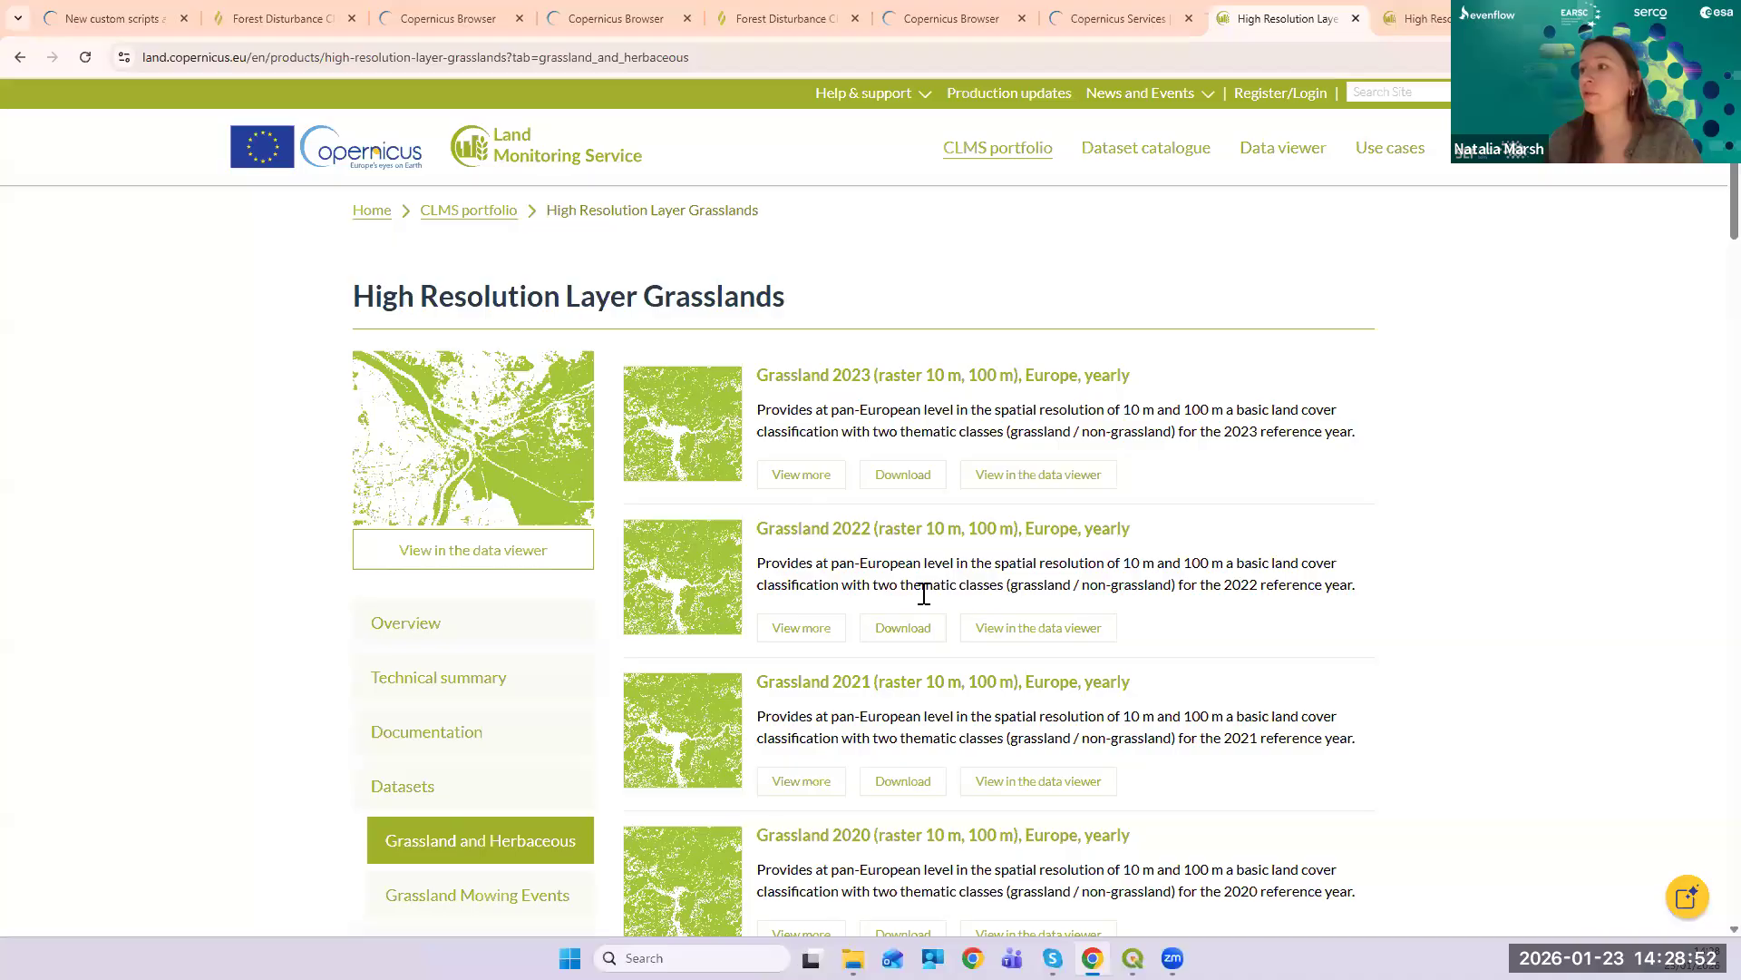
scroll(1315, 623, down, 8)
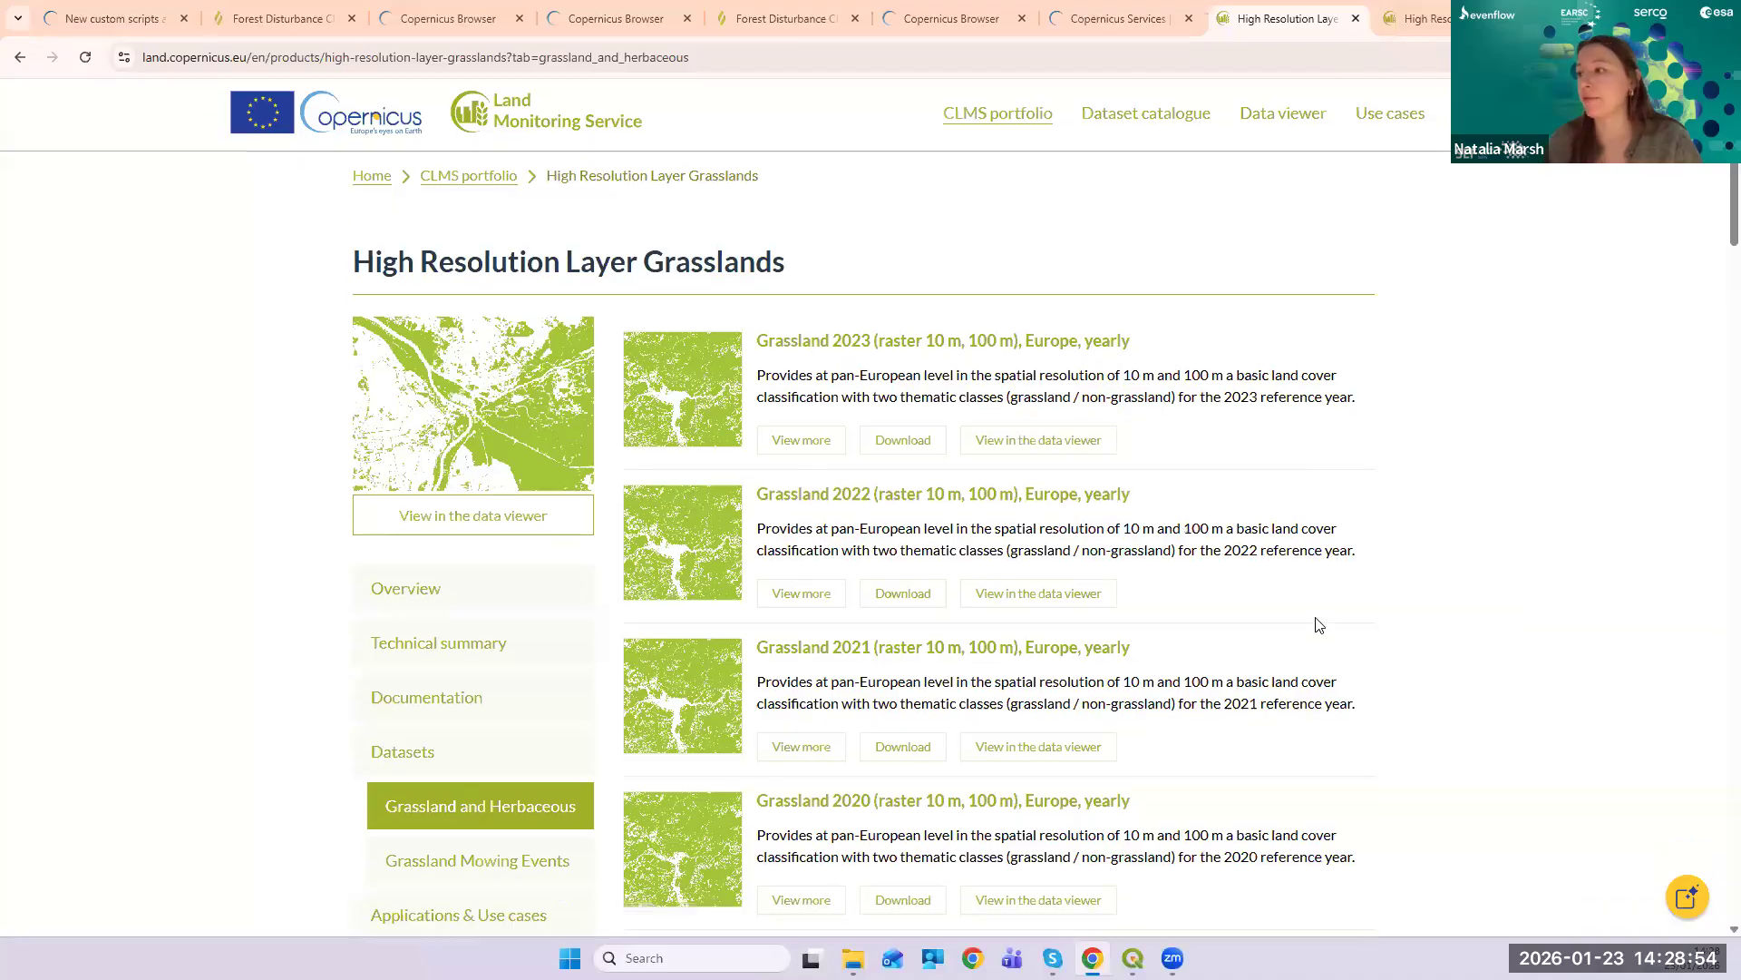
scroll(1314, 626, down, 3)
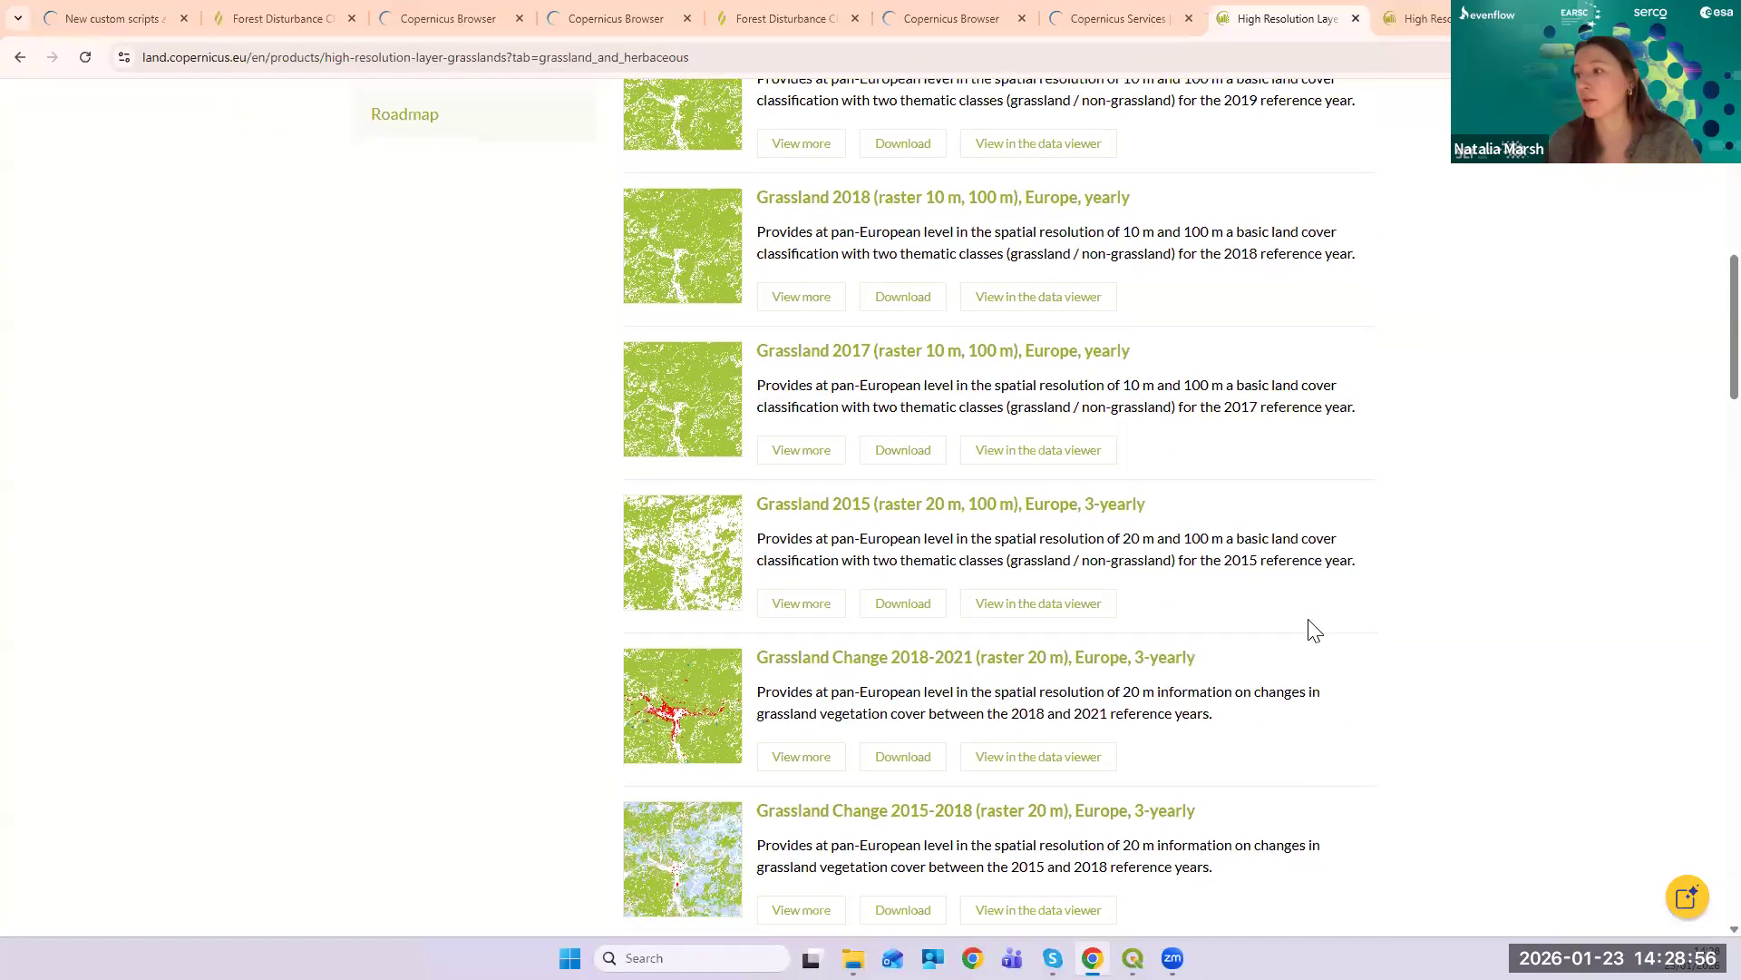
scroll(1314, 626, up, 1)
scroll(1282, 459, up, 2)
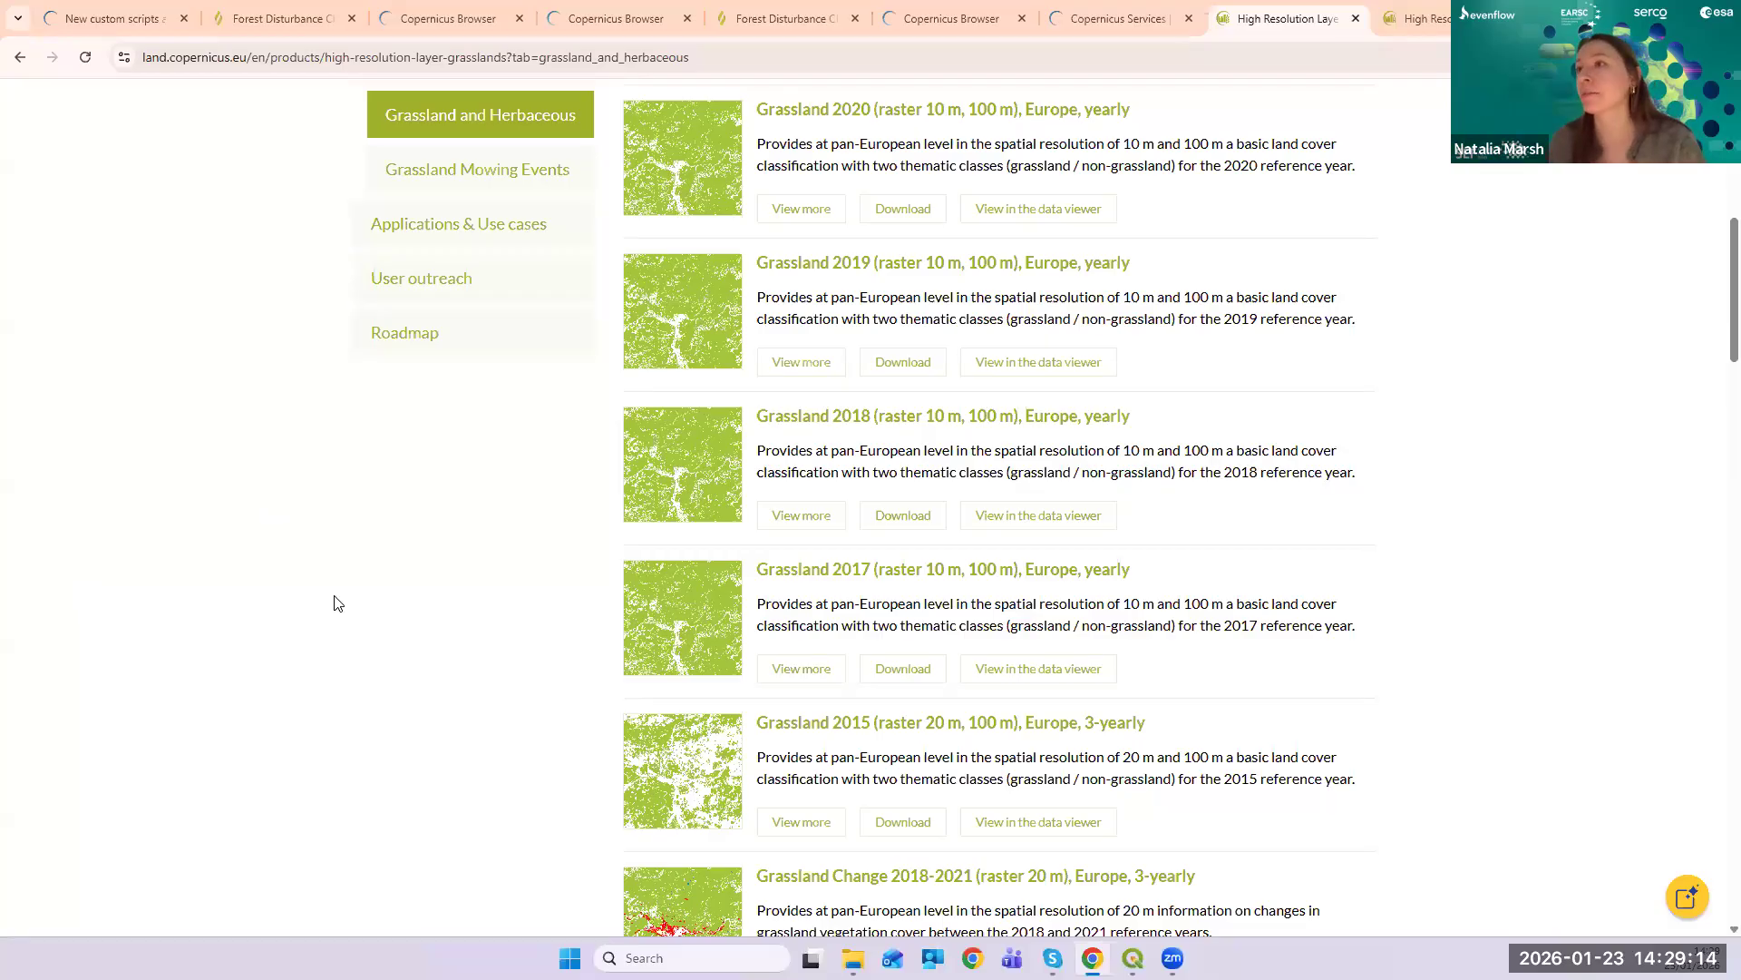
scroll(957, 628, up, 8)
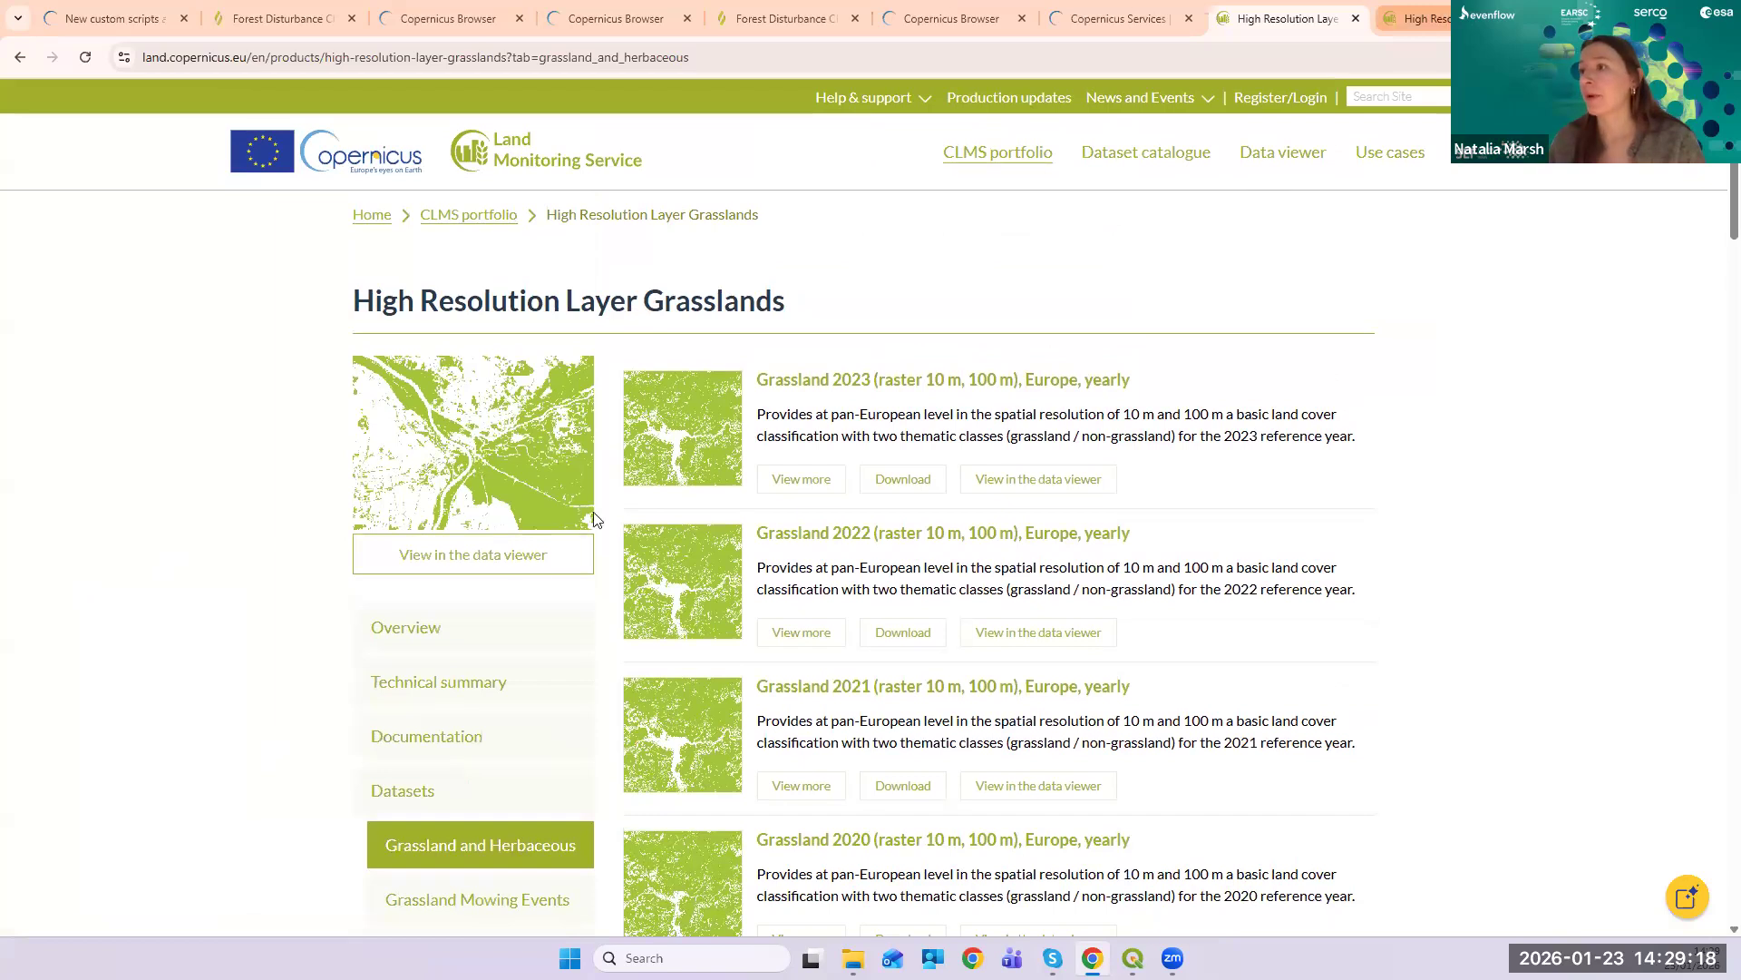
scroll(539, 716, down, 3)
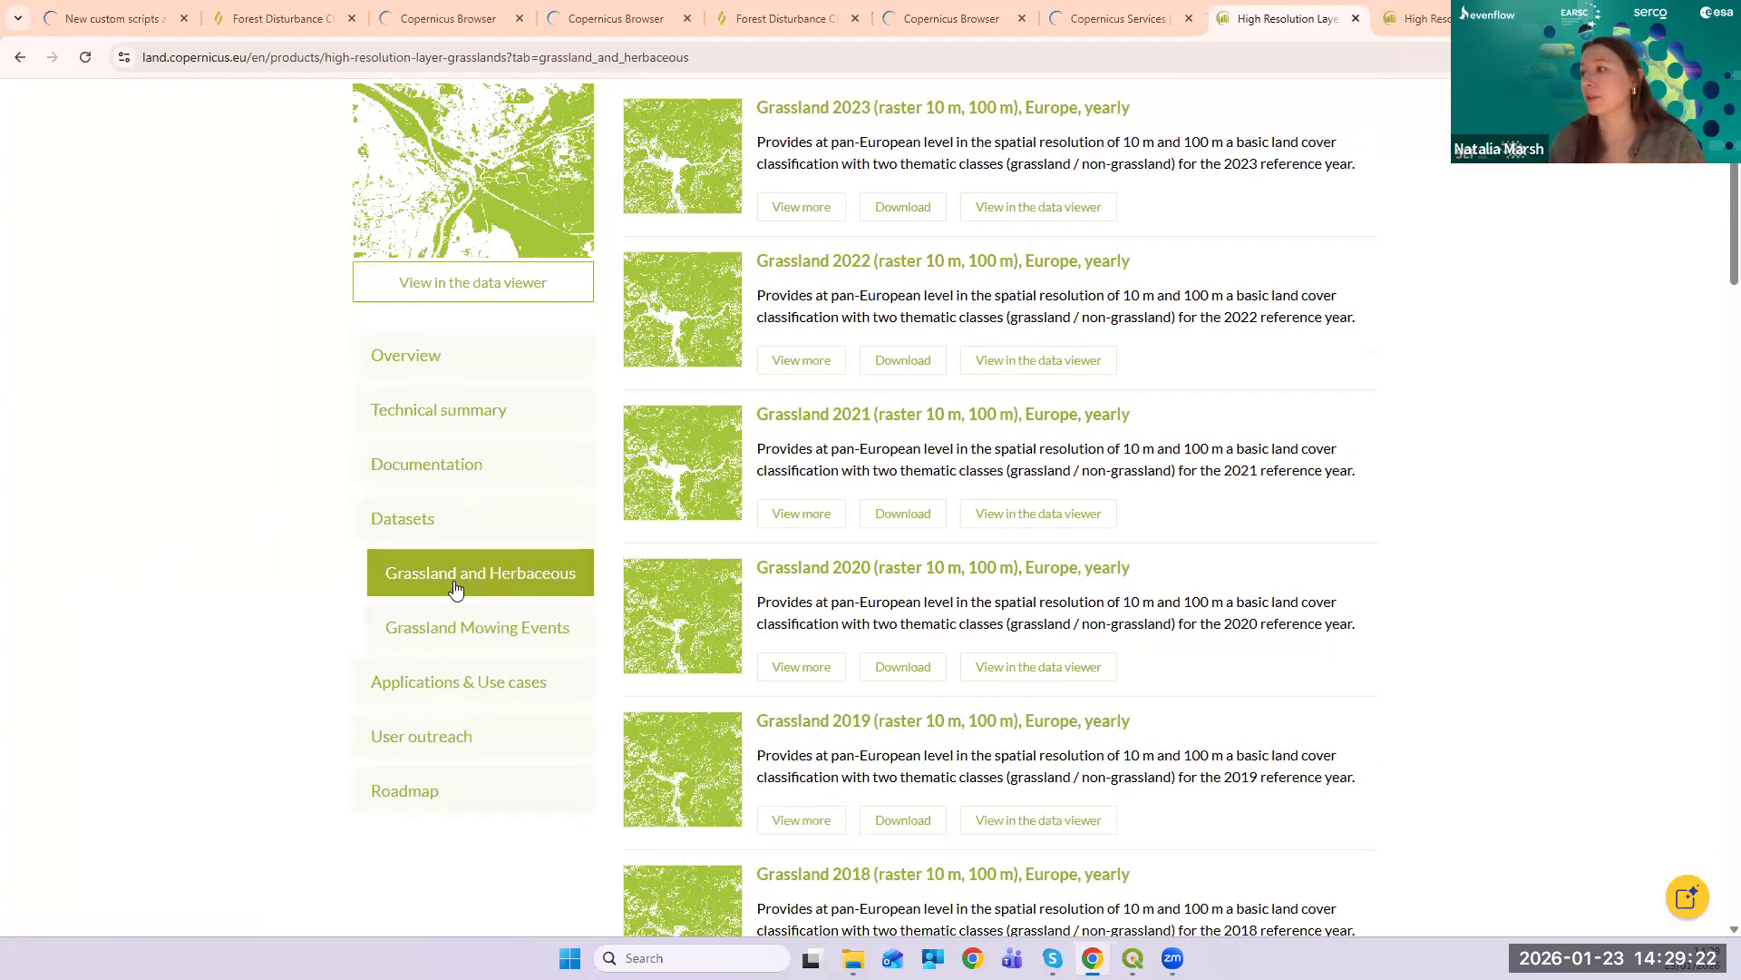
- Browse the Grassland Mowing Events datasets, then switch to the Tree Cover and Forests tab
click(490, 638)
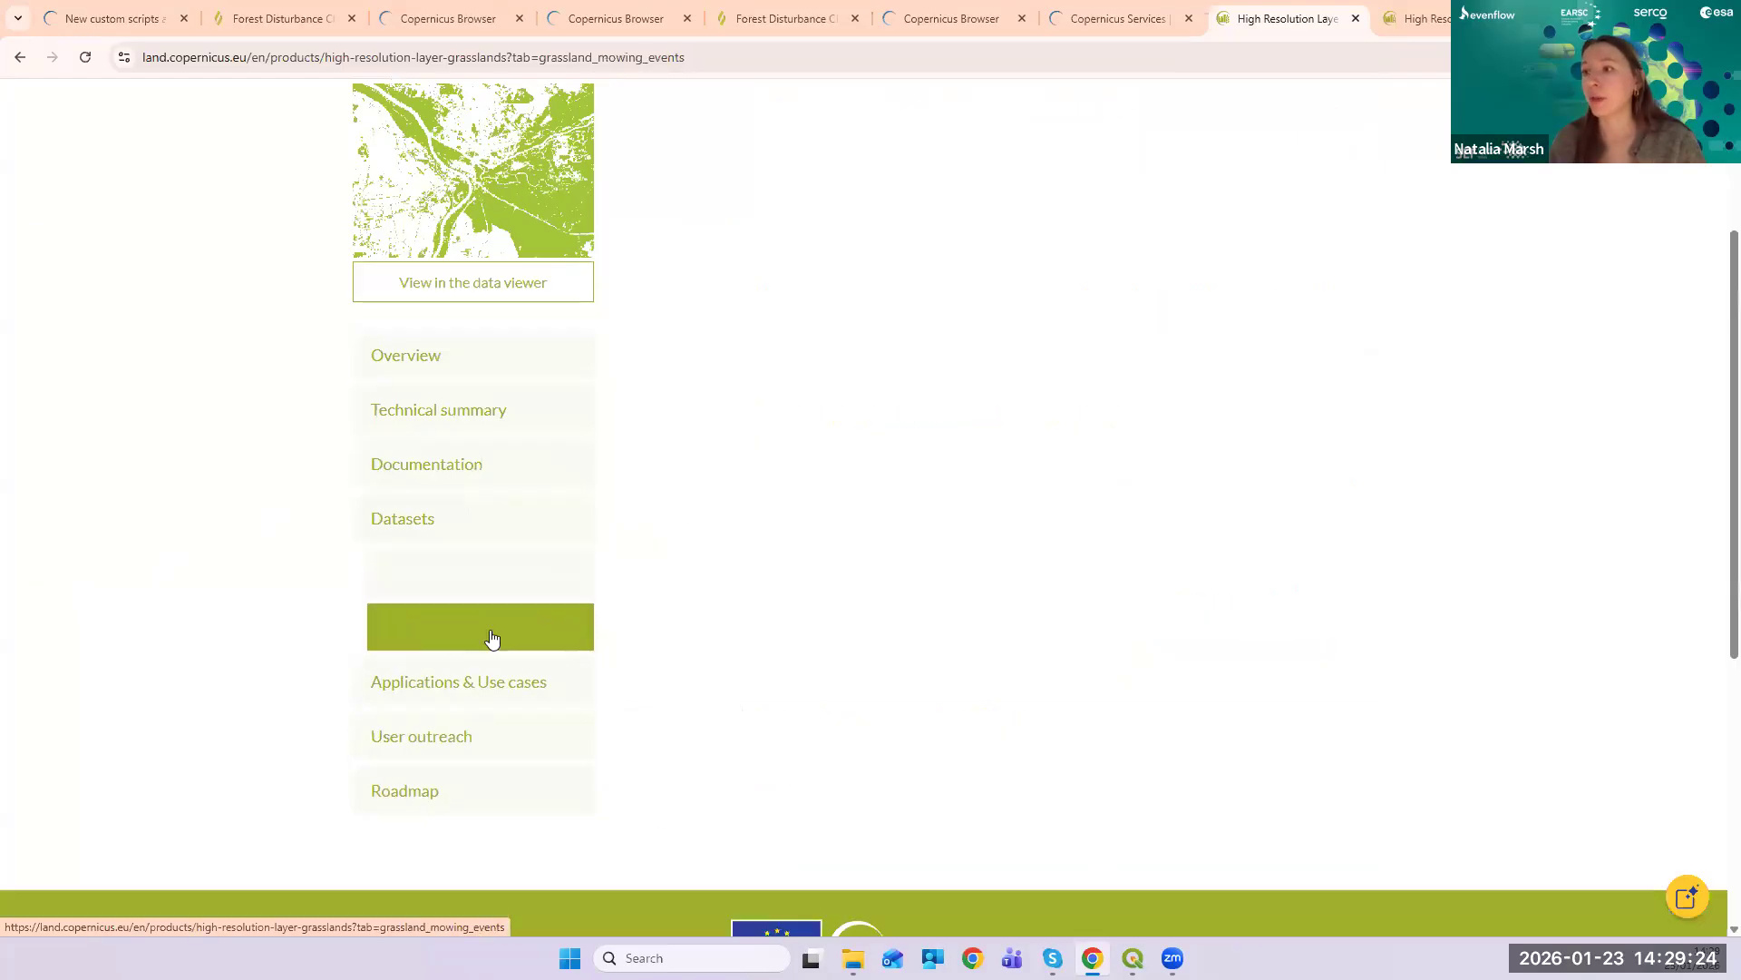
scroll(1551, 422, down, 1)
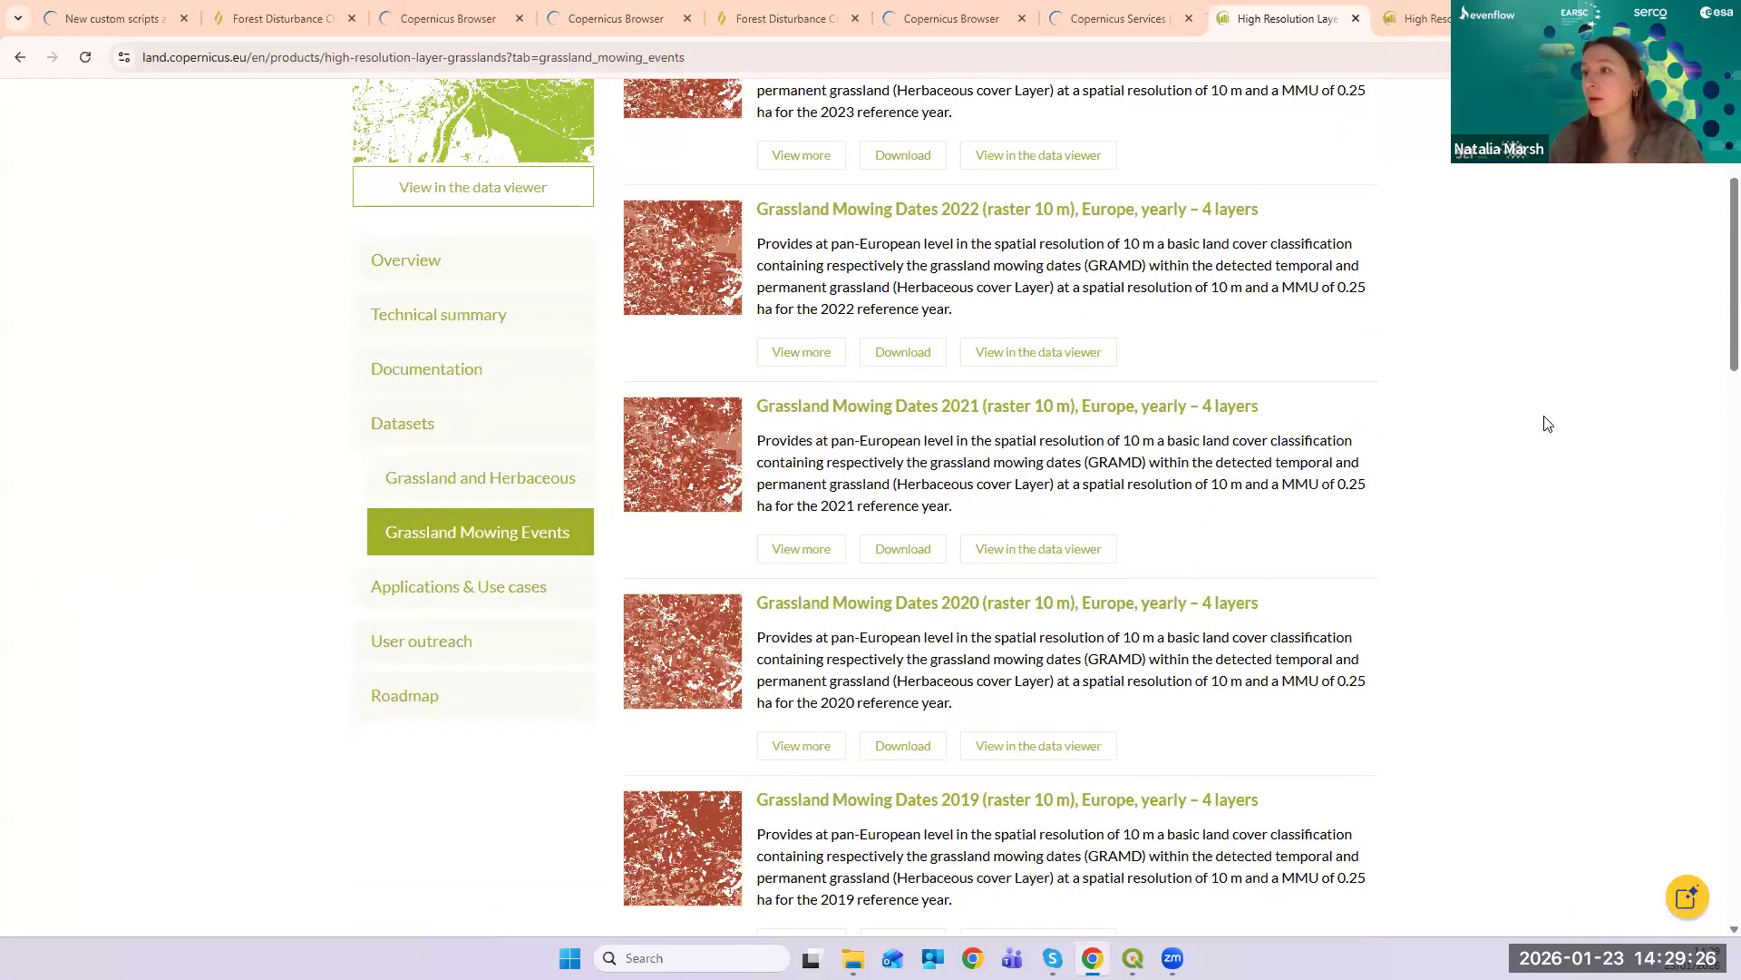
scroll(1547, 423, up, 4)
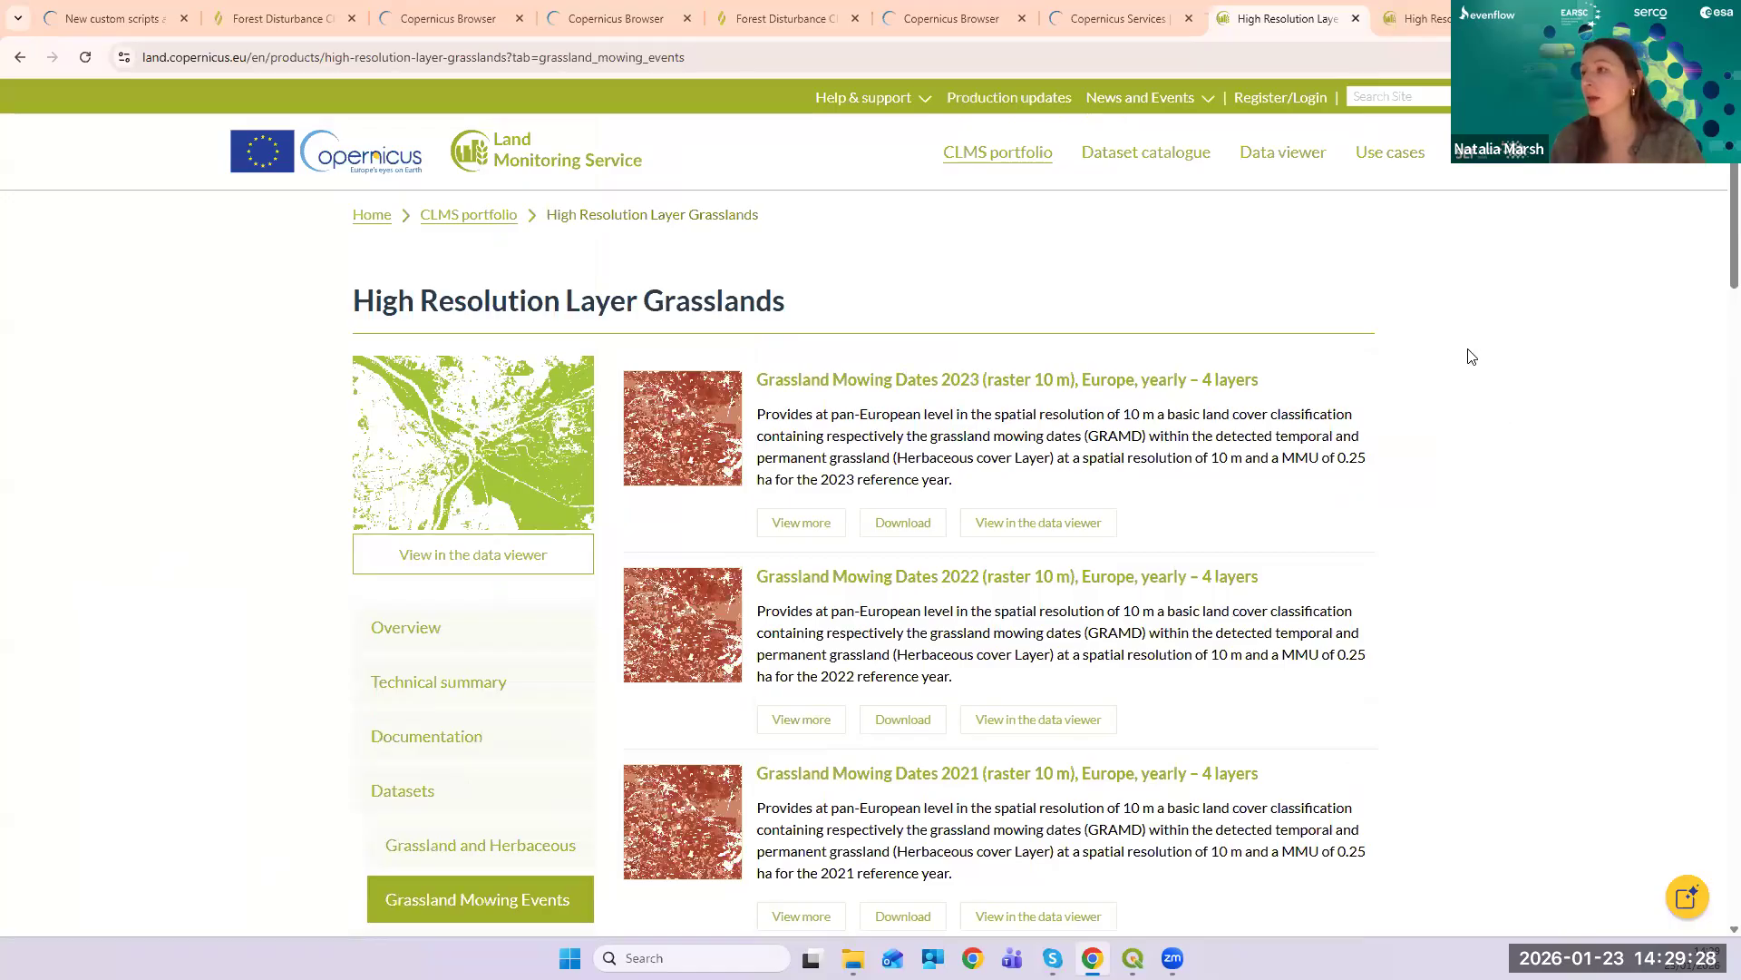
scroll(1416, 414, down, 3)
scroll(1411, 416, up, 2)
drag(1309, 491, 654, 494)
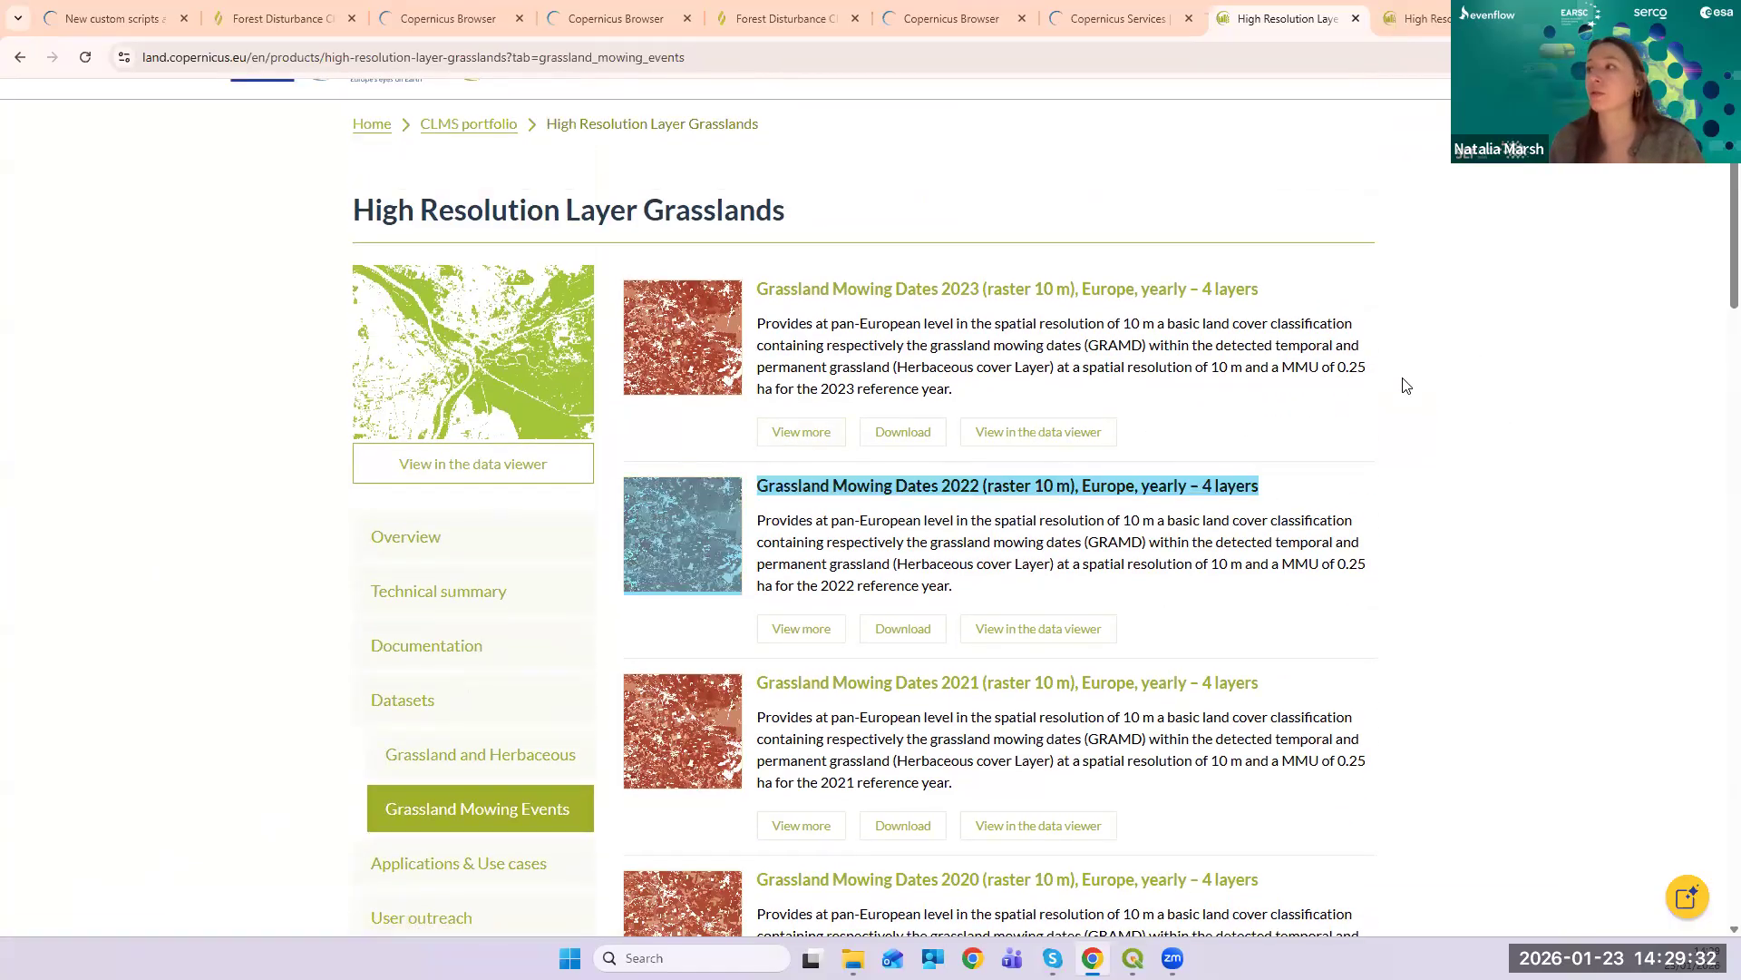
click(1444, 20)
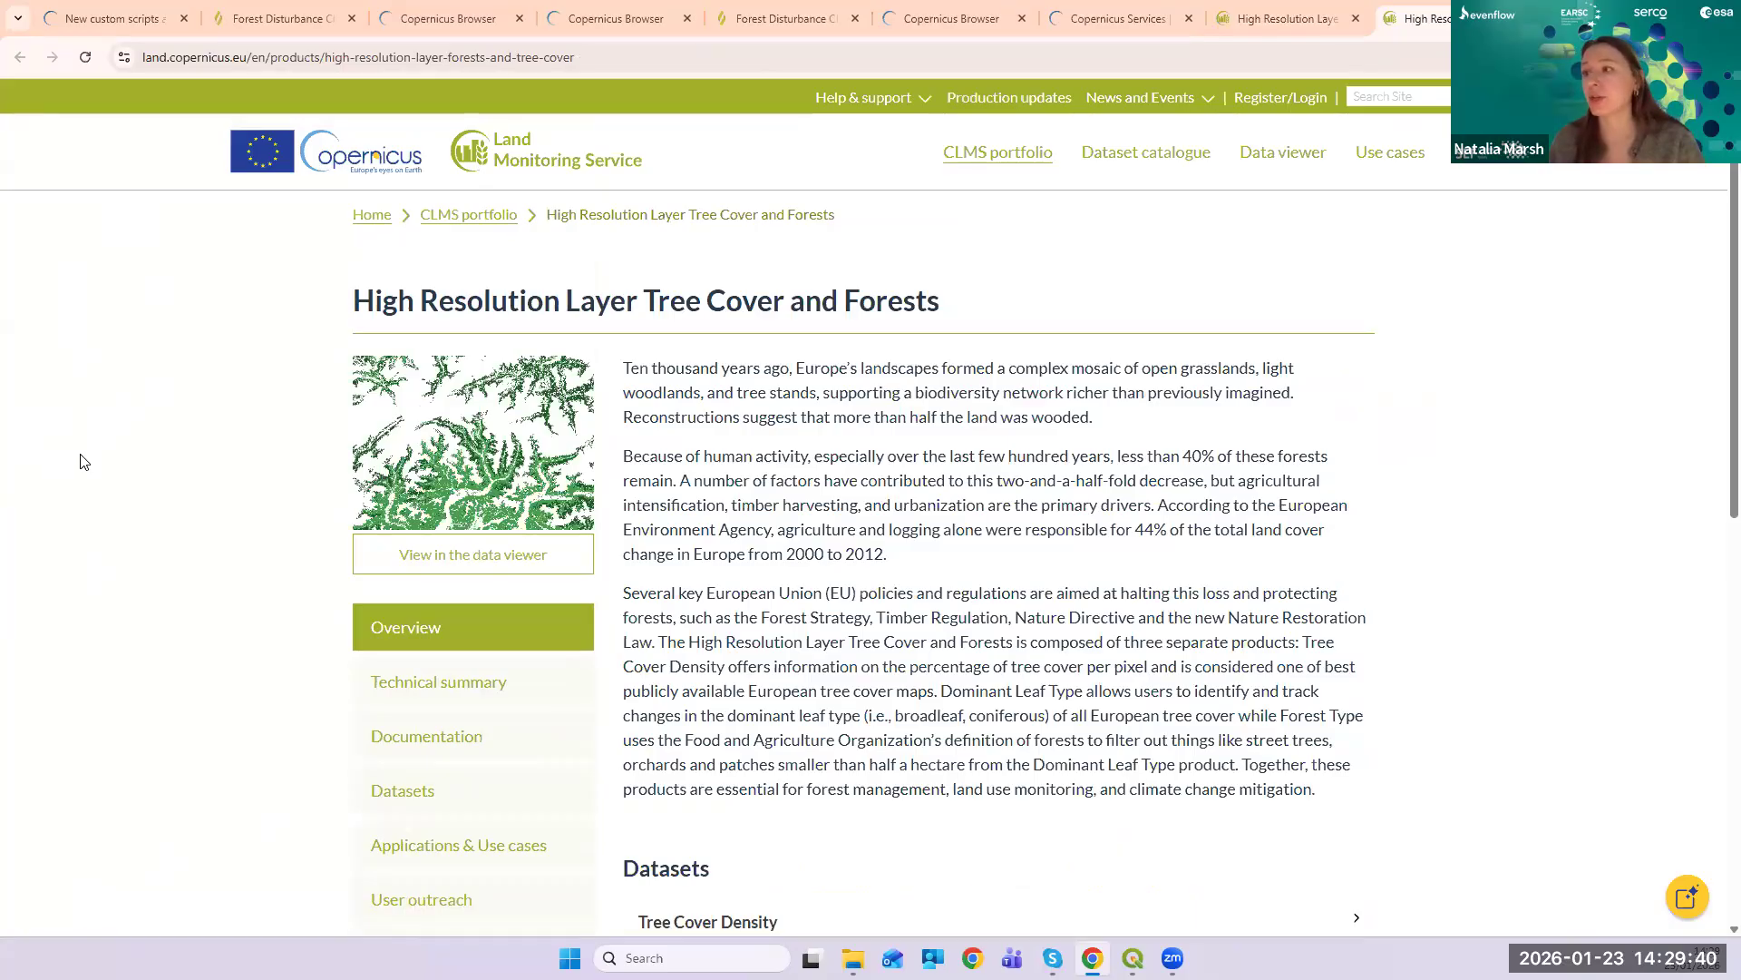
- Open the Dominant Leaf Type 2021 (raster 10 m) dataset page and view it in the data viewer
scroll(87, 458, down, 4)
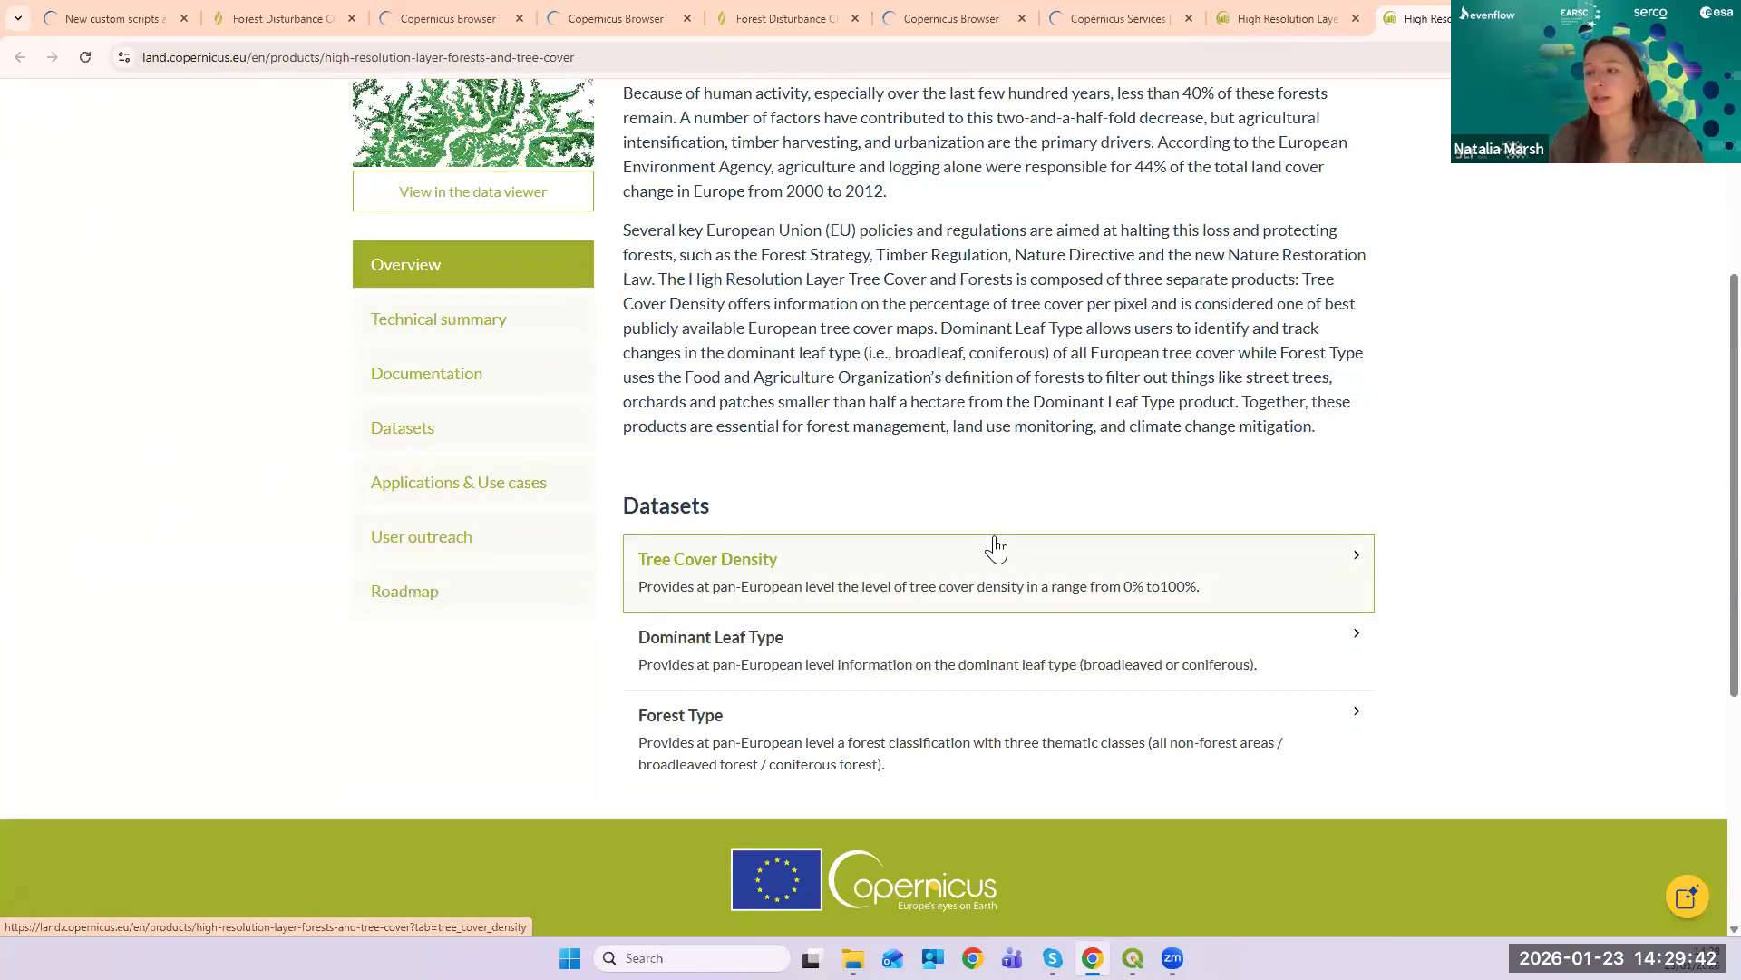
click(1354, 644)
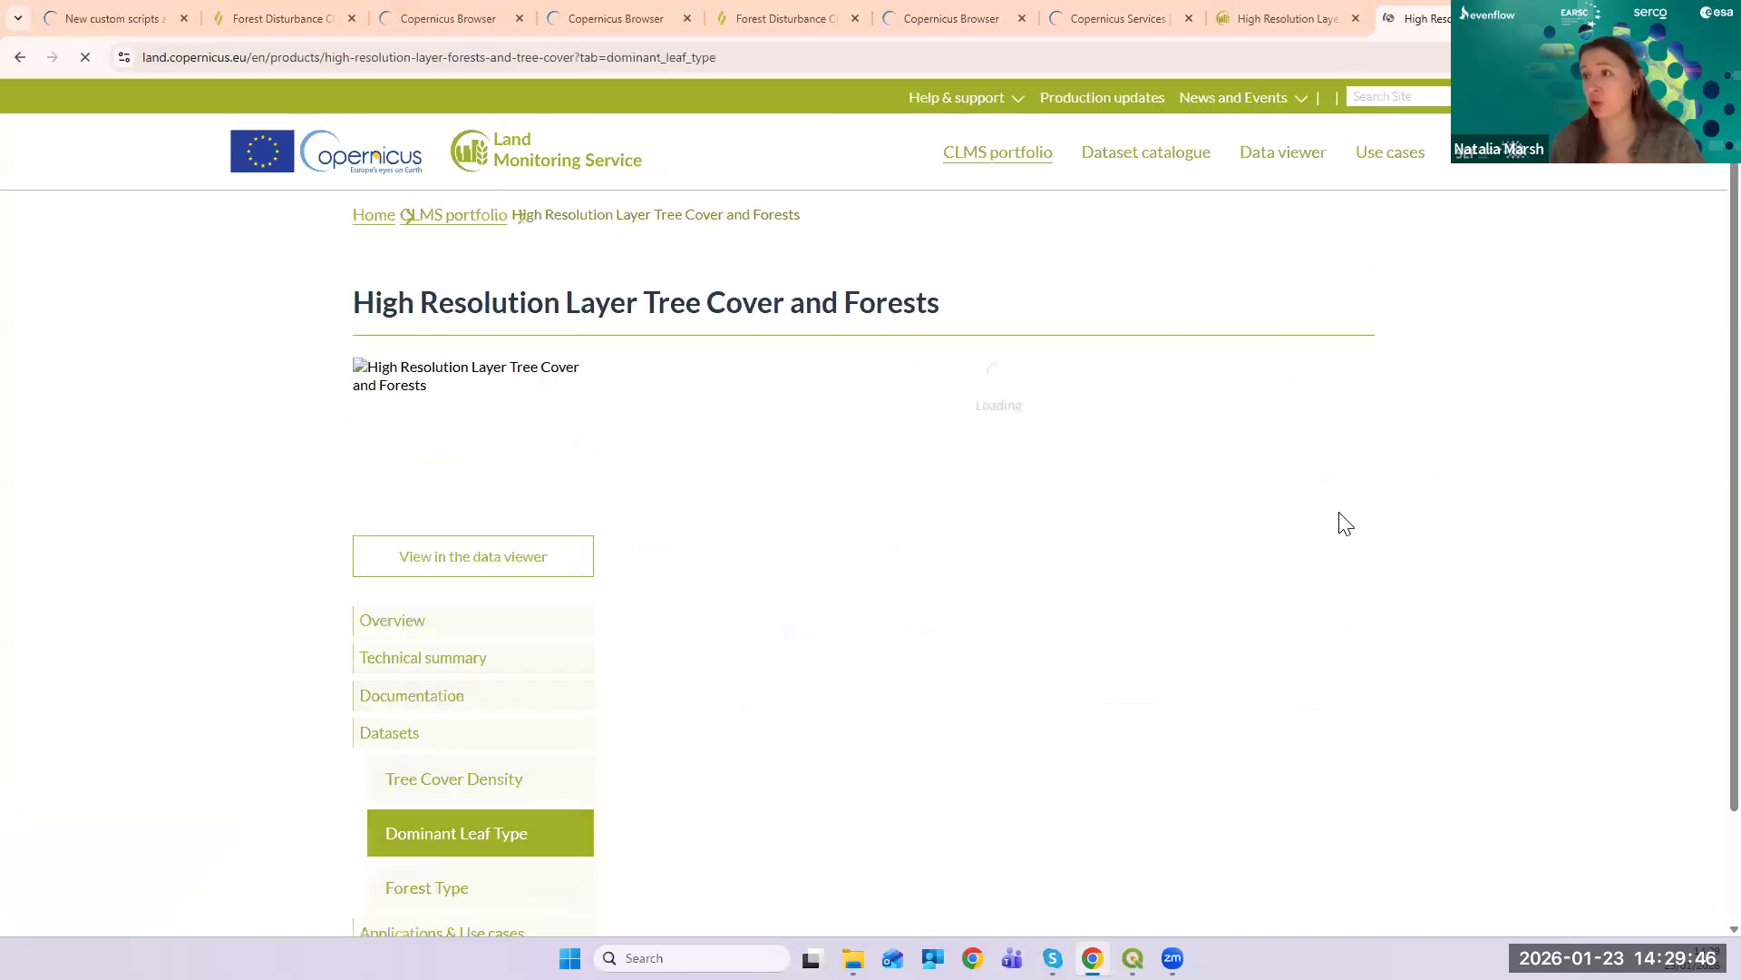
scroll(1341, 520, down, 10)
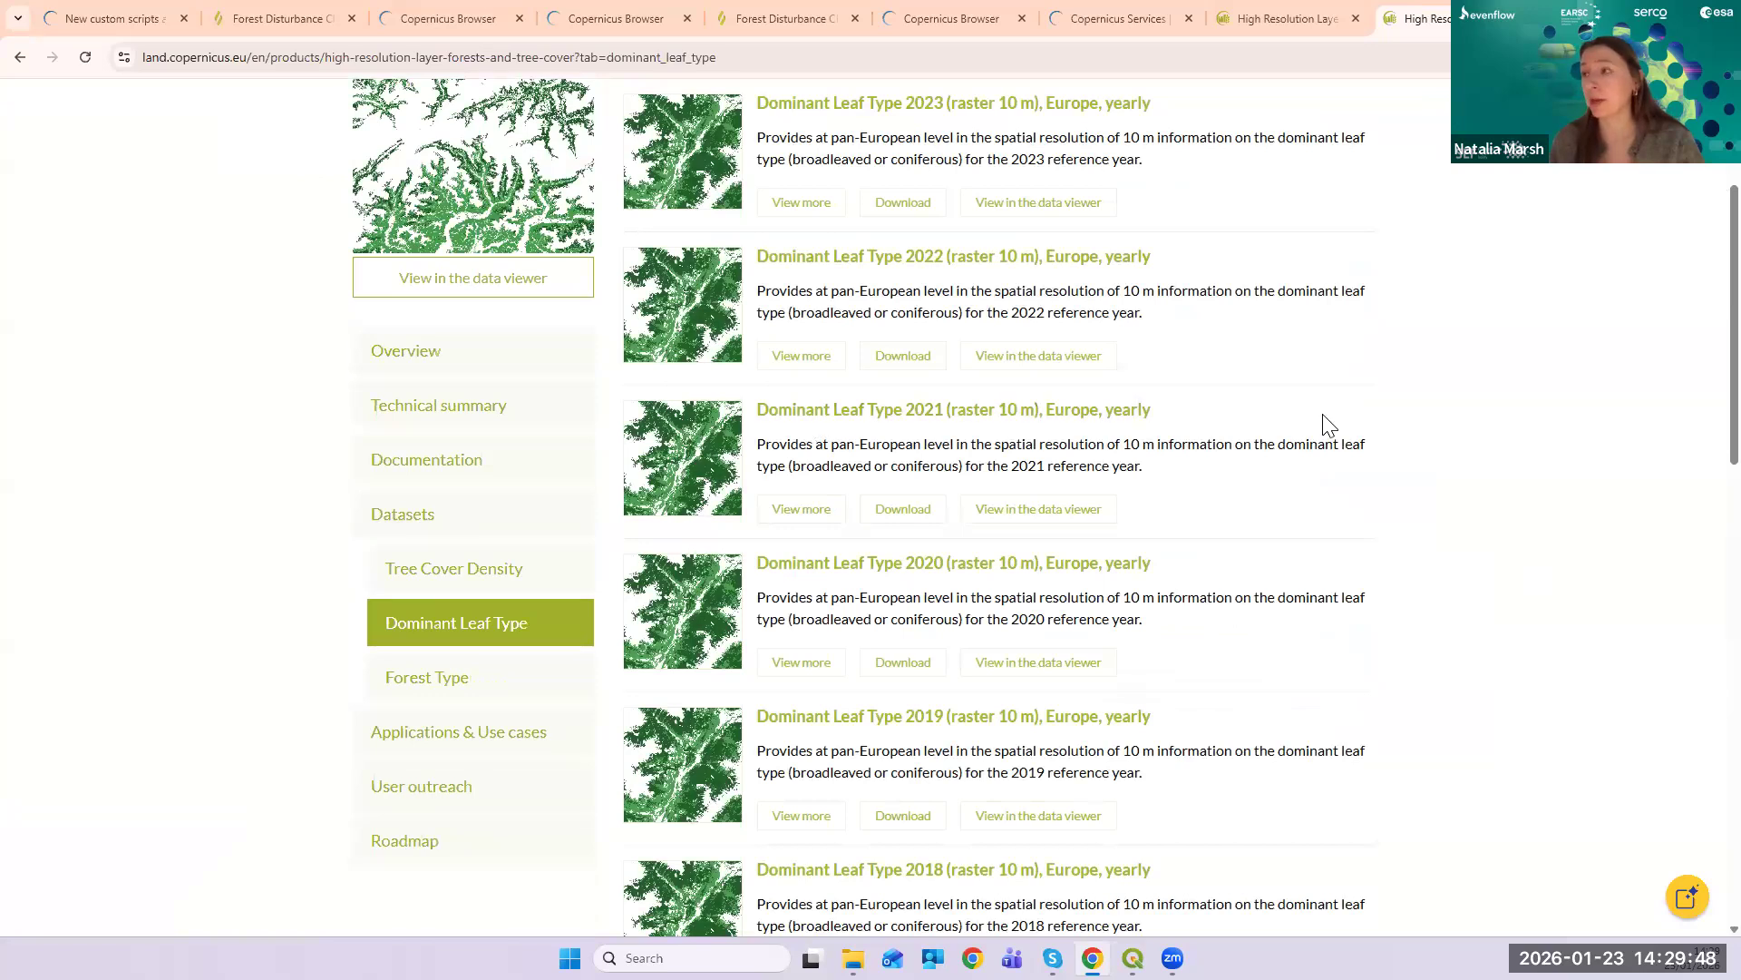
scroll(1324, 420, up, 2)
scroll(1419, 527, down, 2)
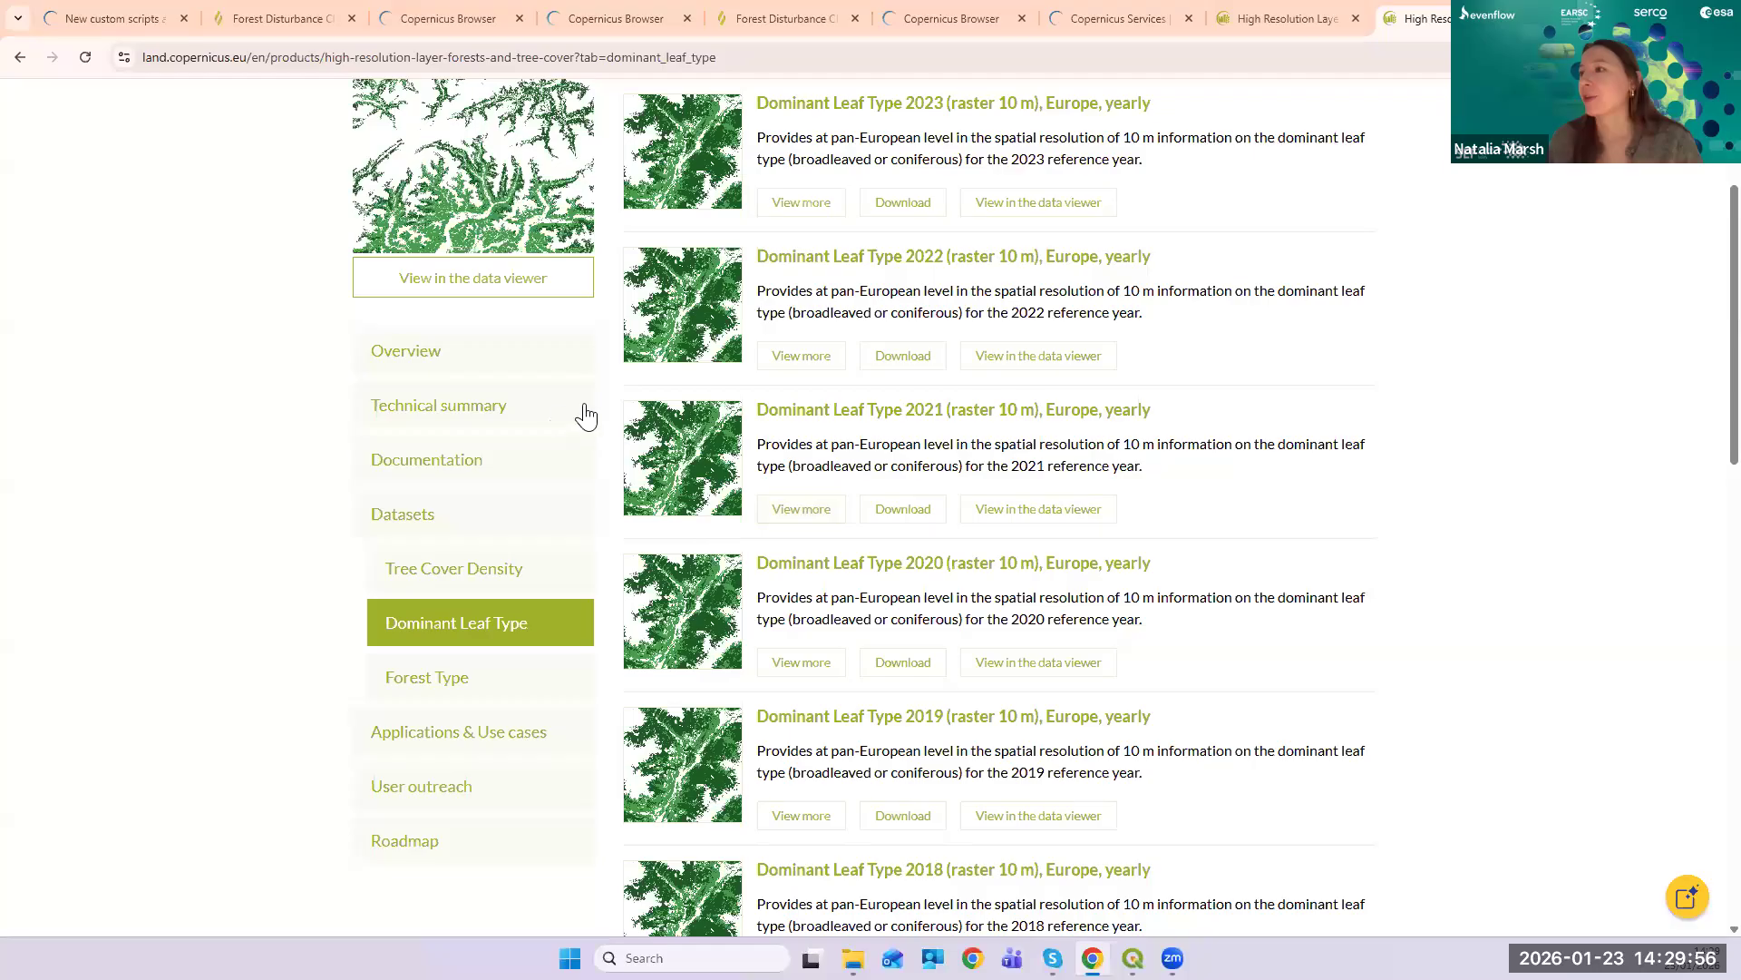
click(978, 405)
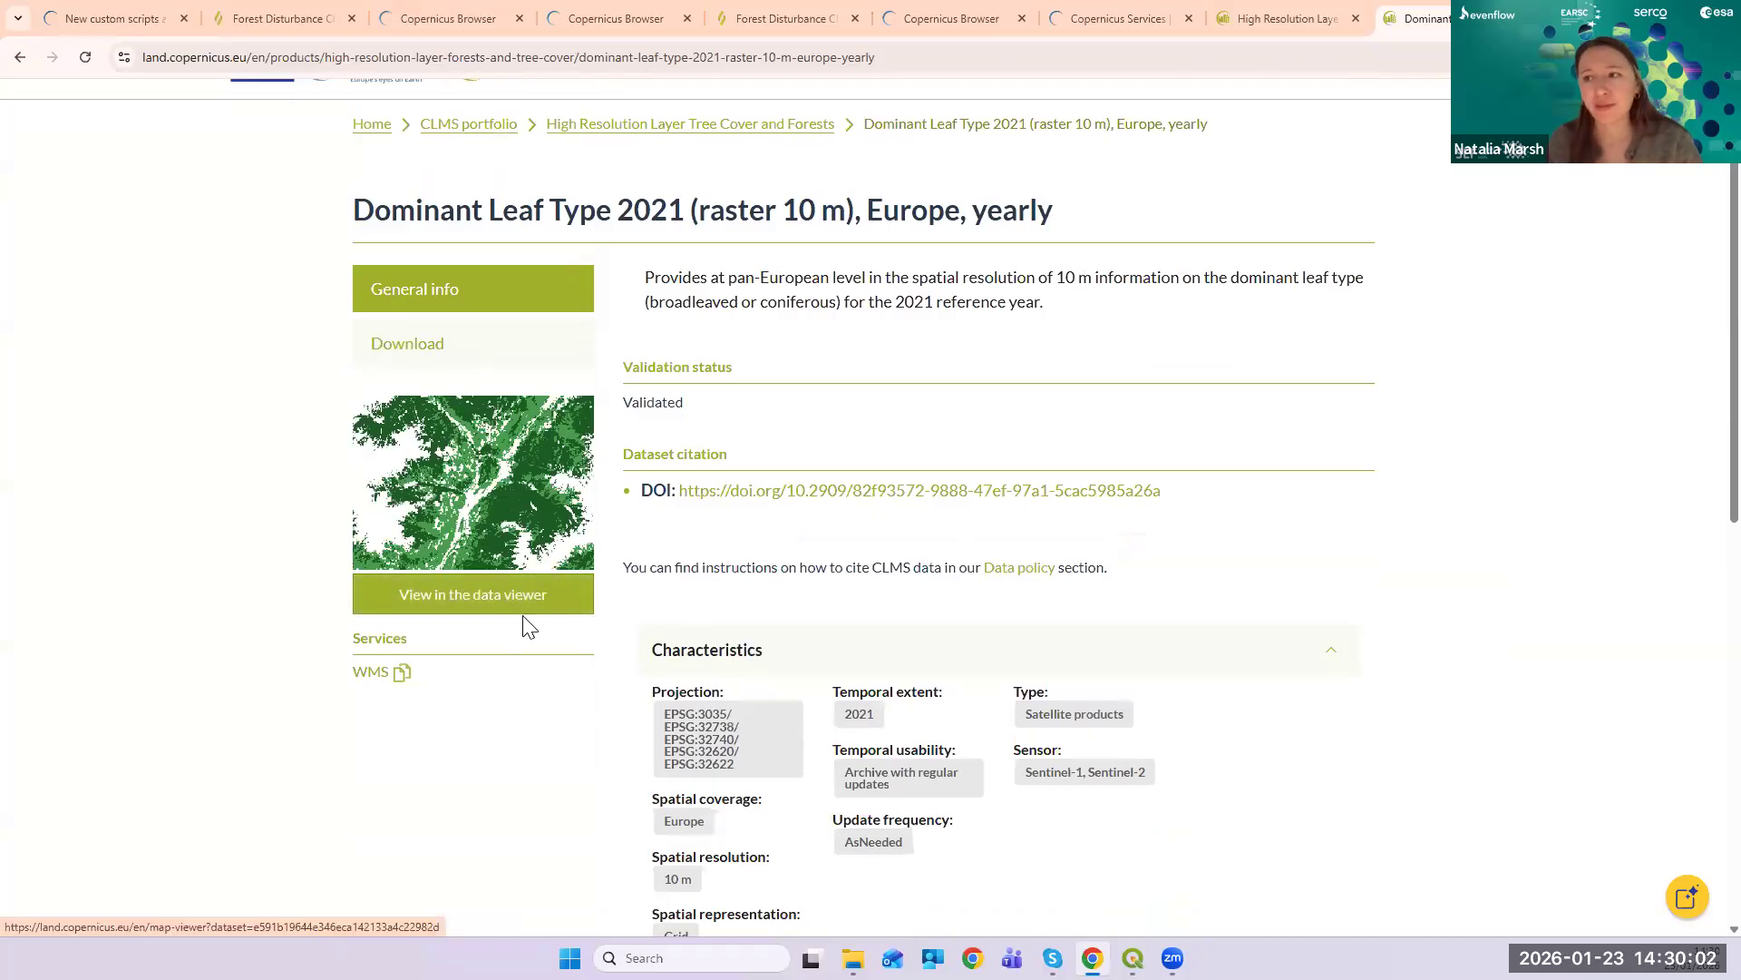
click(475, 613)
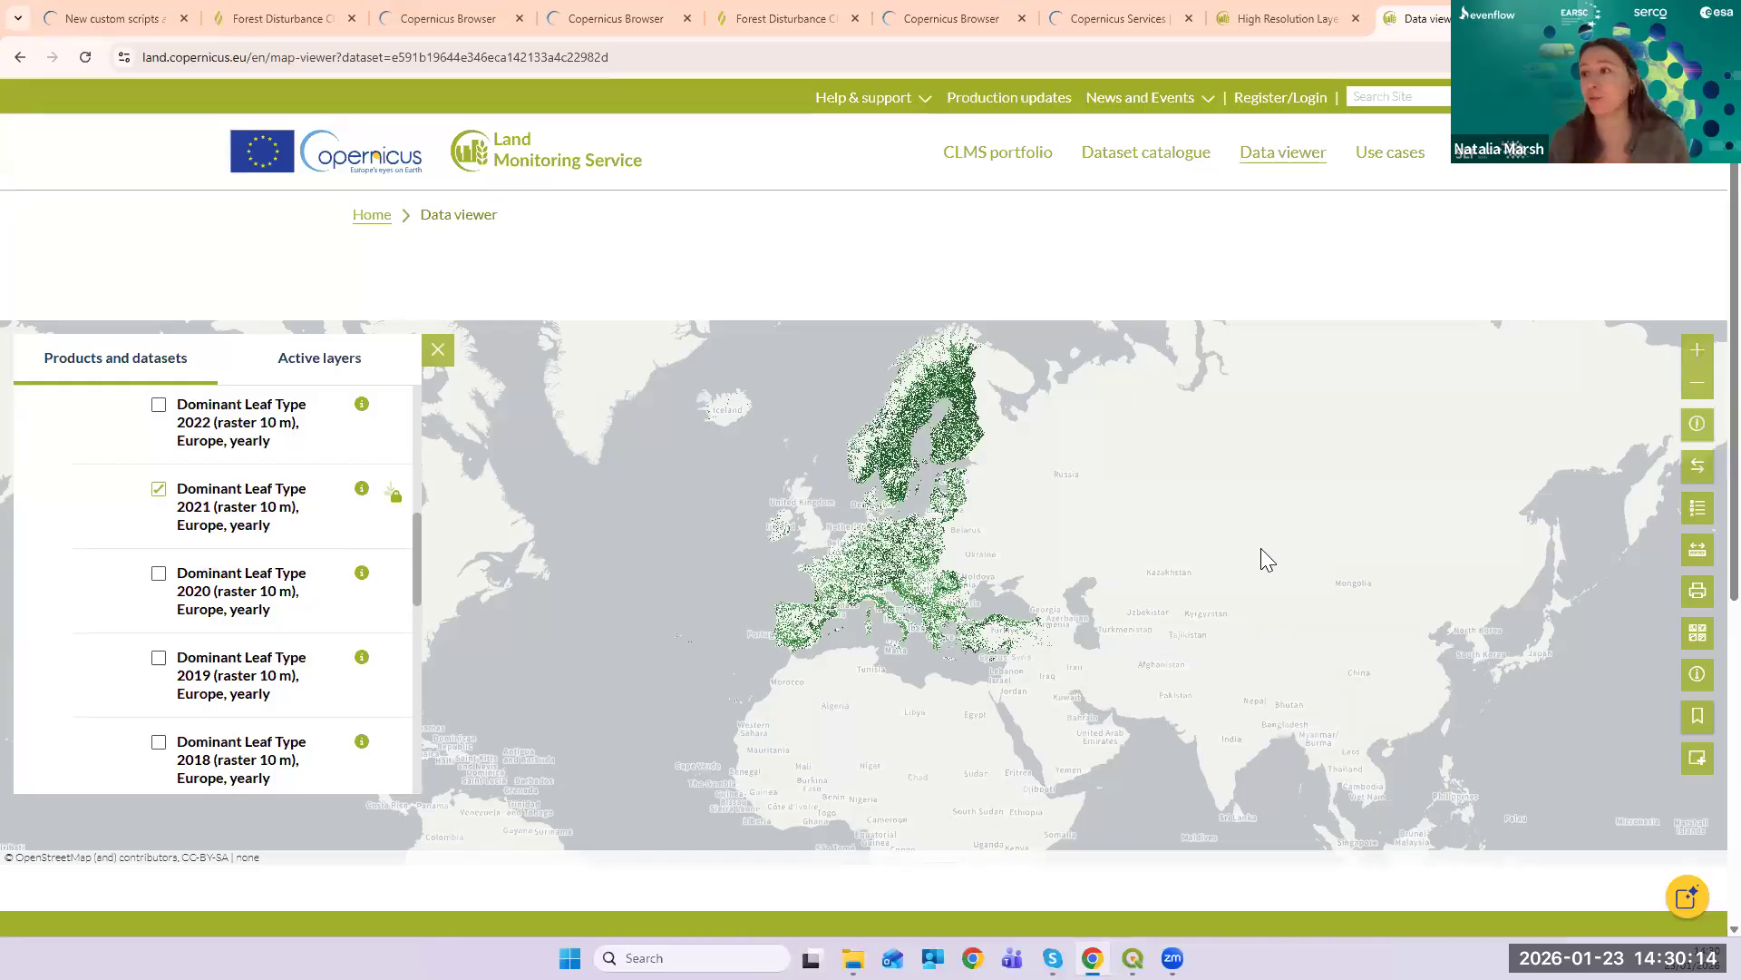
- Zoom into central Europe on the Dominant Leaf Type map and back out, then return to the dataset page
scroll(876, 530, up, 3)
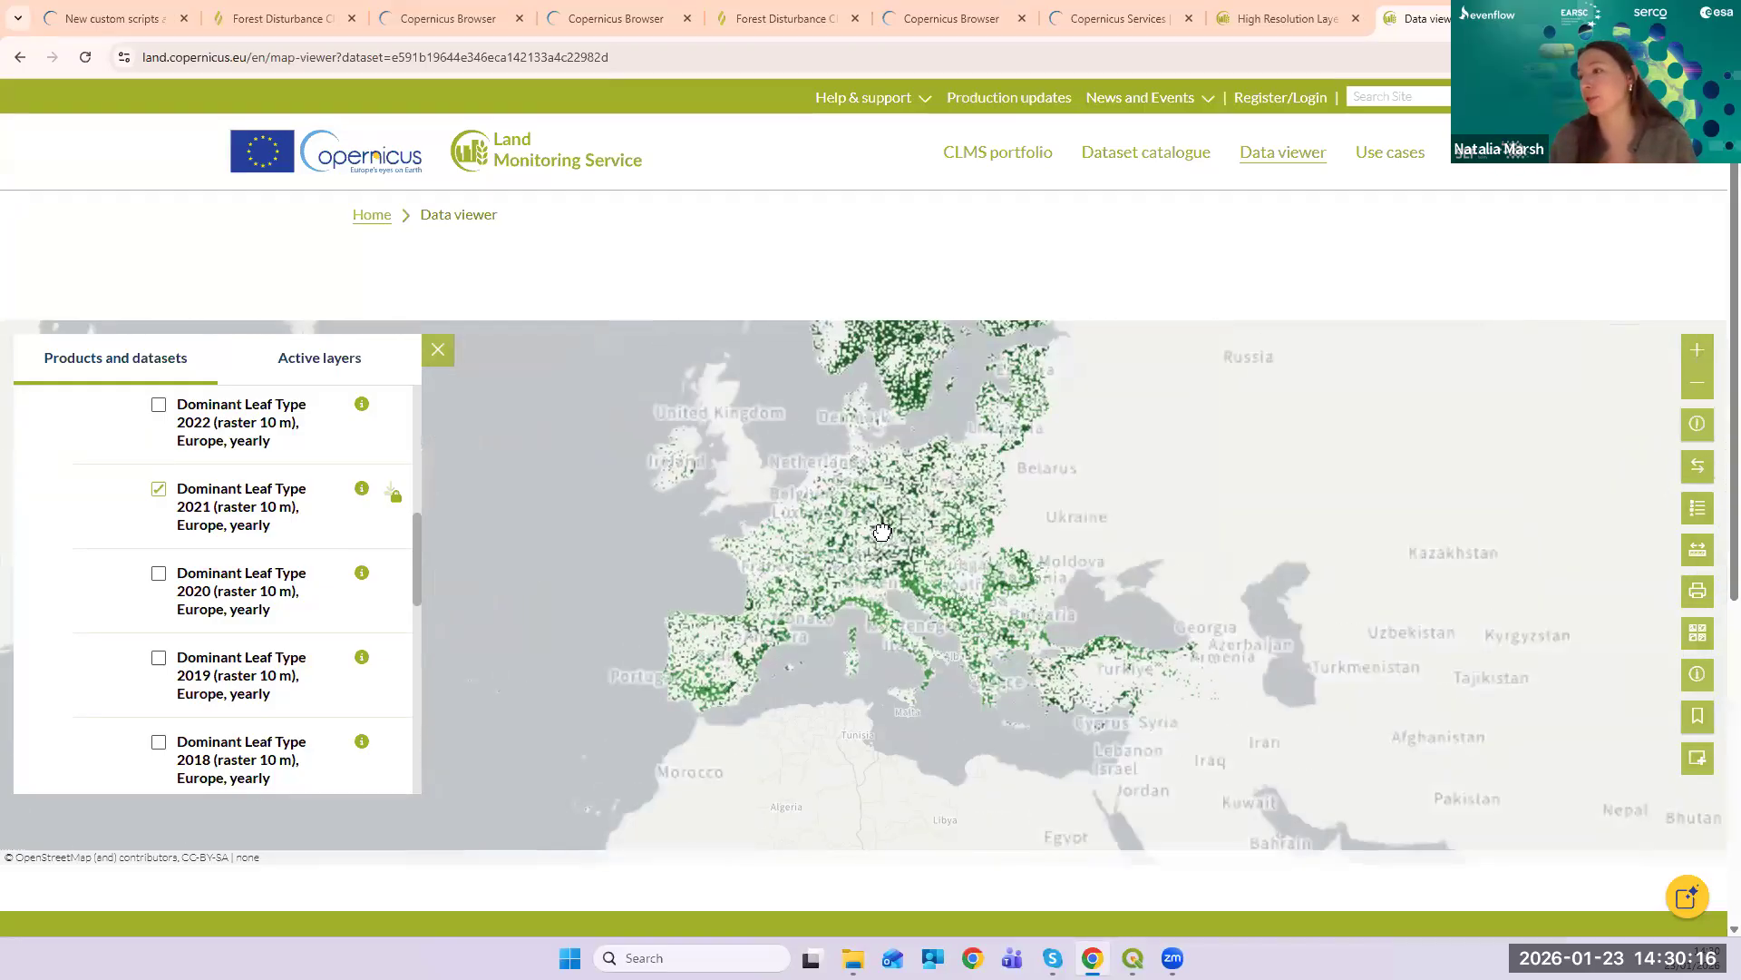
scroll(876, 529, up, 4)
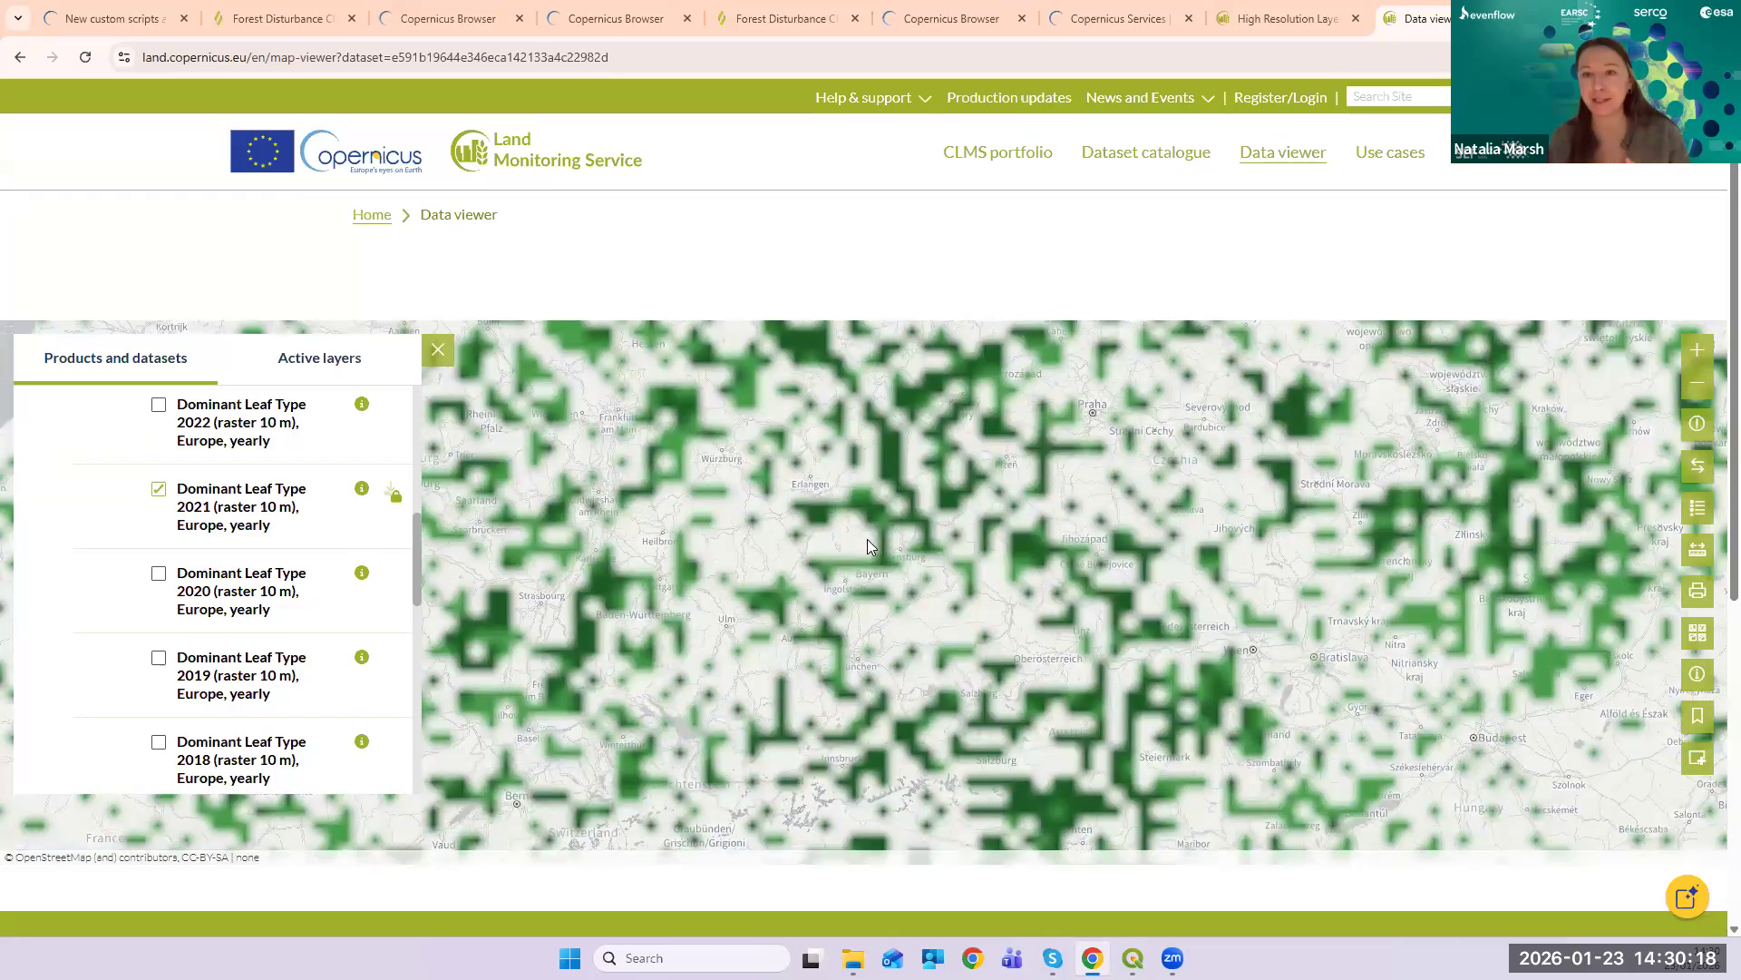
scroll(885, 535, down, 4)
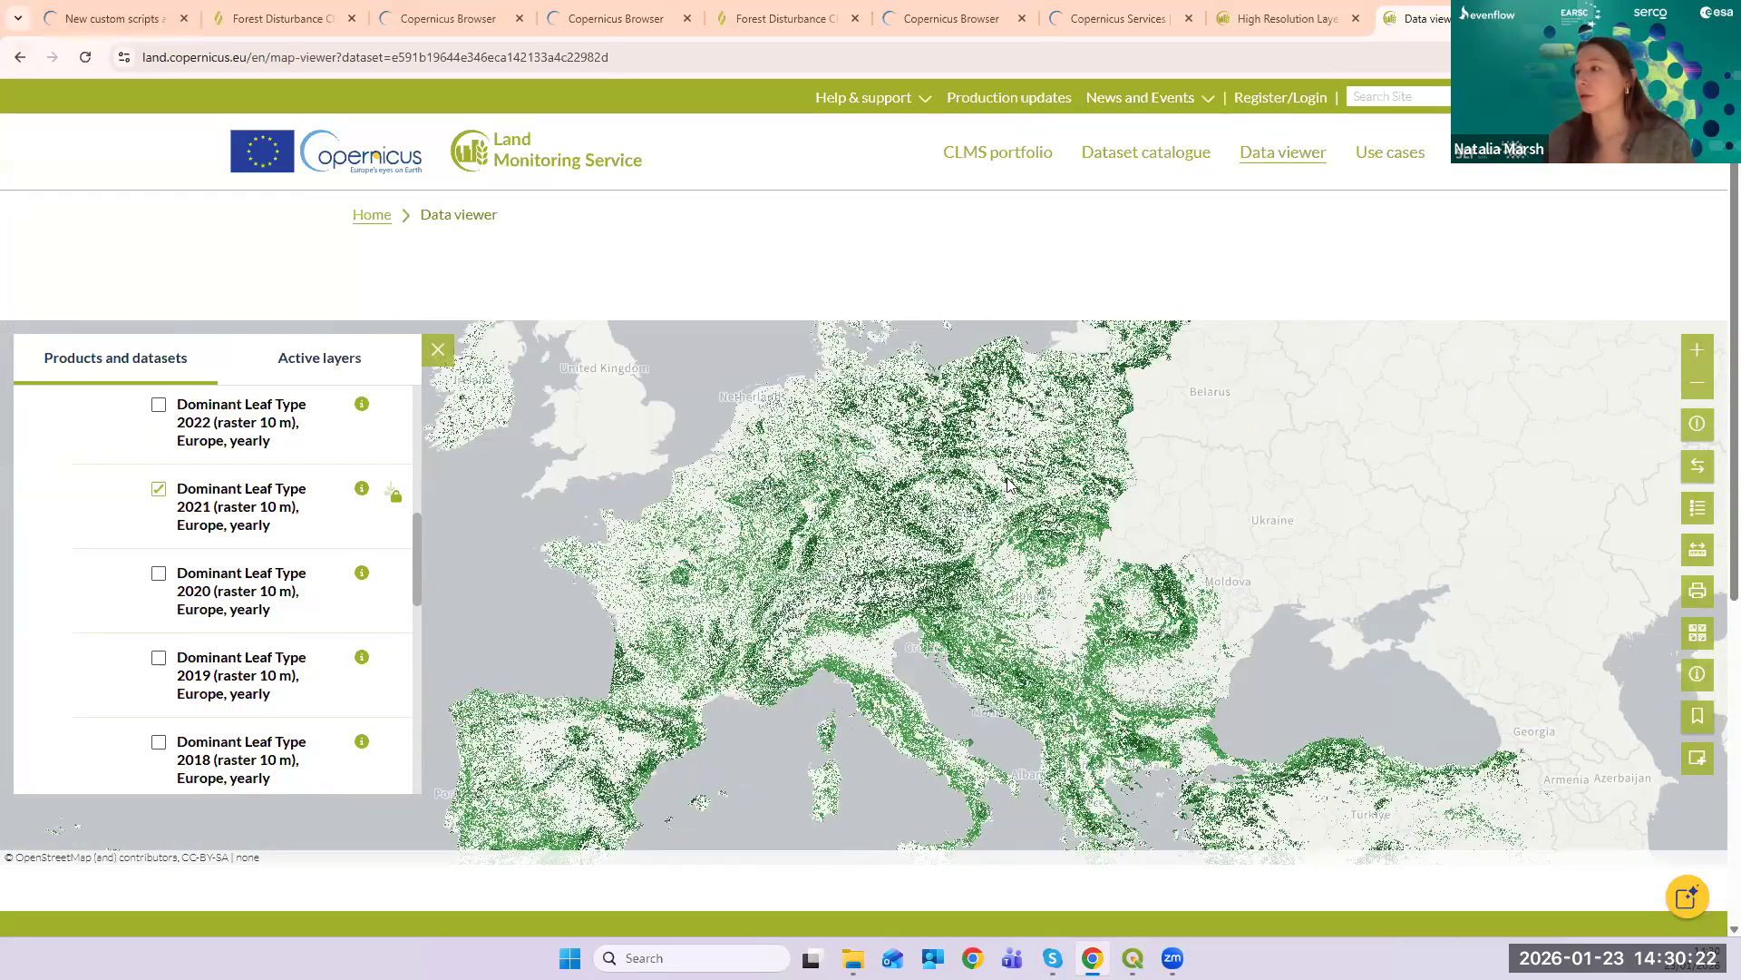
click(20, 56)
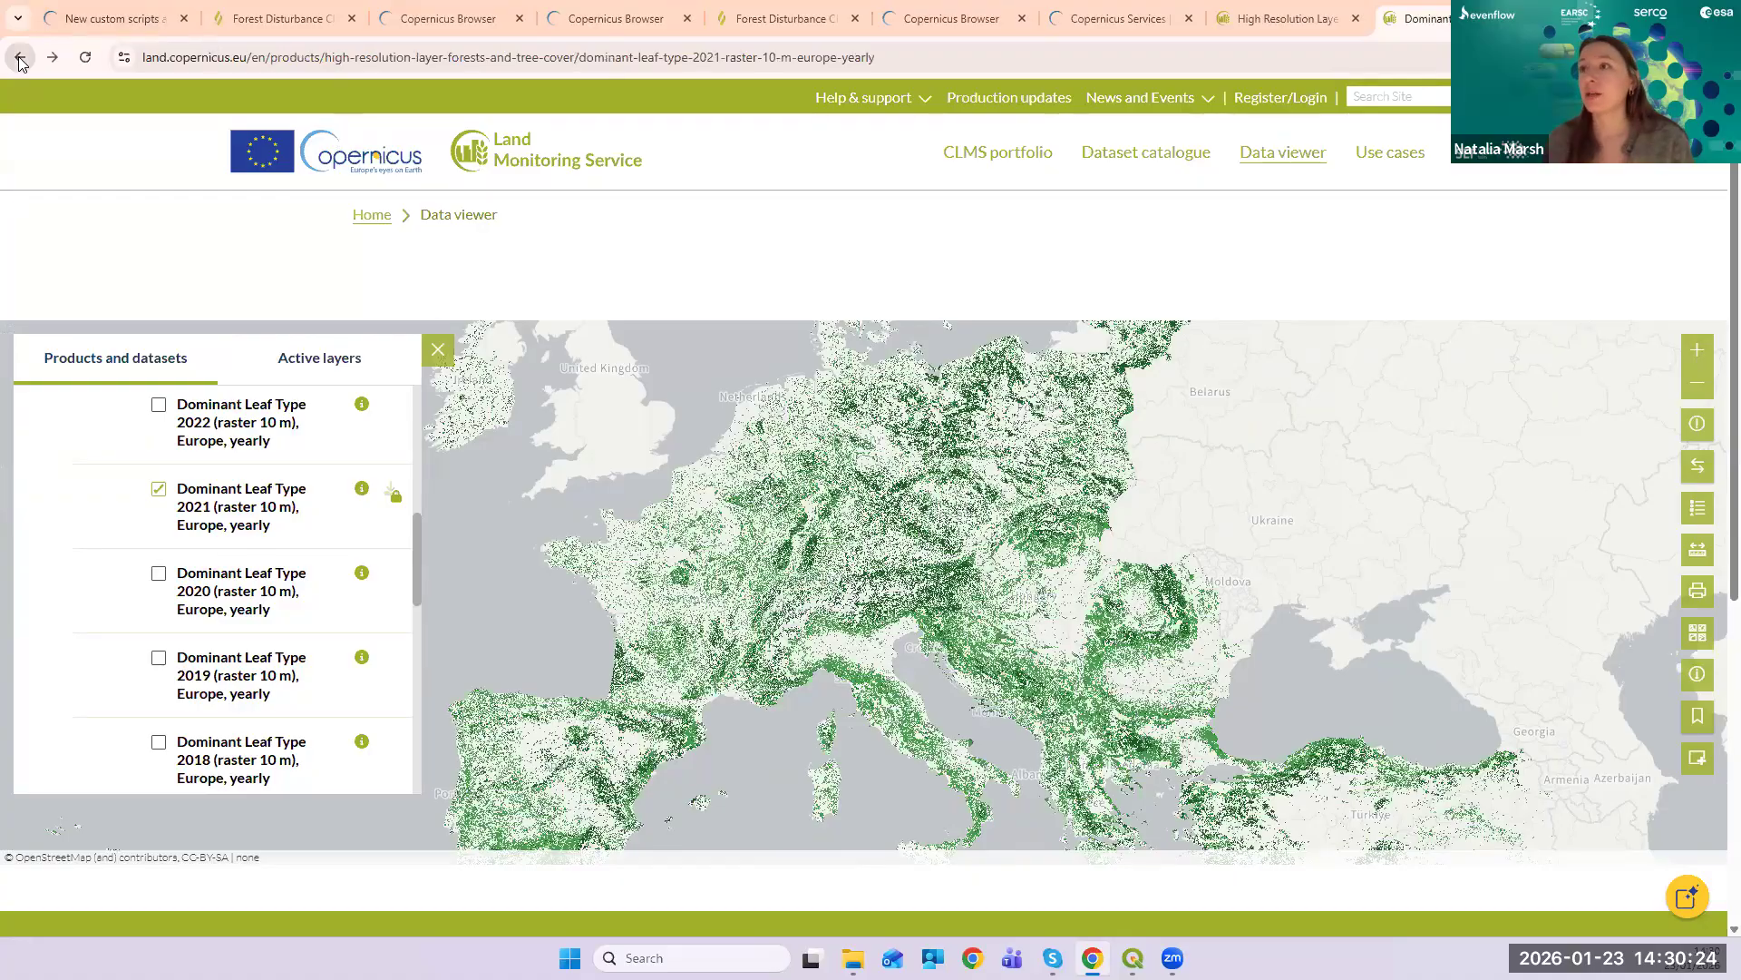
- Copy the Dominant Leaf Type 2021 WMS service URL from the Services section
scroll(583, 692, down, 2)
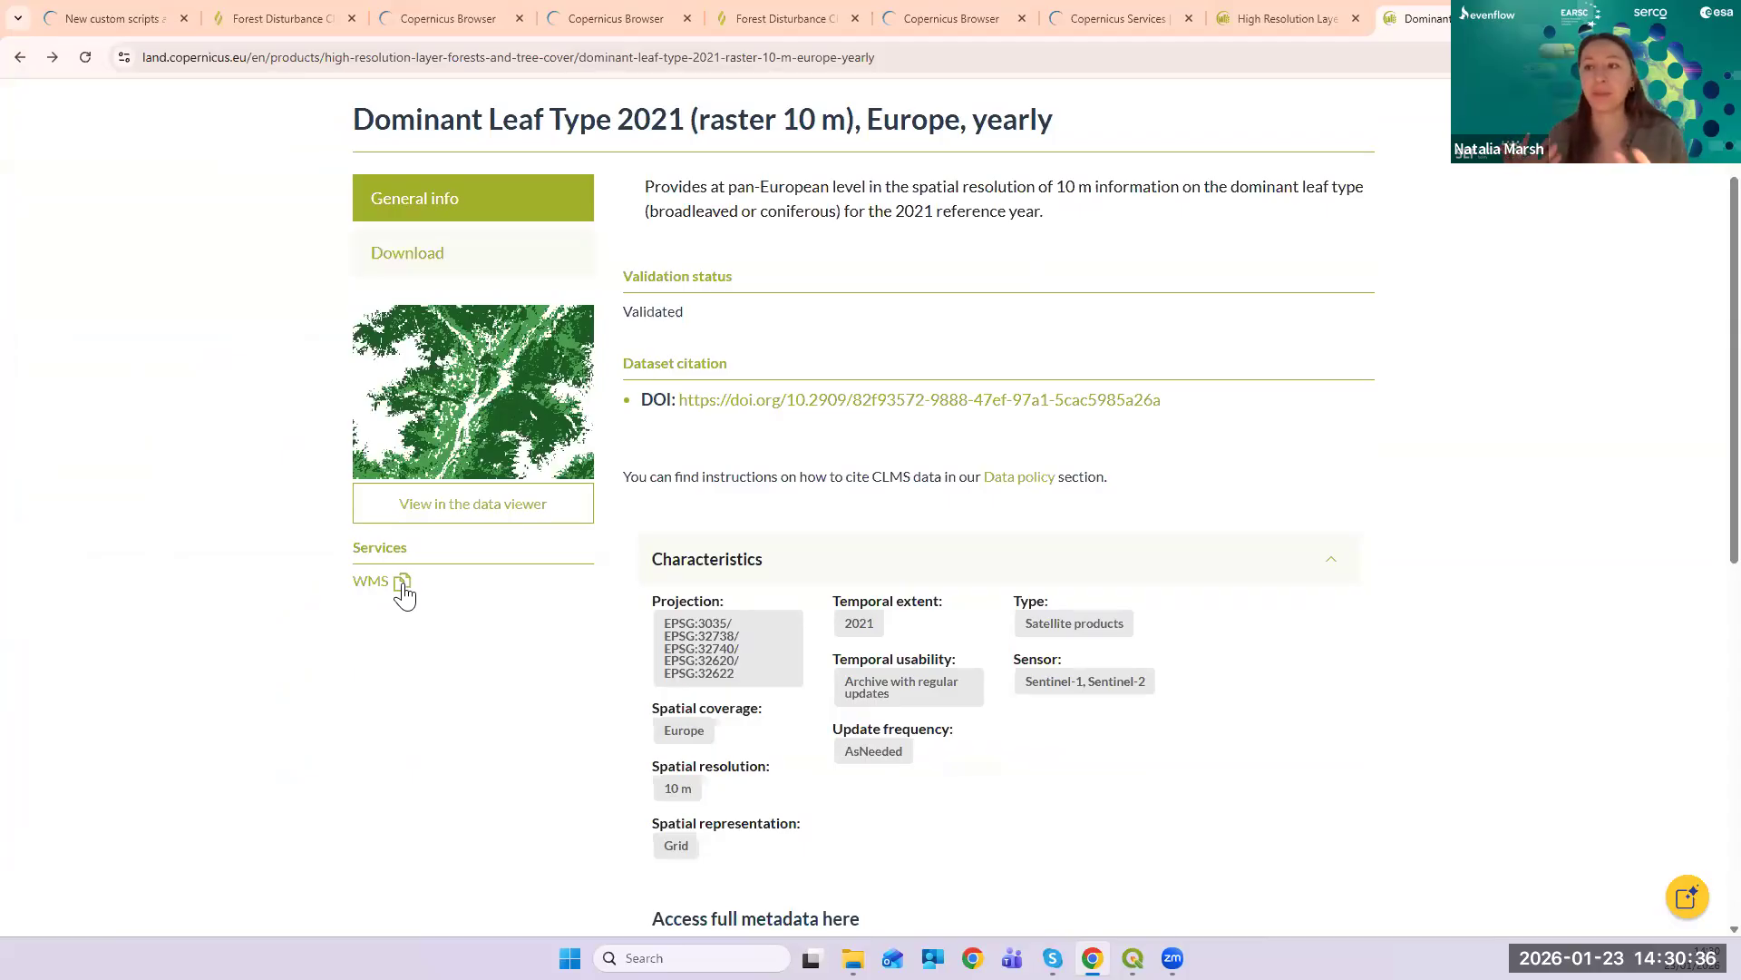
click(402, 585)
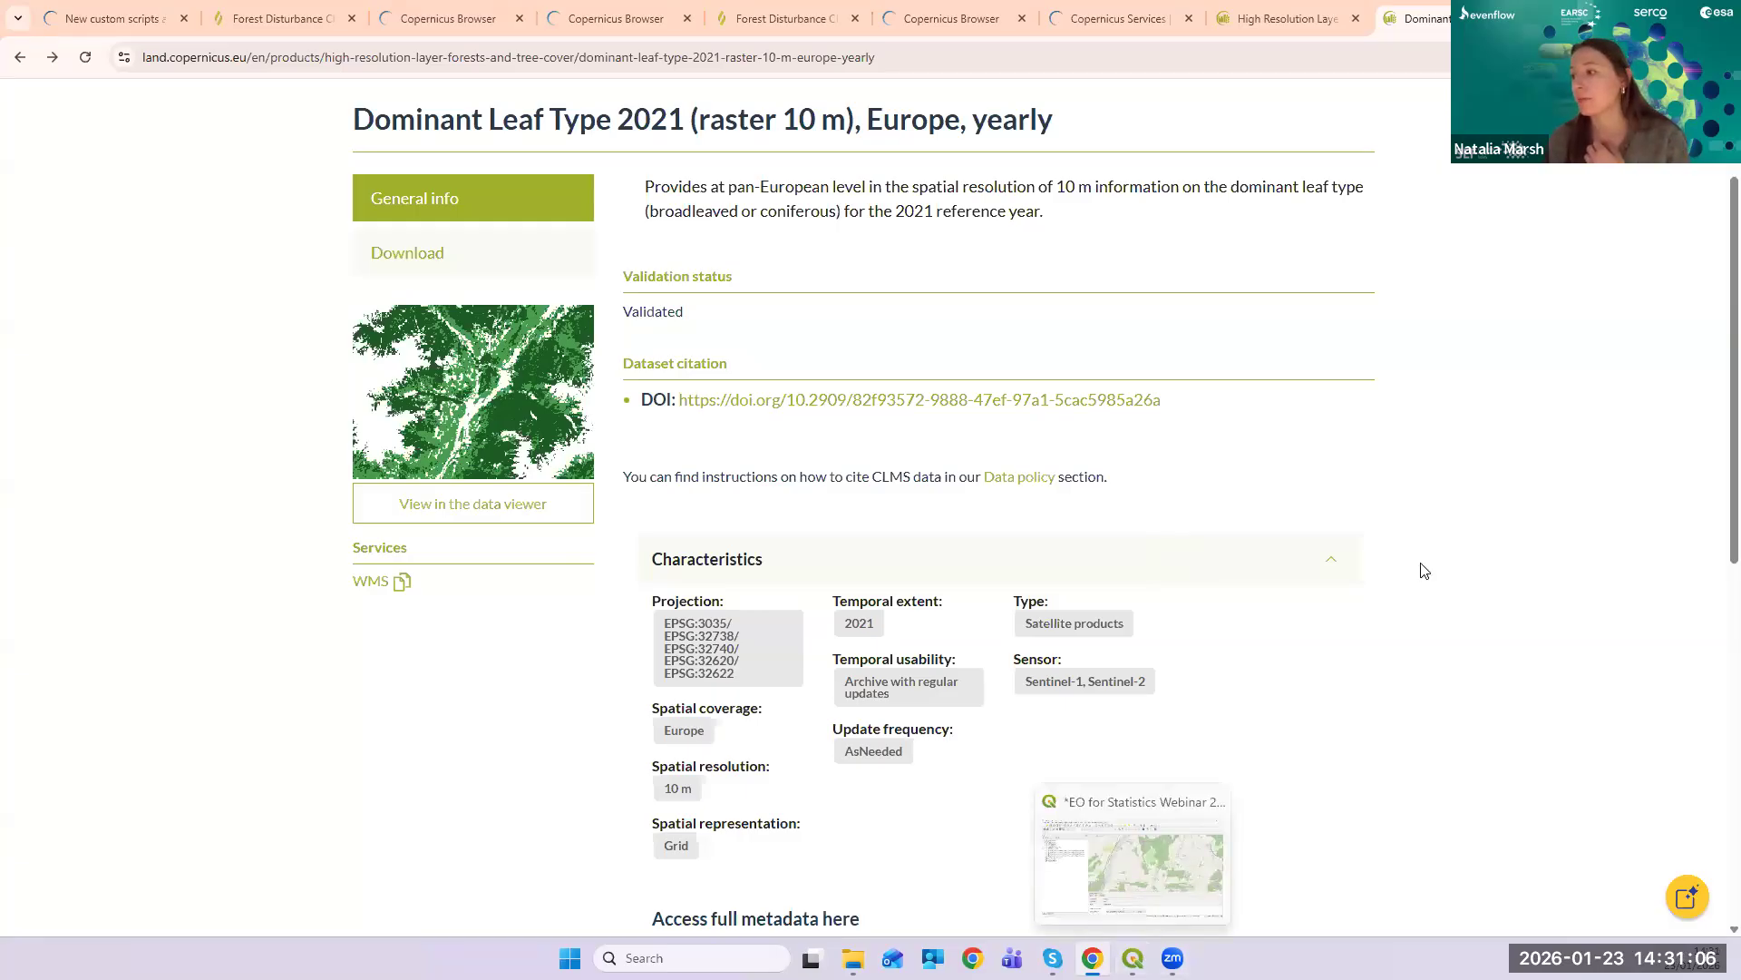
mouse_move(1133, 958)
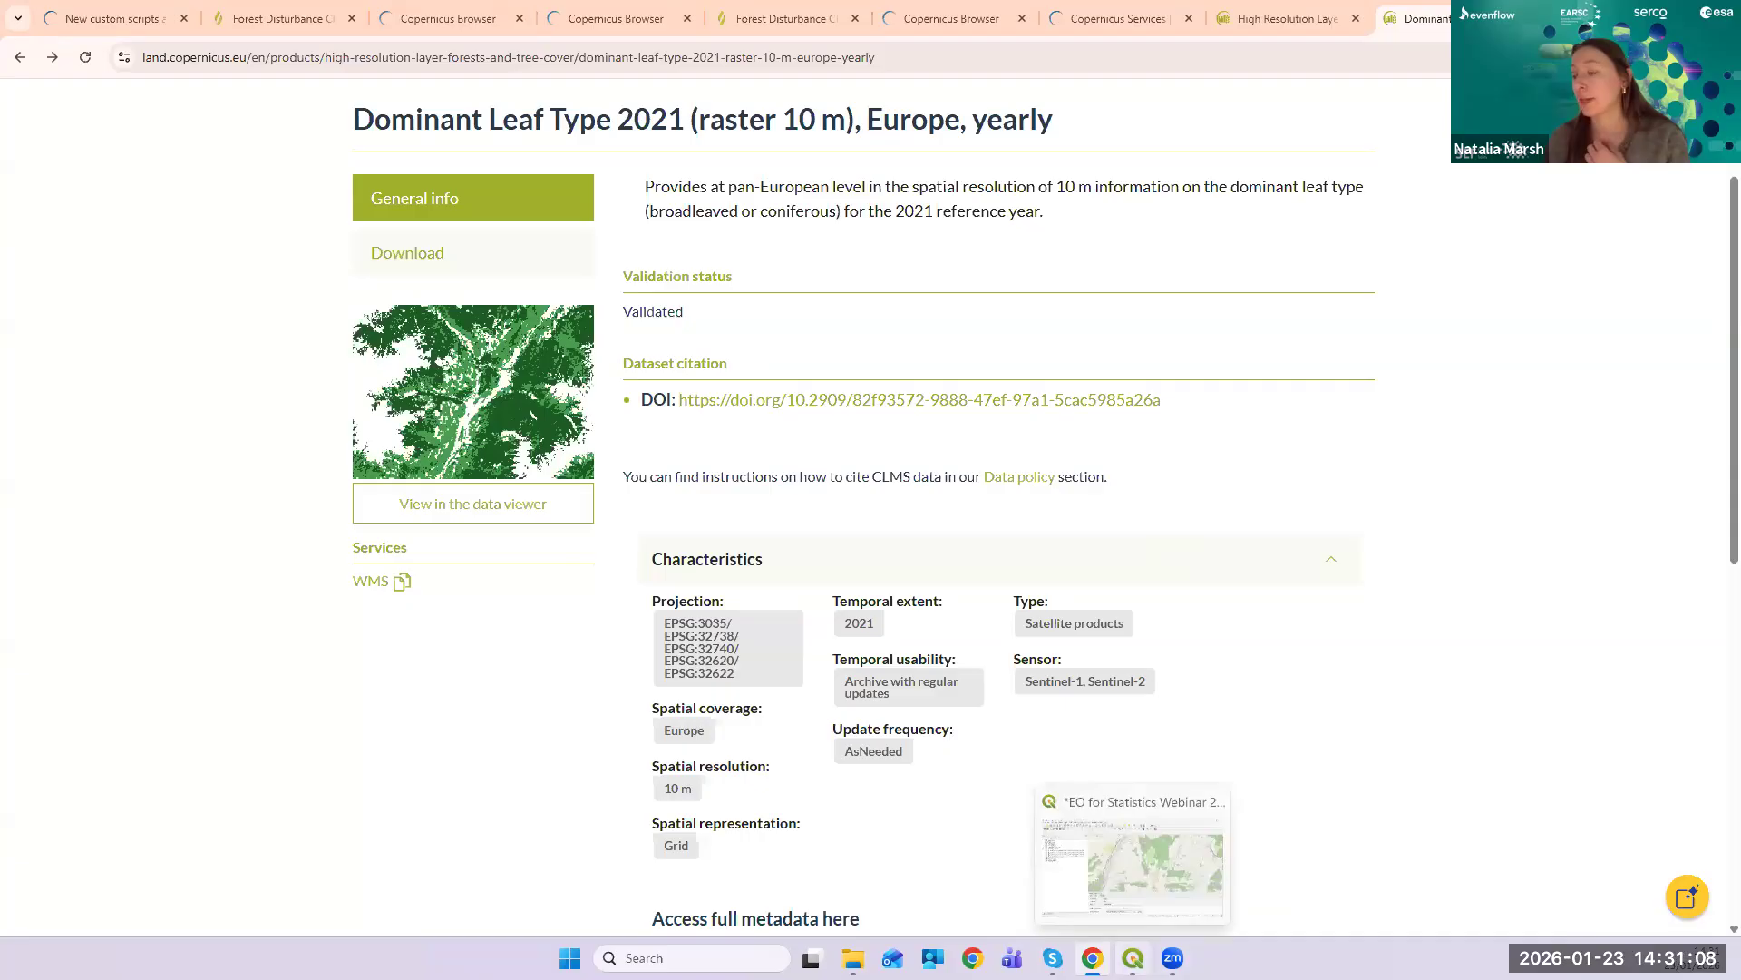
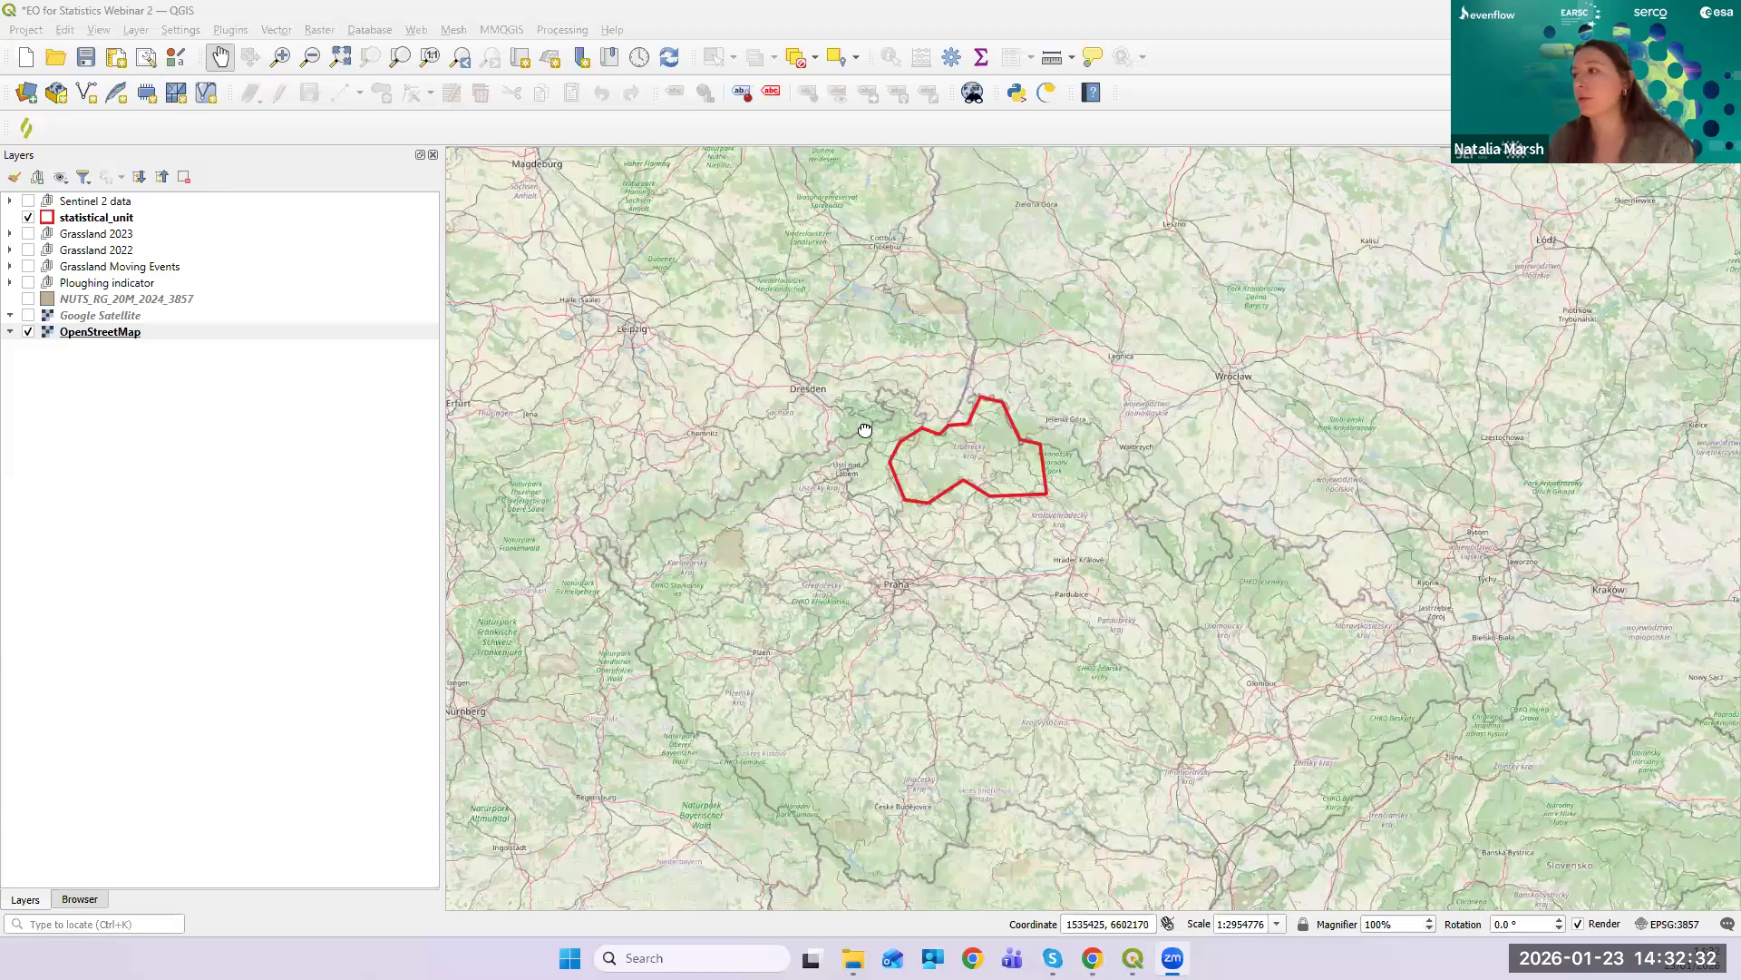
- Pan the map so the statistical_unit outline sits lower-left, then go to plugin management
drag(749, 510, 1108, 350)
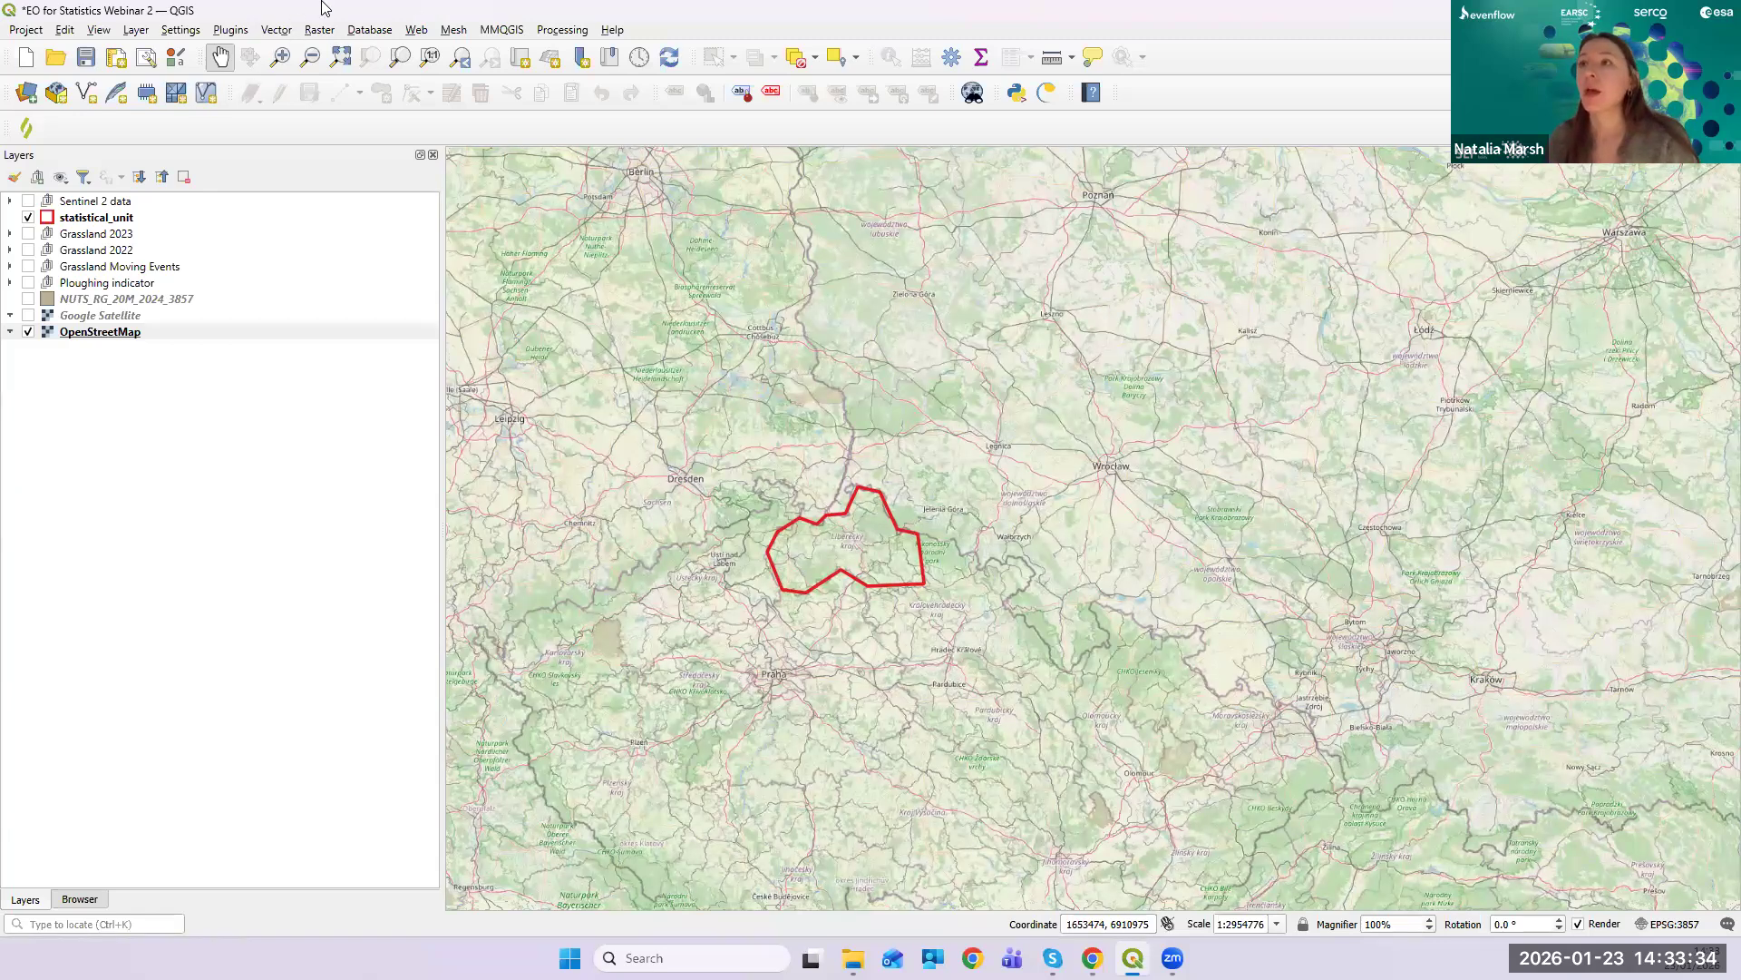
click(241, 33)
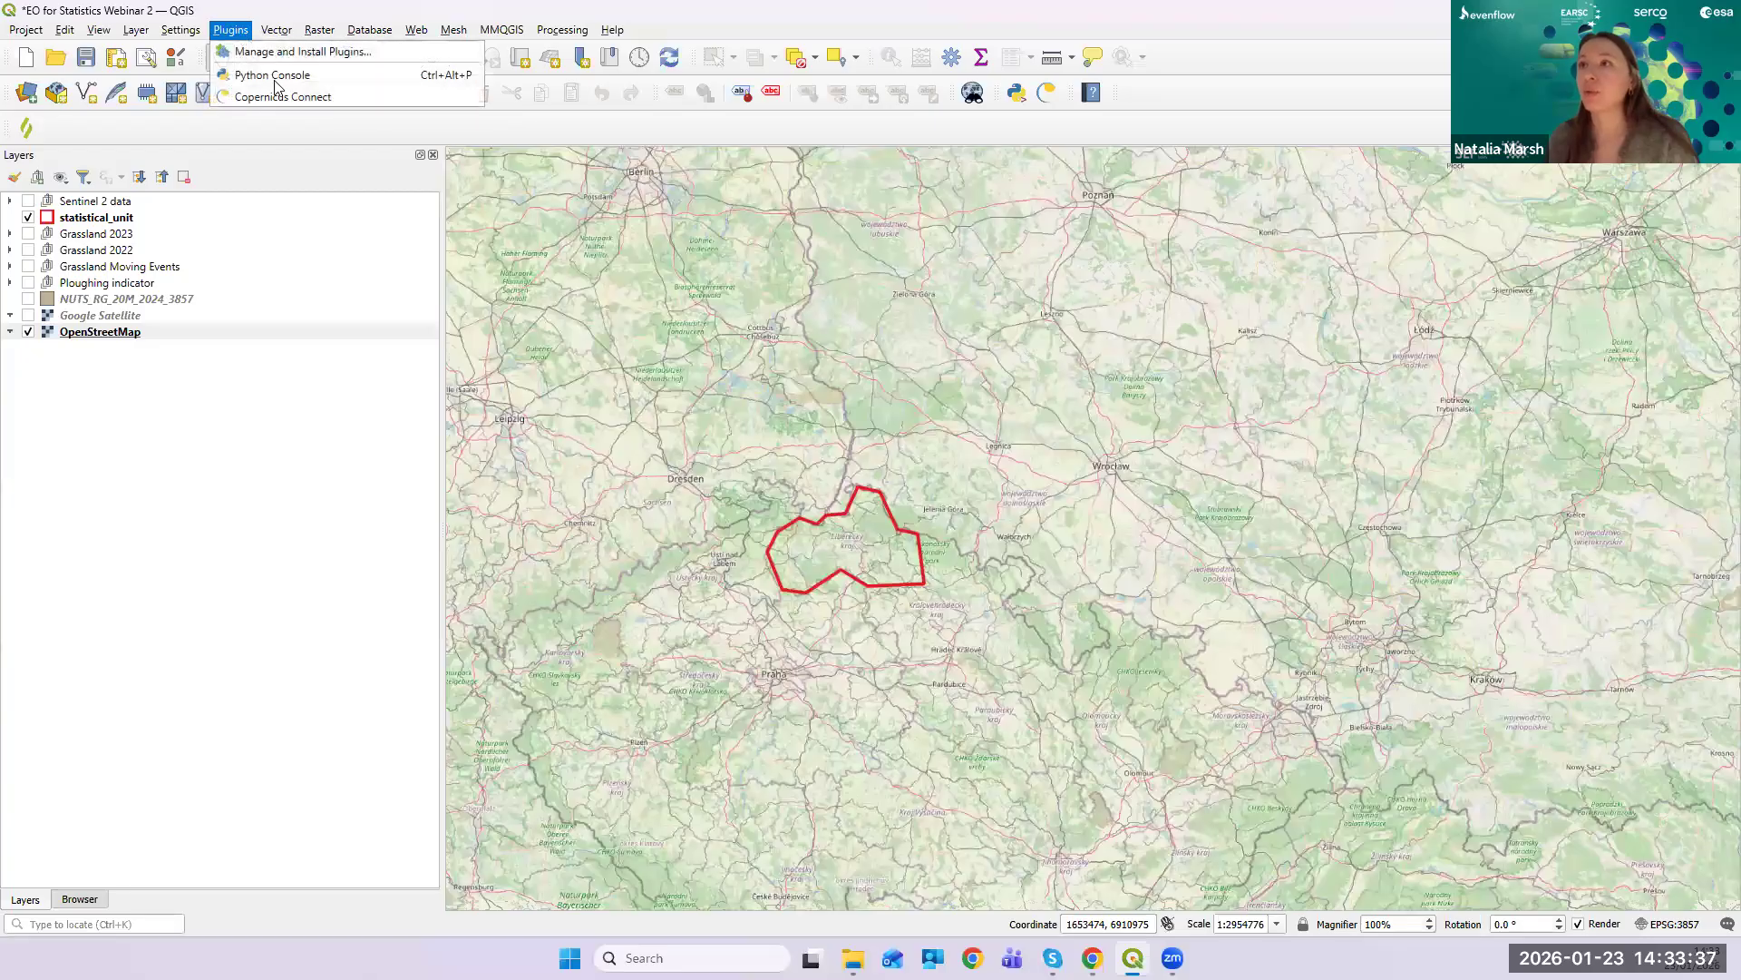
click(393, 52)
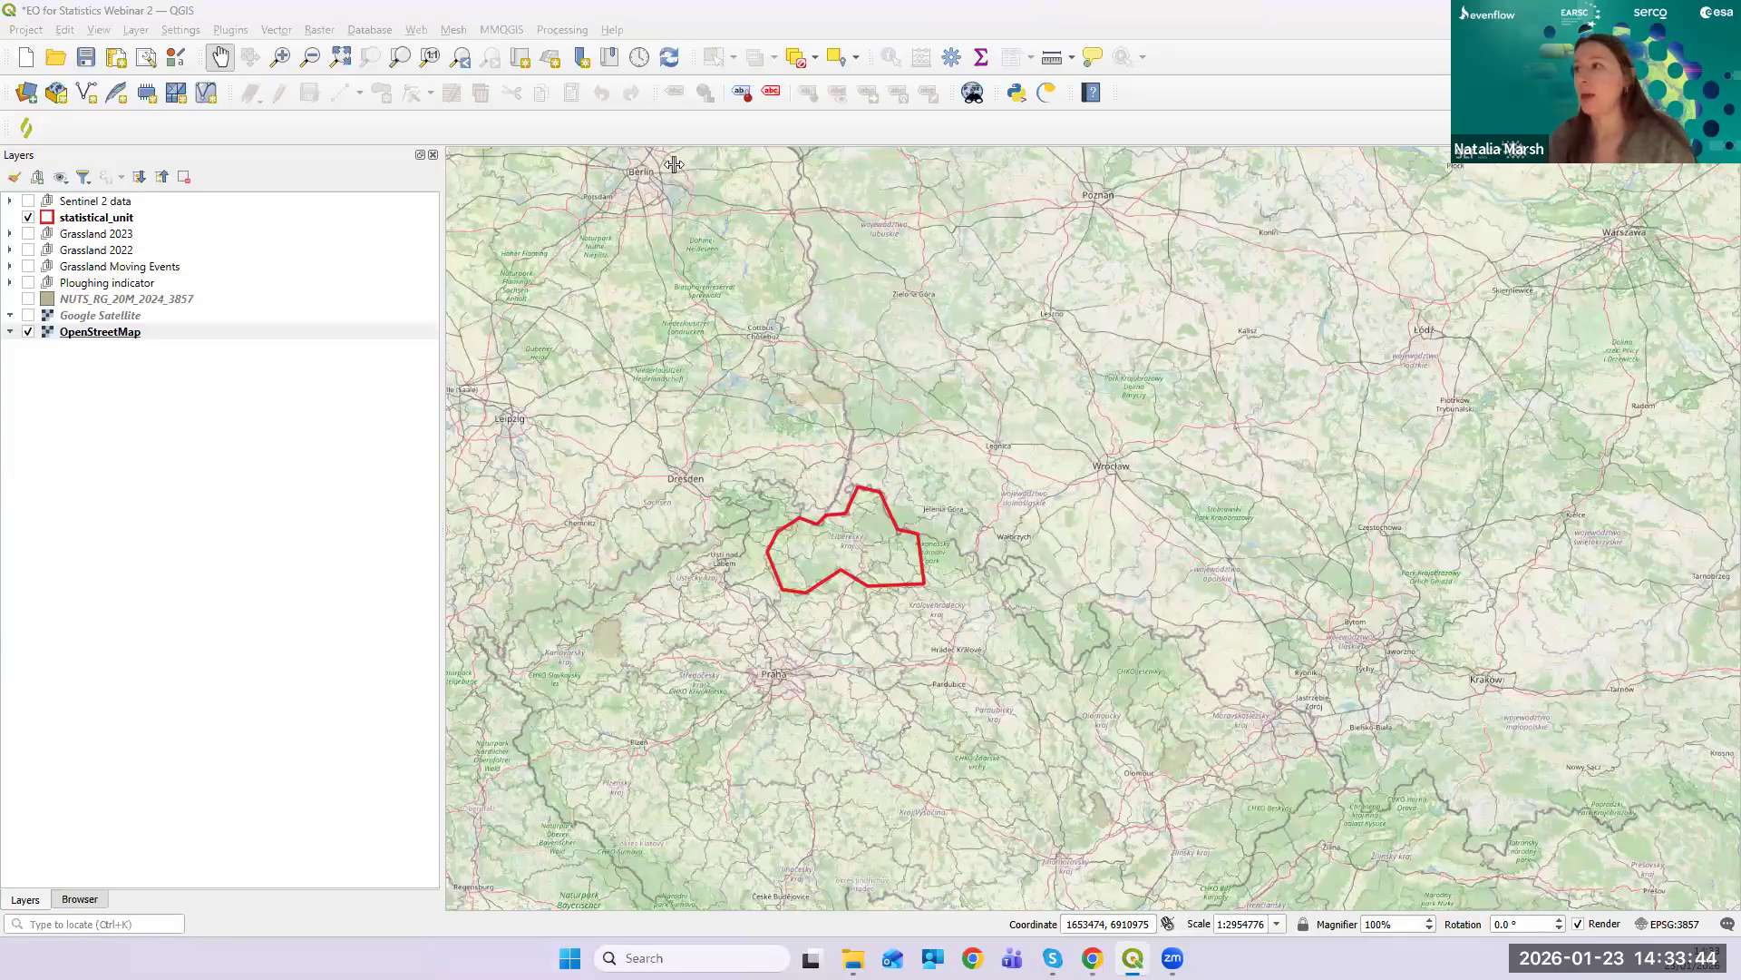
text(cop)
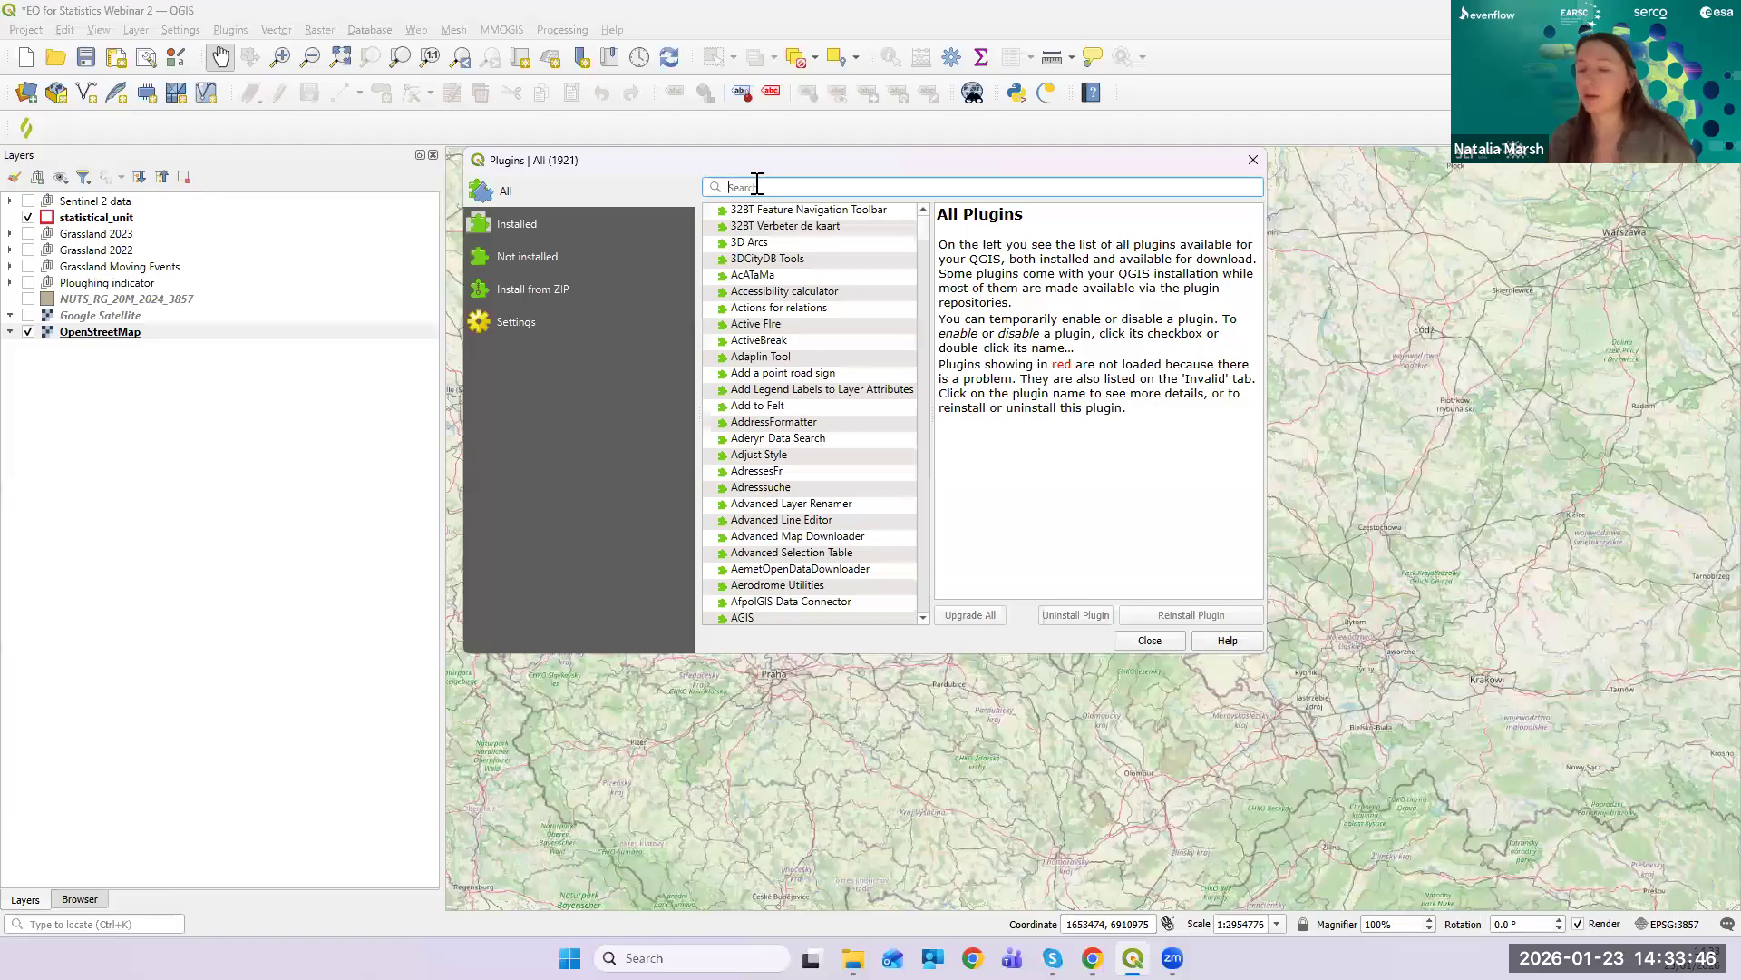
text(ernic)
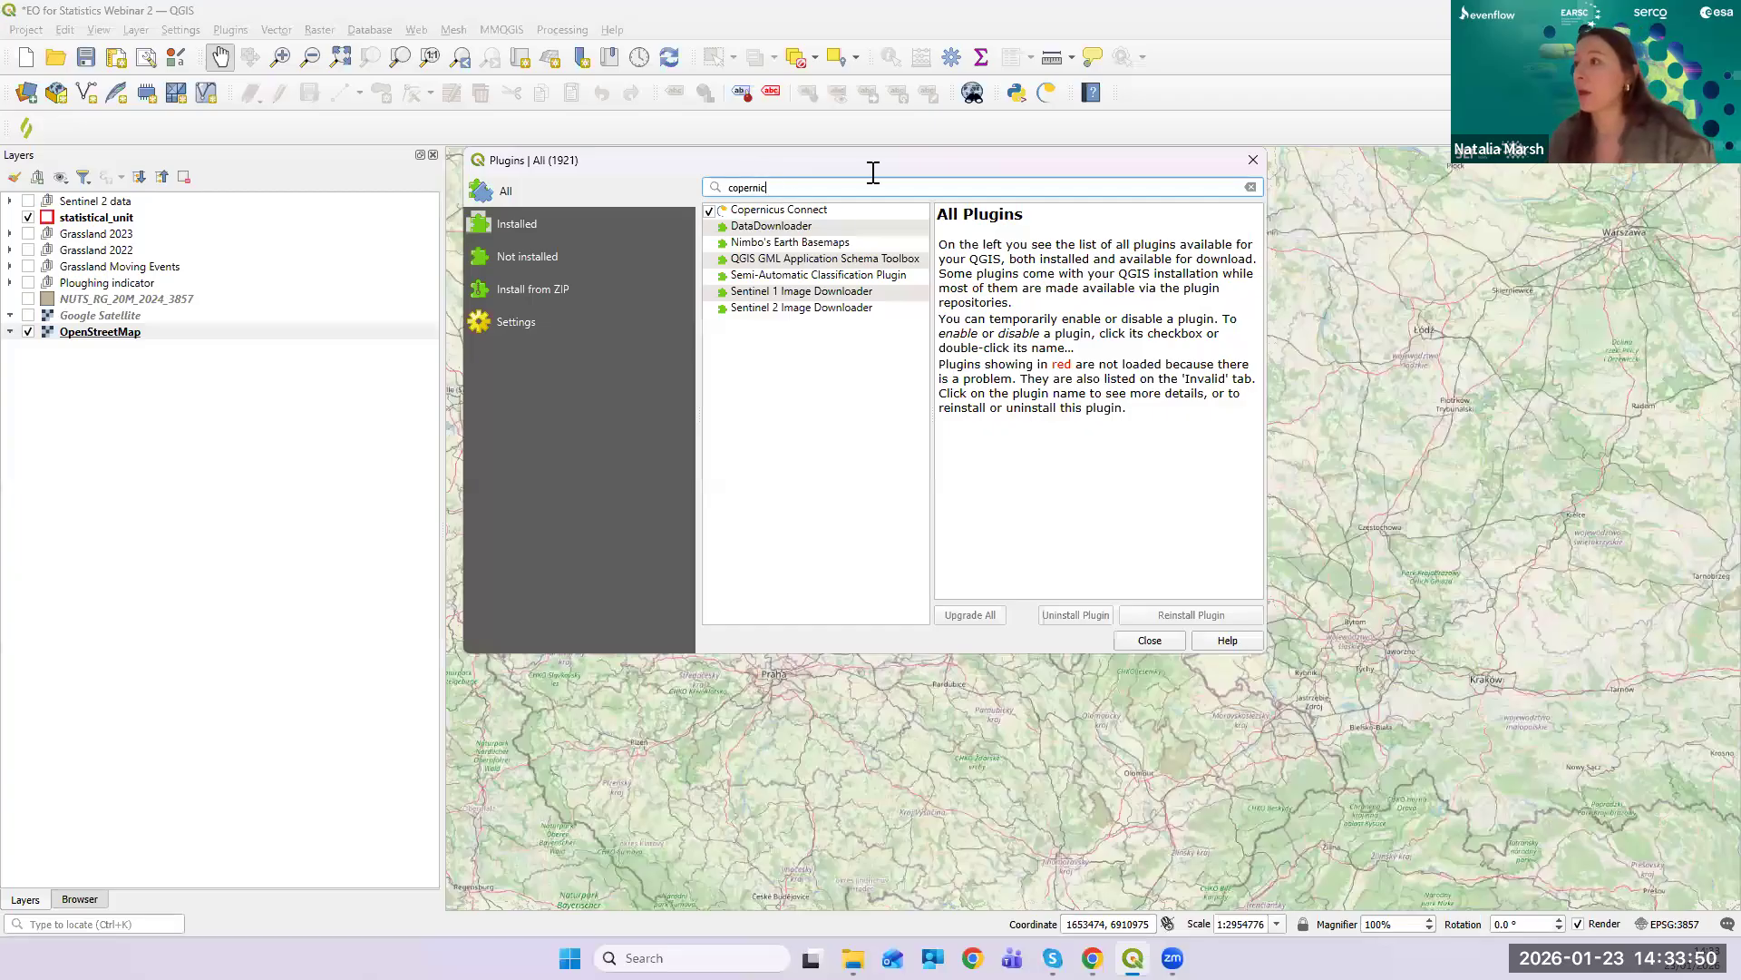
click(839, 212)
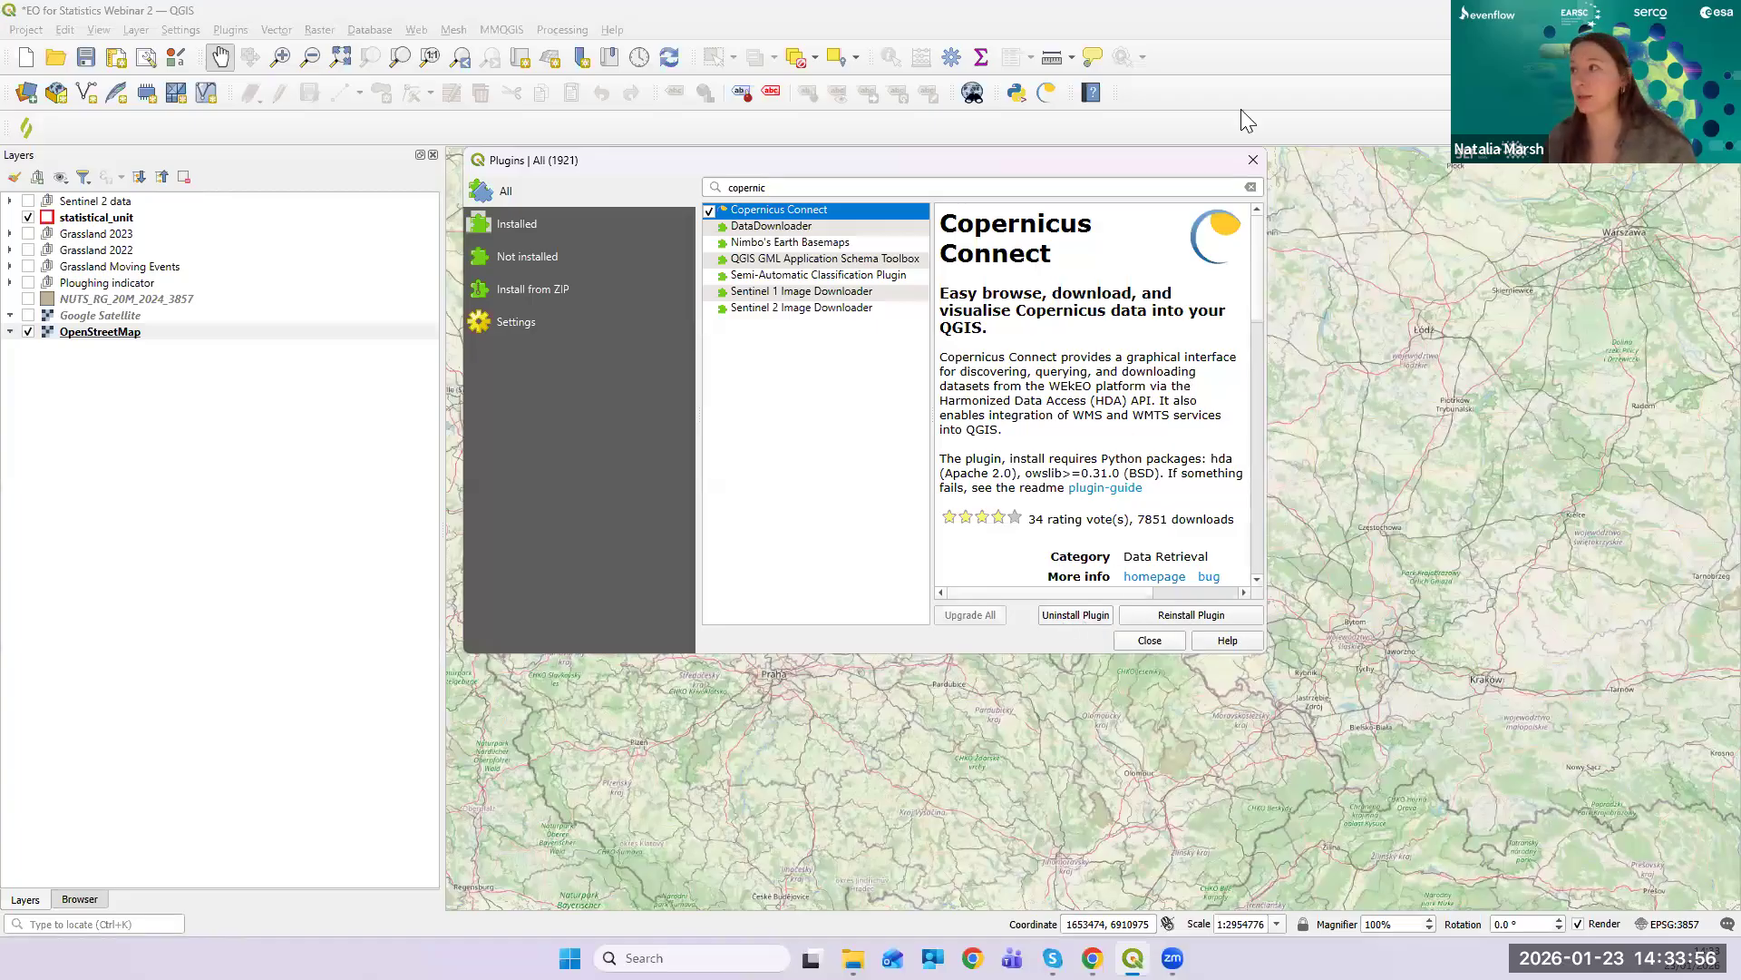
click(1250, 163)
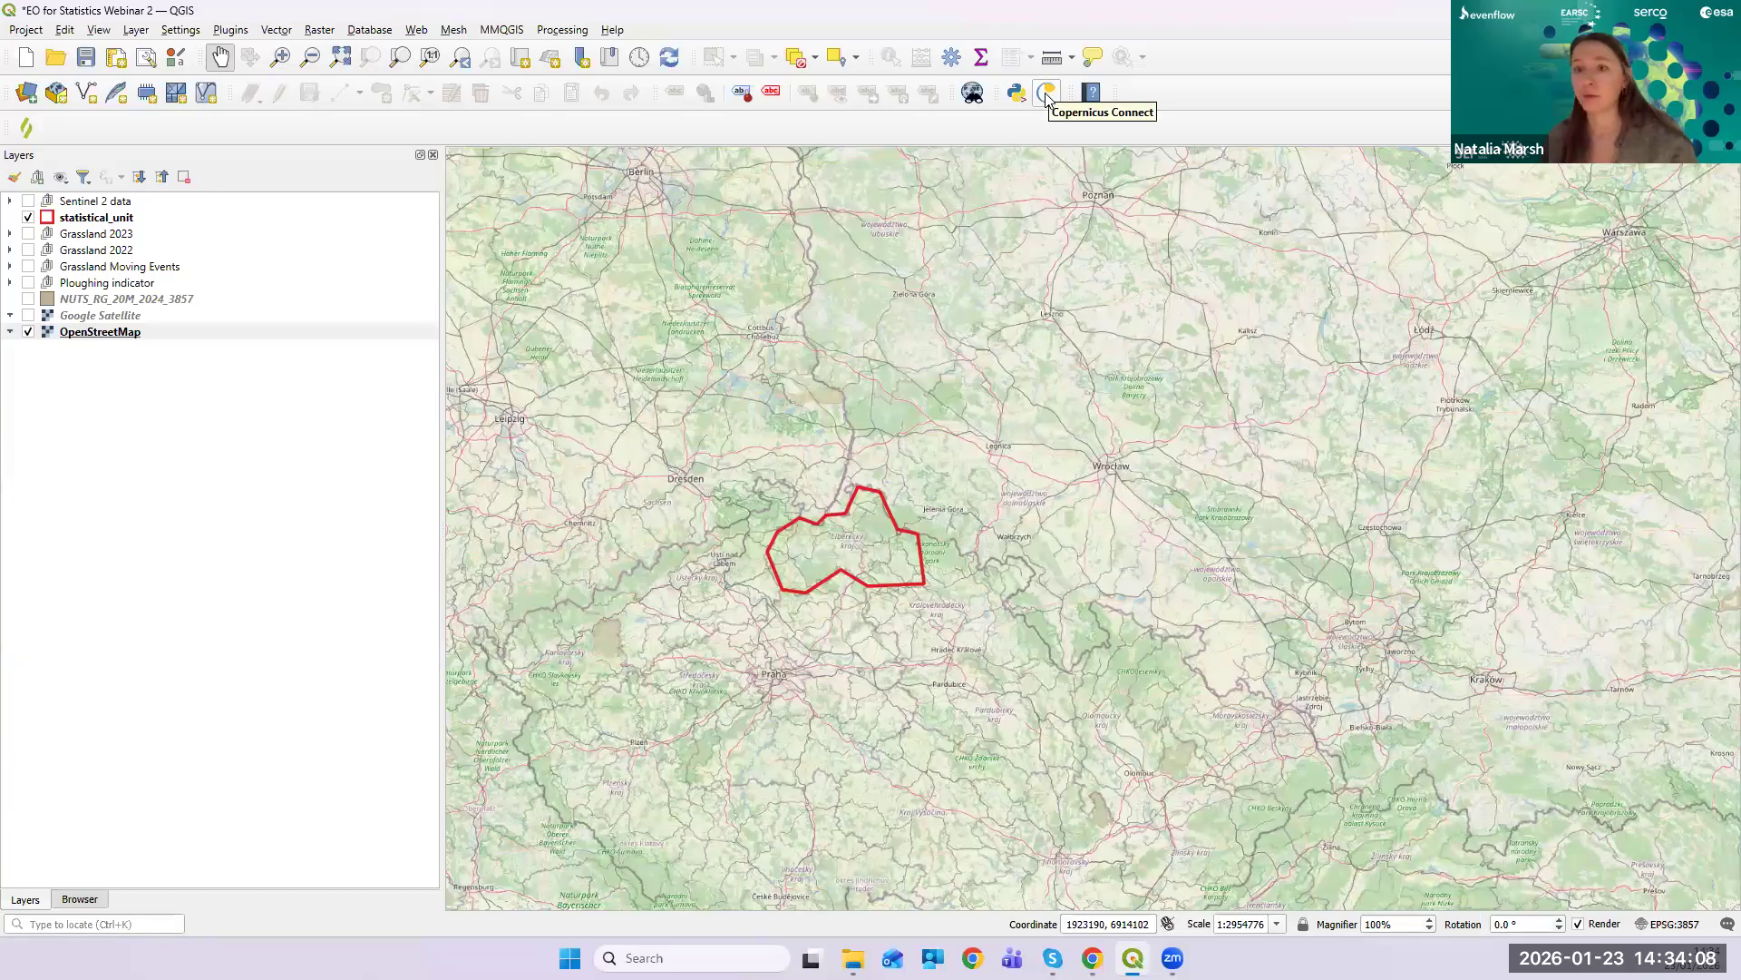
- Open the Copernicus Connect panel on Active Fire Monitoring and maximize the QGIS window
click(1047, 94)
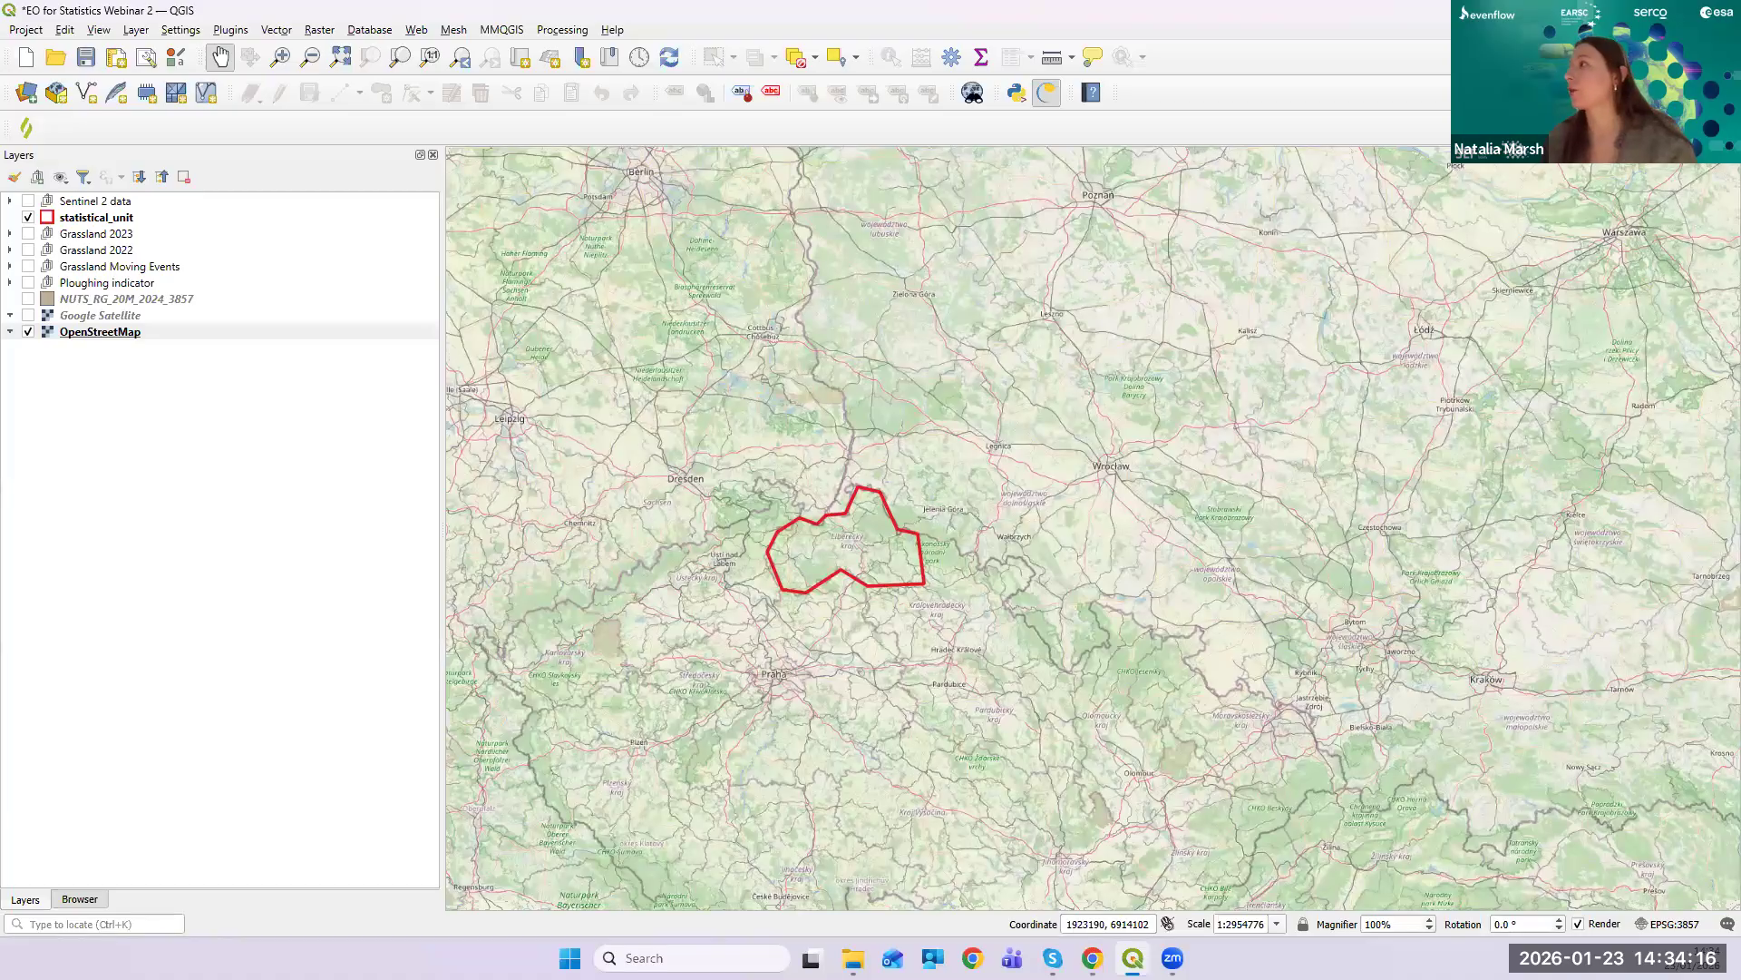
key(alt+Tab)
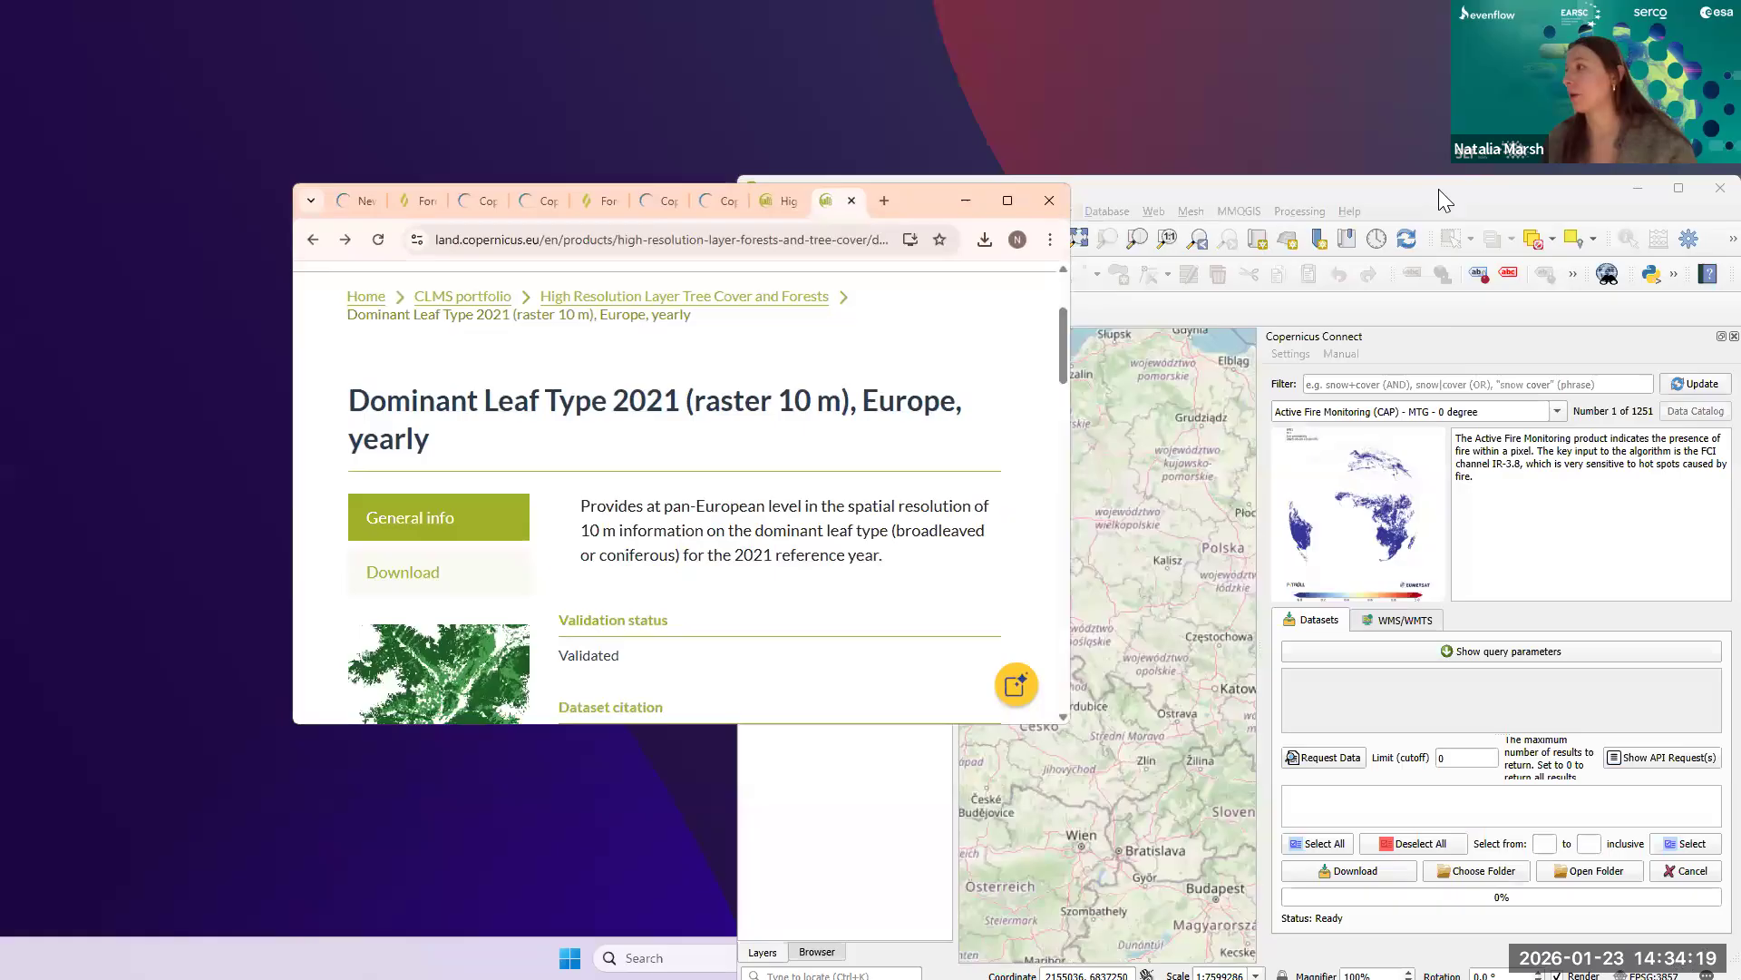
drag(1440, 192, 1071, 102)
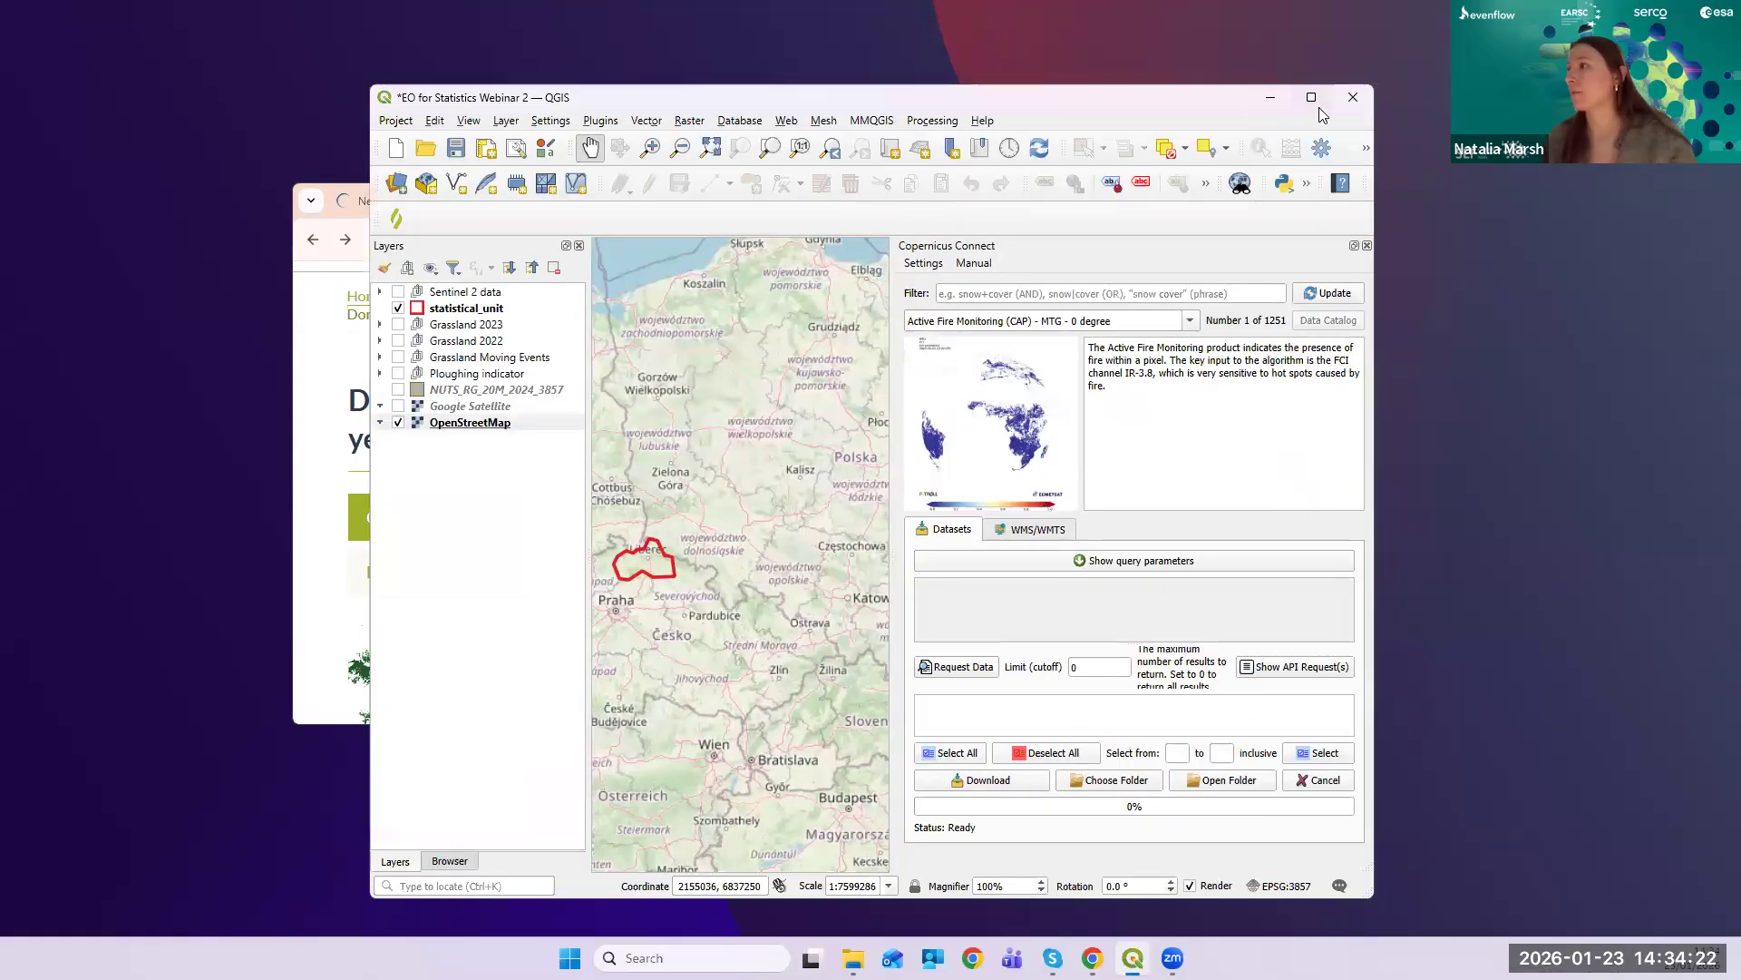
click(1311, 97)
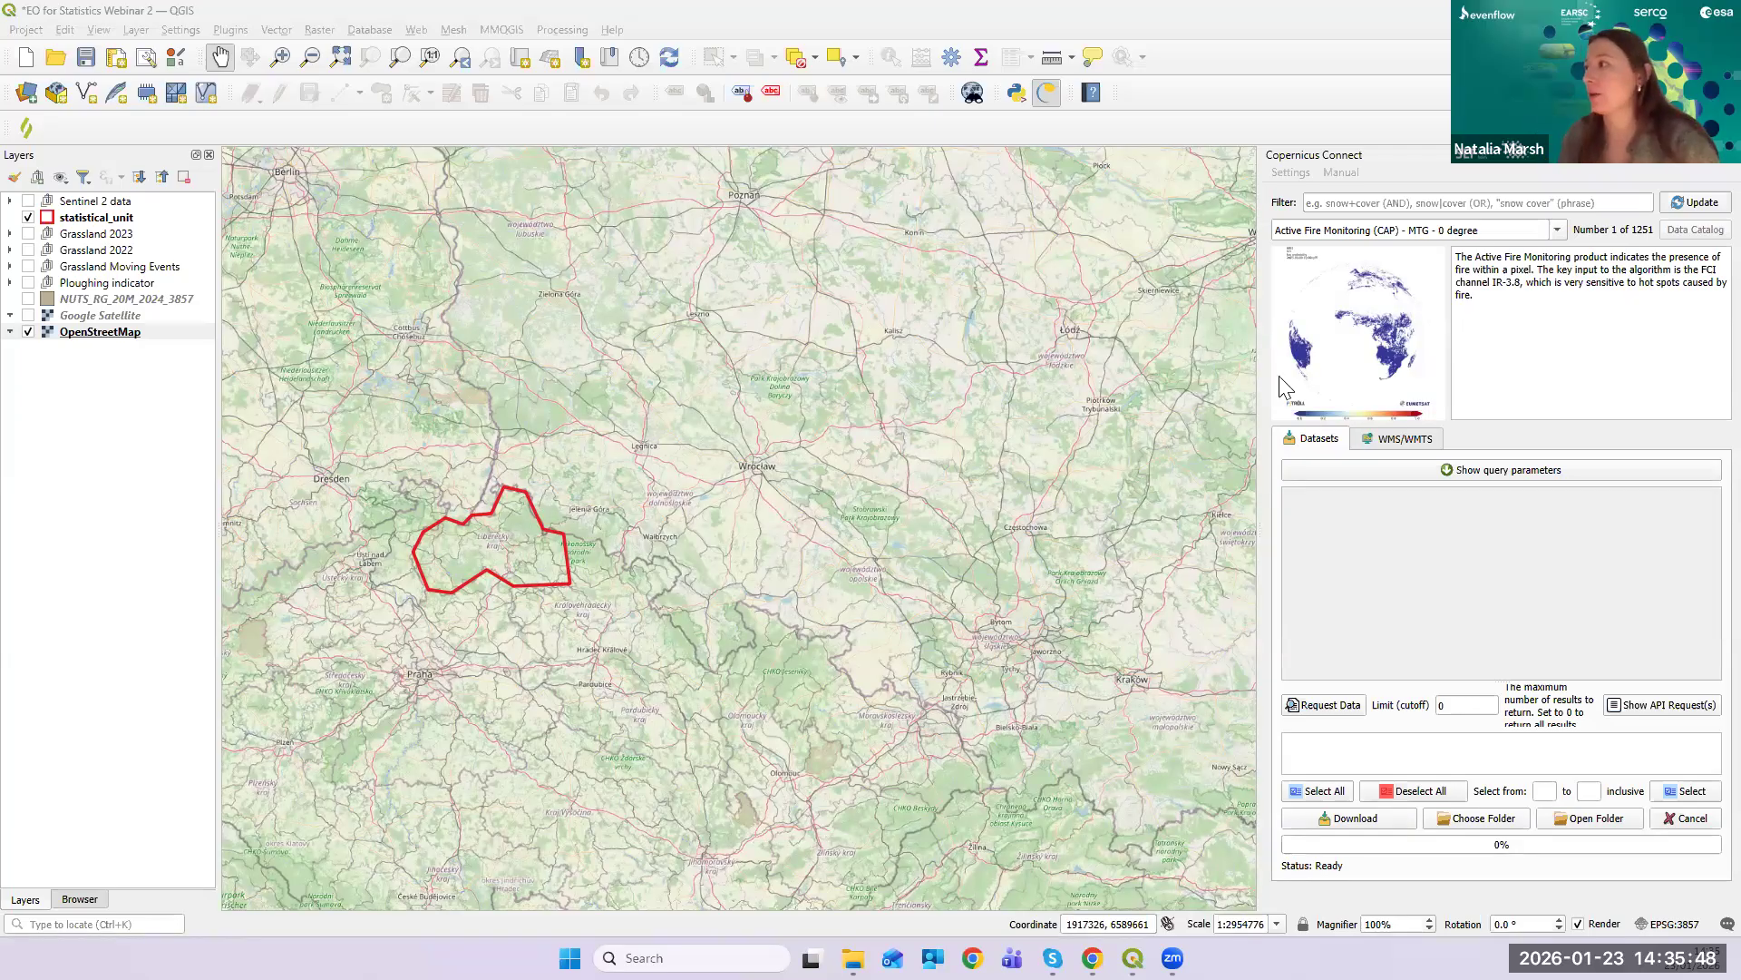
click(1297, 173)
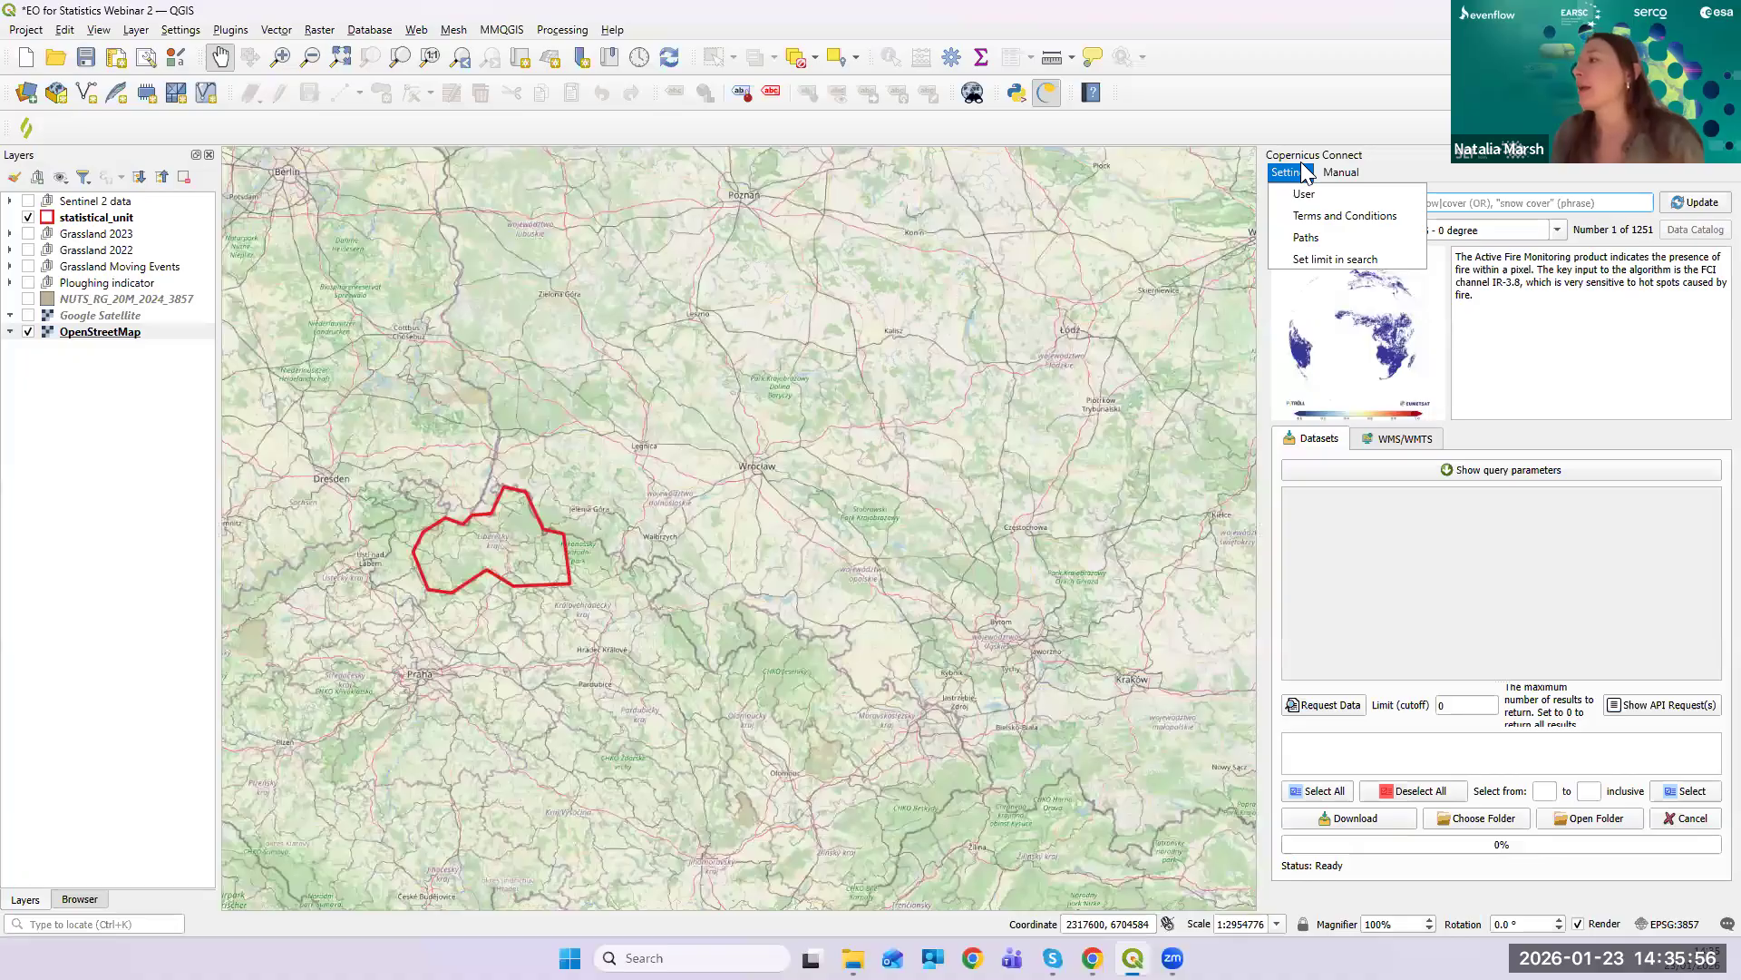
- Open Settings > User for WEkEO credentials and follow the dialog's registration page link
click(1306, 173)
click(1306, 172)
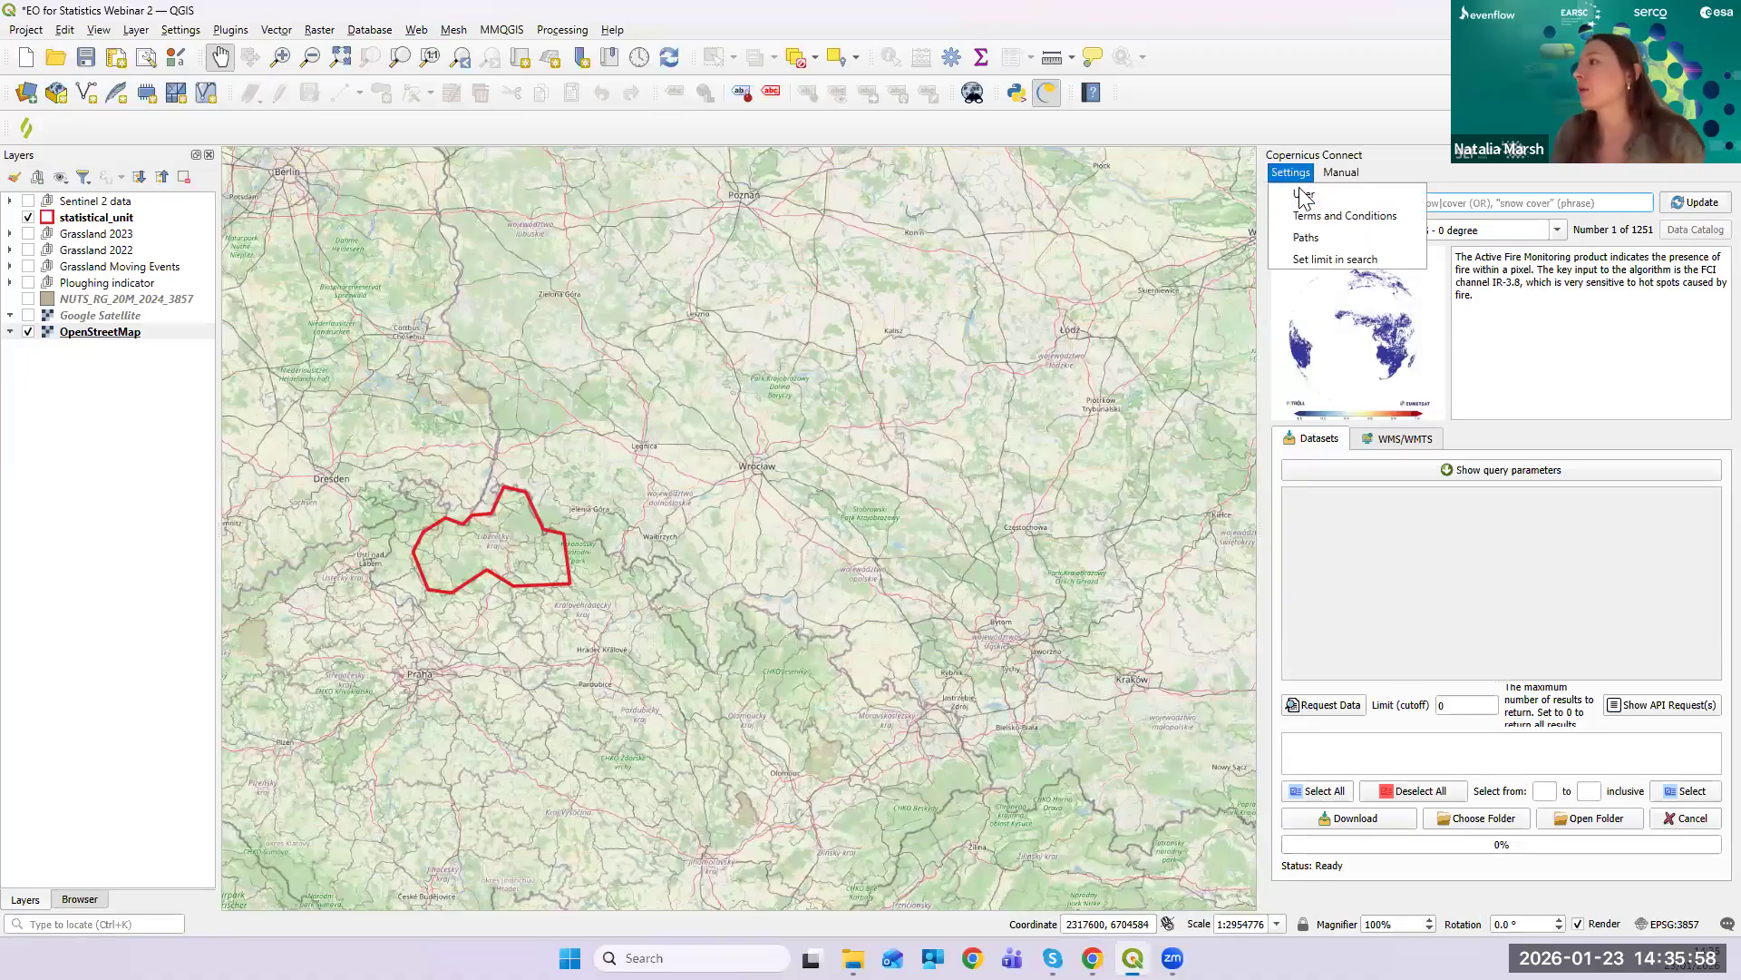
click(1303, 194)
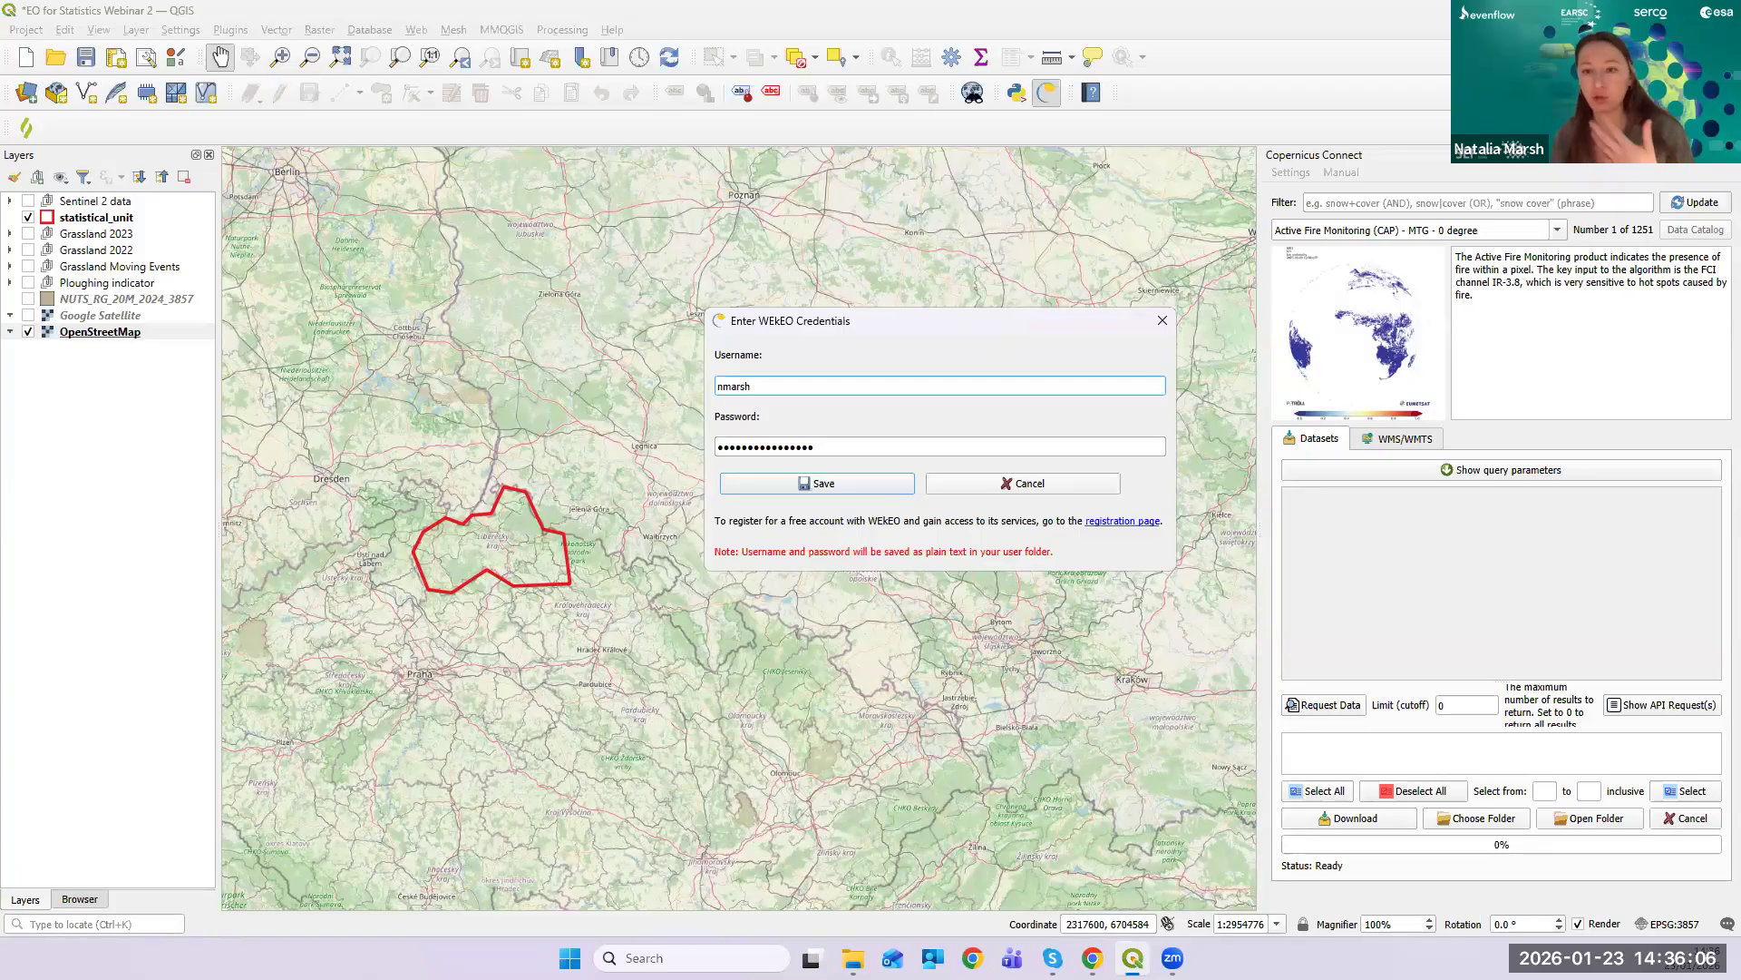
drag(914, 334, 882, 337)
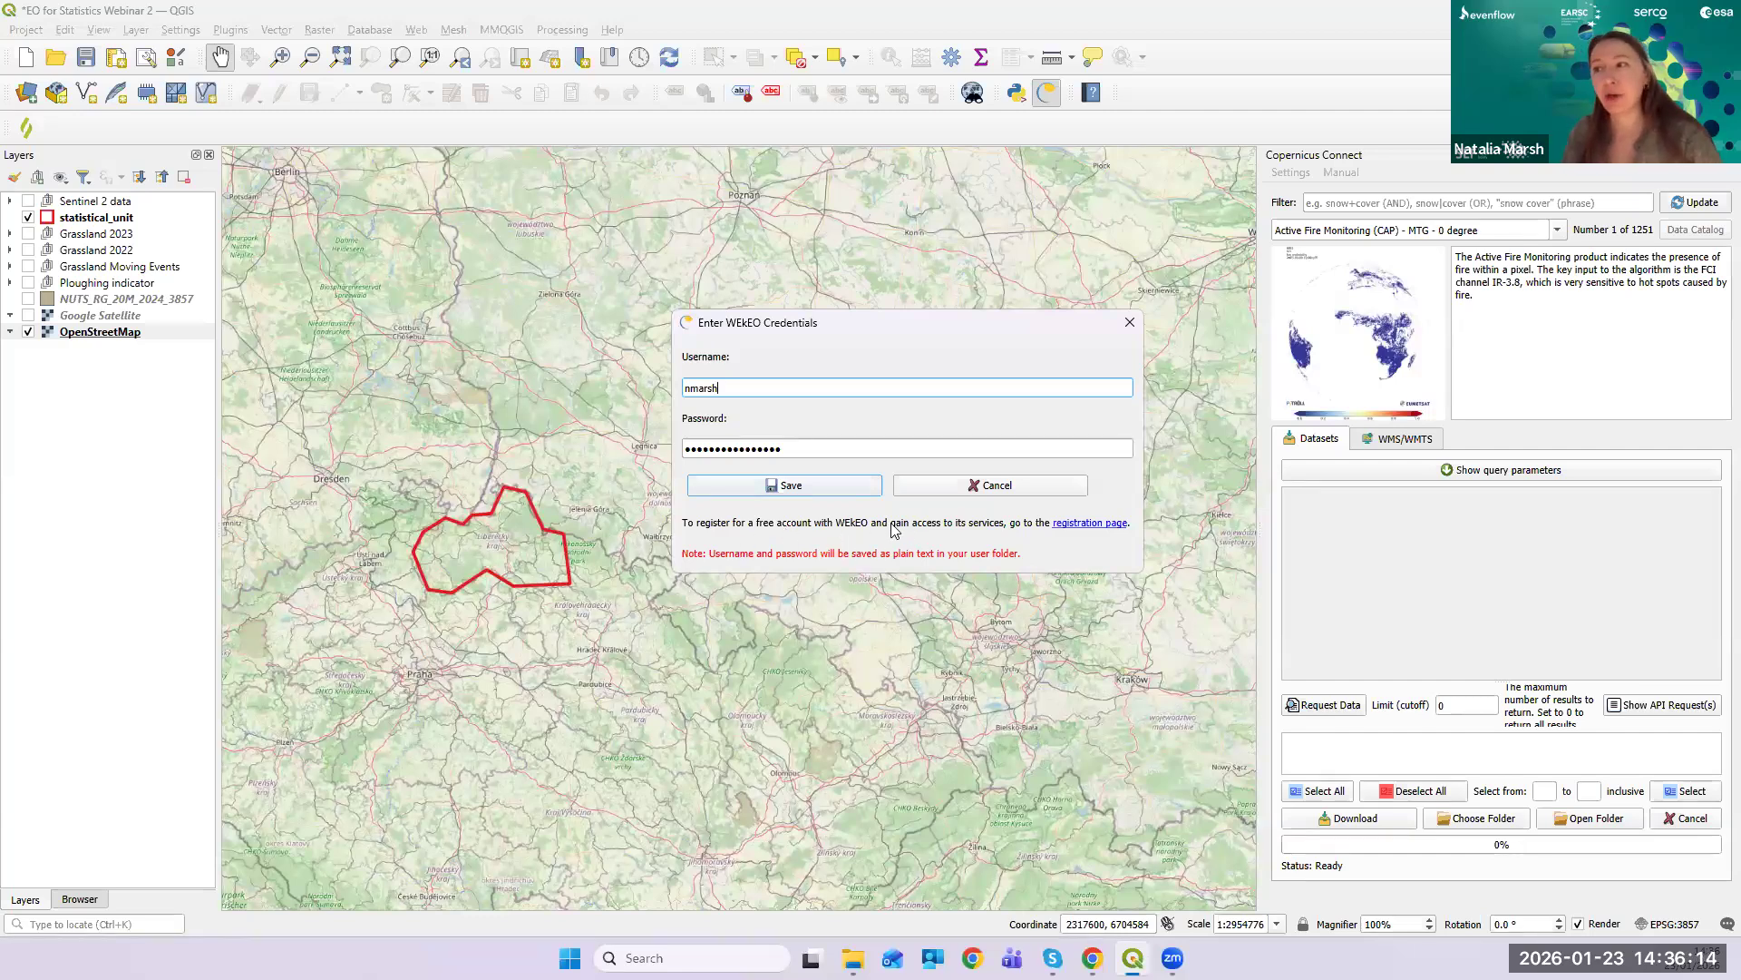
click(1072, 526)
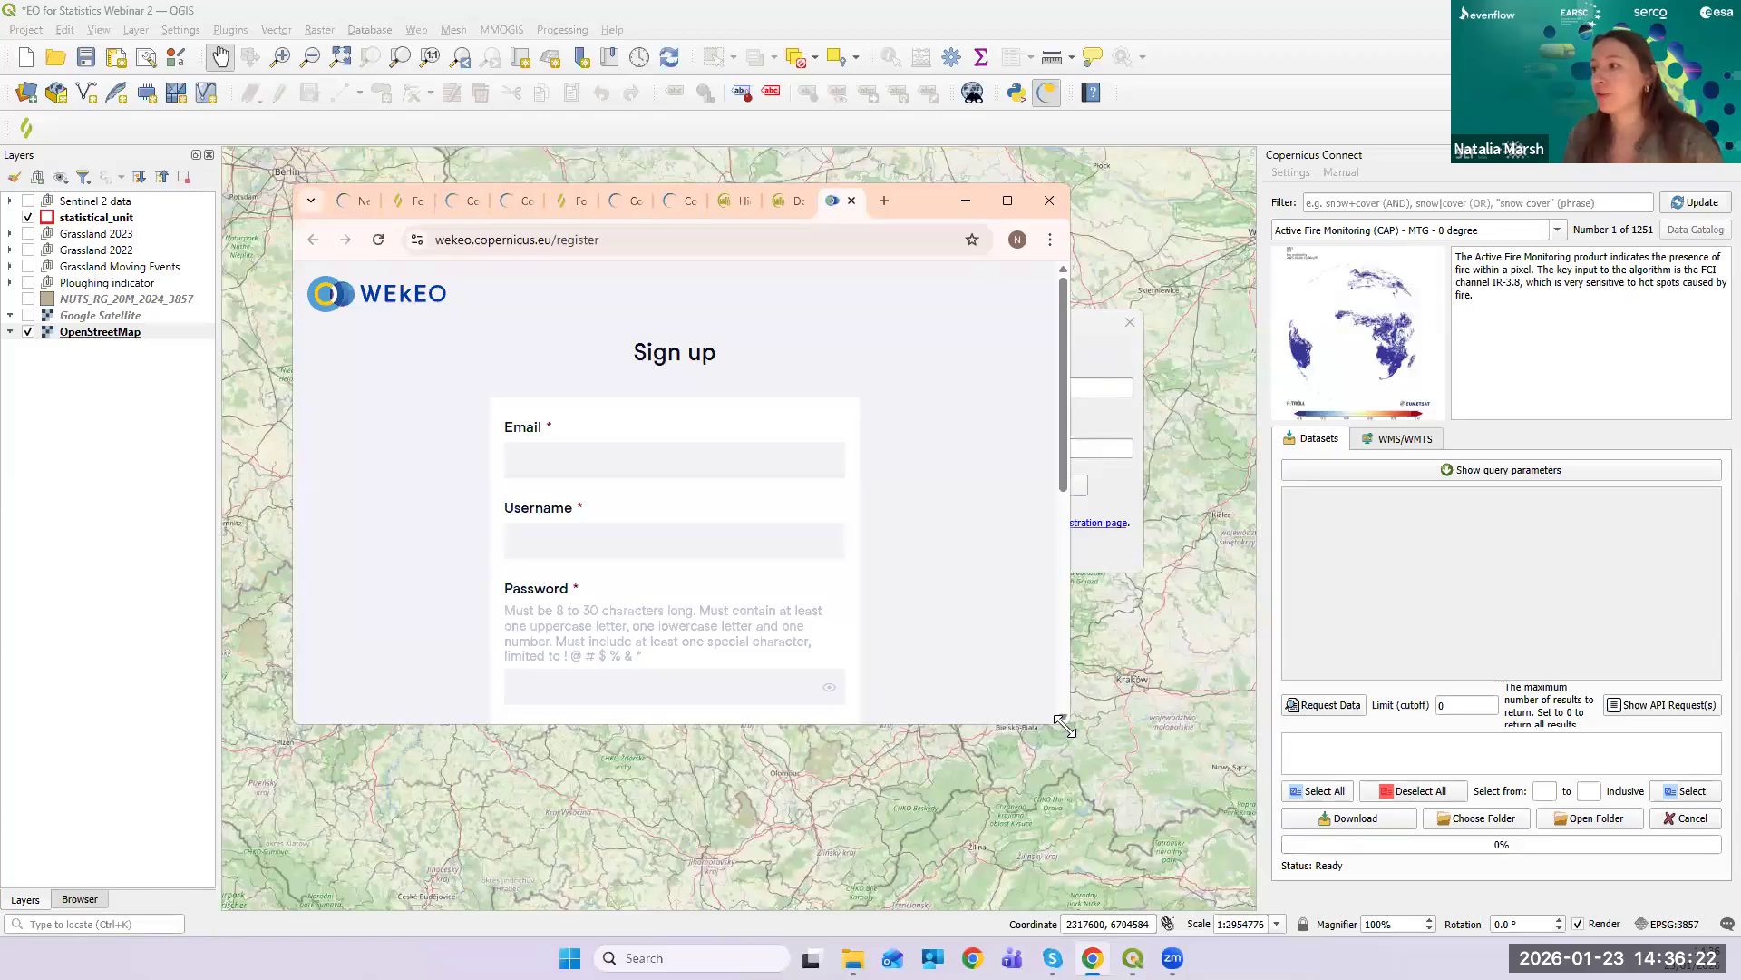
- Resize the browser, scroll through the WEkEO Sign up form, and minimize it
drag(1065, 725, 1443, 839)
scroll(1209, 633, down, 1)
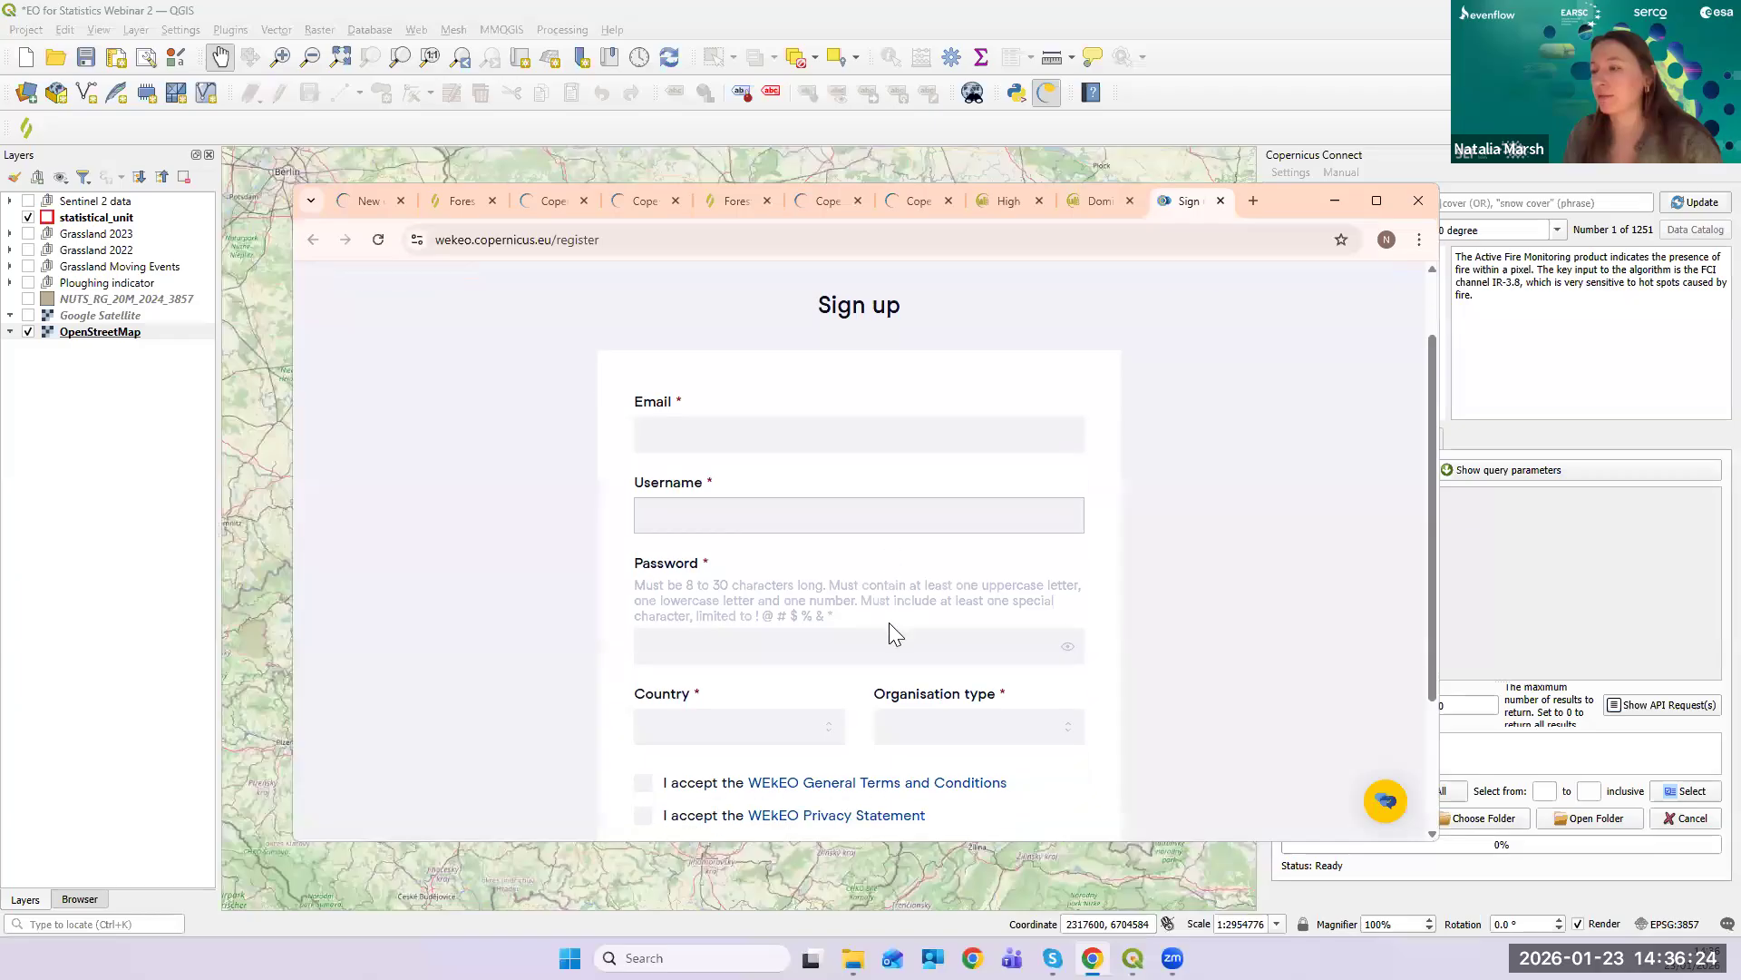
scroll(1371, 608, down, 2)
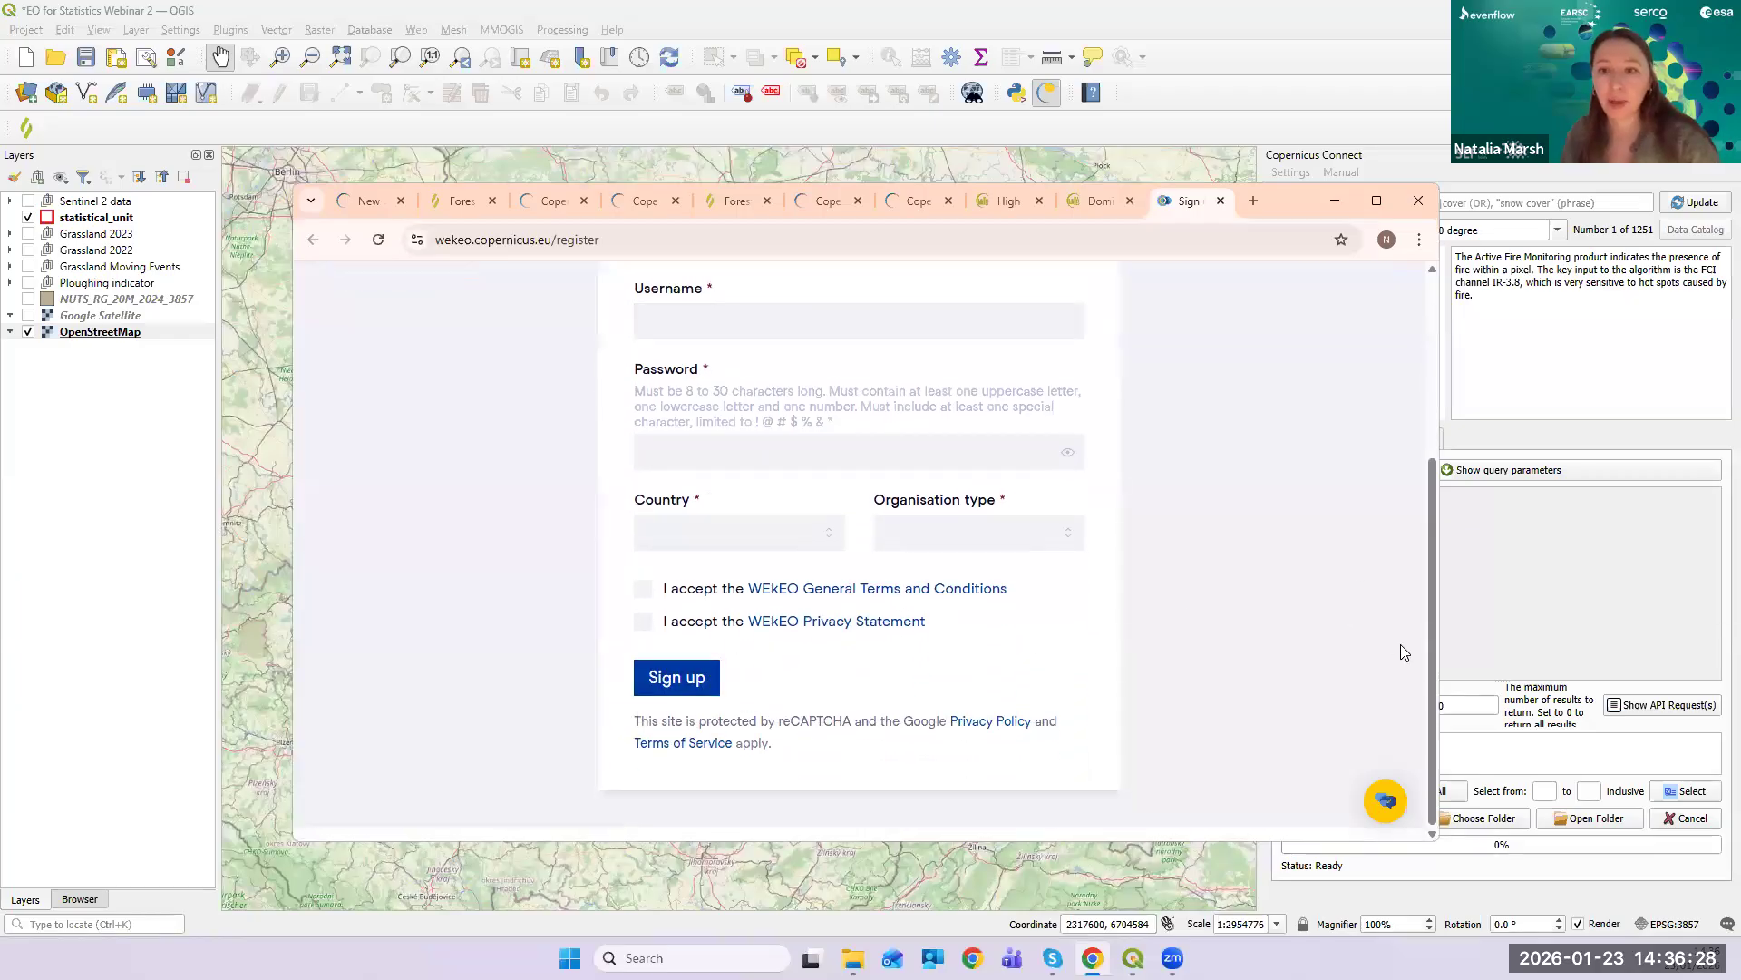
scroll(819, 503, up, 2)
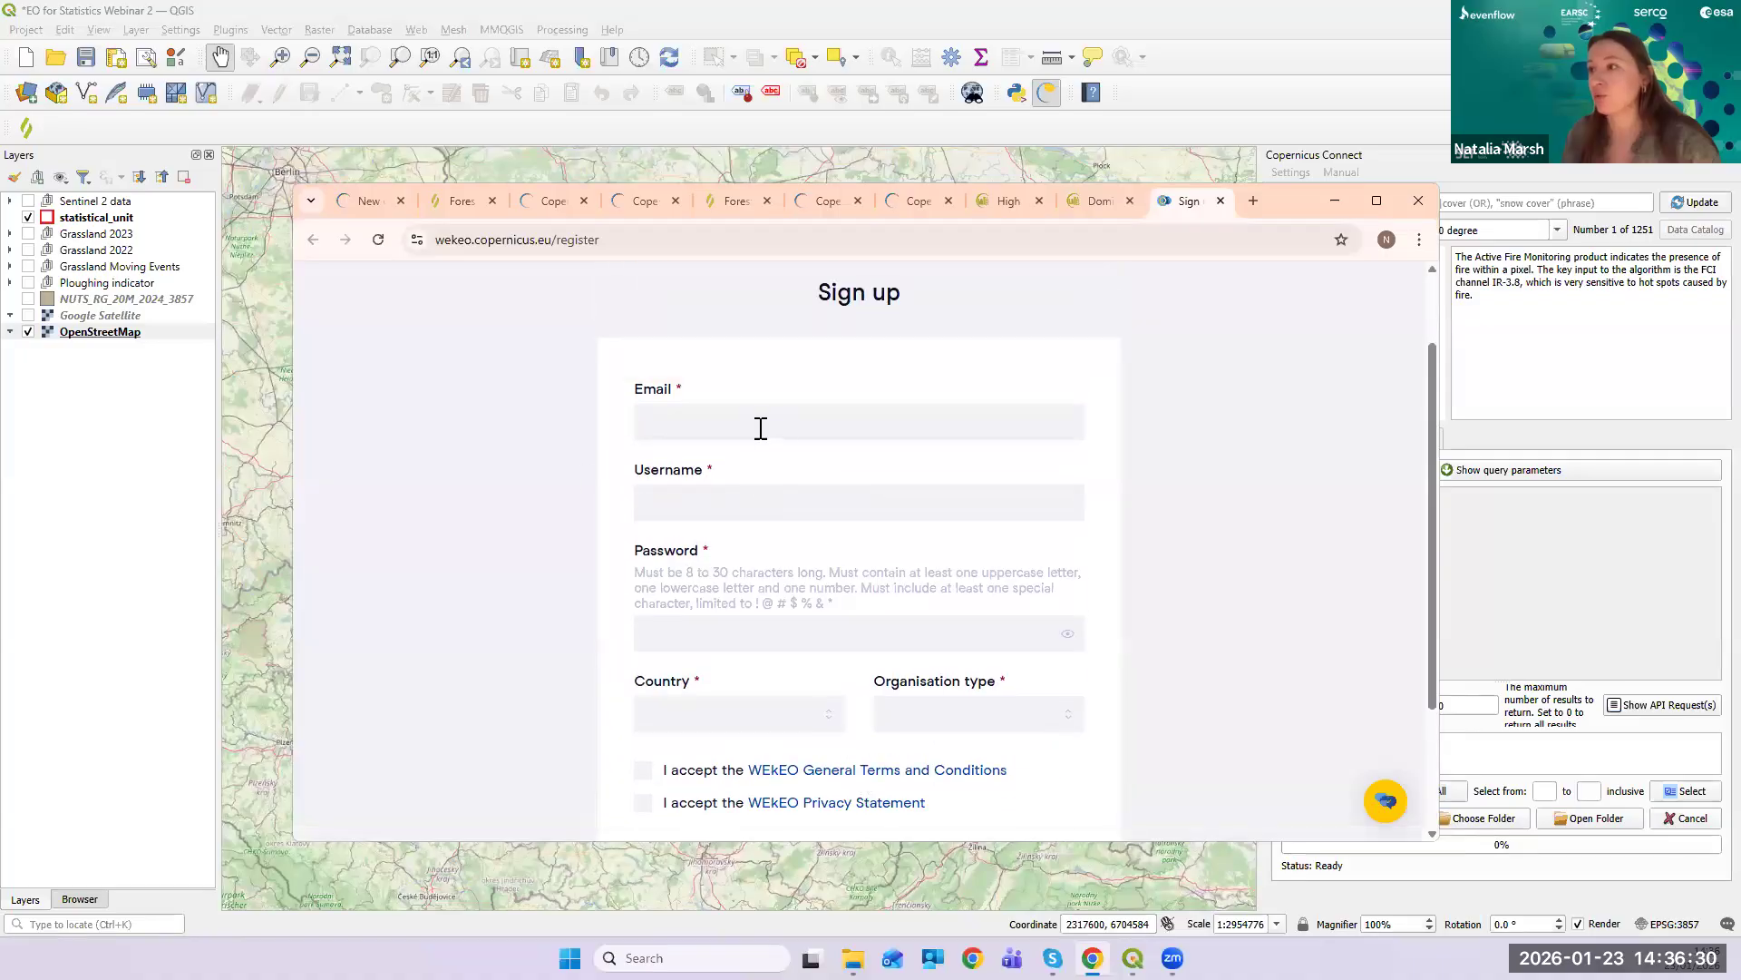
scroll(1337, 505, down, 1)
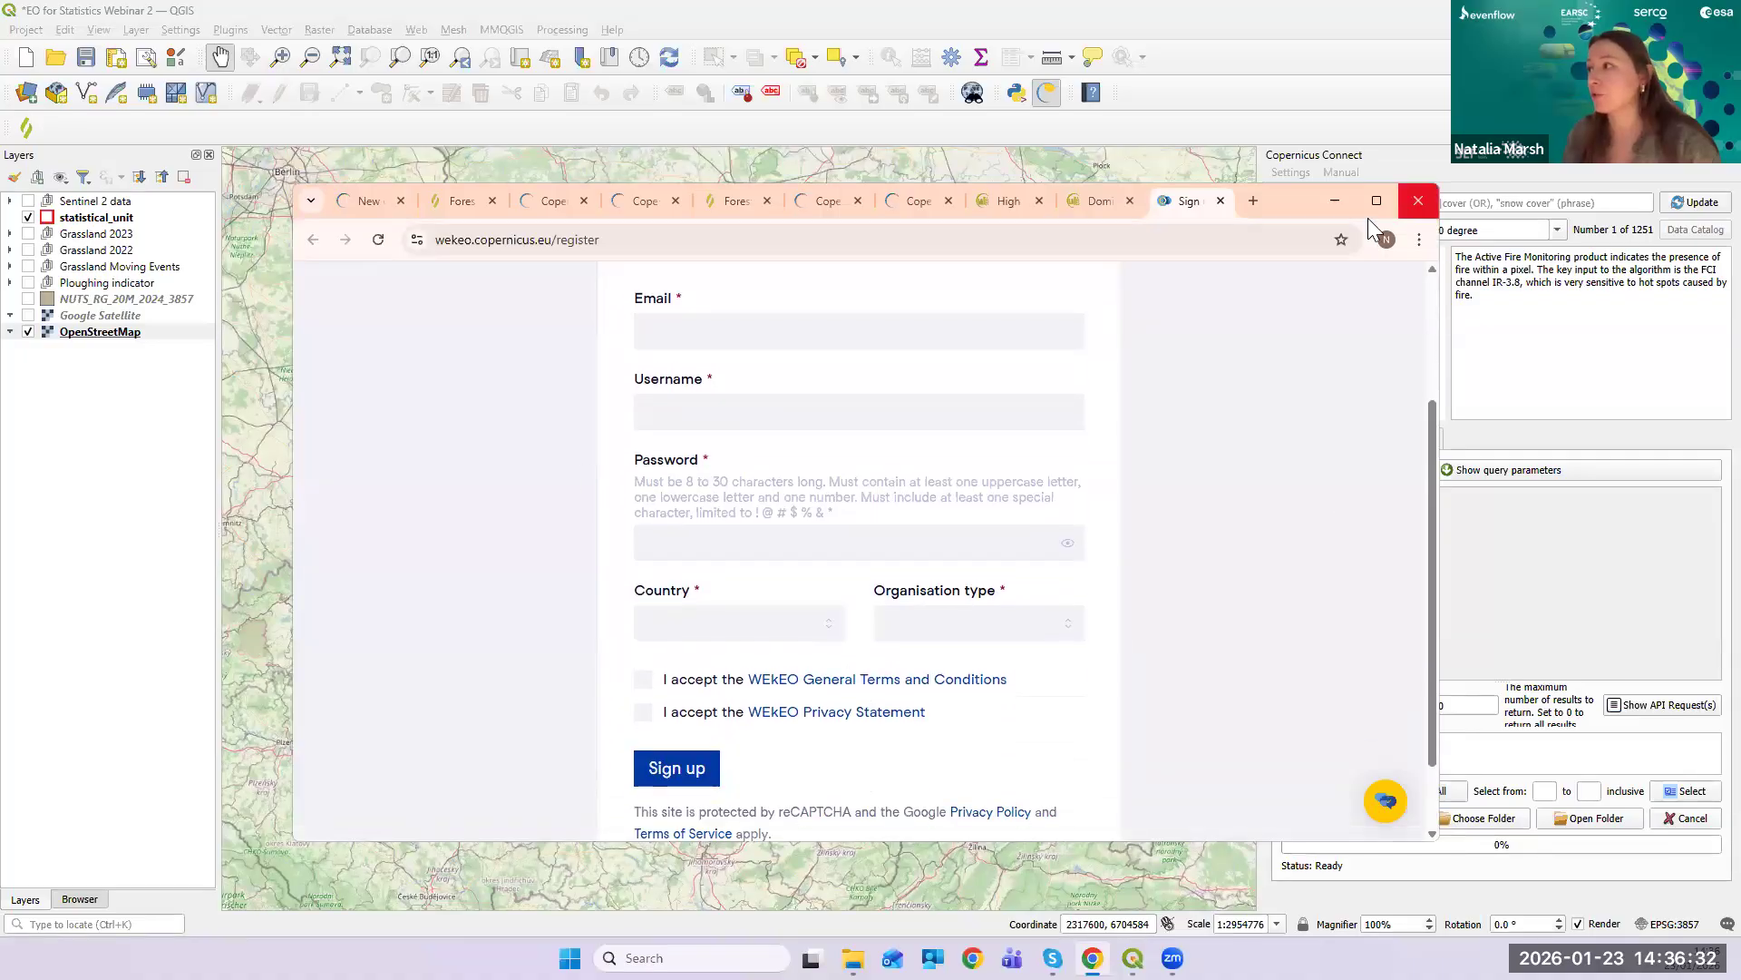
click(1335, 201)
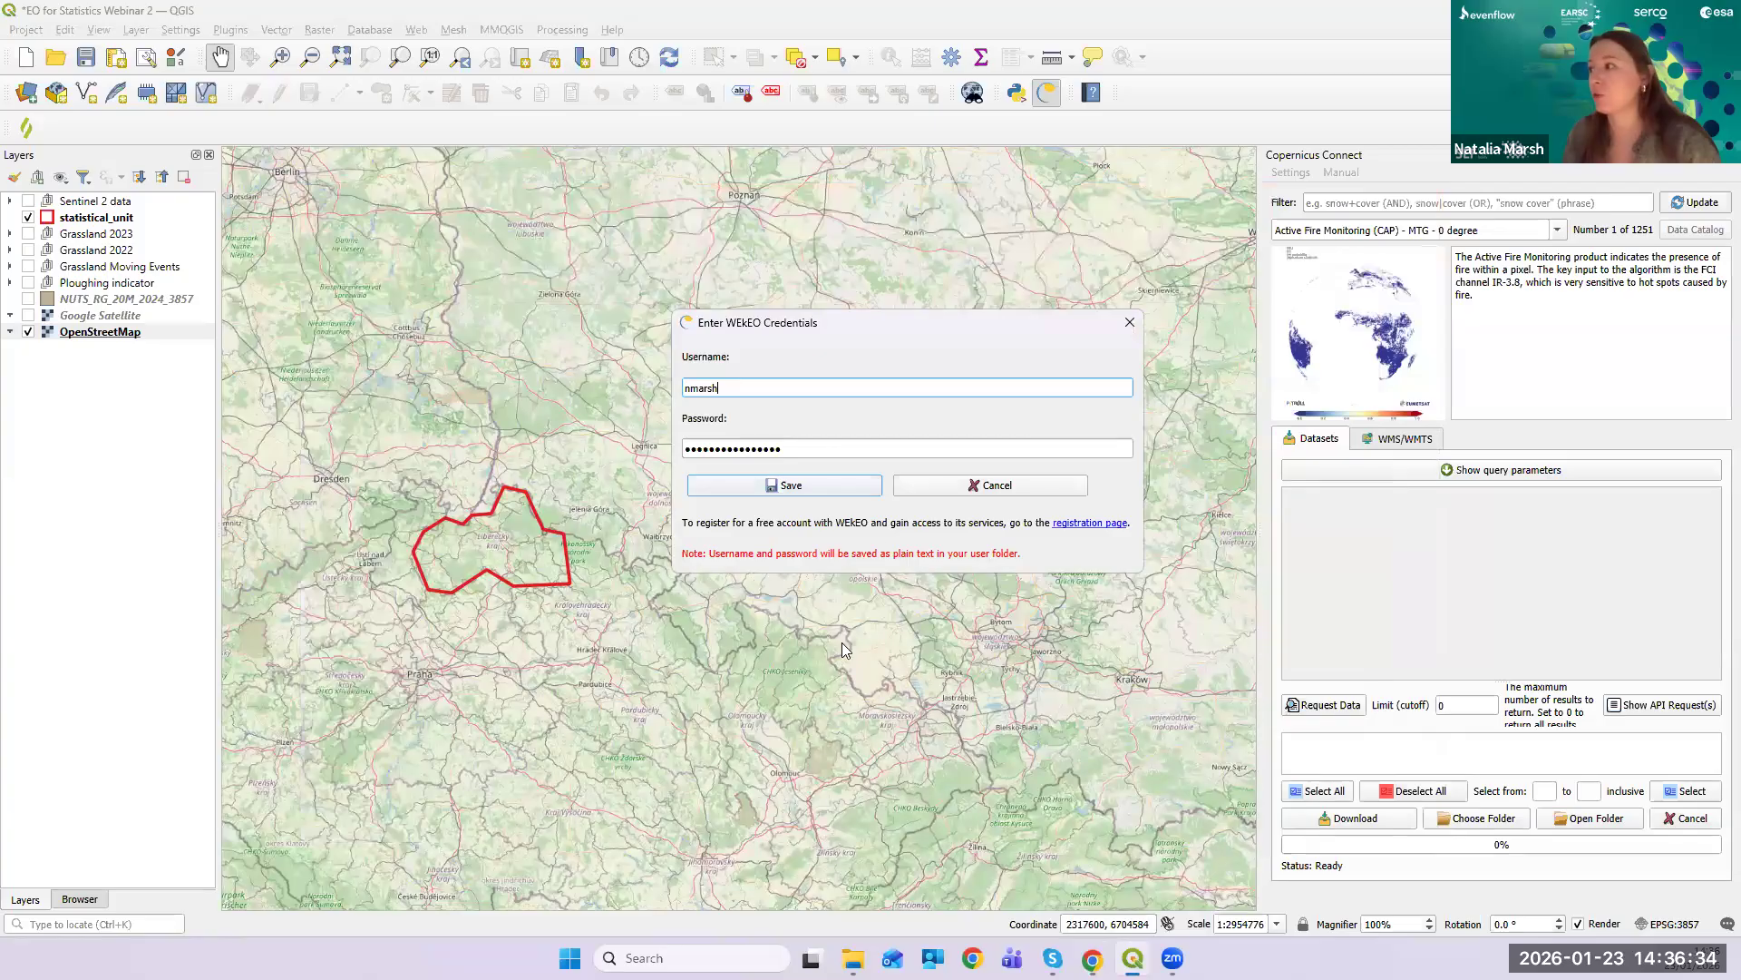
- Close the WEkEO credentials dialog, widen the Copernicus Connect panel, and zoom onto the outline
click(1130, 322)
drag(1260, 458, 1166, 484)
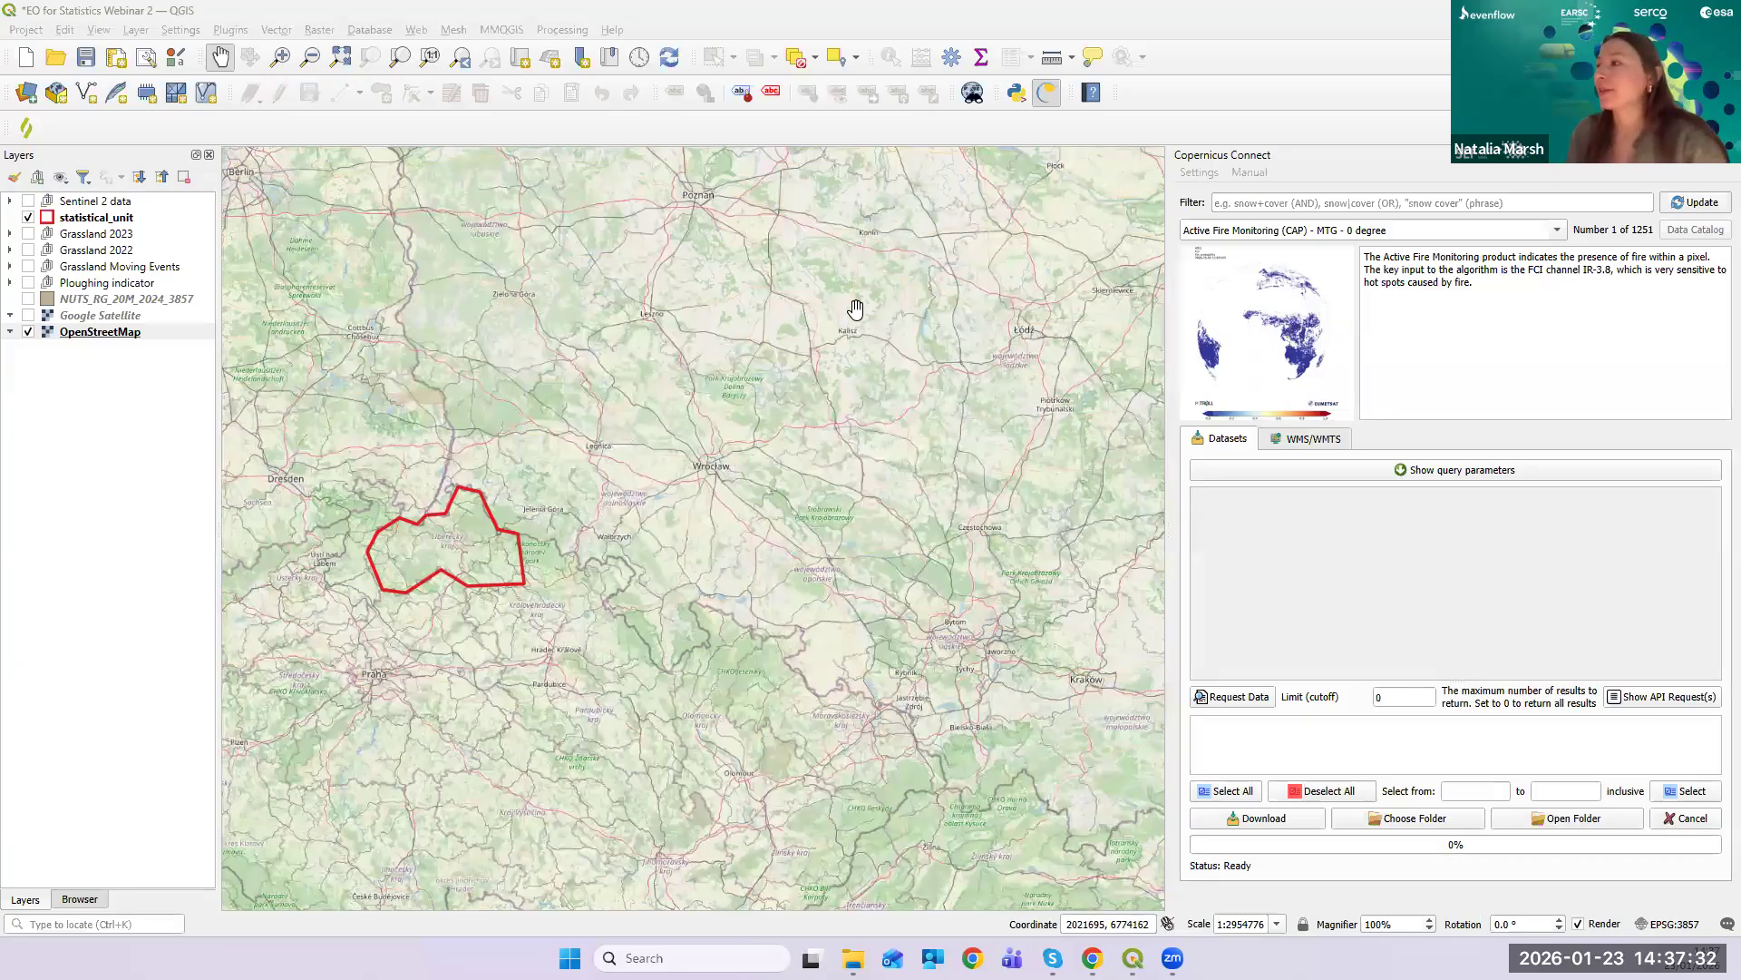
drag(455, 588, 968, 497)
scroll(721, 513, up, 1)
scroll(858, 483, up, 1)
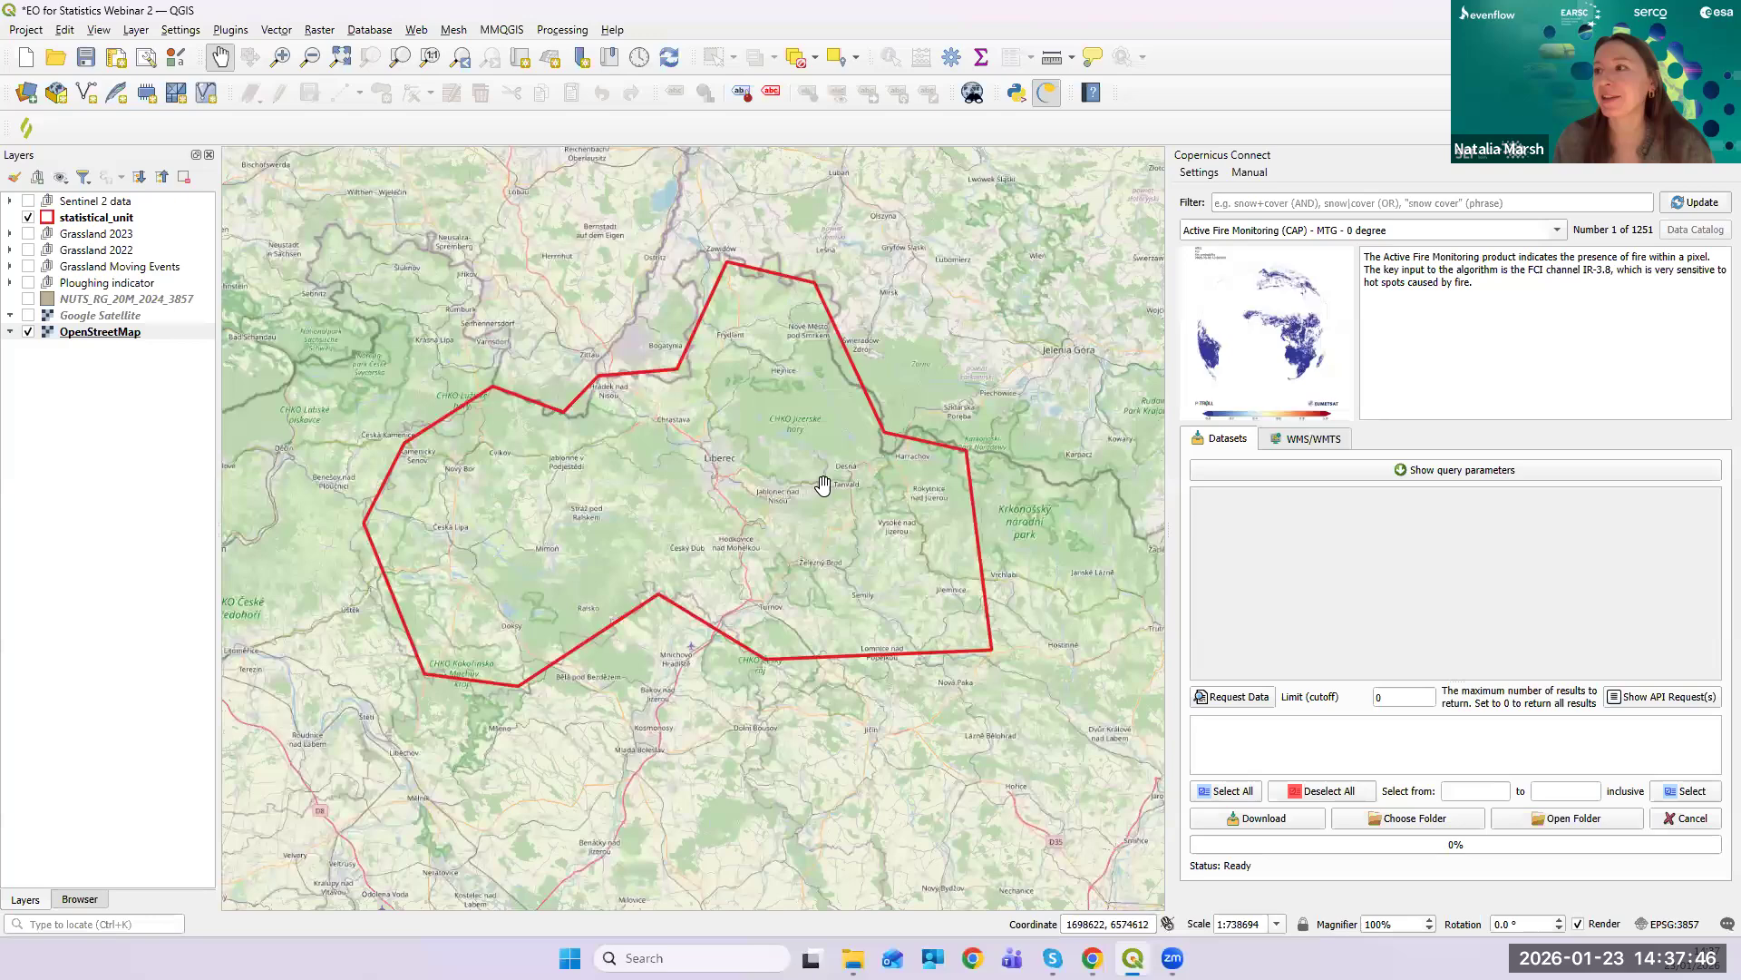
scroll(825, 487, down, 1)
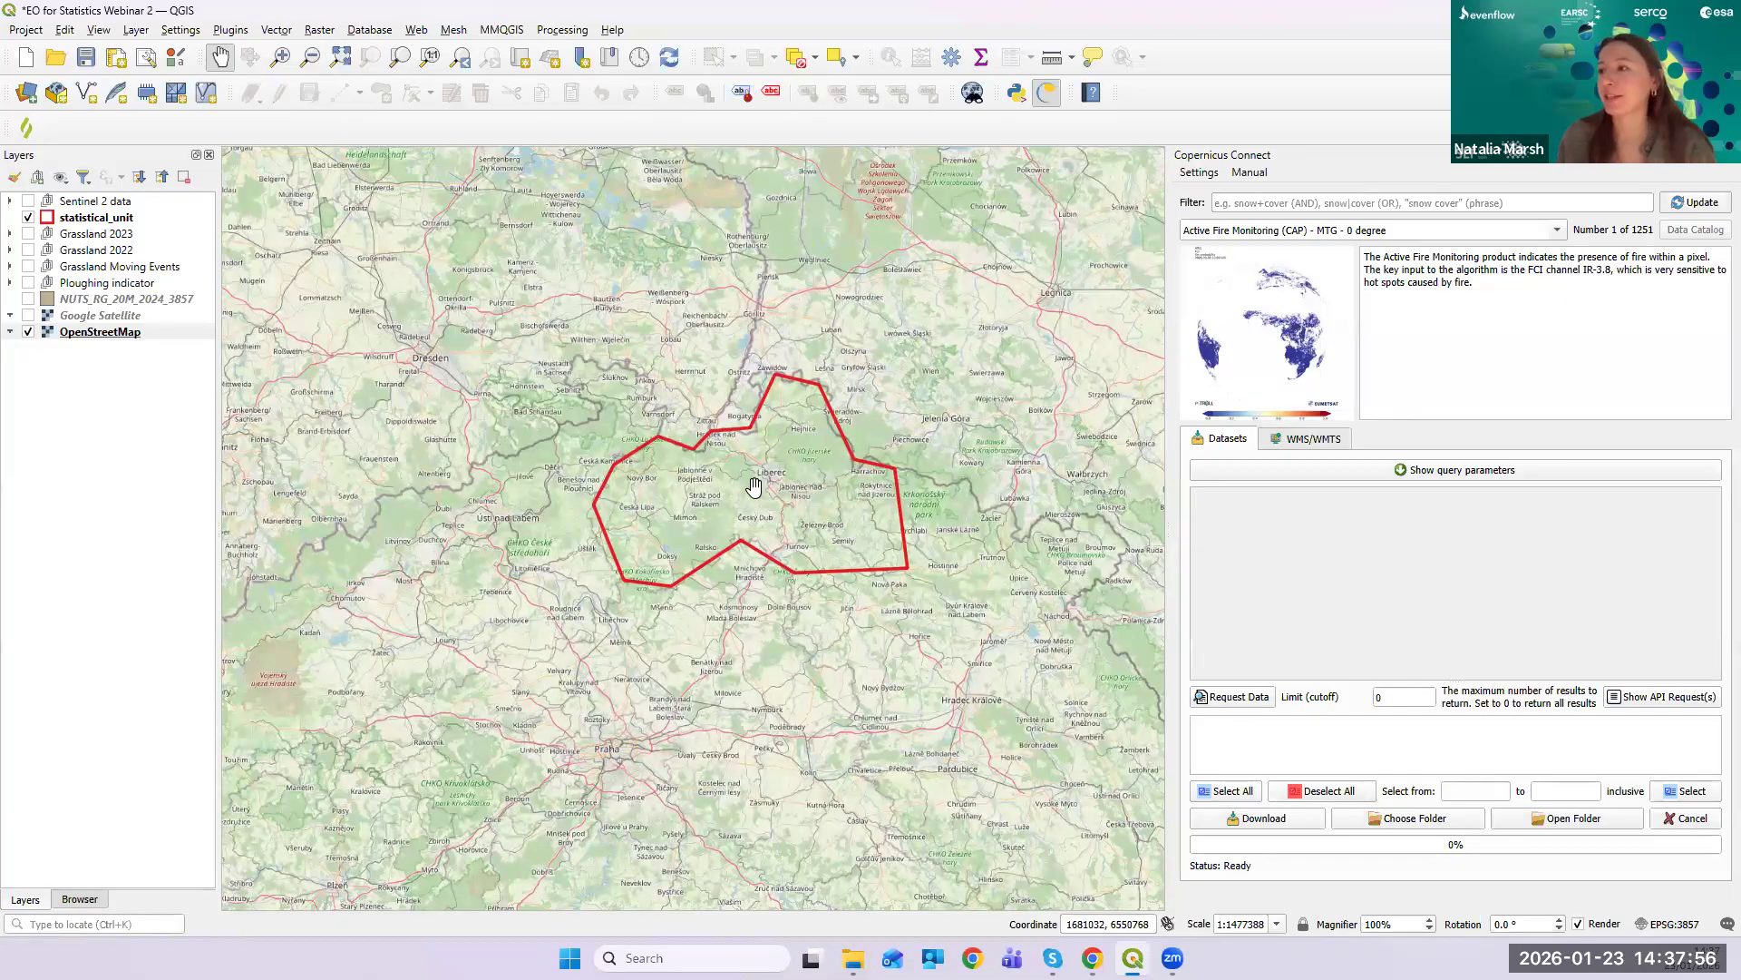
drag(770, 474, 714, 480)
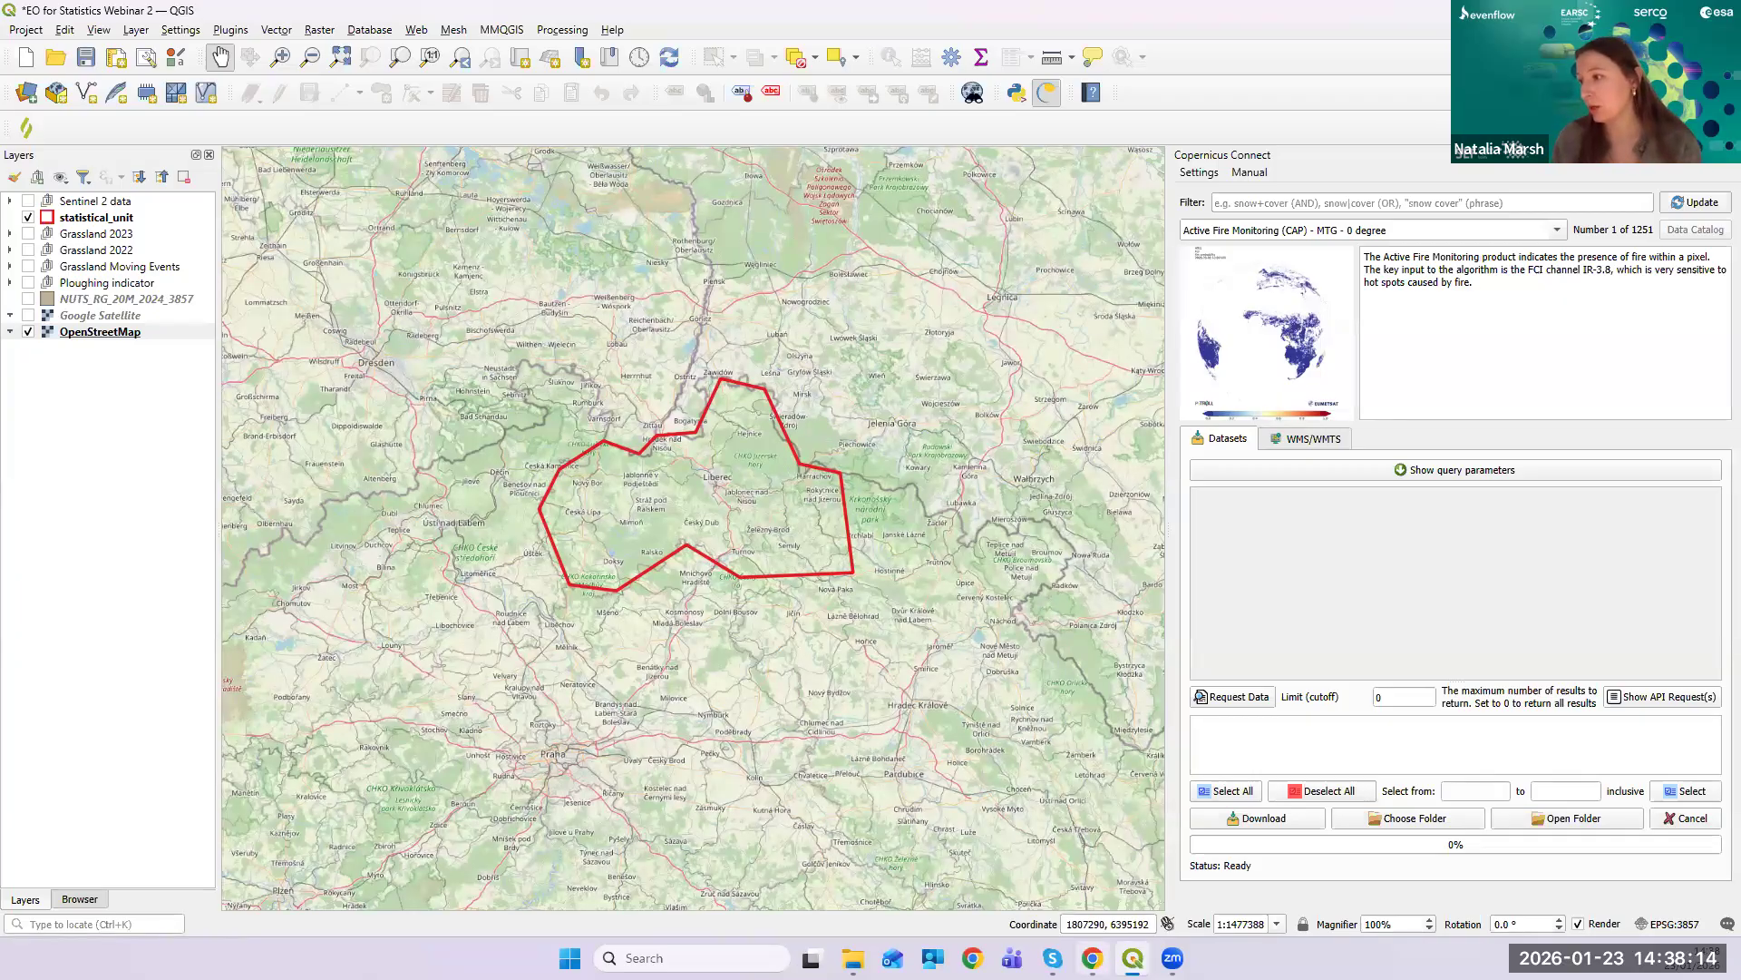
- Review the maximised High Resolution Layer Grasslands page in the browser, then minimise it
mouse_move(1093, 958)
click(1095, 887)
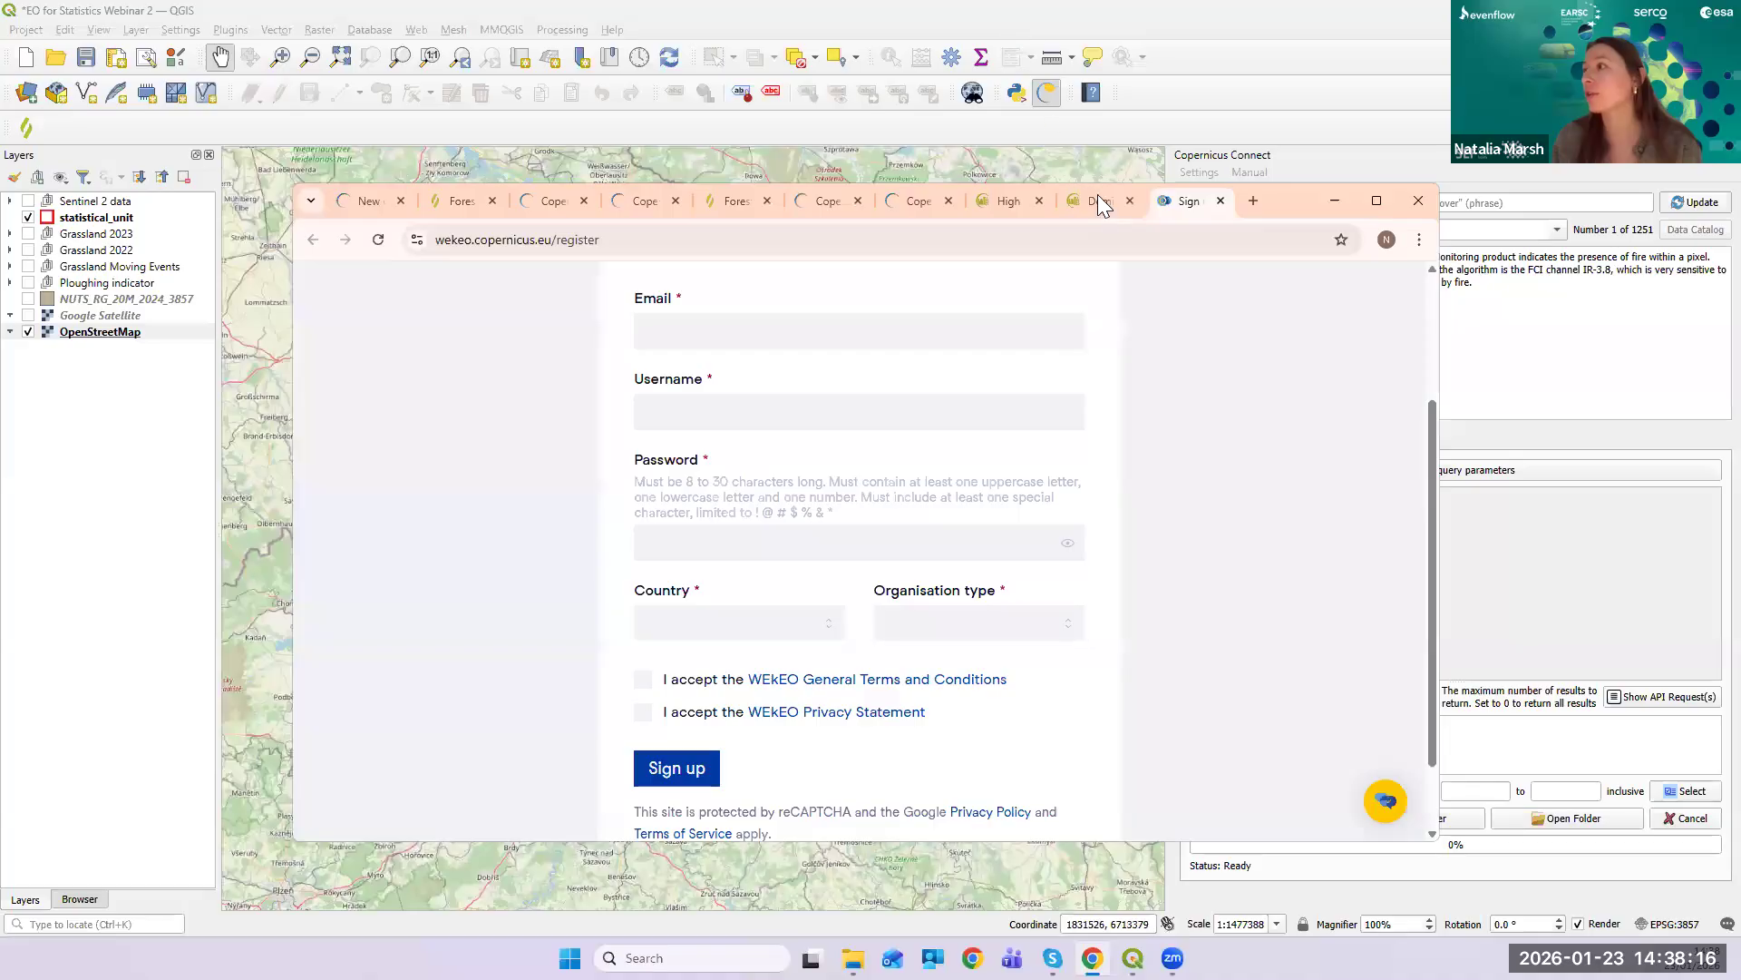
click(1001, 201)
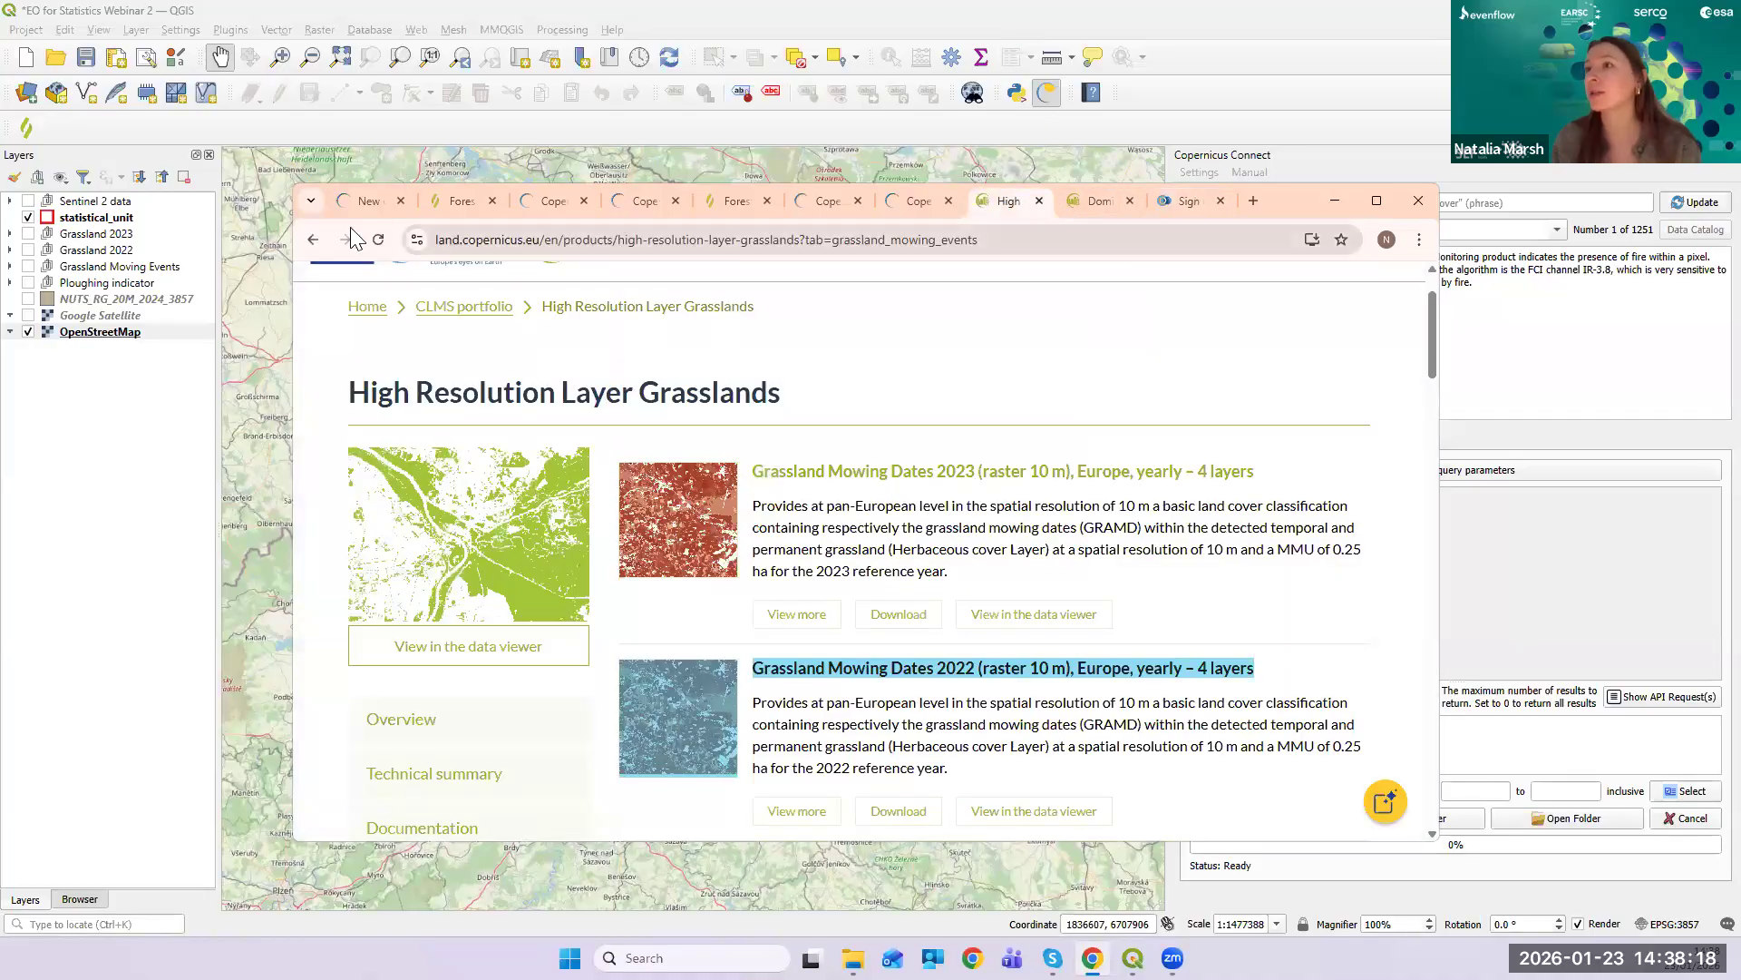
click(1377, 201)
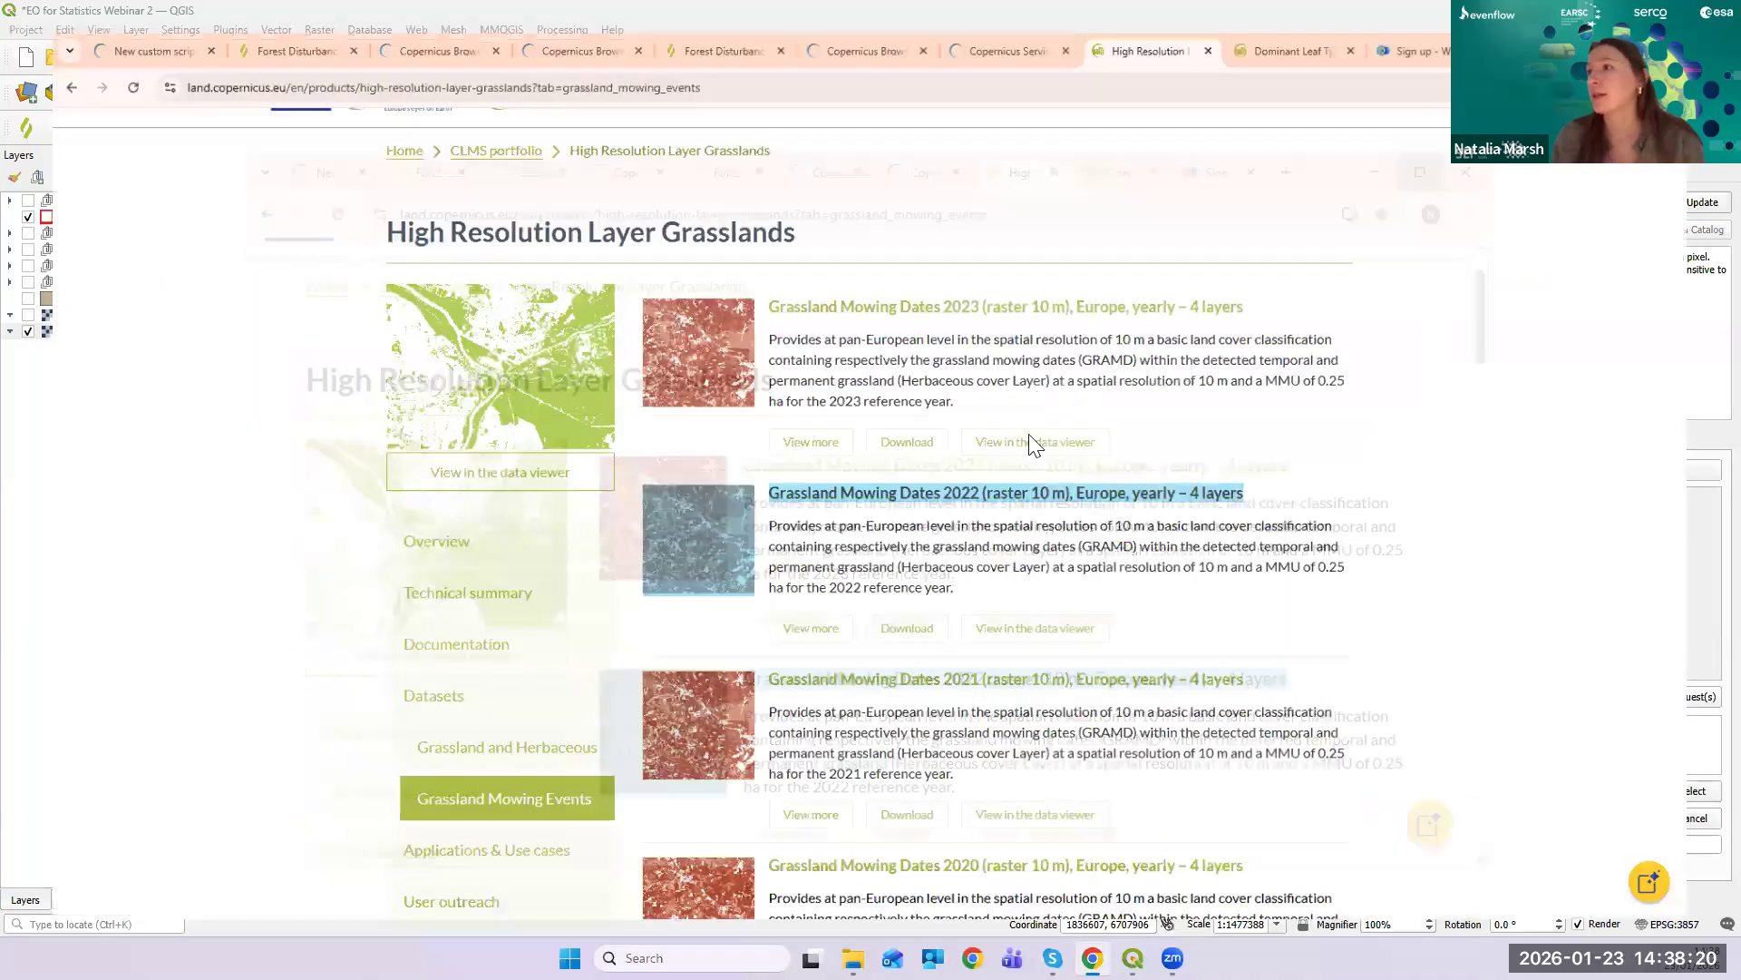
scroll(979, 492, up, 1)
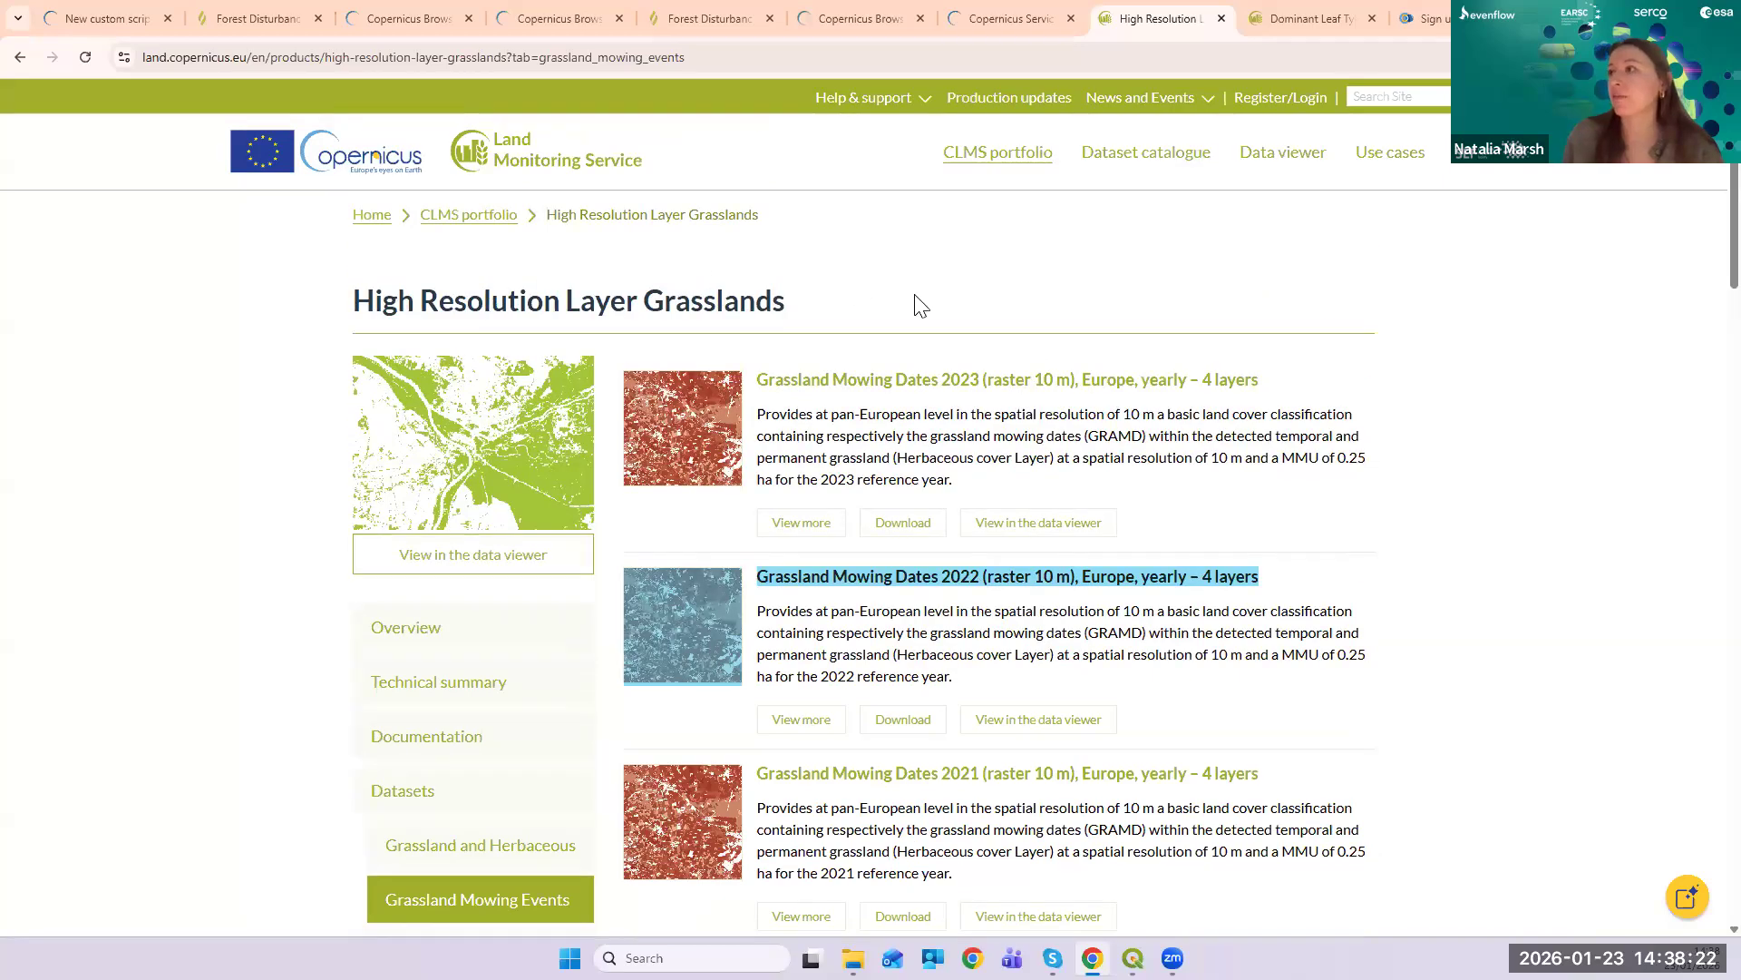
scroll(979, 304, down, 1)
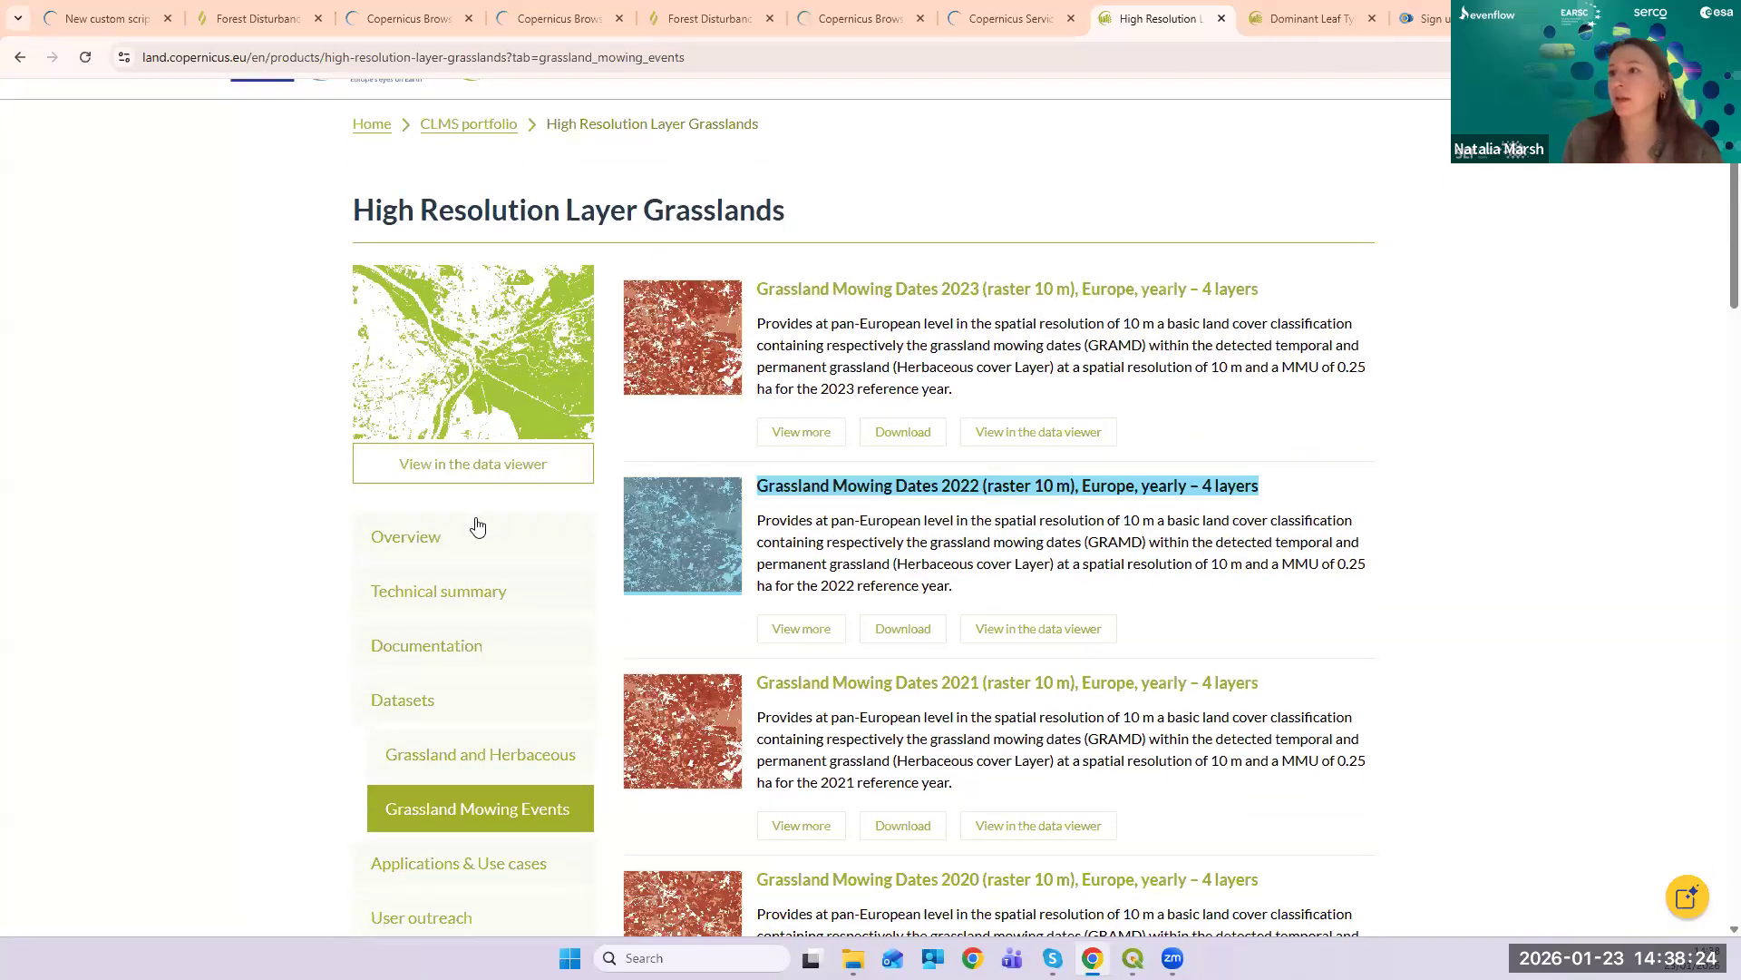
scroll(485, 624, down, 1)
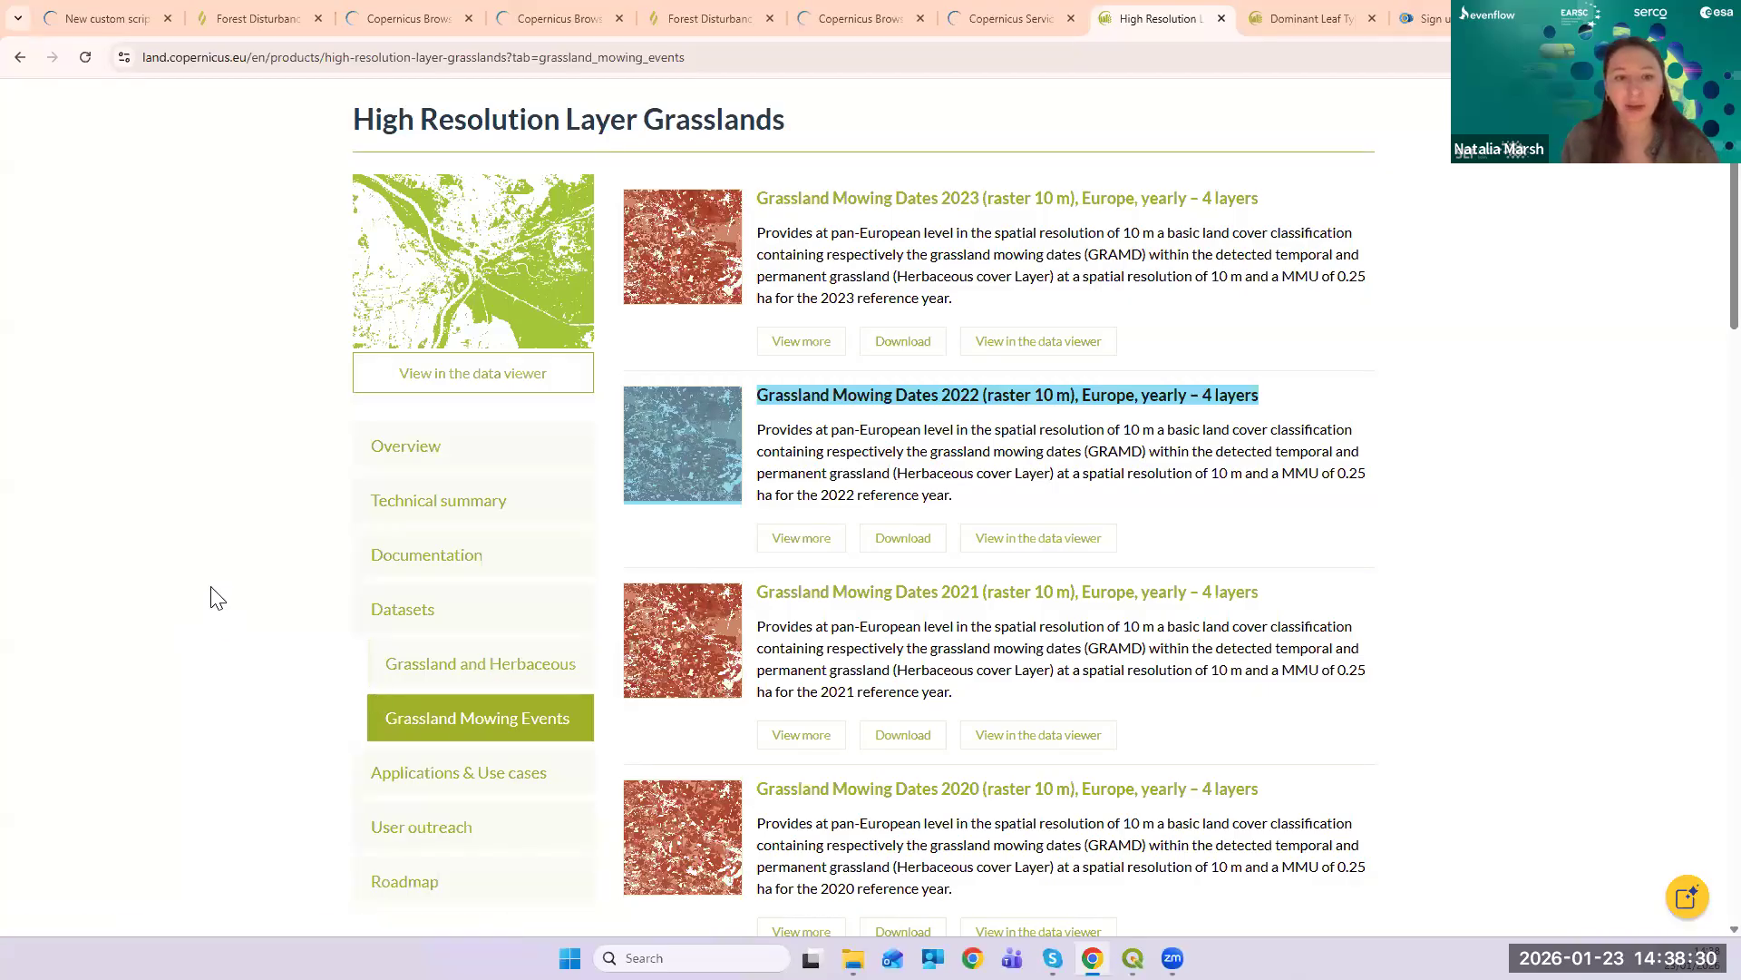
scroll(205, 598, down, 9)
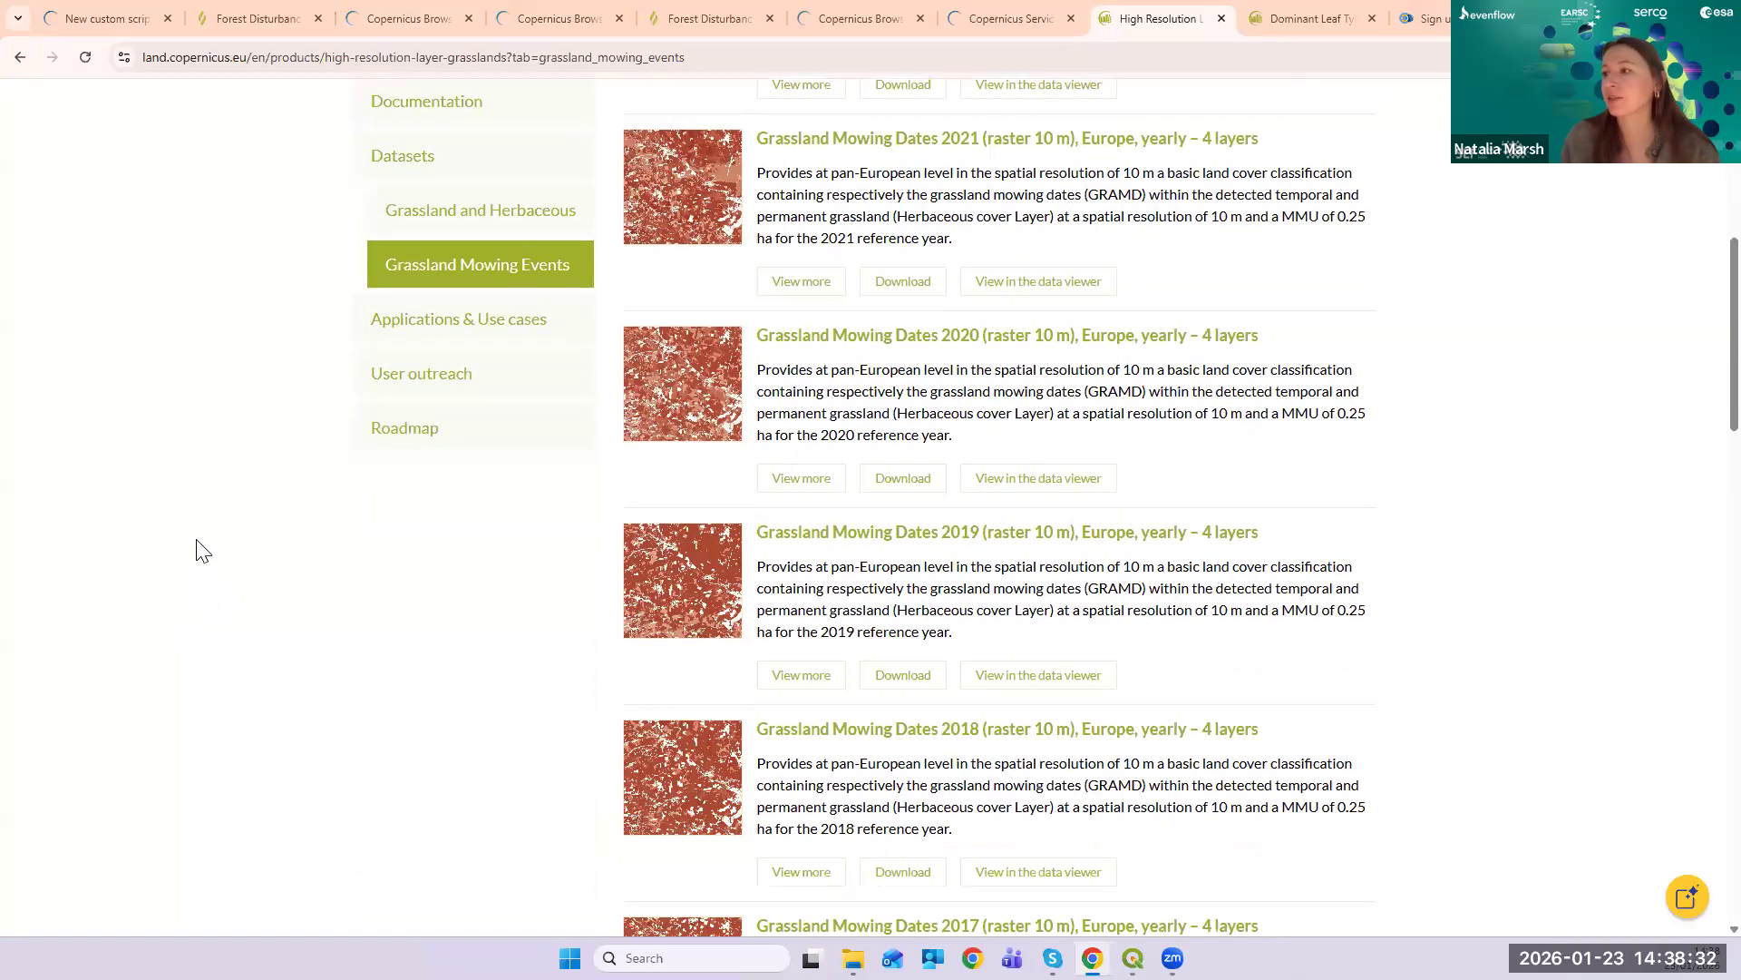
scroll(203, 548, down, 2)
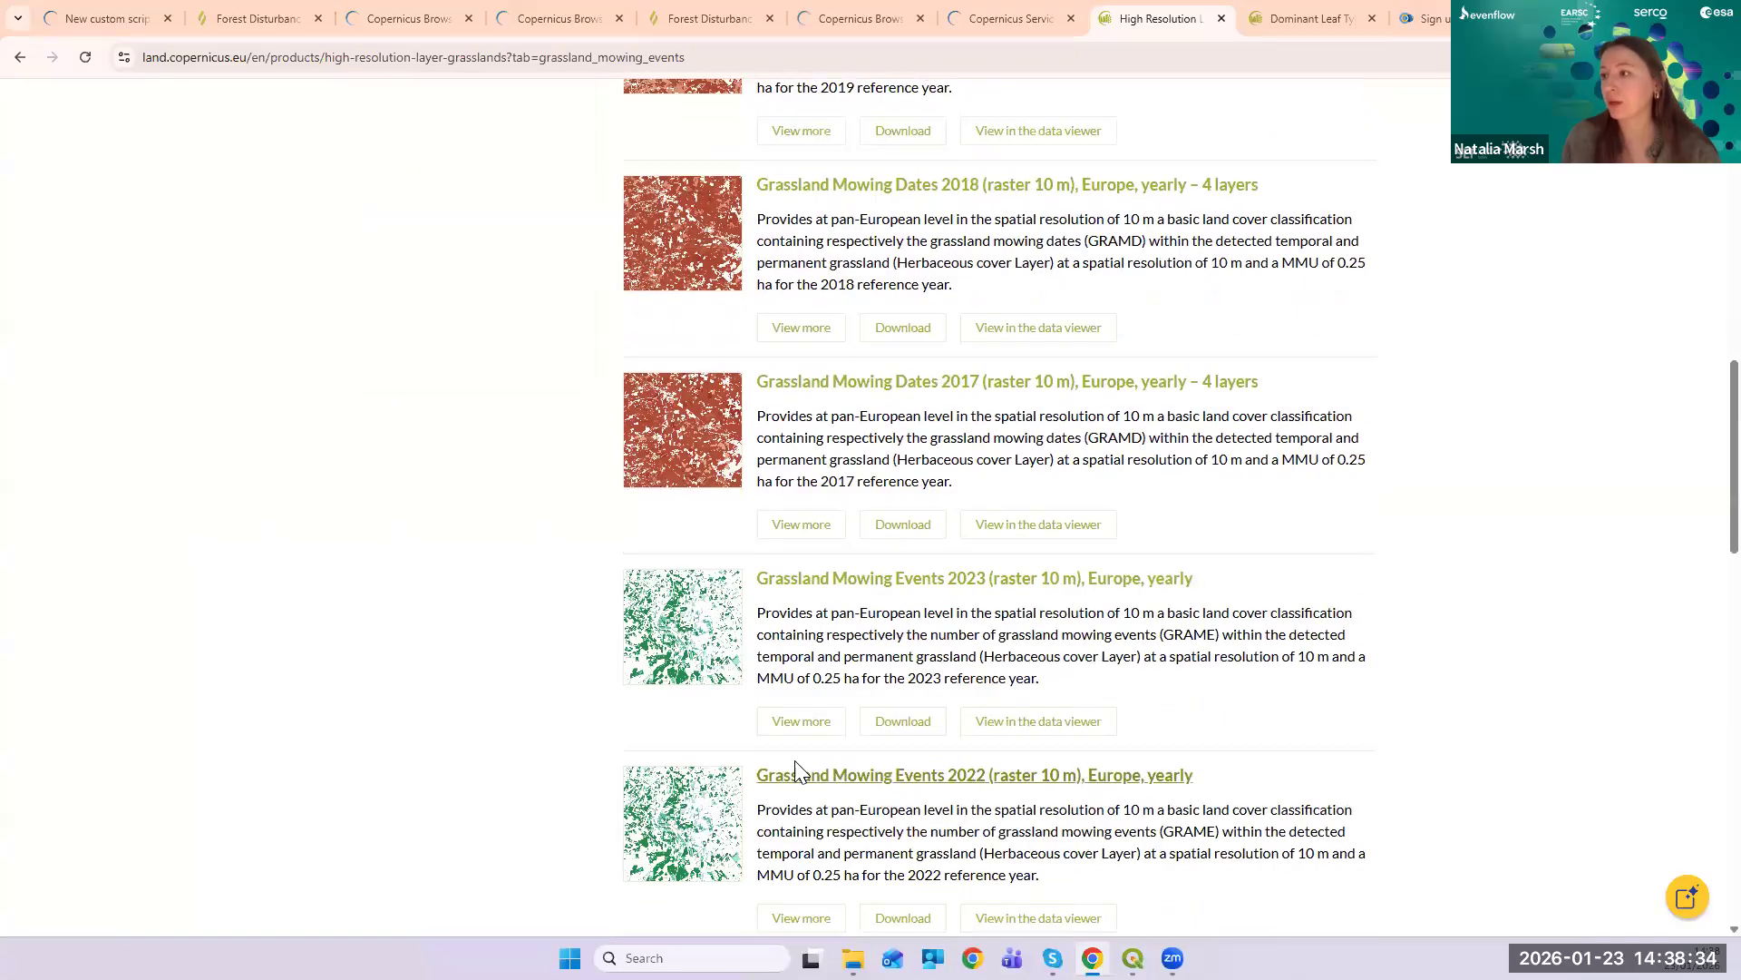
scroll(779, 773, down, 4)
scroll(1517, 608, down, 9)
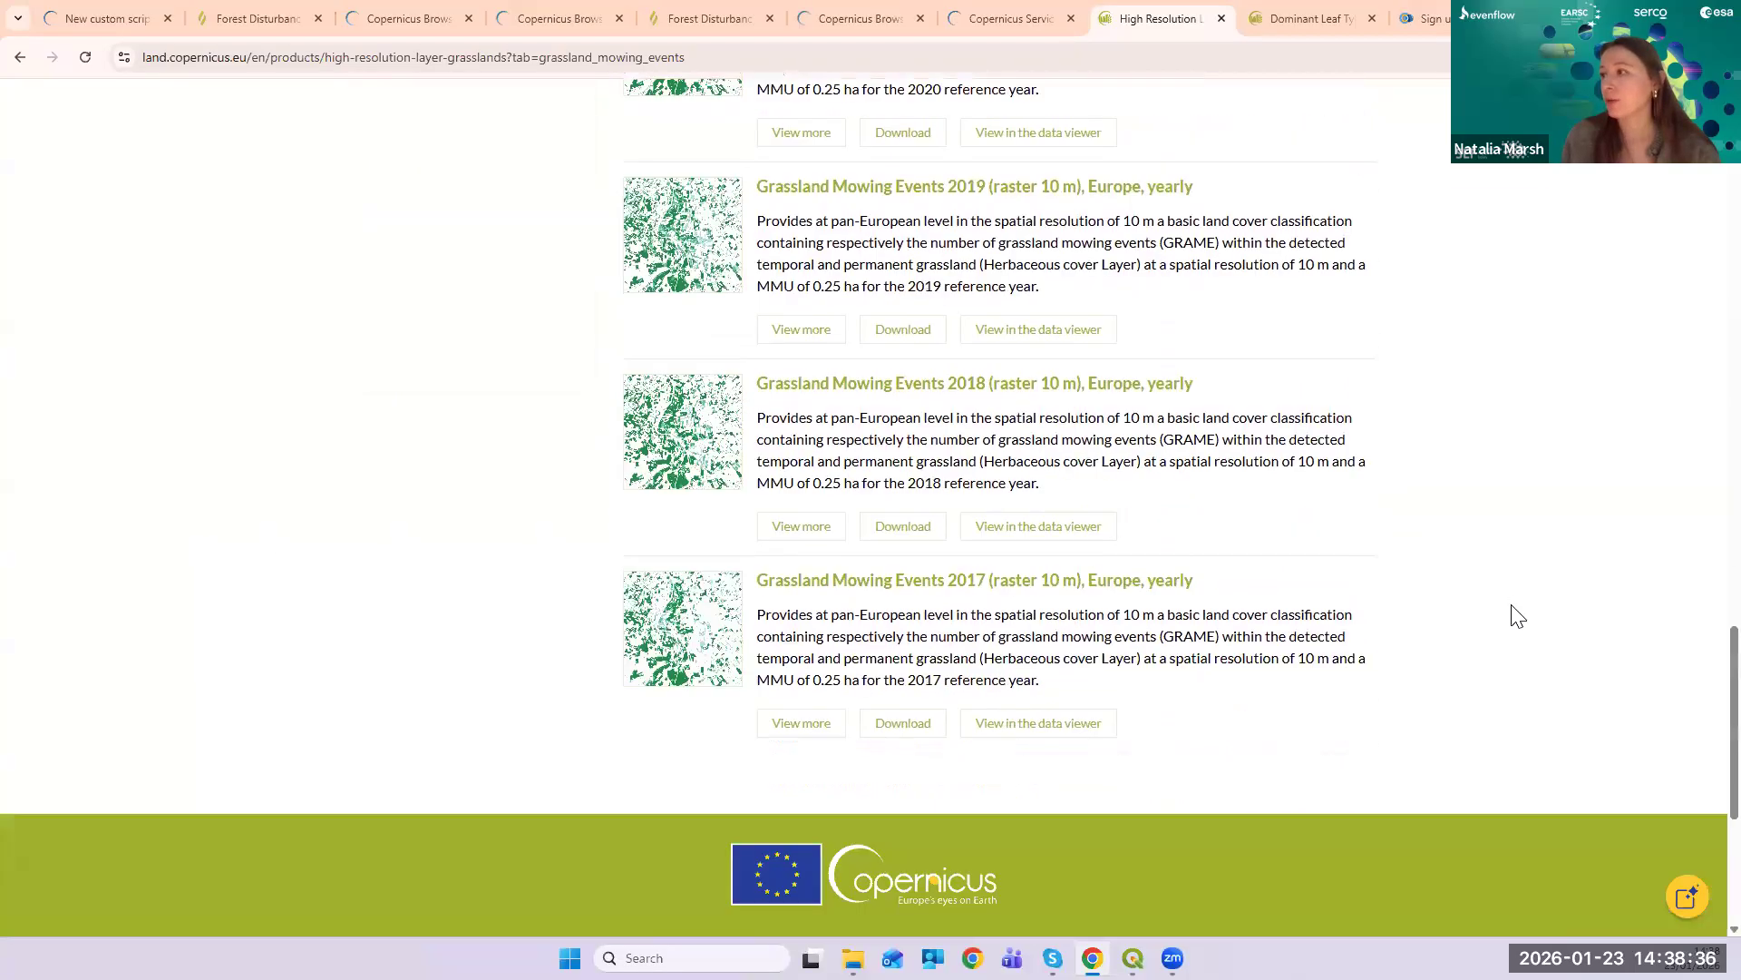
scroll(1516, 617, up, 20)
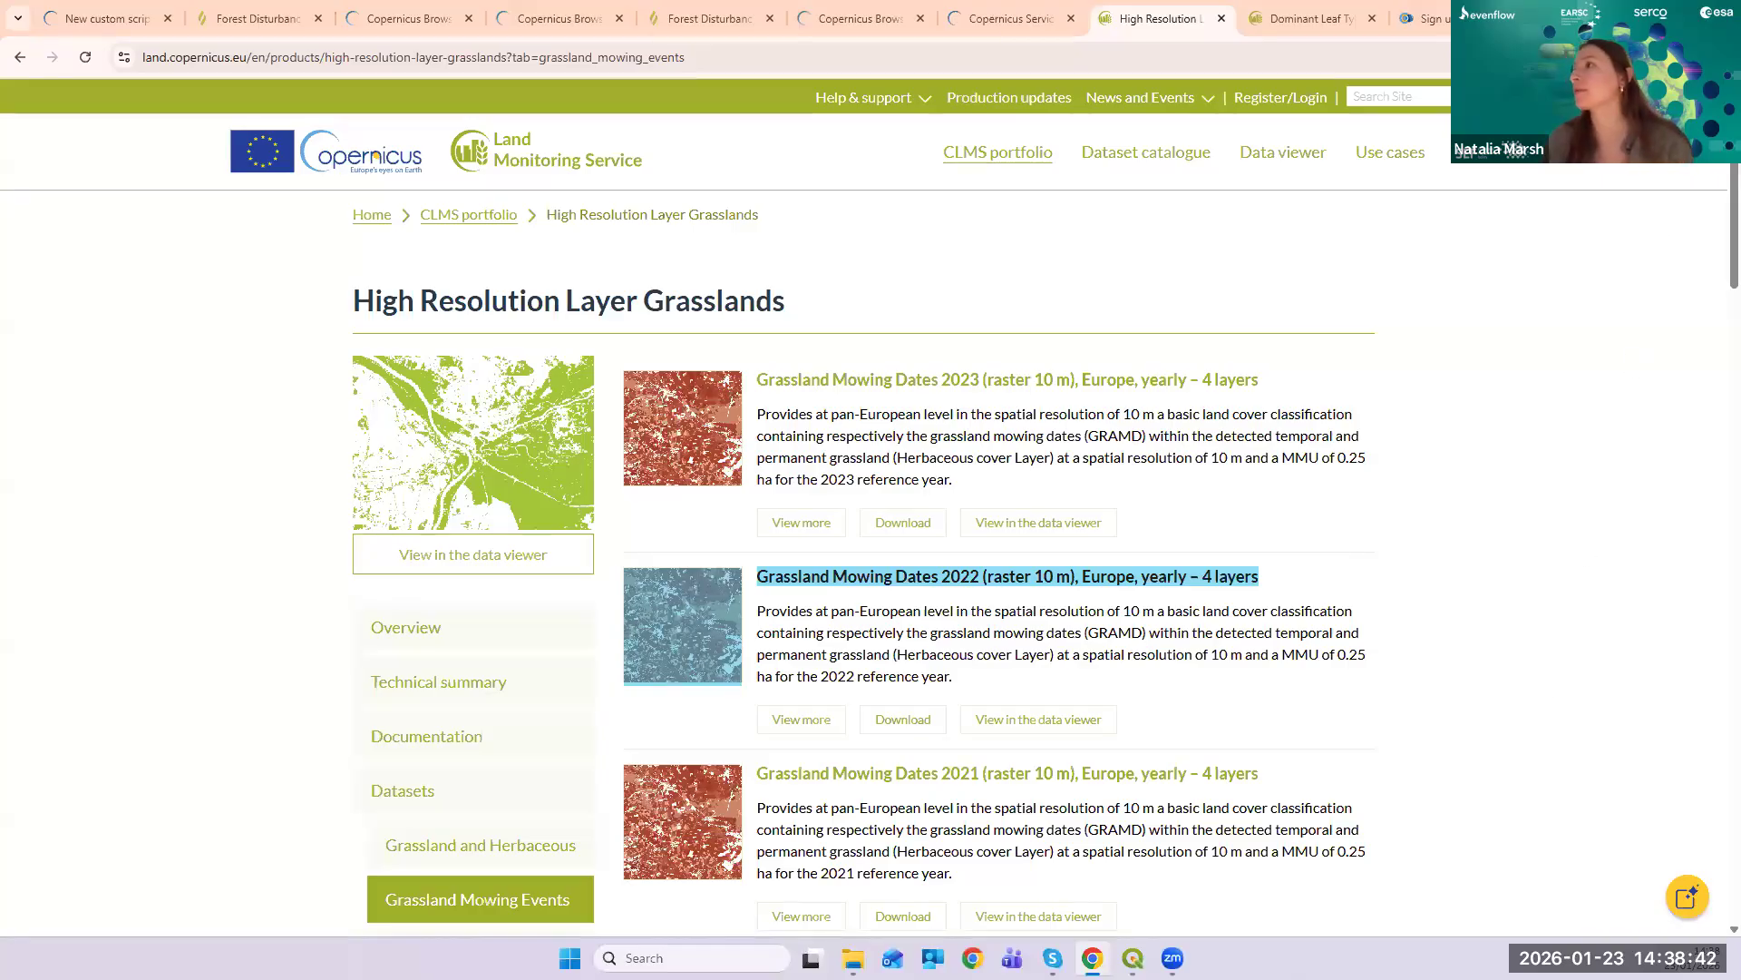
click(1637, 15)
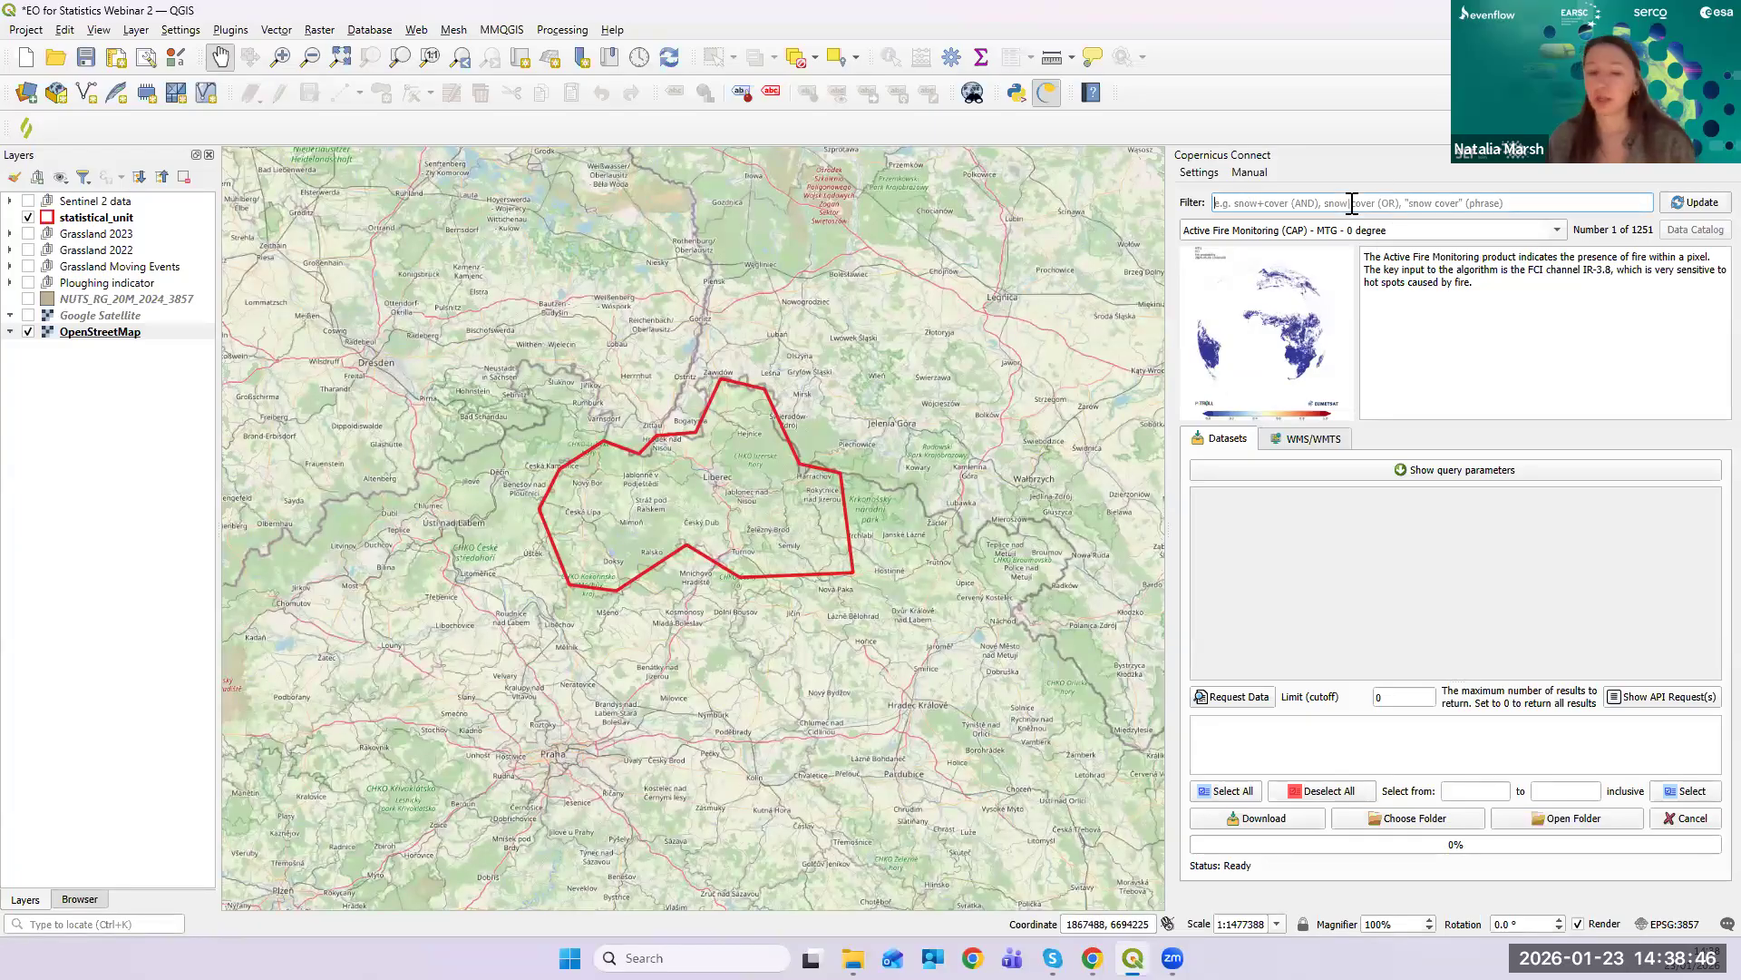
- Filter the catalogue by 'grassland' and list the HRL Grasslands WMS/WMTS layers
click(1352, 203)
text(grassland)
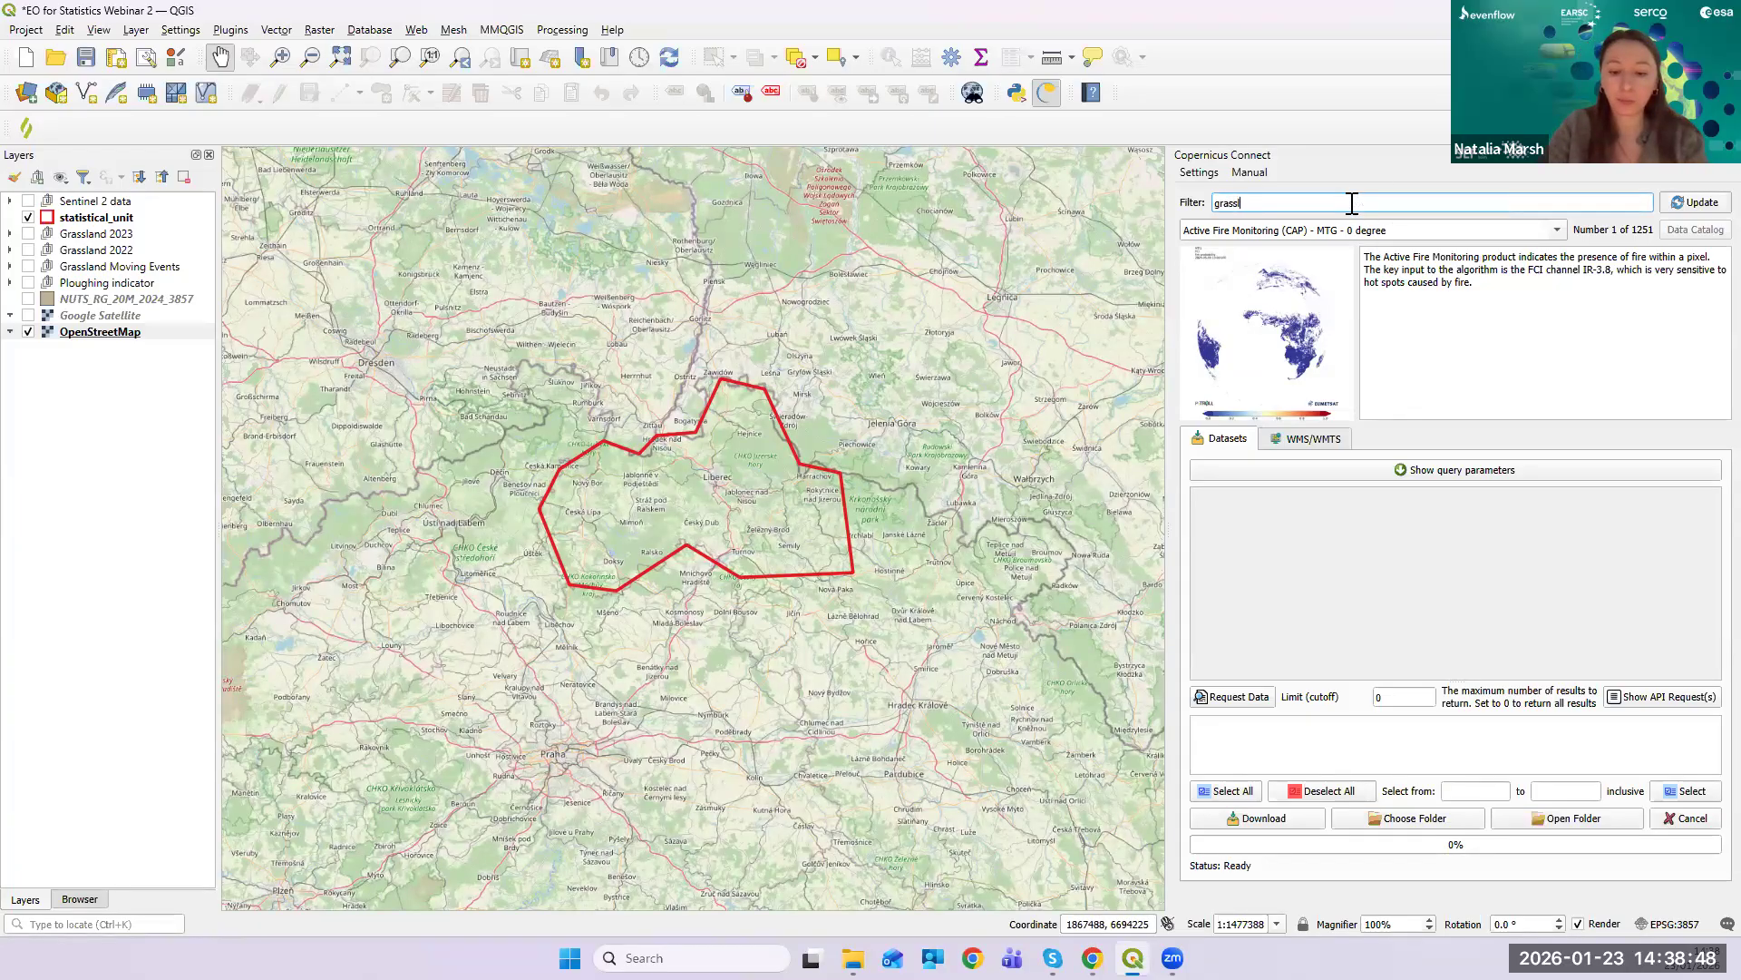
click(1699, 205)
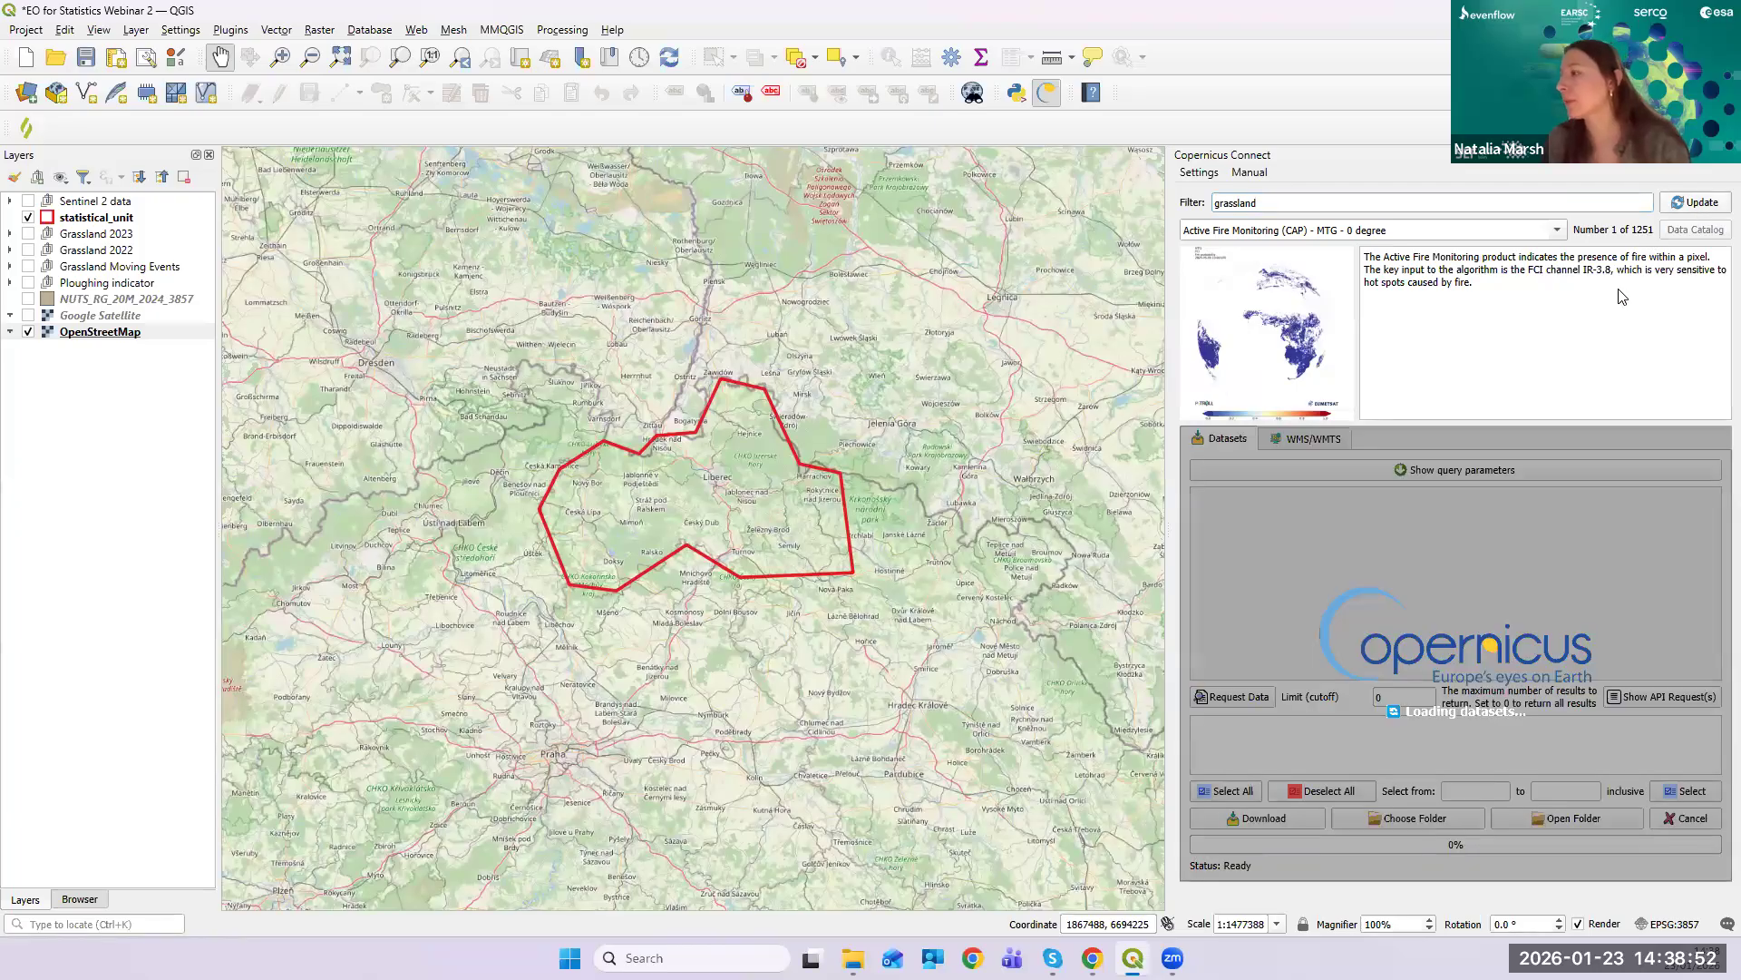
click(1290, 443)
scroll(1392, 603, down, 8)
scroll(1380, 605, up, 8)
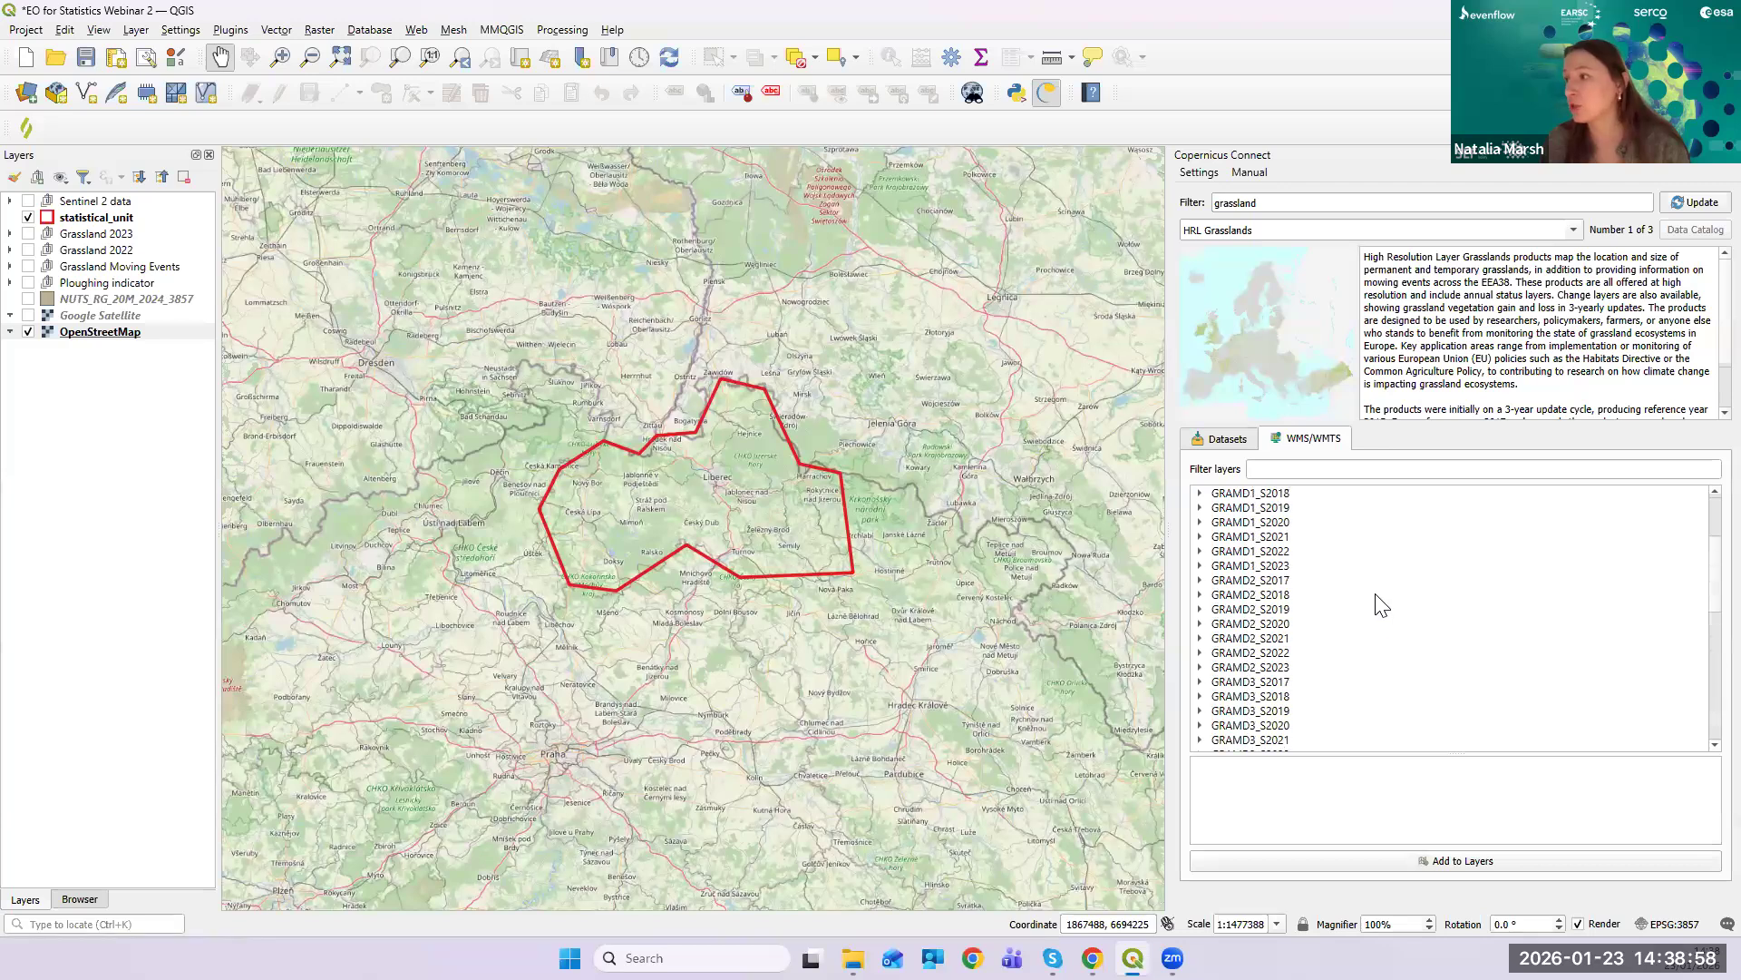
click(1200, 494)
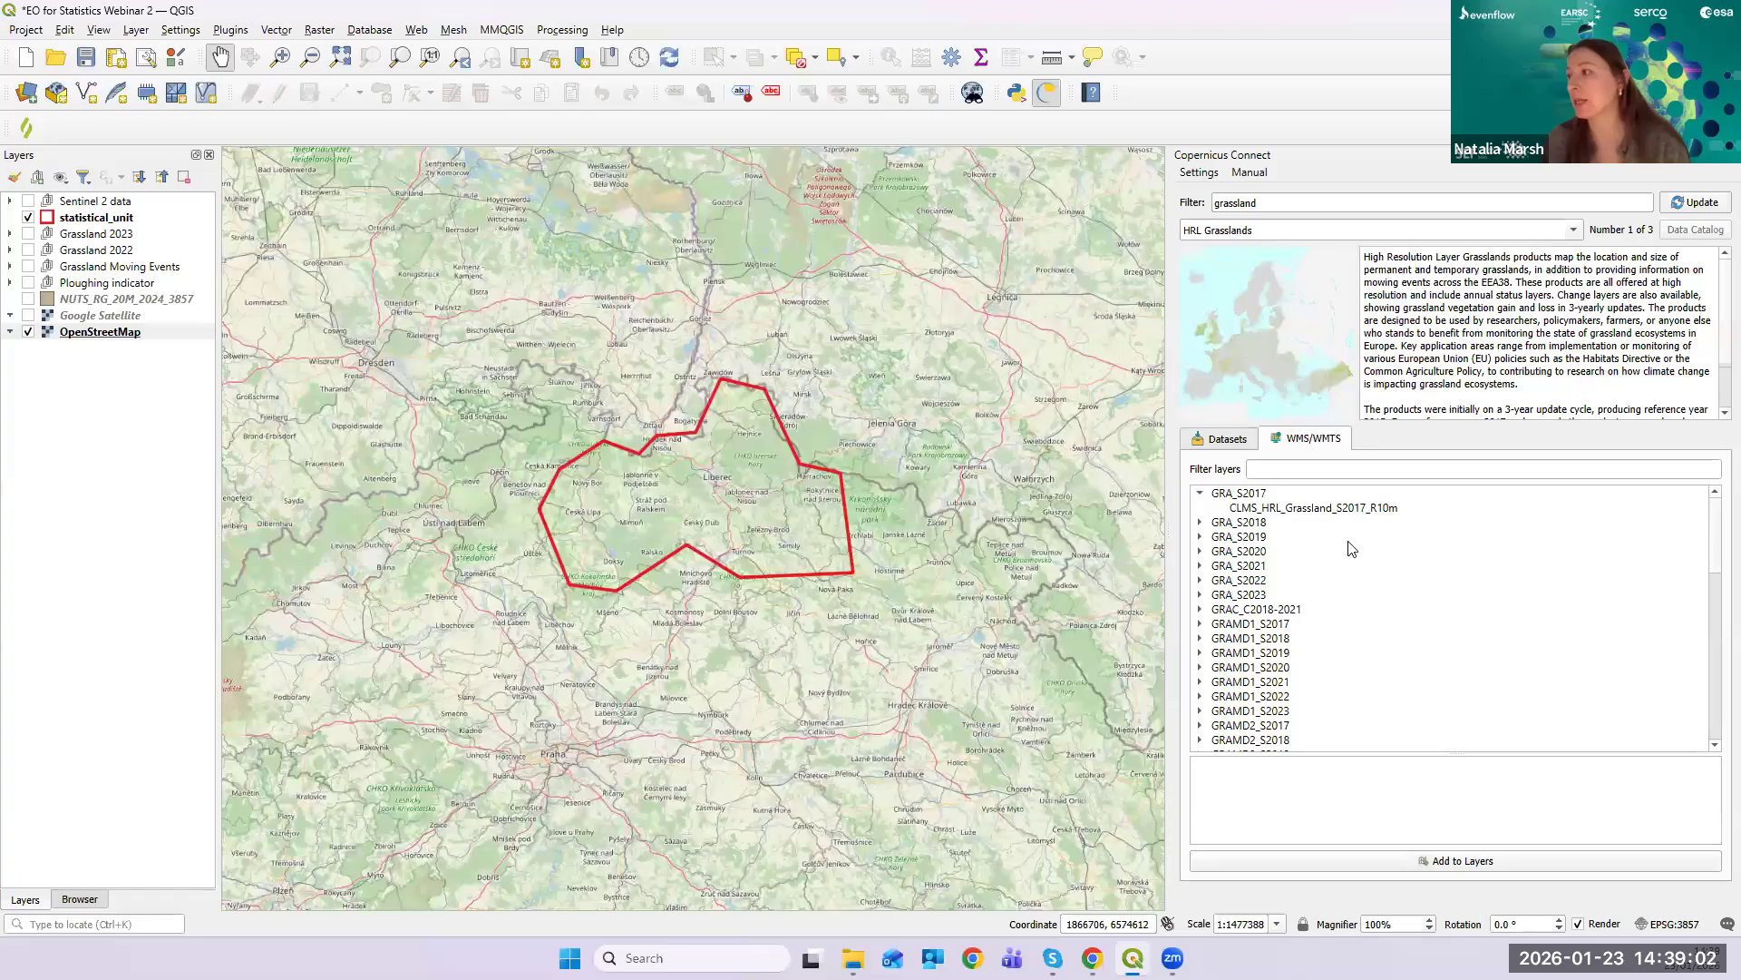
click(1201, 524)
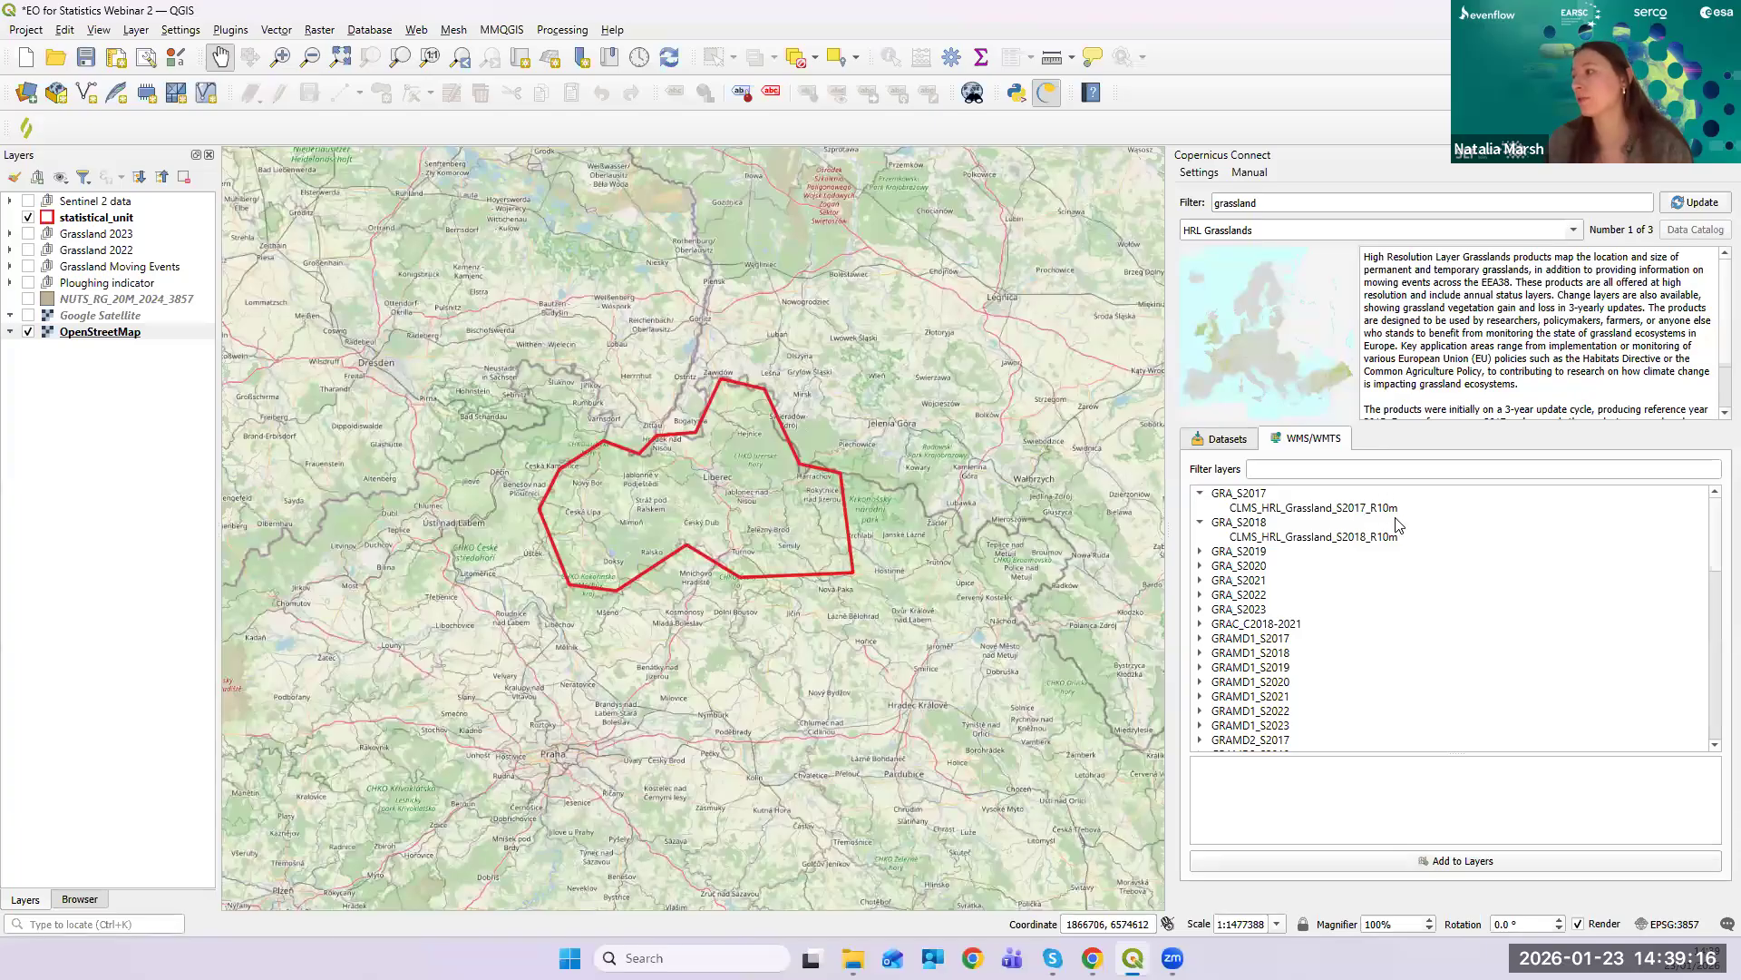
click(1201, 551)
click(1201, 523)
click(1201, 493)
click(1201, 522)
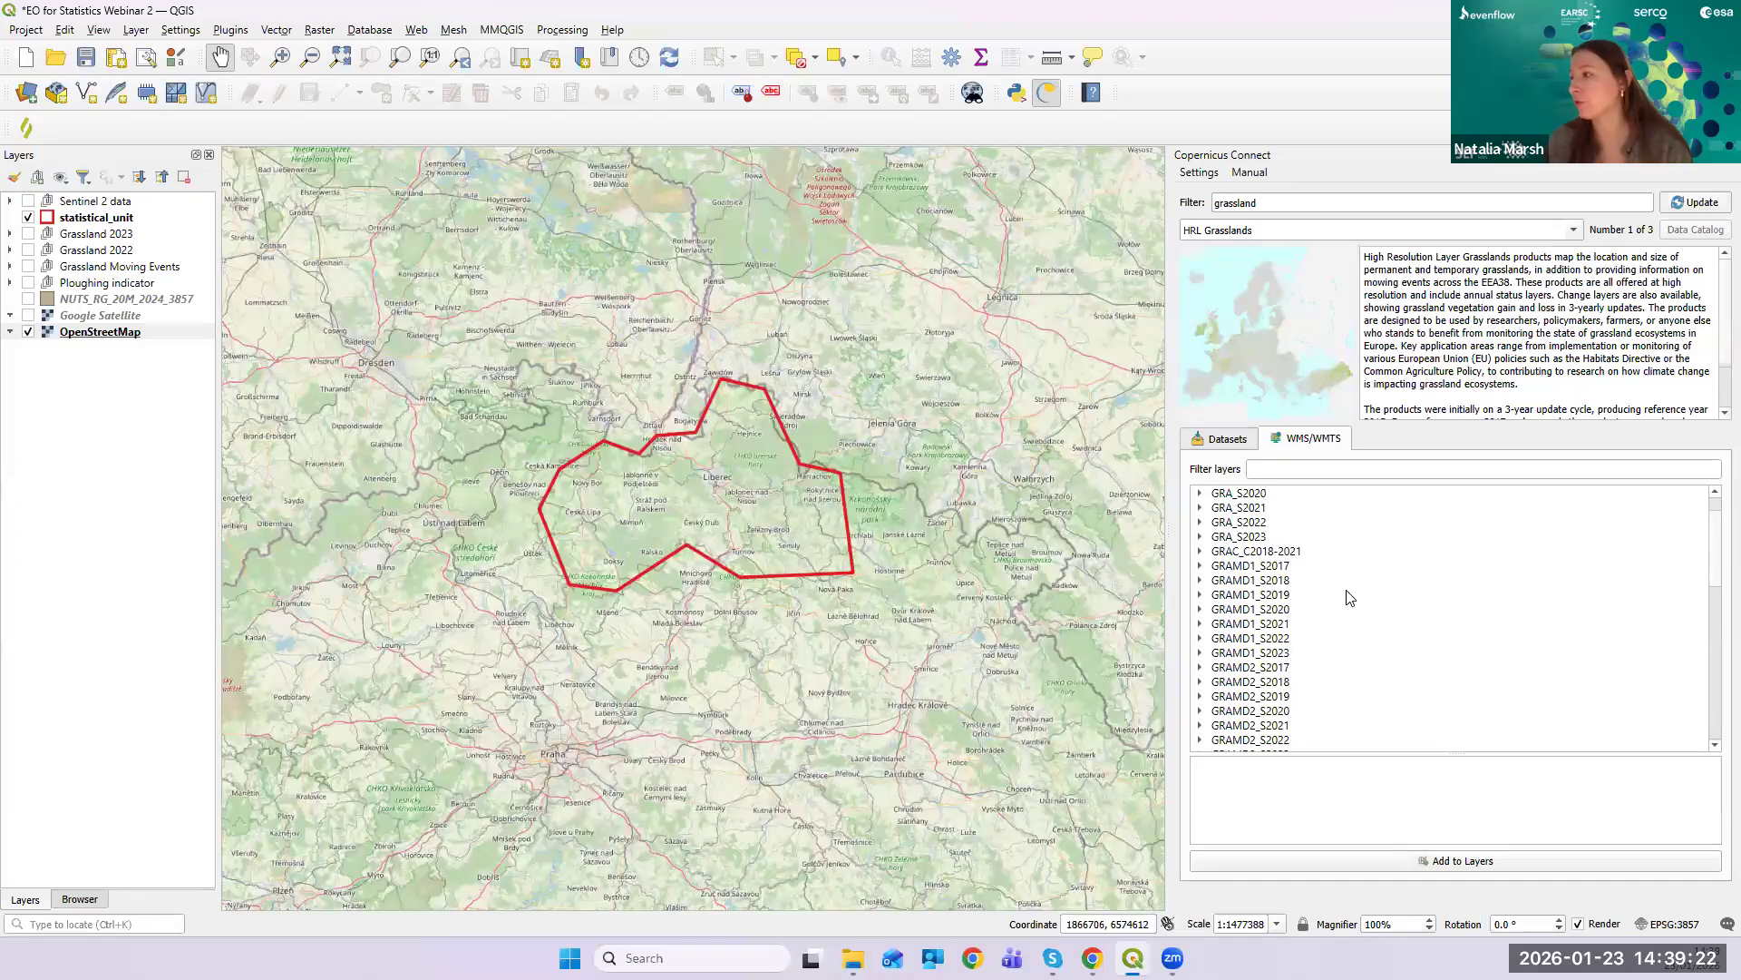
scroll(1295, 541, down, 1)
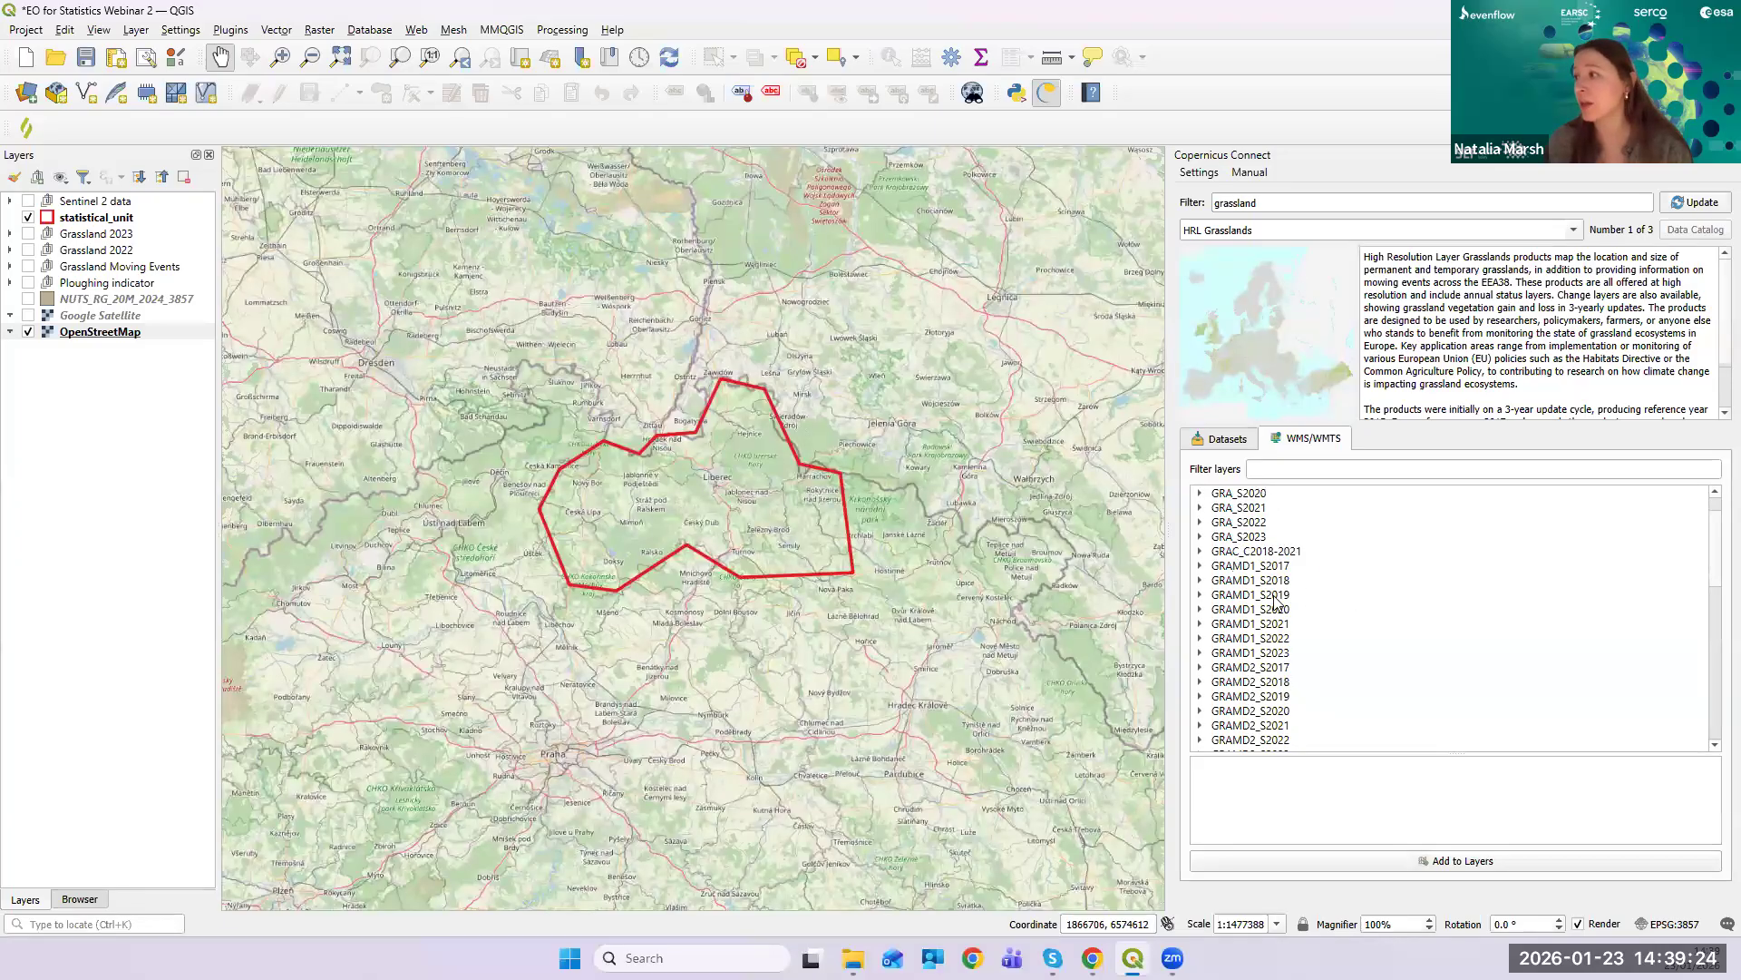
click(1201, 566)
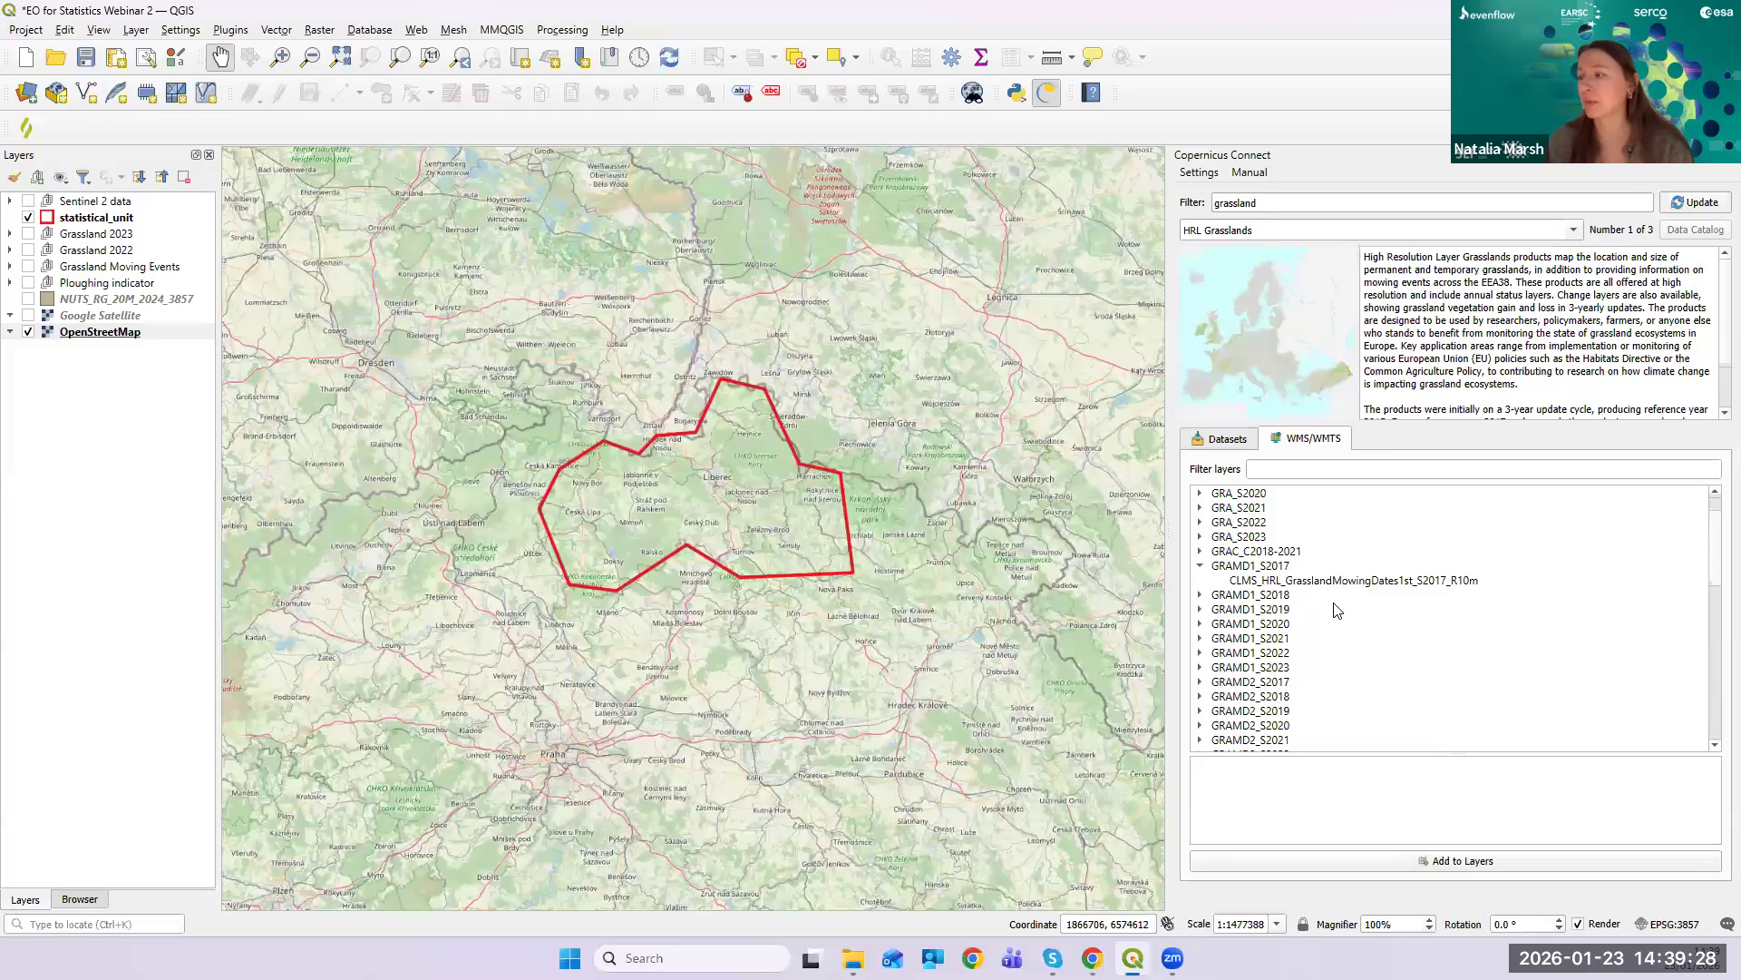
click(1201, 566)
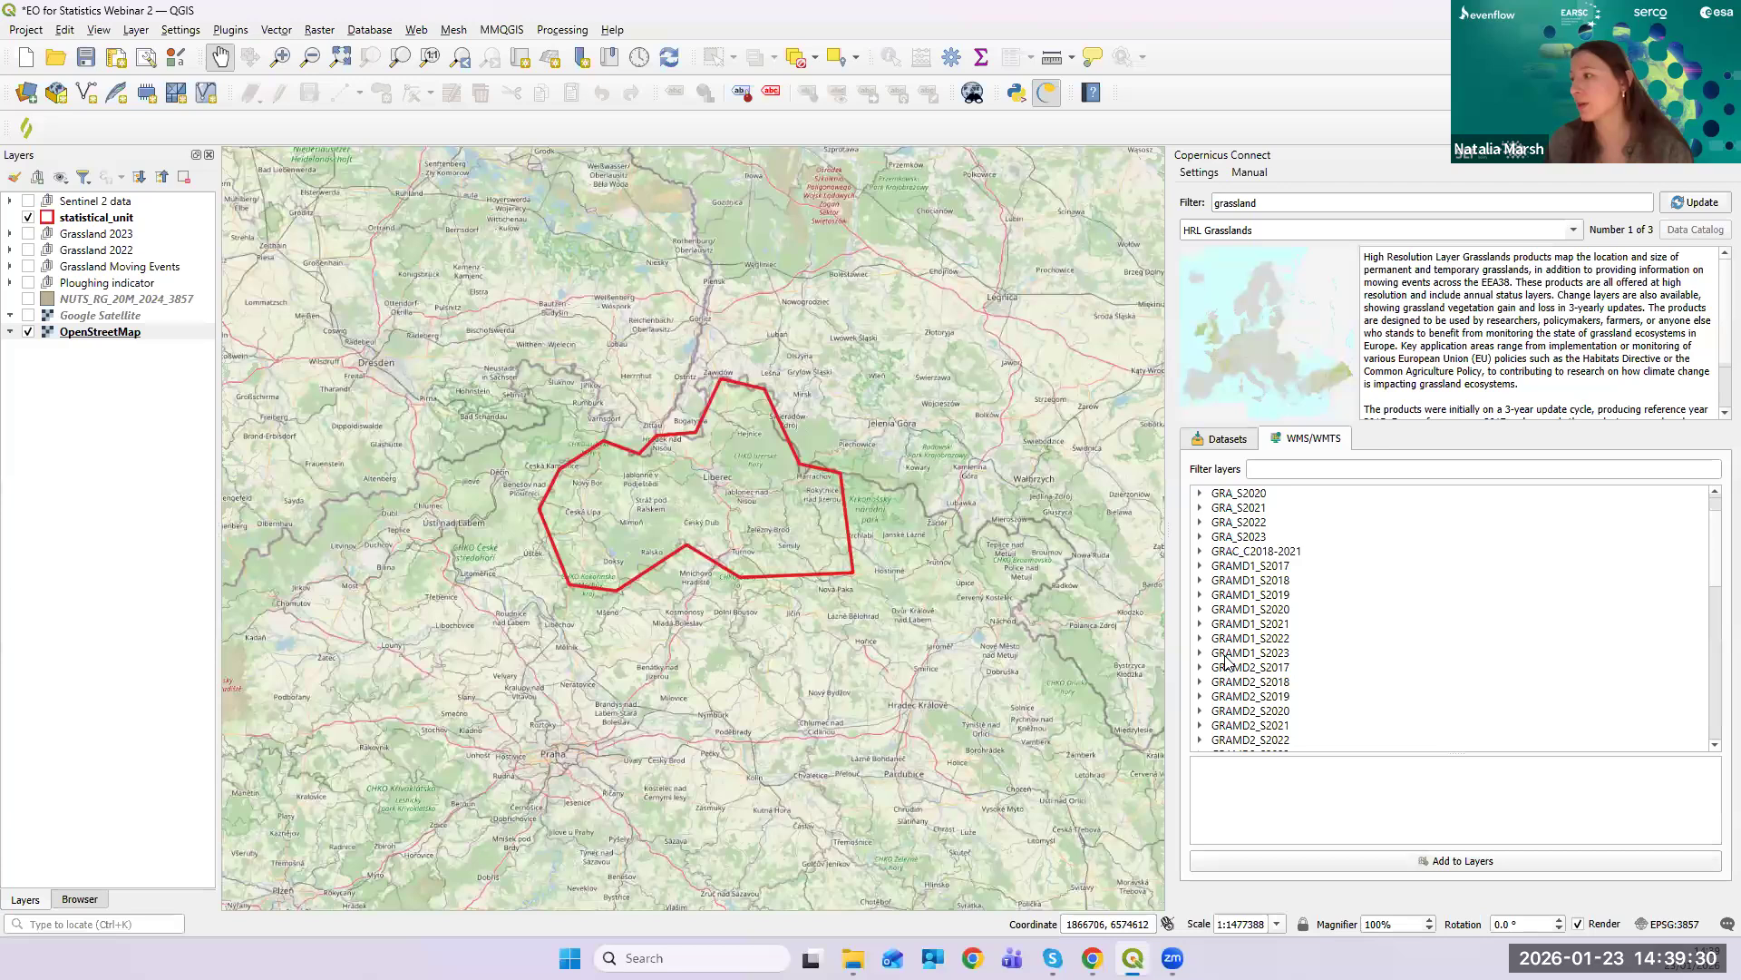
scroll(1211, 635, down, 10)
click(1201, 639)
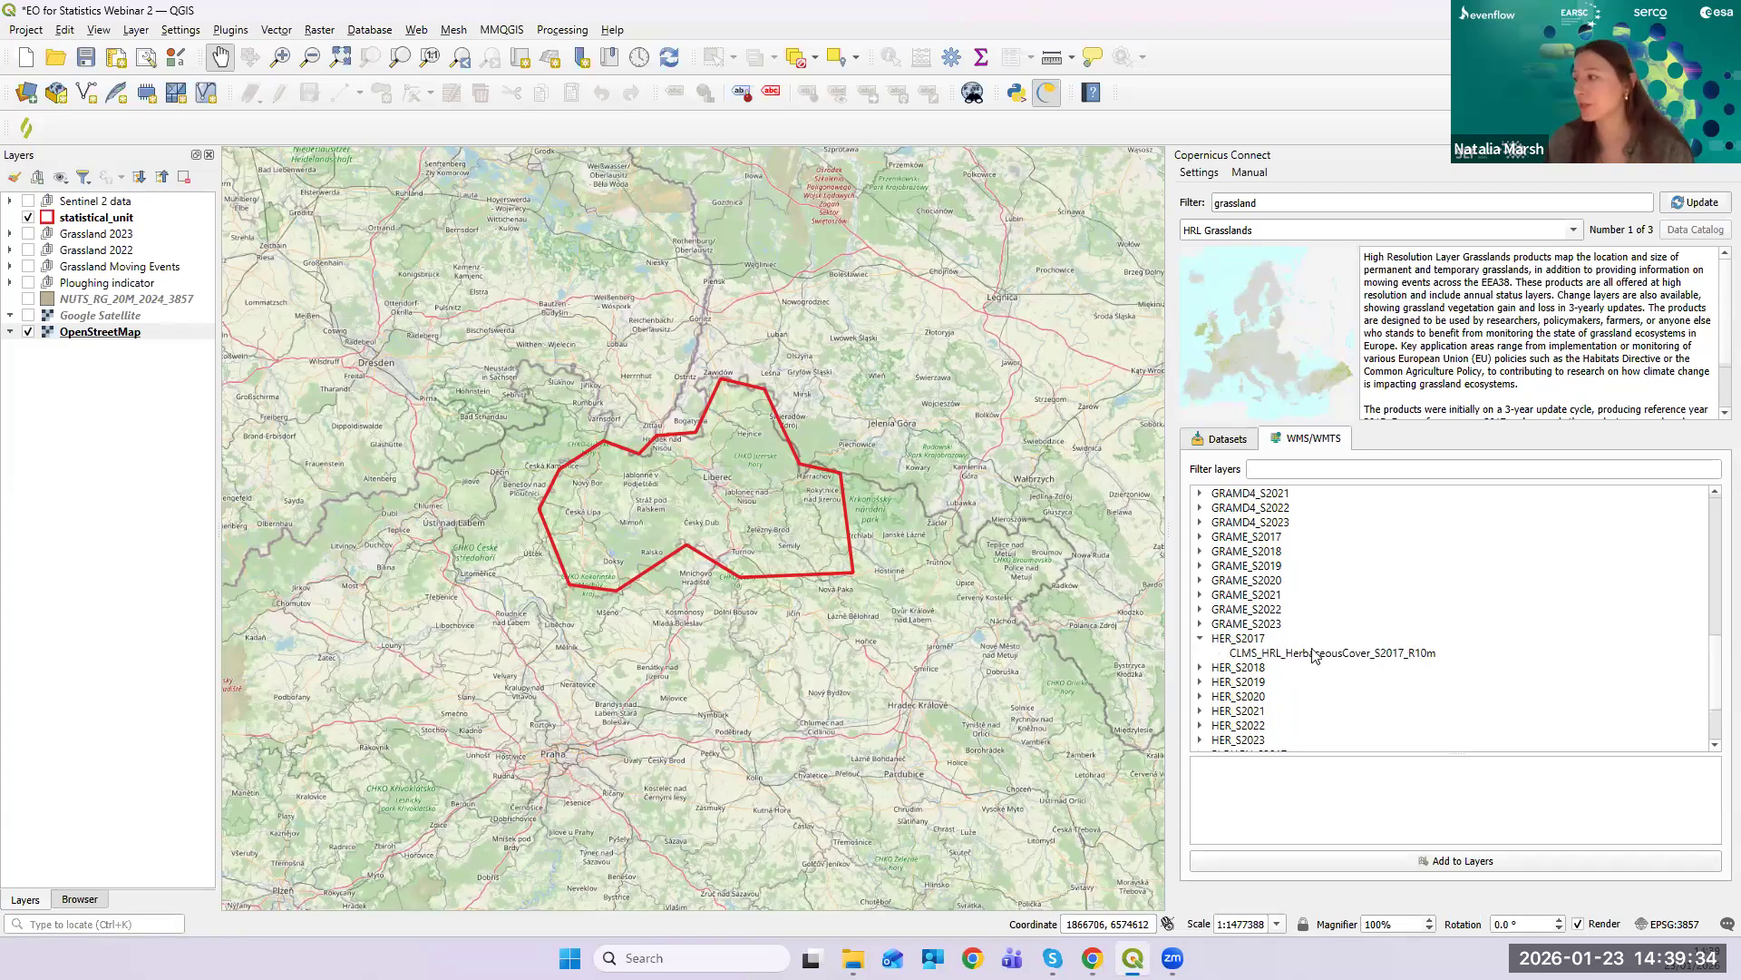
scroll(1320, 657, down, 2)
click(1201, 653)
scroll(1422, 677, down, 1)
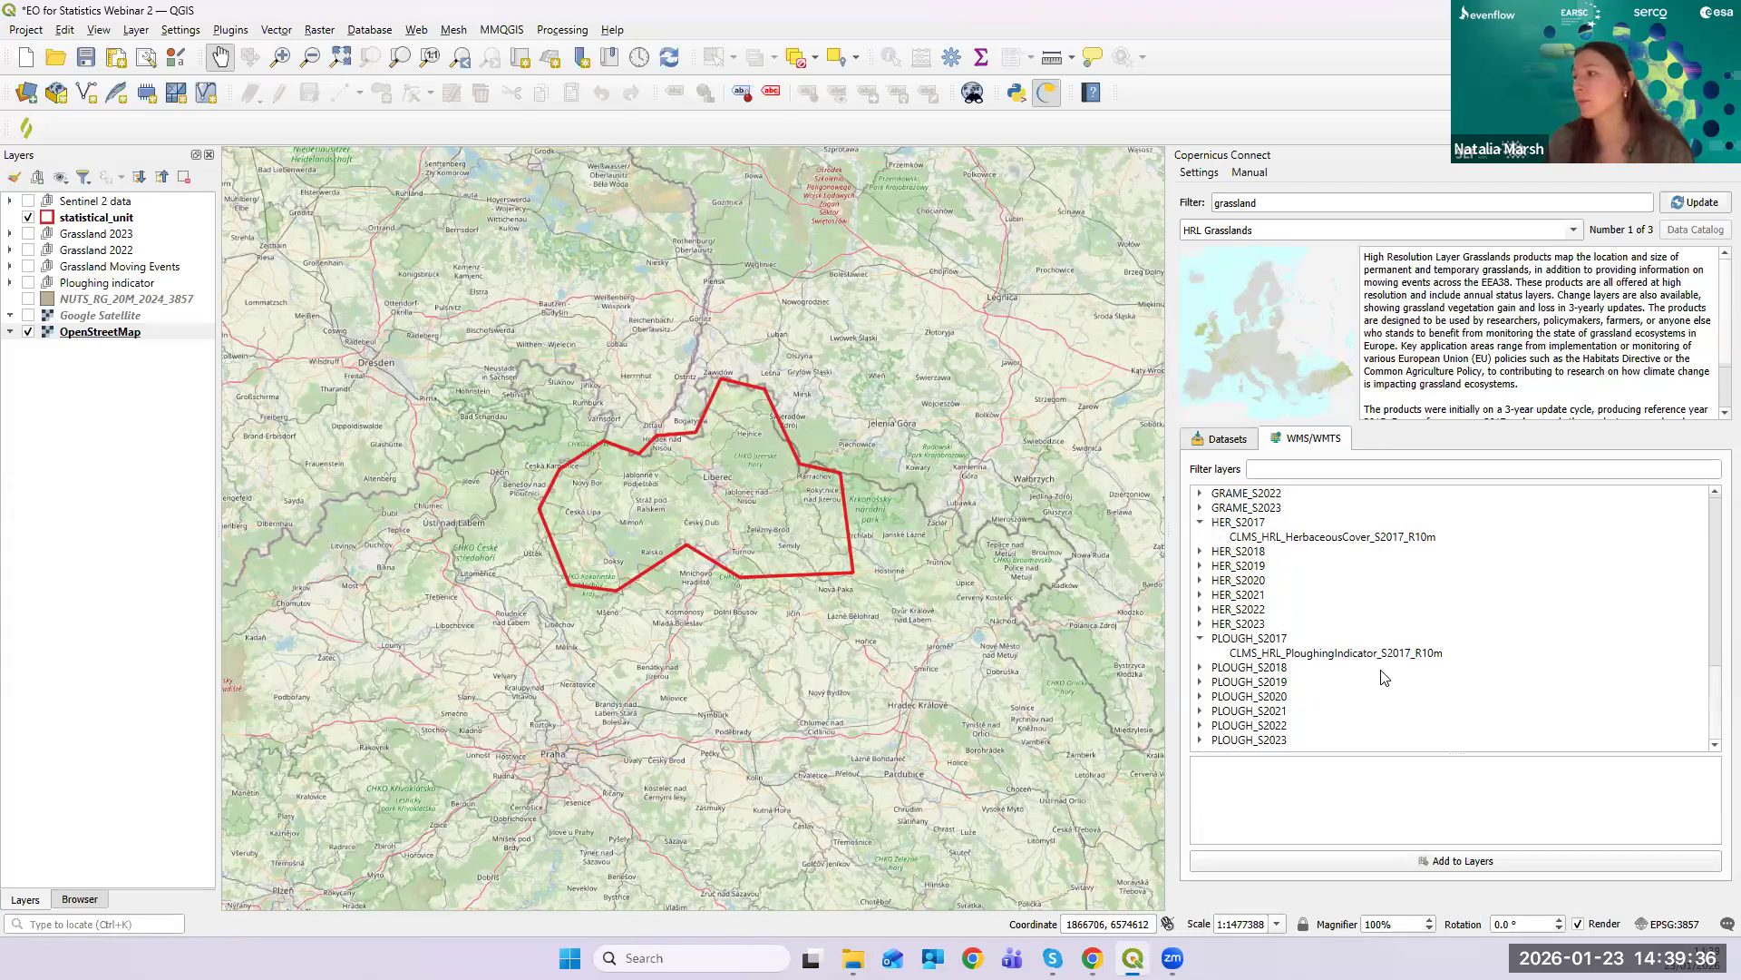
click(1201, 639)
click(1200, 536)
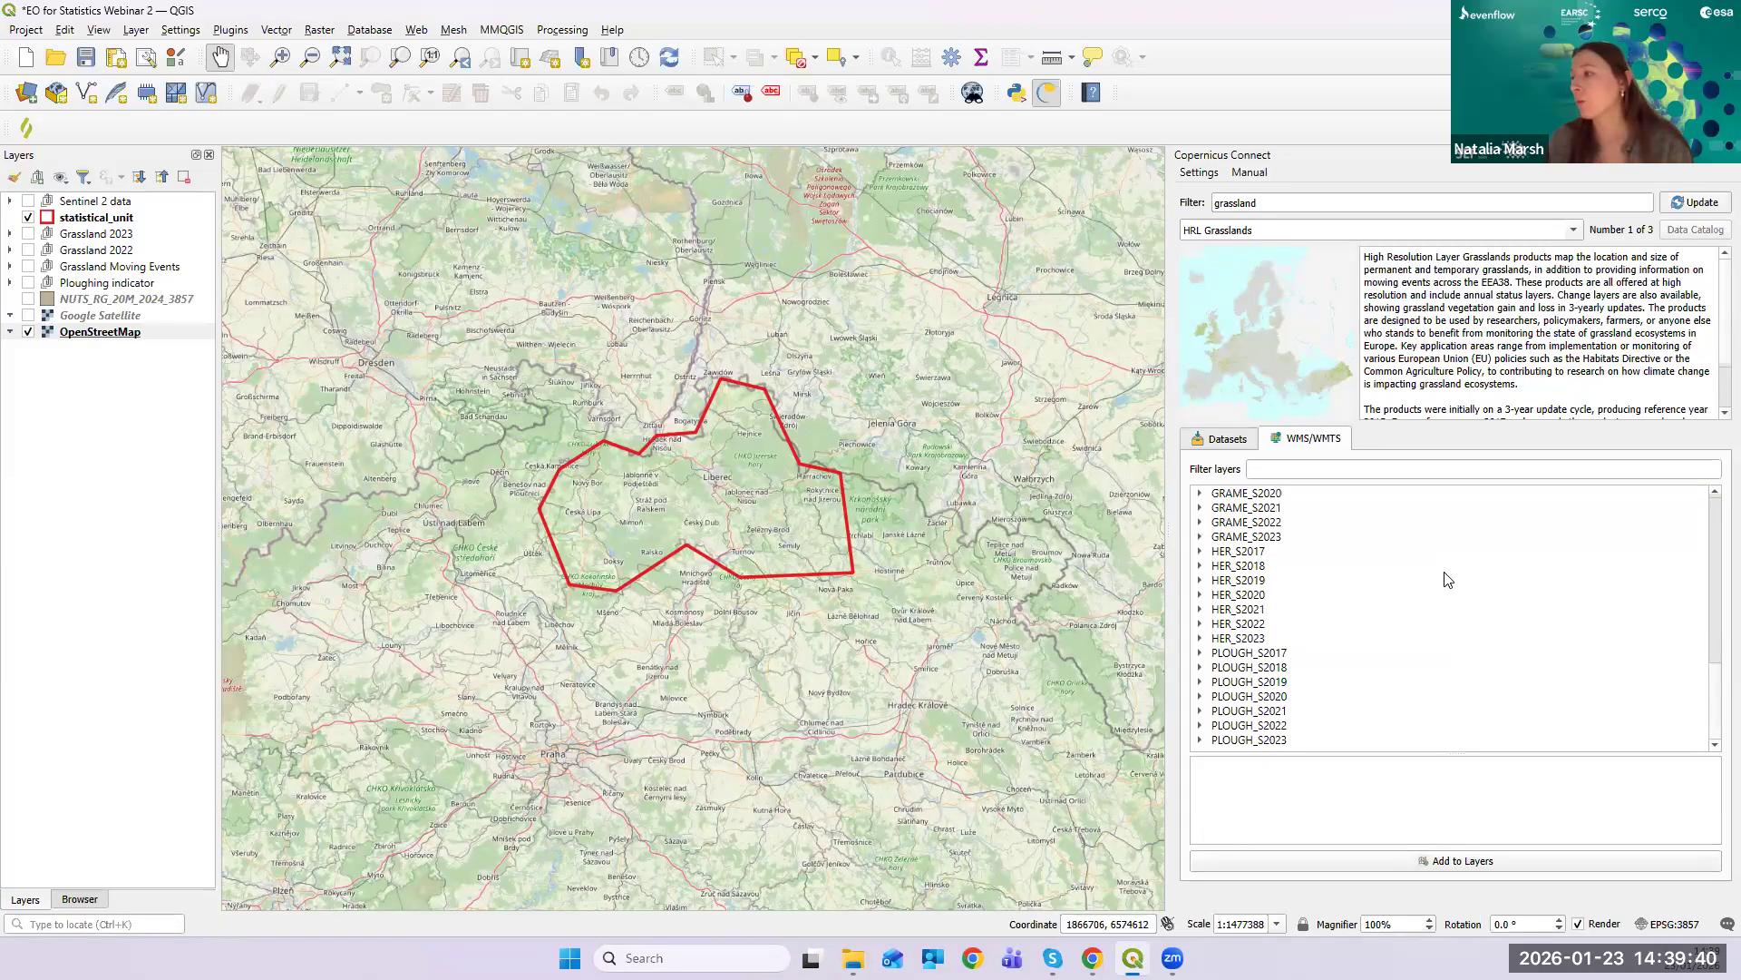
scroll(1451, 580, up, 8)
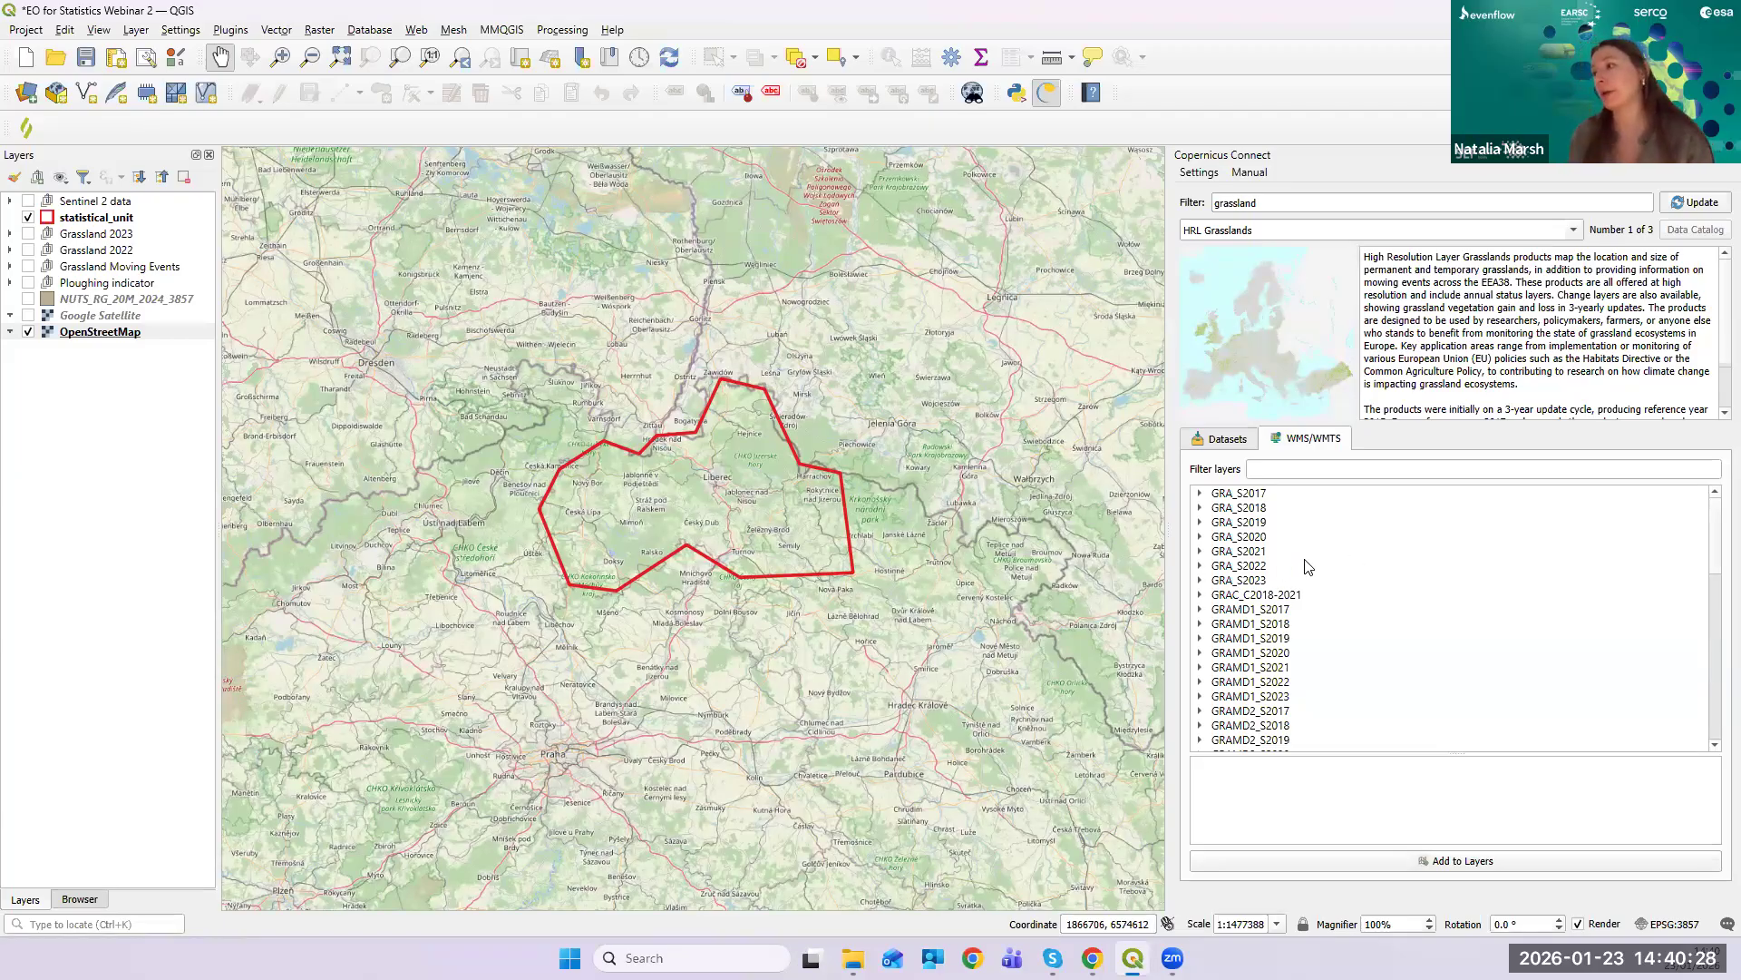
- Switch HRL Grasslands to the Datasets tab for querying downloadable data
click(1223, 441)
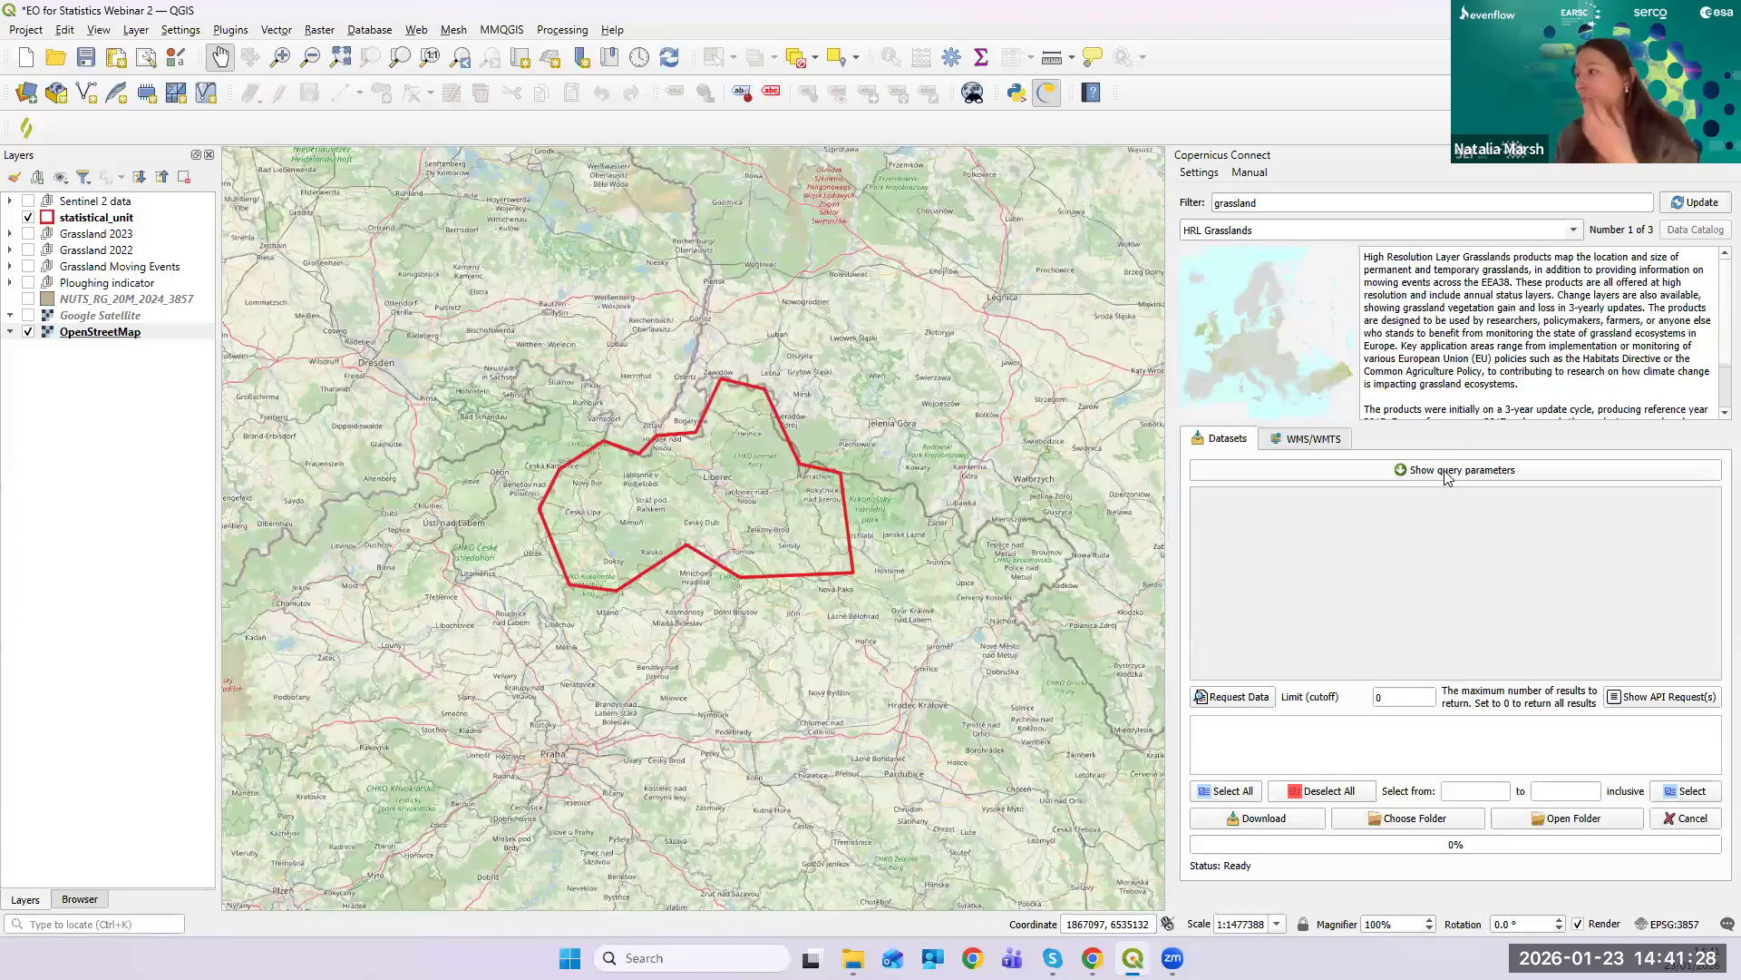
- Set the query bounding box to the statistical_unit layer's extent
click(1431, 478)
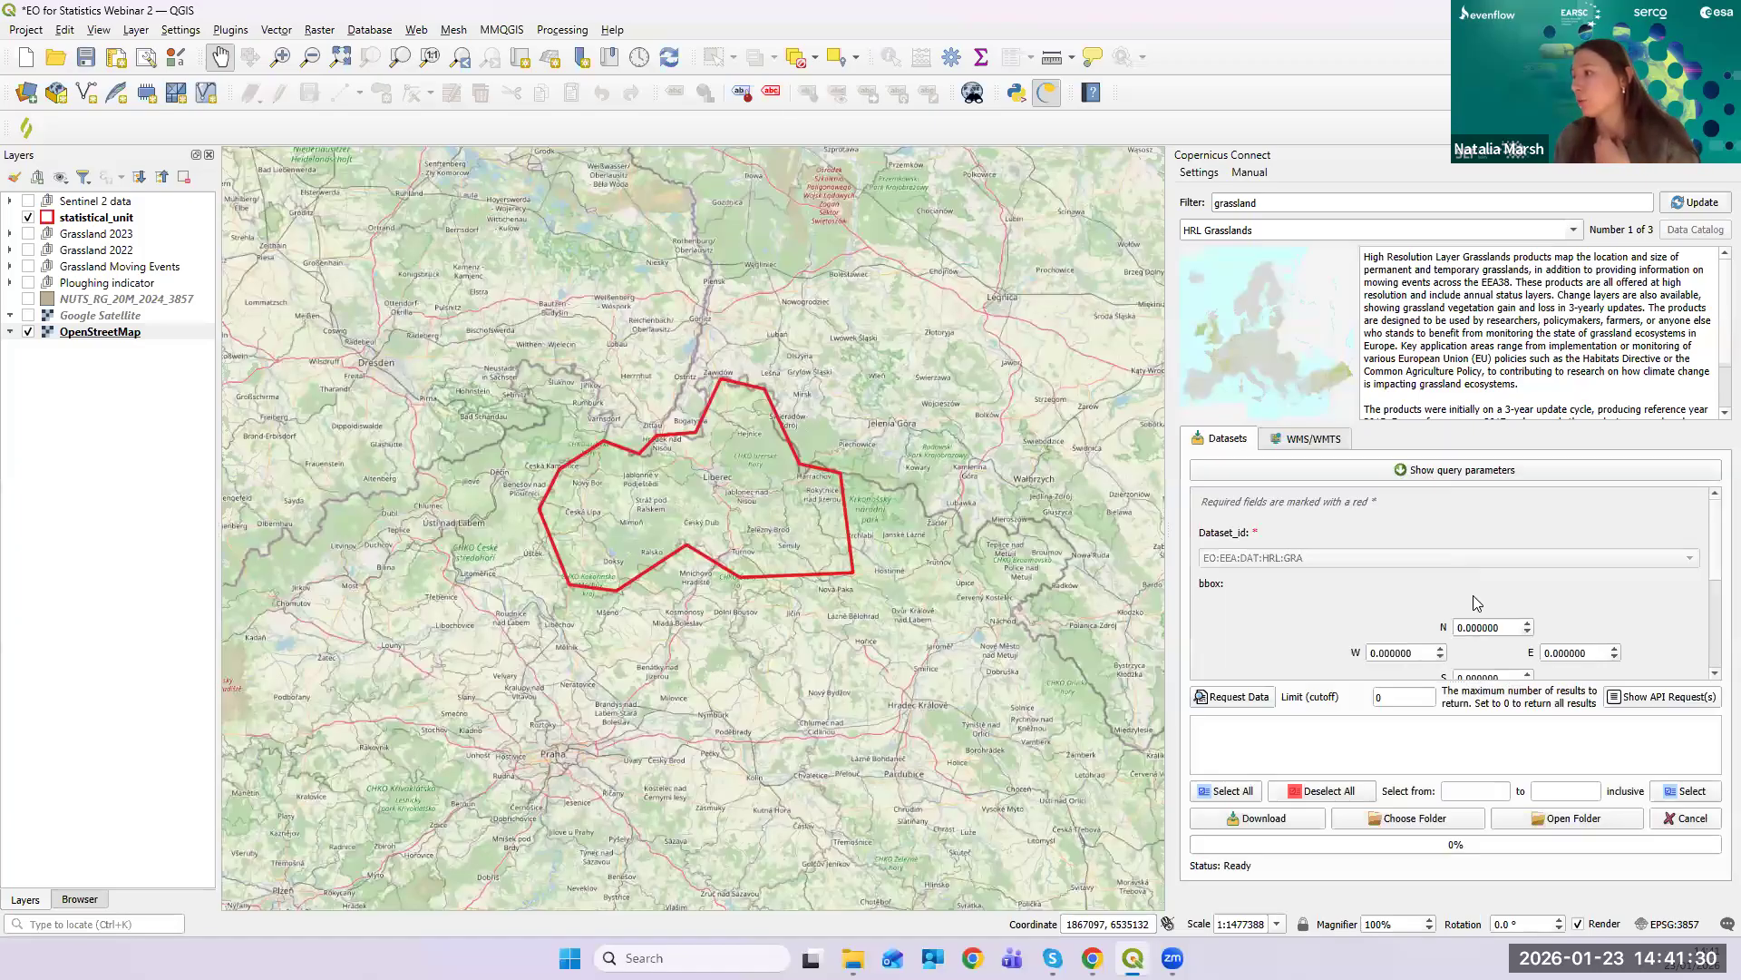
scroll(1715, 557, down, 1)
scroll(1717, 560, down, 5)
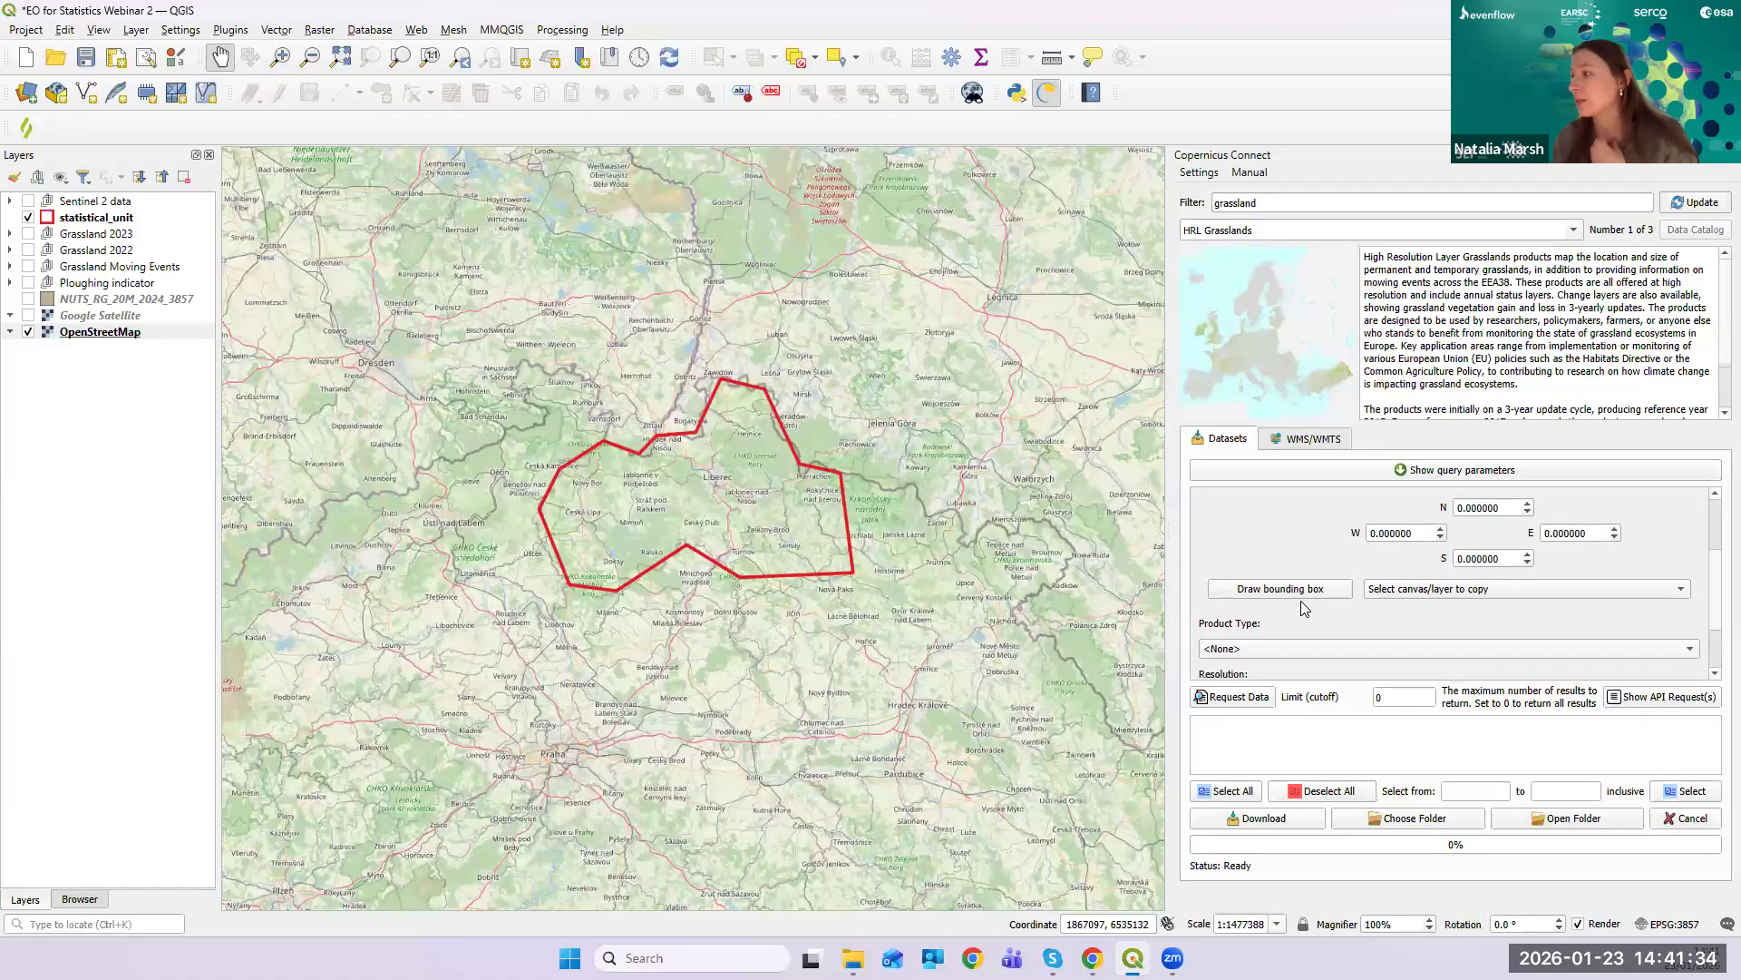
click(1421, 592)
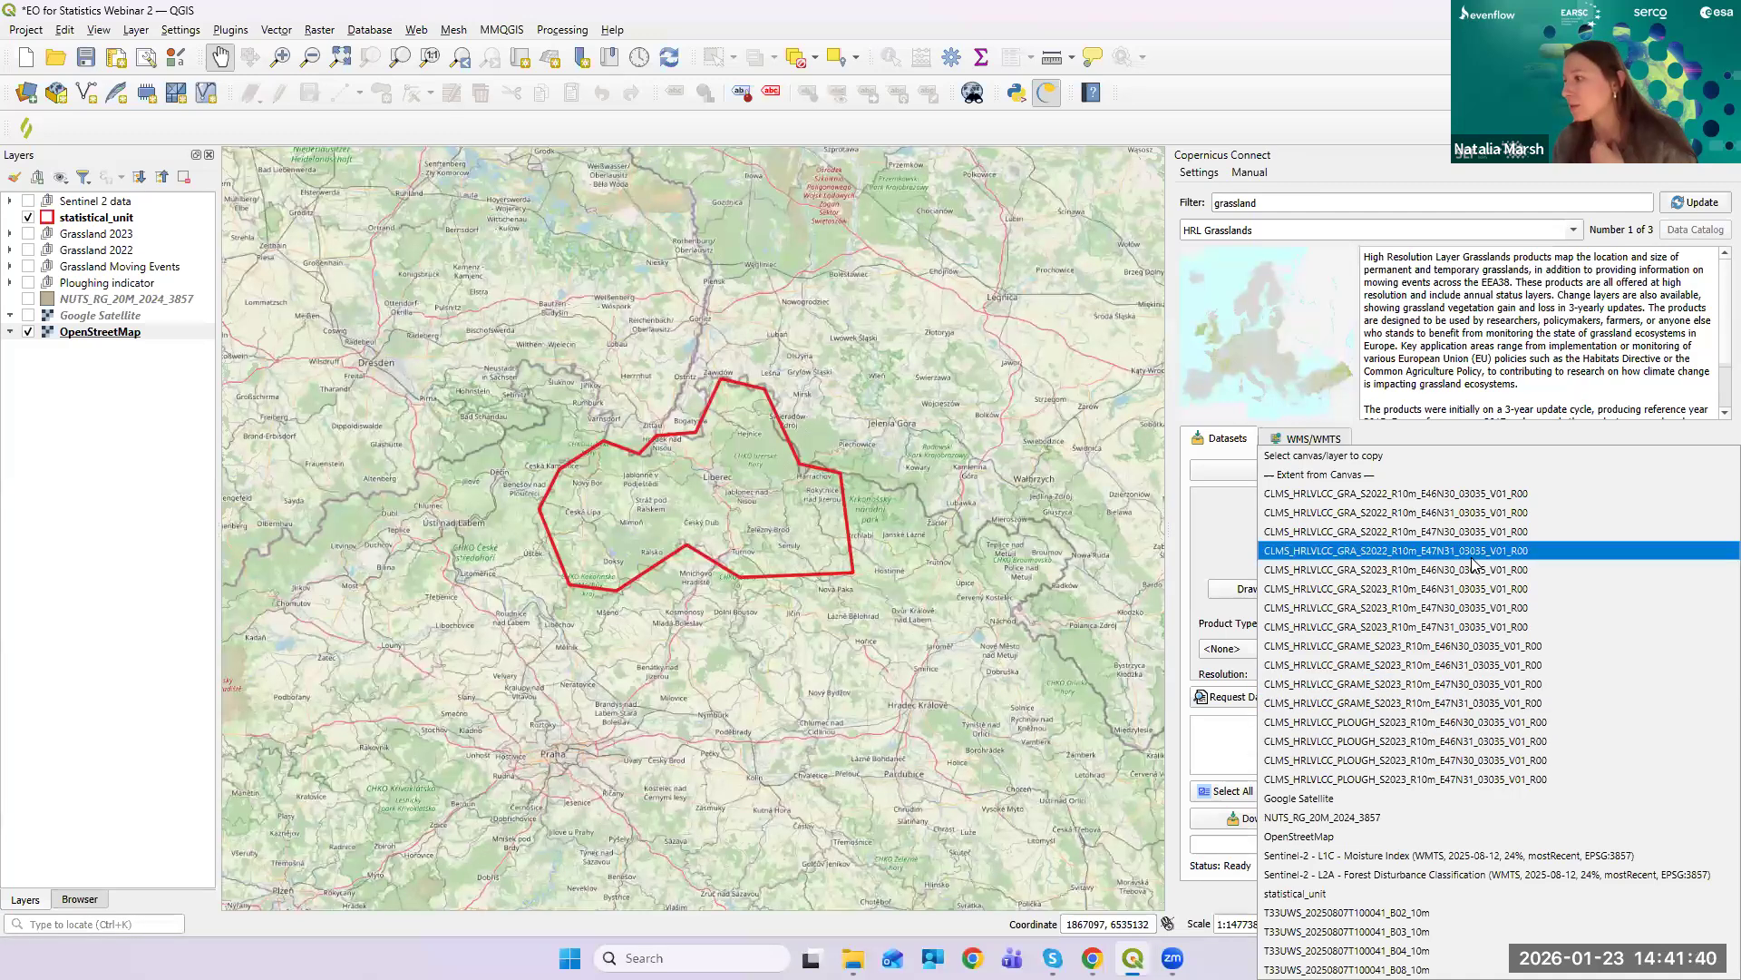
click(1440, 893)
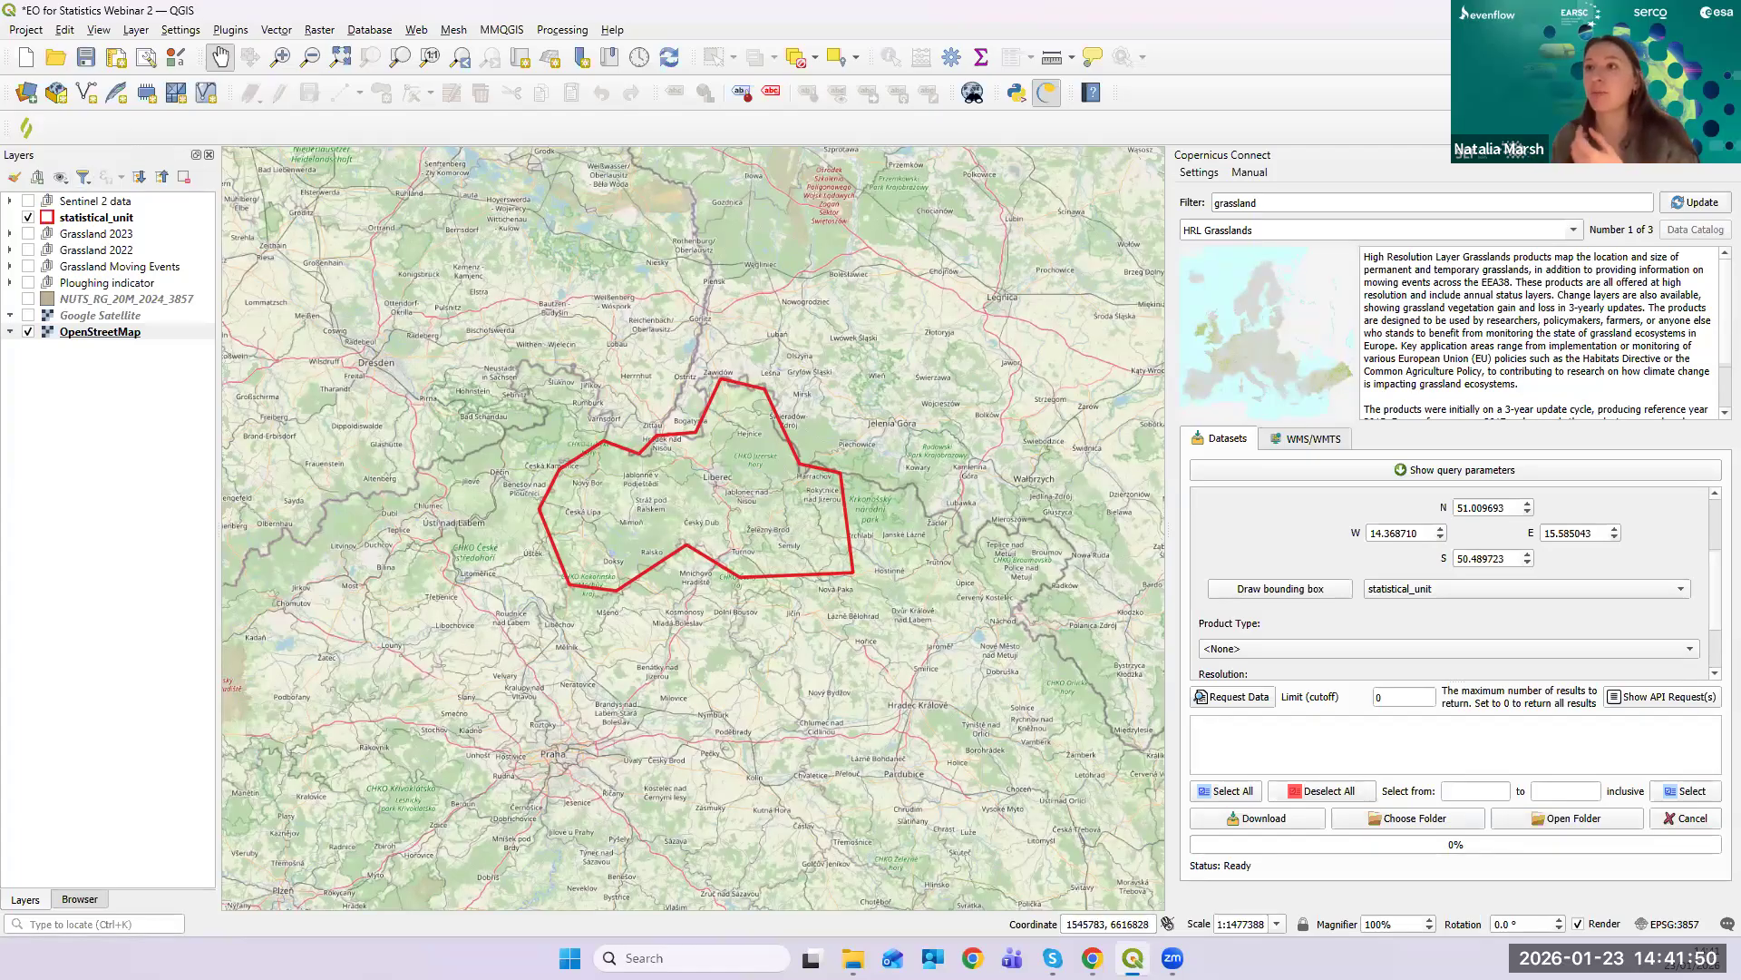
click(178, 221)
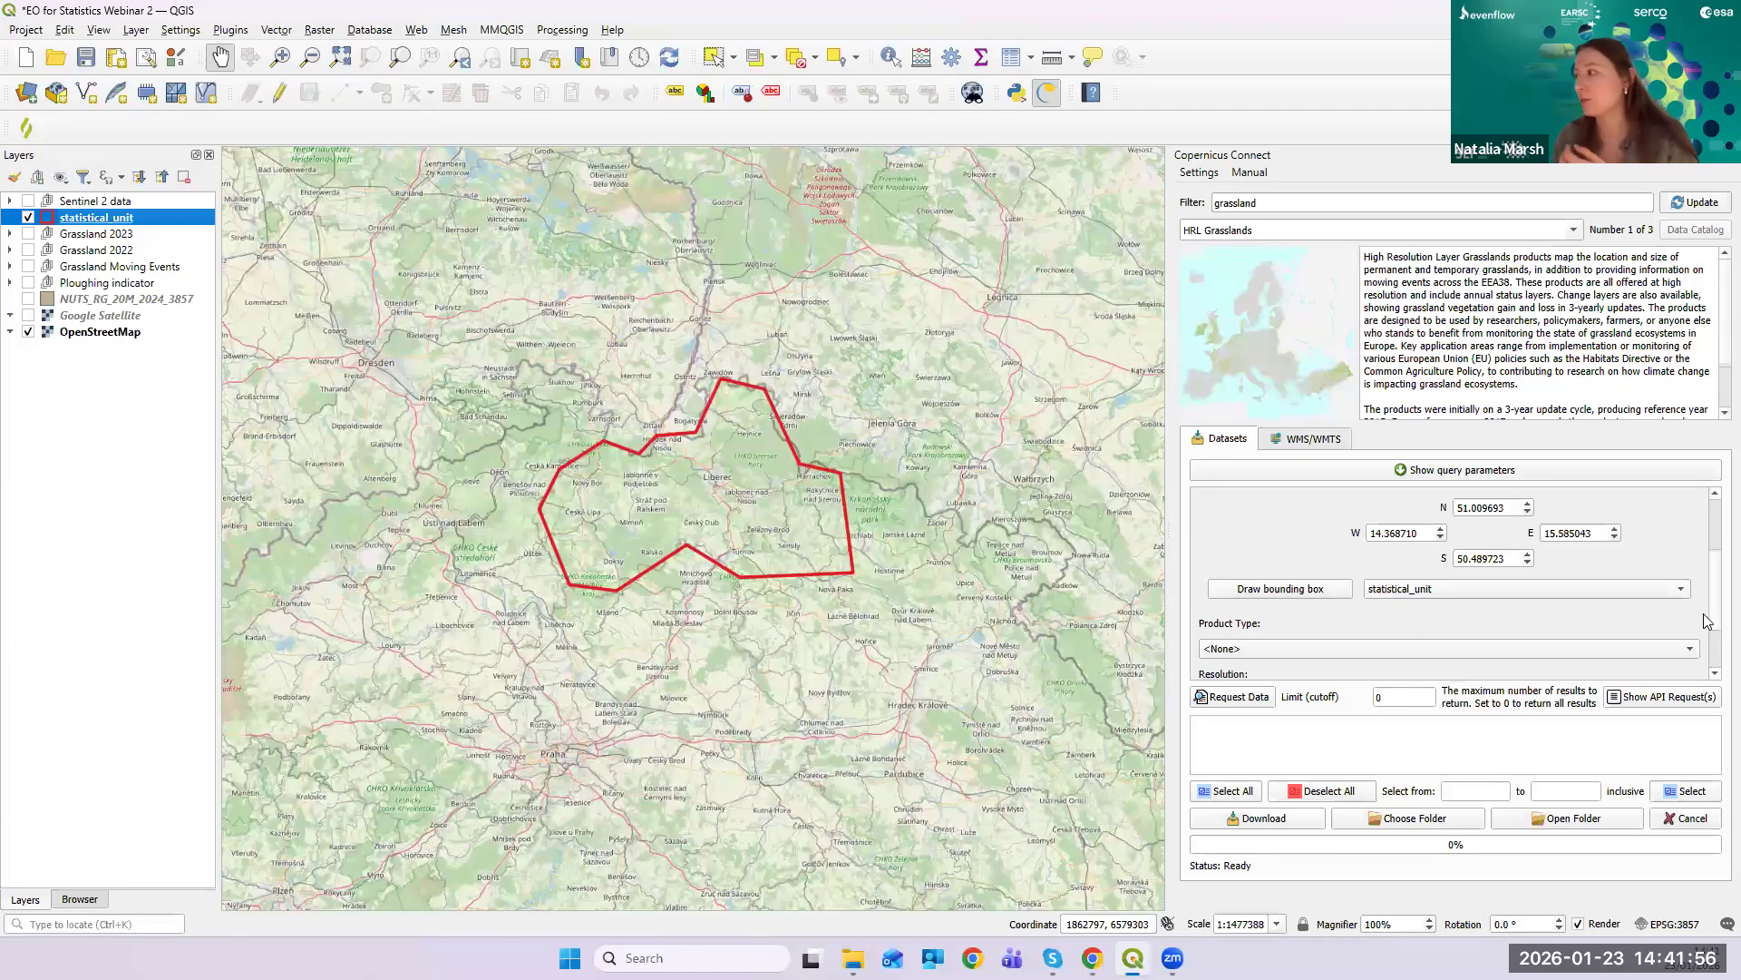
scroll(1714, 585, down, 2)
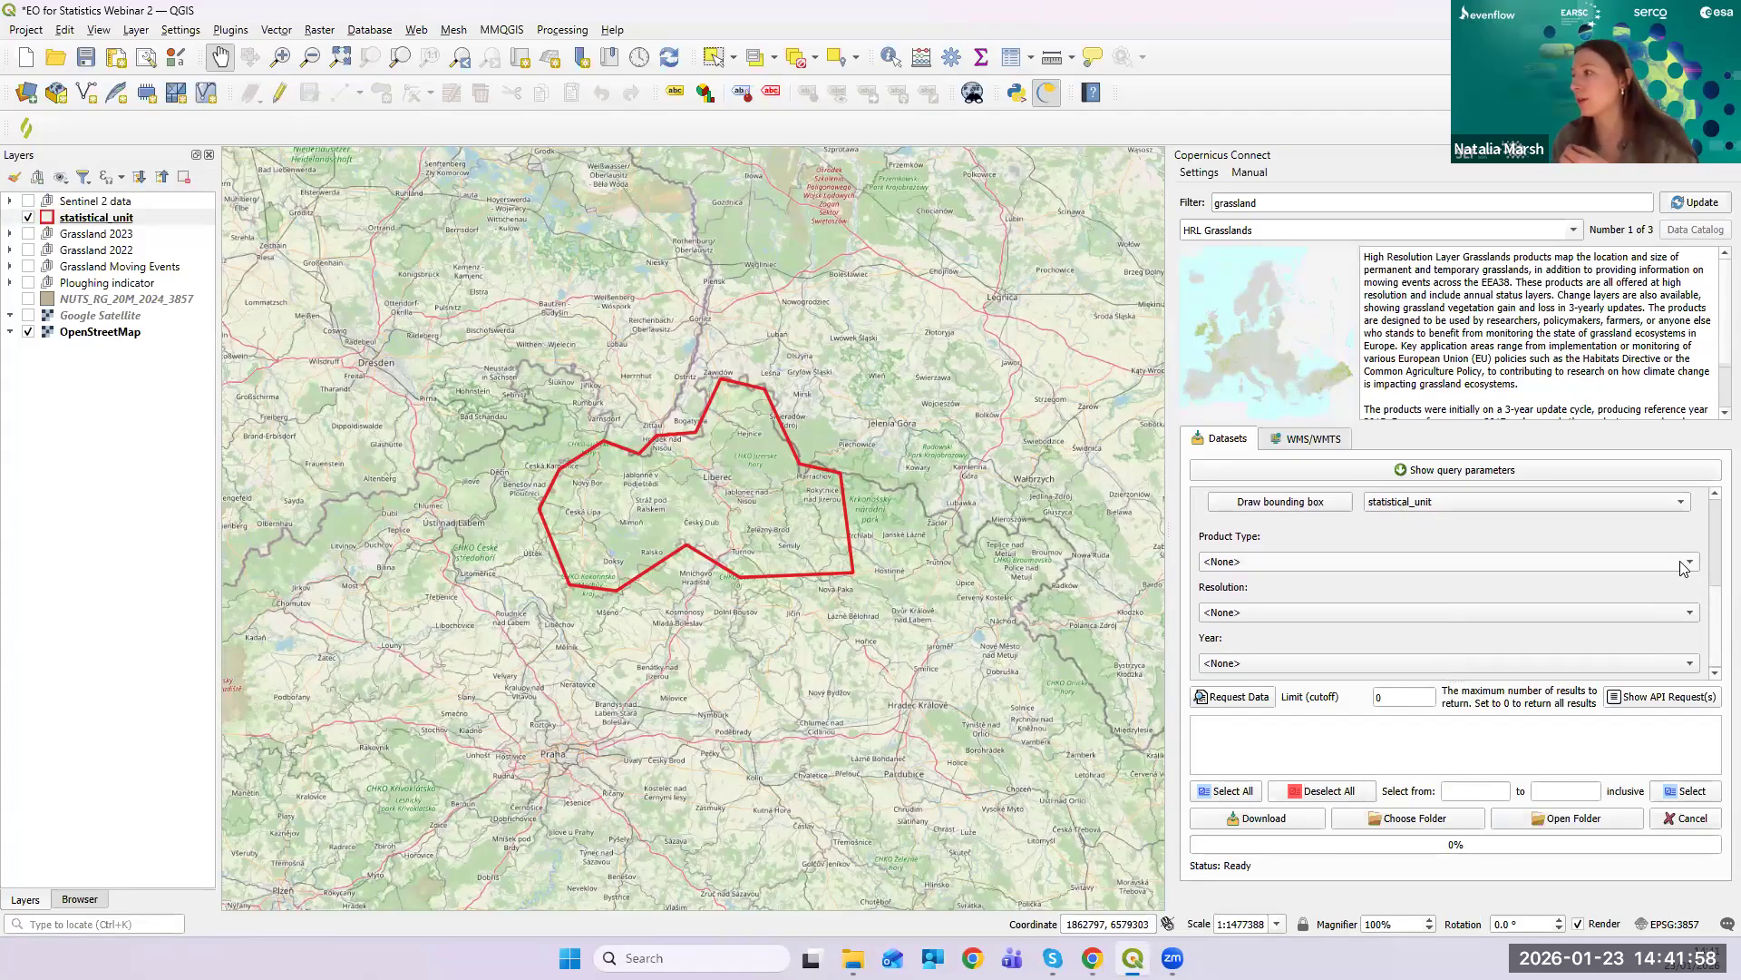
- Choose product type Grassland, resolution 10m and year 2023
click(1684, 566)
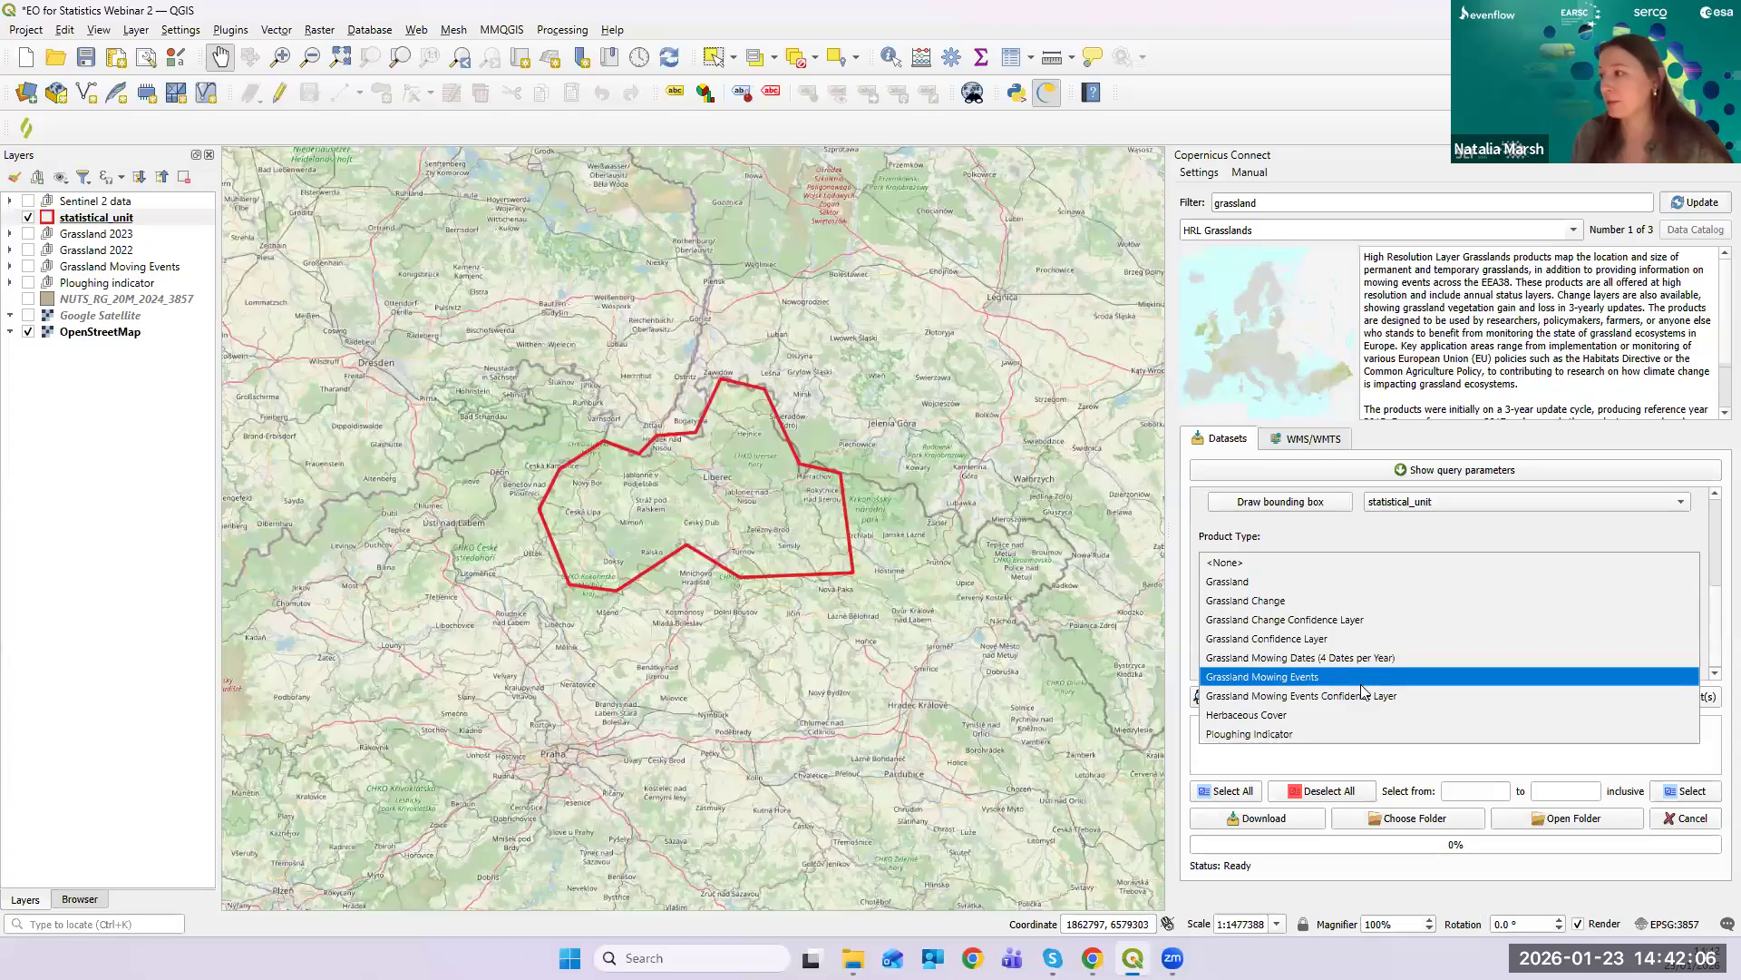
click(1440, 592)
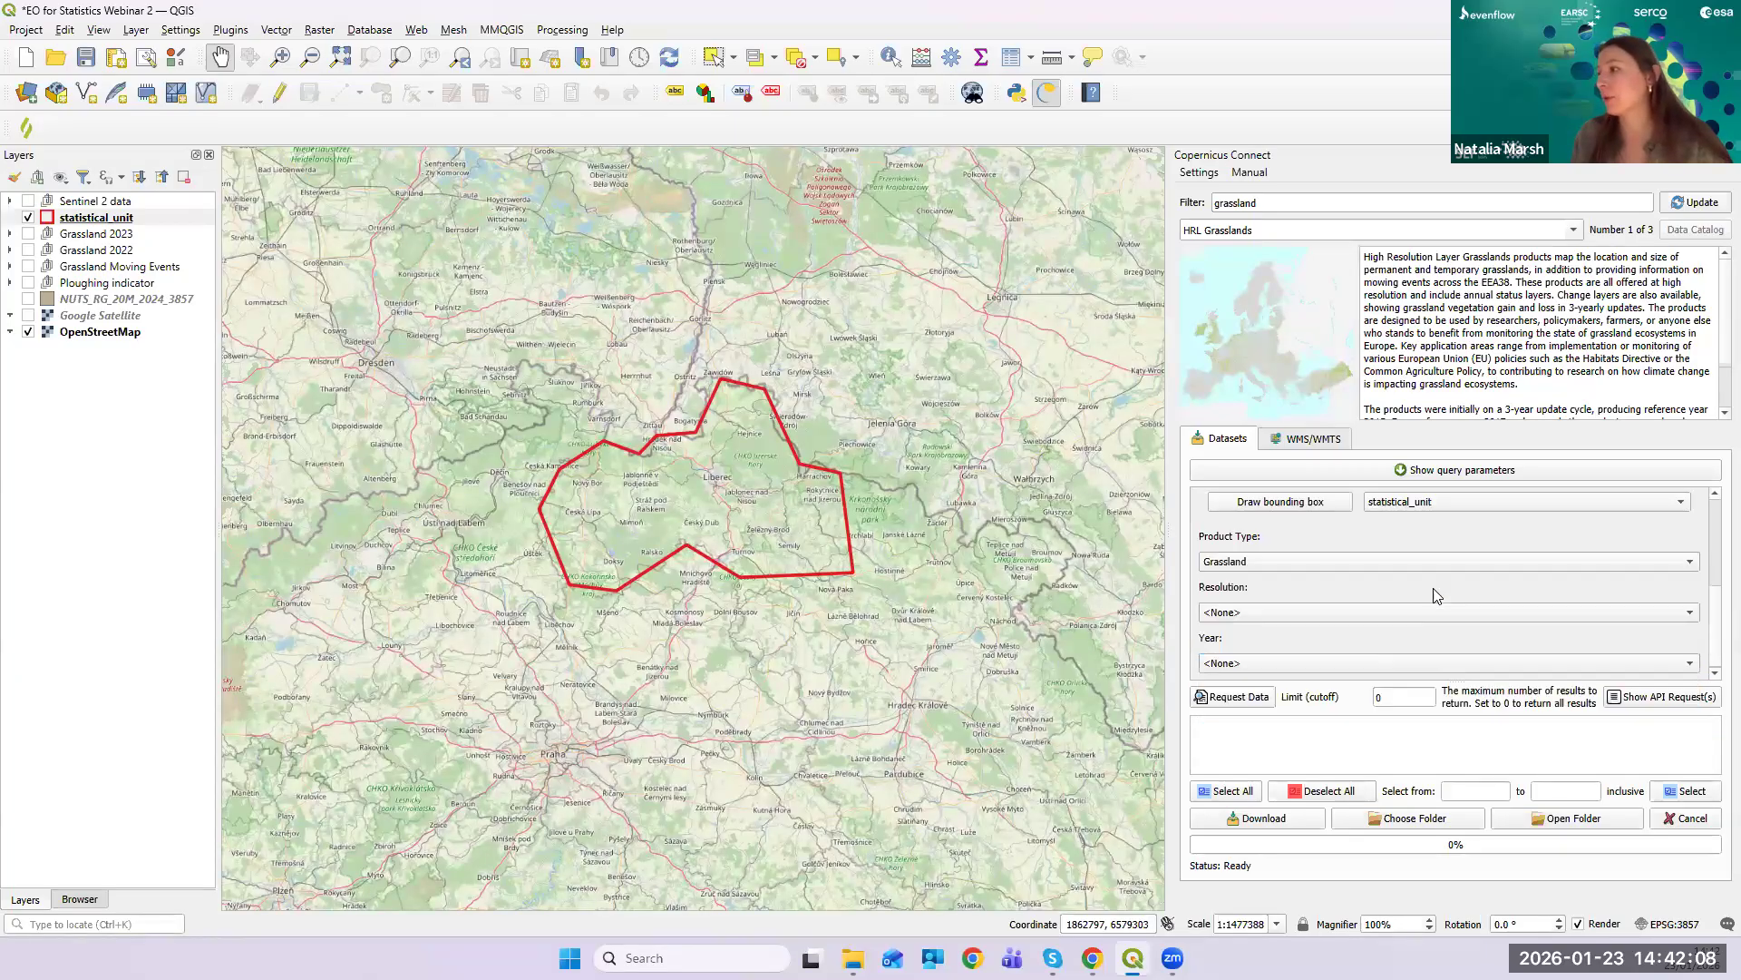
click(1358, 611)
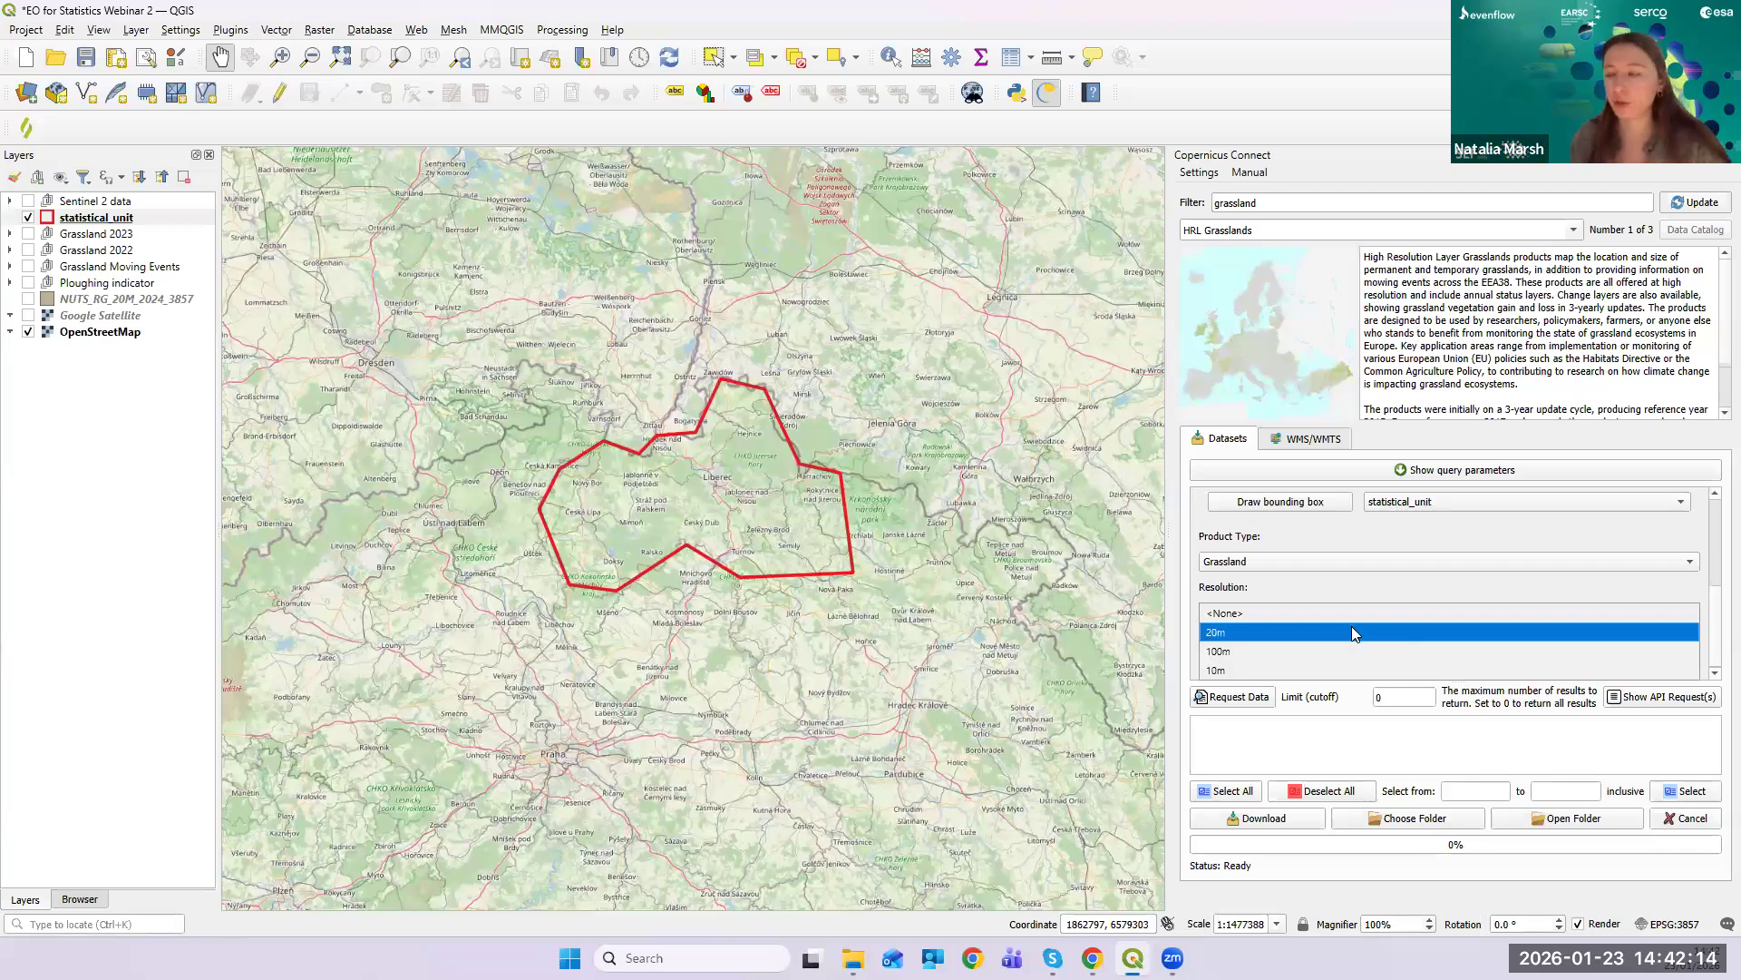
click(1323, 672)
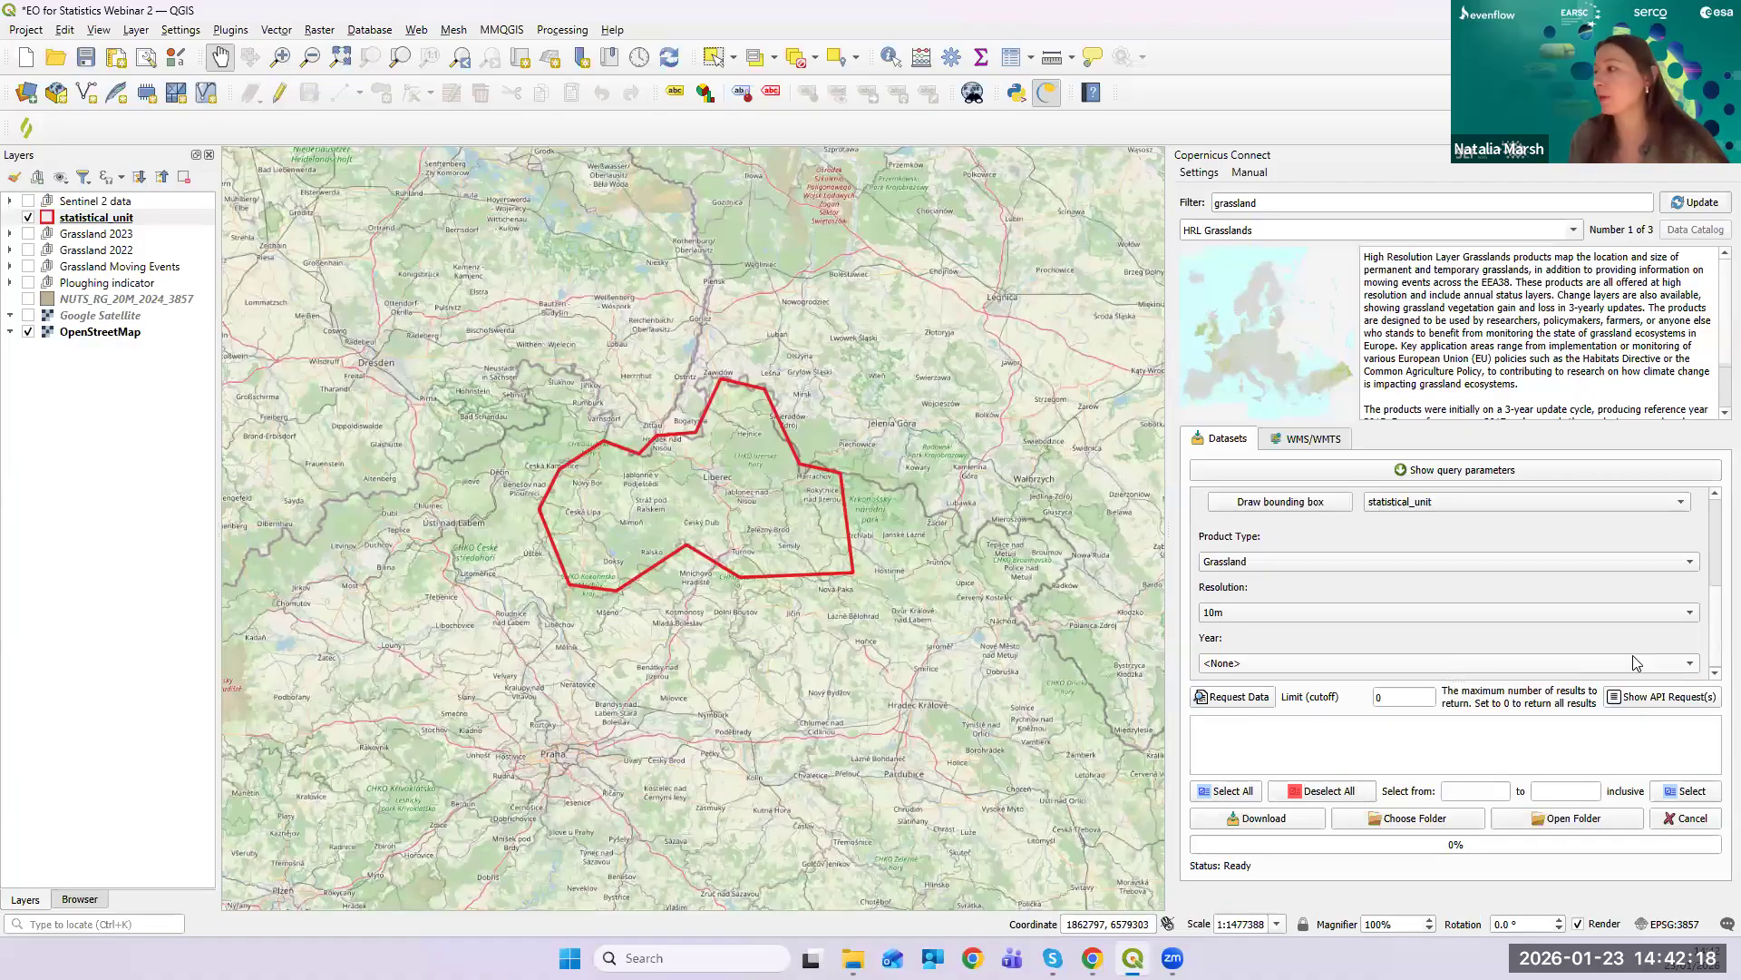
click(1665, 665)
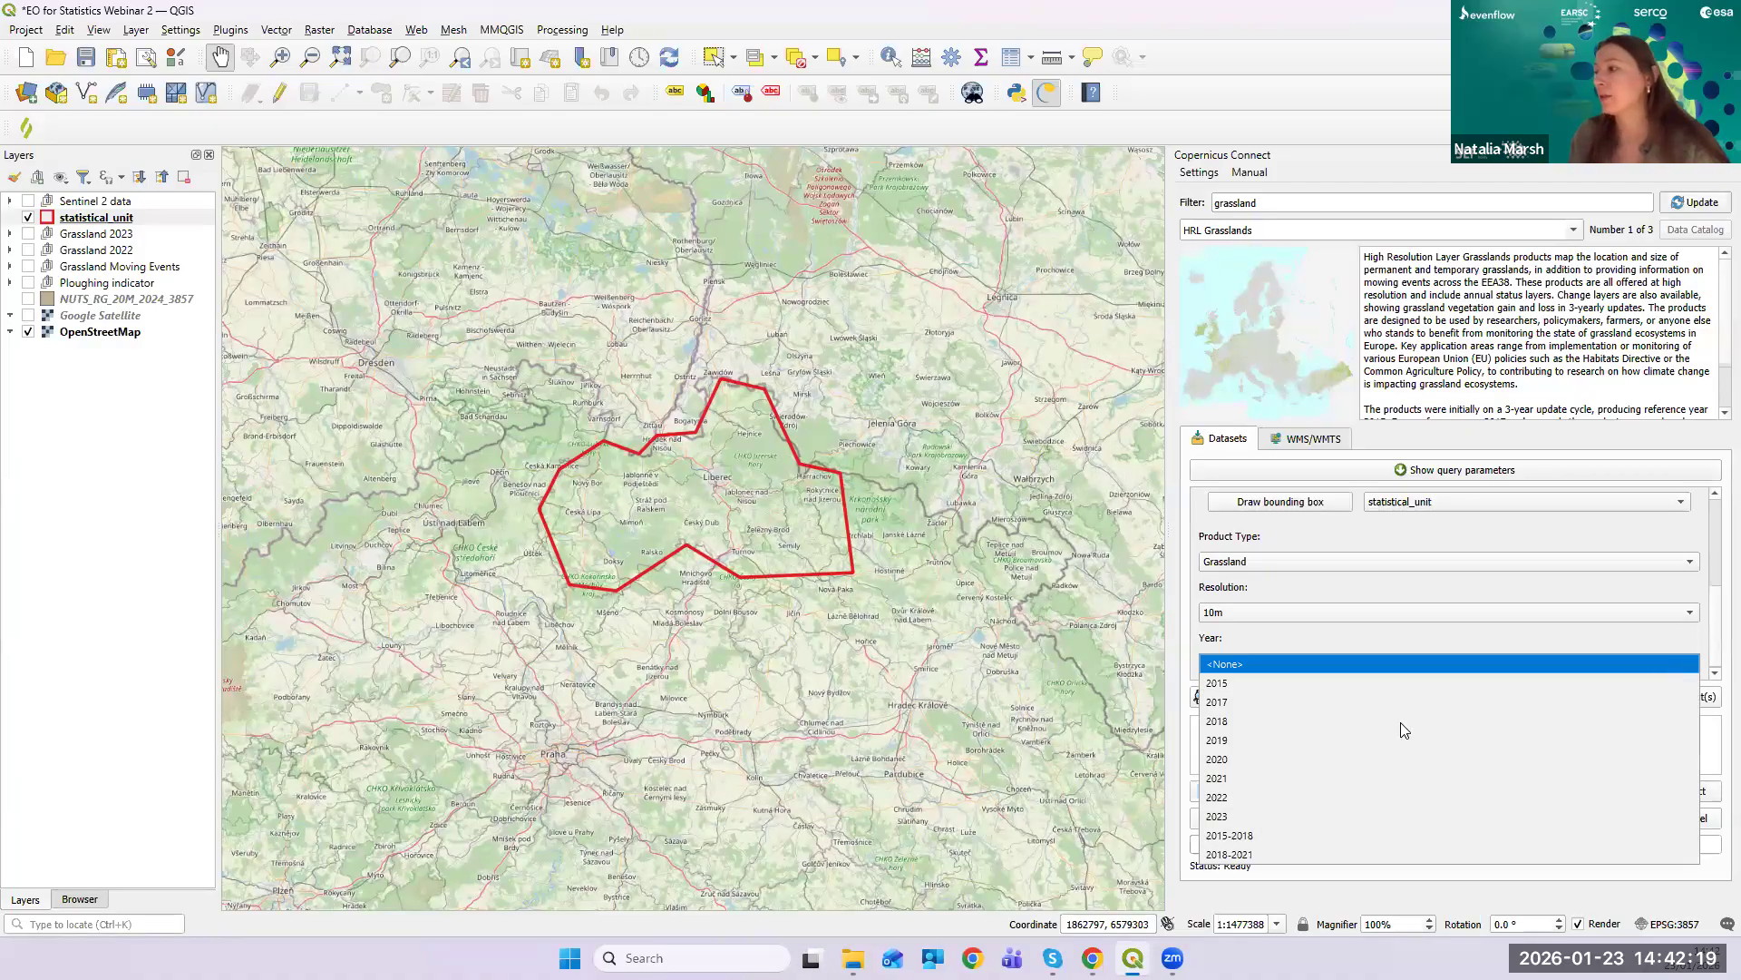
click(1307, 813)
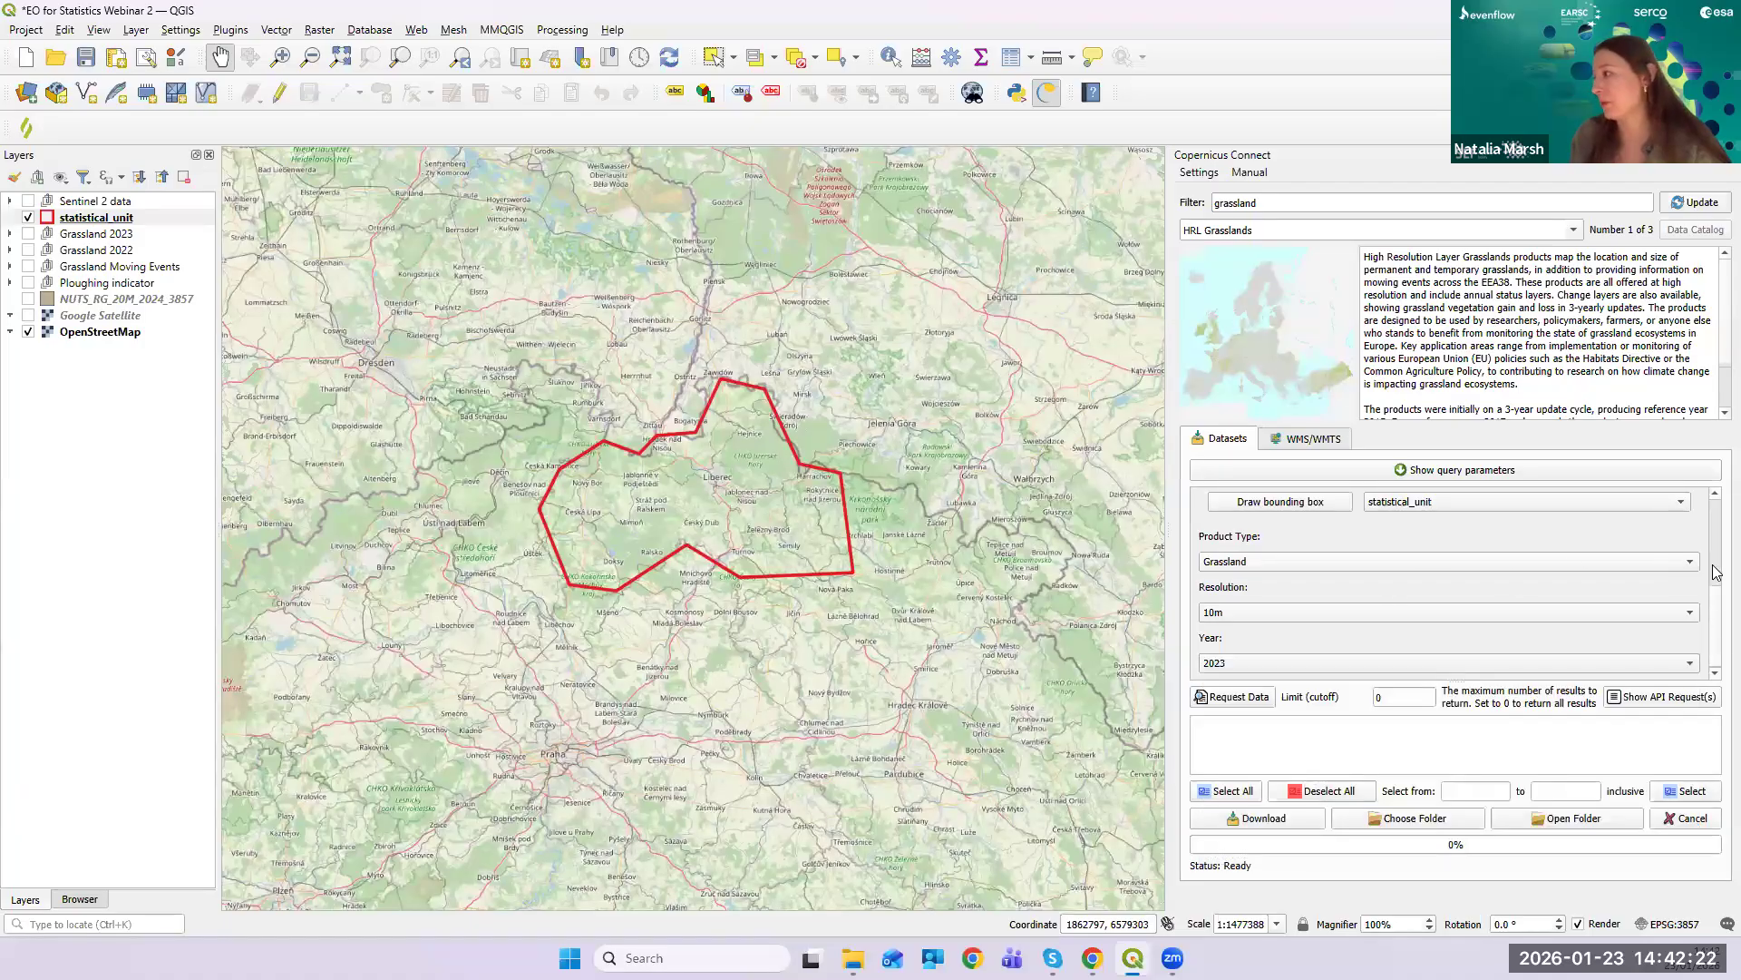
drag(1717, 610, 1717, 637)
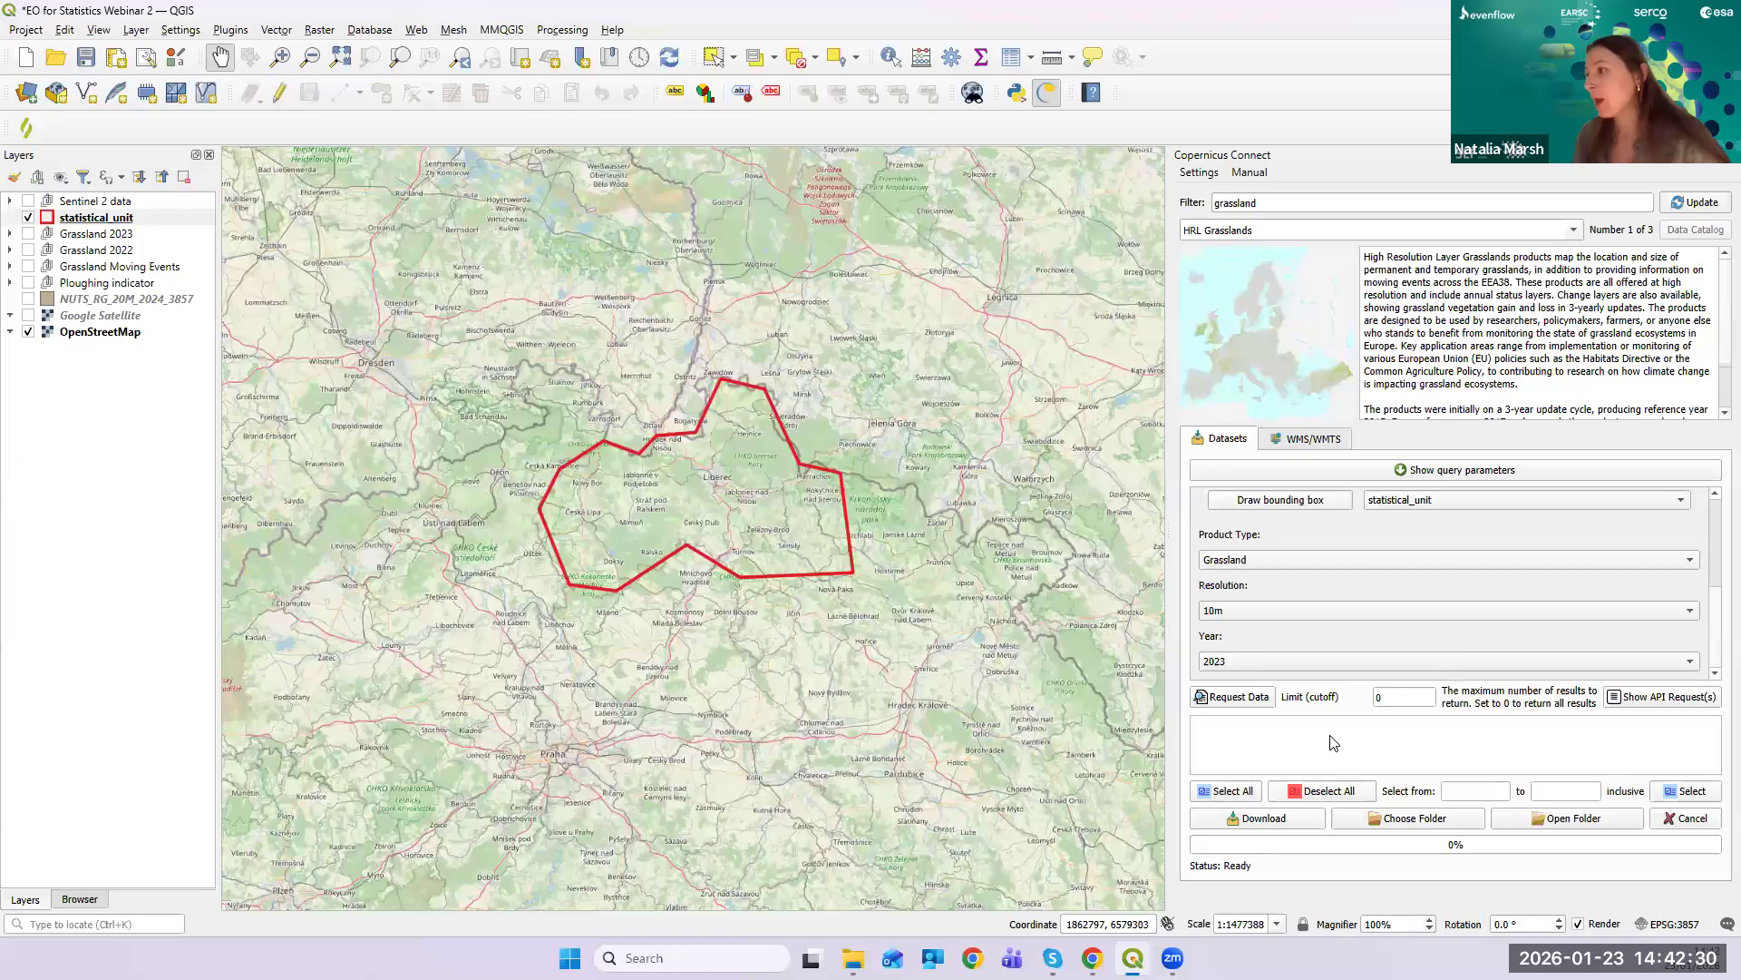
- Request the 2023 10m grassland data and acknowledge the four-tile search result
click(1230, 700)
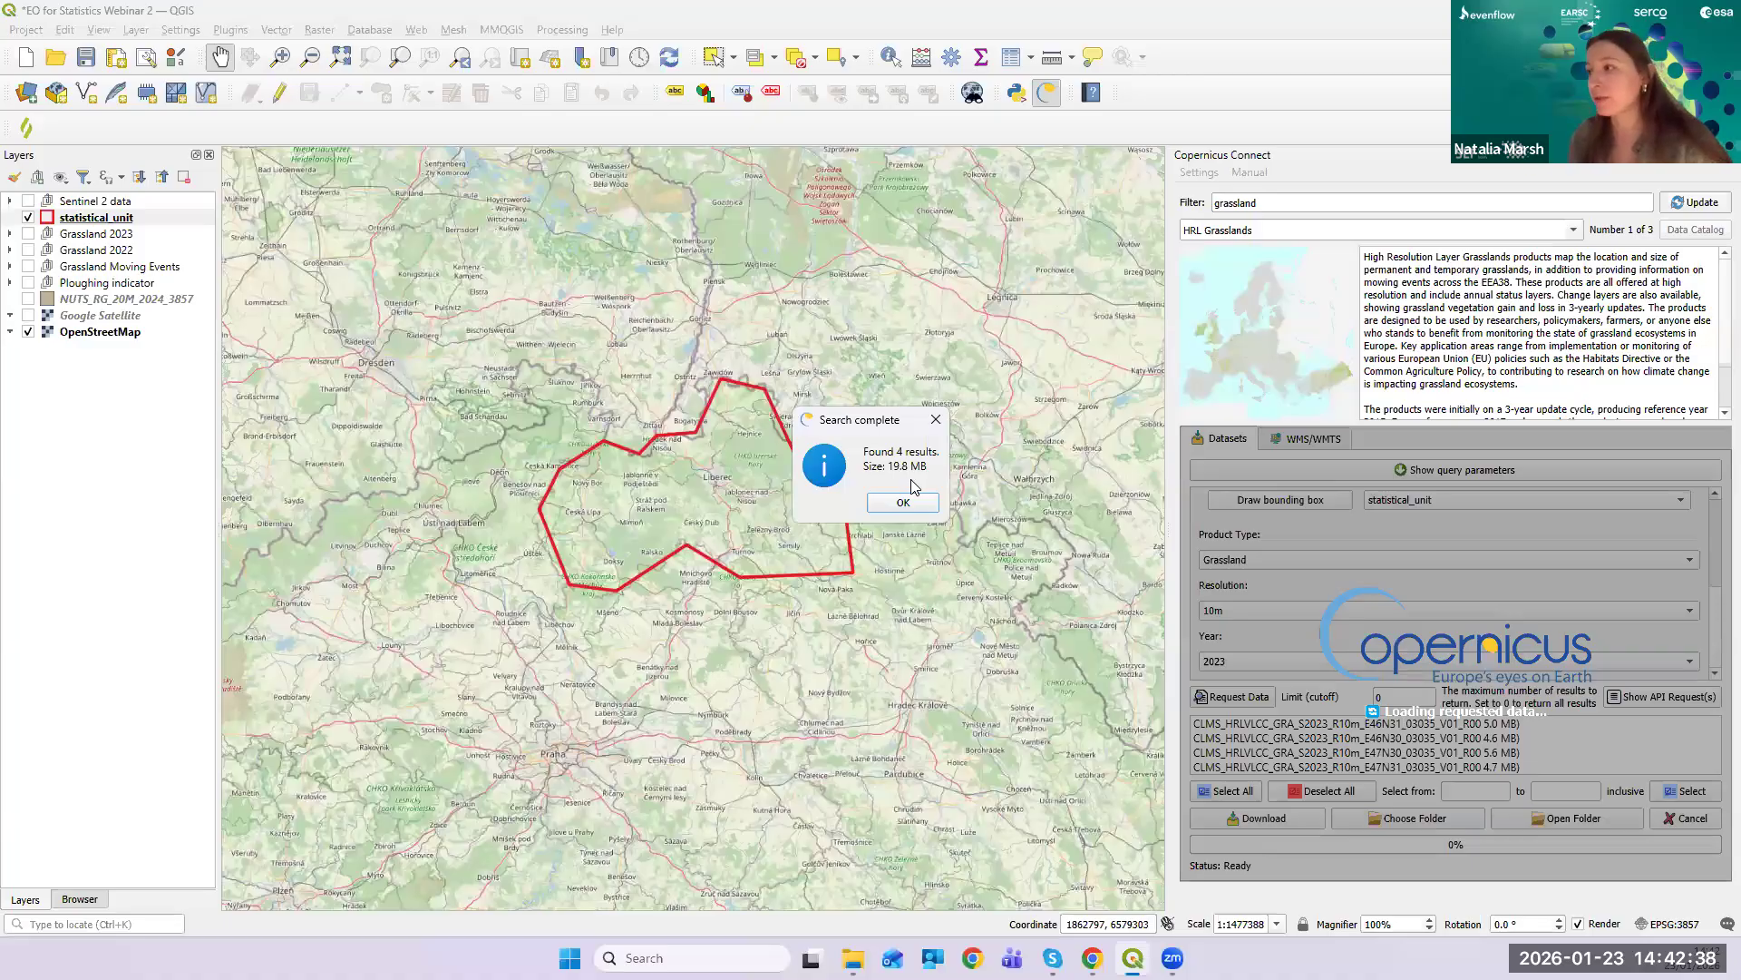
click(936, 419)
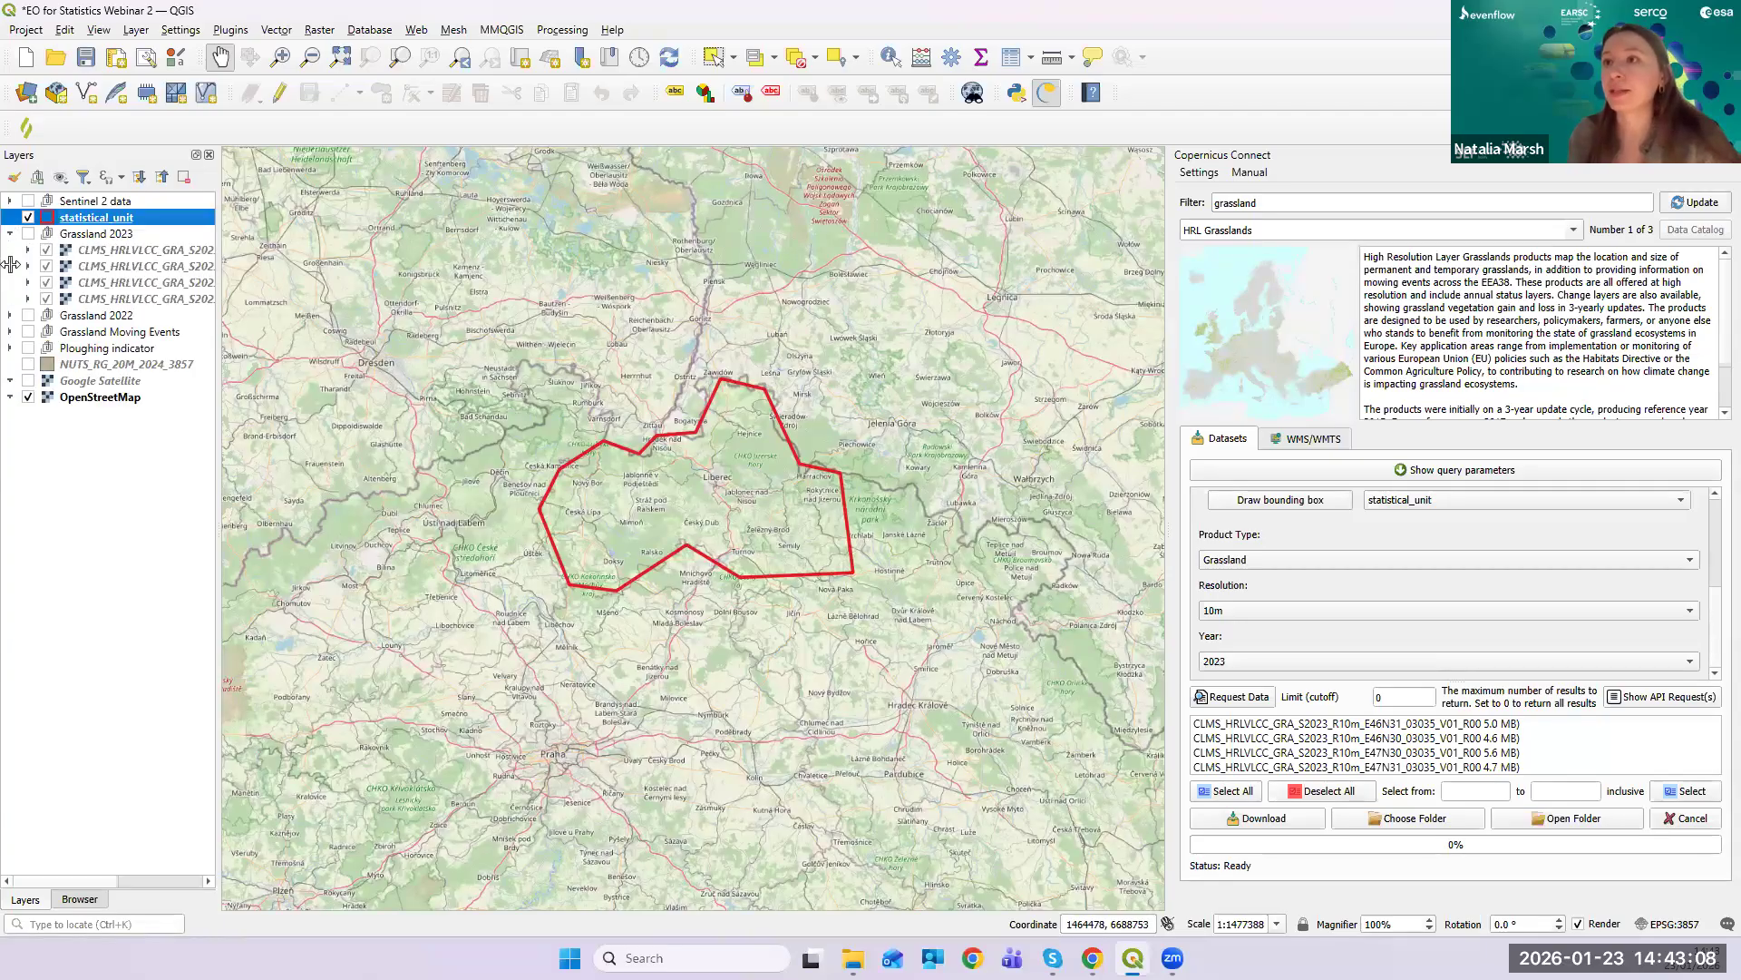
- Switch on the Grassland 2023 group and widen the Layers panel to show full tile names
click(28, 233)
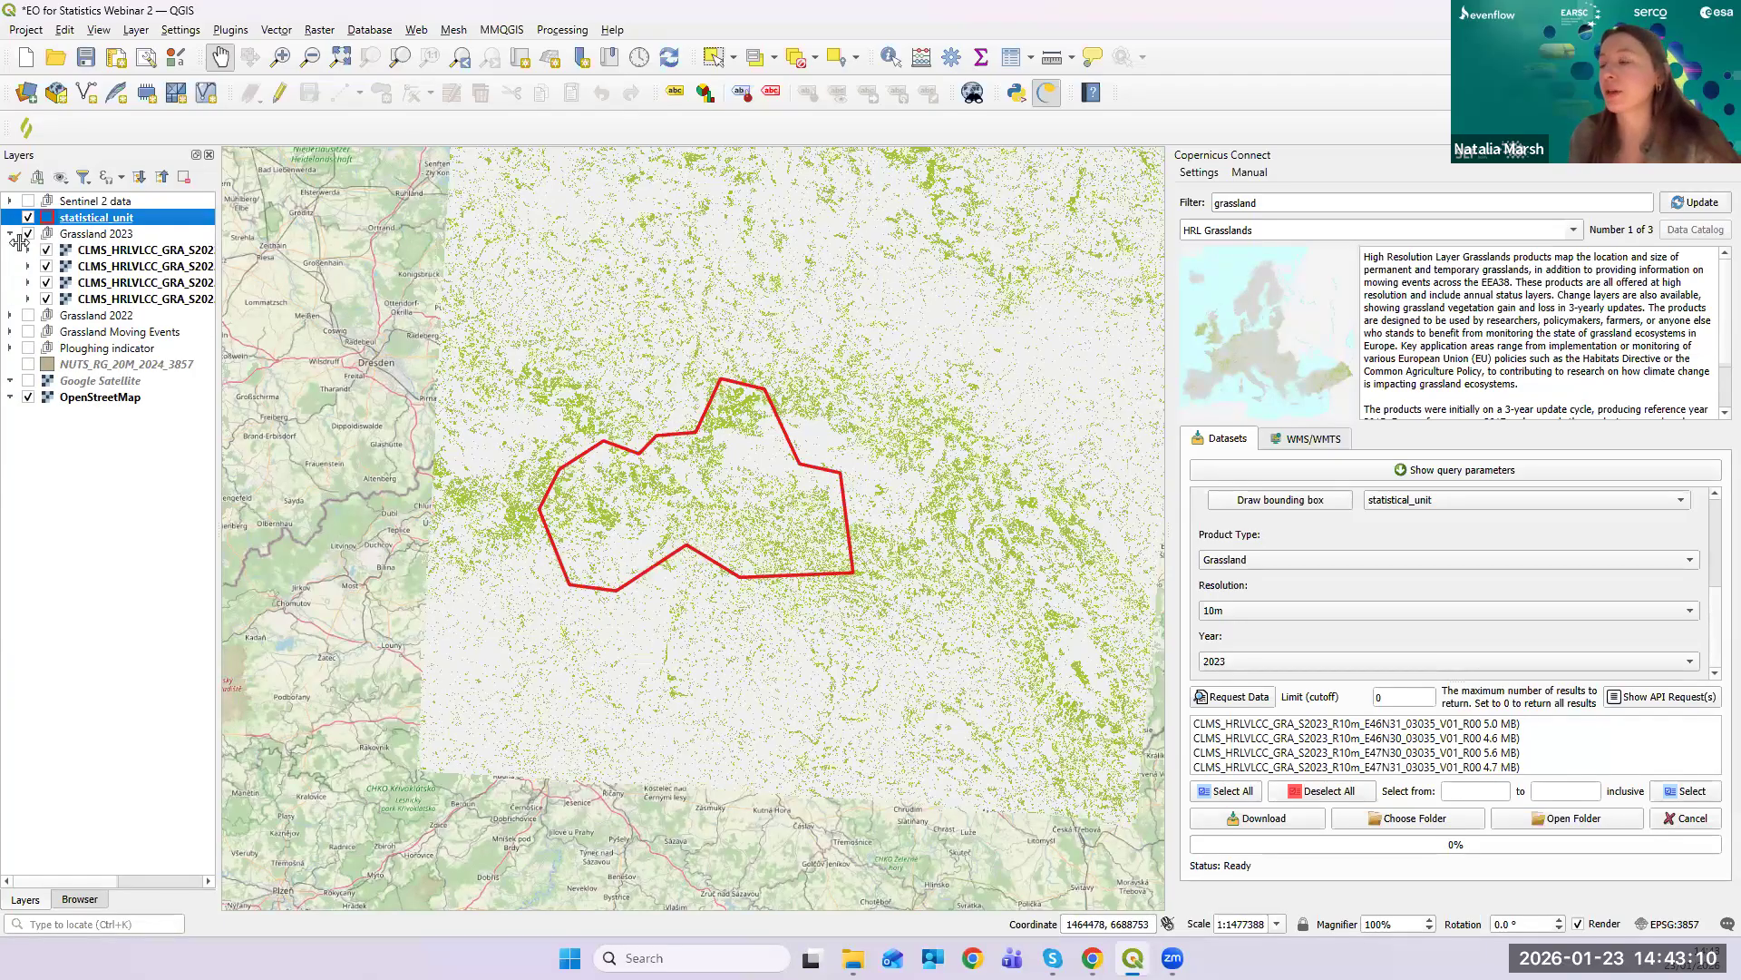
drag(576, 384, 664, 412)
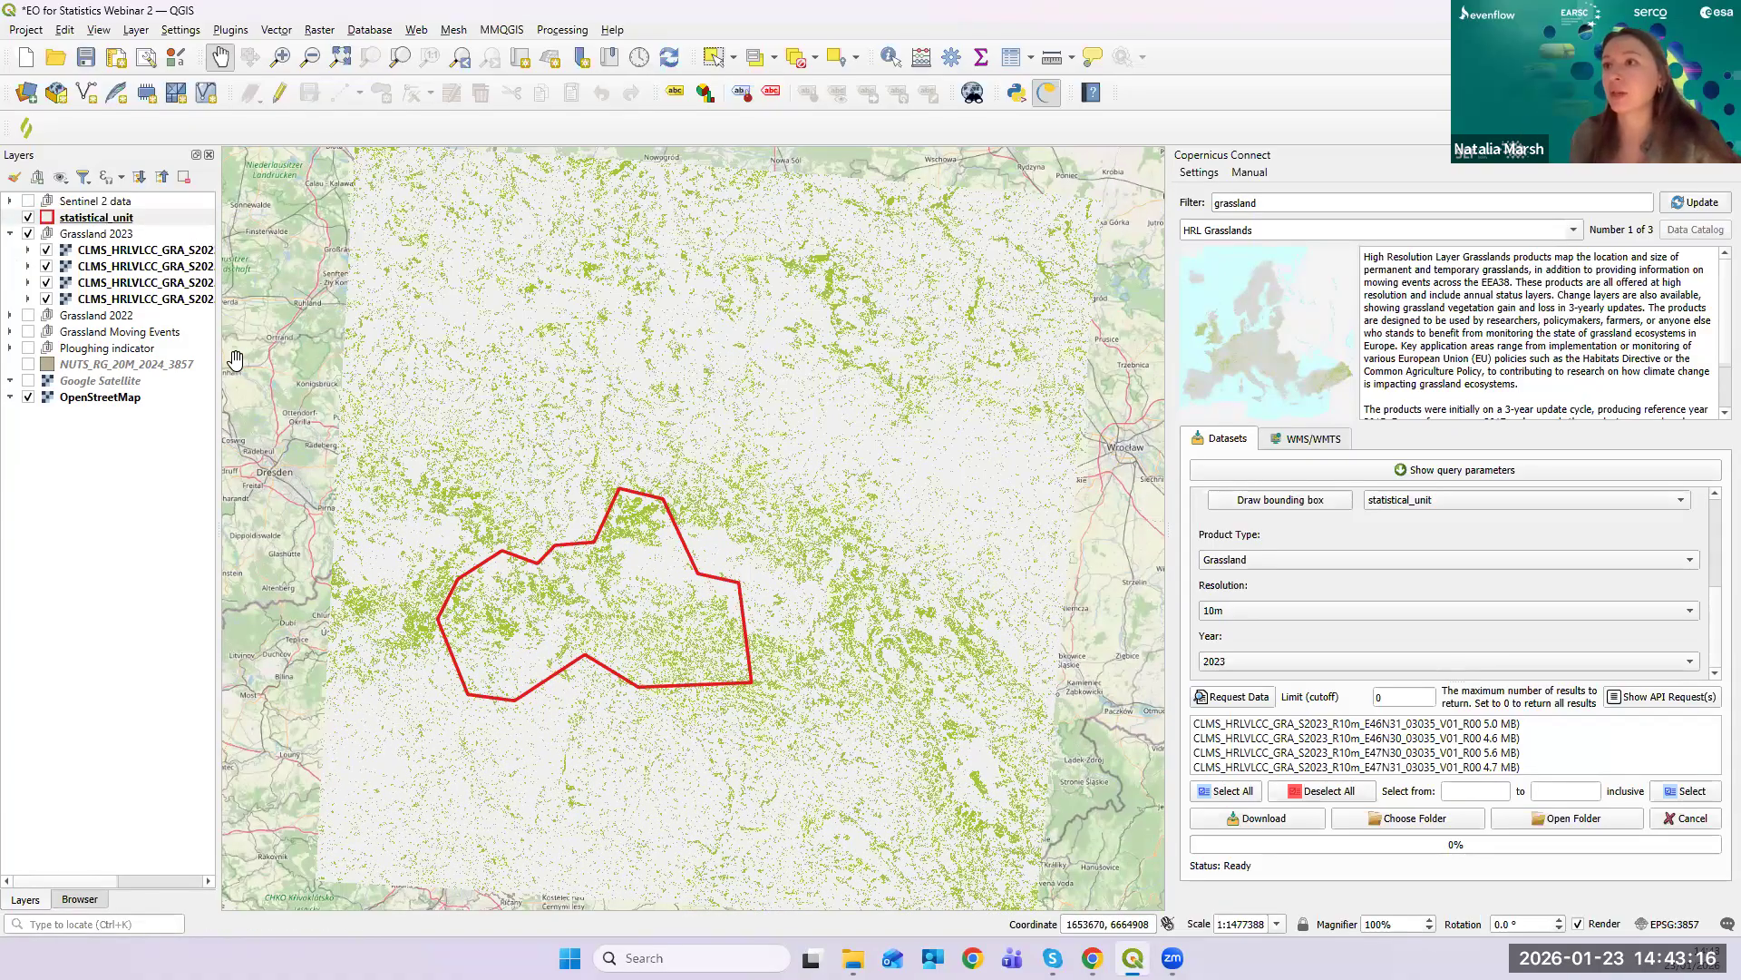
drag(219, 367, 433, 372)
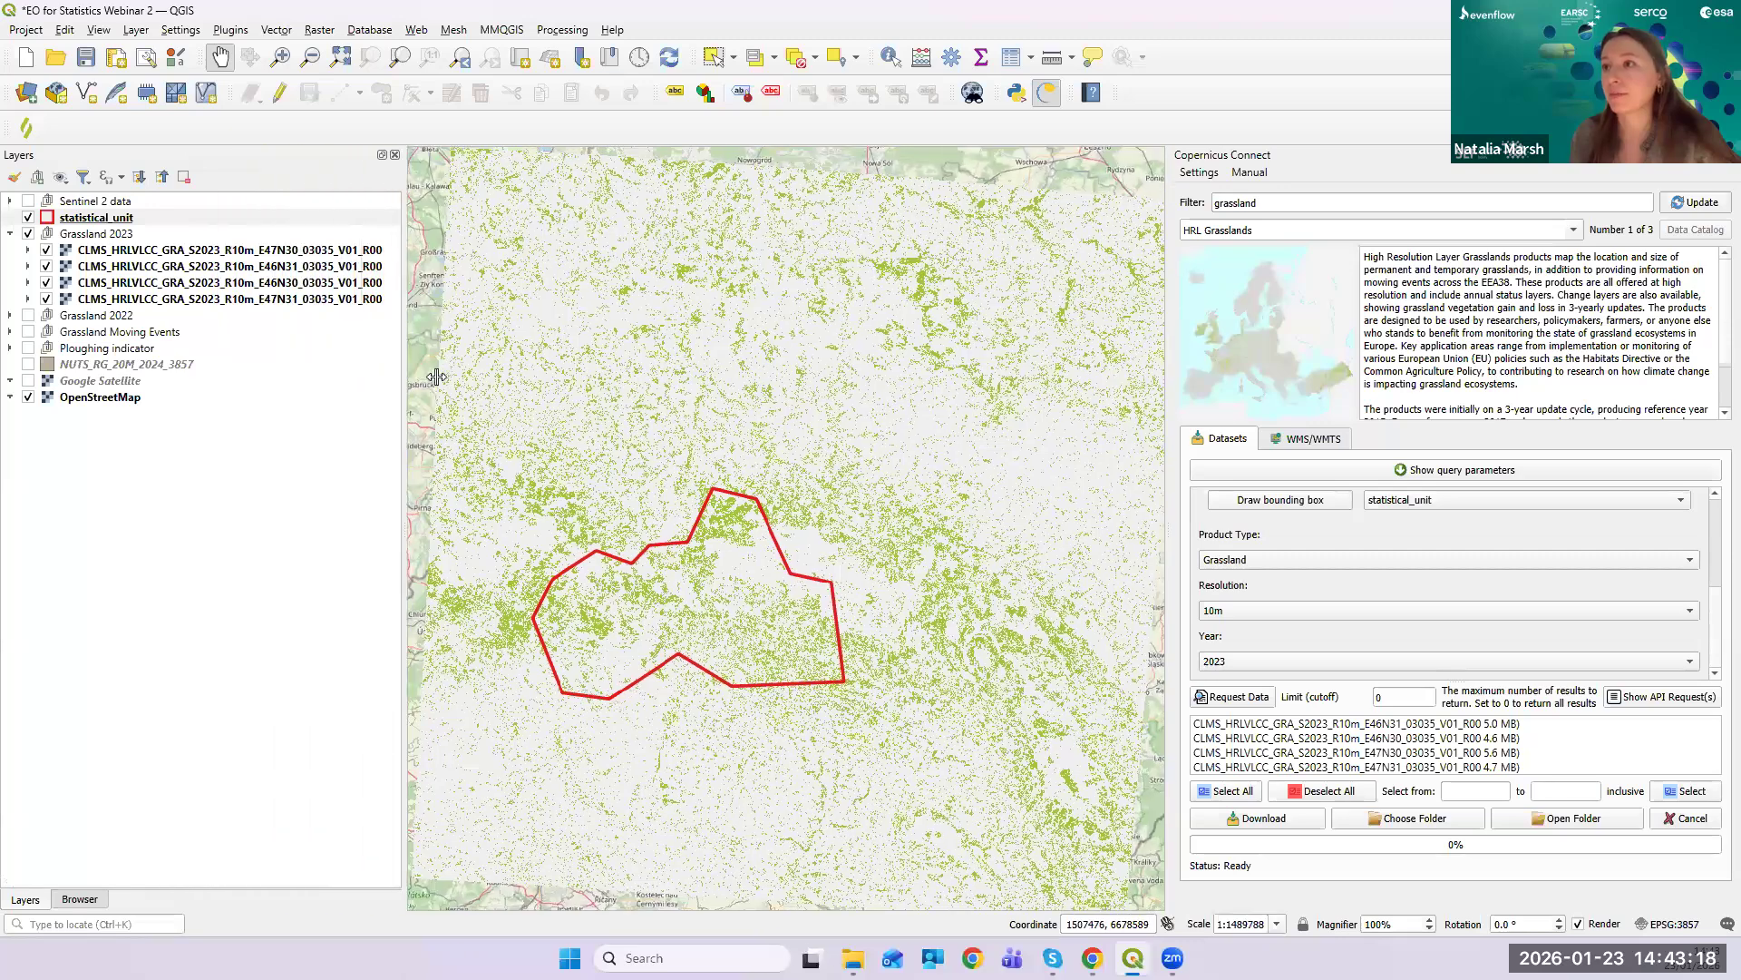
- Toggle the E47N30 and E46N31 grassland tiles off and on, then zoom in on the boundary
click(46, 250)
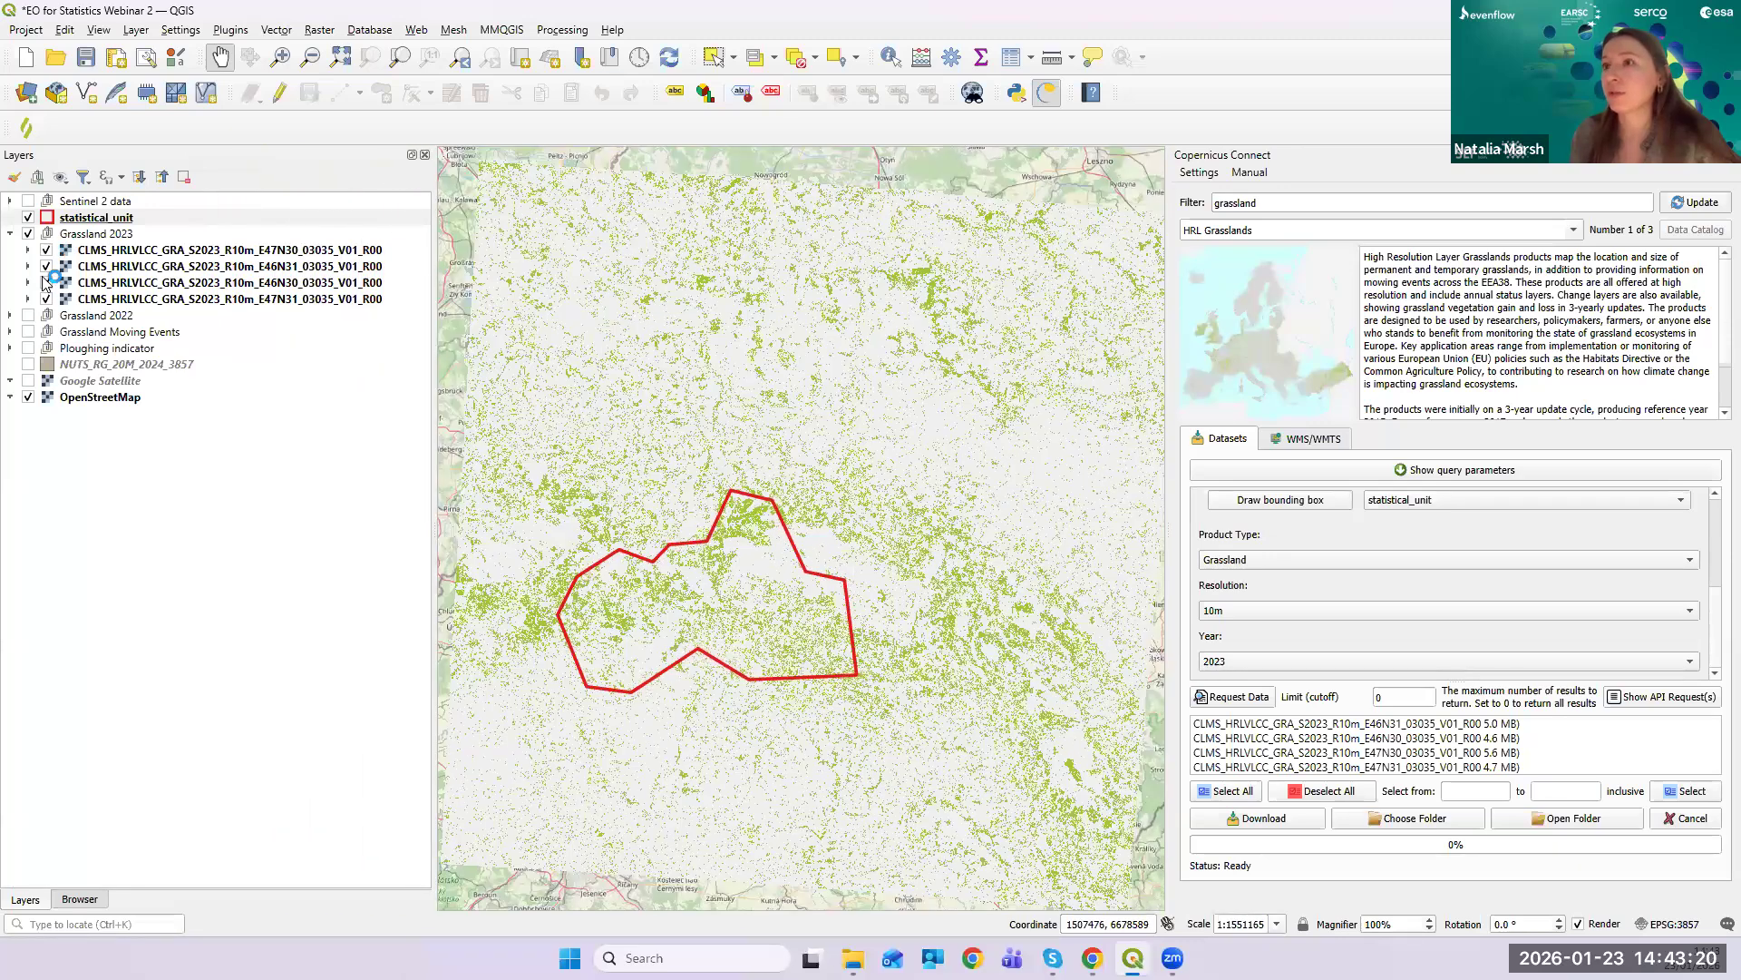
click(47, 267)
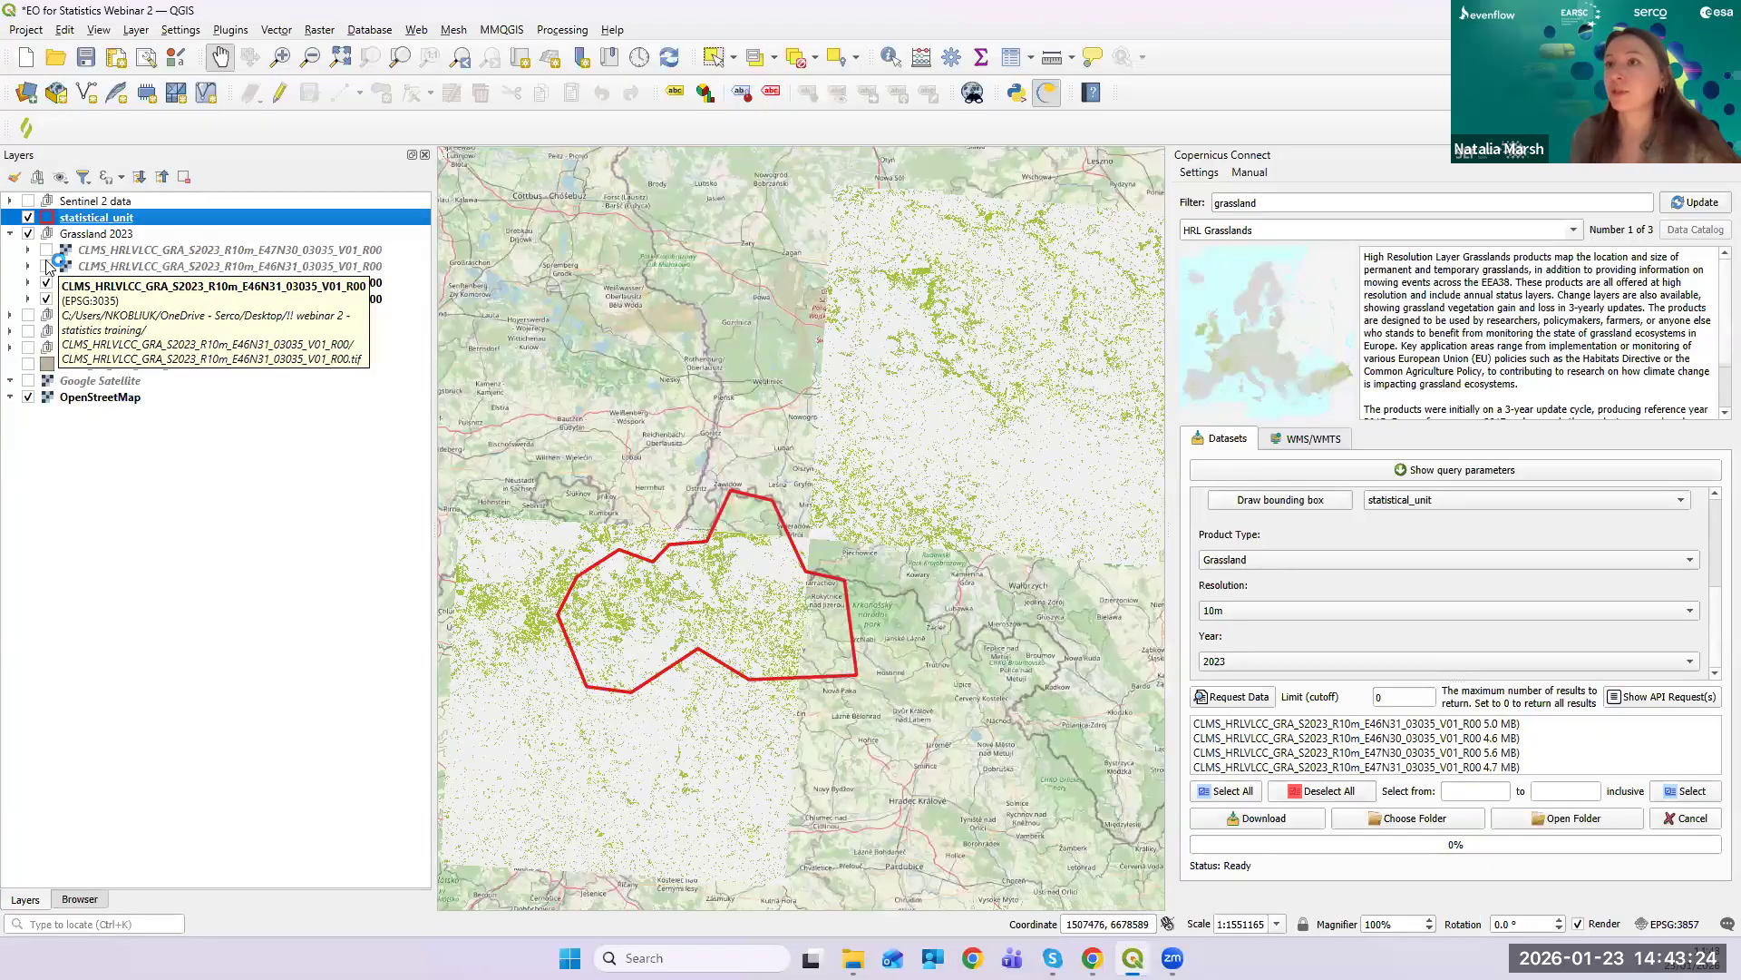
click(47, 266)
click(47, 250)
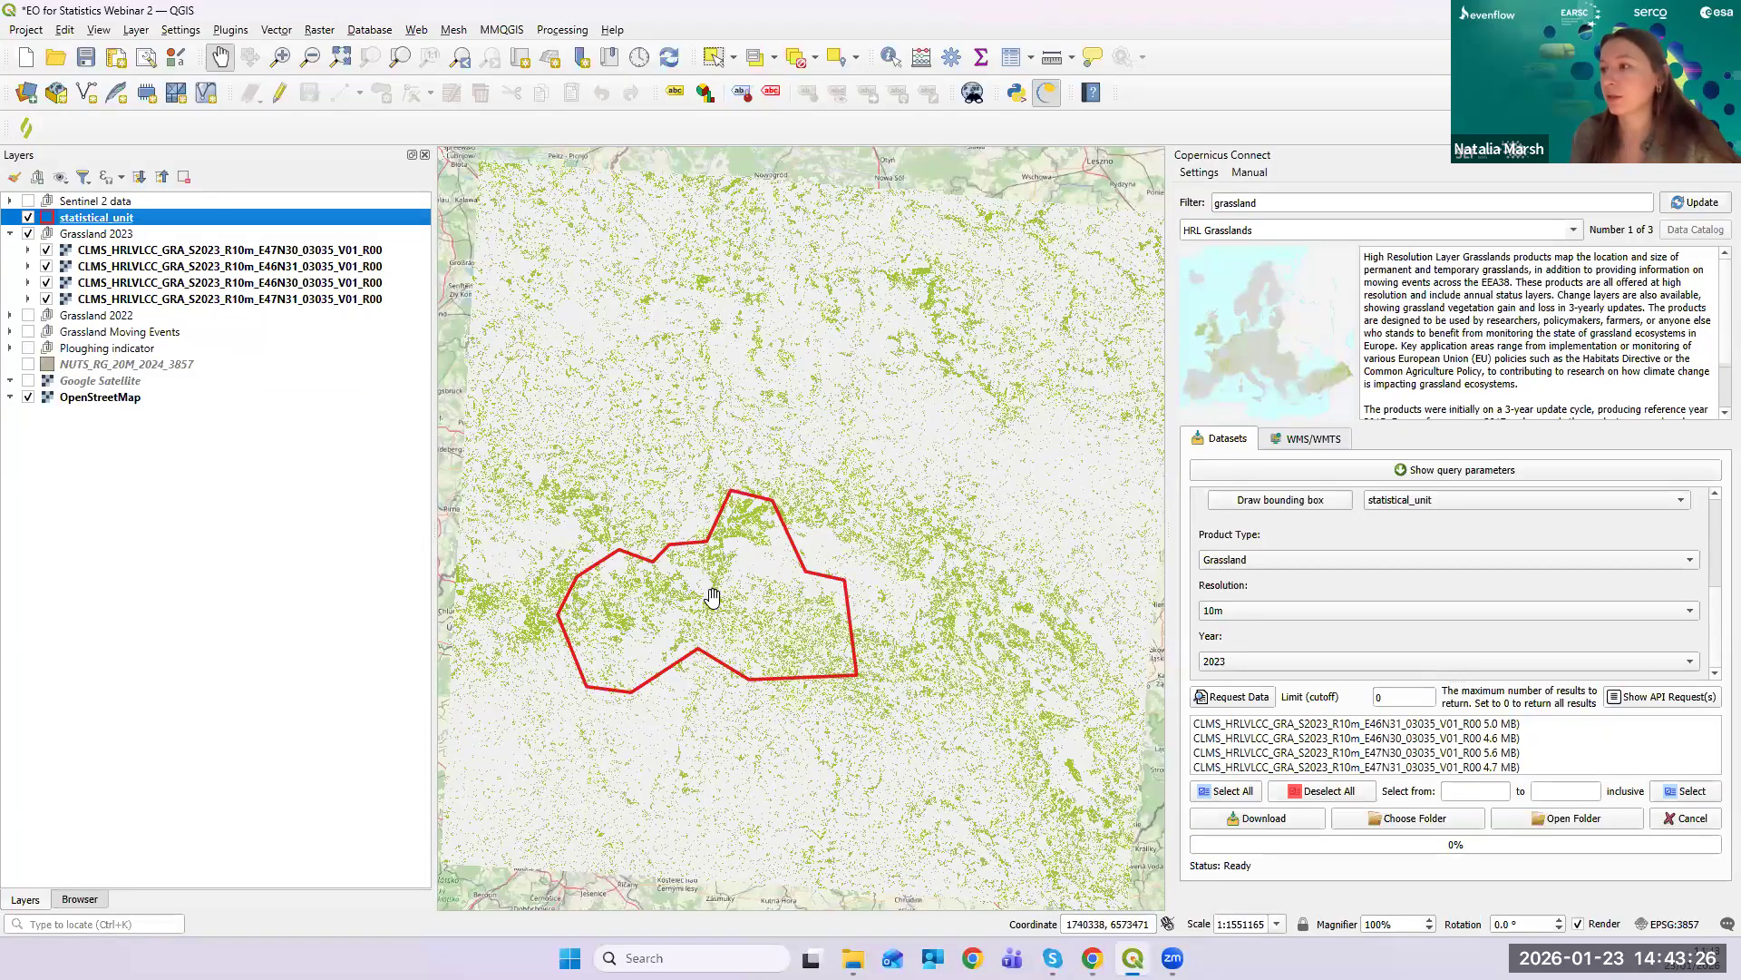
scroll(695, 600, up, 2)
drag(833, 512, 920, 586)
scroll(865, 448, up, 2)
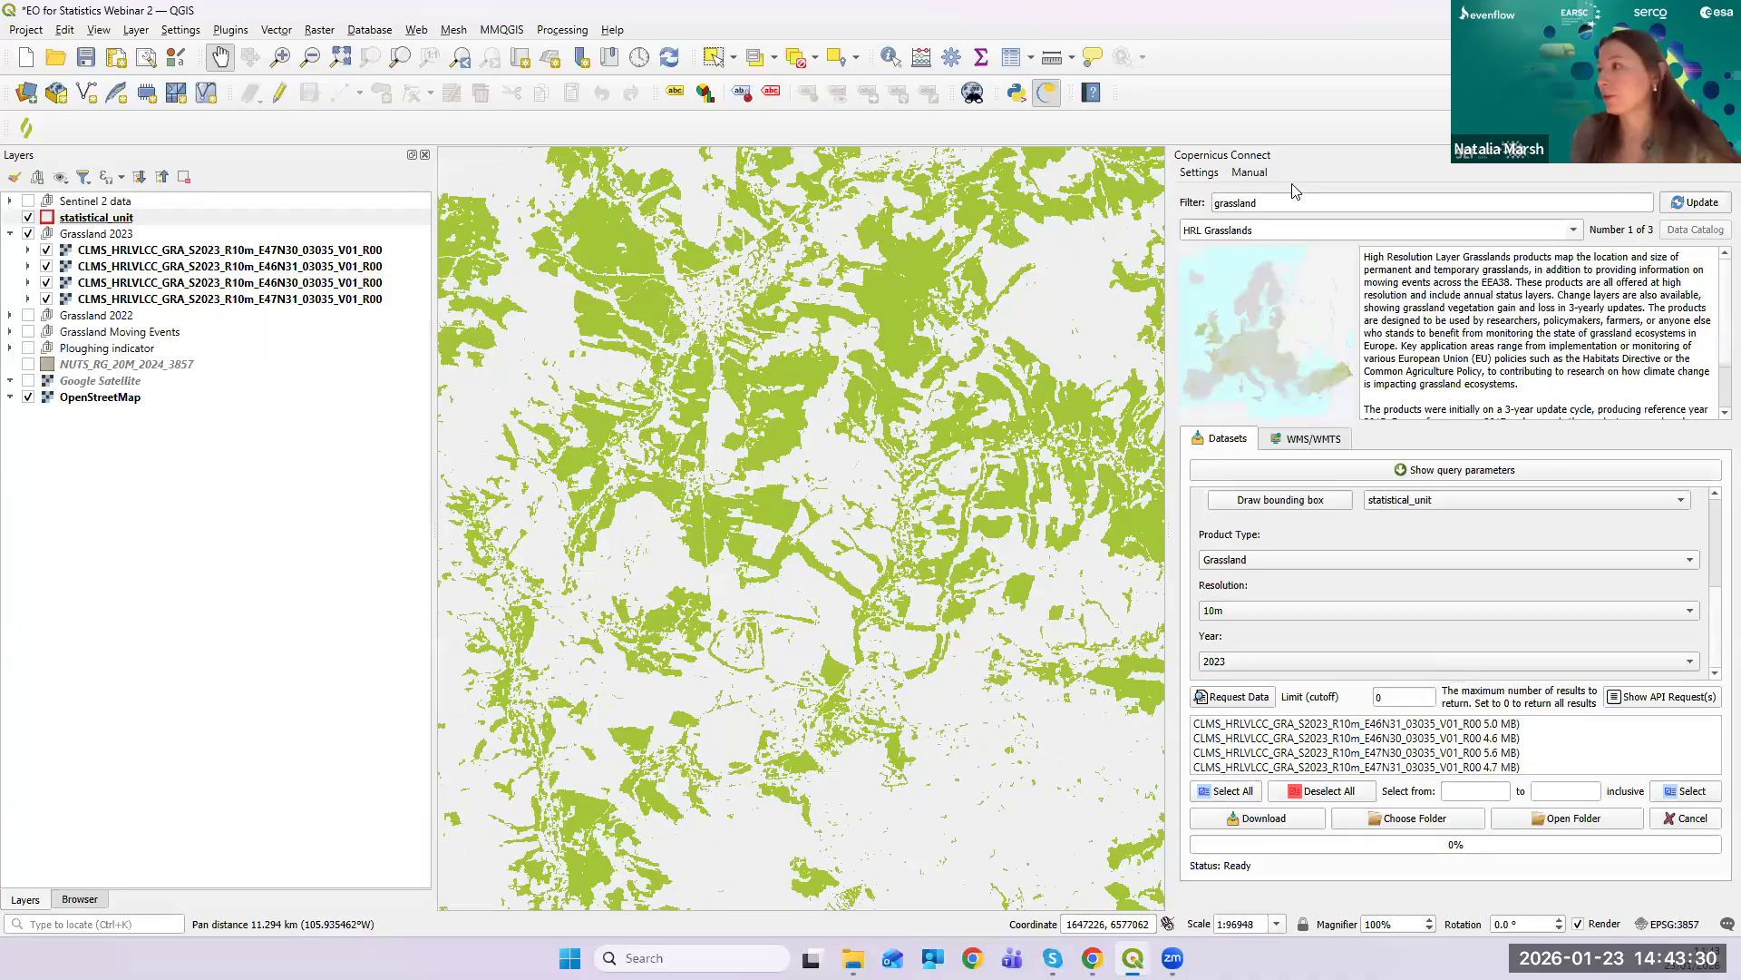
- Close the Copernicus Connect panel and expand, then collapse, the E47N30 tile's palette legend
click(1732, 155)
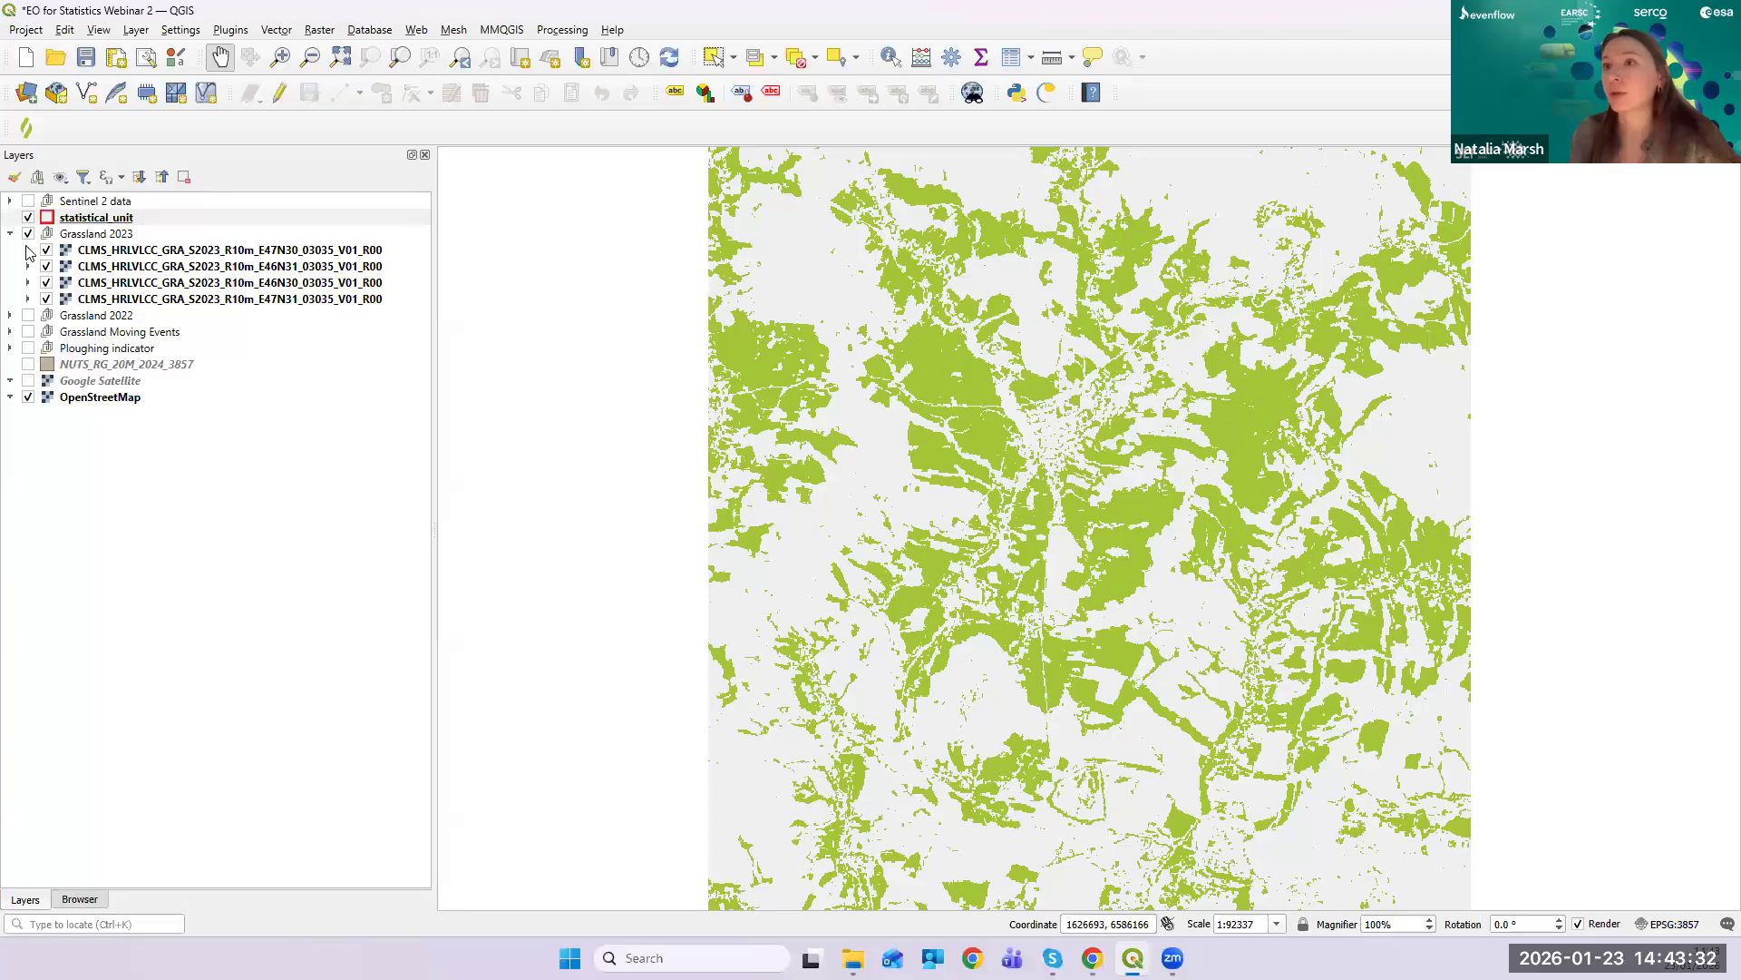
click(28, 251)
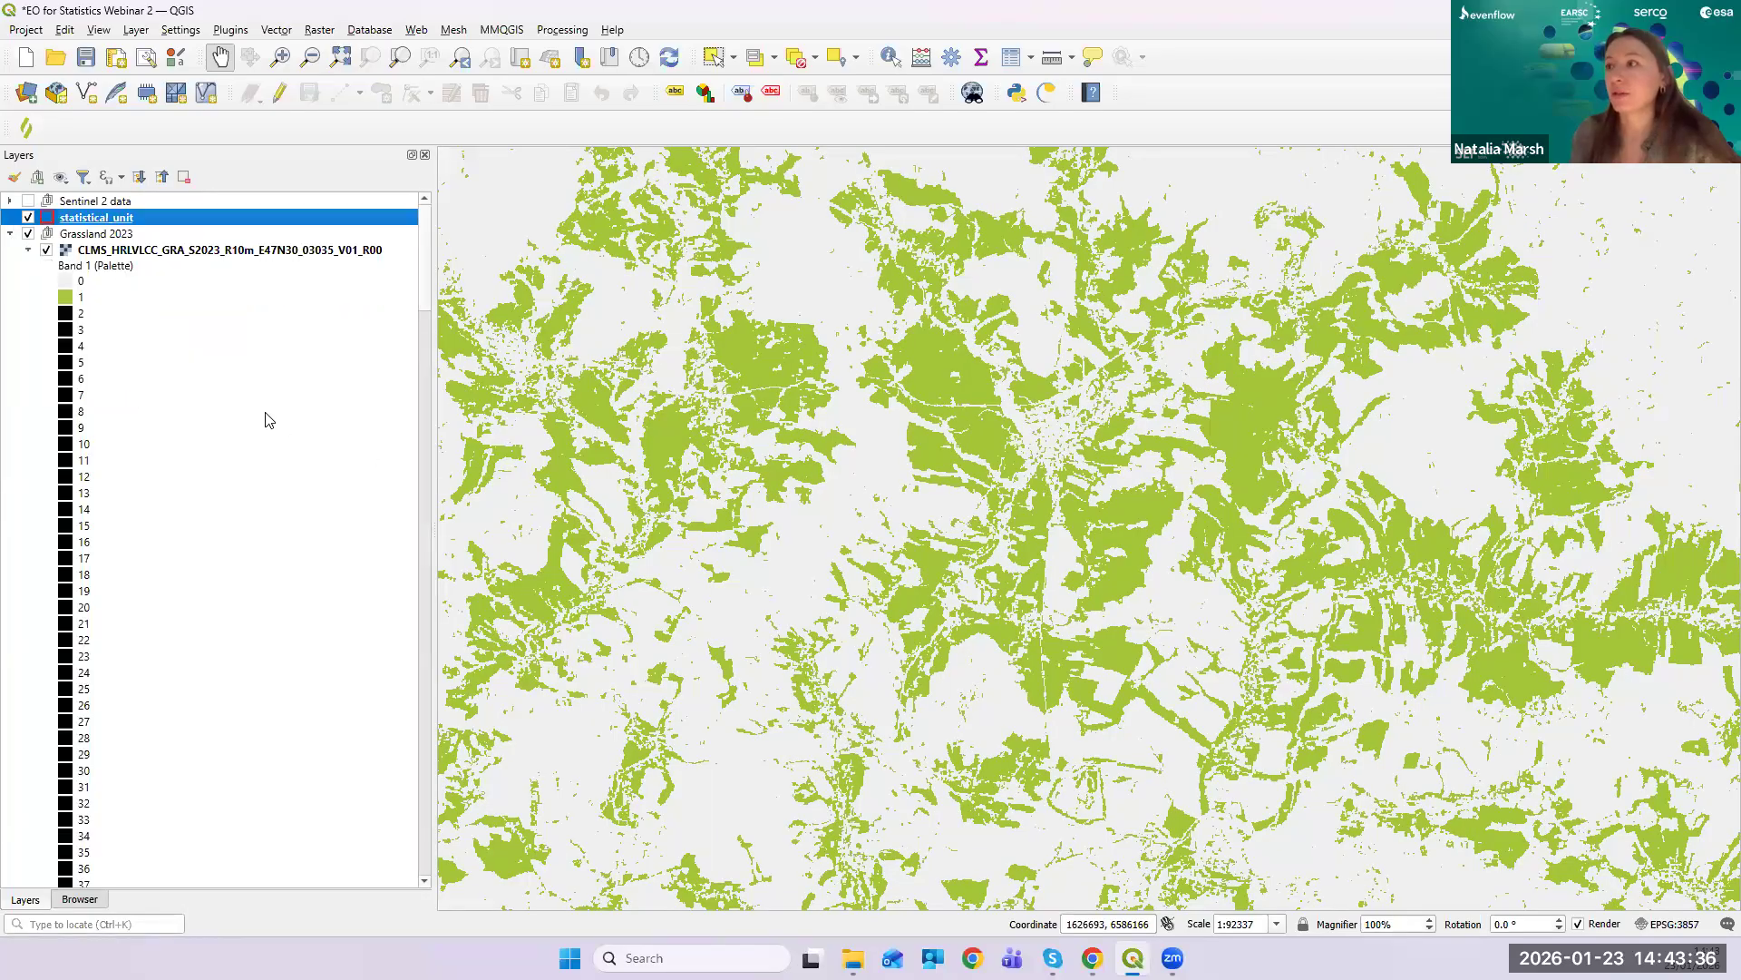
scroll(269, 420, down, 3)
scroll(148, 781, up, 3)
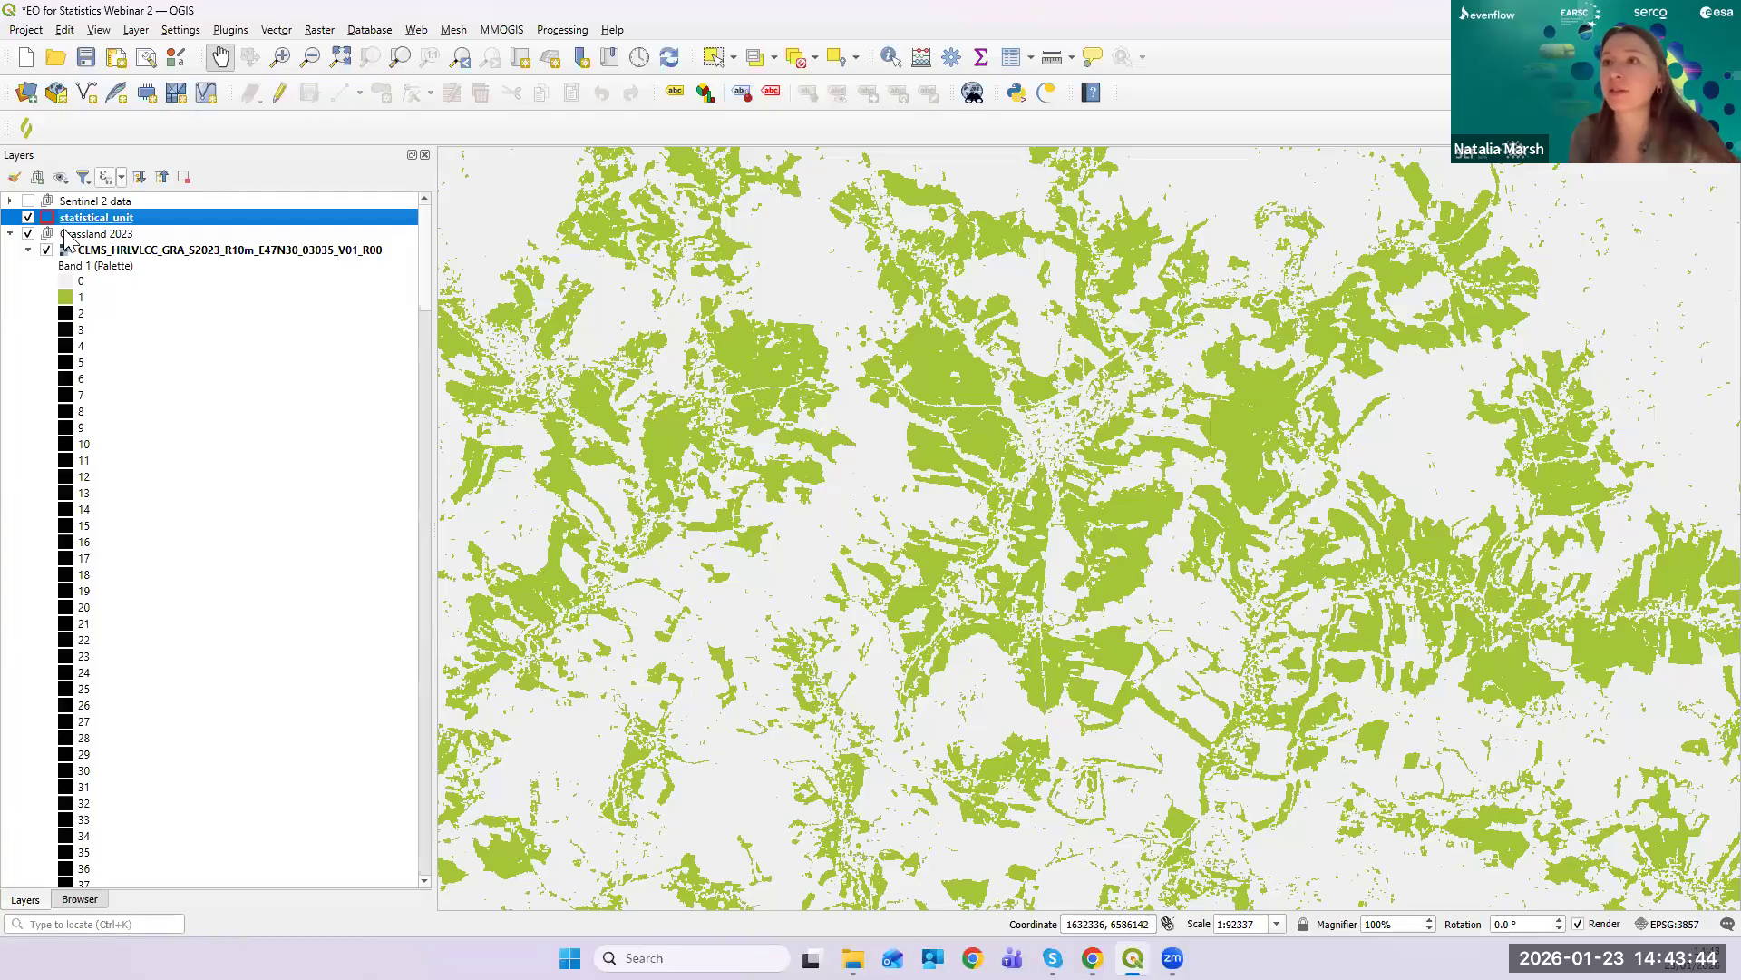
click(27, 250)
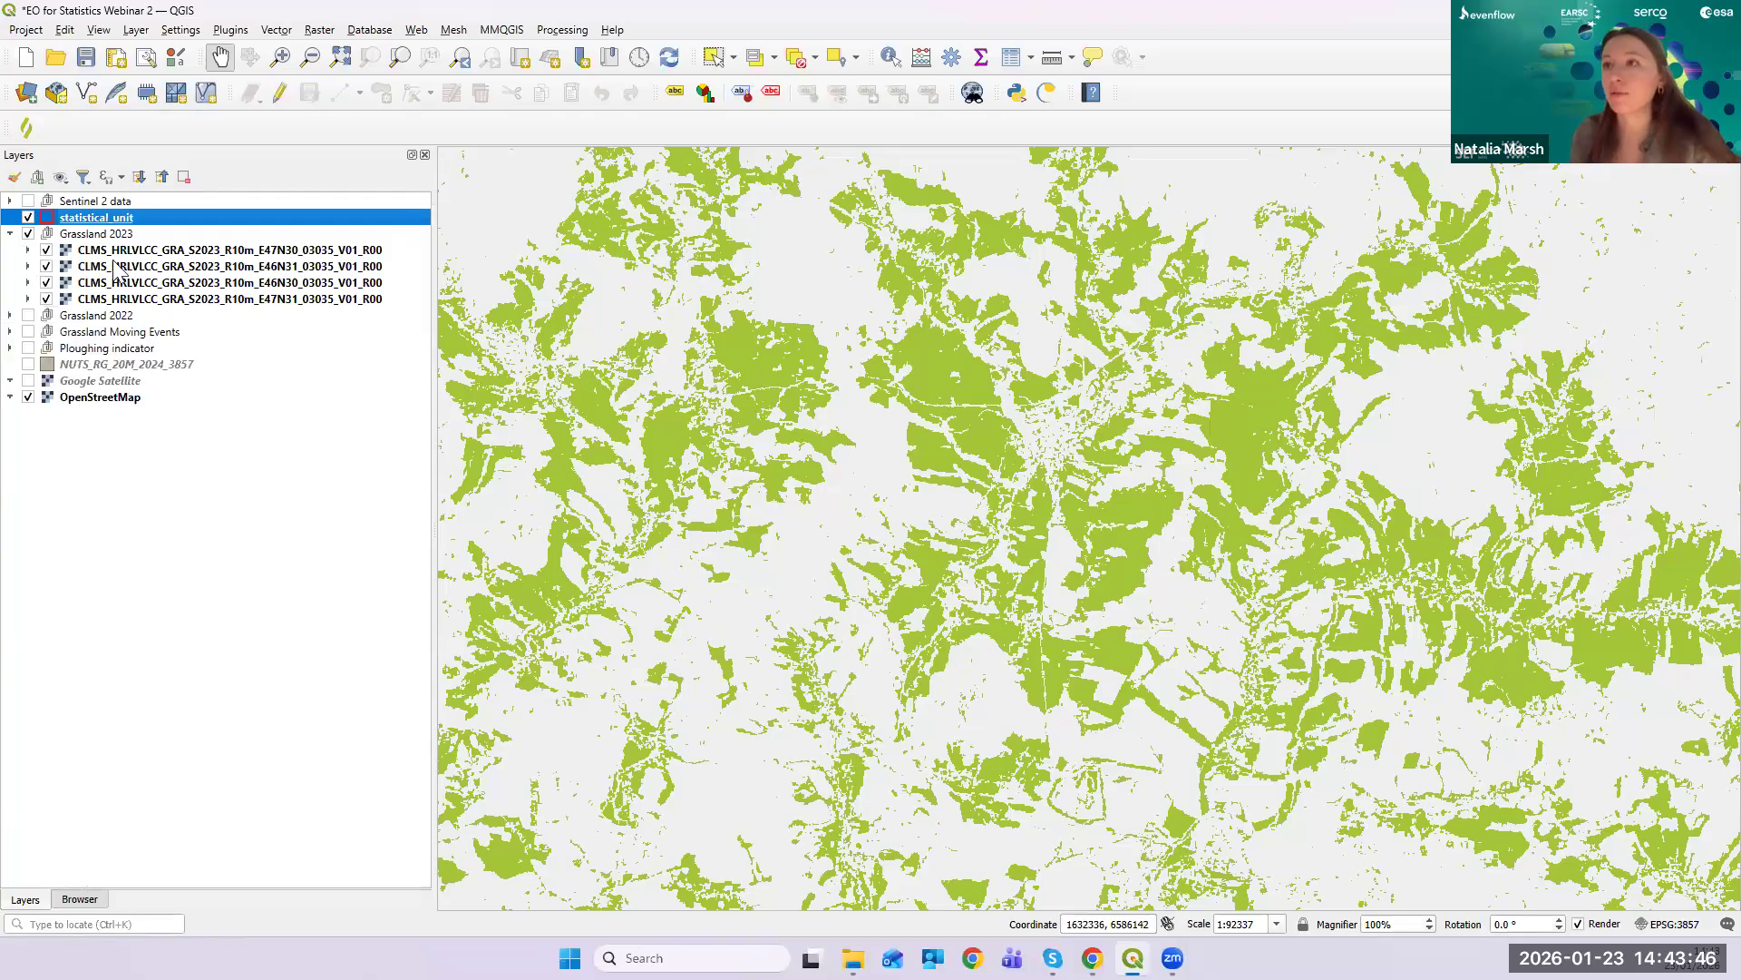
- Select the E47N30 grassland tile, bring up its layer actions, and zoom out over the statistical unit
click(91, 252)
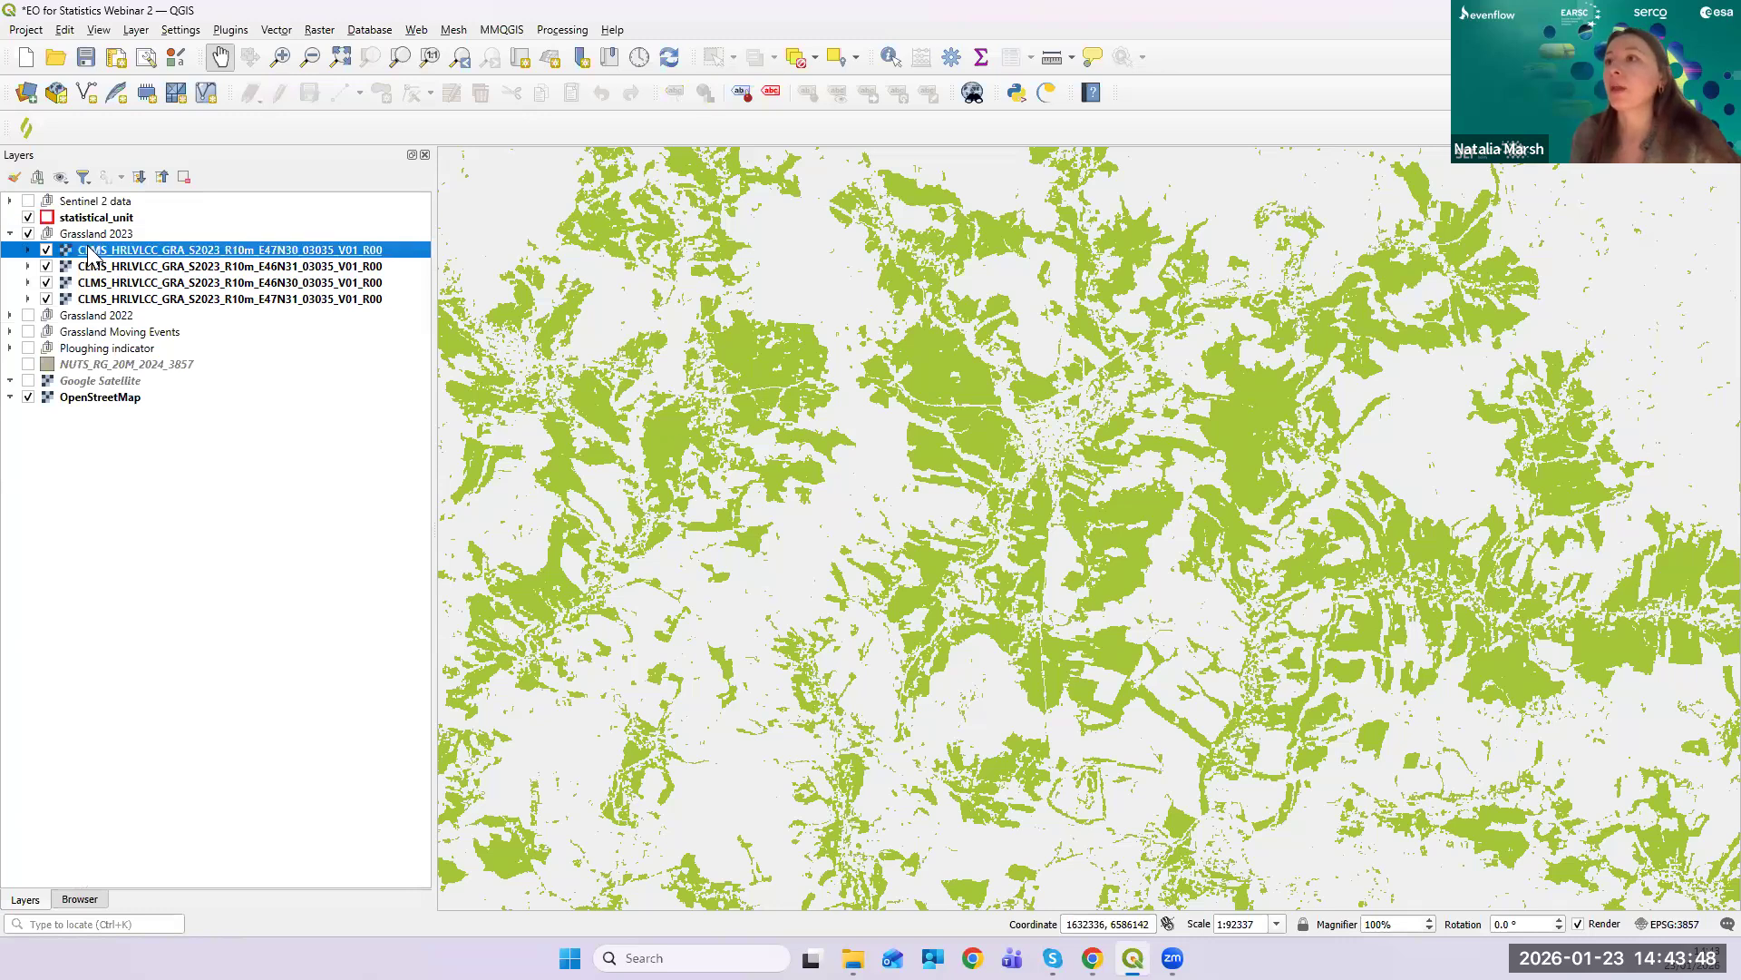
right_click(92, 253)
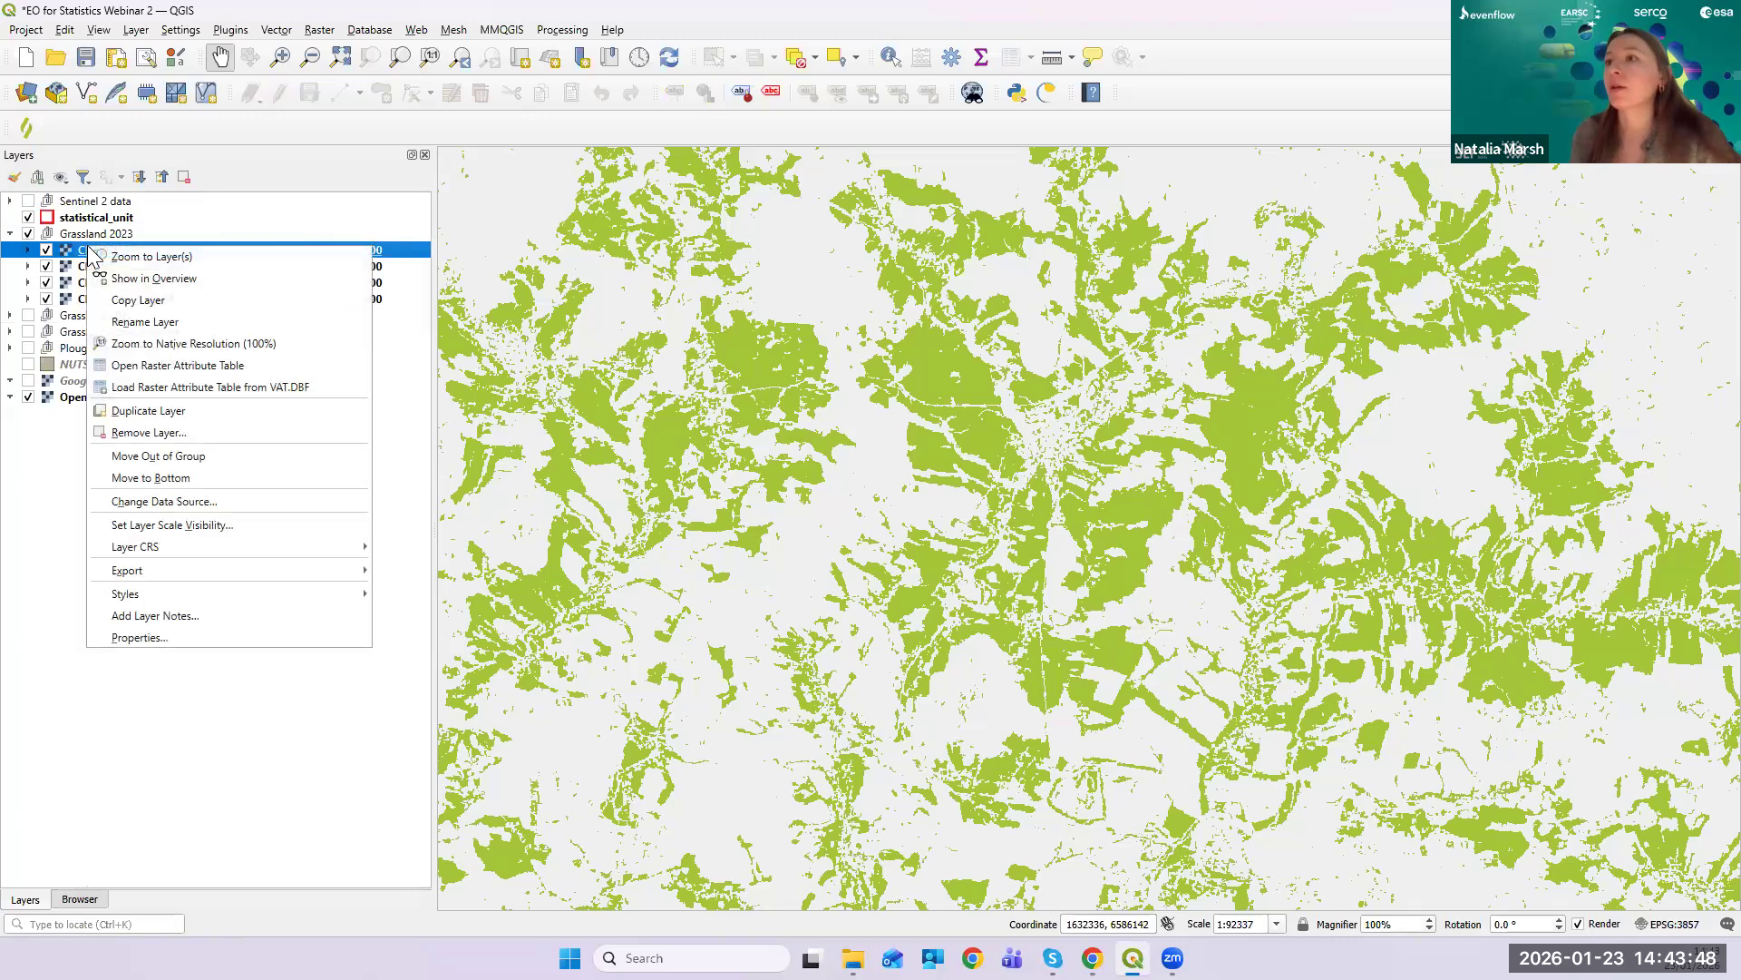
click(56, 571)
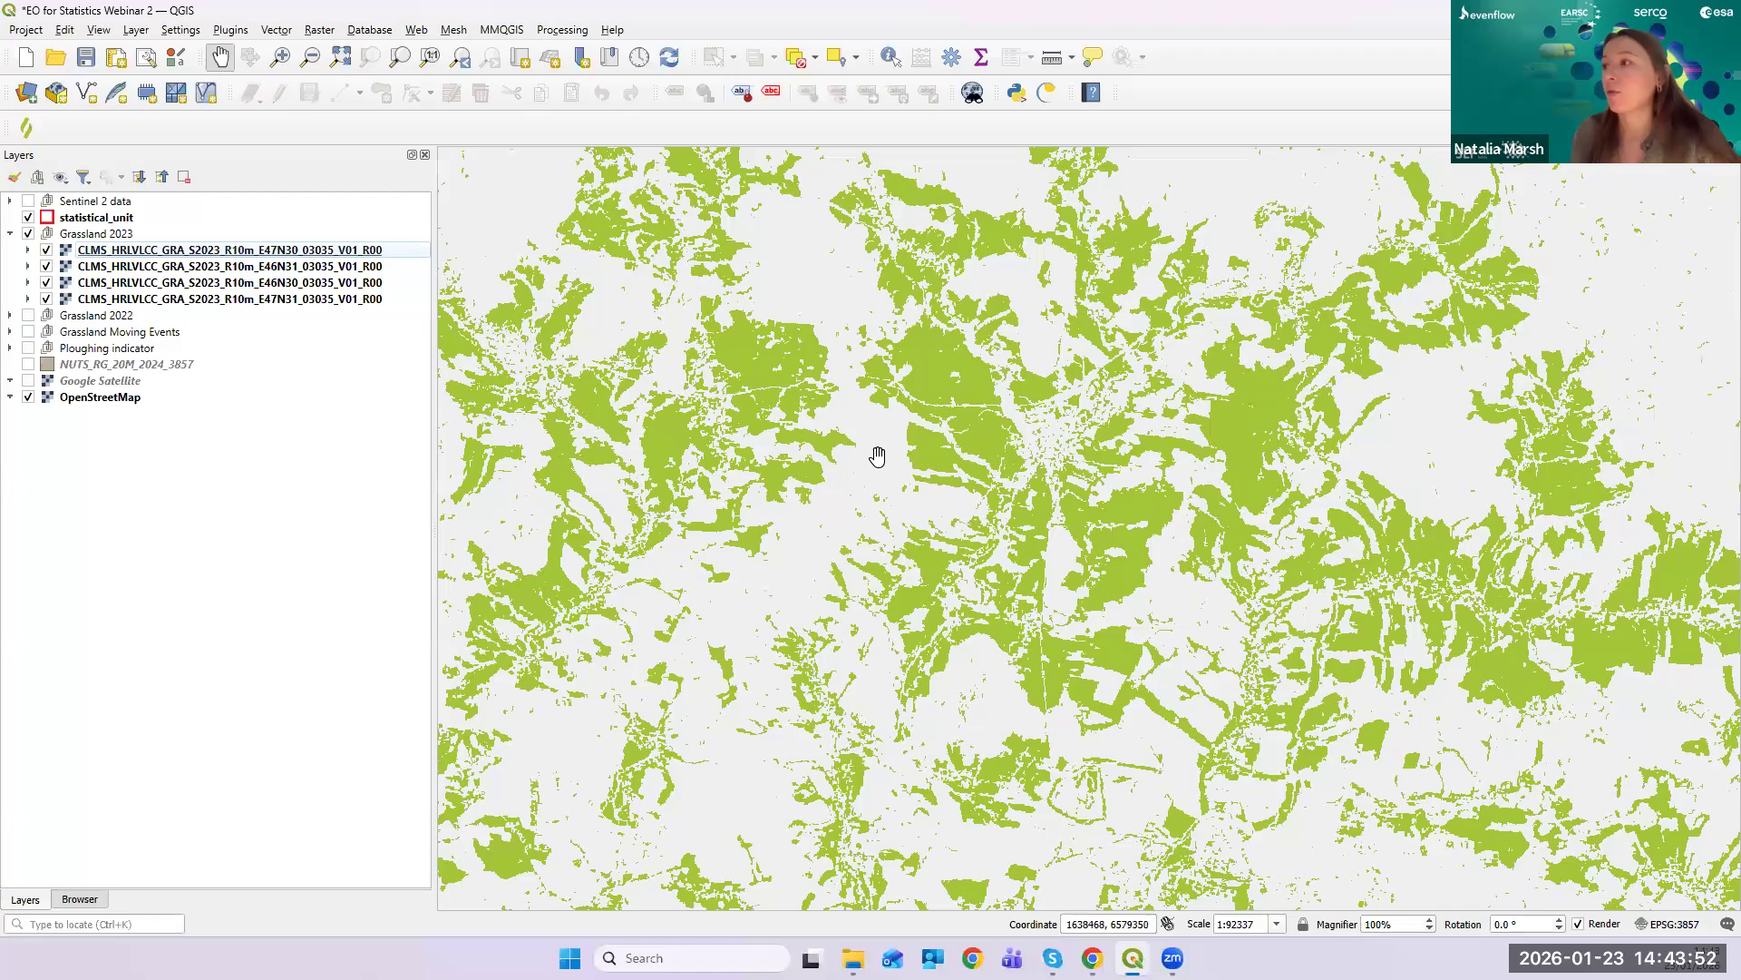
scroll(878, 458, down, 2)
scroll(916, 471, down, 1)
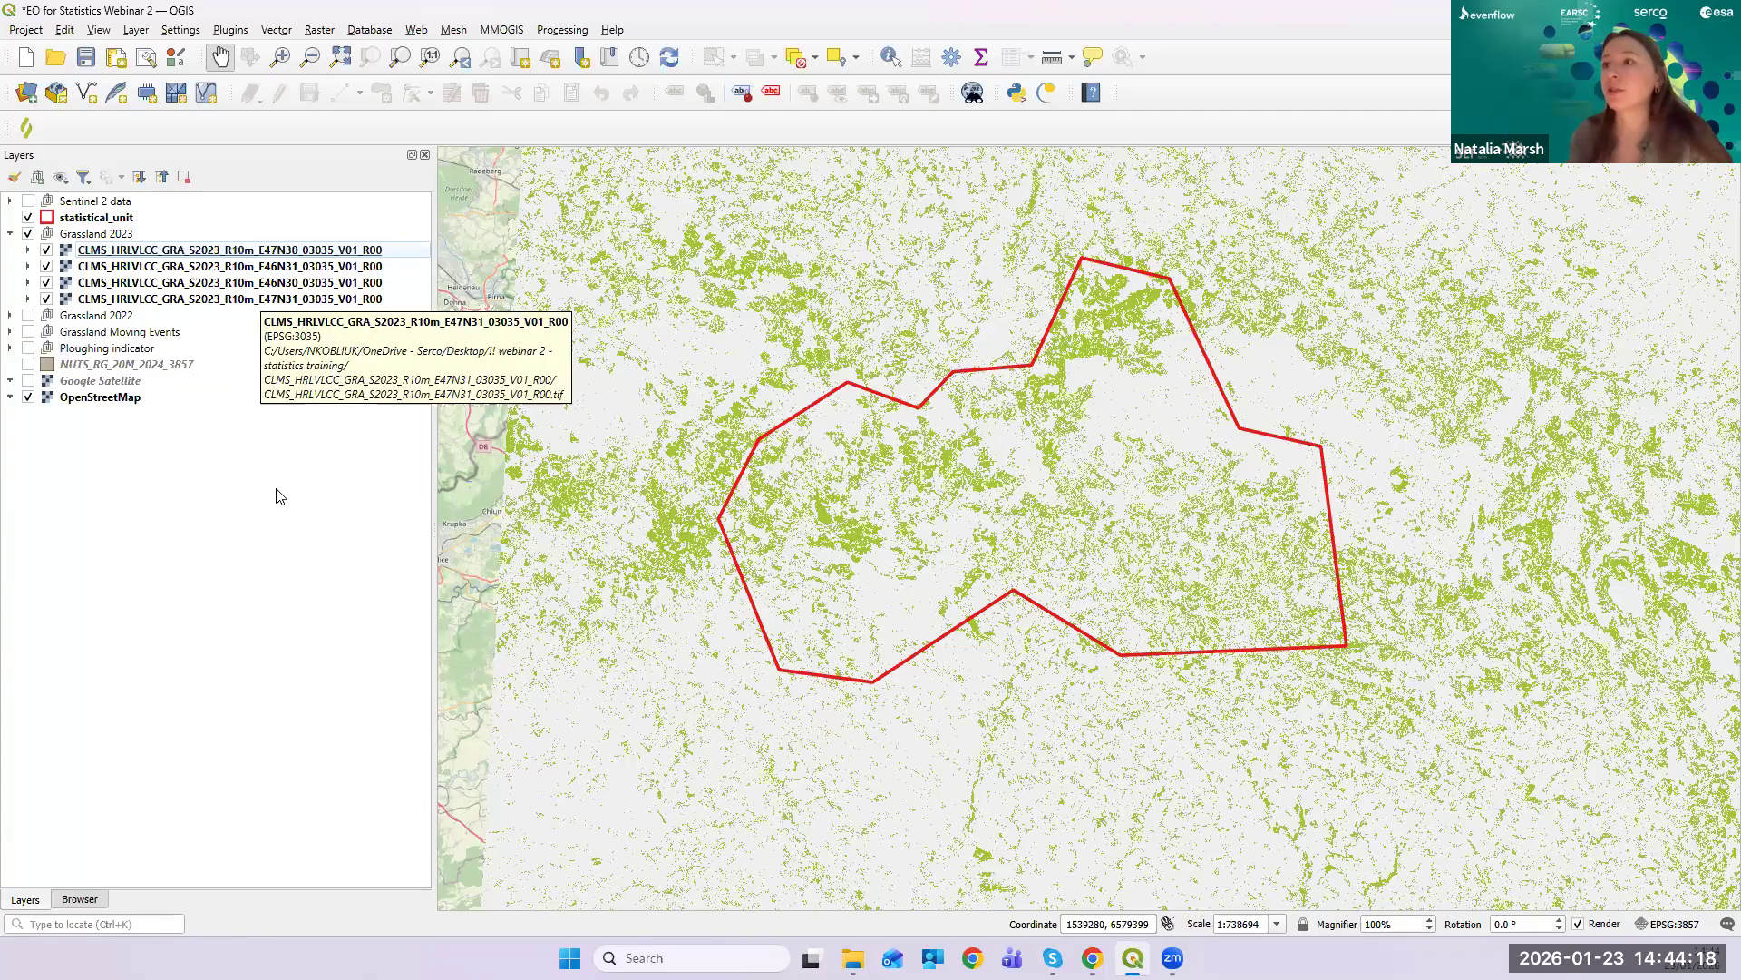
right_click(237, 251)
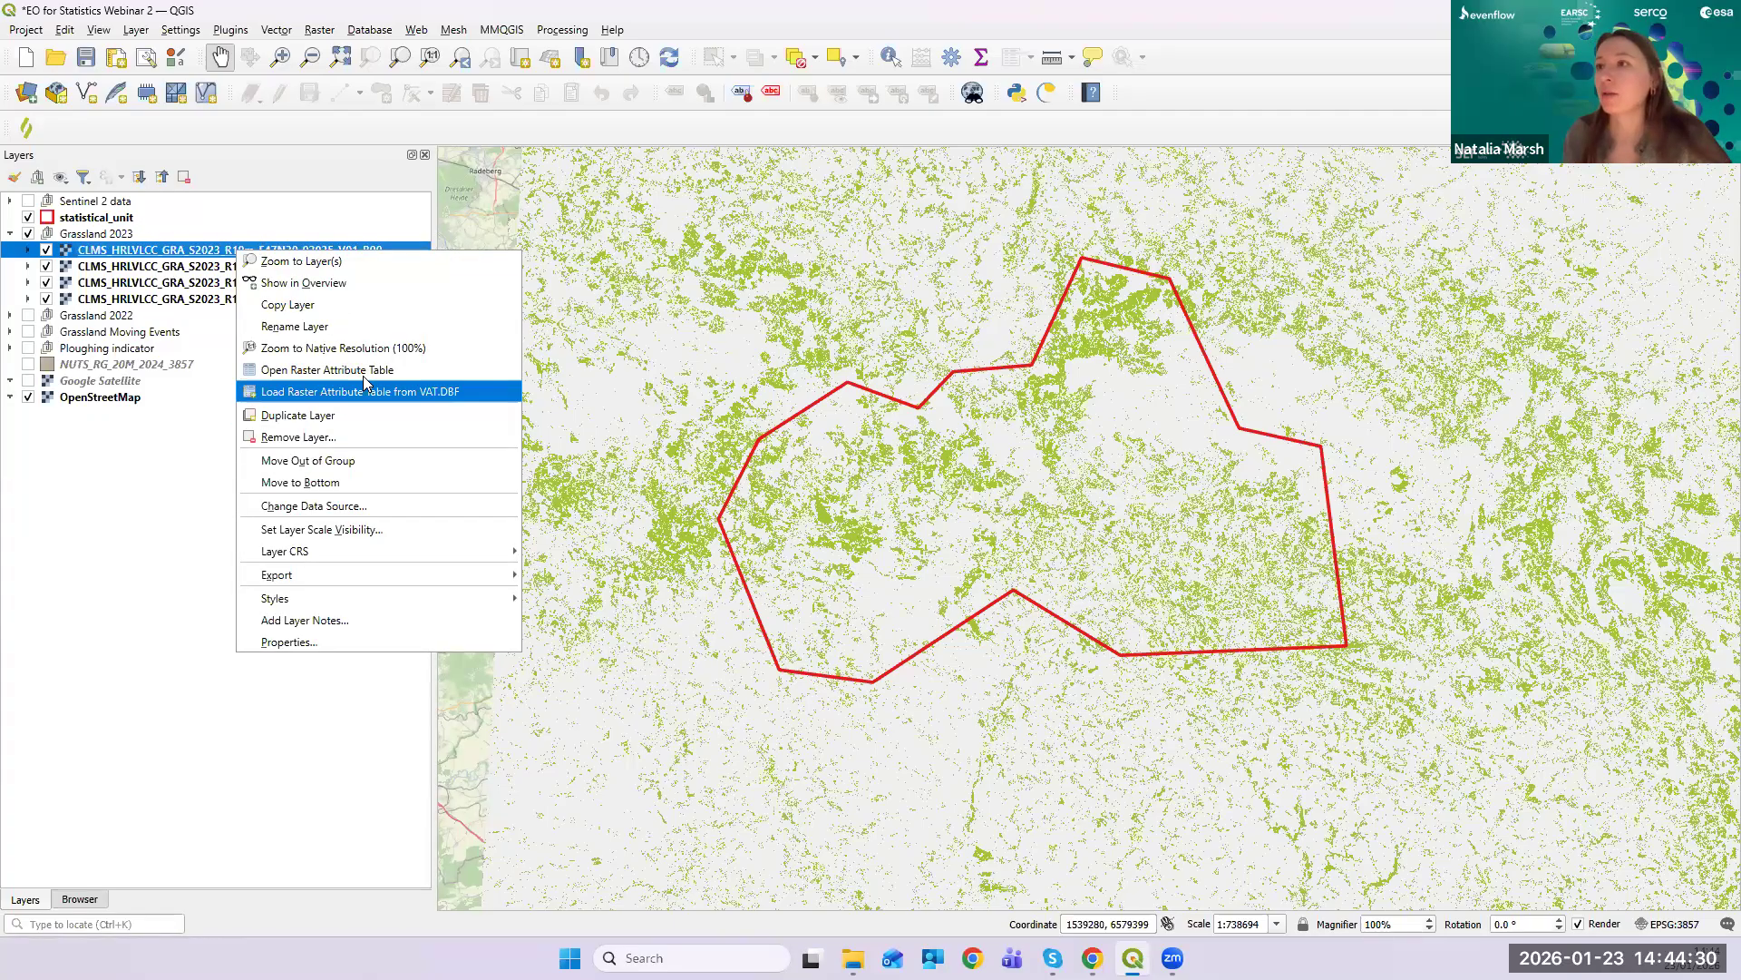
click(363, 376)
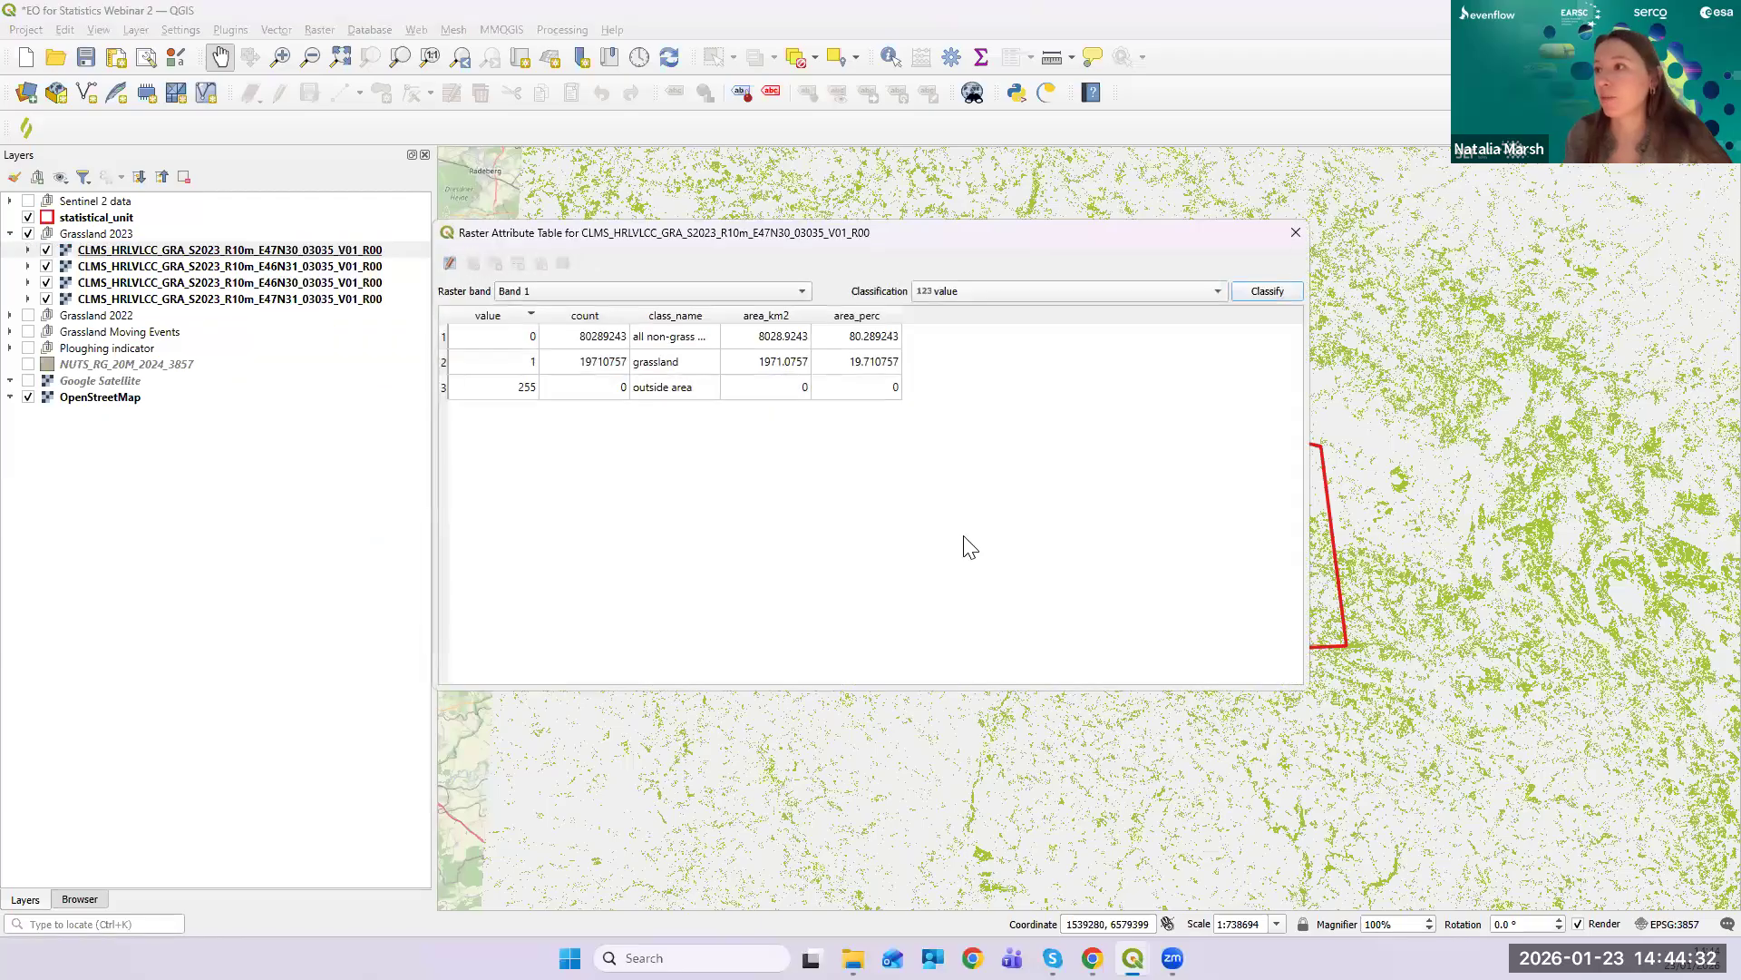
drag(927, 691, 921, 847)
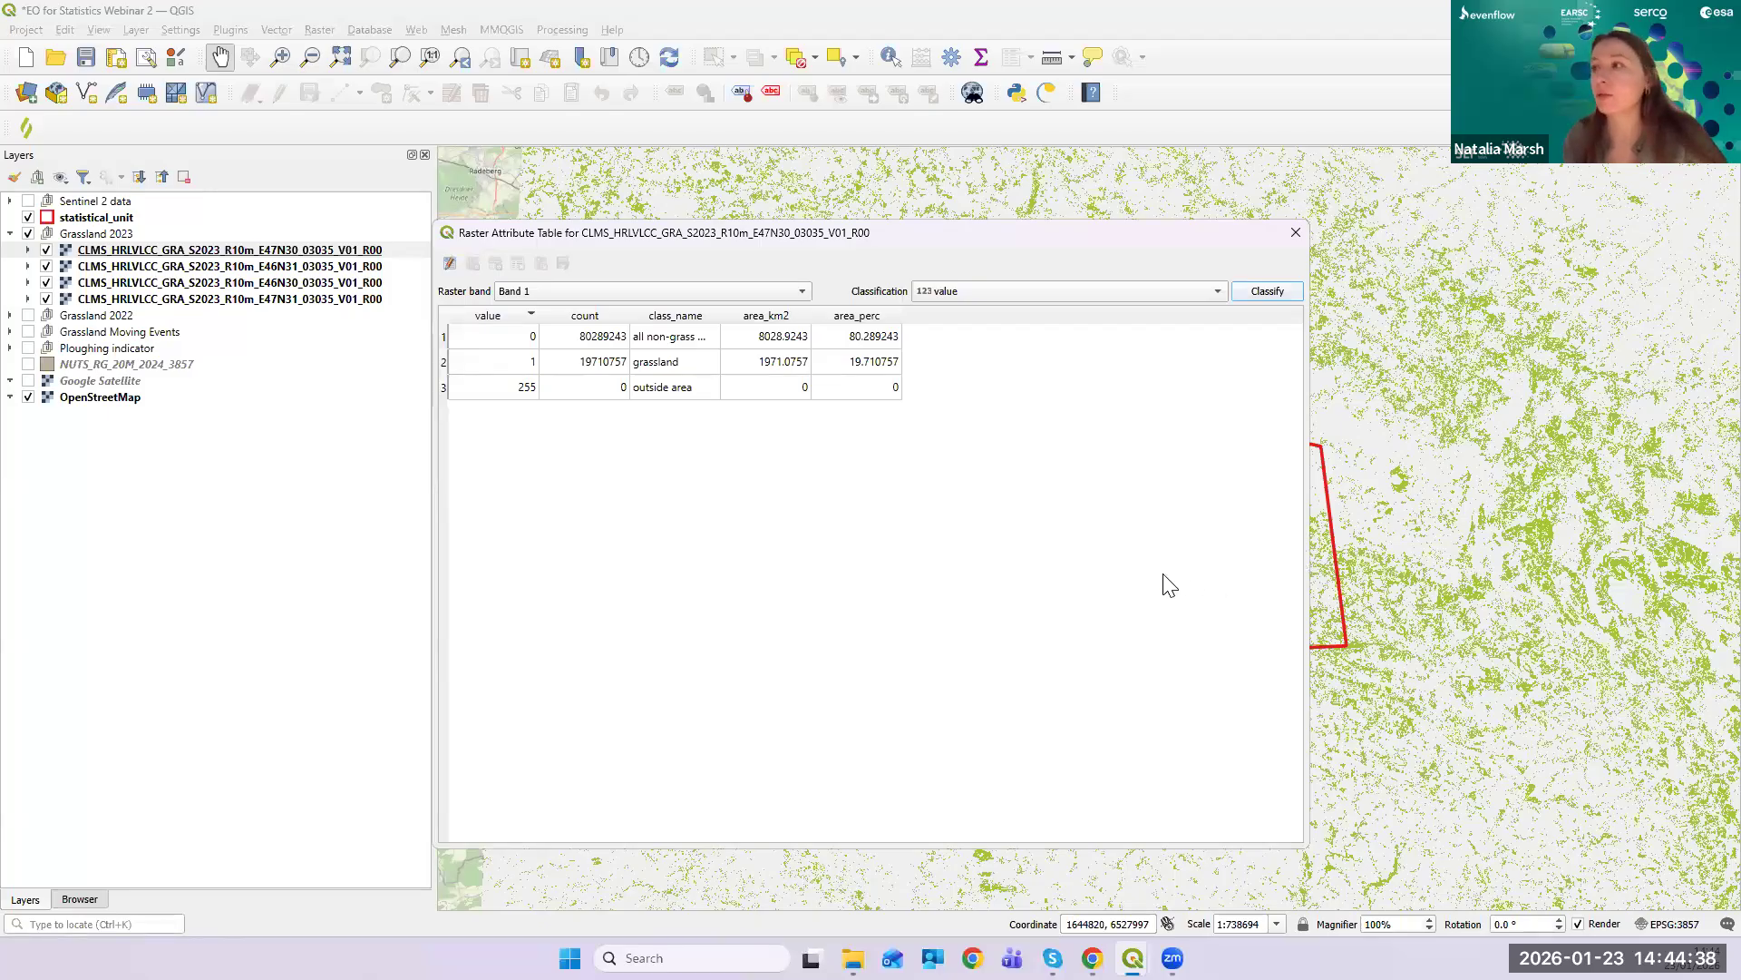
drag(721, 315, 892, 315)
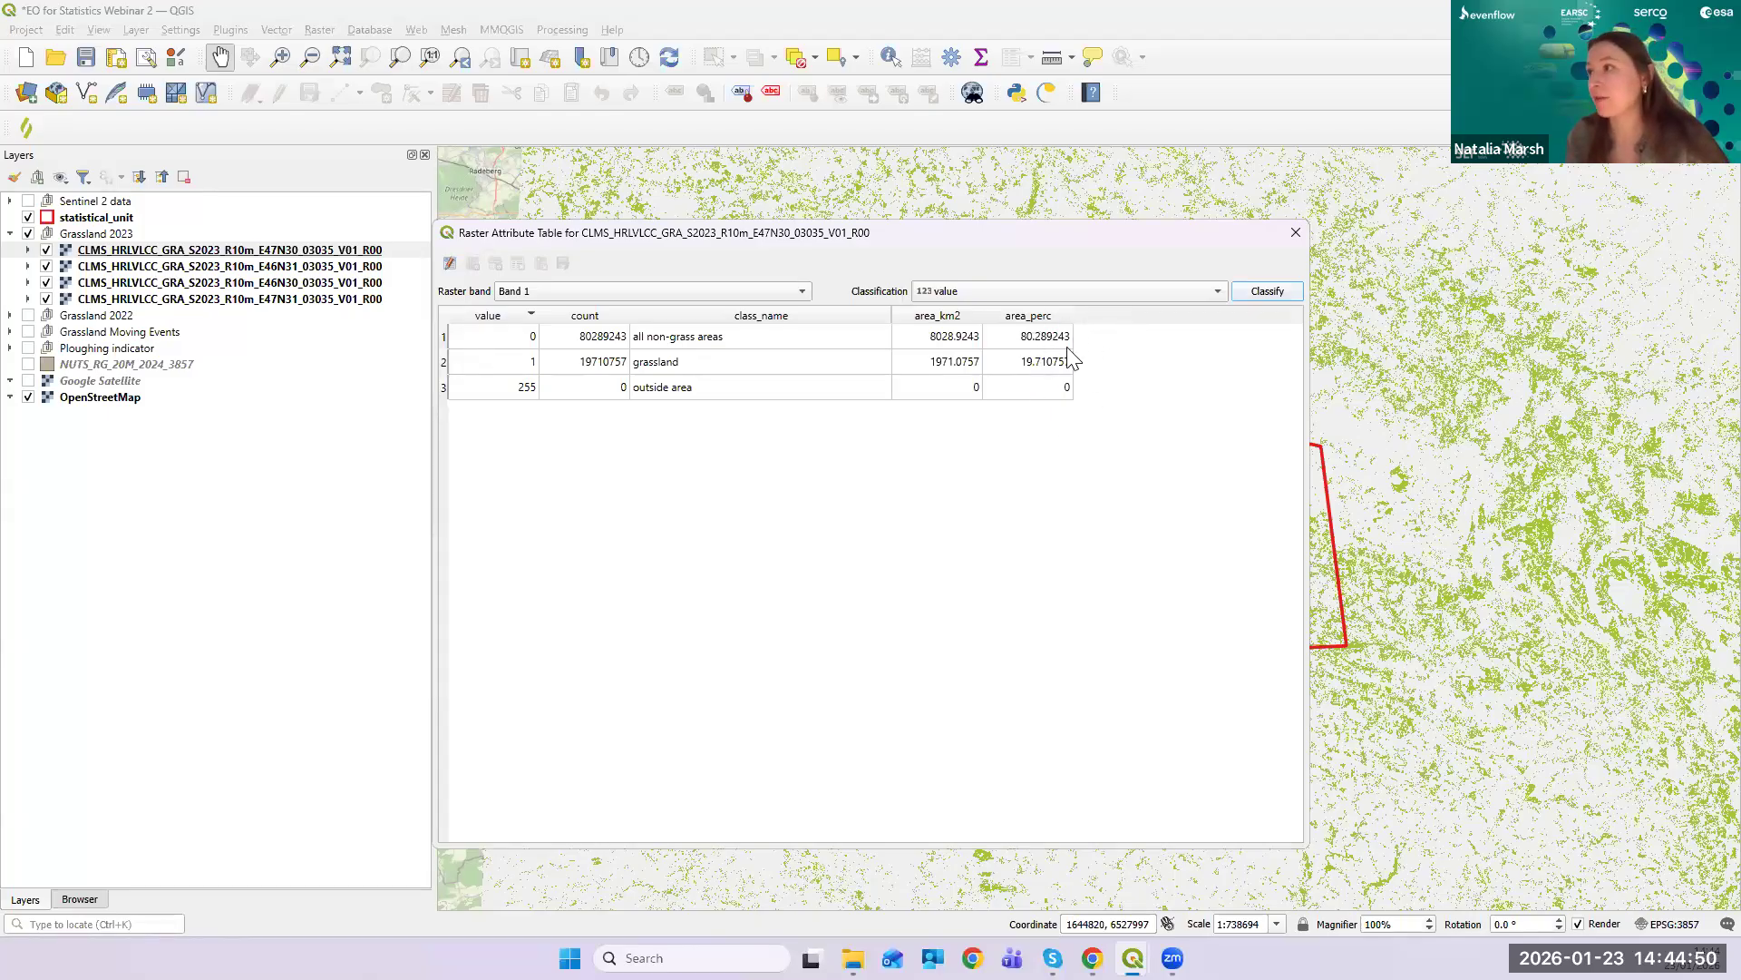
click(1294, 235)
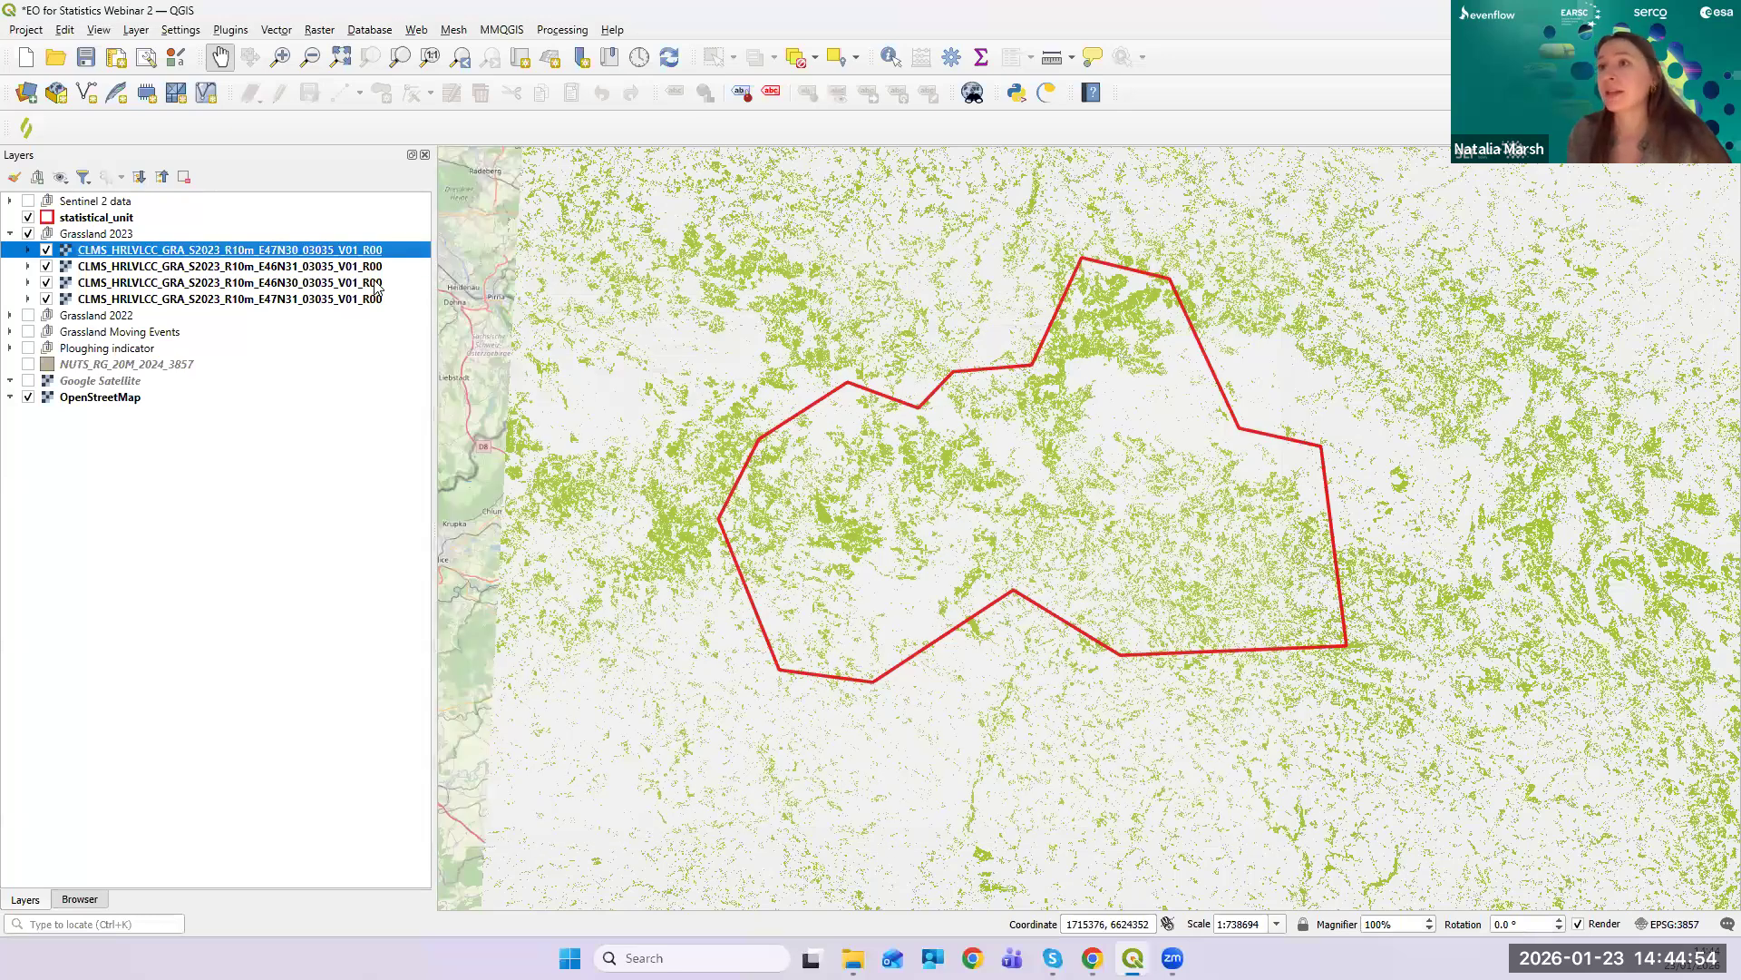
- Expand the Grassland 2022 group and start renaming its first tile from the layer actions
click(10, 316)
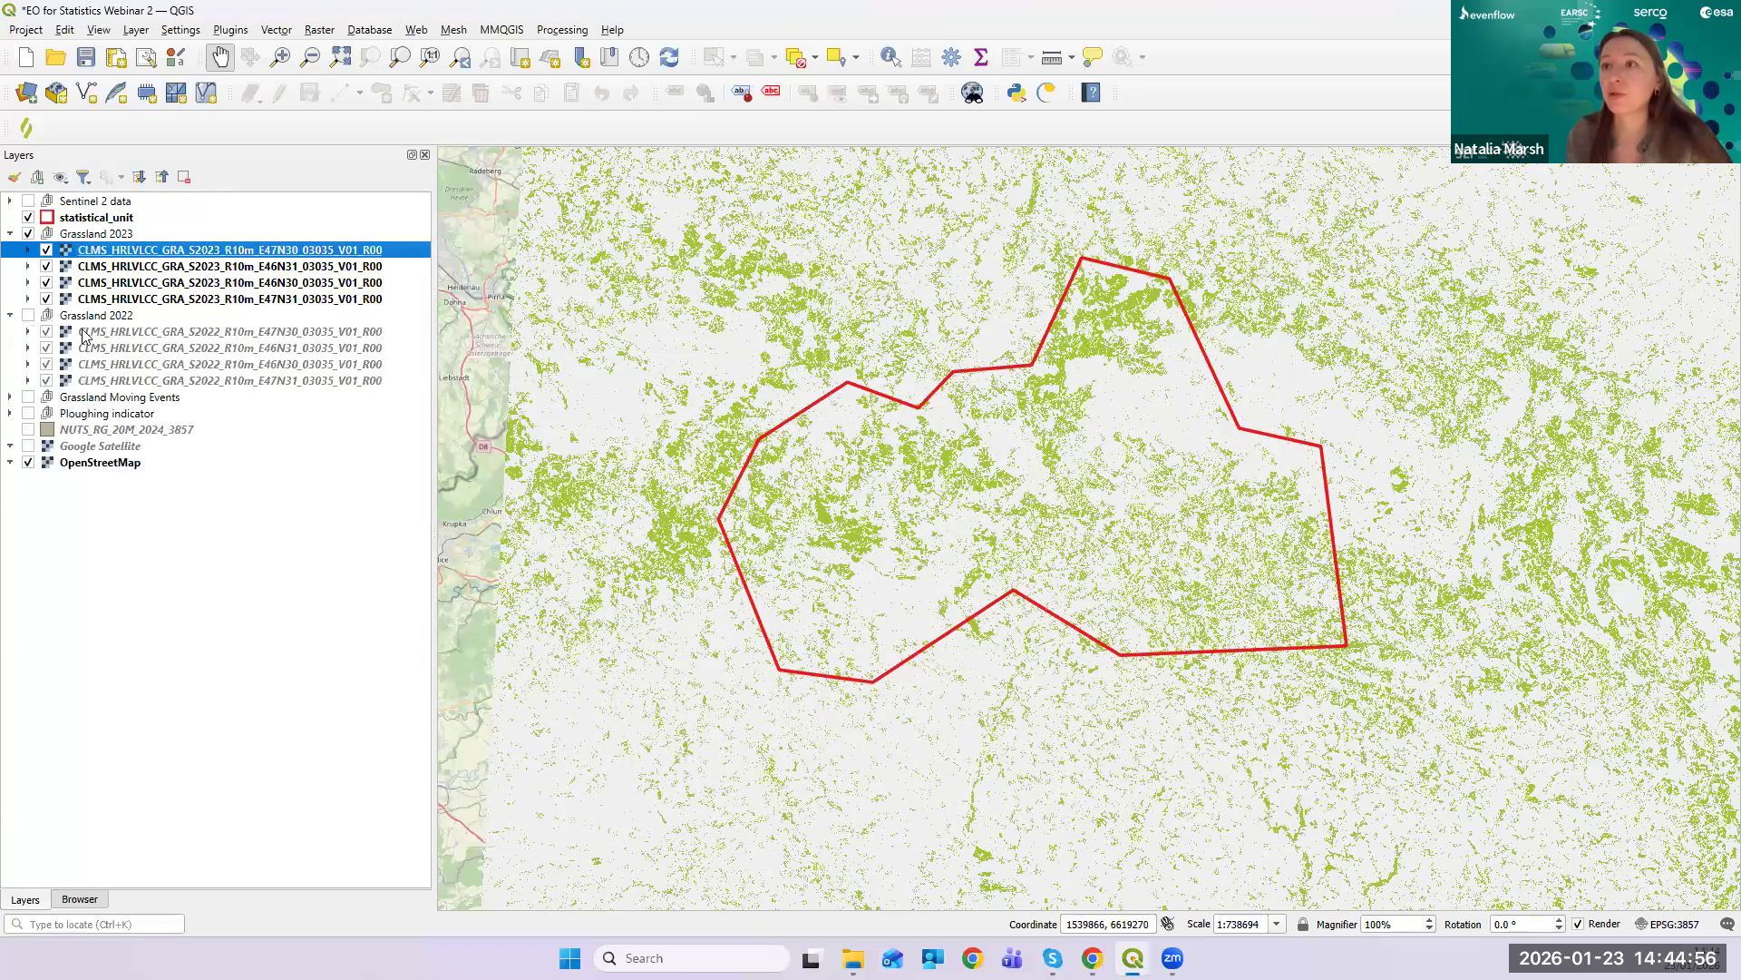
click(88, 333)
right_click(90, 333)
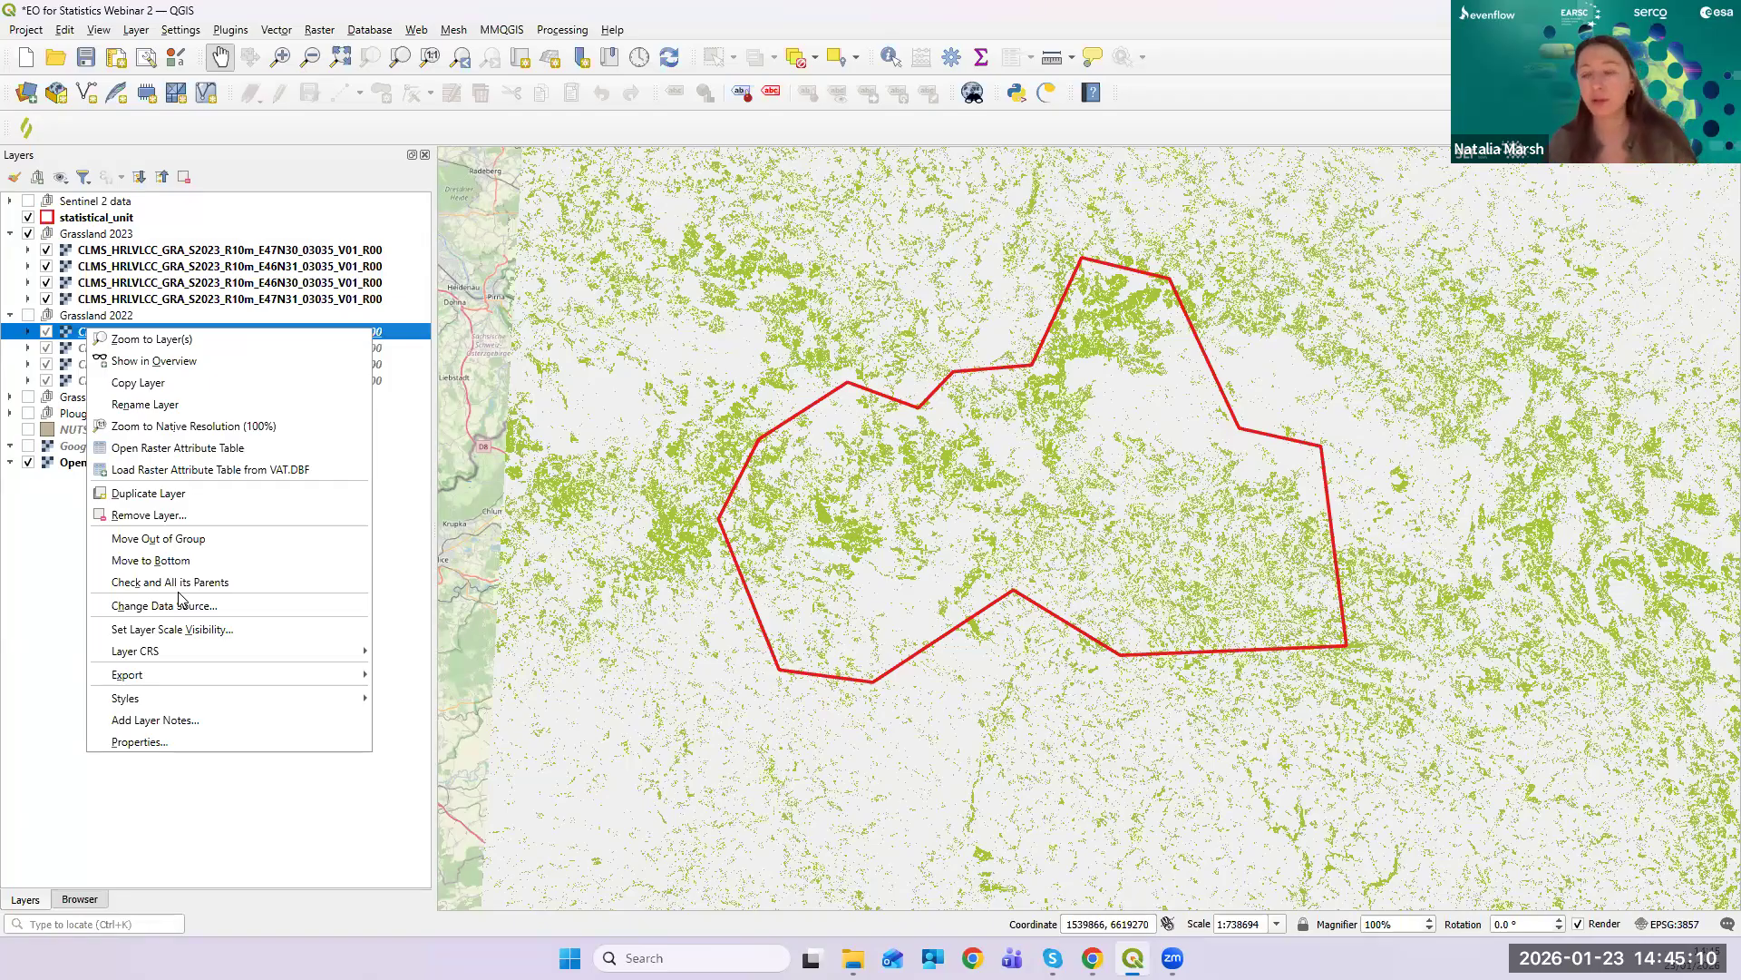
click(238, 404)
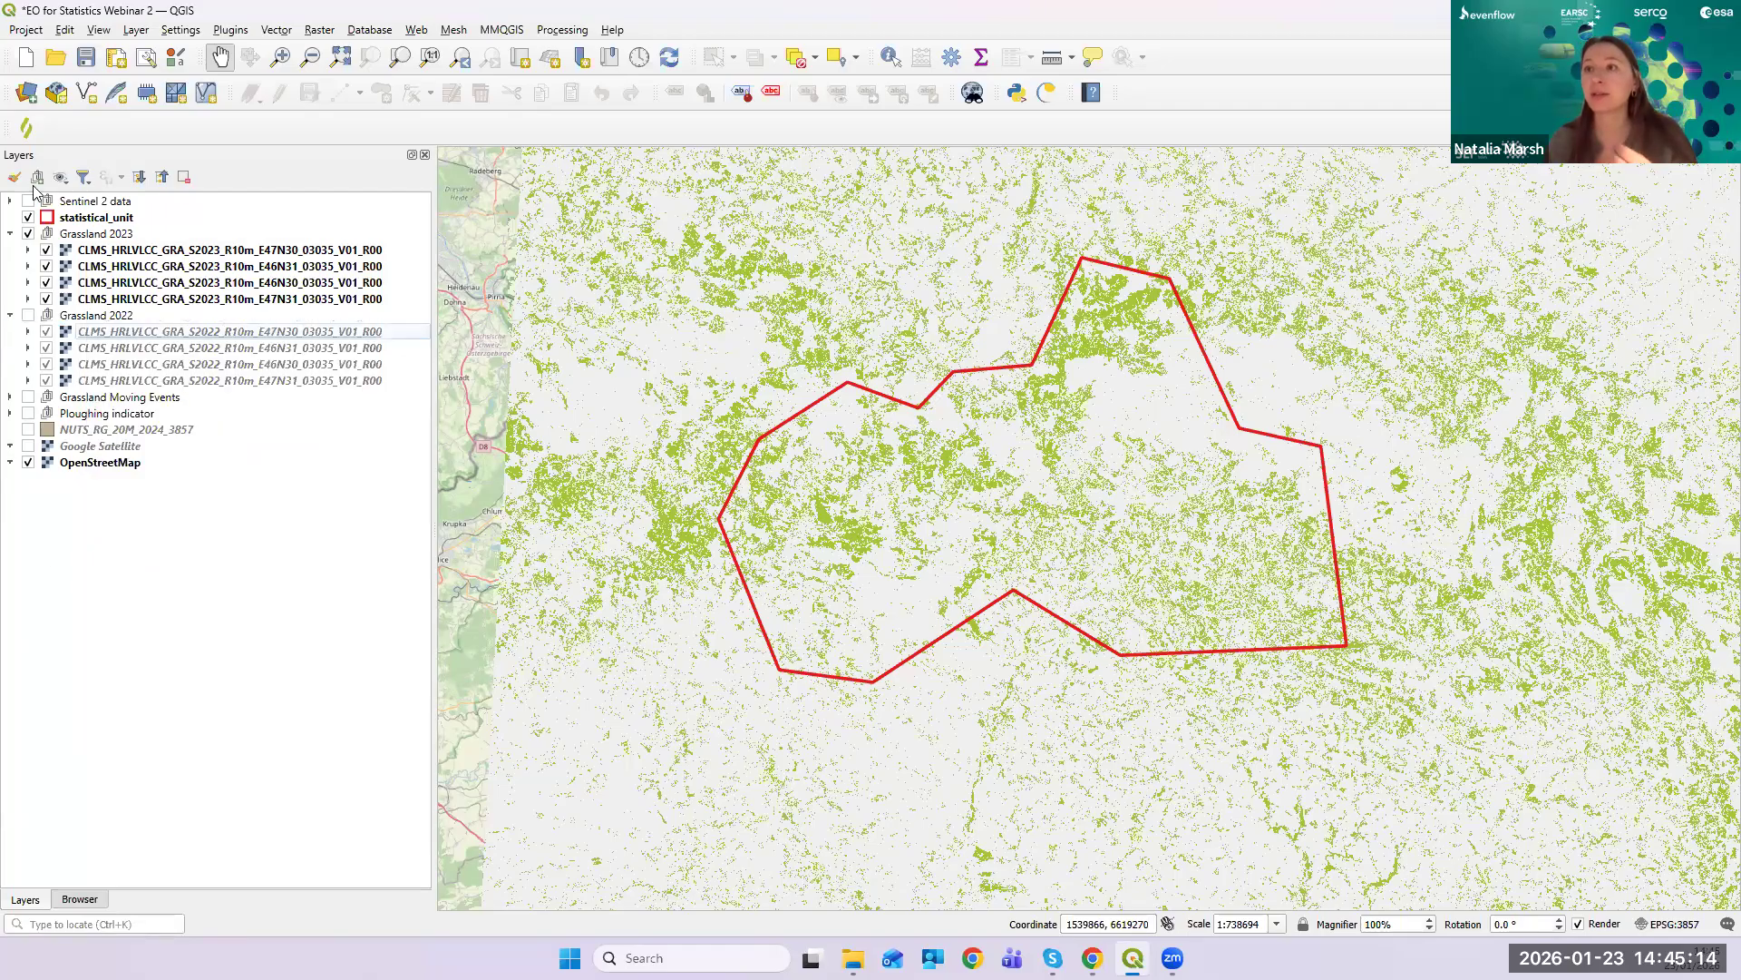
- Collapse Grassland 2022, expand and collapse Grassland Moving Events, and bring back the Copernicus Connect panel
click(10, 315)
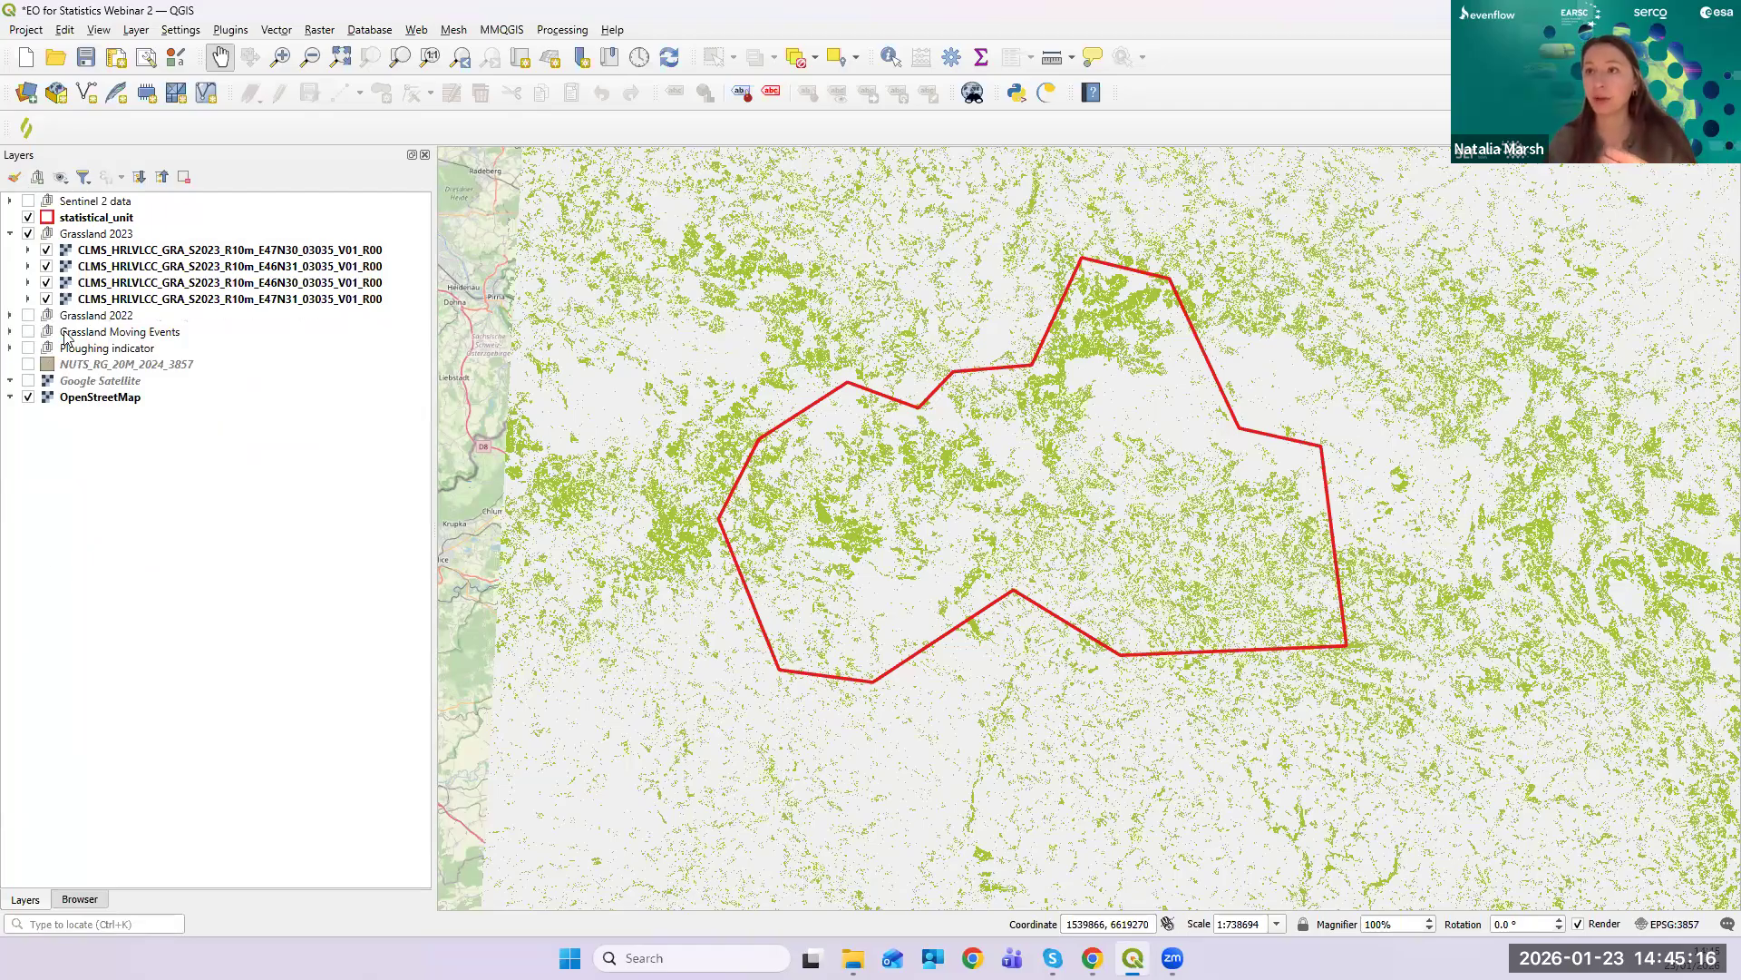
click(10, 332)
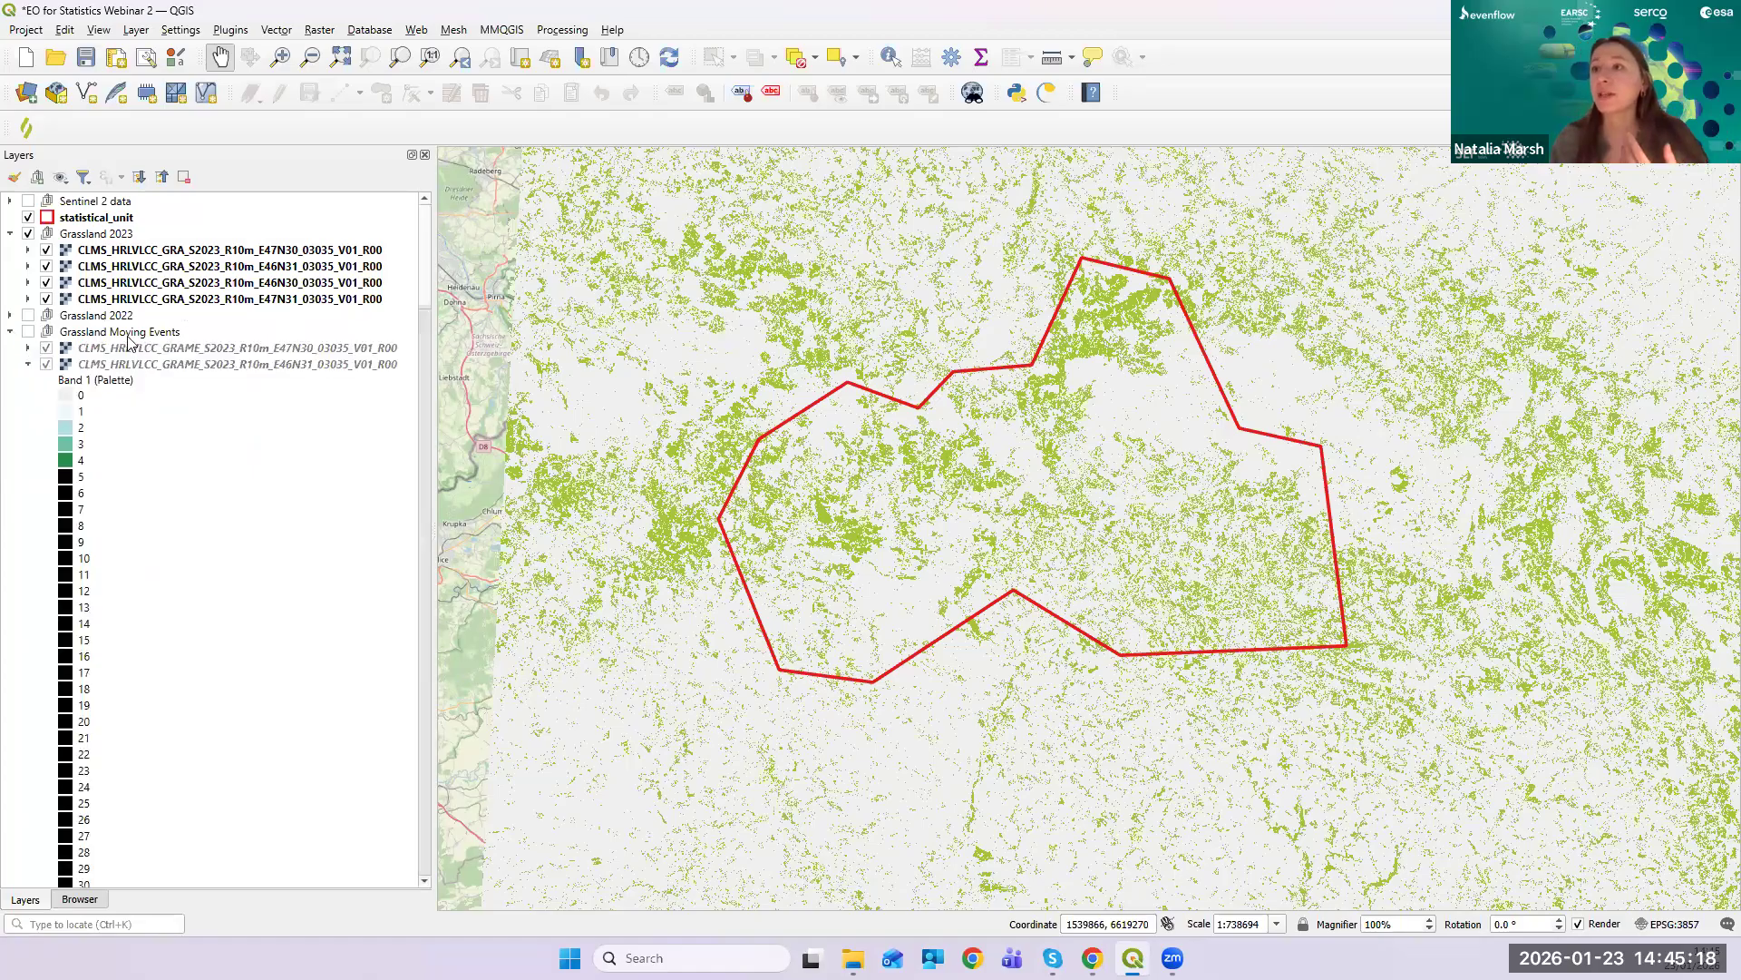
click(11, 332)
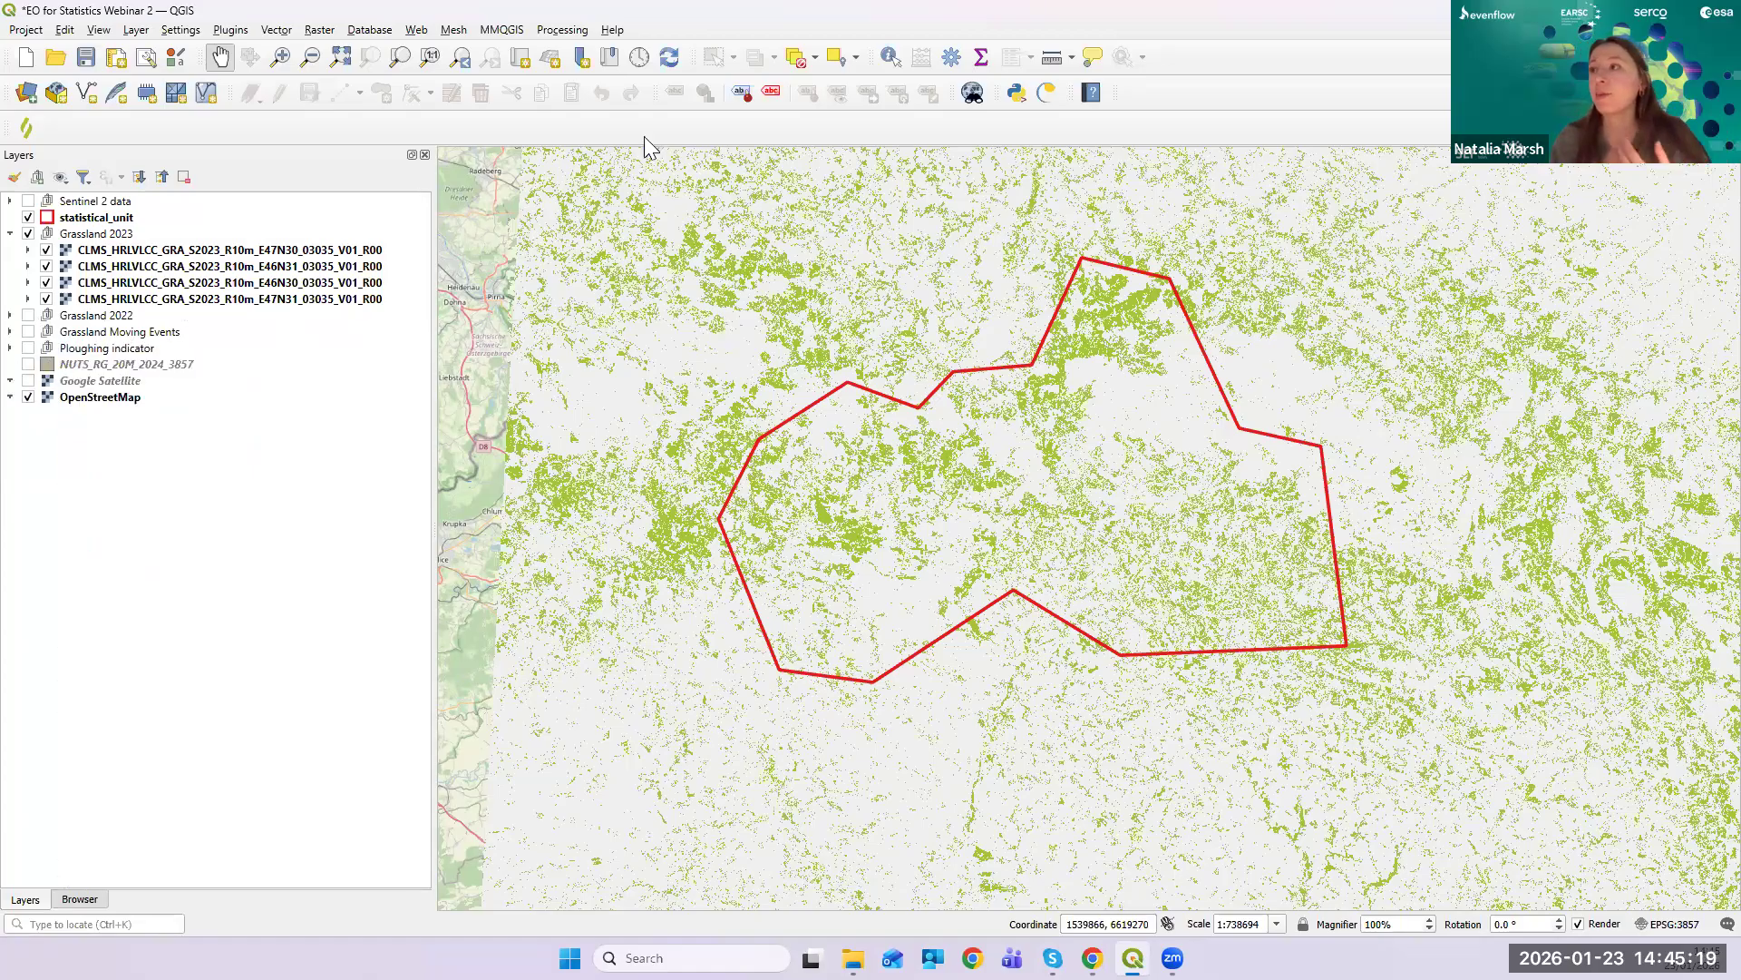
click(1046, 95)
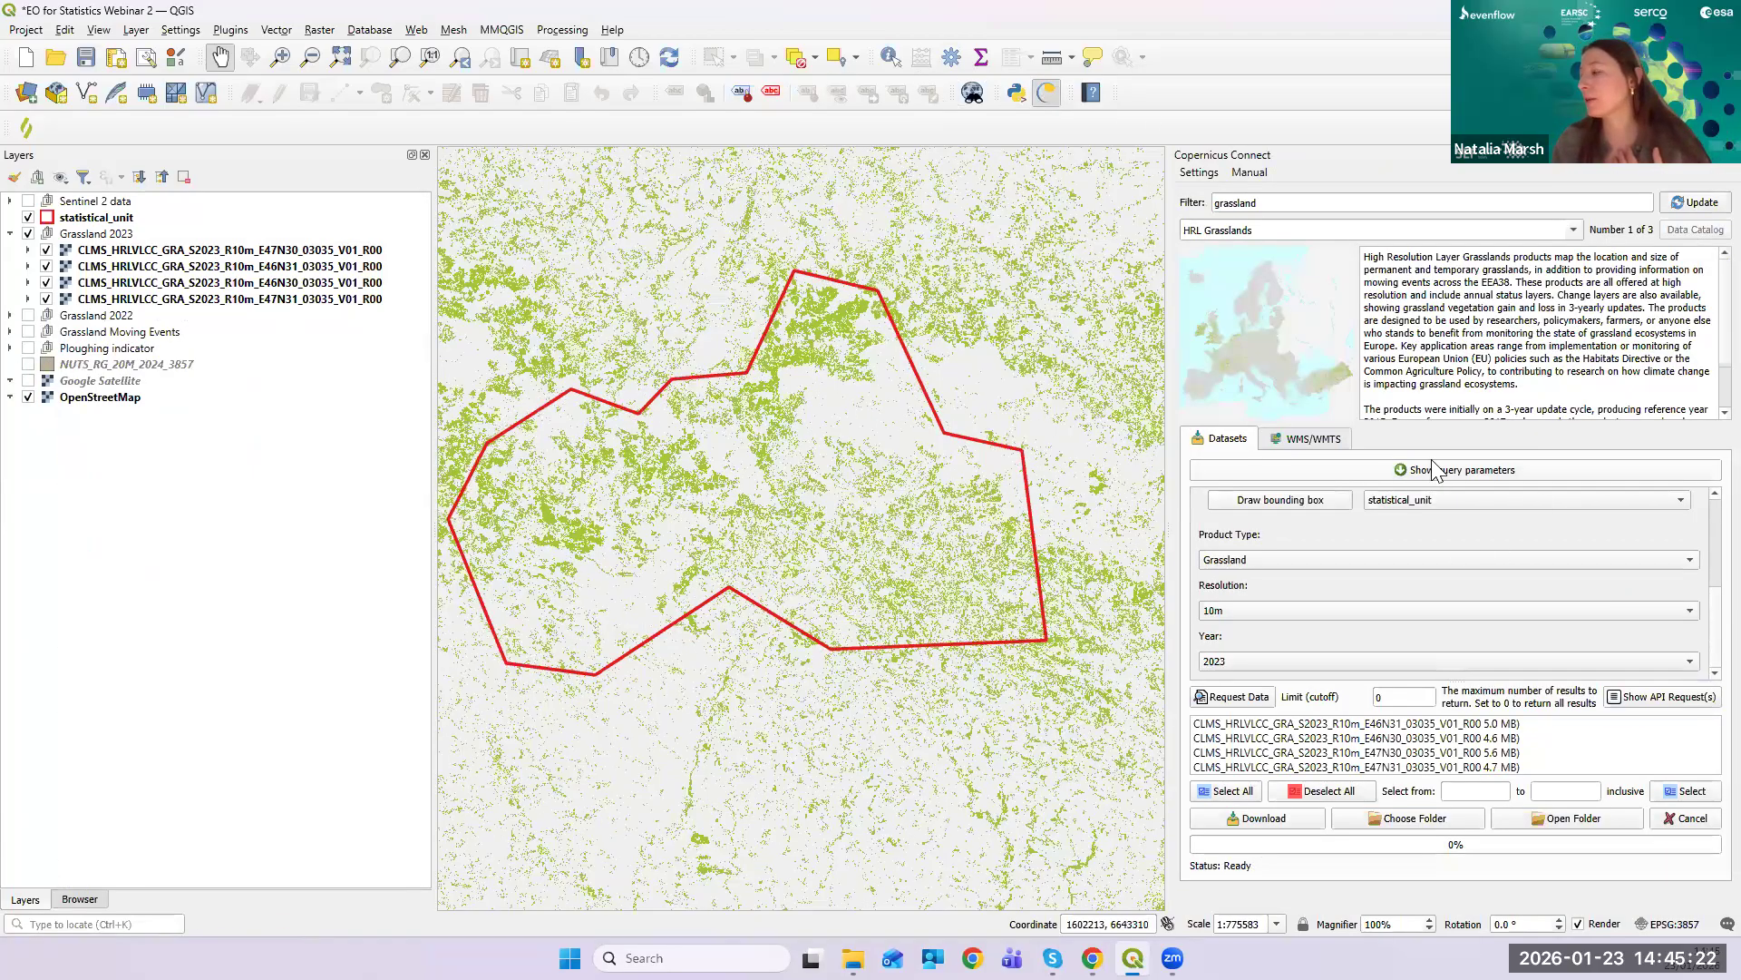
click(1382, 562)
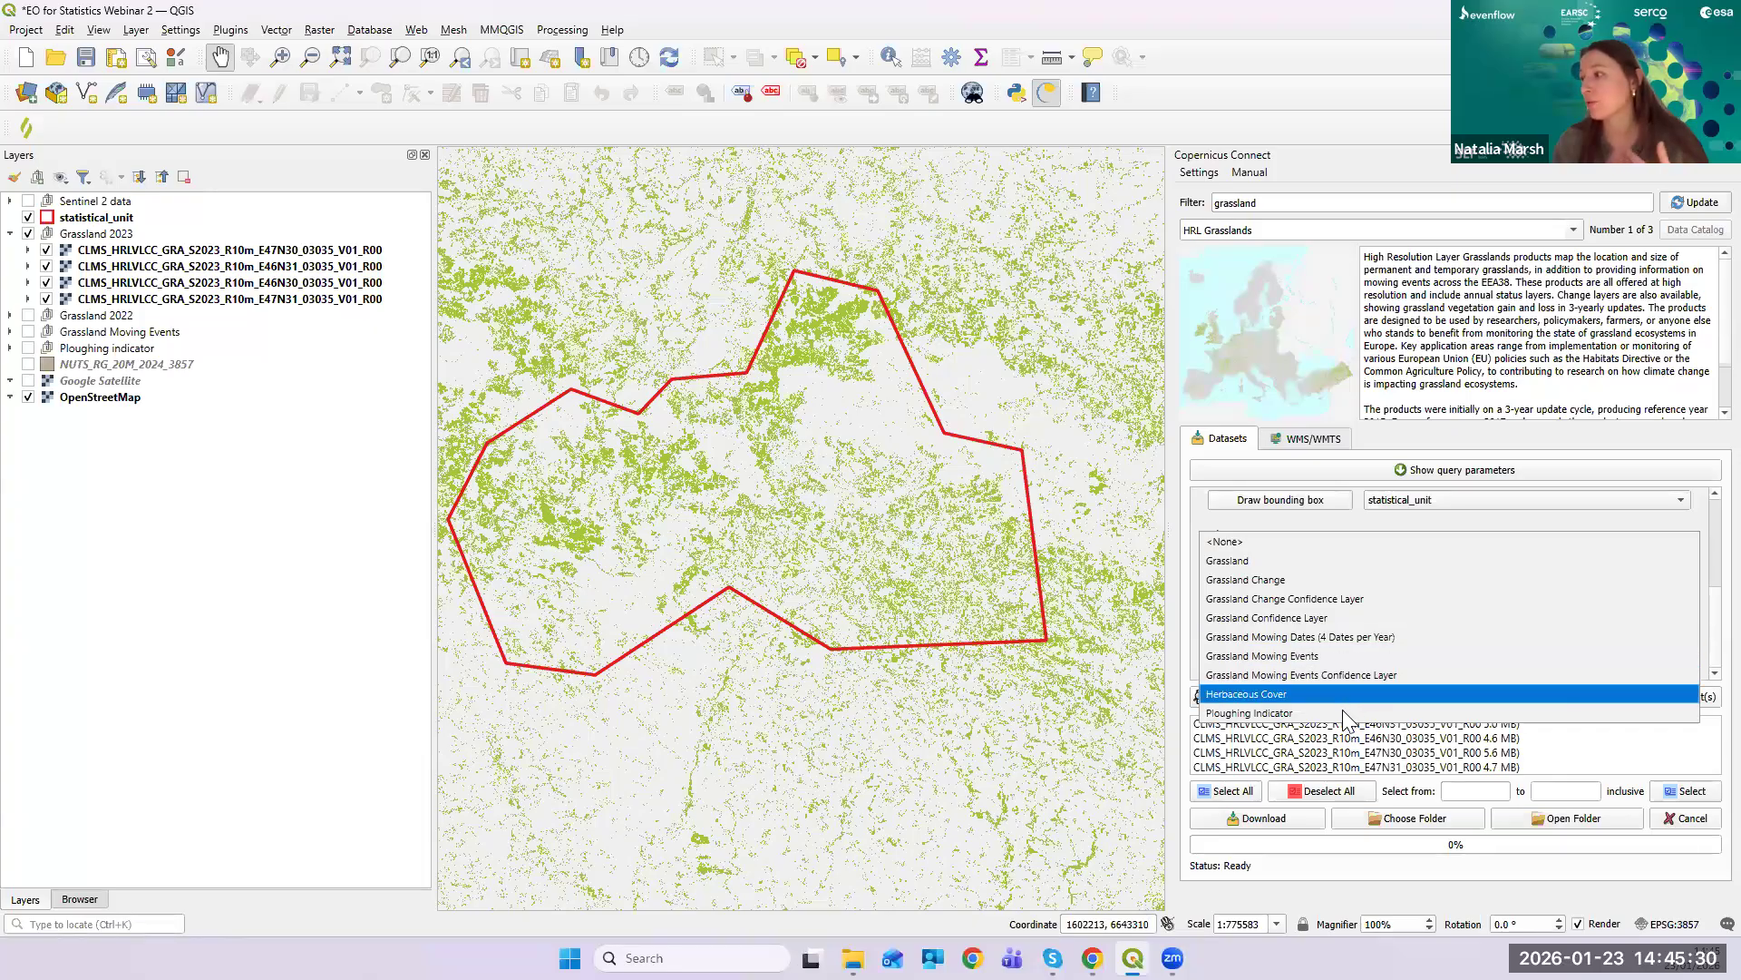
drag(1097, 735, 799, 529)
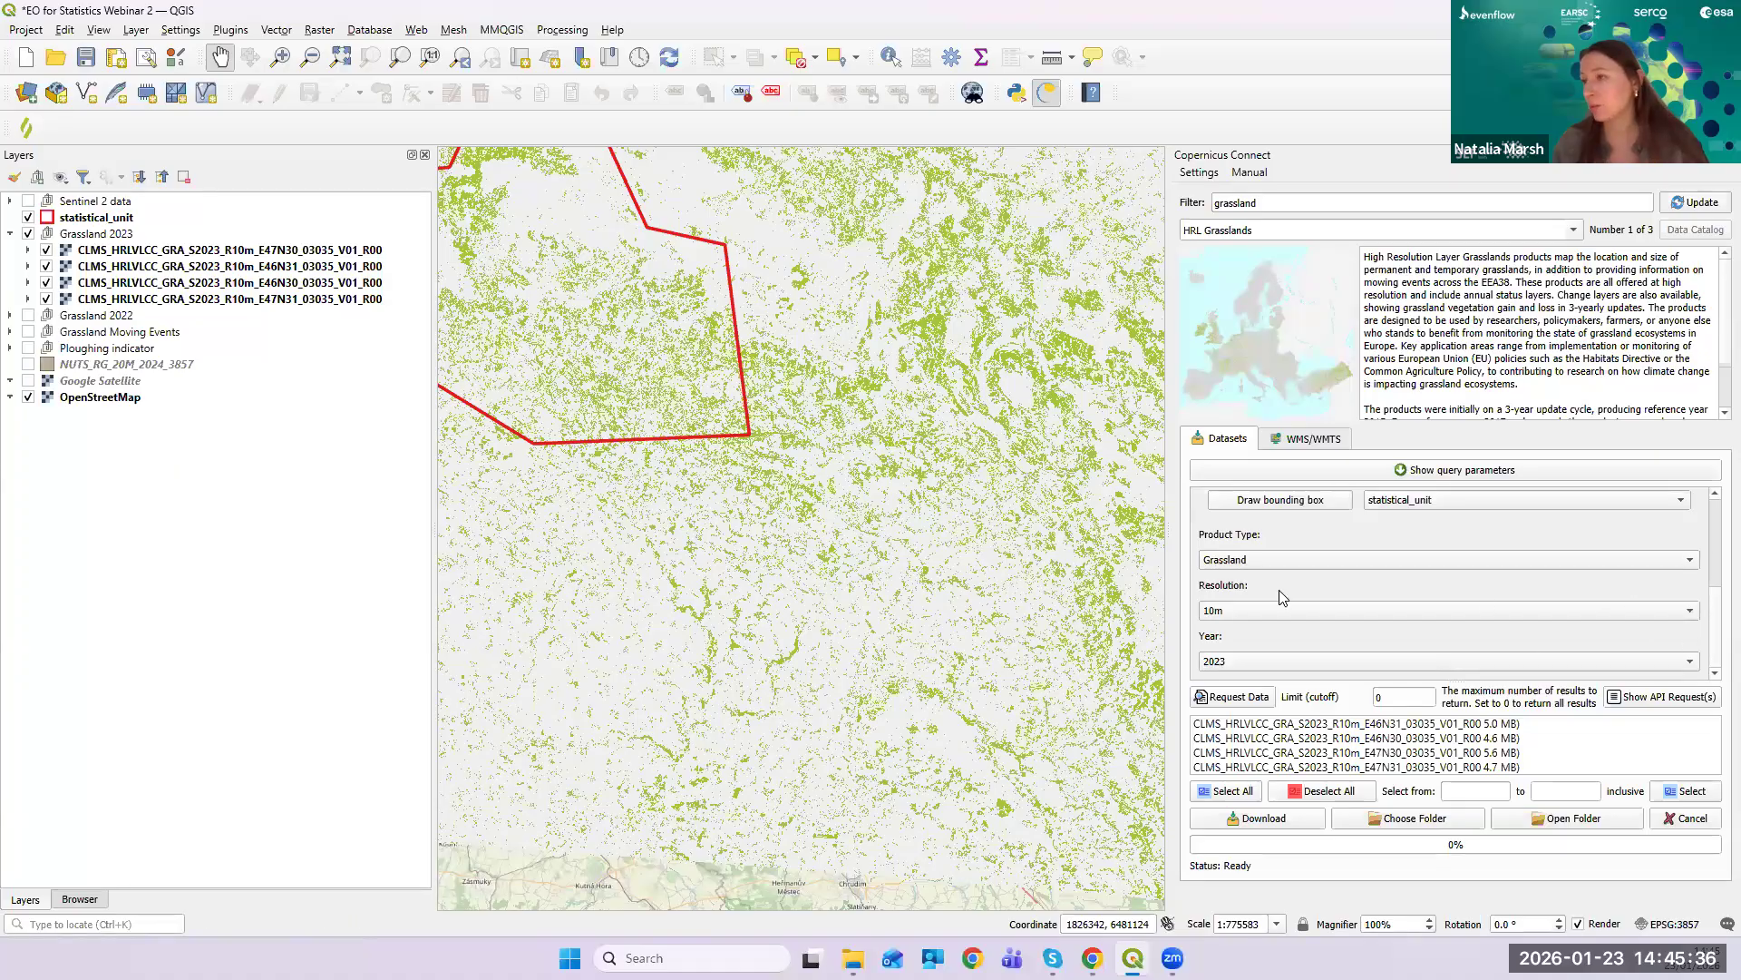
drag(770, 374, 1084, 570)
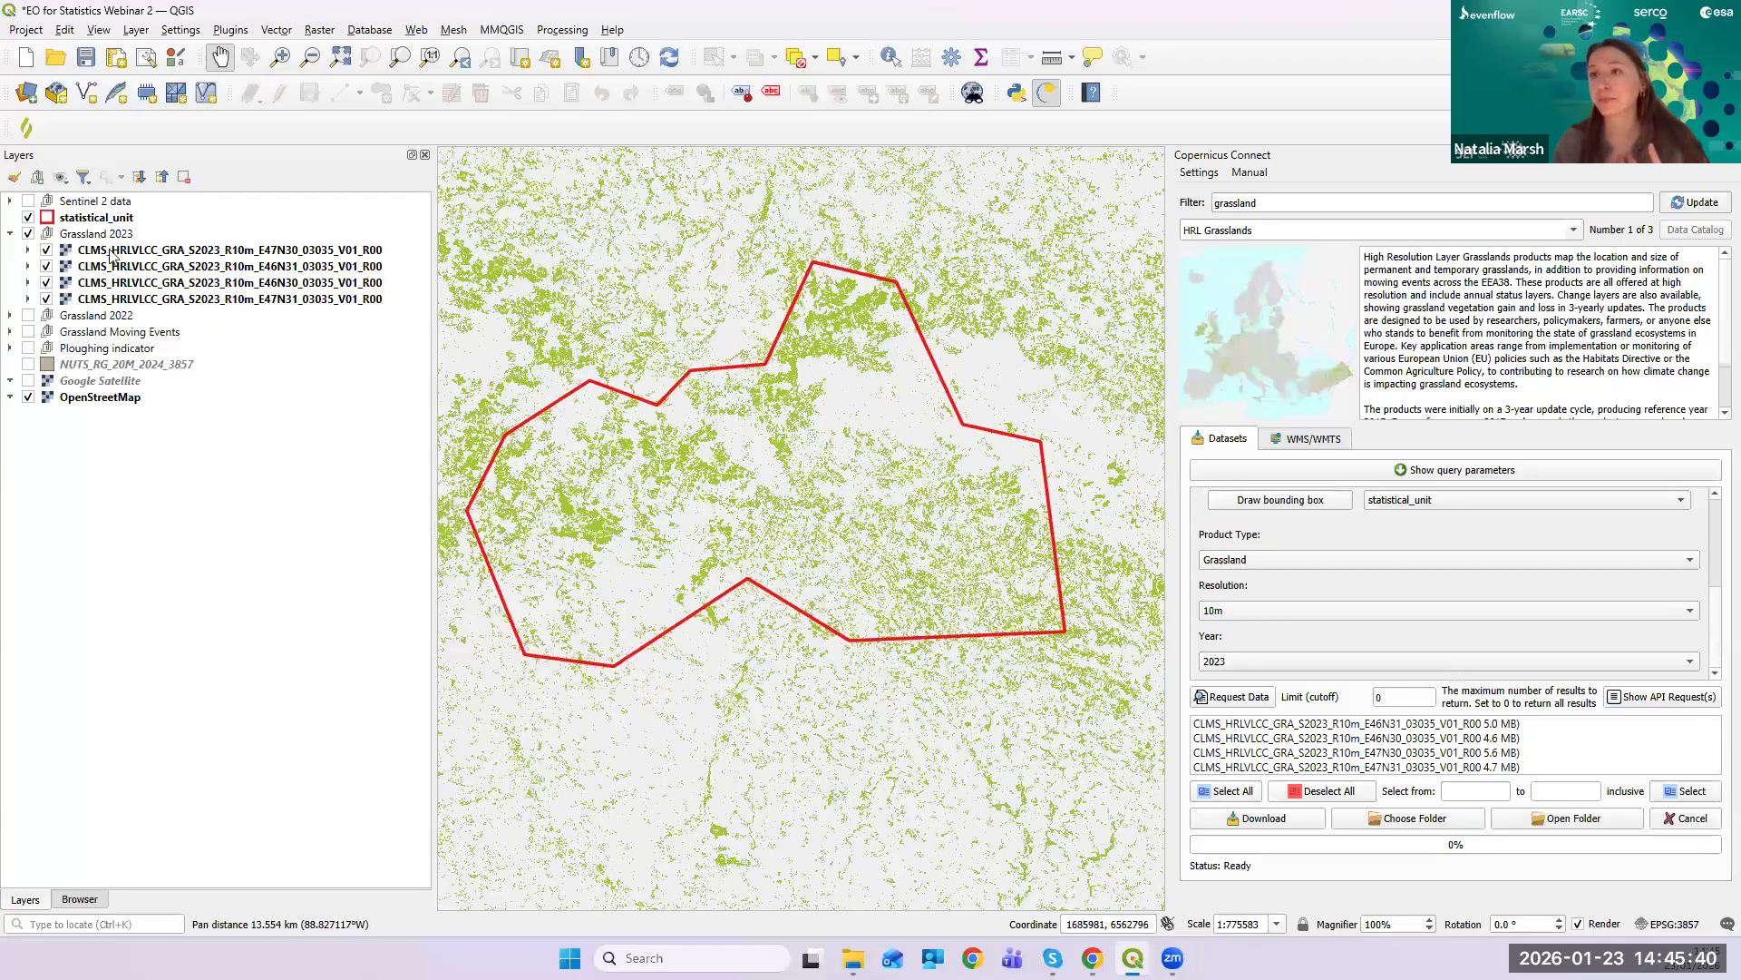
- Expand and switch on the Grassland 2022 group, then zoom in on the tiles
click(11, 315)
click(274, 339)
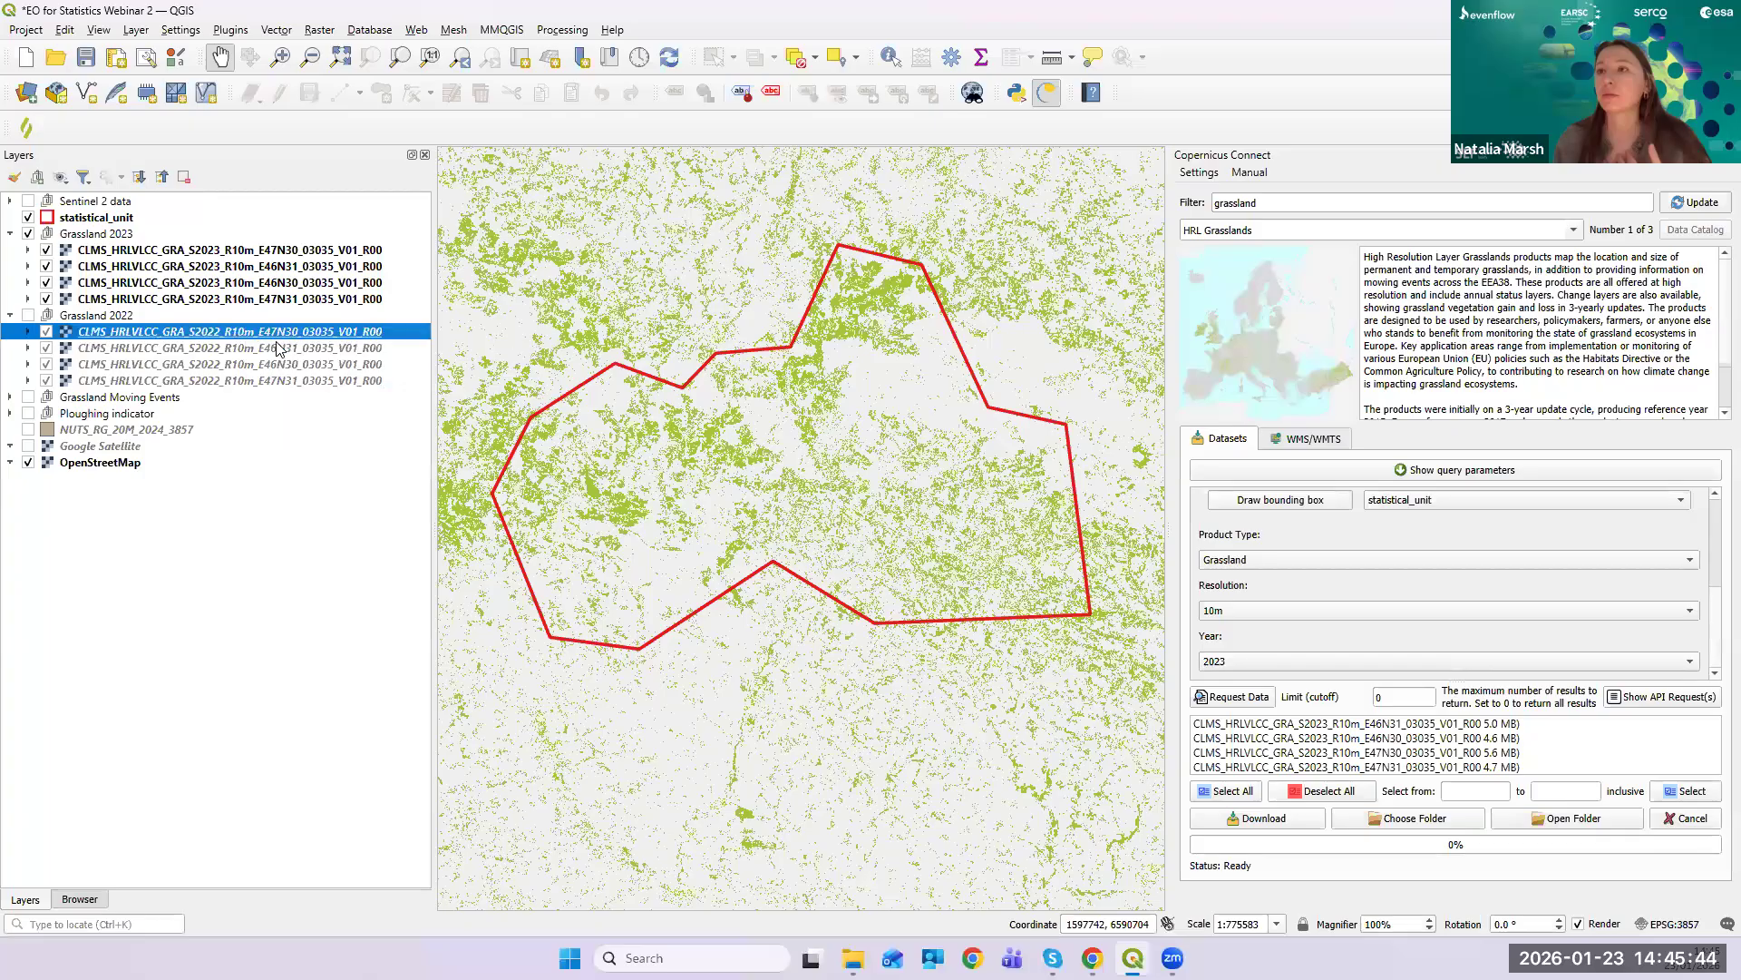
click(28, 316)
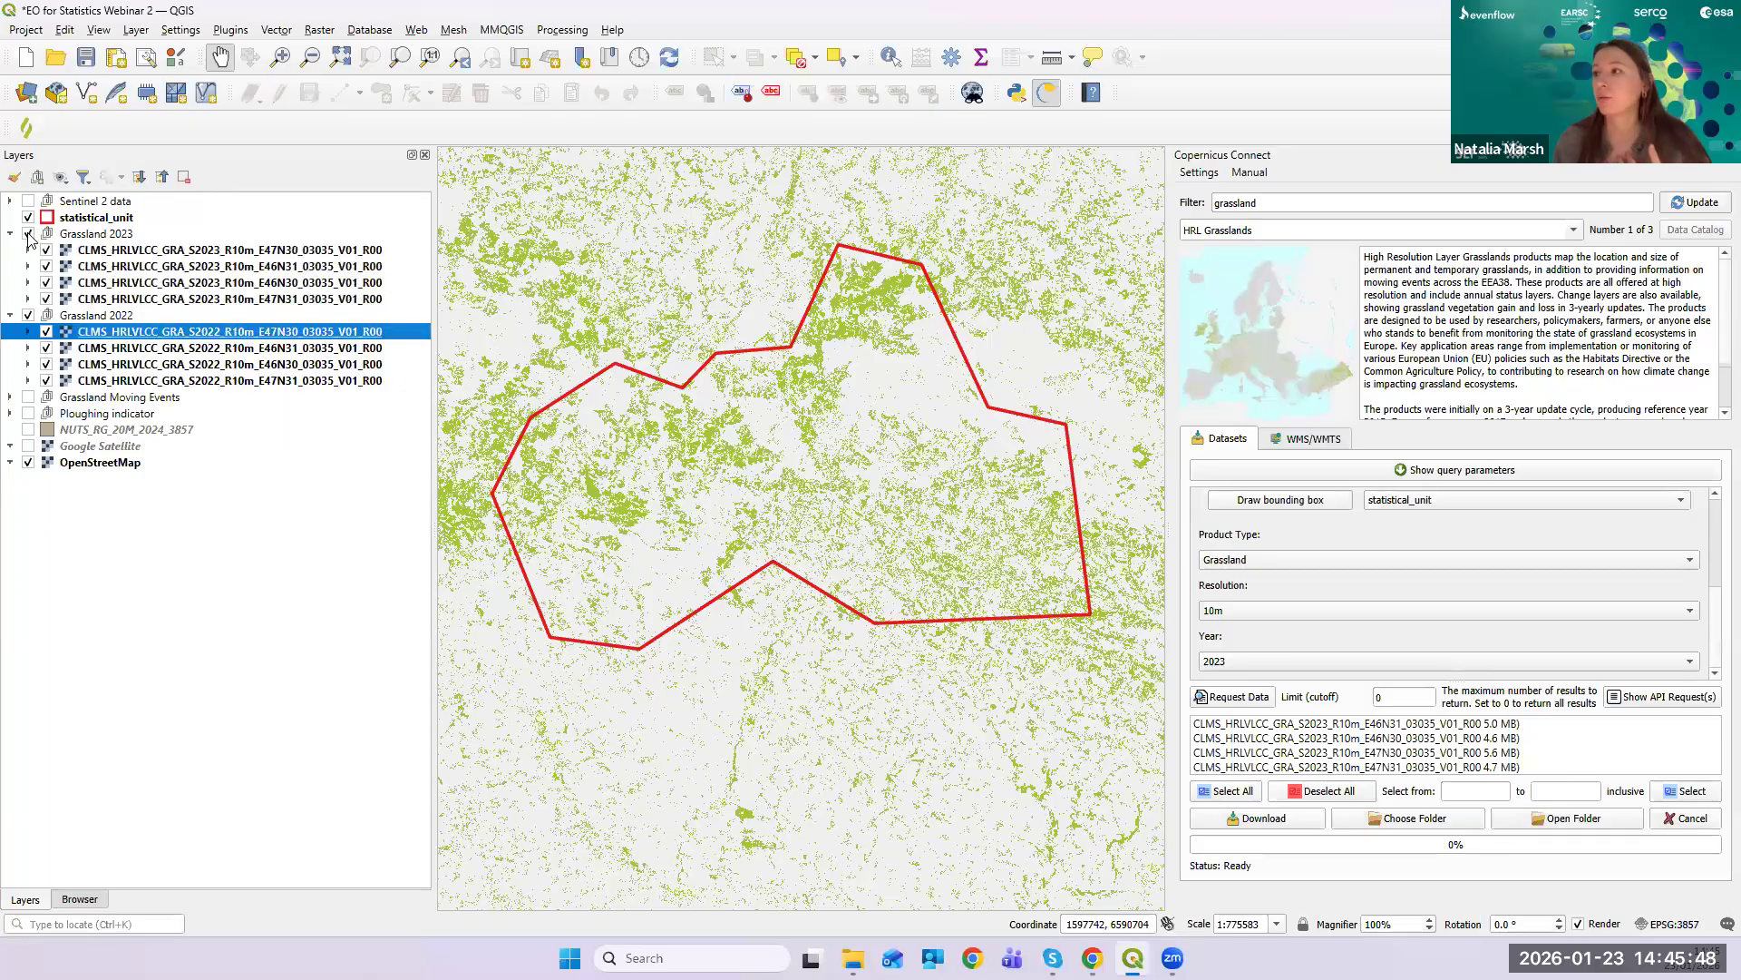
scroll(868, 319, up, 3)
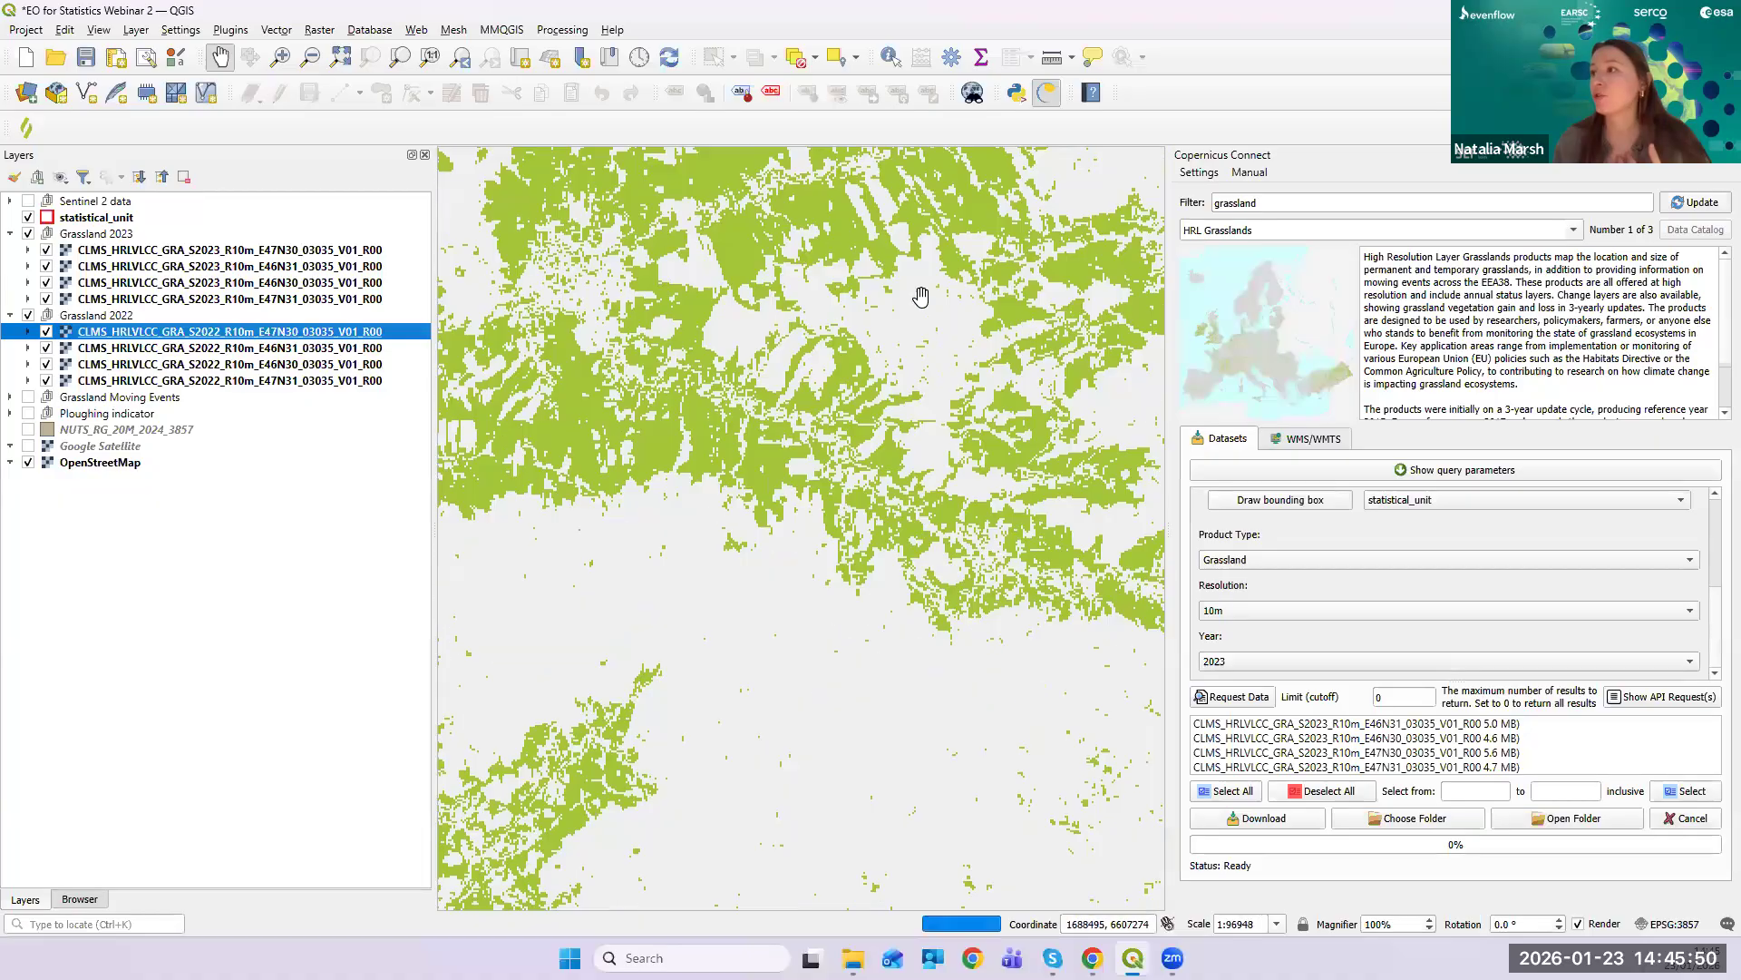
scroll(905, 387, up, 1)
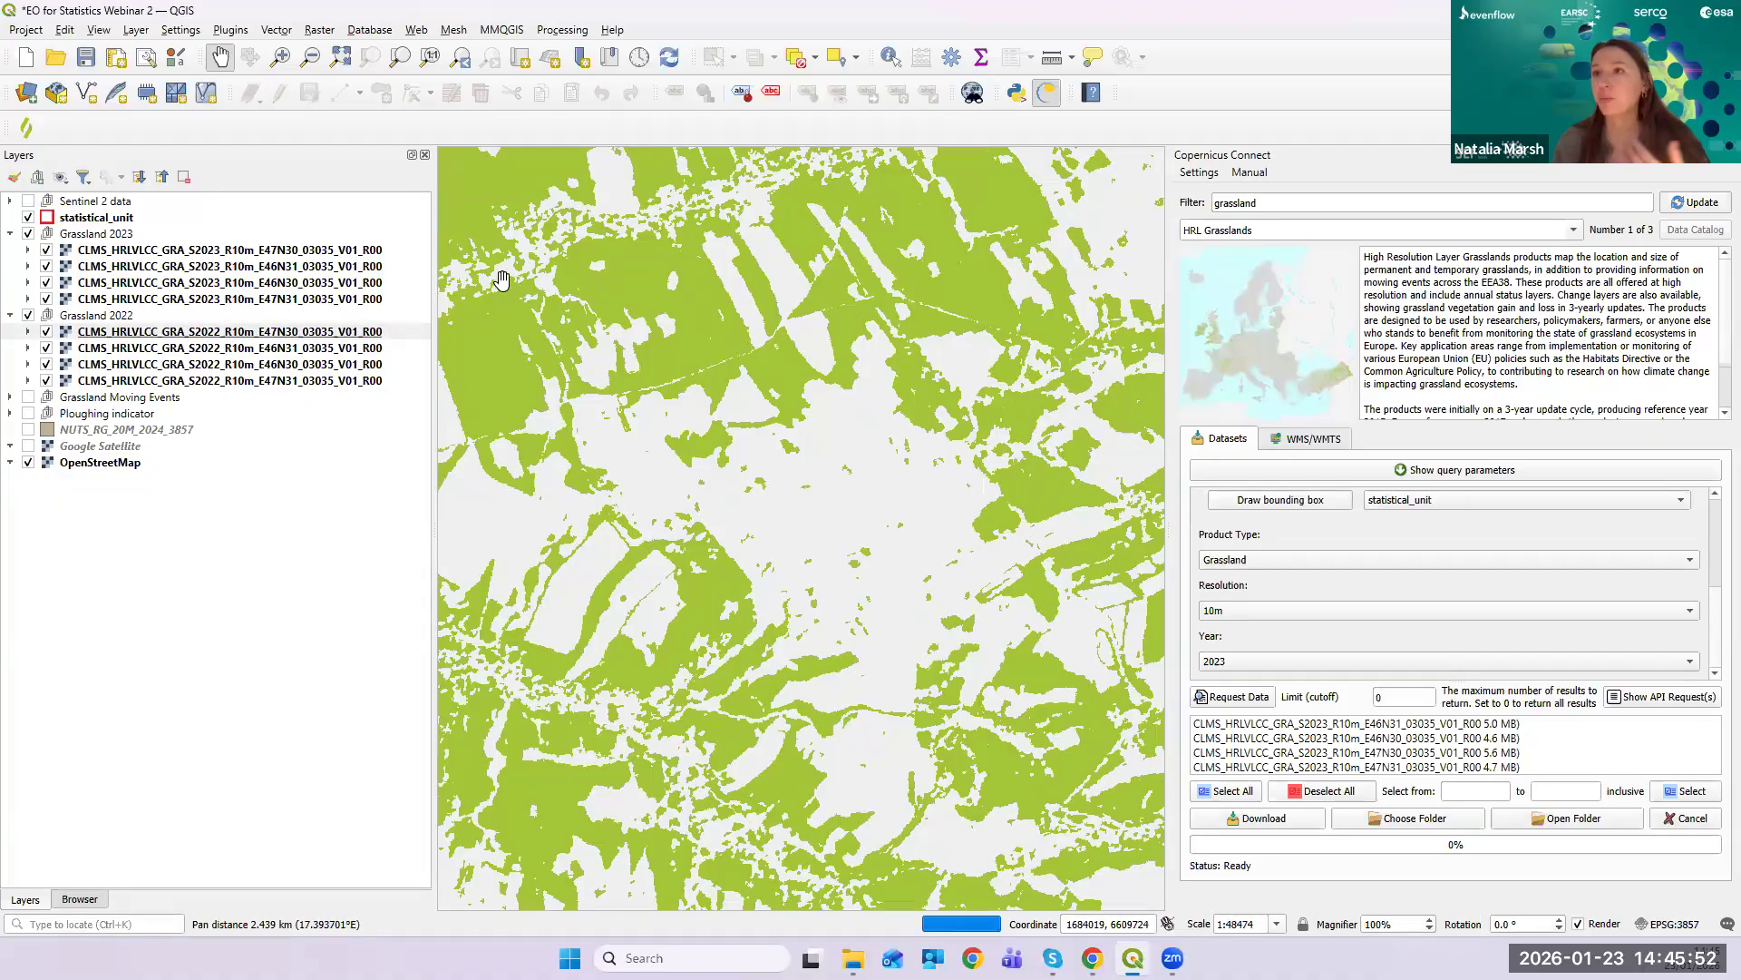
- Compare years by toggling Grassland 2023, collapse and hide both year groups, and show Grassland Moving Events
click(28, 234)
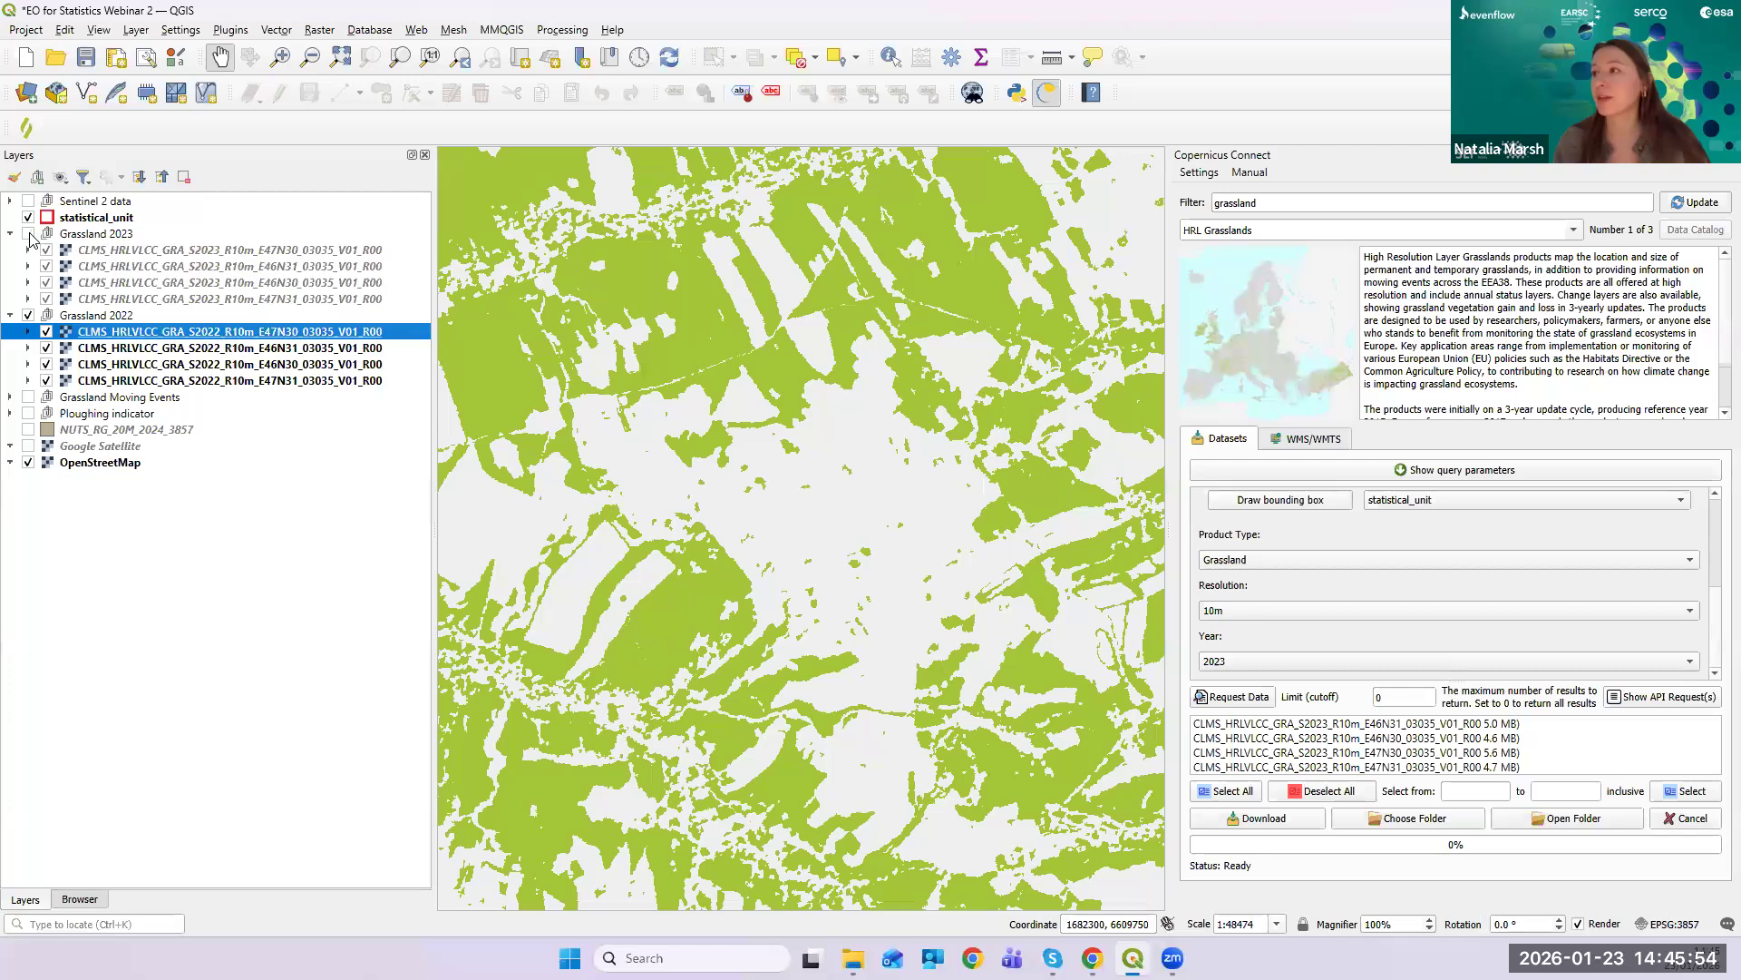
click(28, 234)
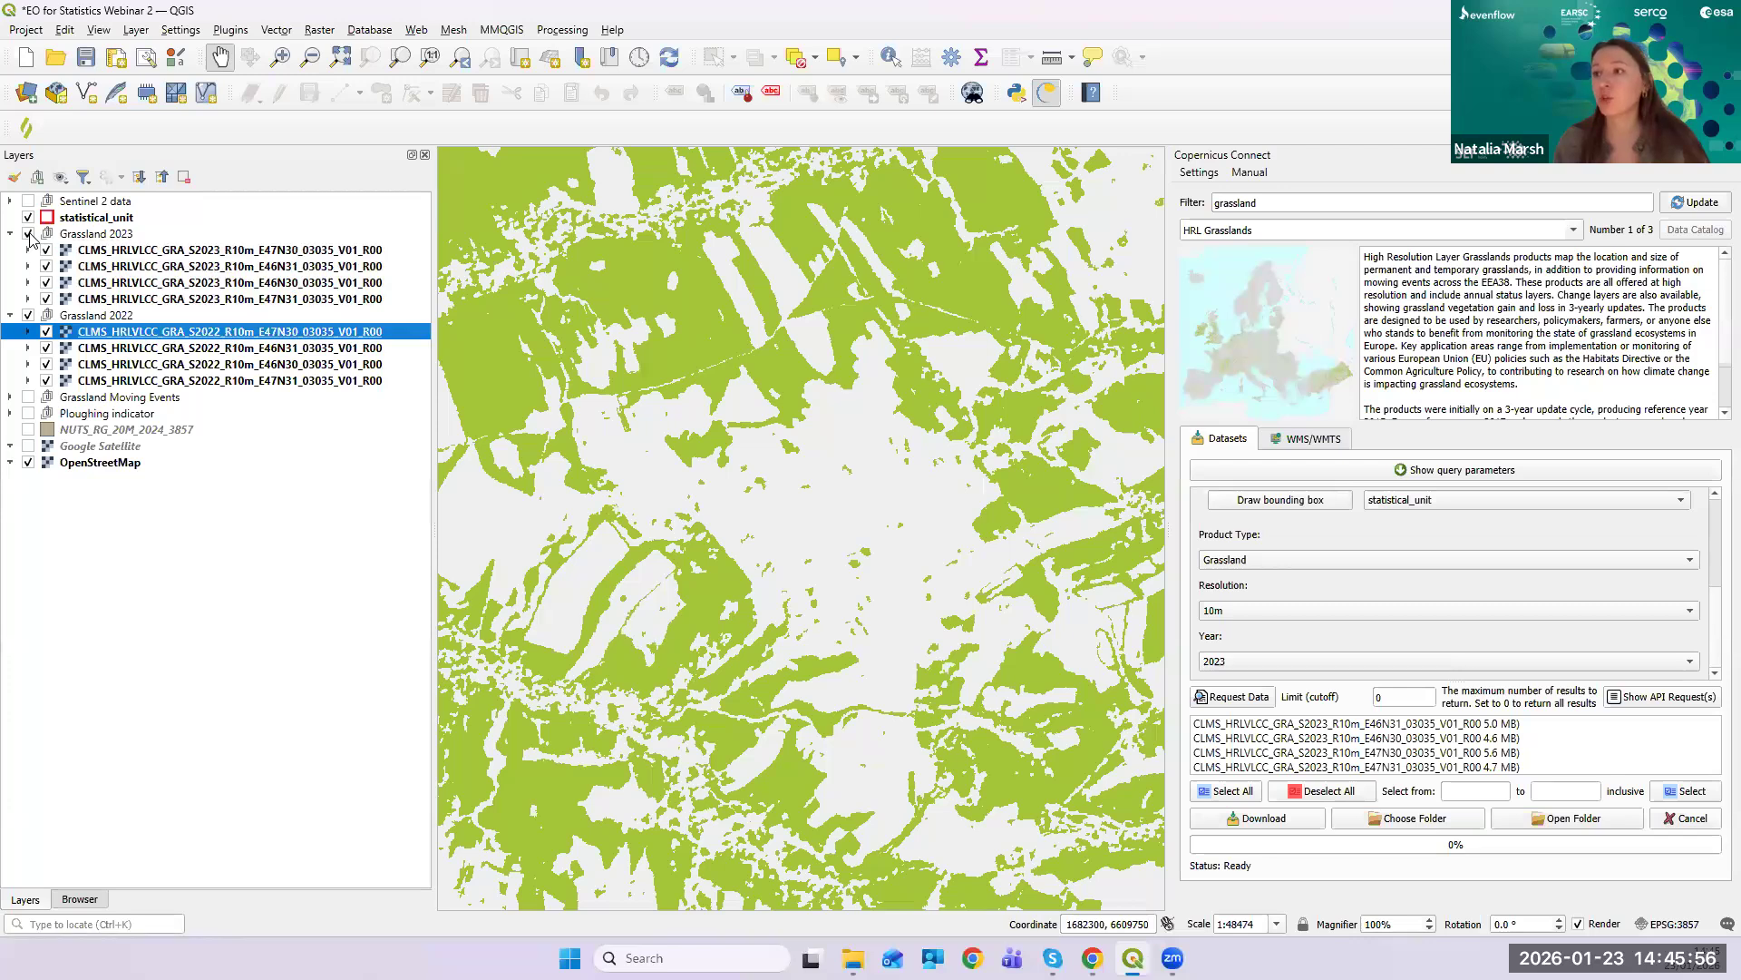
click(28, 234)
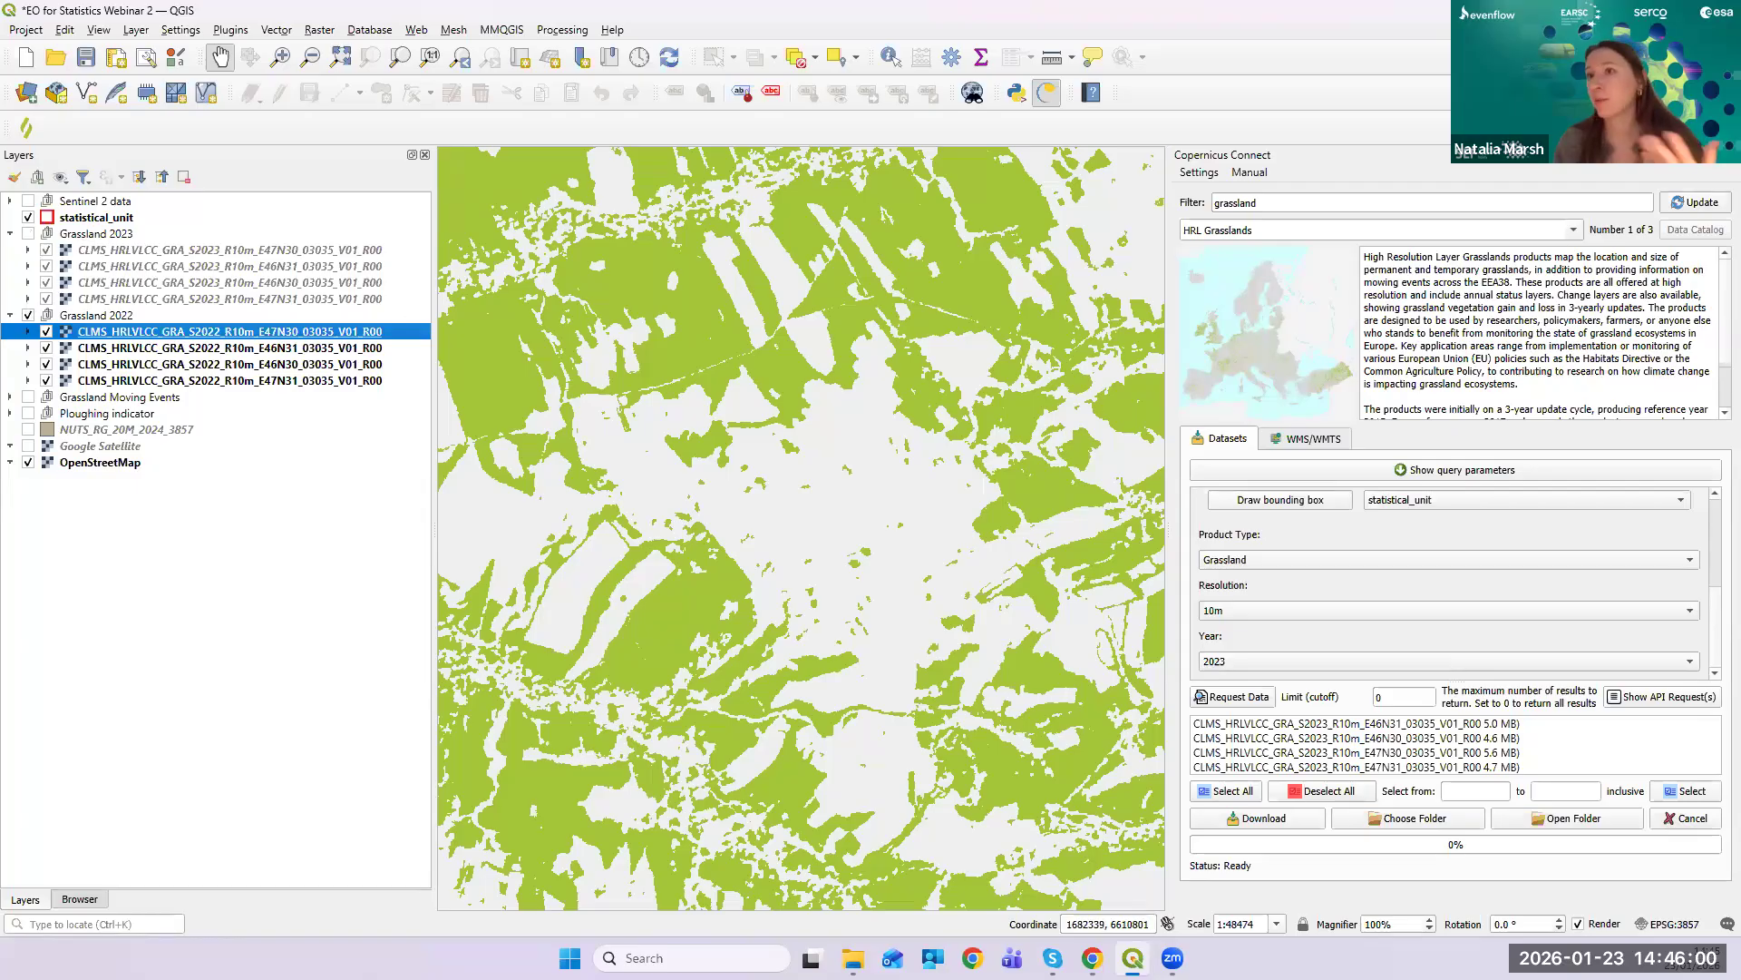
click(11, 234)
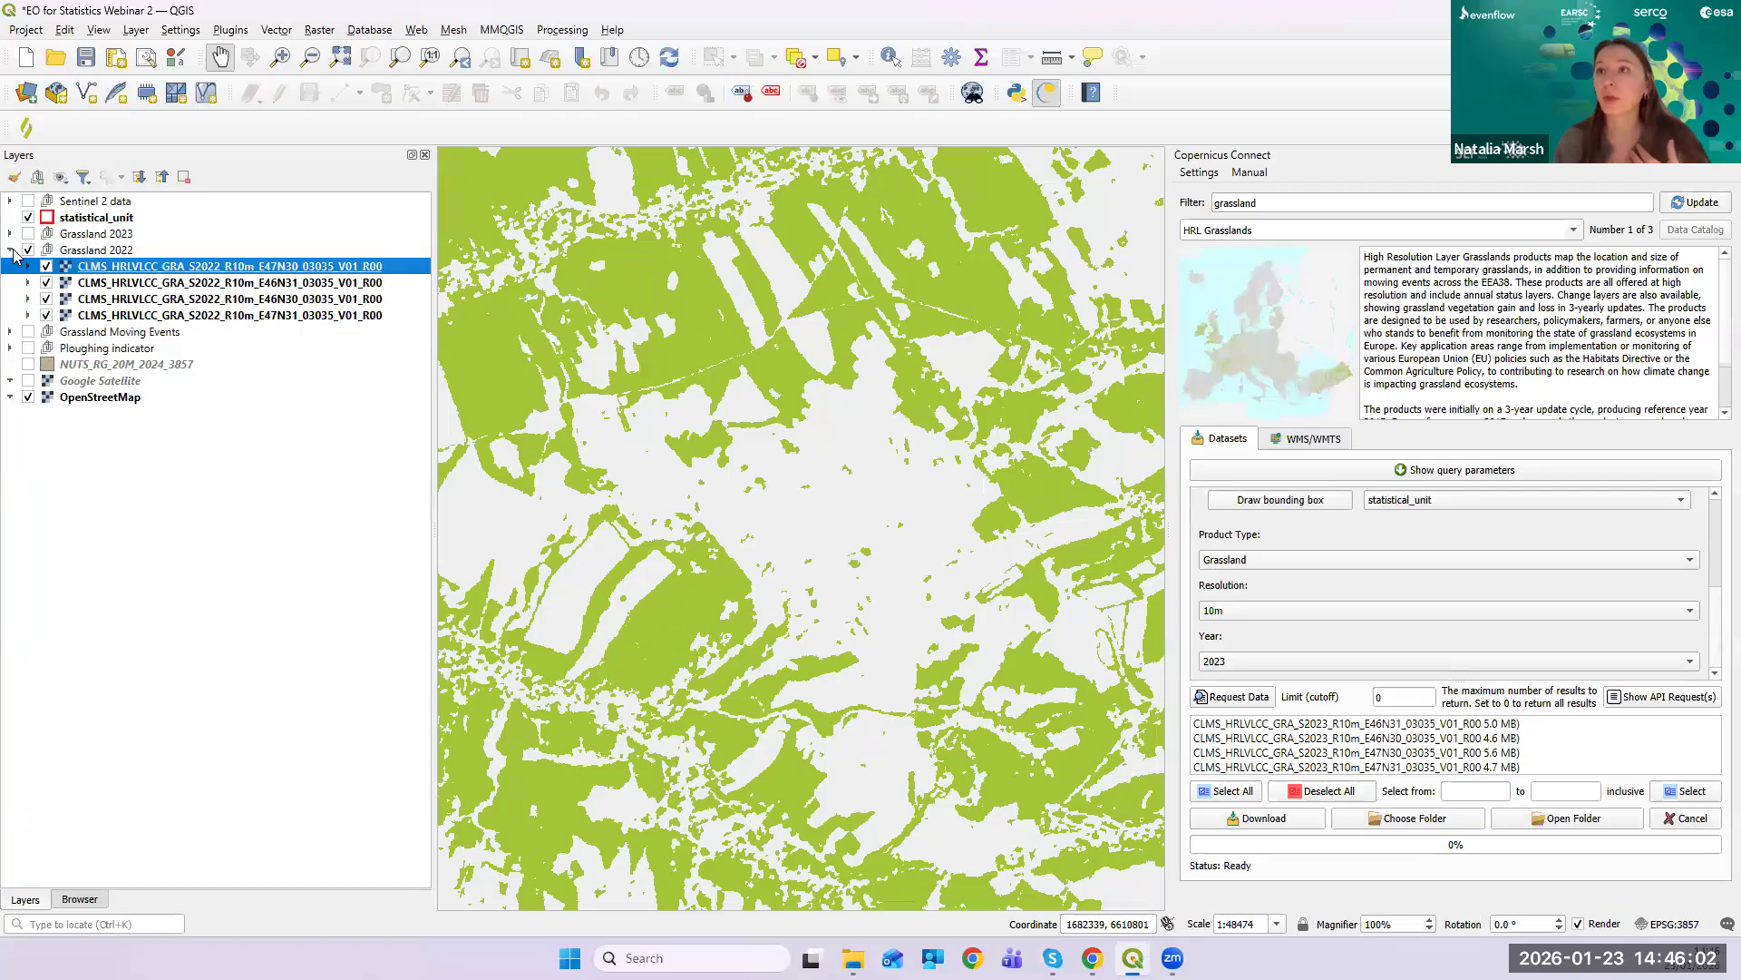
click(12, 252)
click(28, 250)
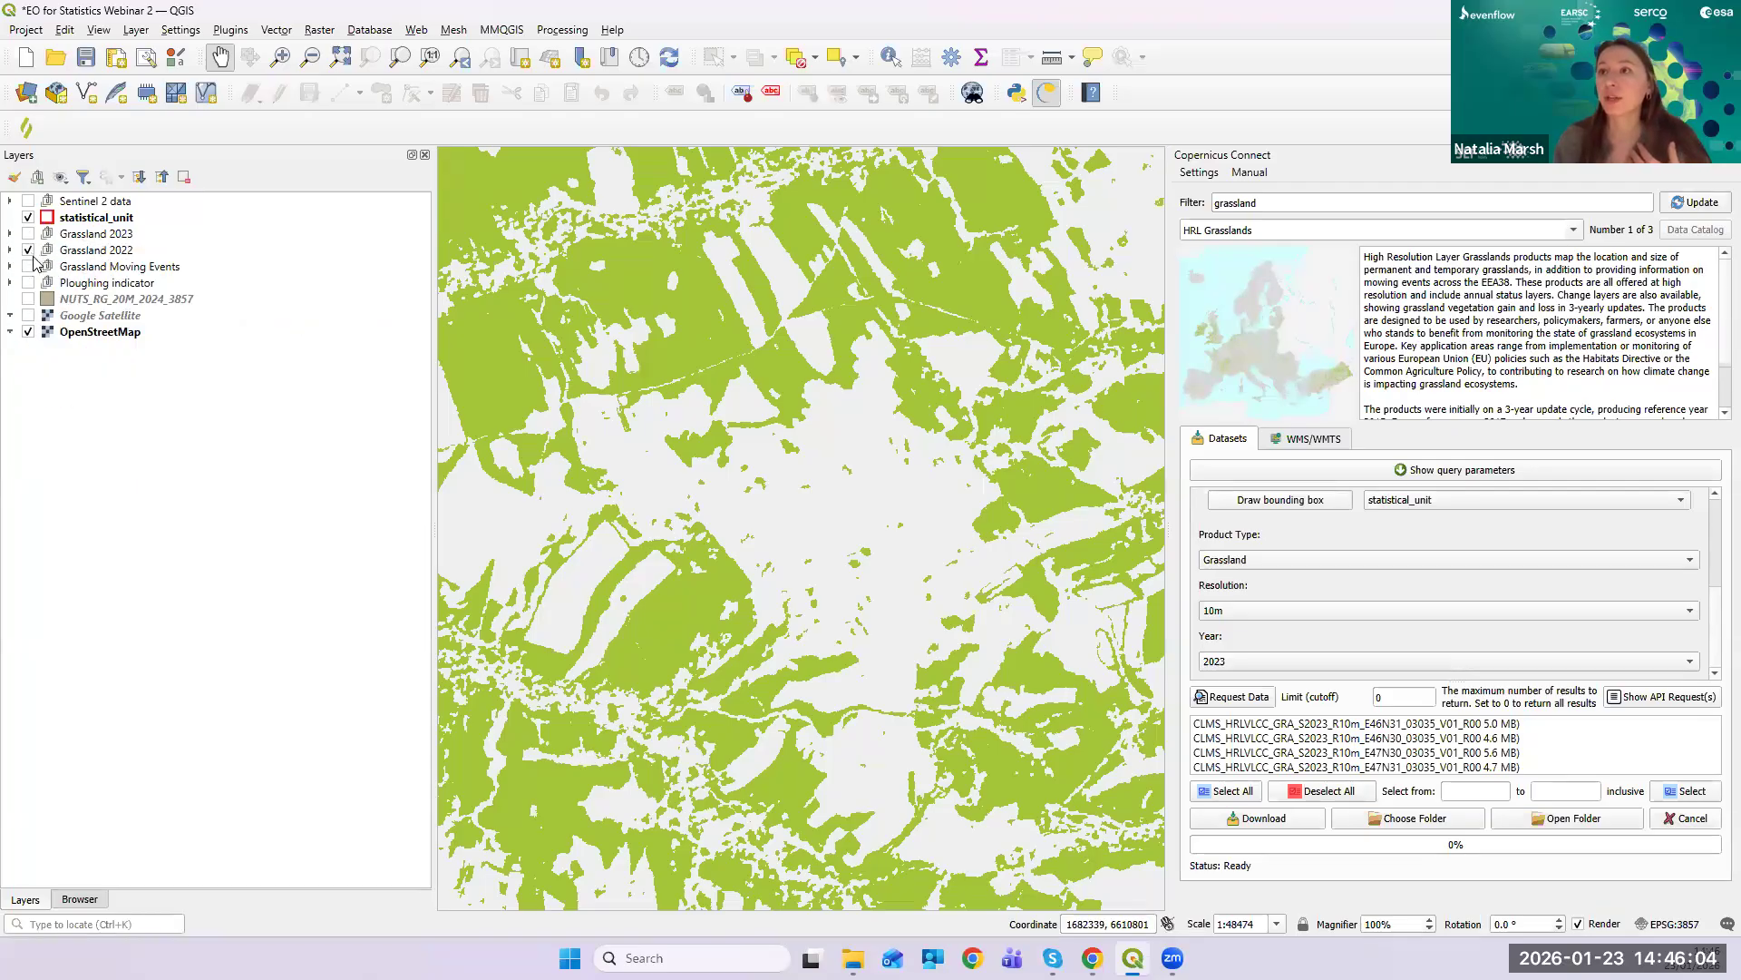
click(28, 265)
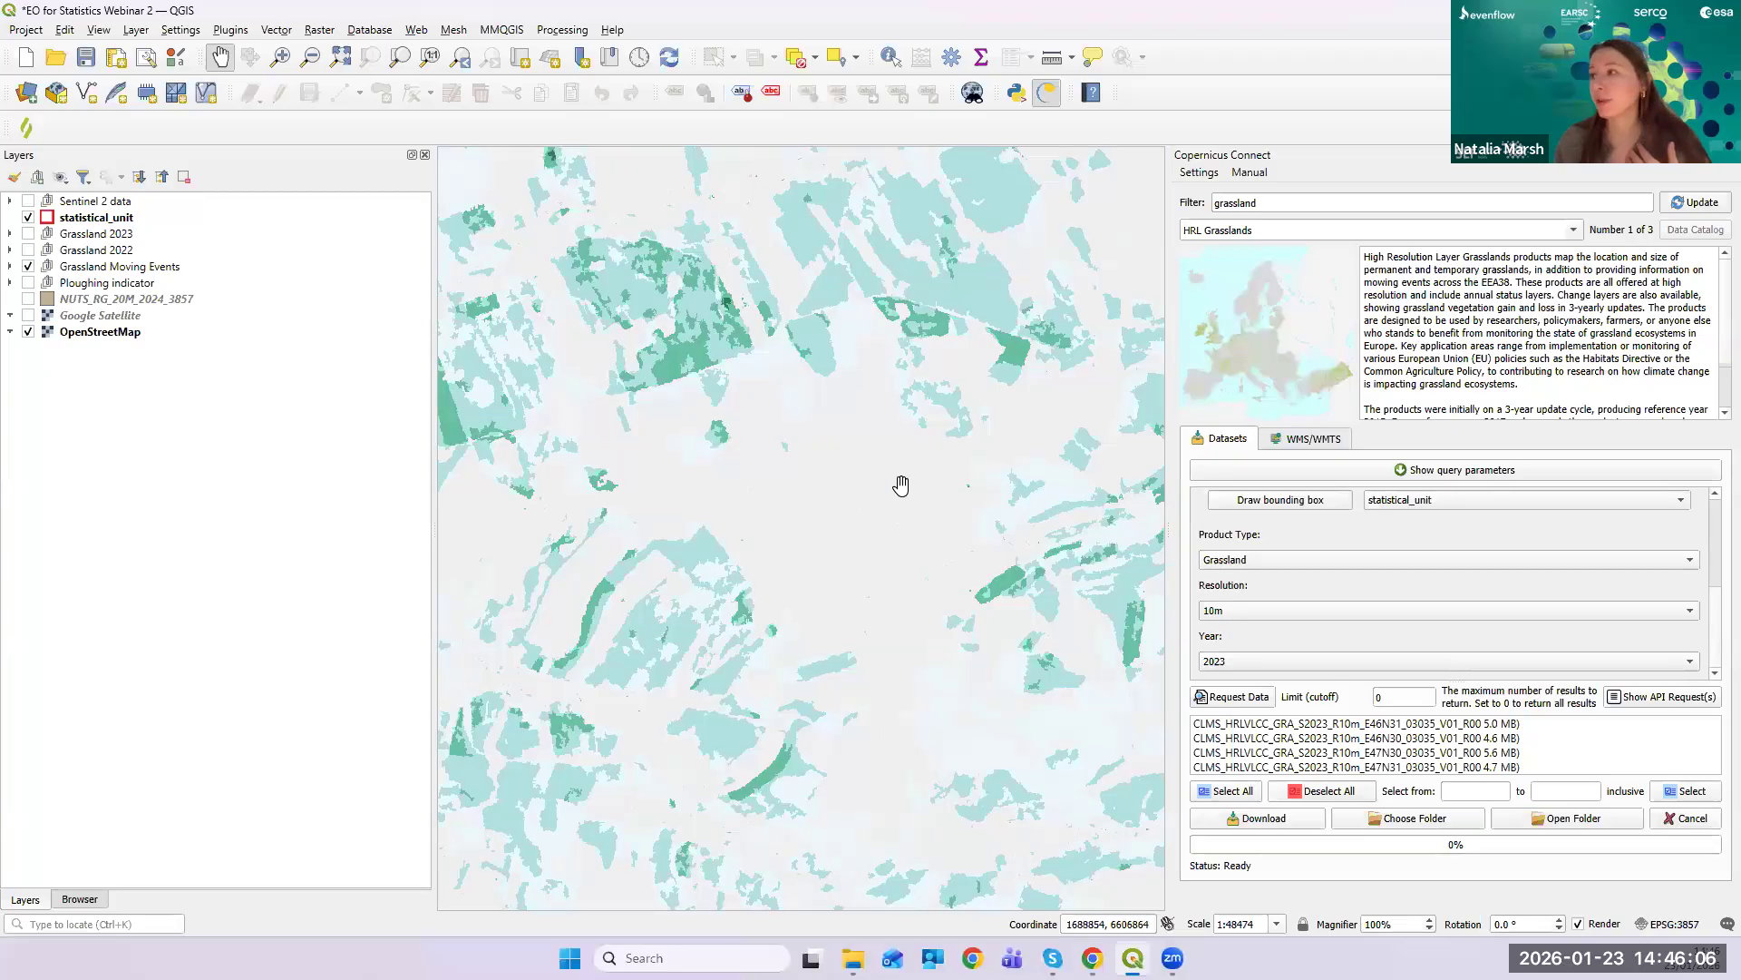
- Narrow the Copernicus panel to widen the map and adjust the zoom
scroll(898, 486, down, 1)
drag(1169, 493, 1259, 495)
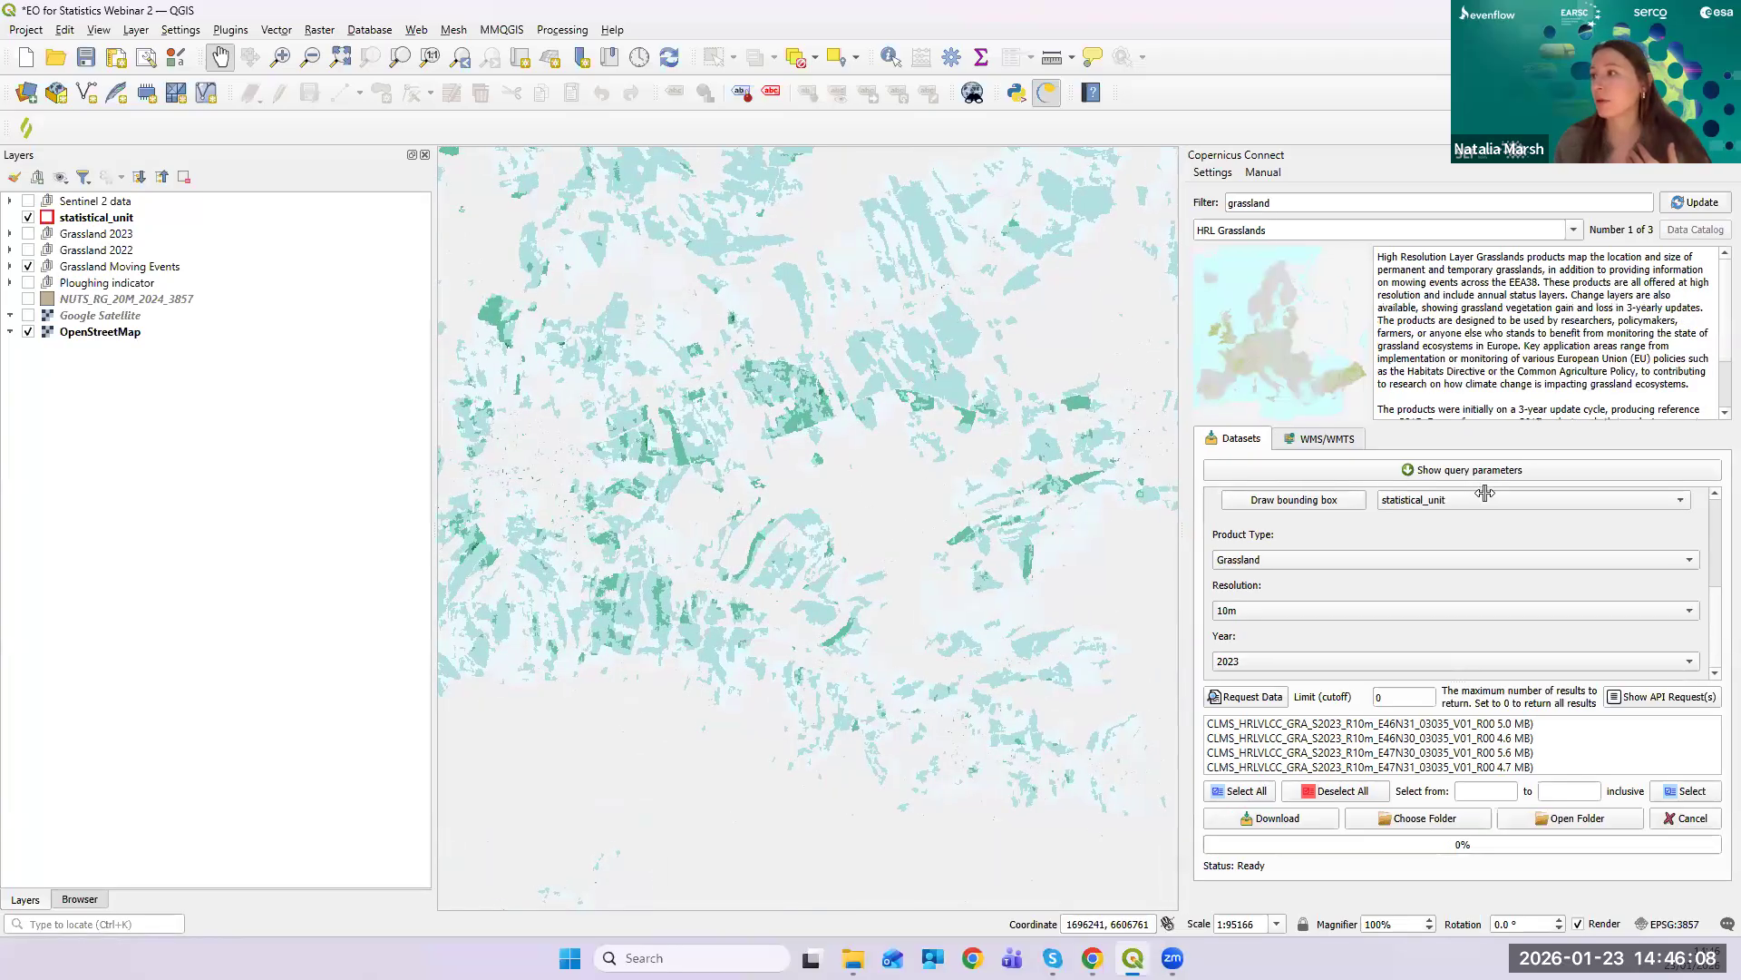
scroll(893, 544, down, 3)
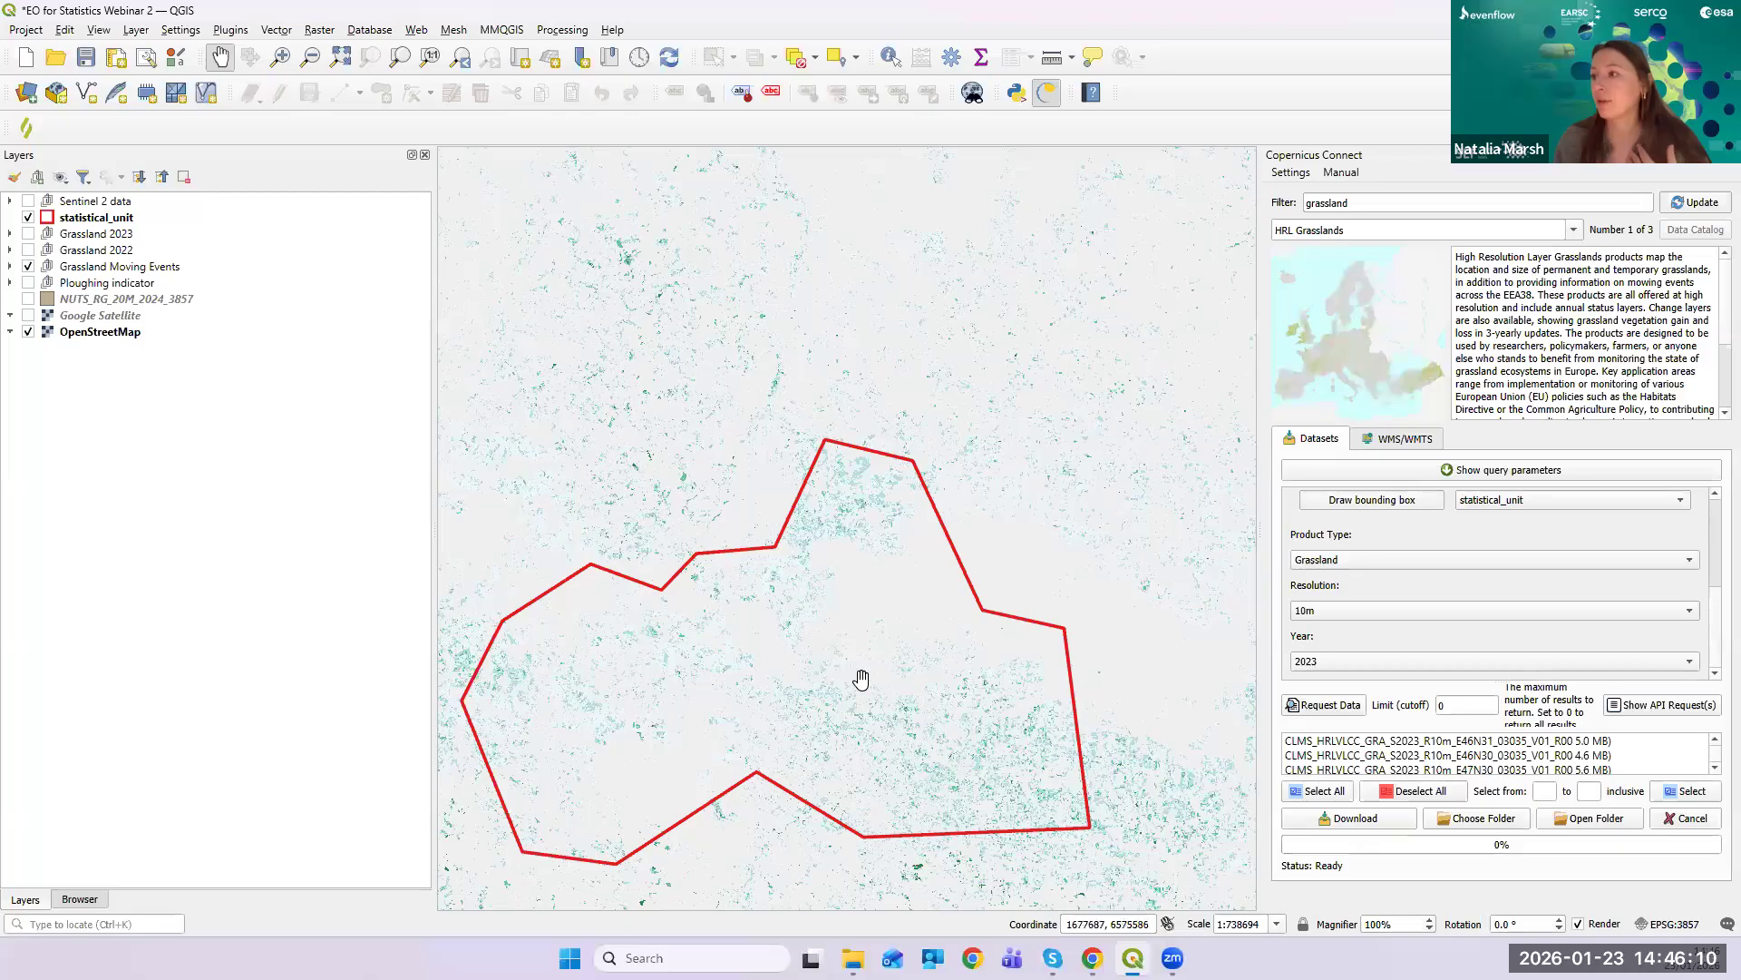
scroll(860, 681, up, 7)
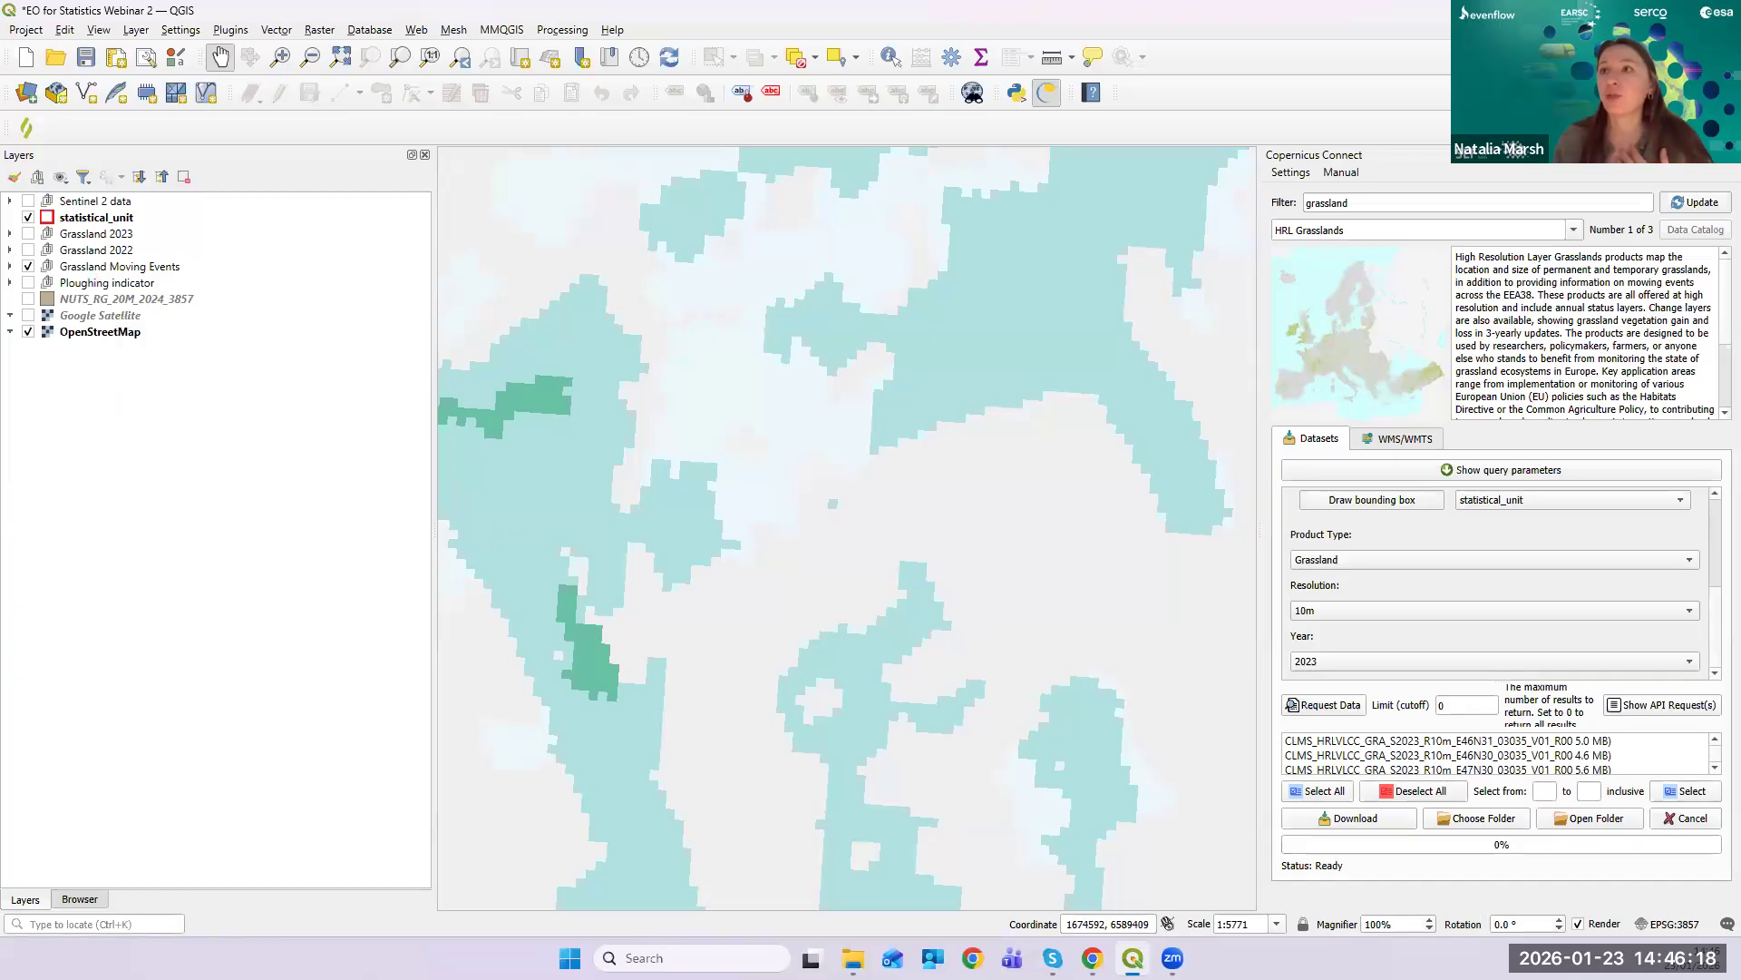
- Expand Grassland Moving Events and view the E47N30 layer's properties, closing them unchanged
click(11, 266)
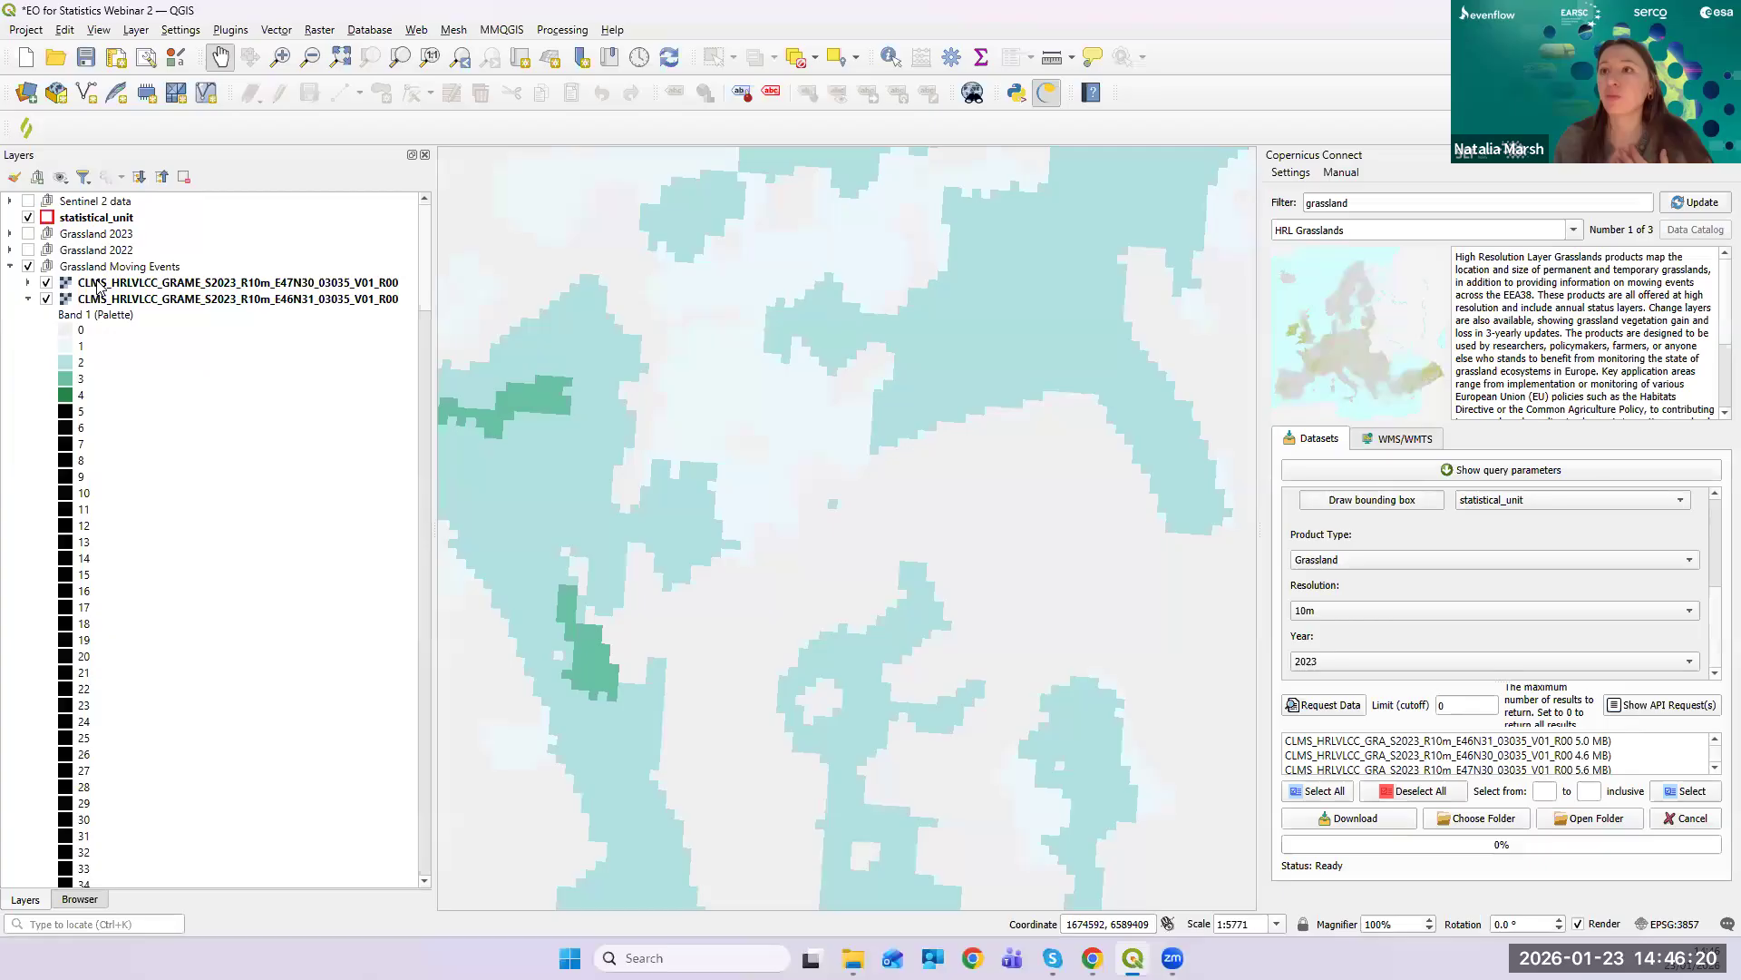
right_click(100, 287)
click(181, 679)
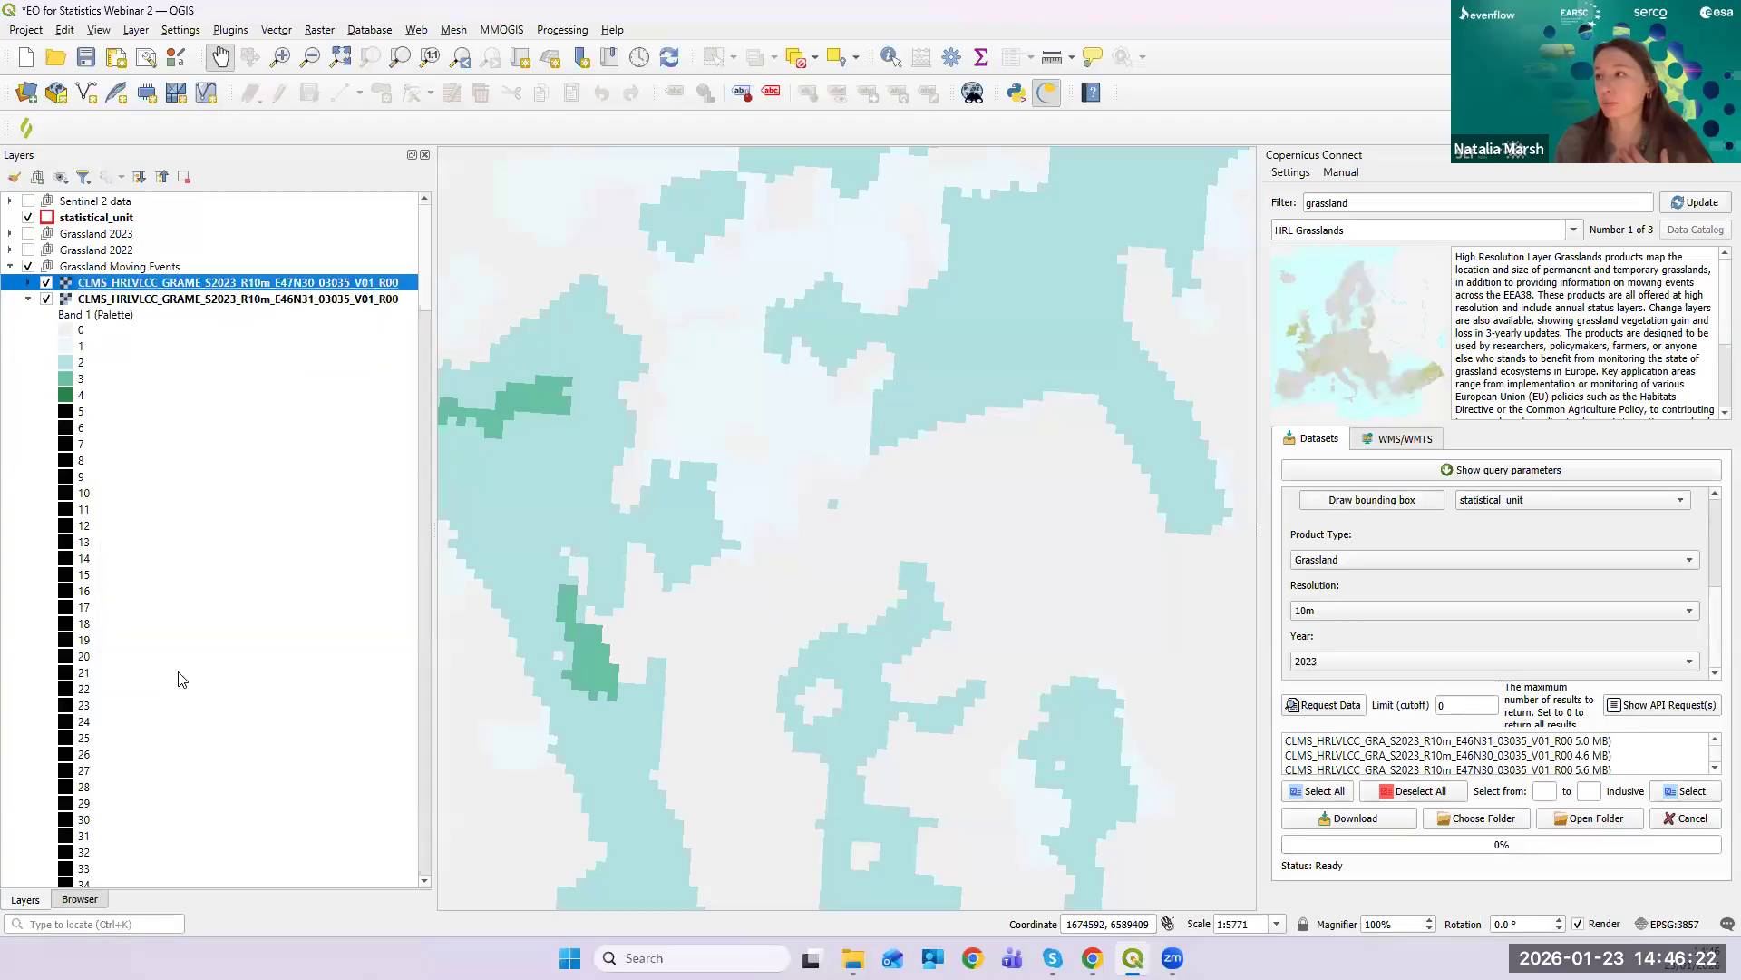
click(1248, 52)
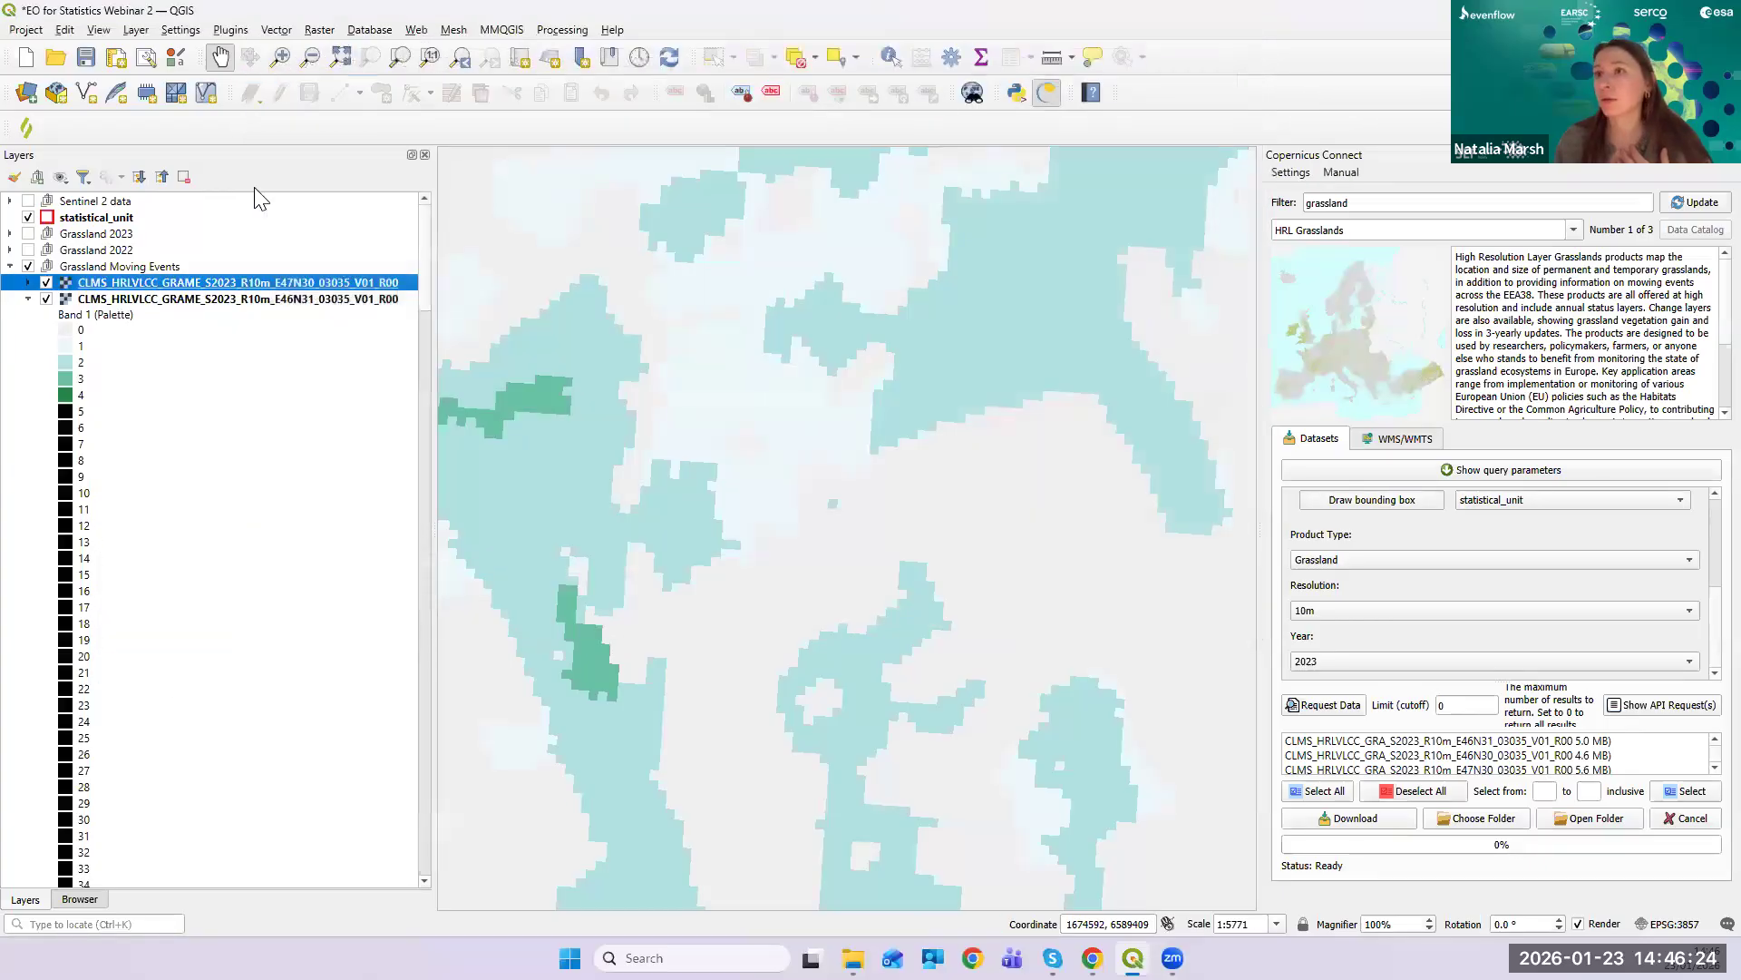
- Load the E47N30 mowing layer's attribute table from VAT.DBF, auto-fit class_name, review it, then close
right_click(193, 282)
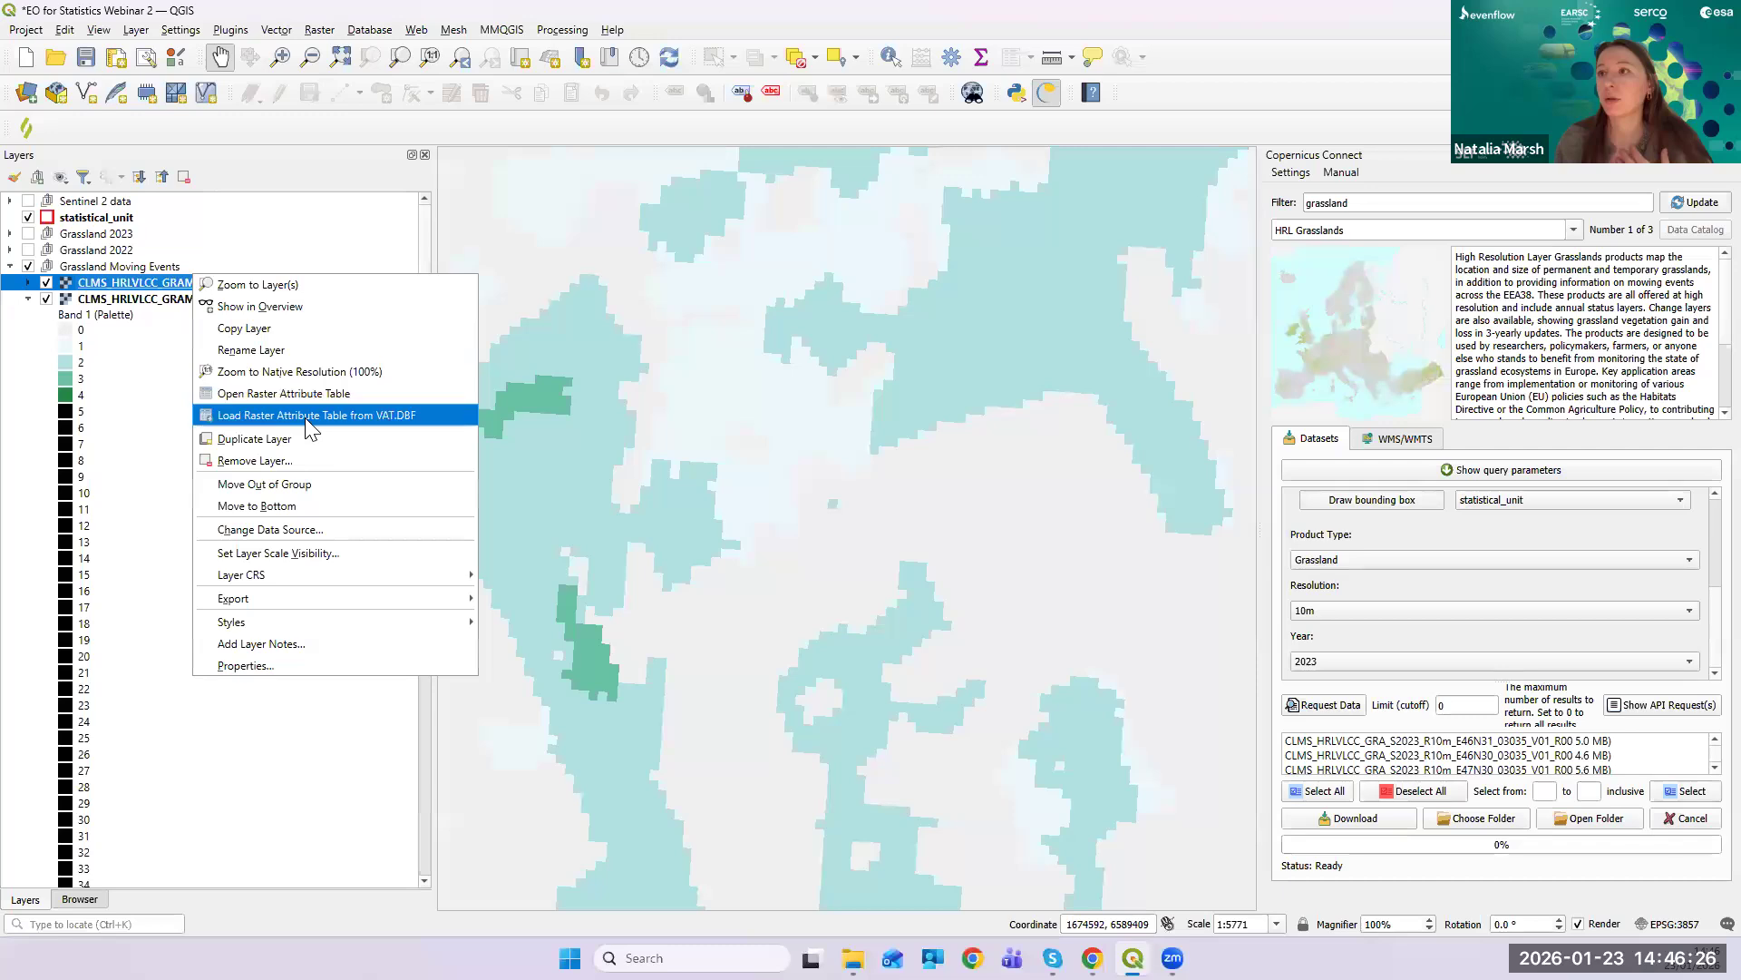
click(358, 394)
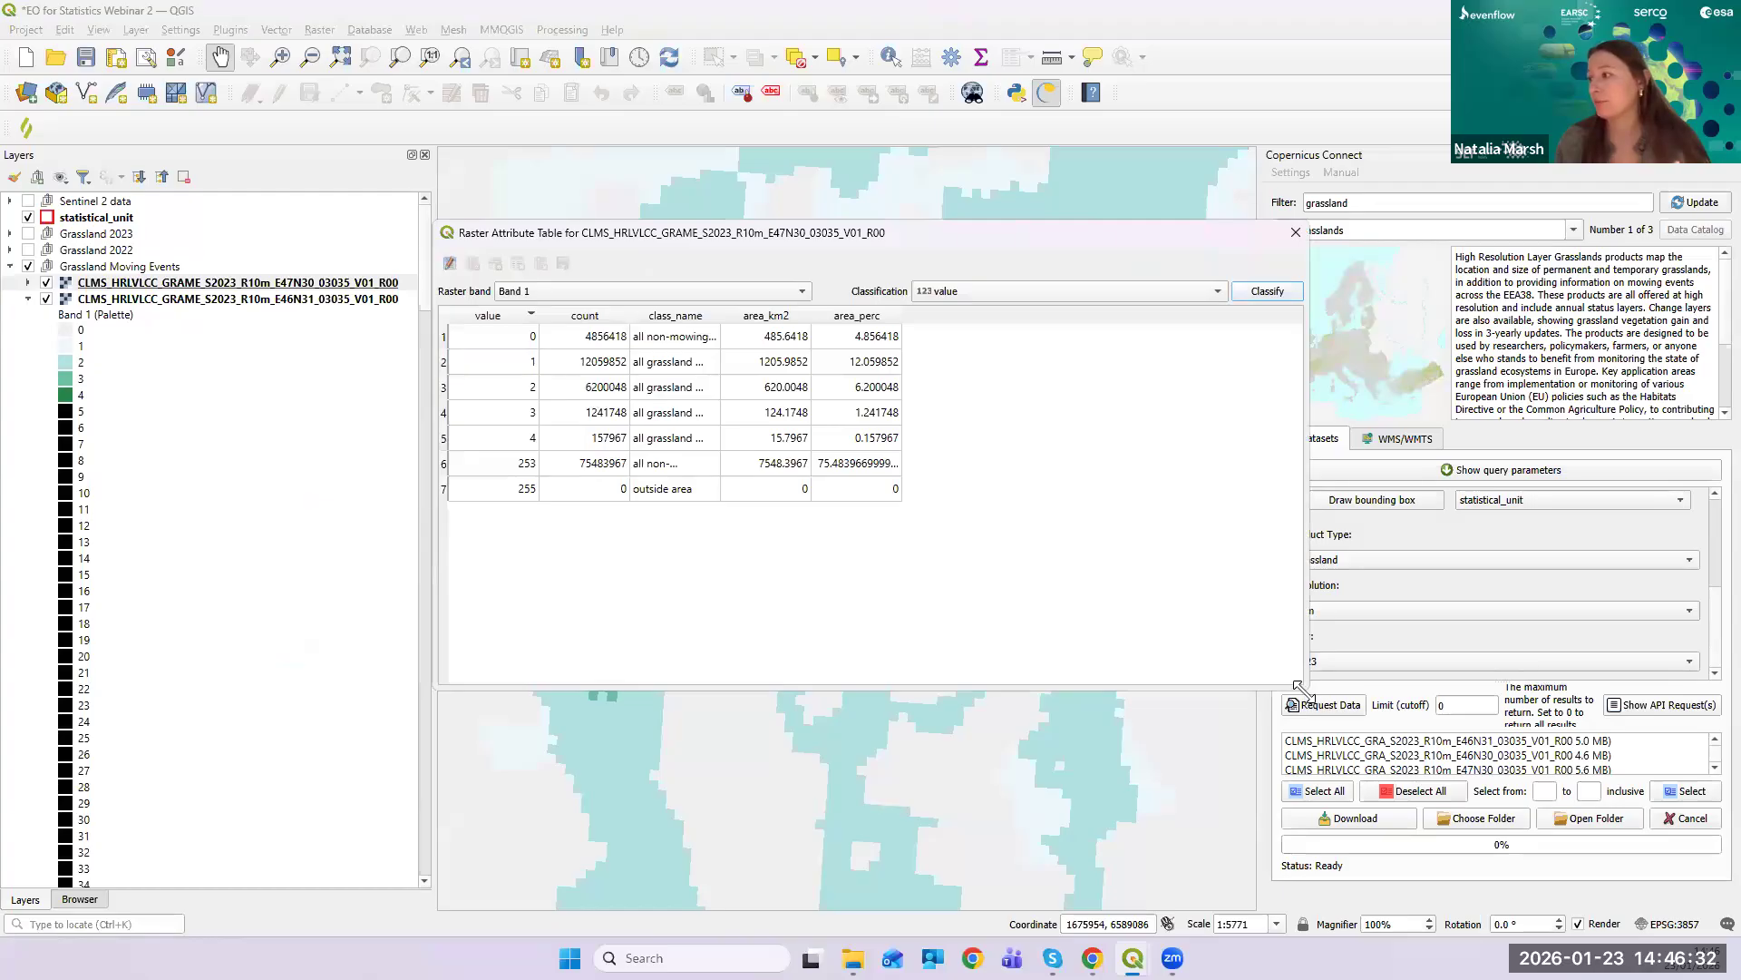
drag(1299, 687, 1387, 782)
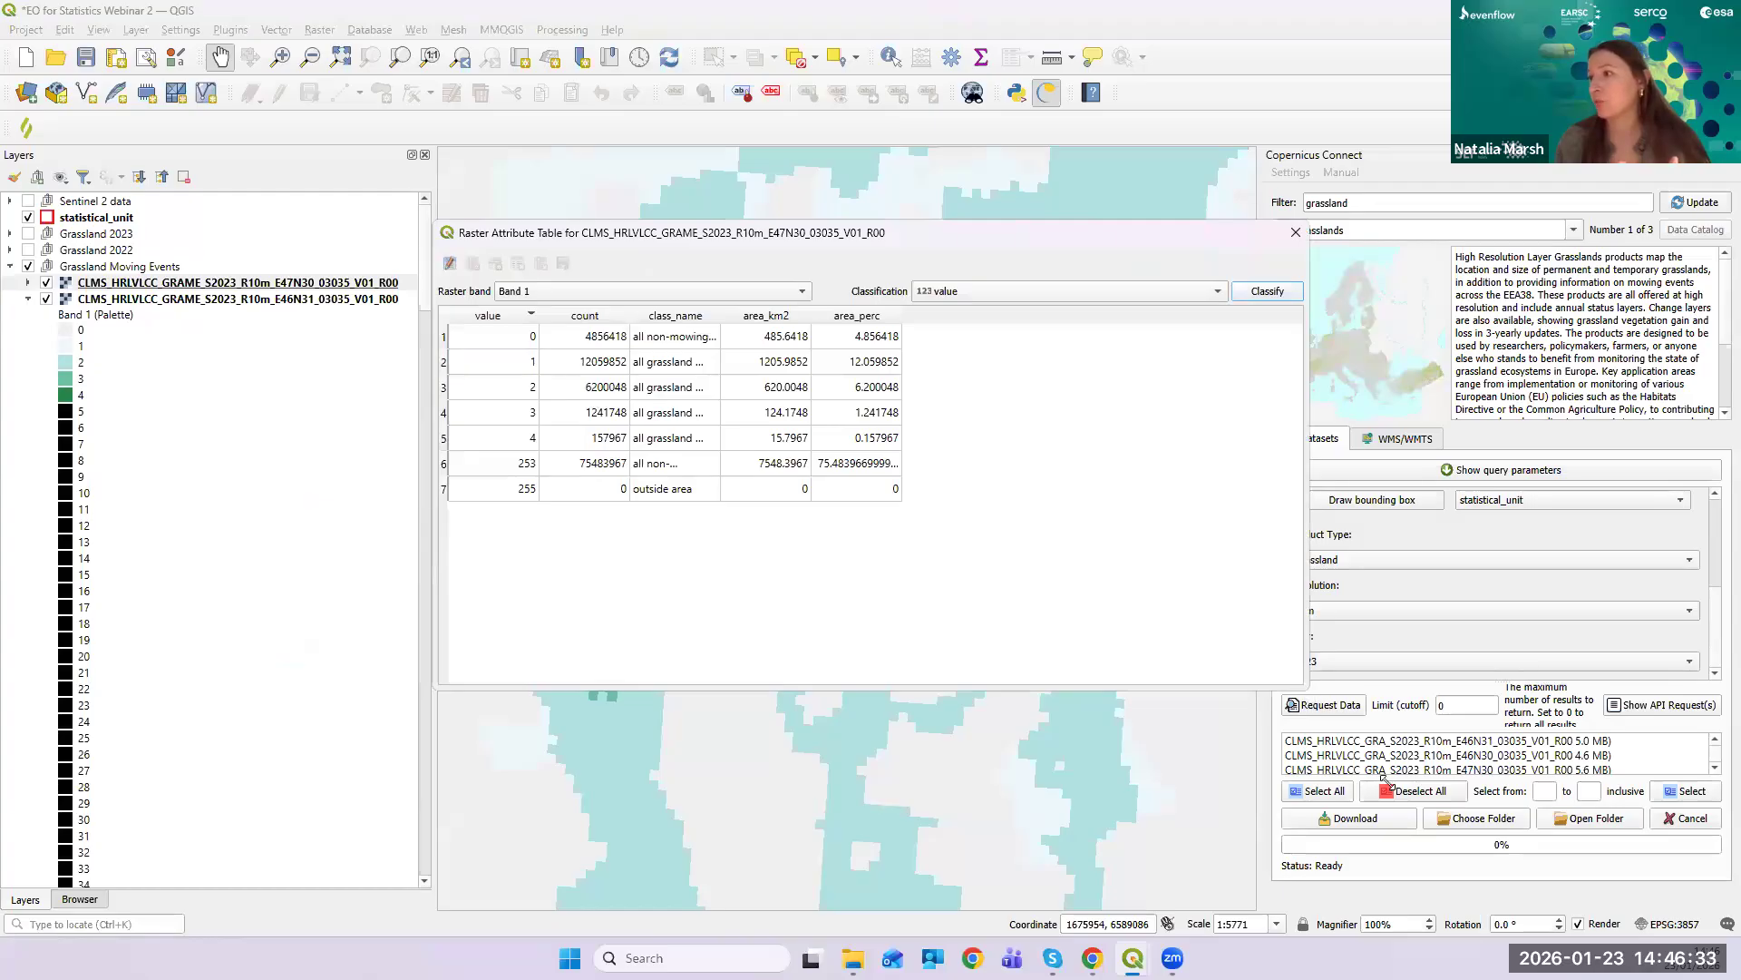
double_click(720, 320)
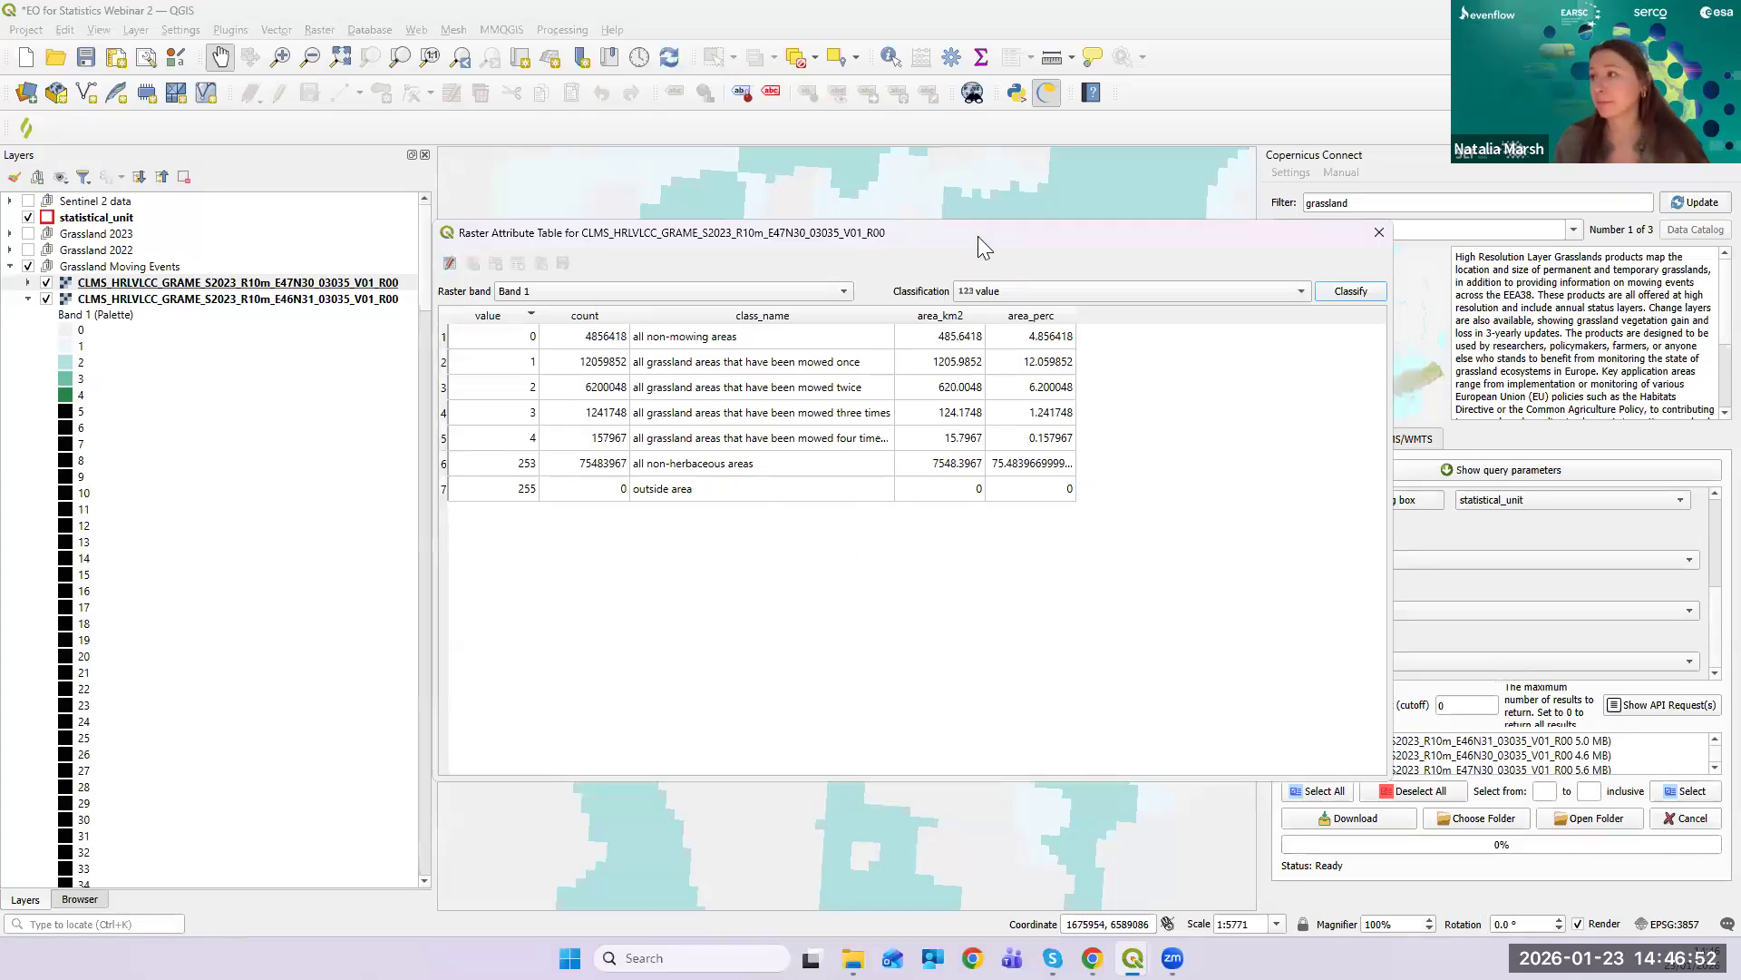
drag(886, 245, 791, 252)
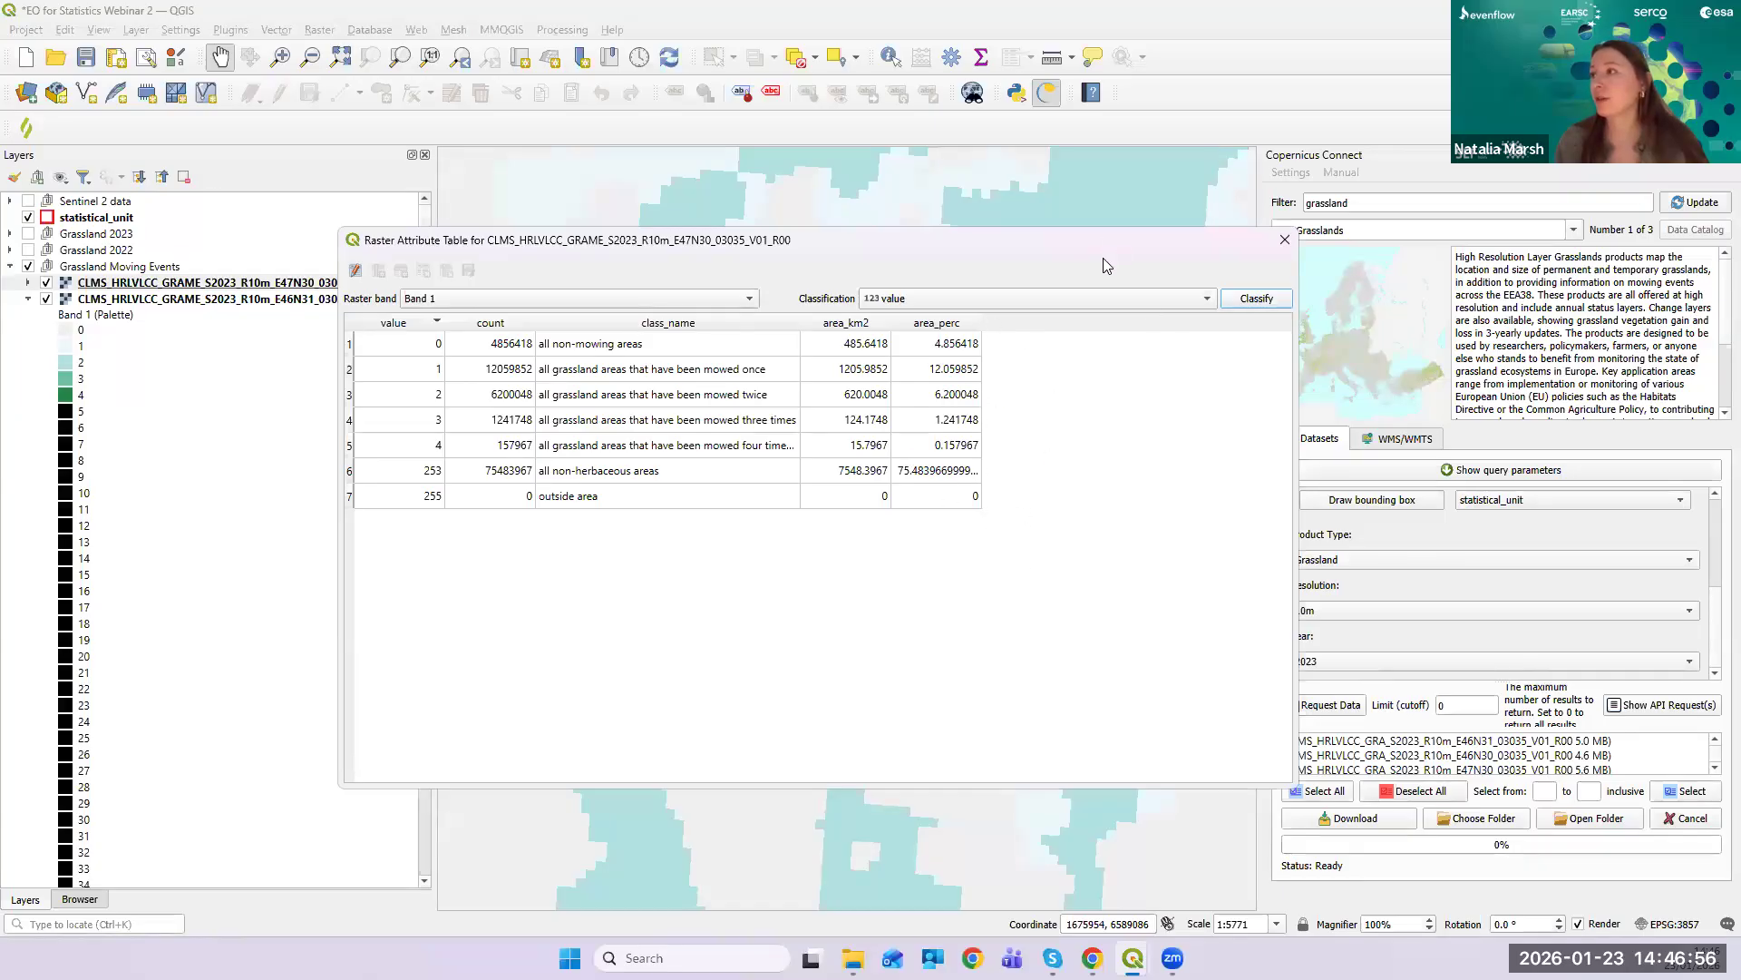
drag(1216, 239, 1253, 372)
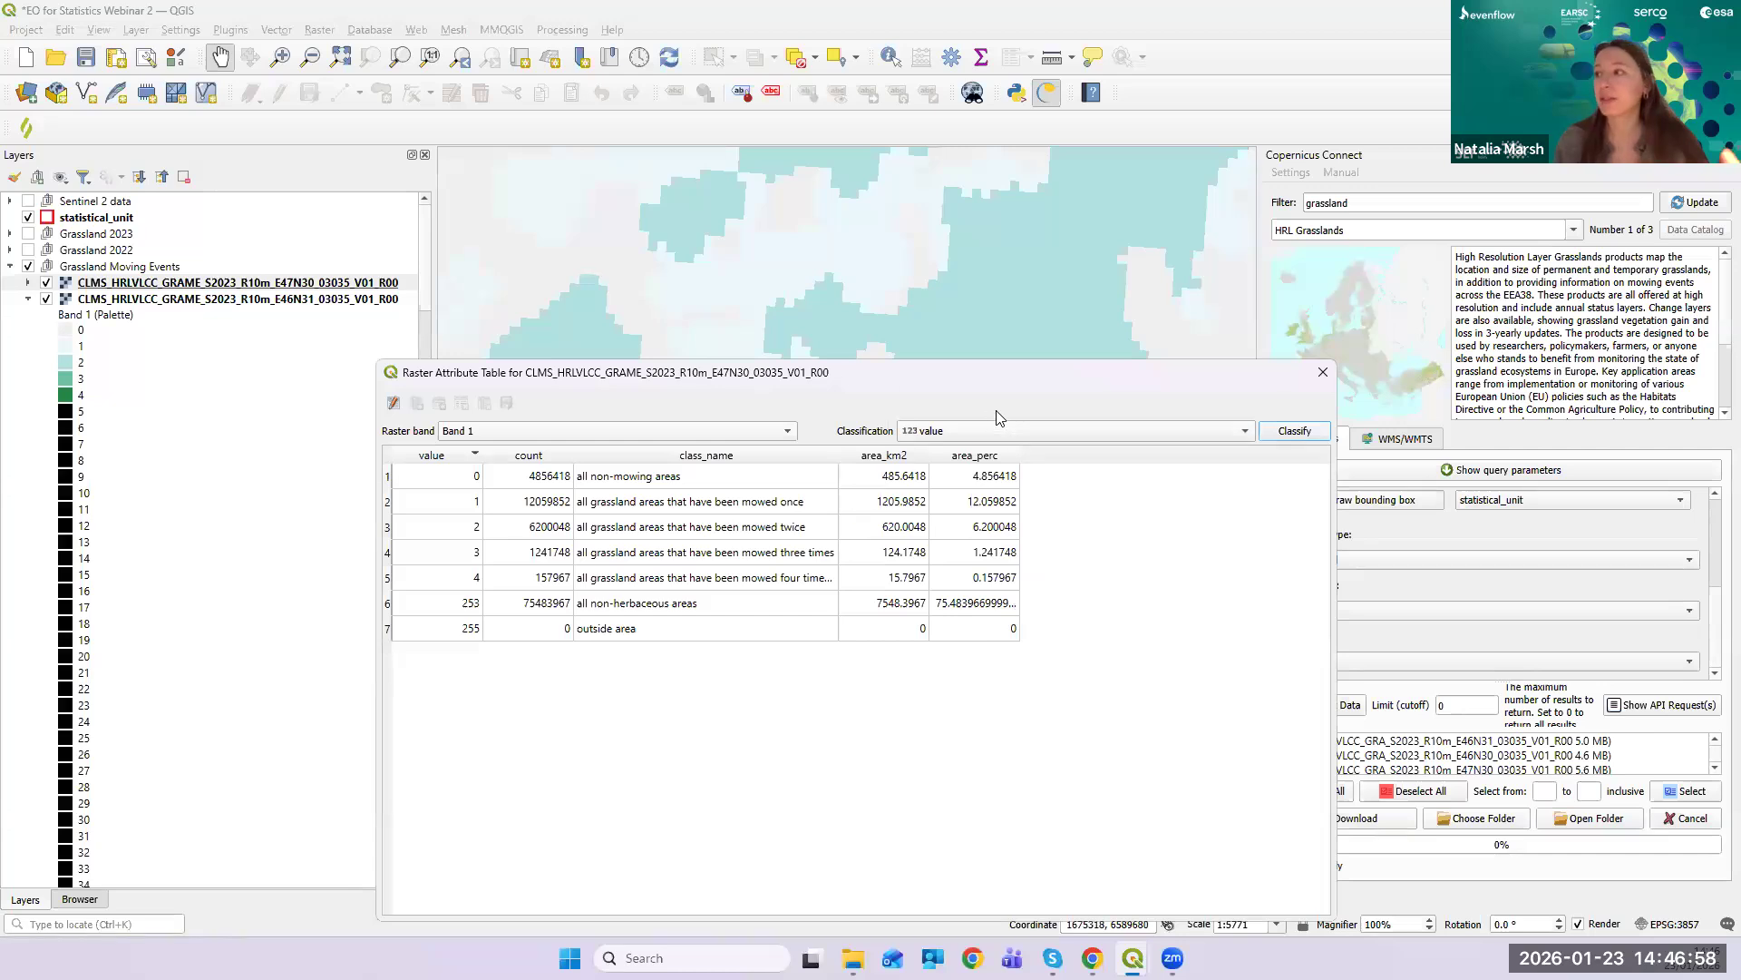
drag(1105, 380, 1023, 298)
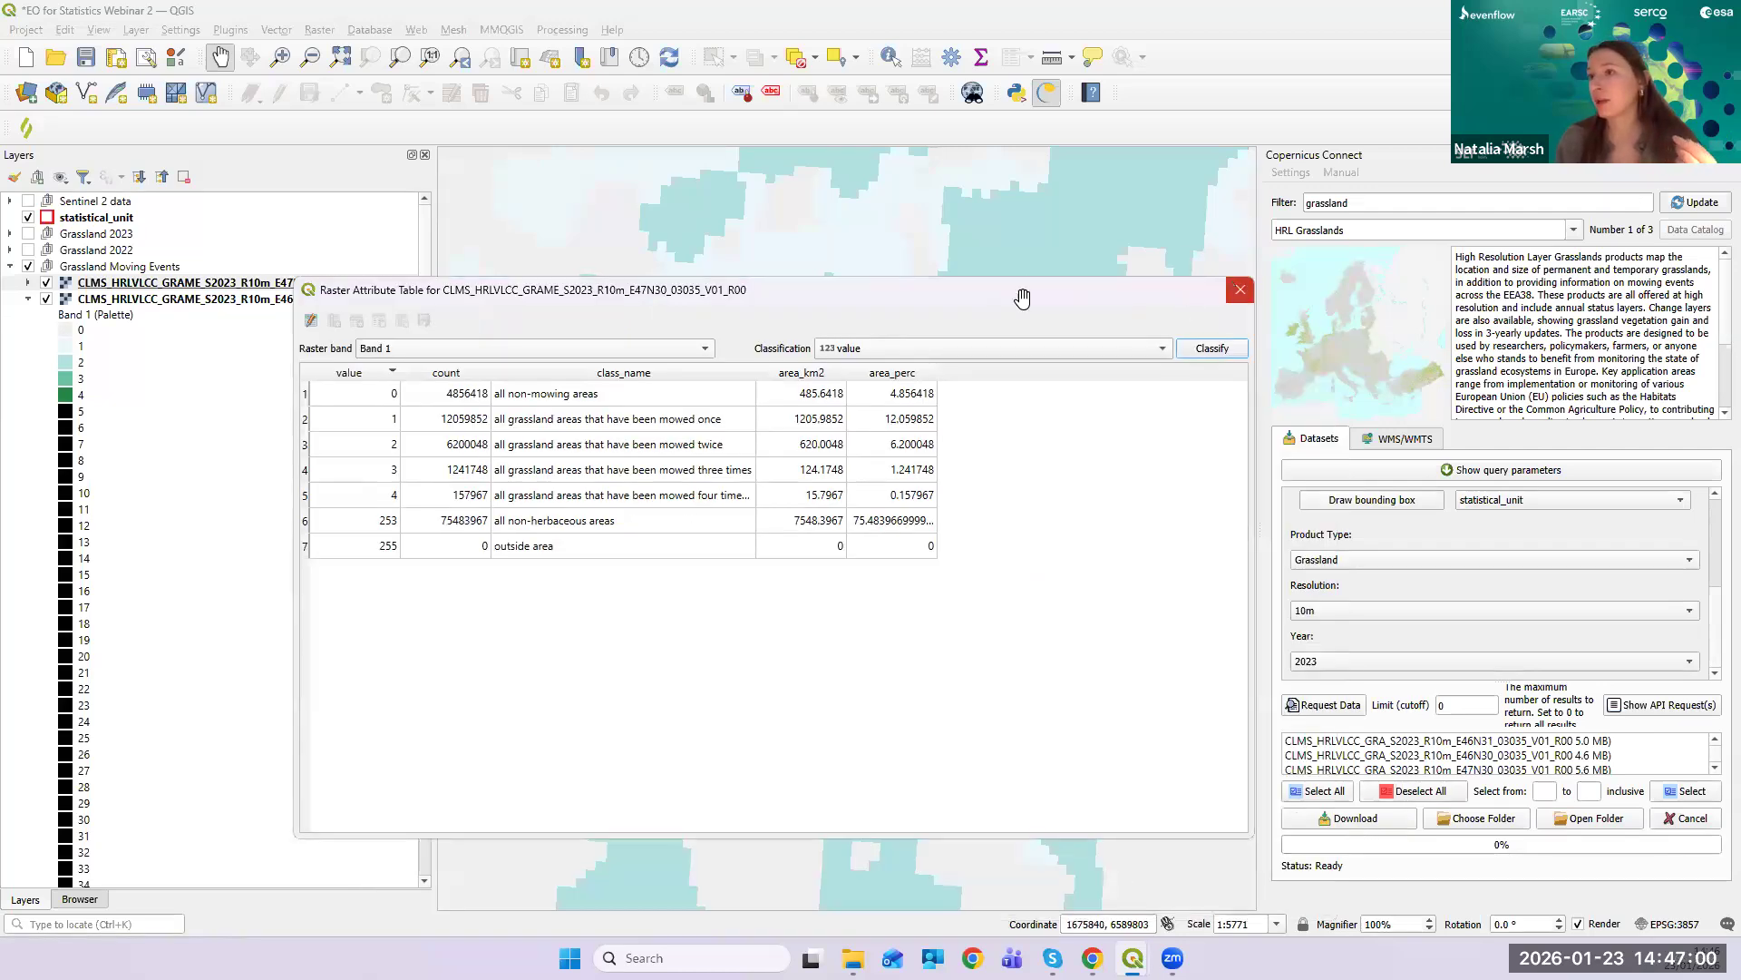
key(Escape)
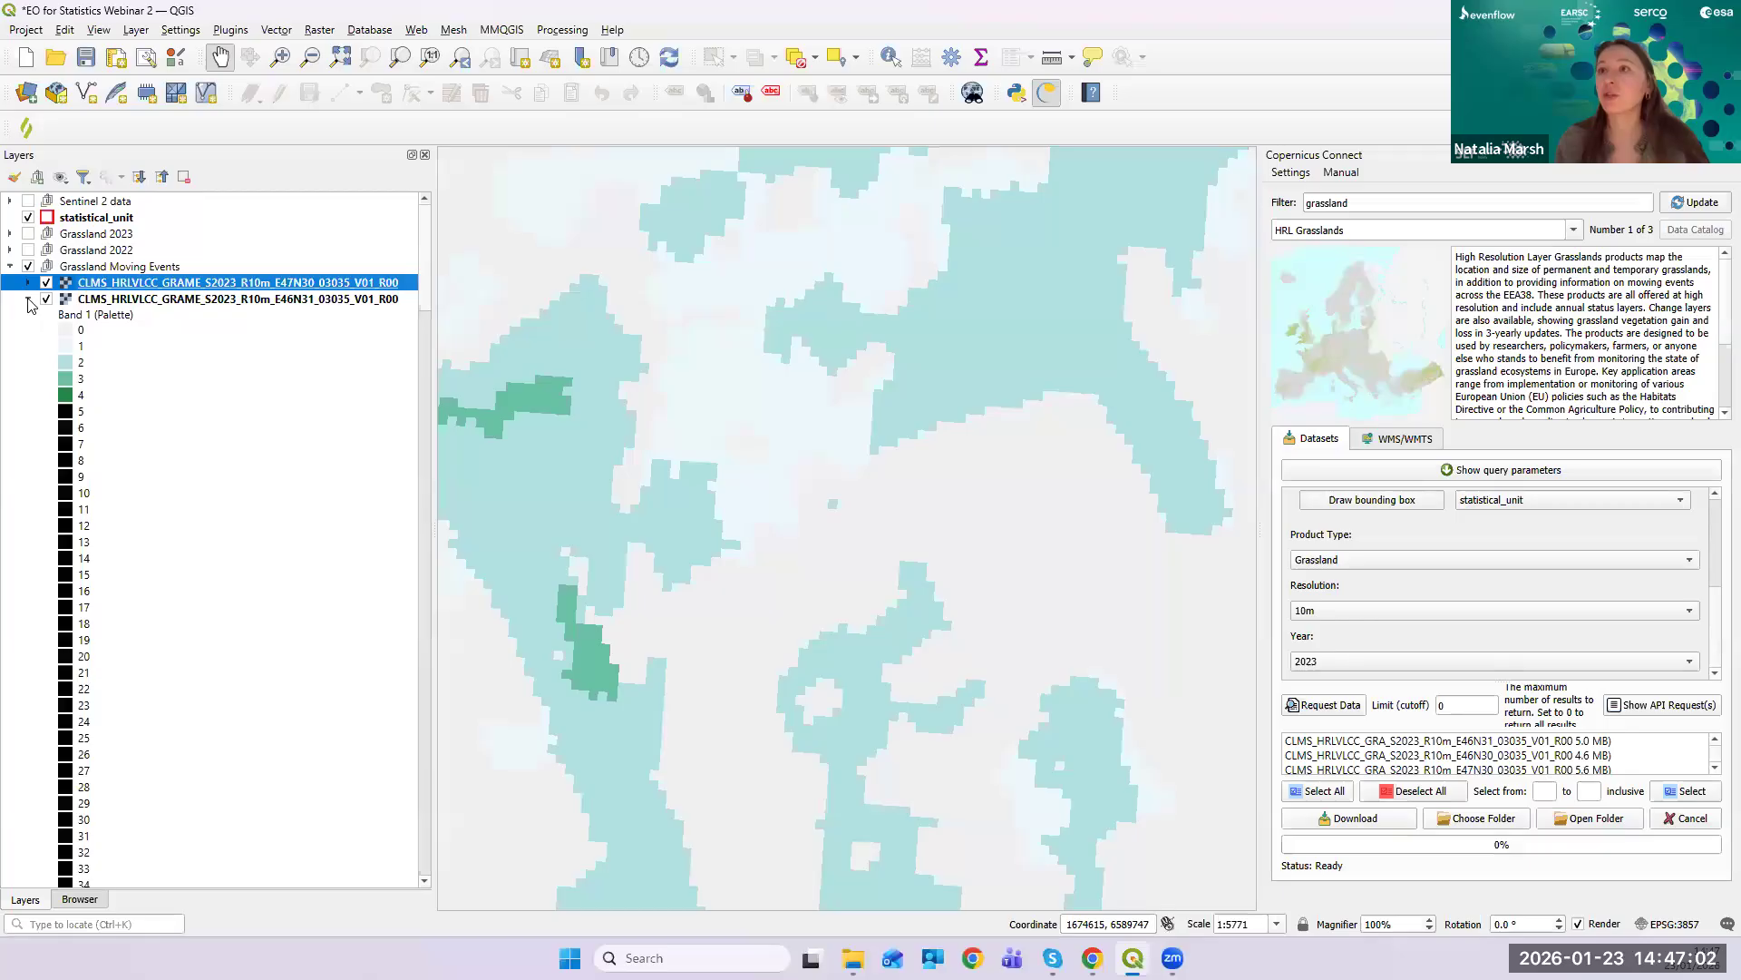
- Collapse the E46N31 legend, switch on Ploughing indicator, and hide the Grassland Moving Events group
click(28, 299)
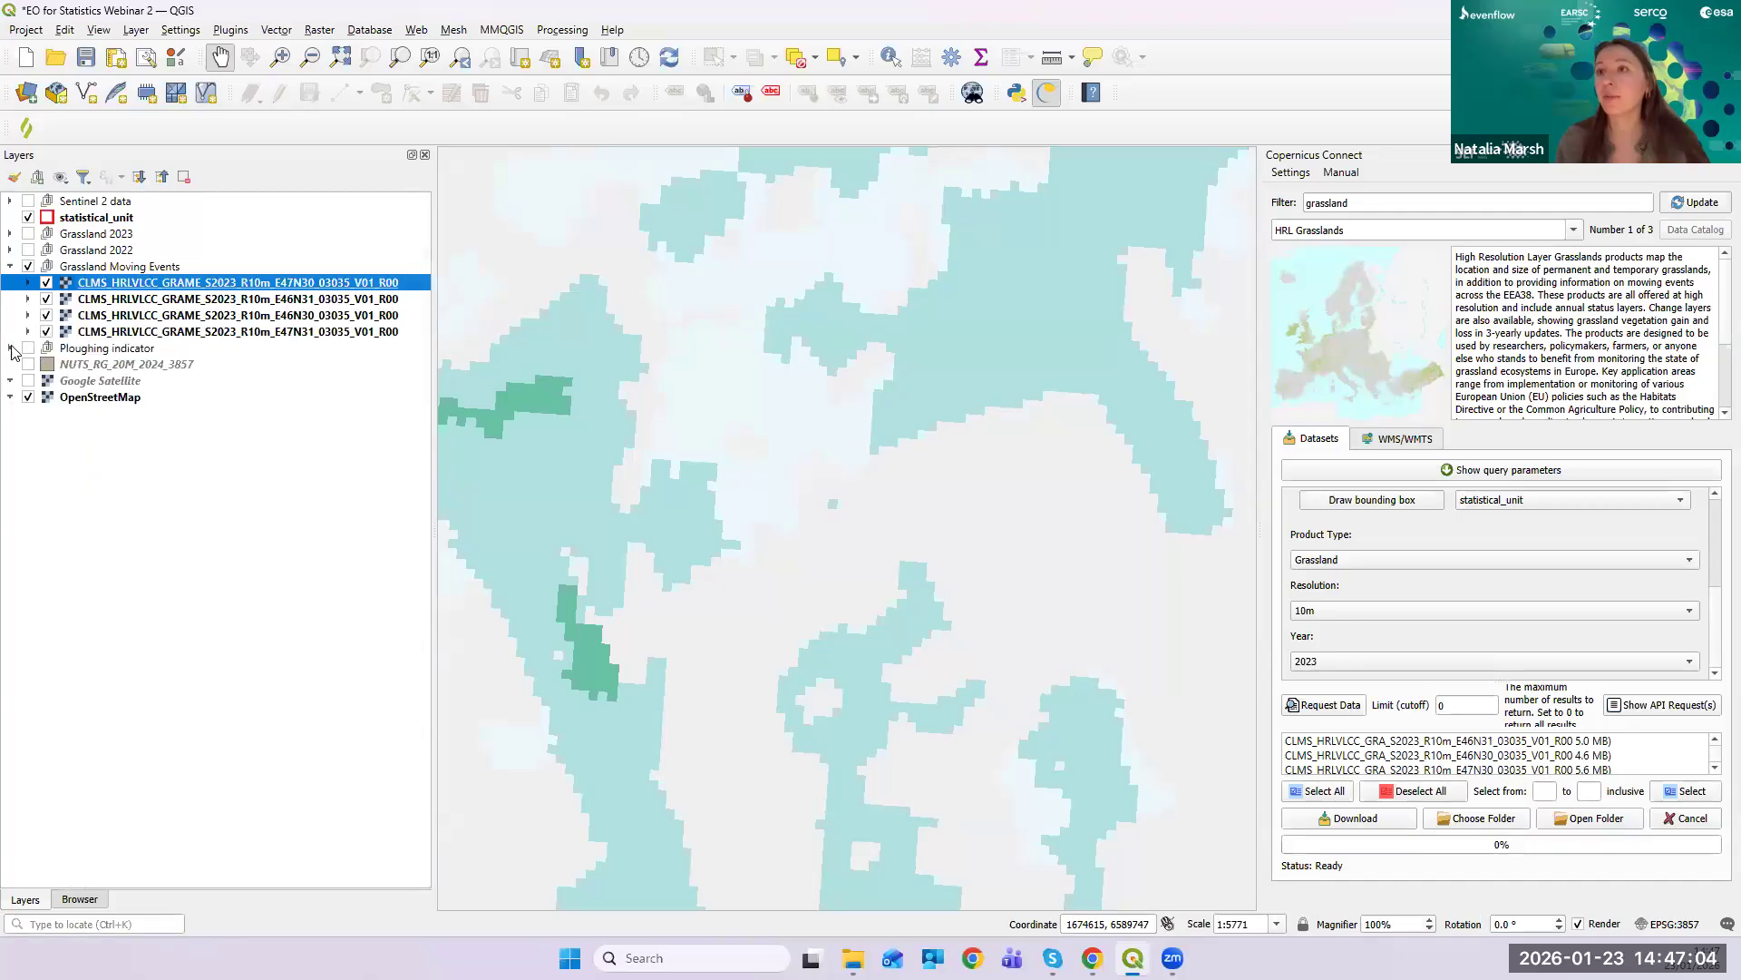
click(28, 348)
click(45, 282)
click(28, 268)
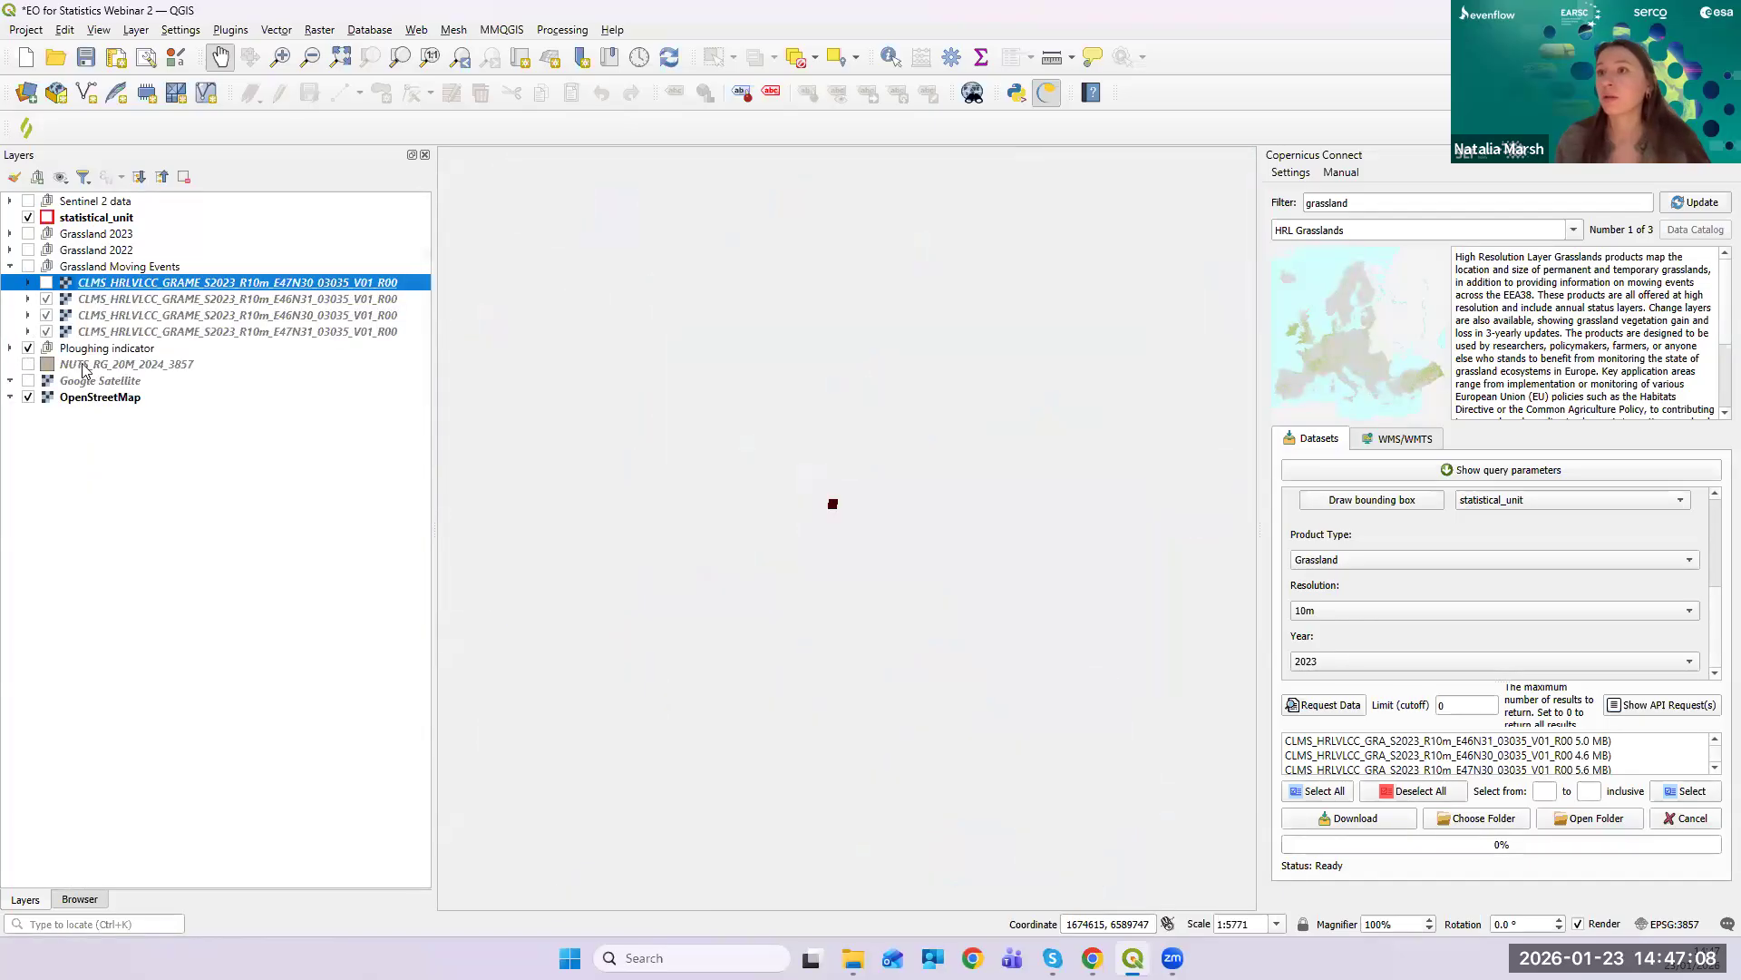
- Zoom to the Ploughing indicator group, close in on ploughed fields, and expand the group's PLOUGH layers
right_click(71, 348)
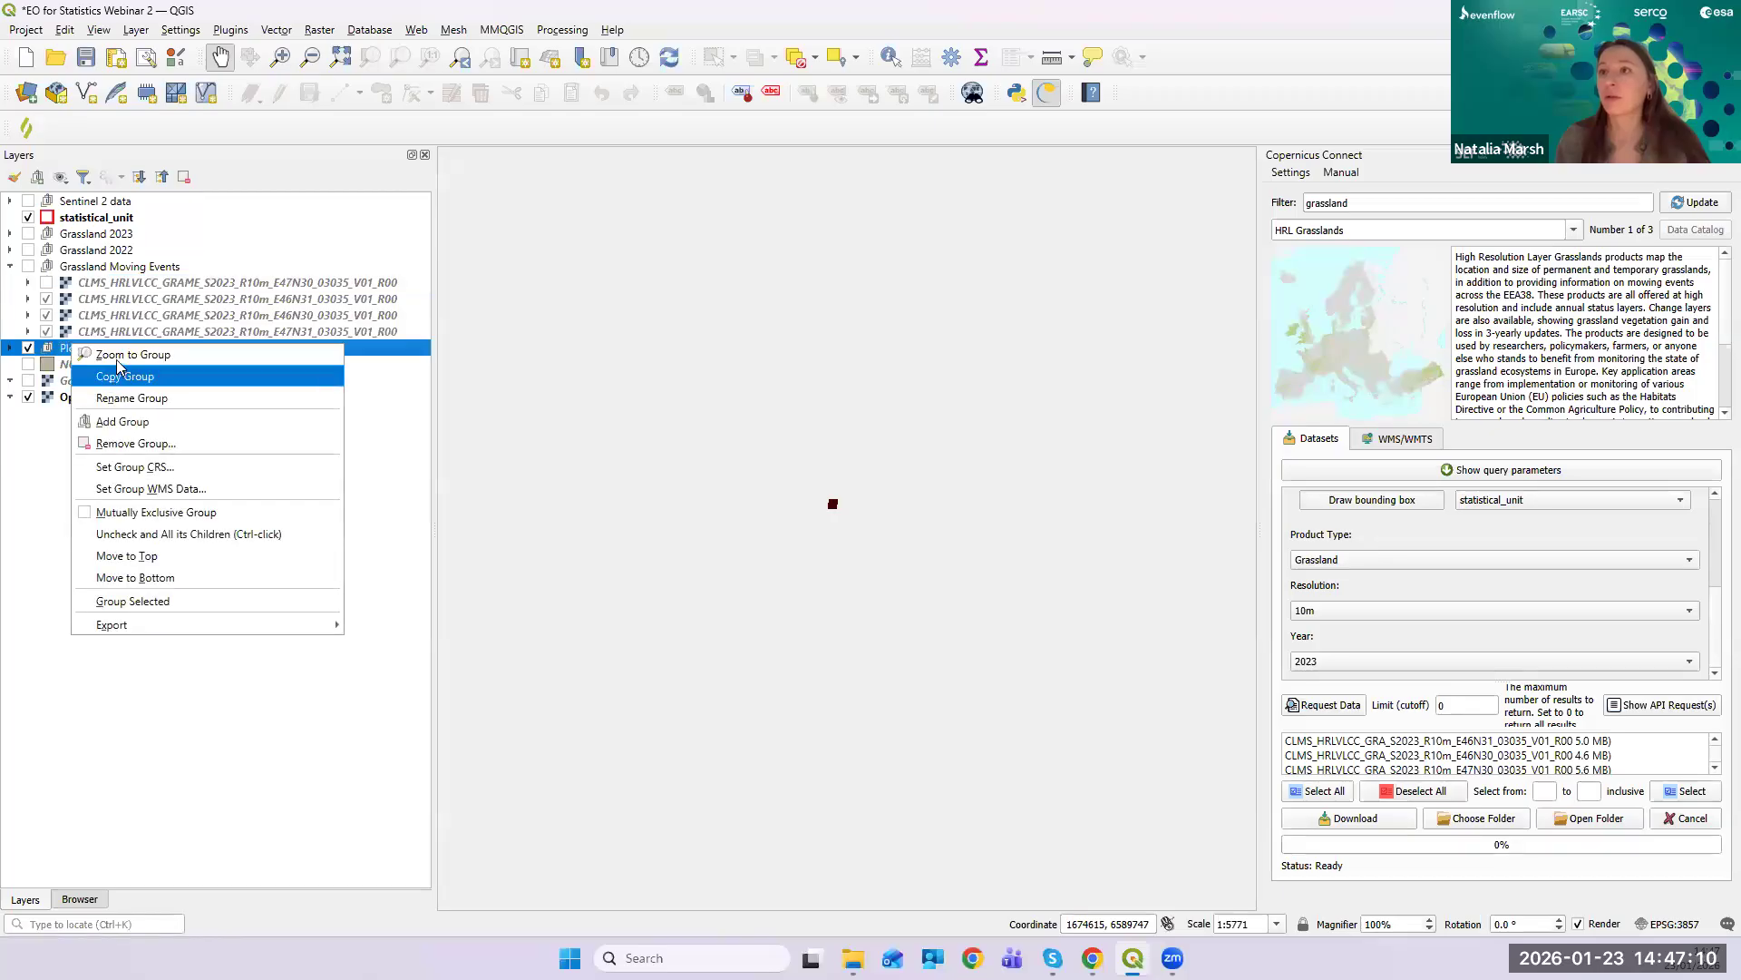
click(133, 355)
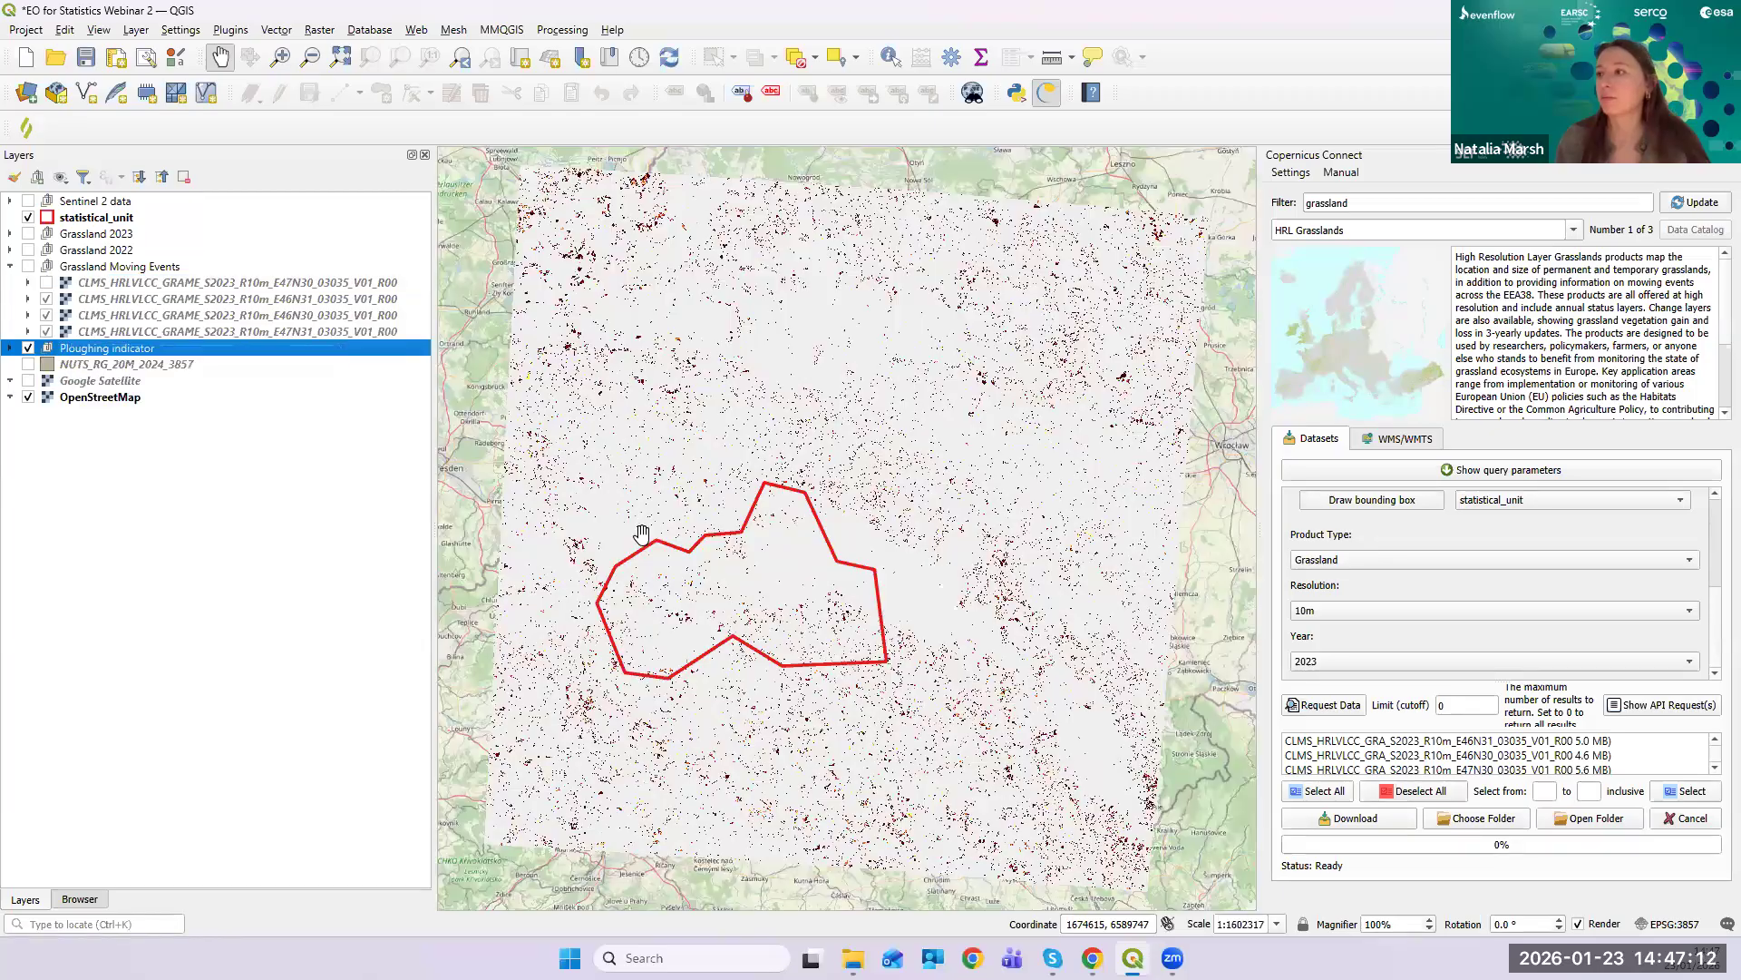
scroll(795, 558, up, 3)
scroll(795, 558, up, 3)
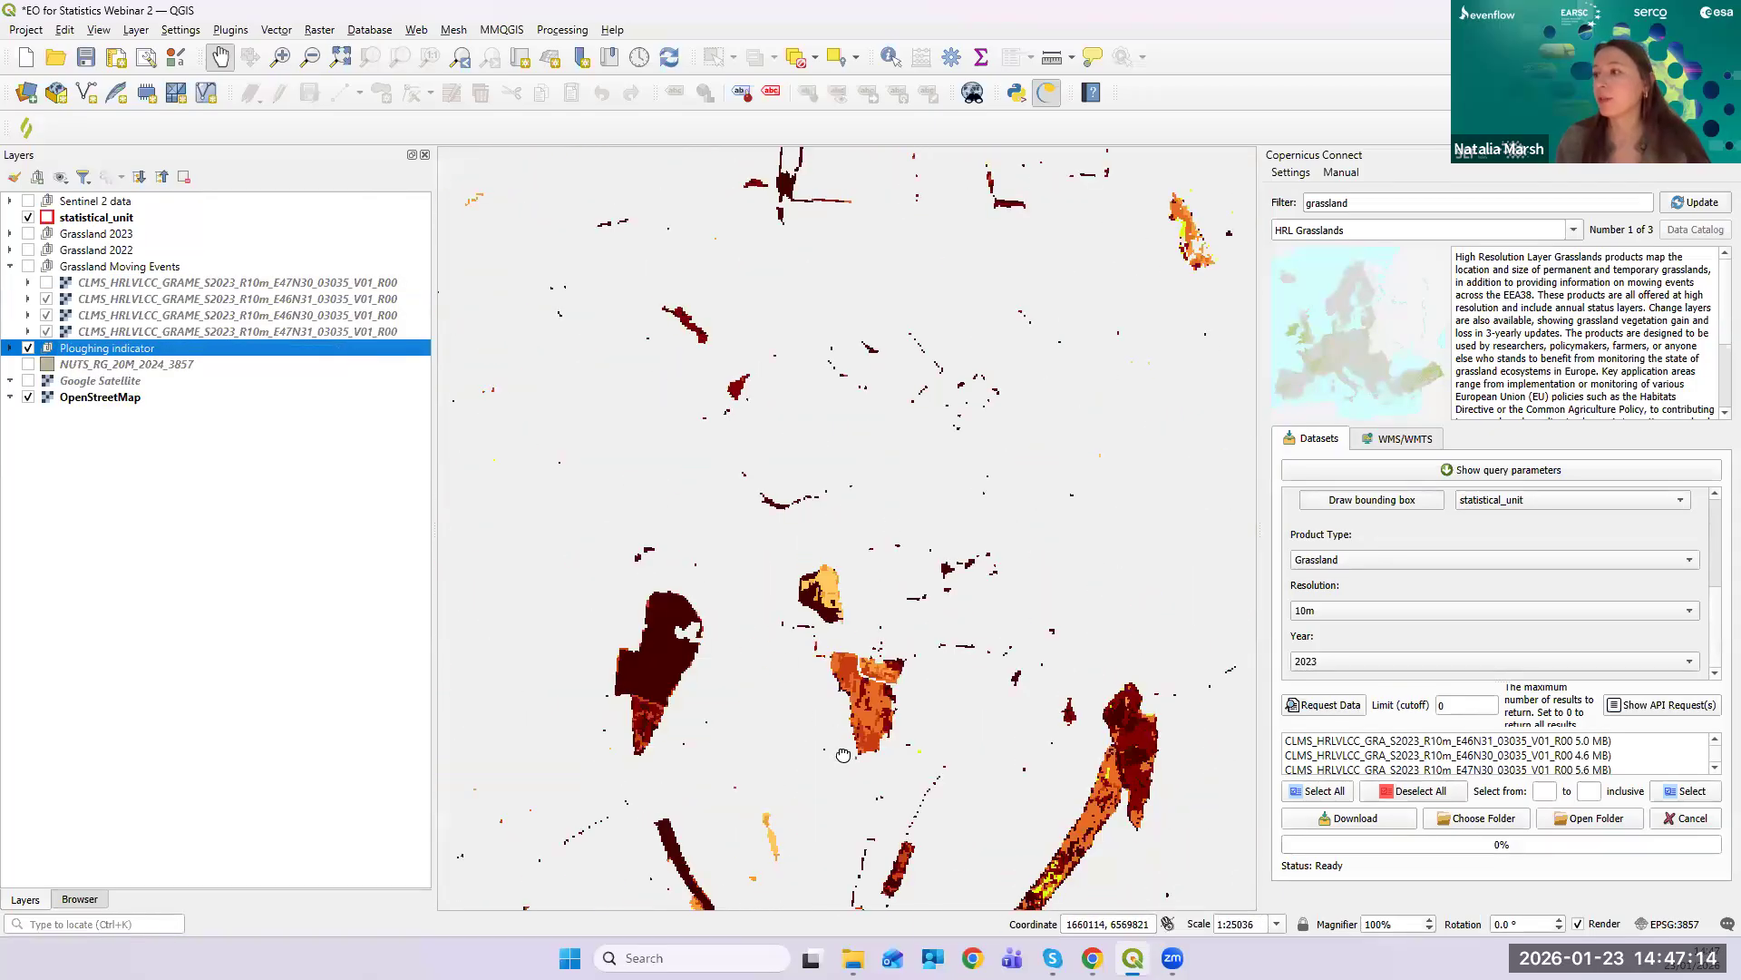
drag(871, 581, 937, 604)
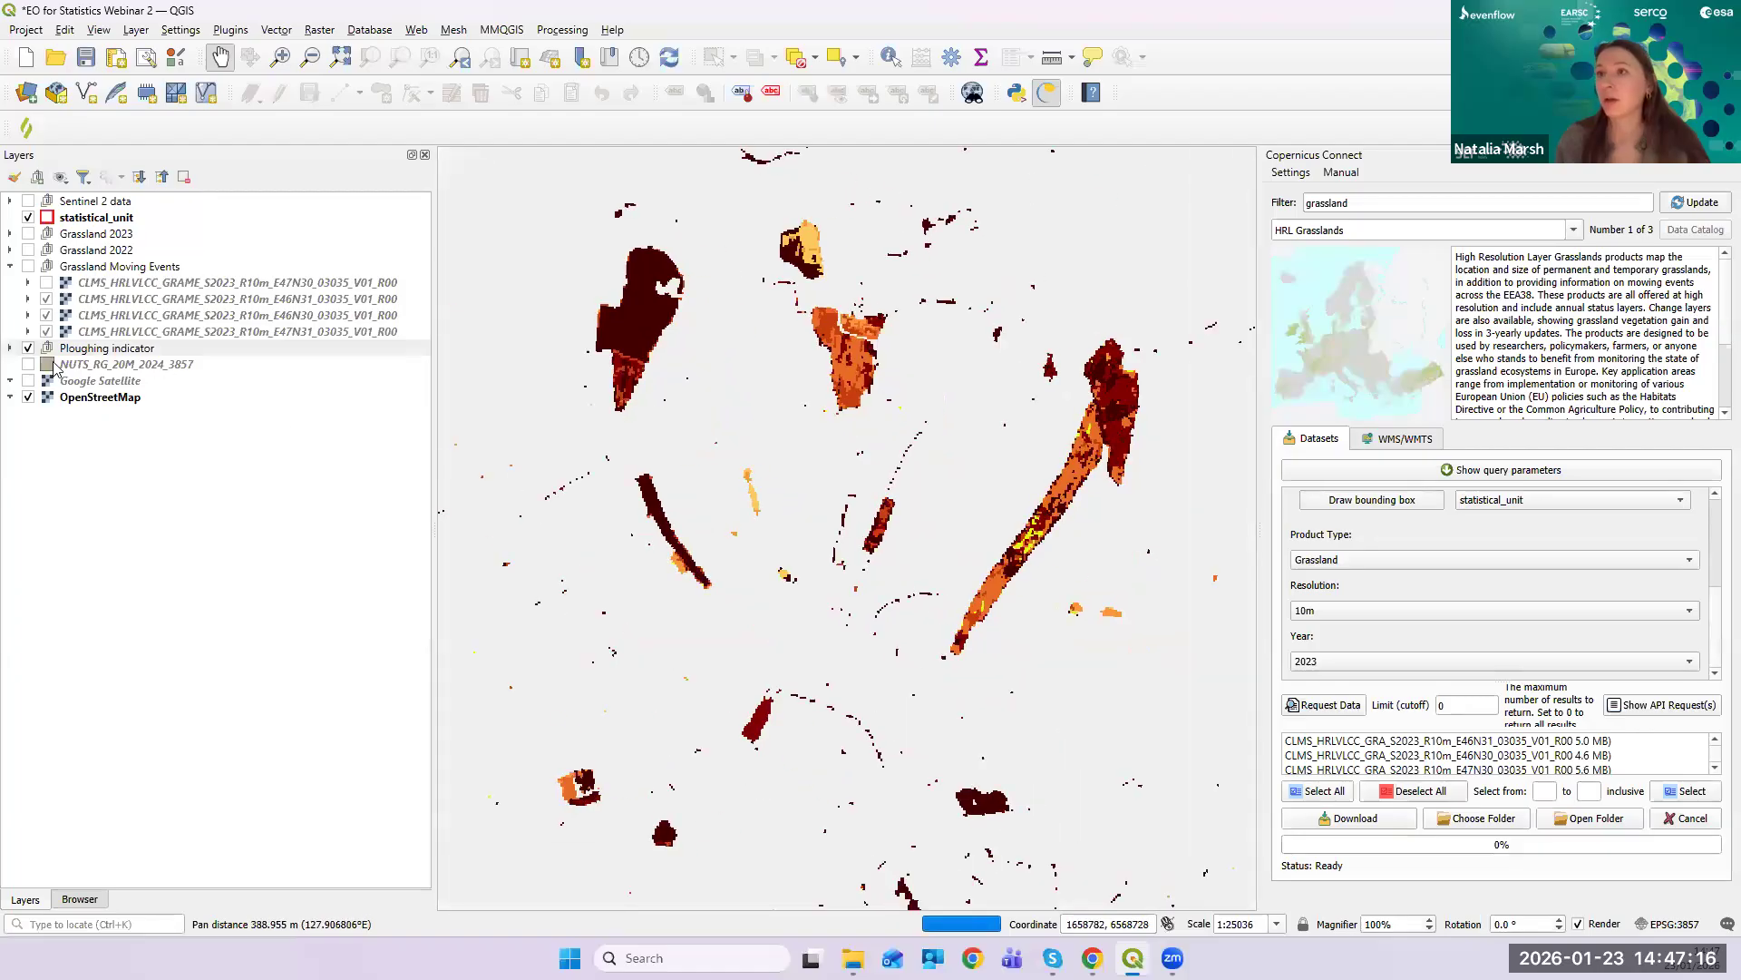
click(11, 348)
right_click(132, 371)
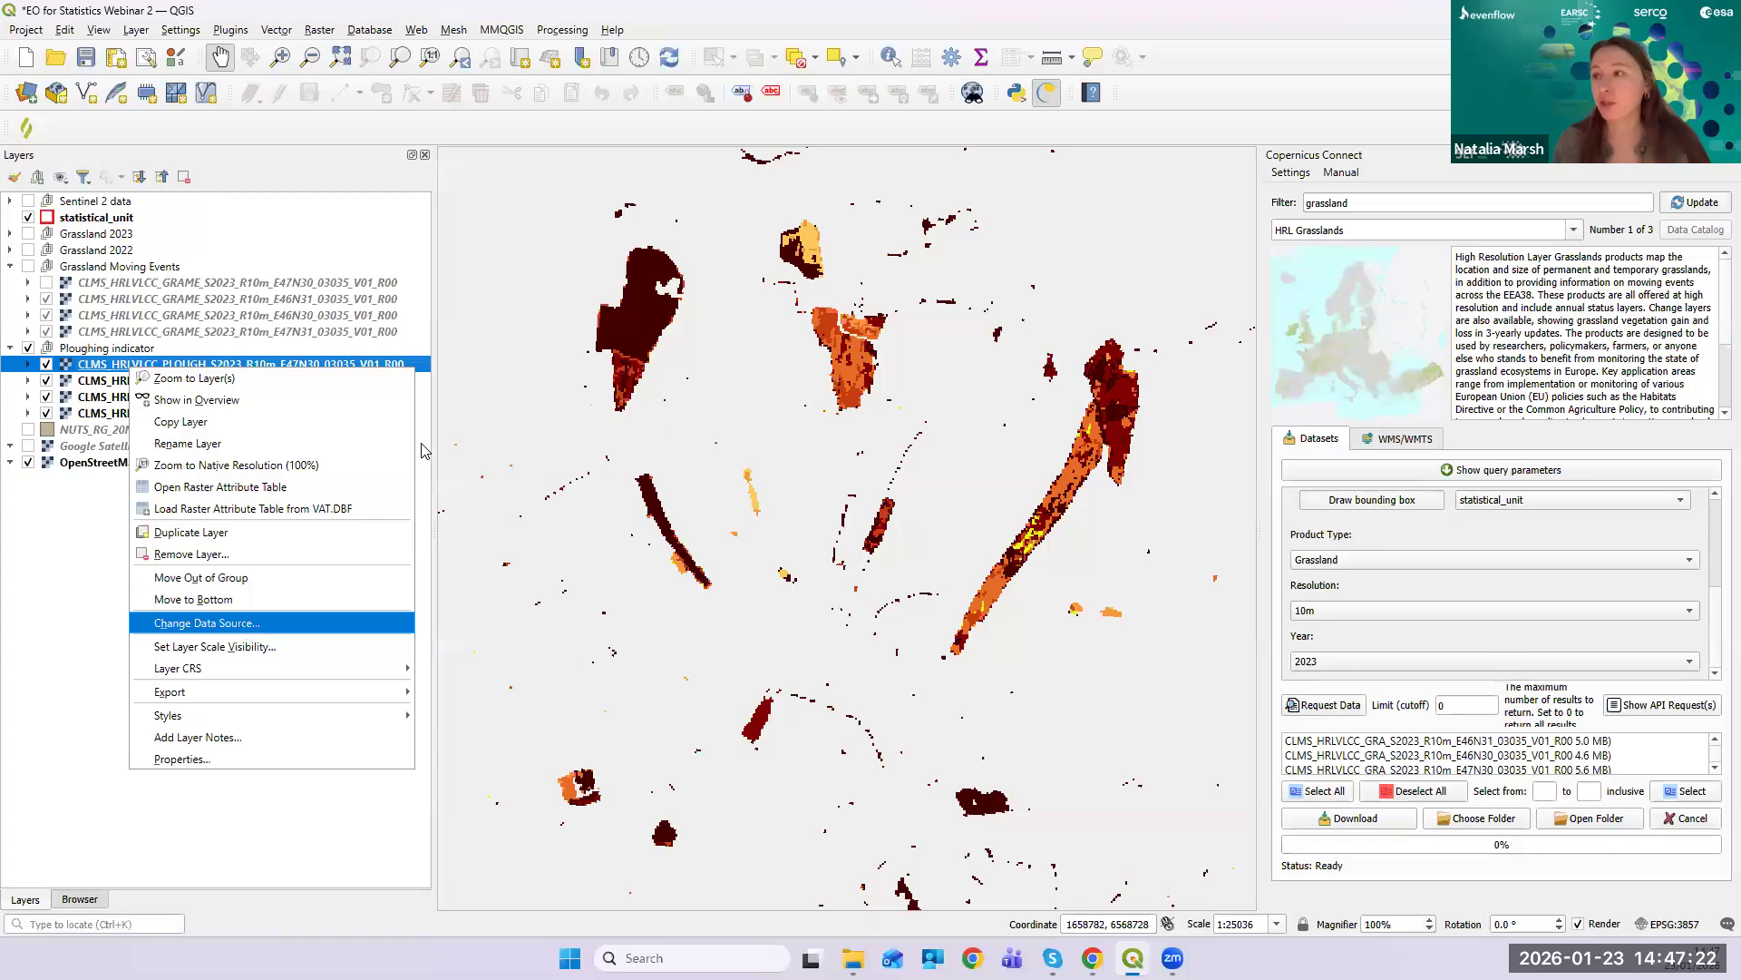
click(341, 487)
drag(728, 319, 880, 317)
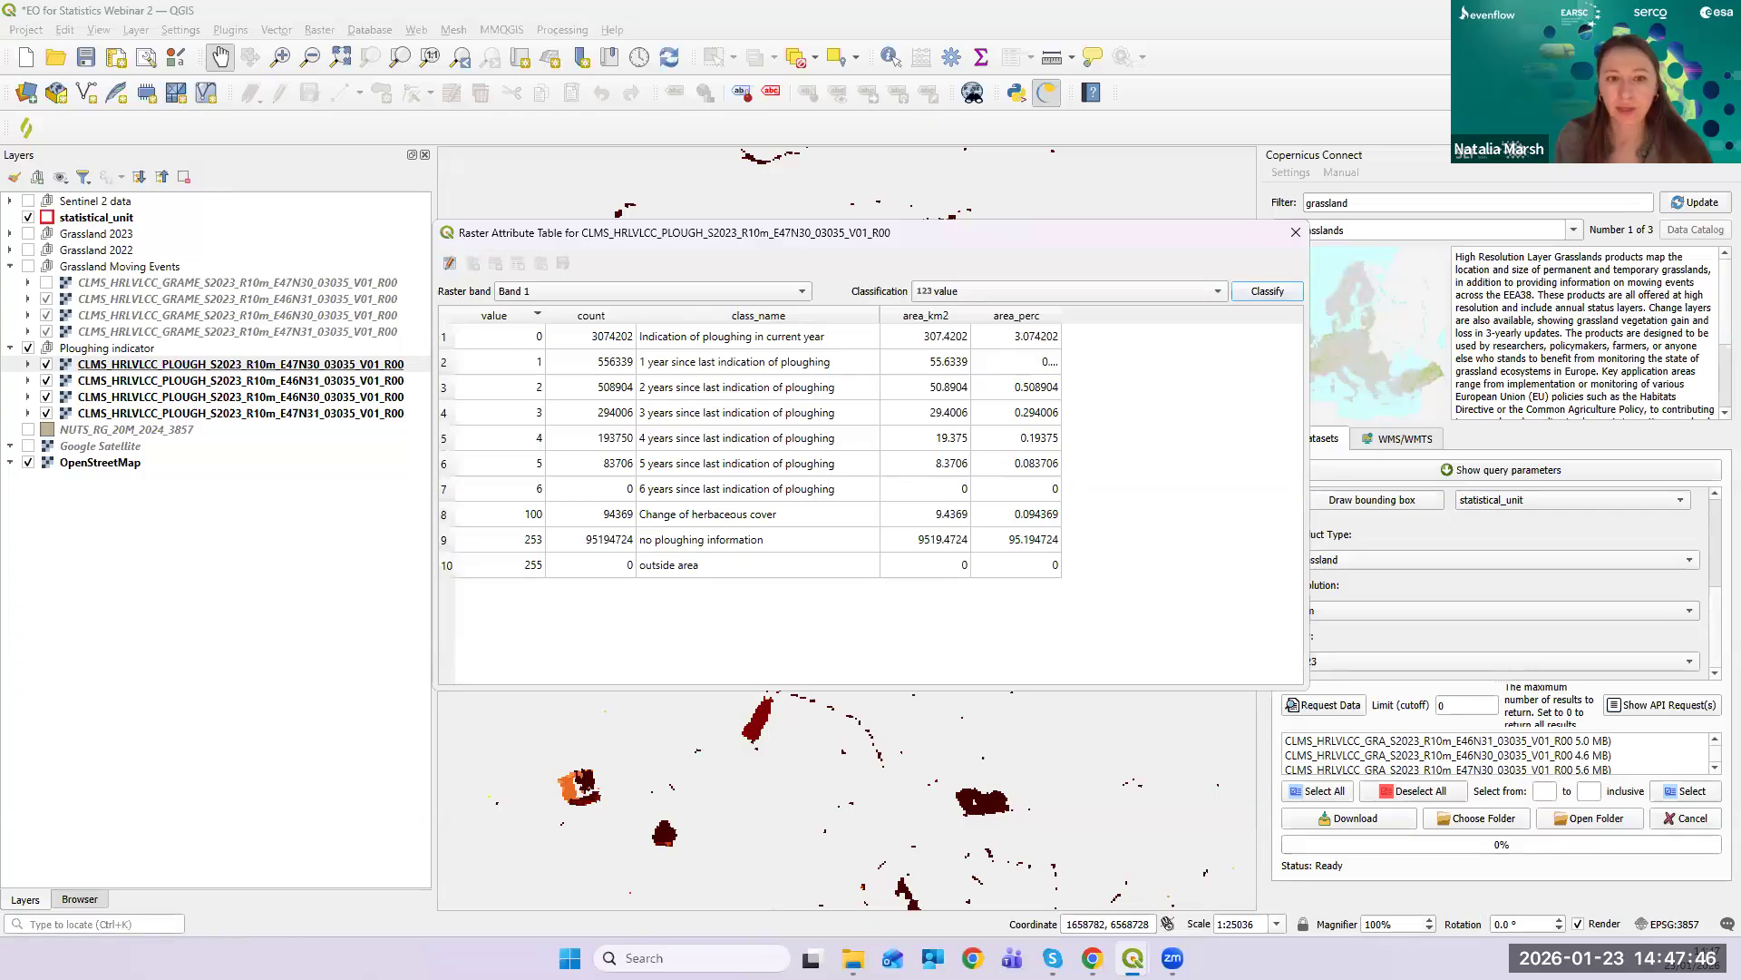
click(1294, 236)
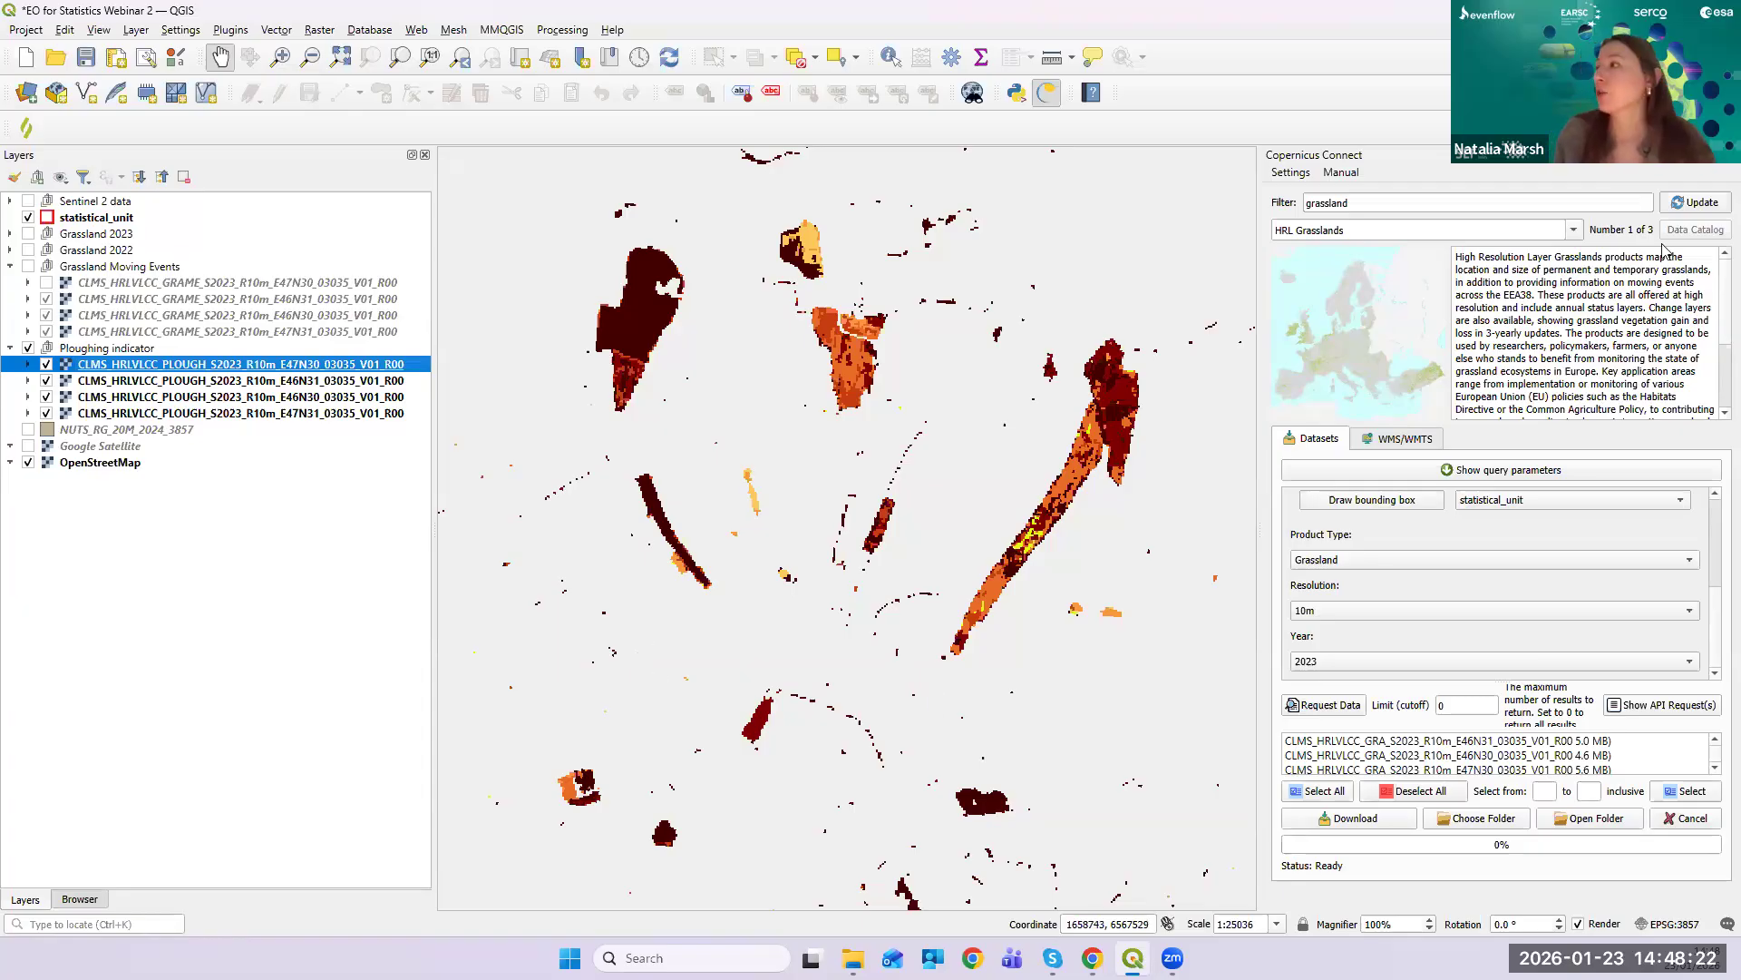
- Close Copernicus Connect, search the plugin manager for 'sentinel', and check the SentinelHub plugin details
click(1728, 155)
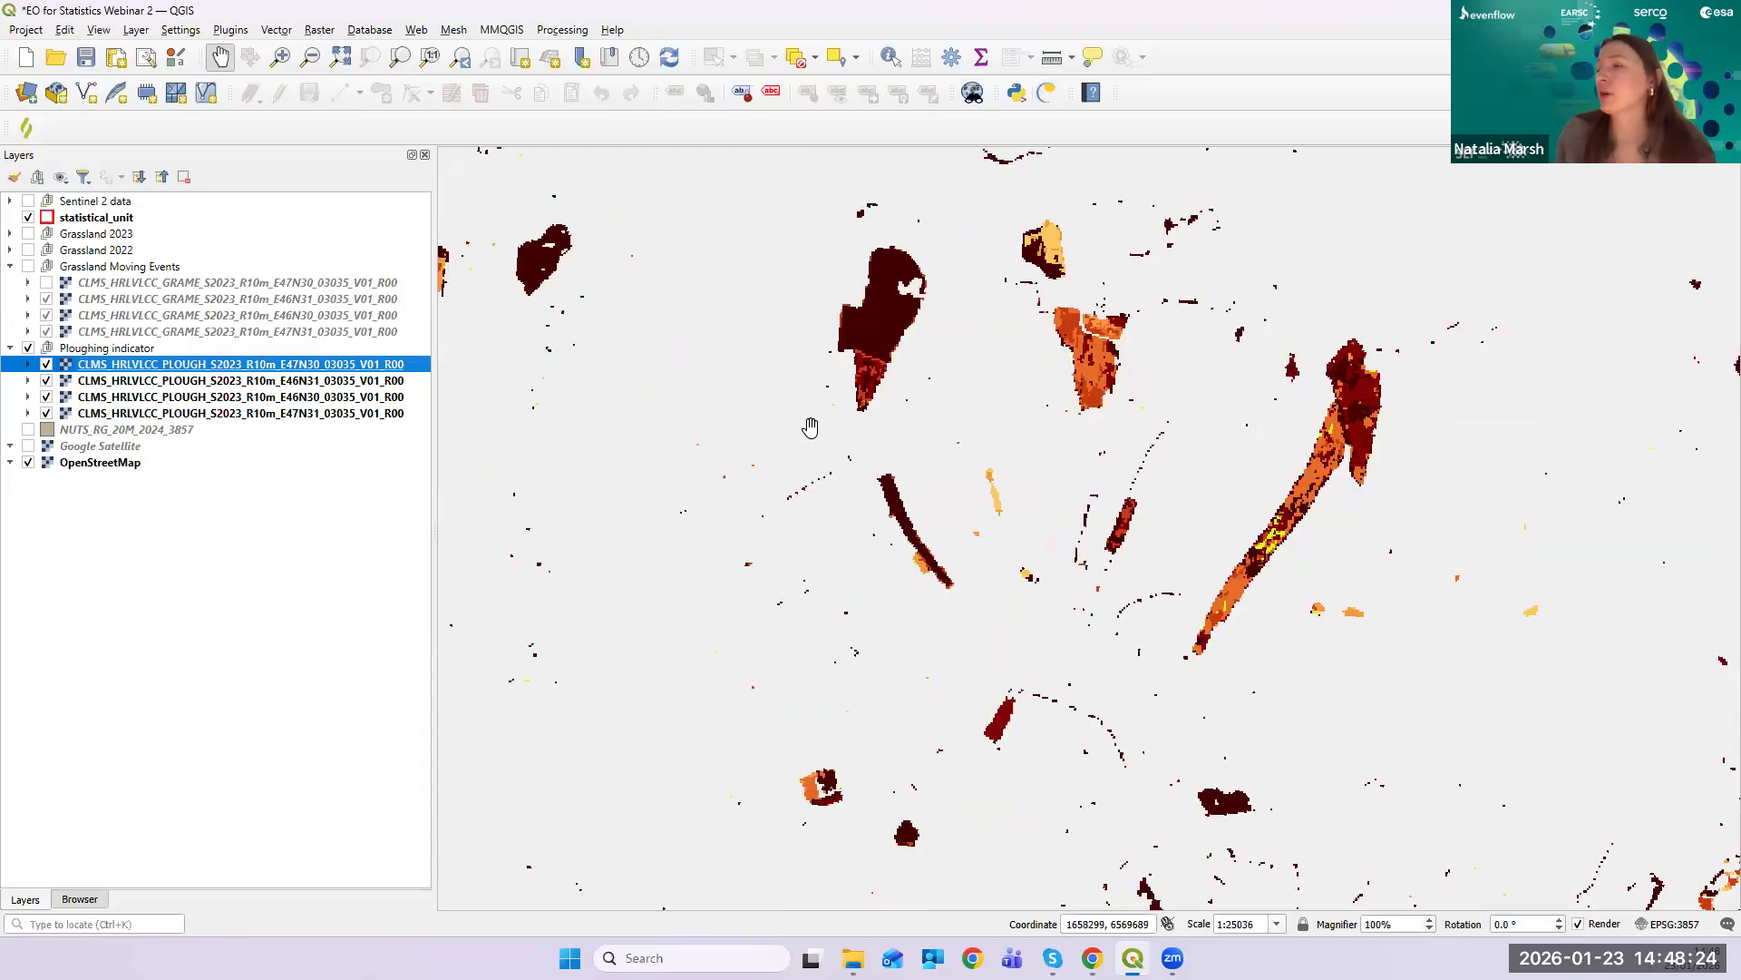
click(231, 33)
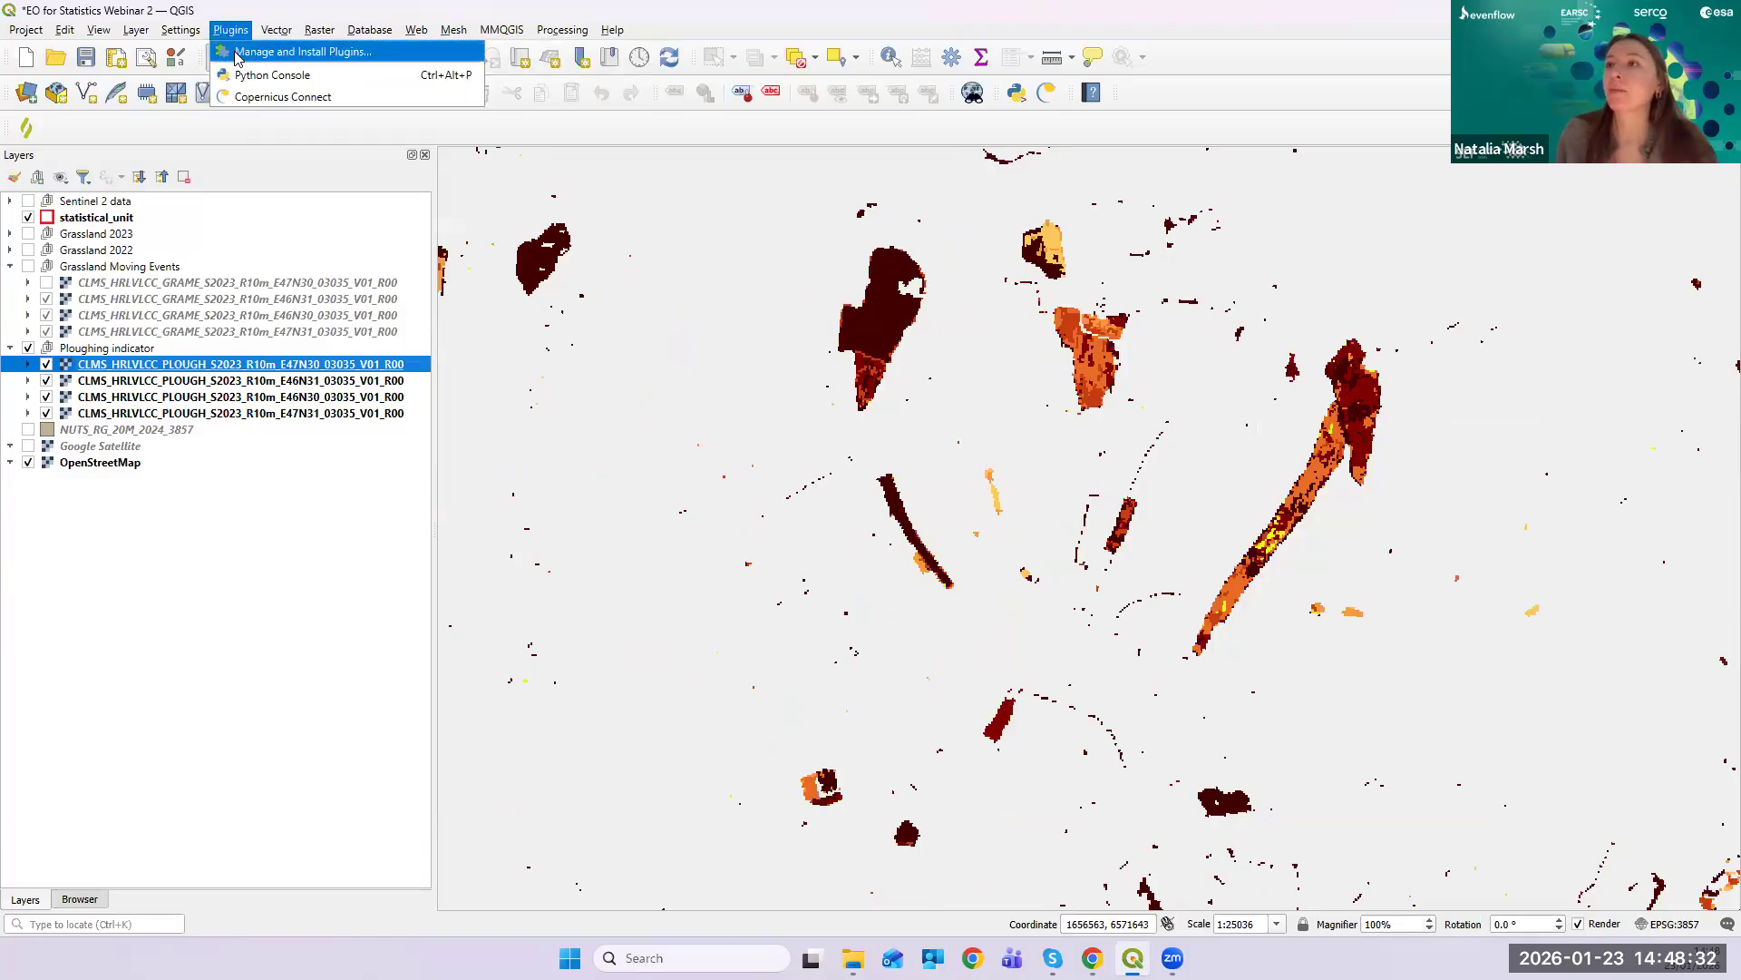
click(346, 52)
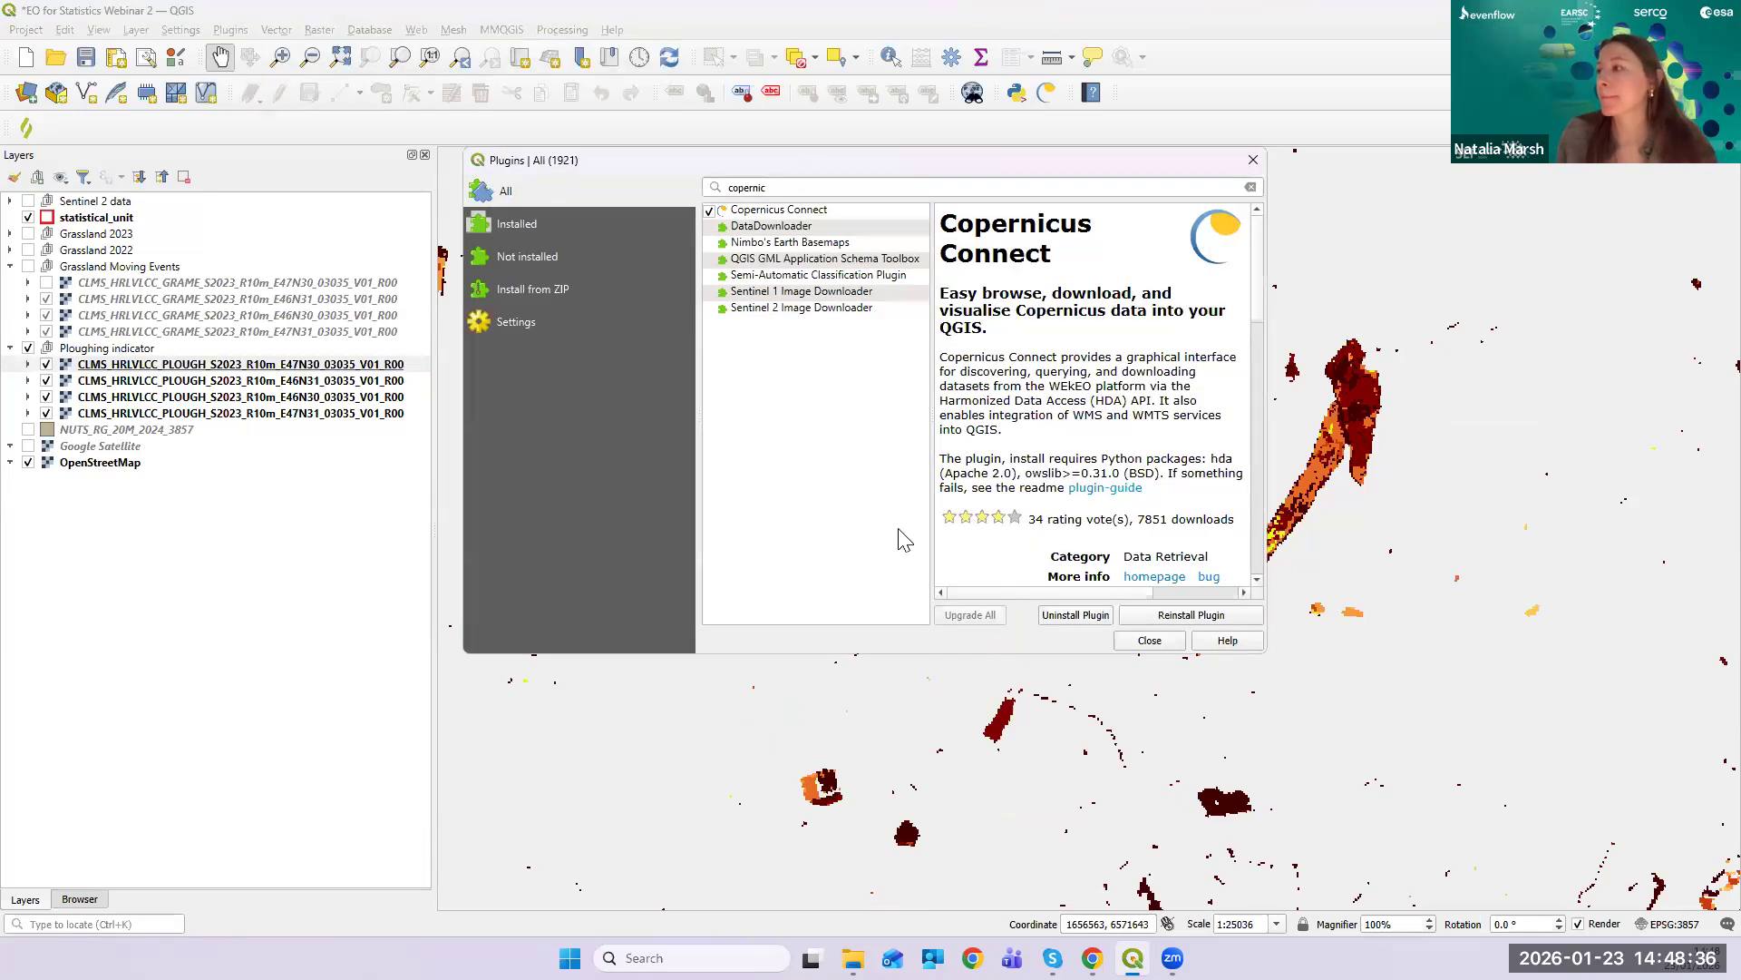
double_click(713, 190)
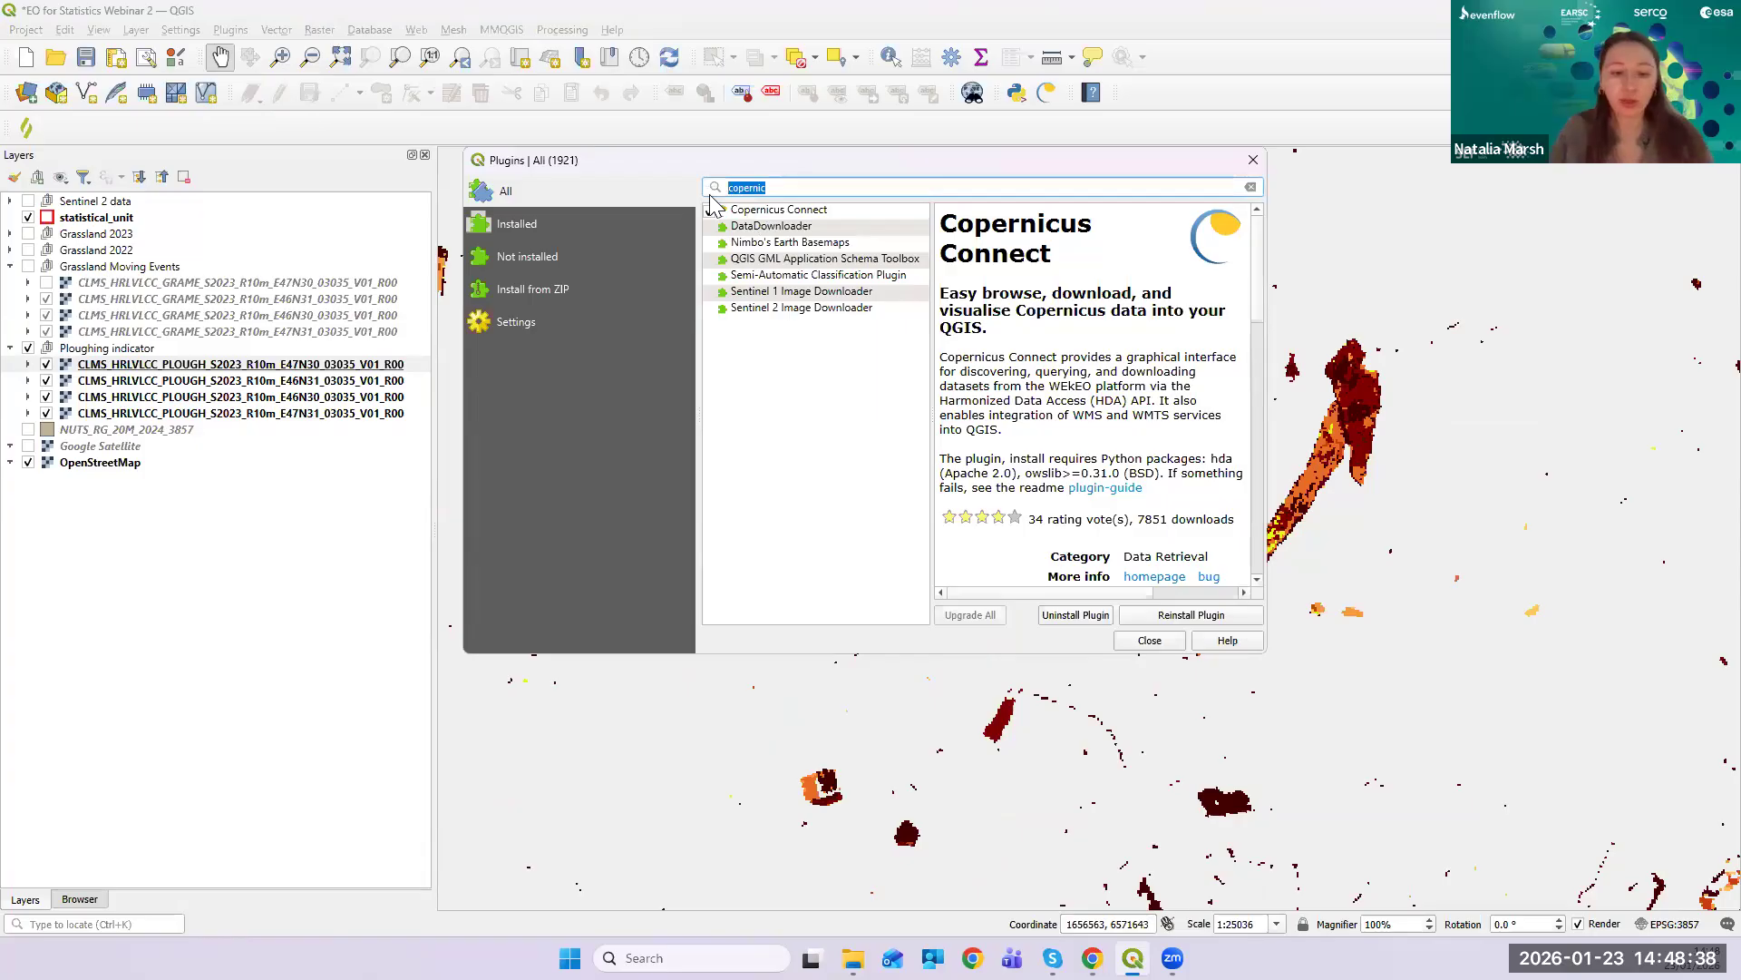
text(sentinel)
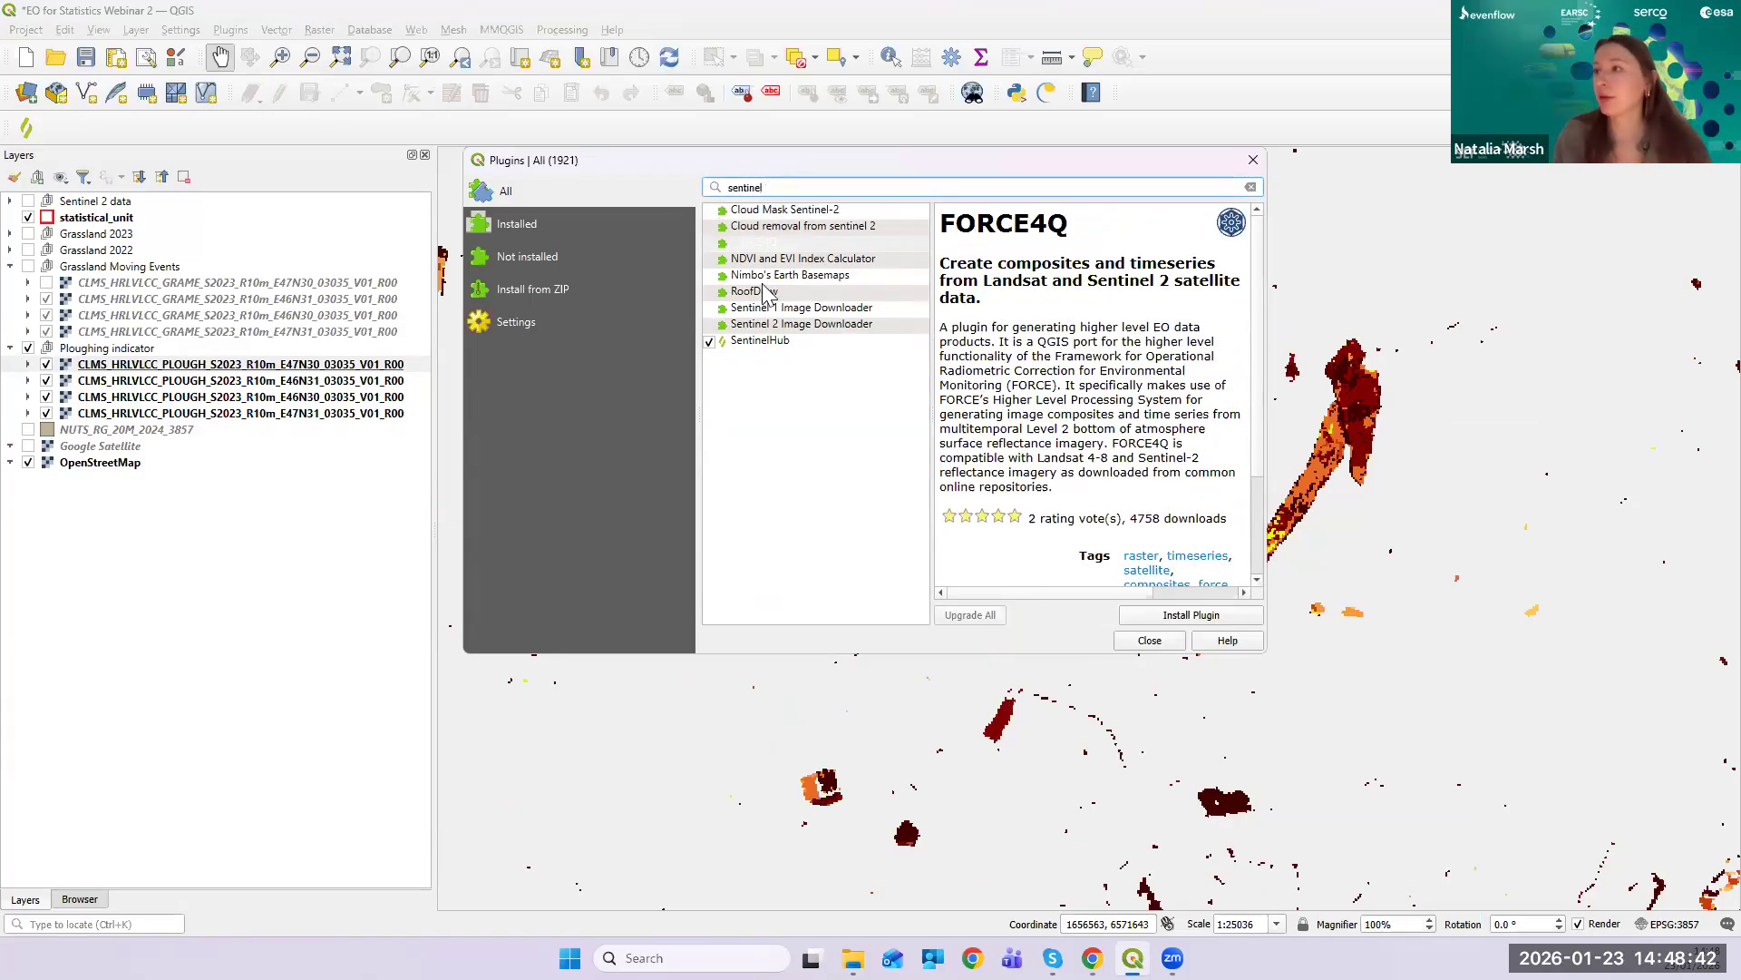
click(771, 343)
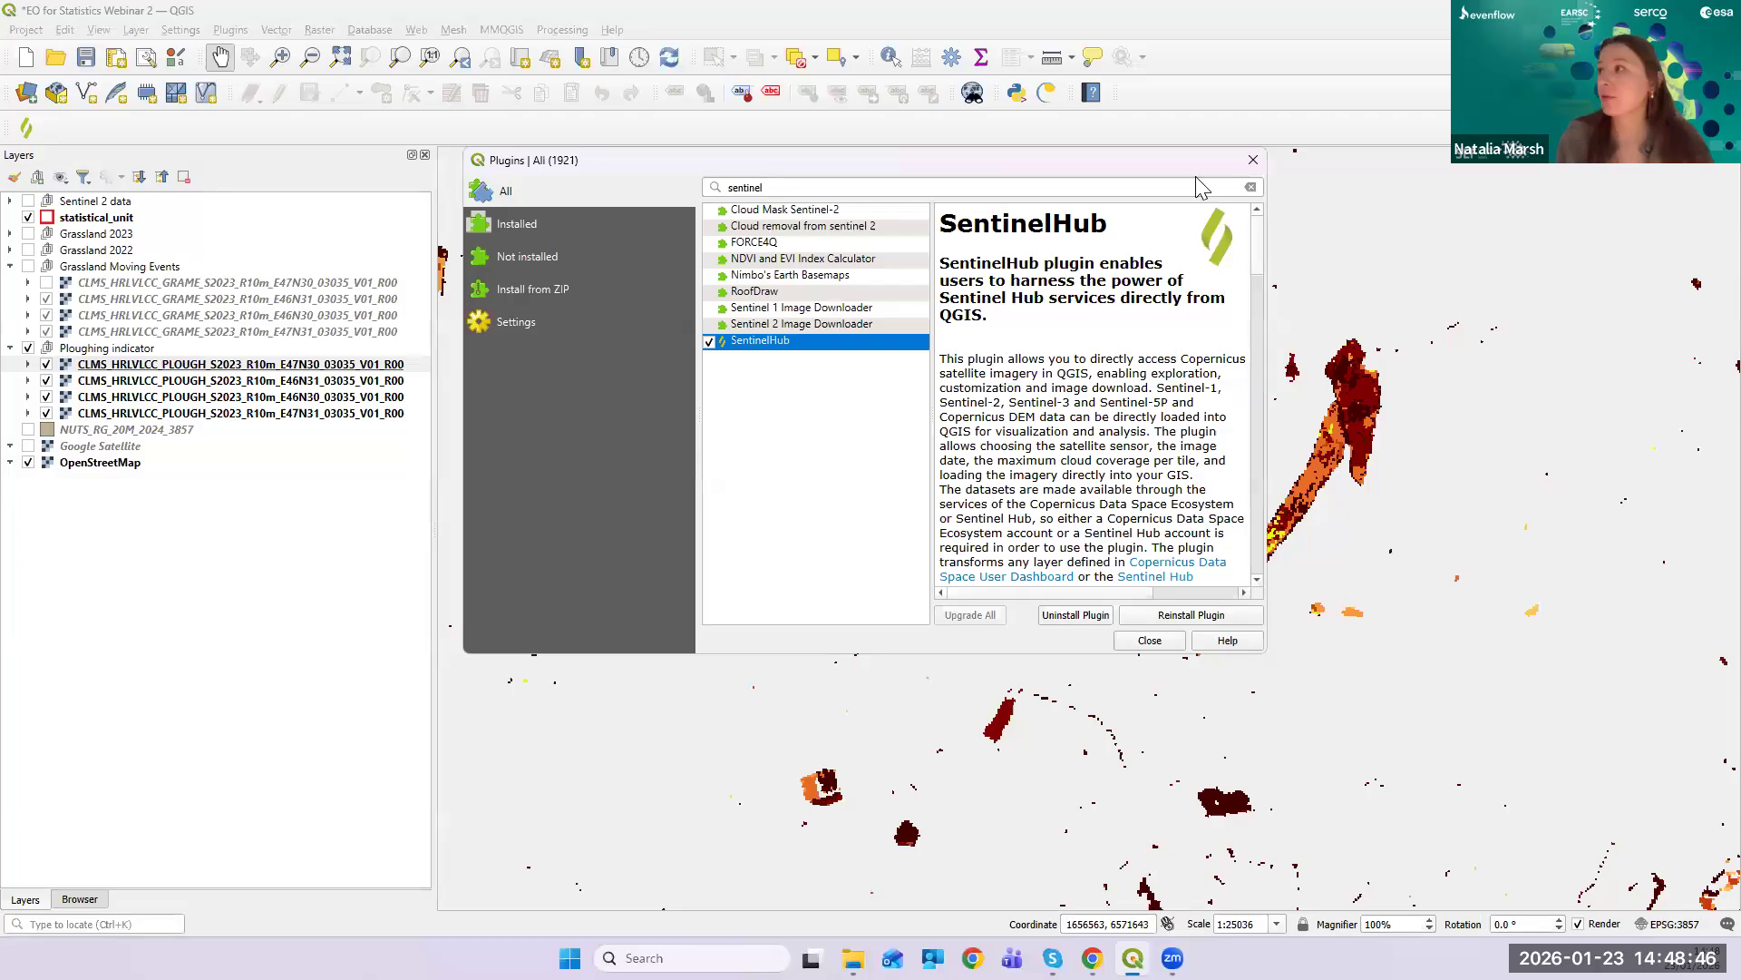
click(1251, 164)
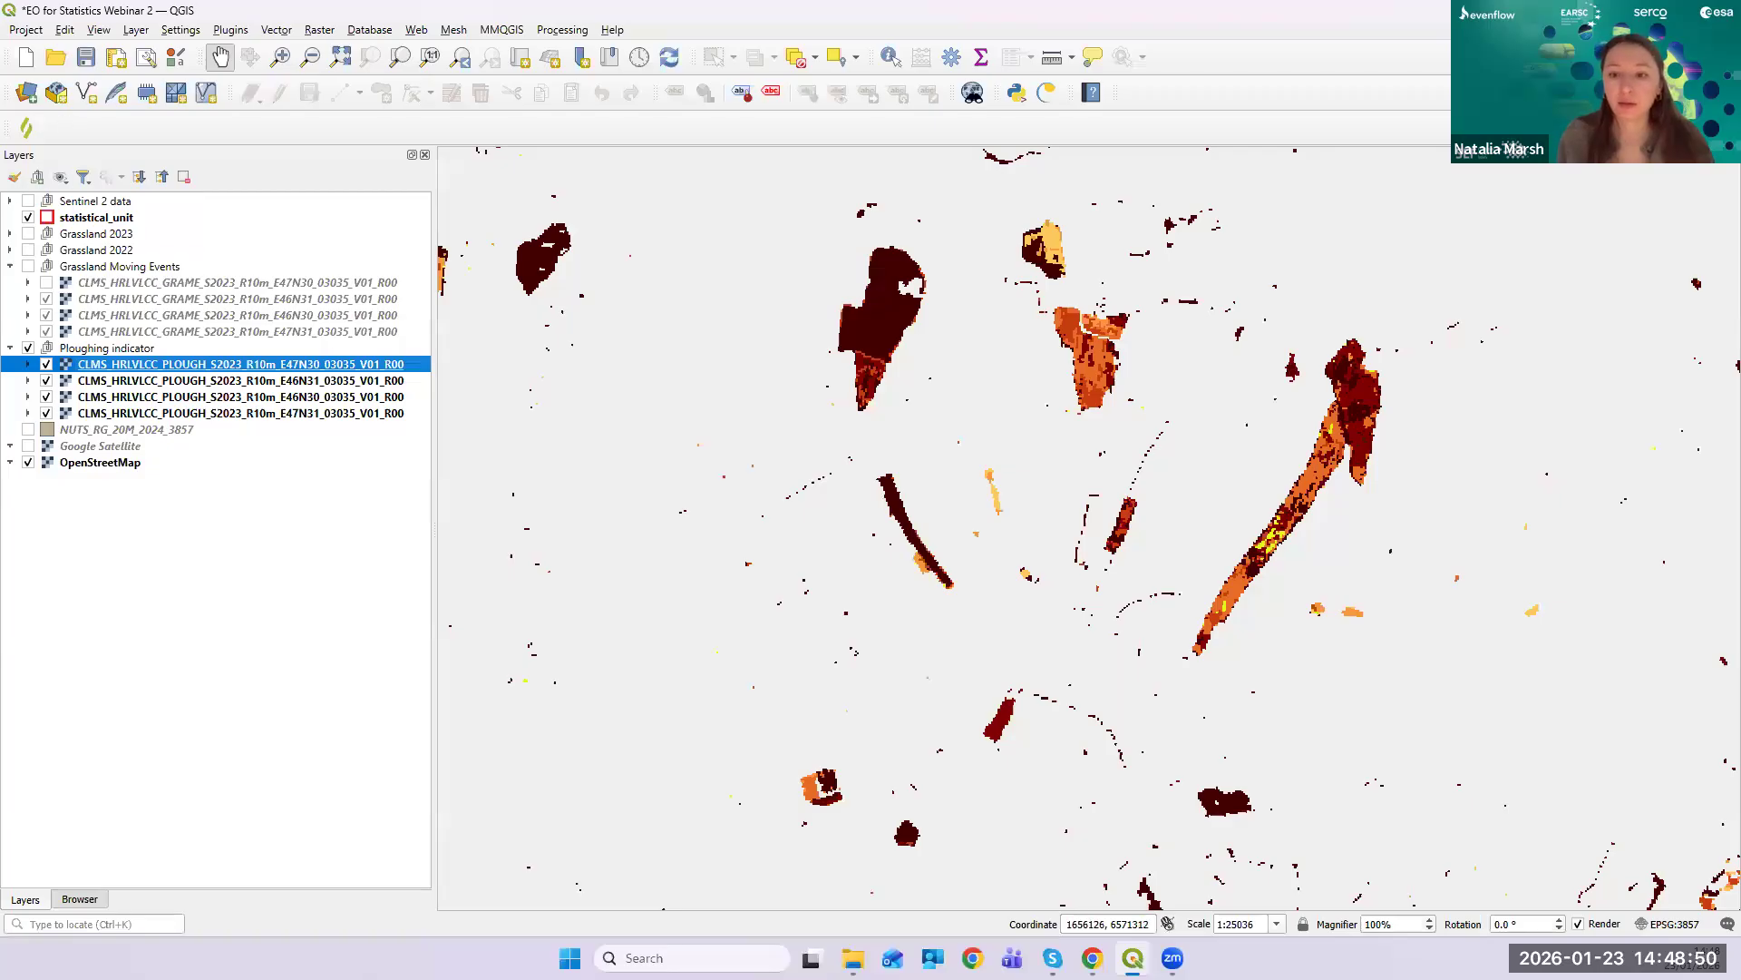
- Show the SentinelHub plugin panel below the map and make it taller
click(26, 127)
drag(902, 693, 933, 454)
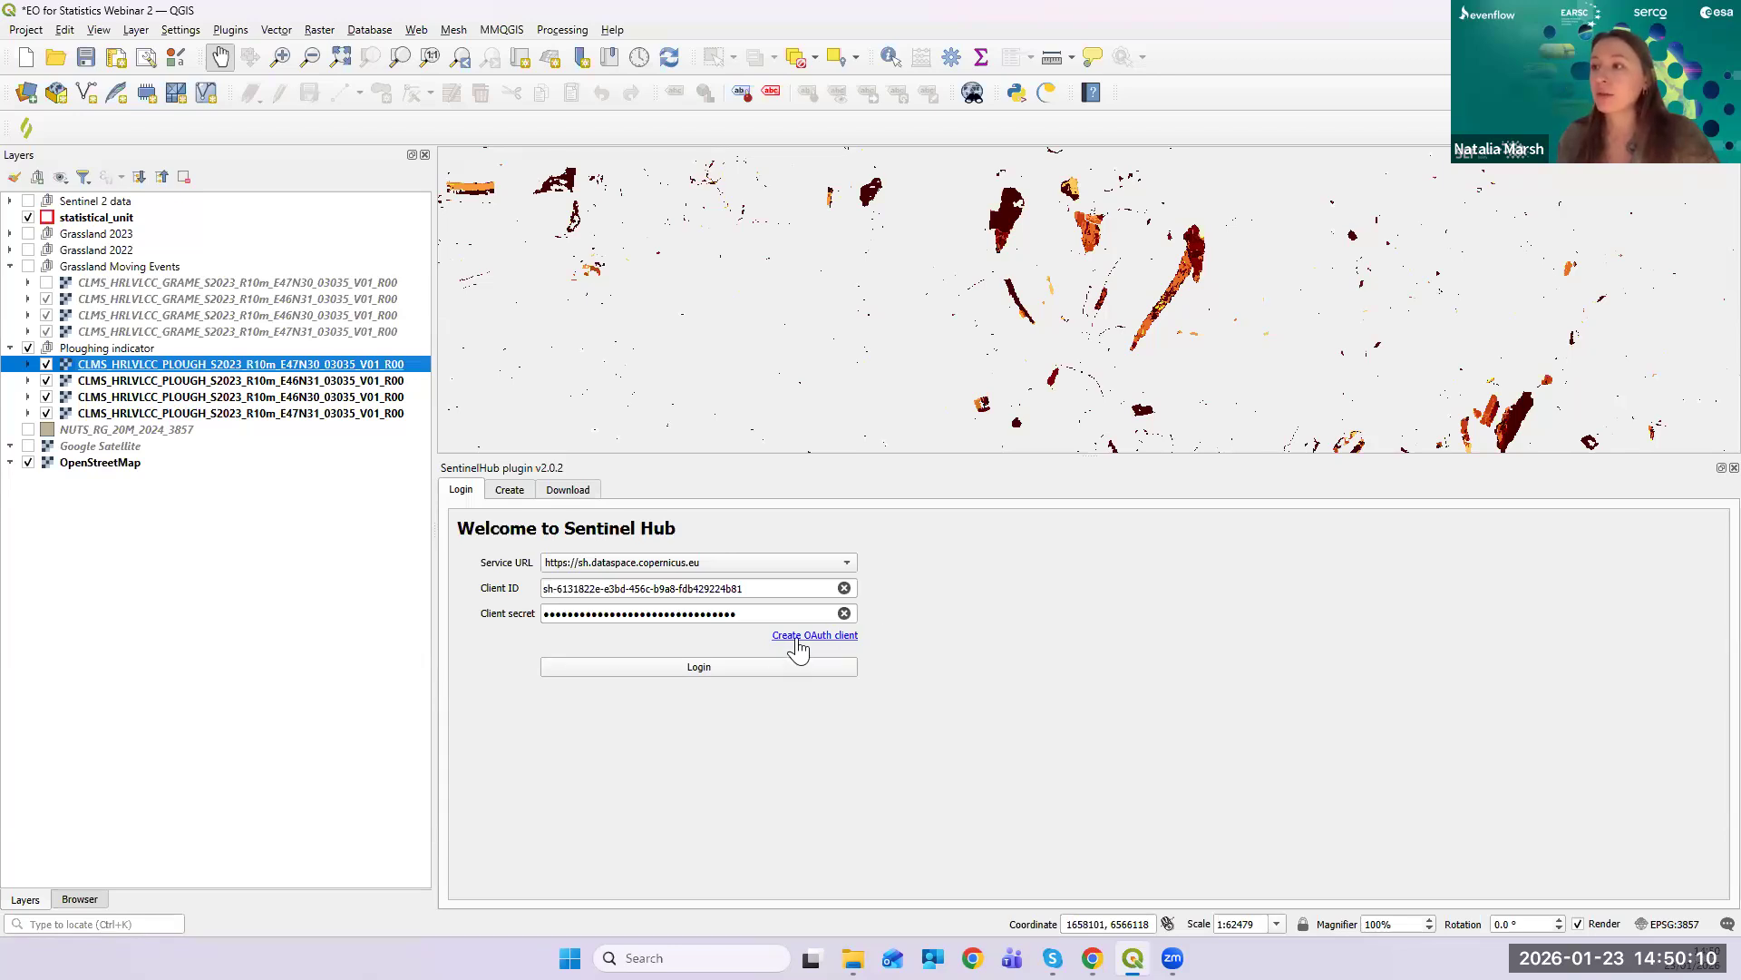
- Follow the CDSE OAuth client guide to the dashboard's account settings in a new tab
click(797, 637)
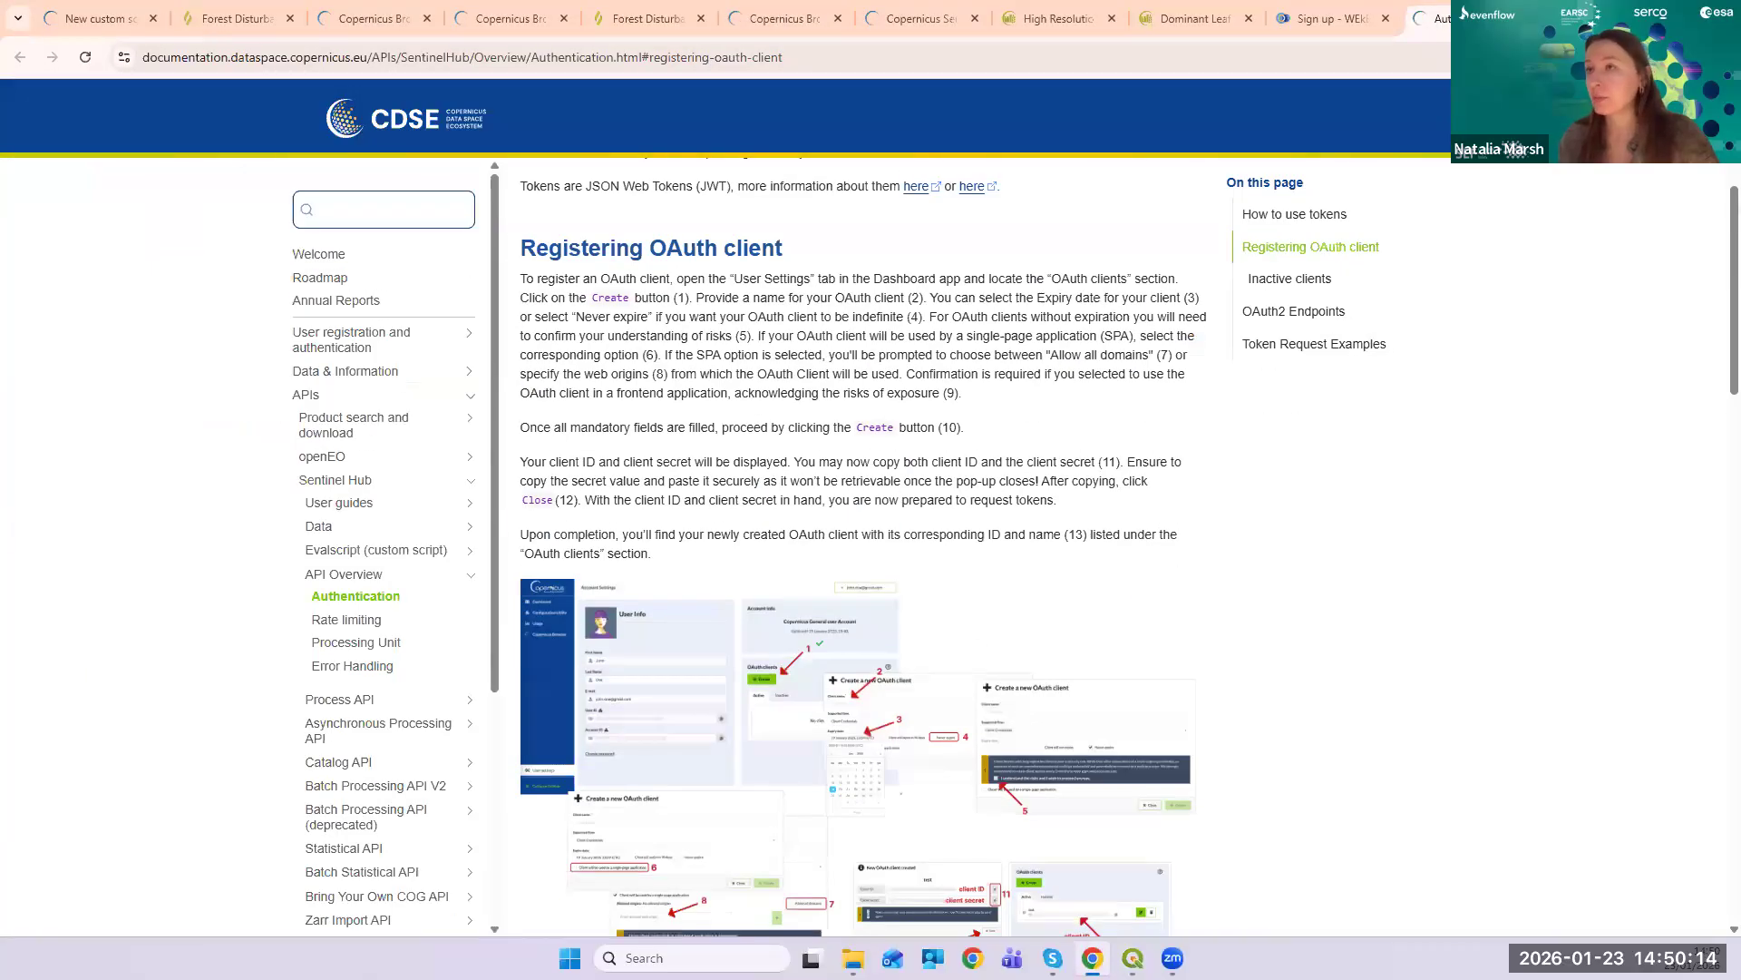
scroll(880, 339, up, 5)
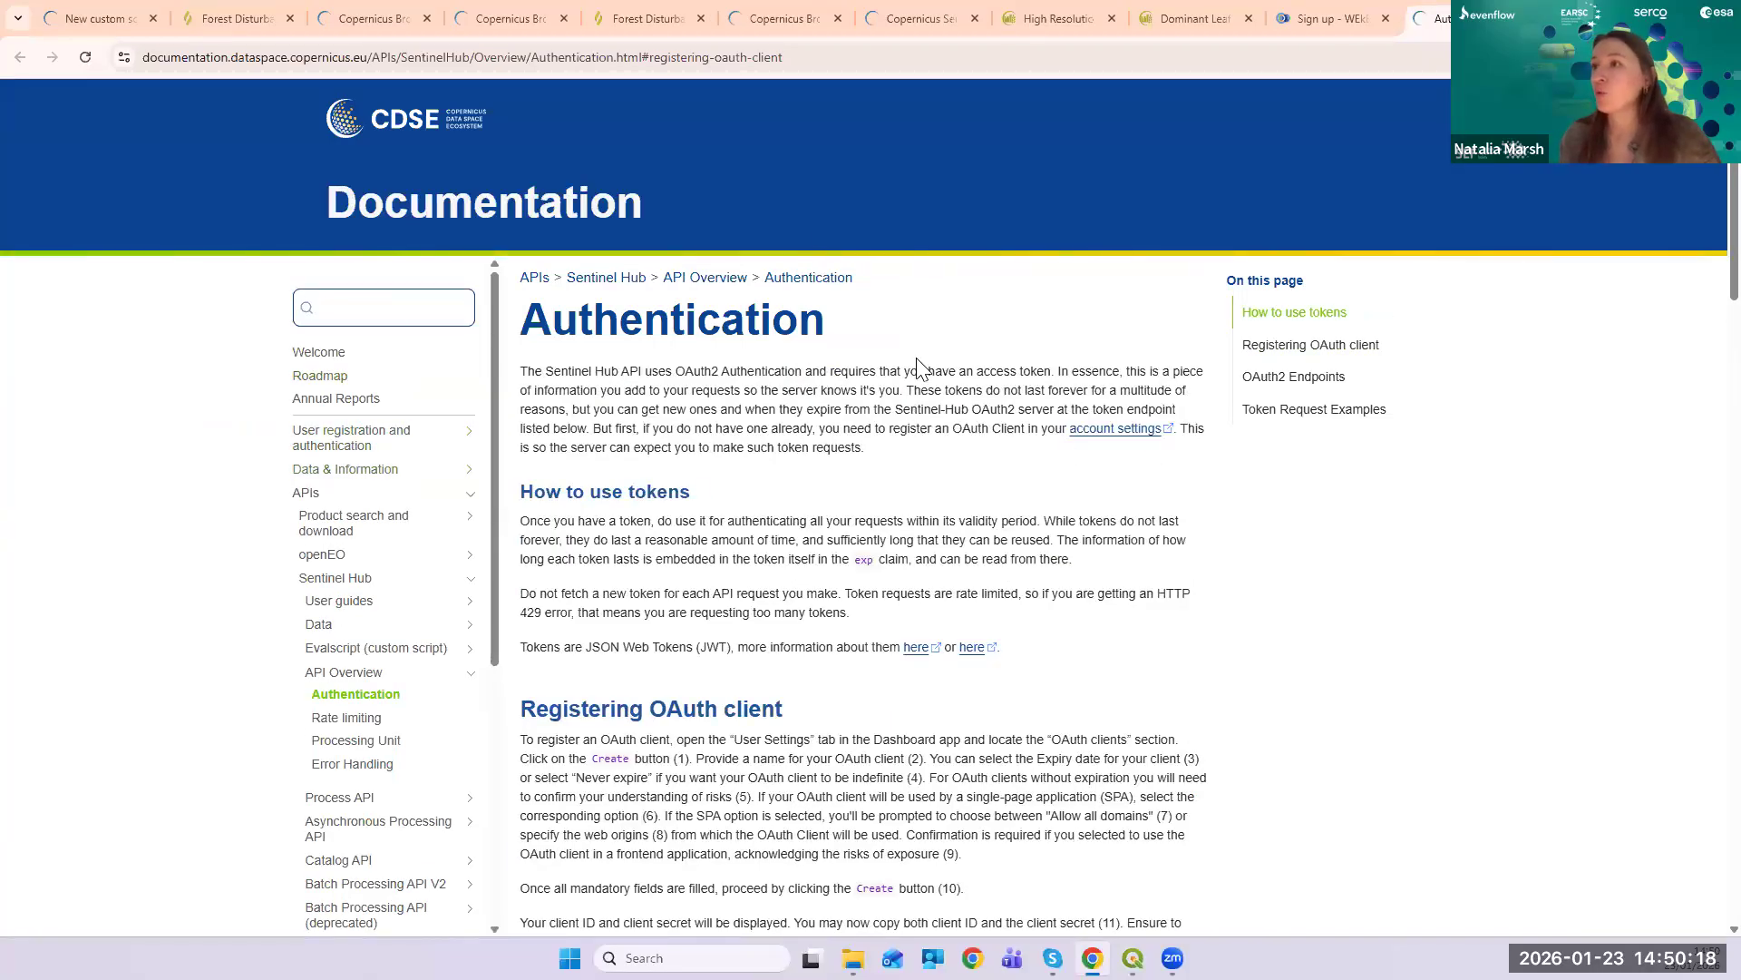
click(1110, 437)
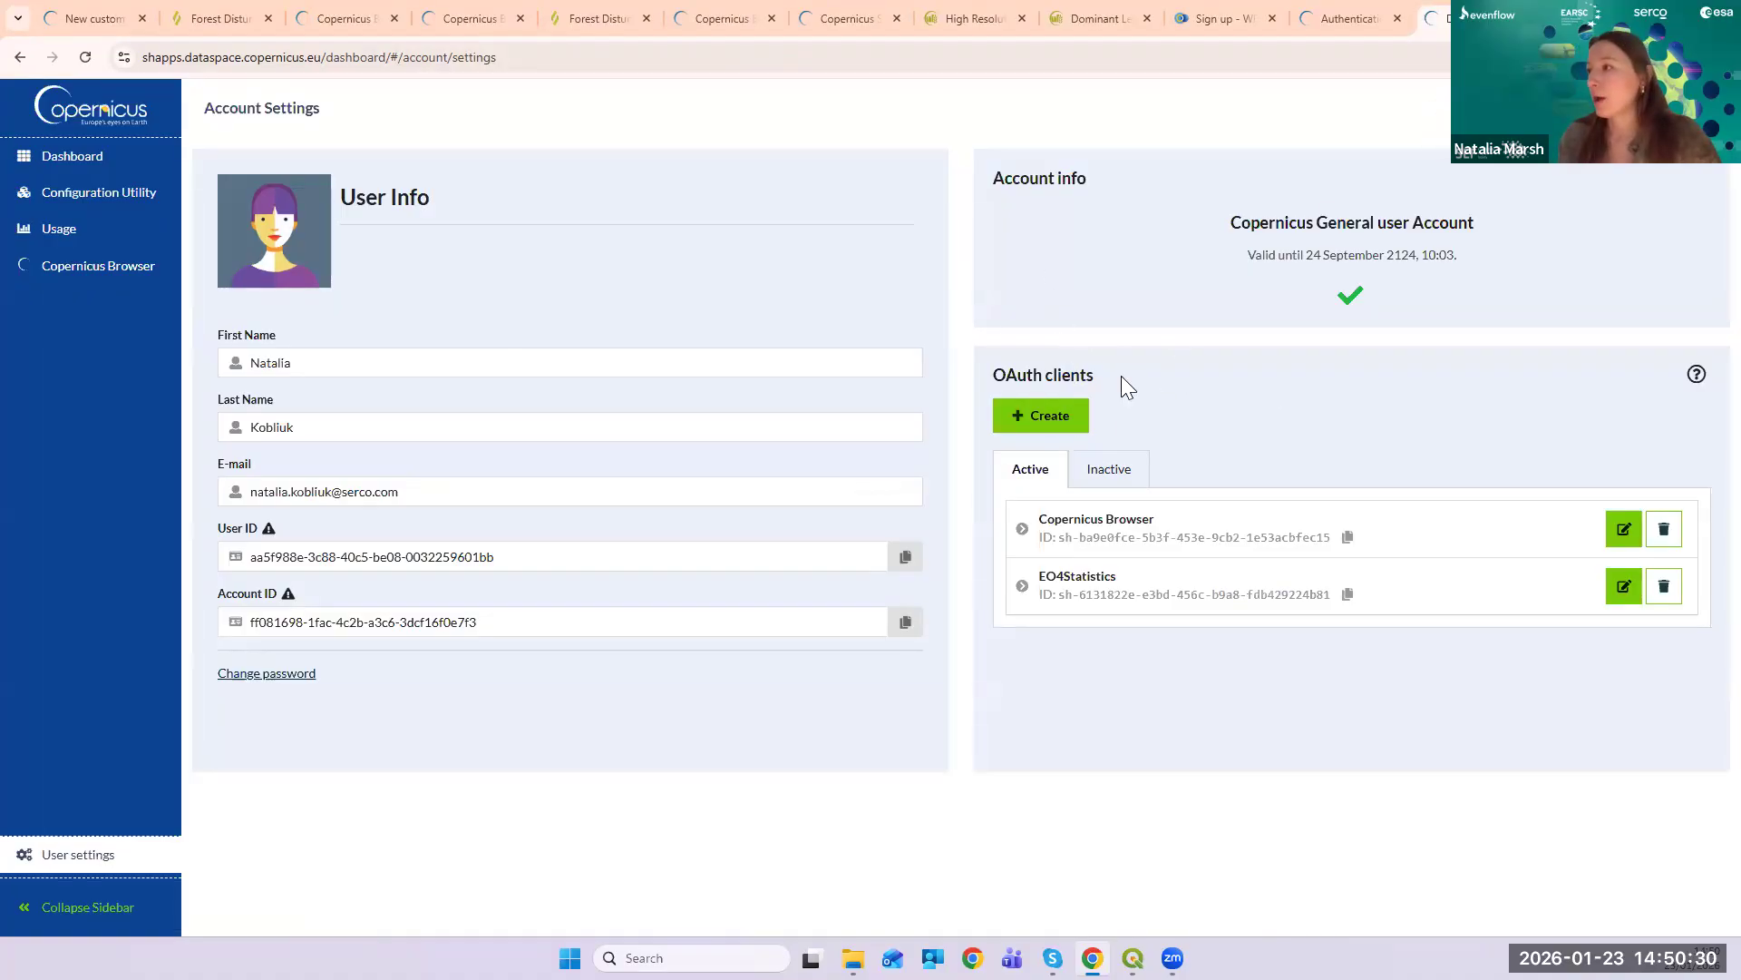
- Create an OAuth client named 'testtest' using the Client Credentials flow and copy its secret
click(1052, 415)
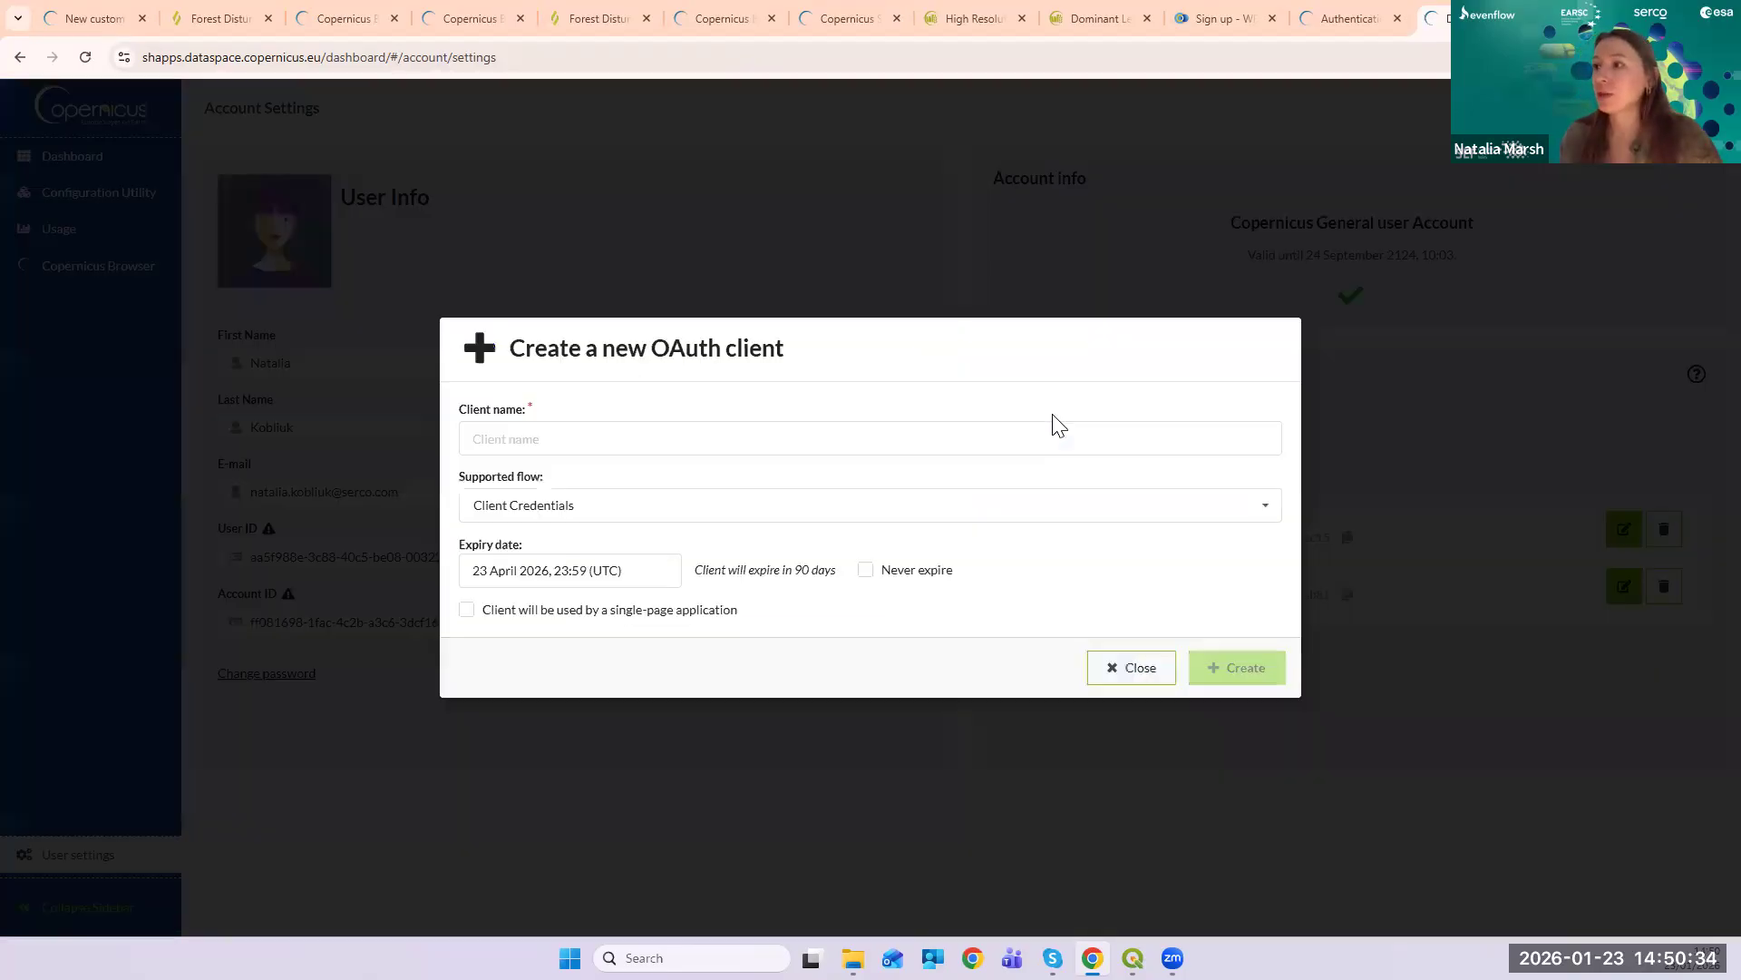
click(704, 440)
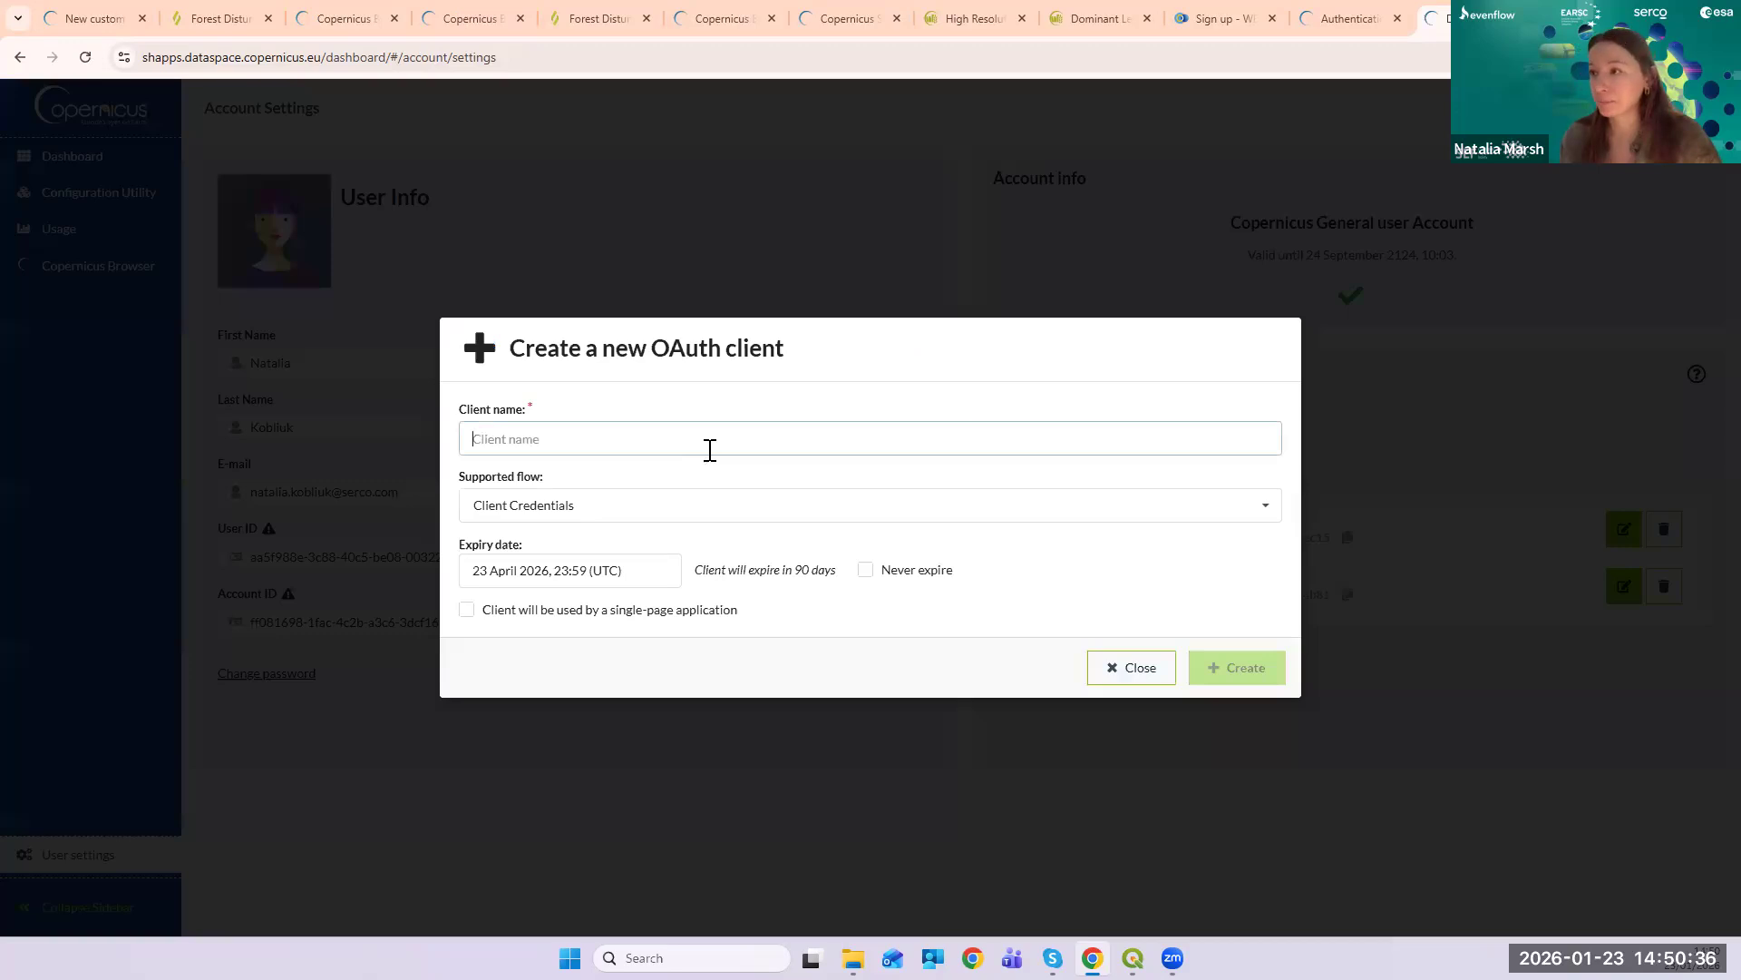
text(te)
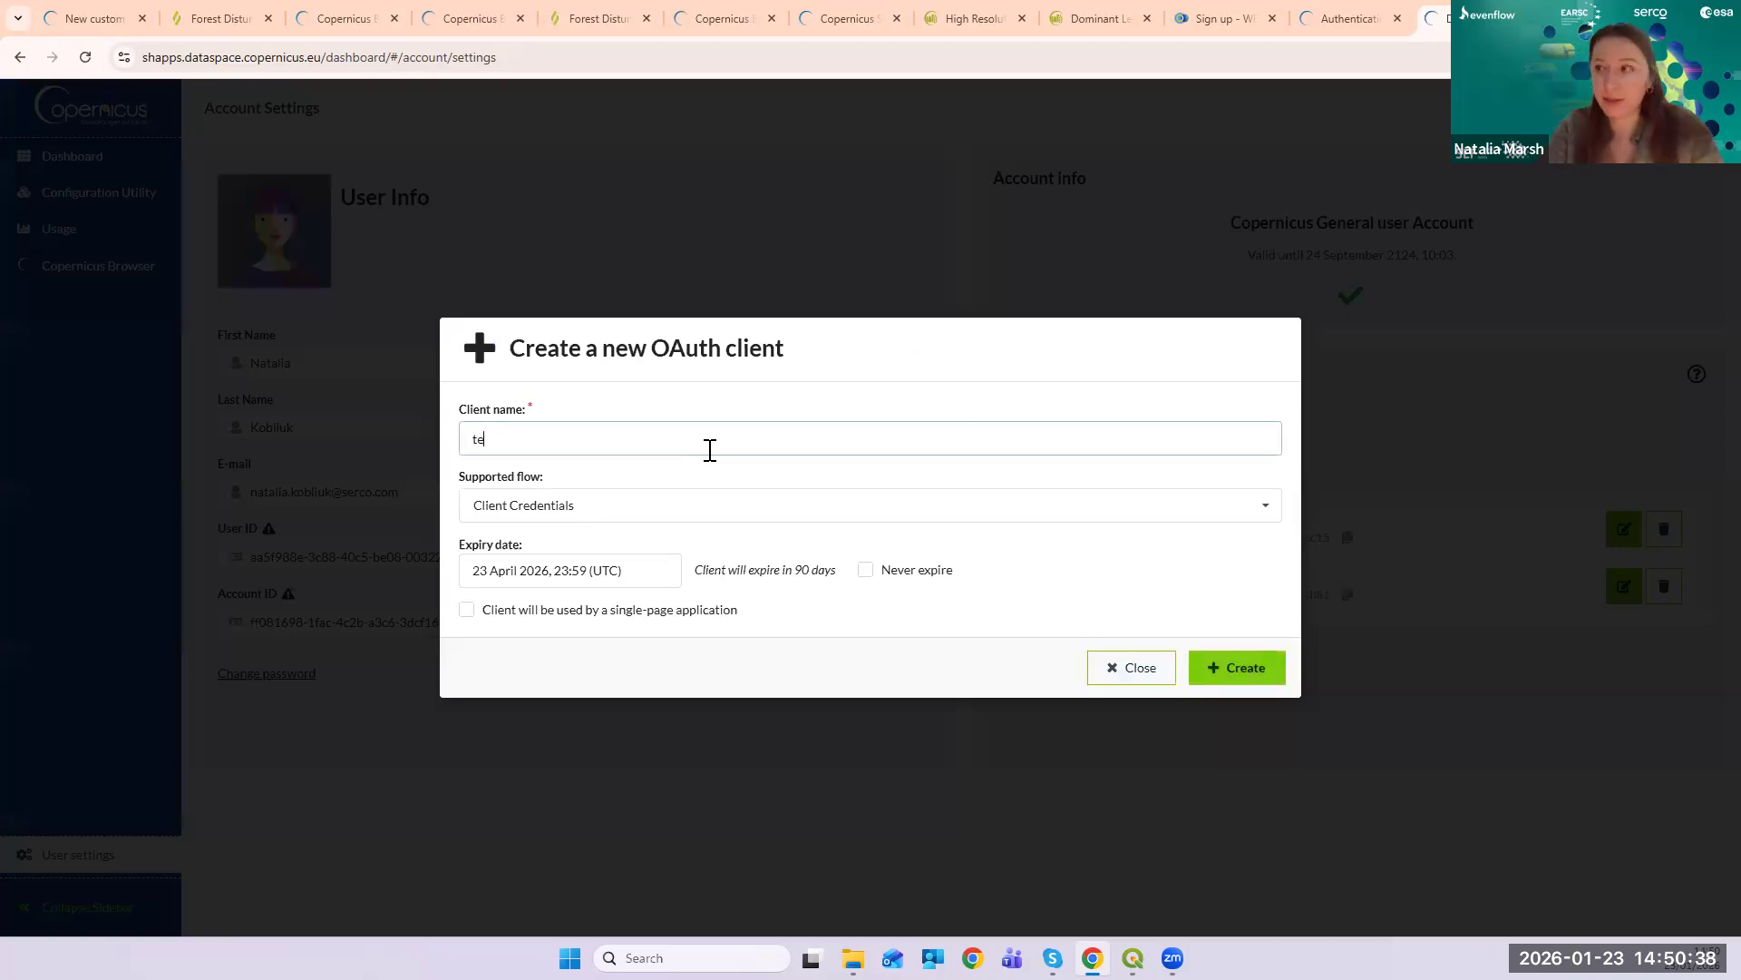
text(sttest)
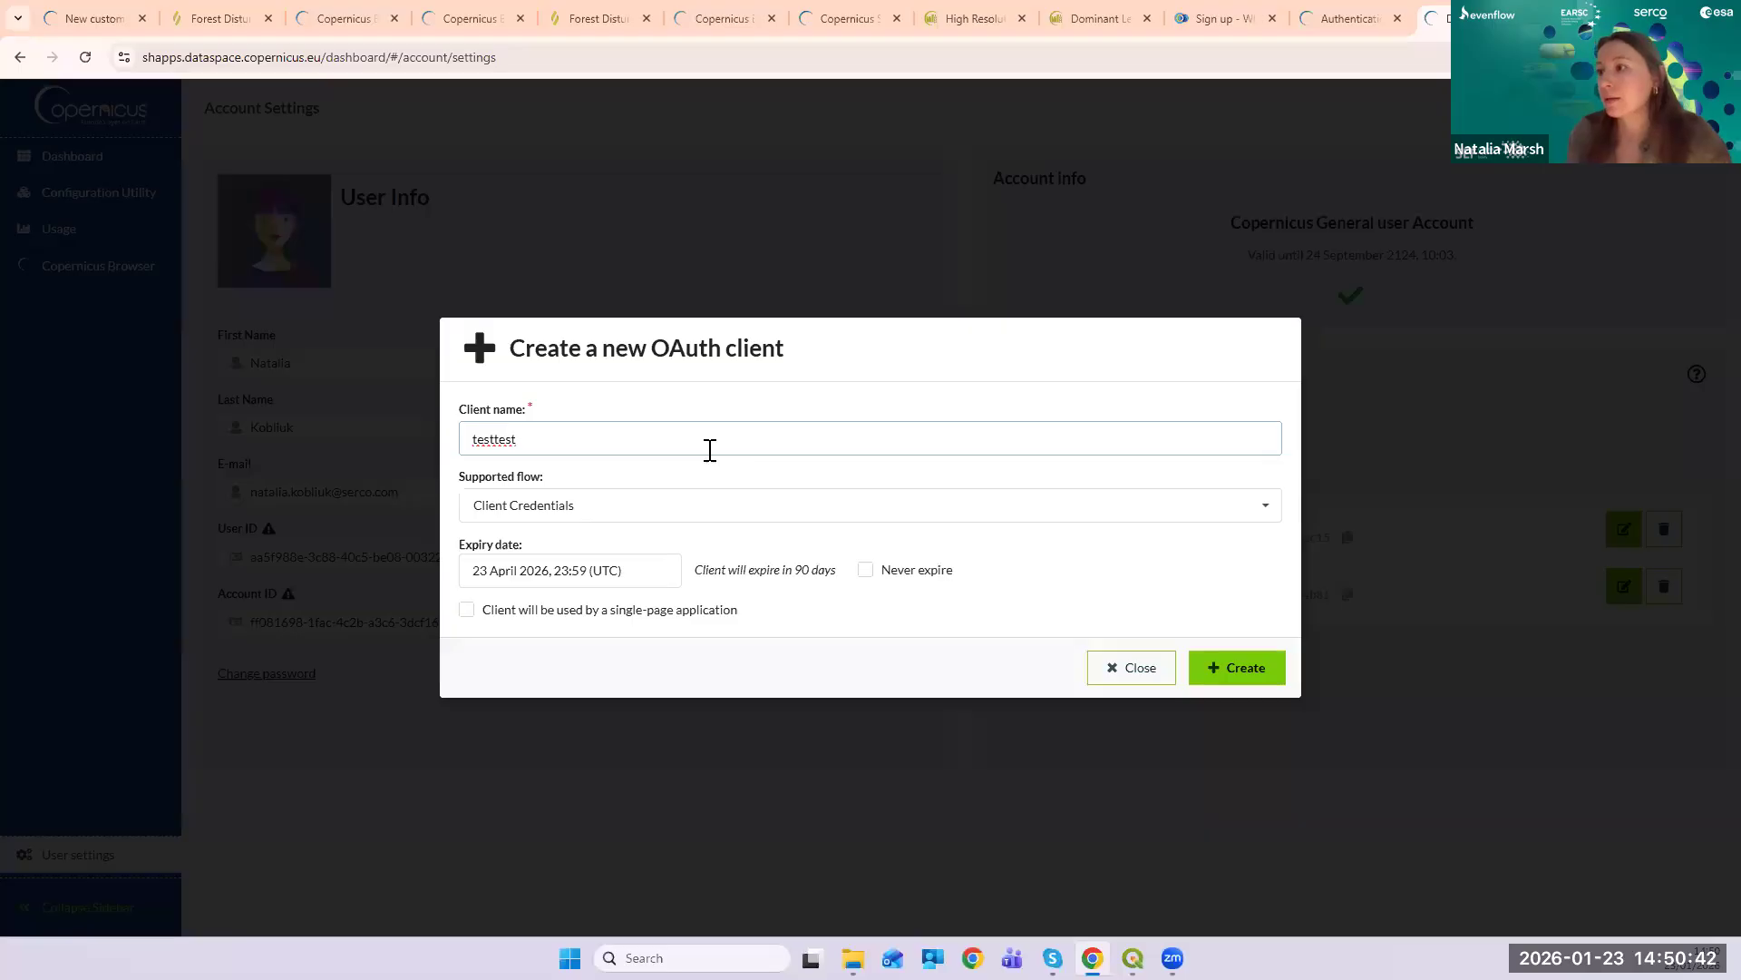
click(679, 501)
click(760, 540)
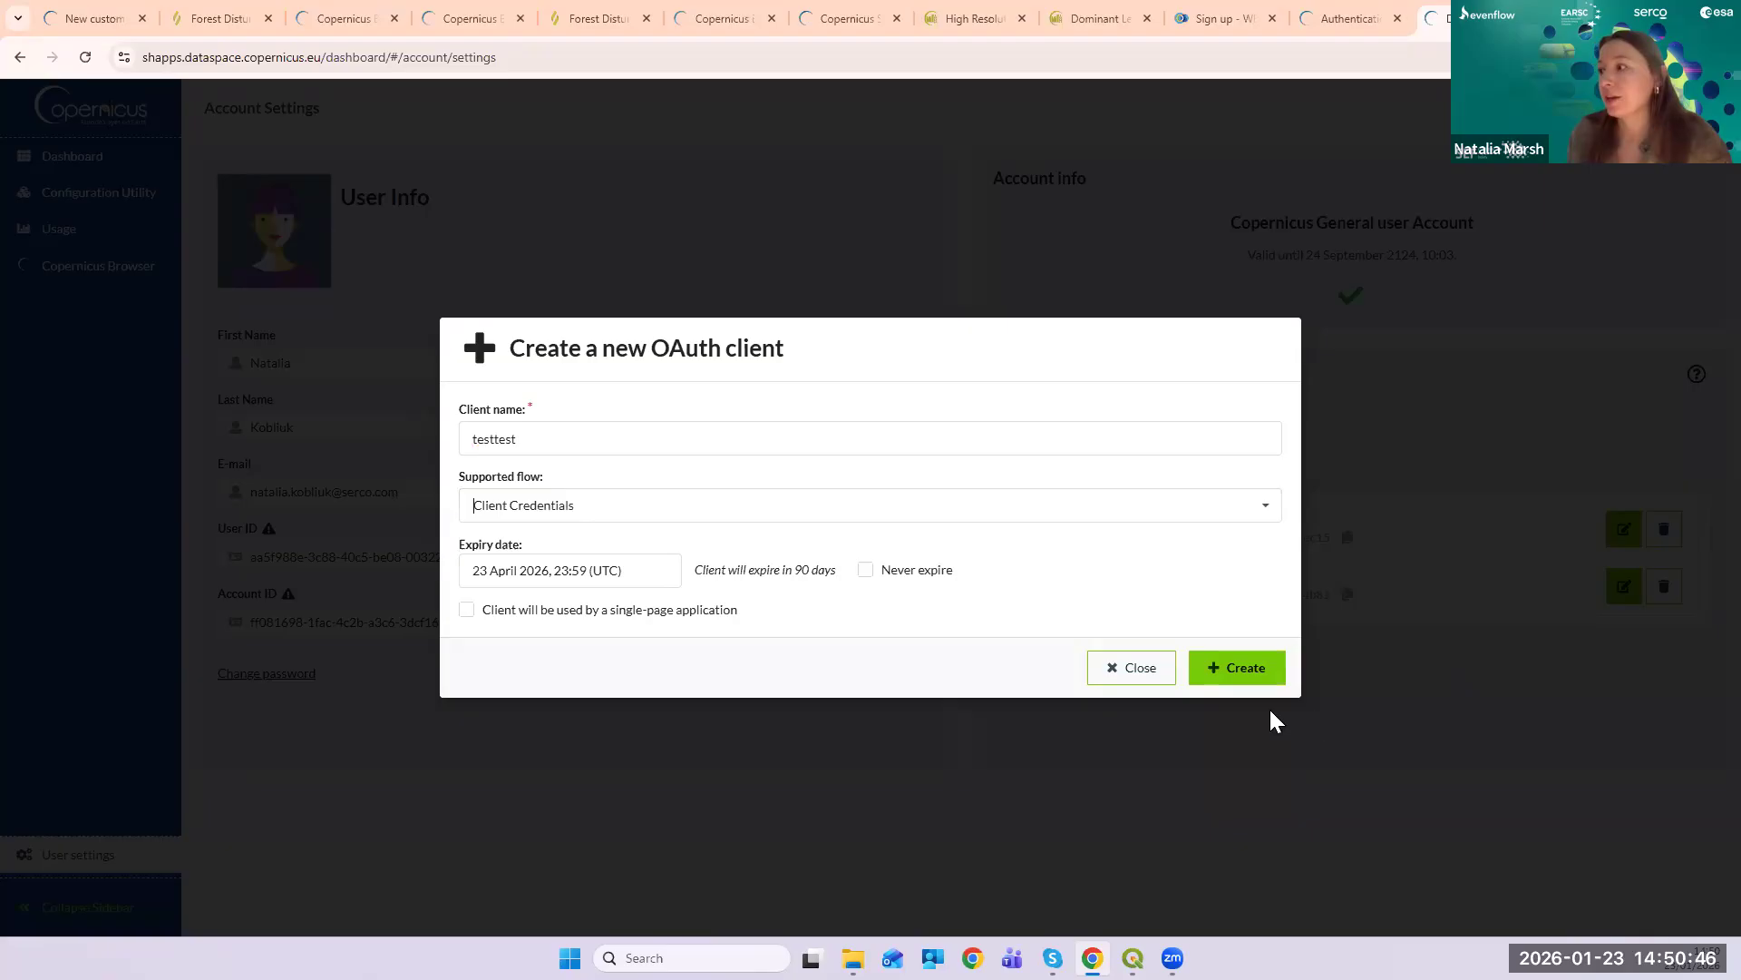
click(1221, 671)
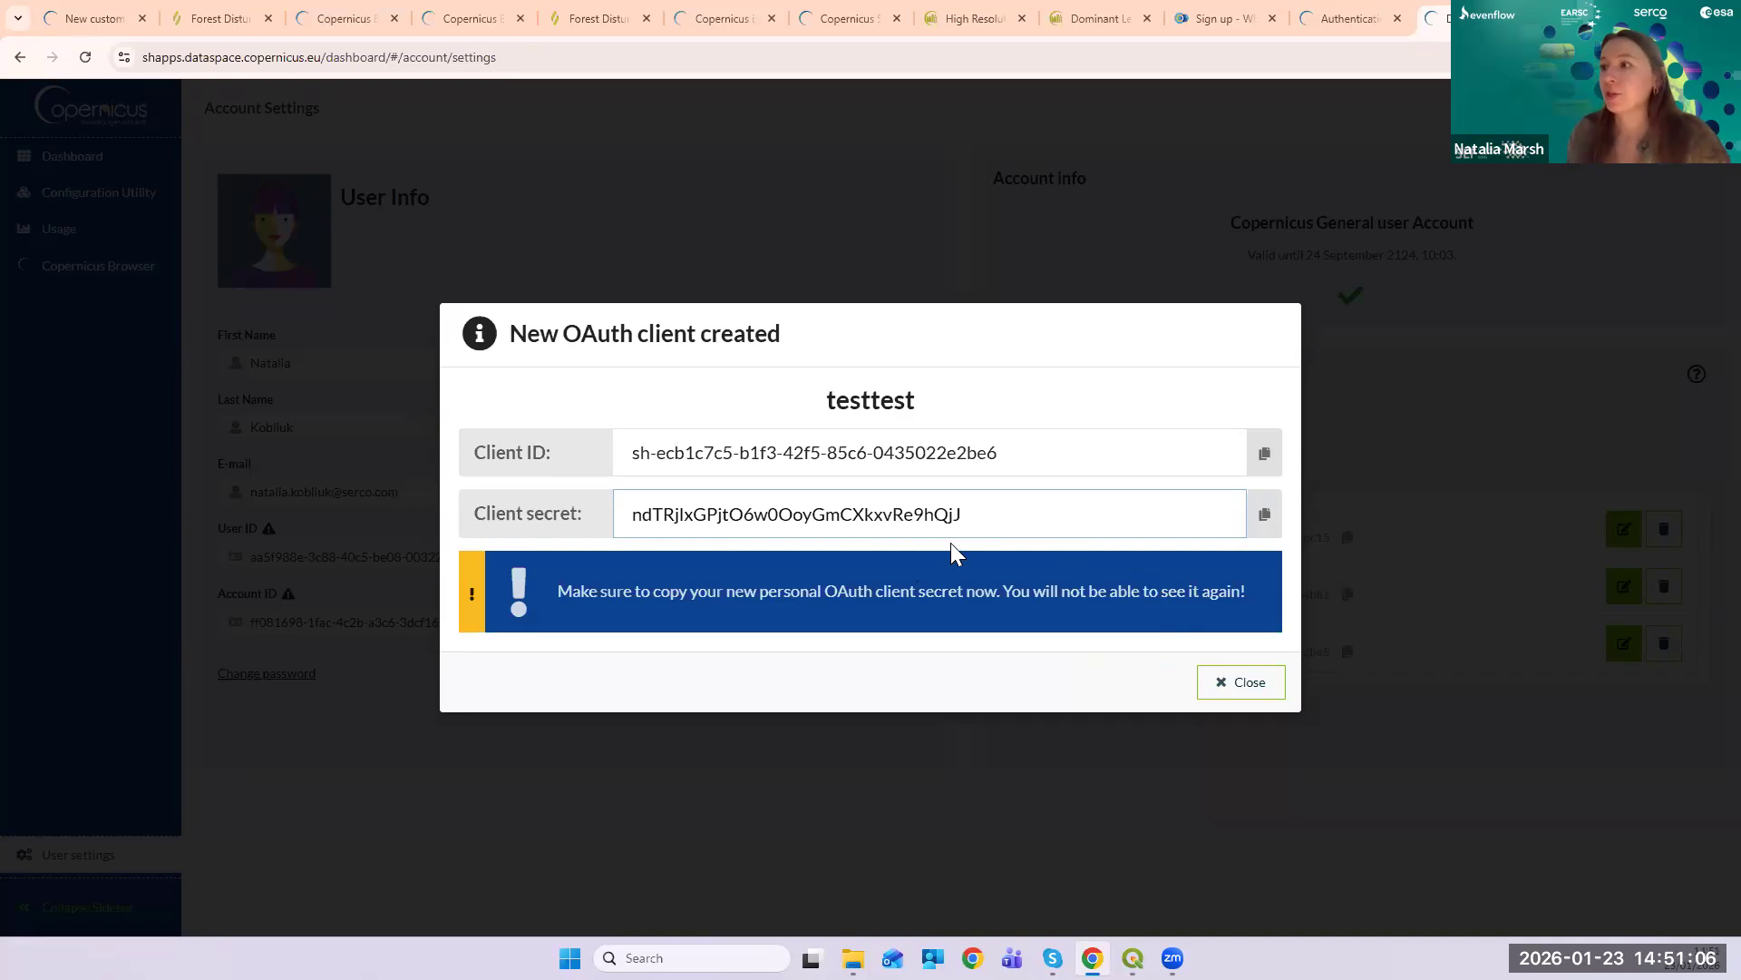
drag(997, 506, 614, 510)
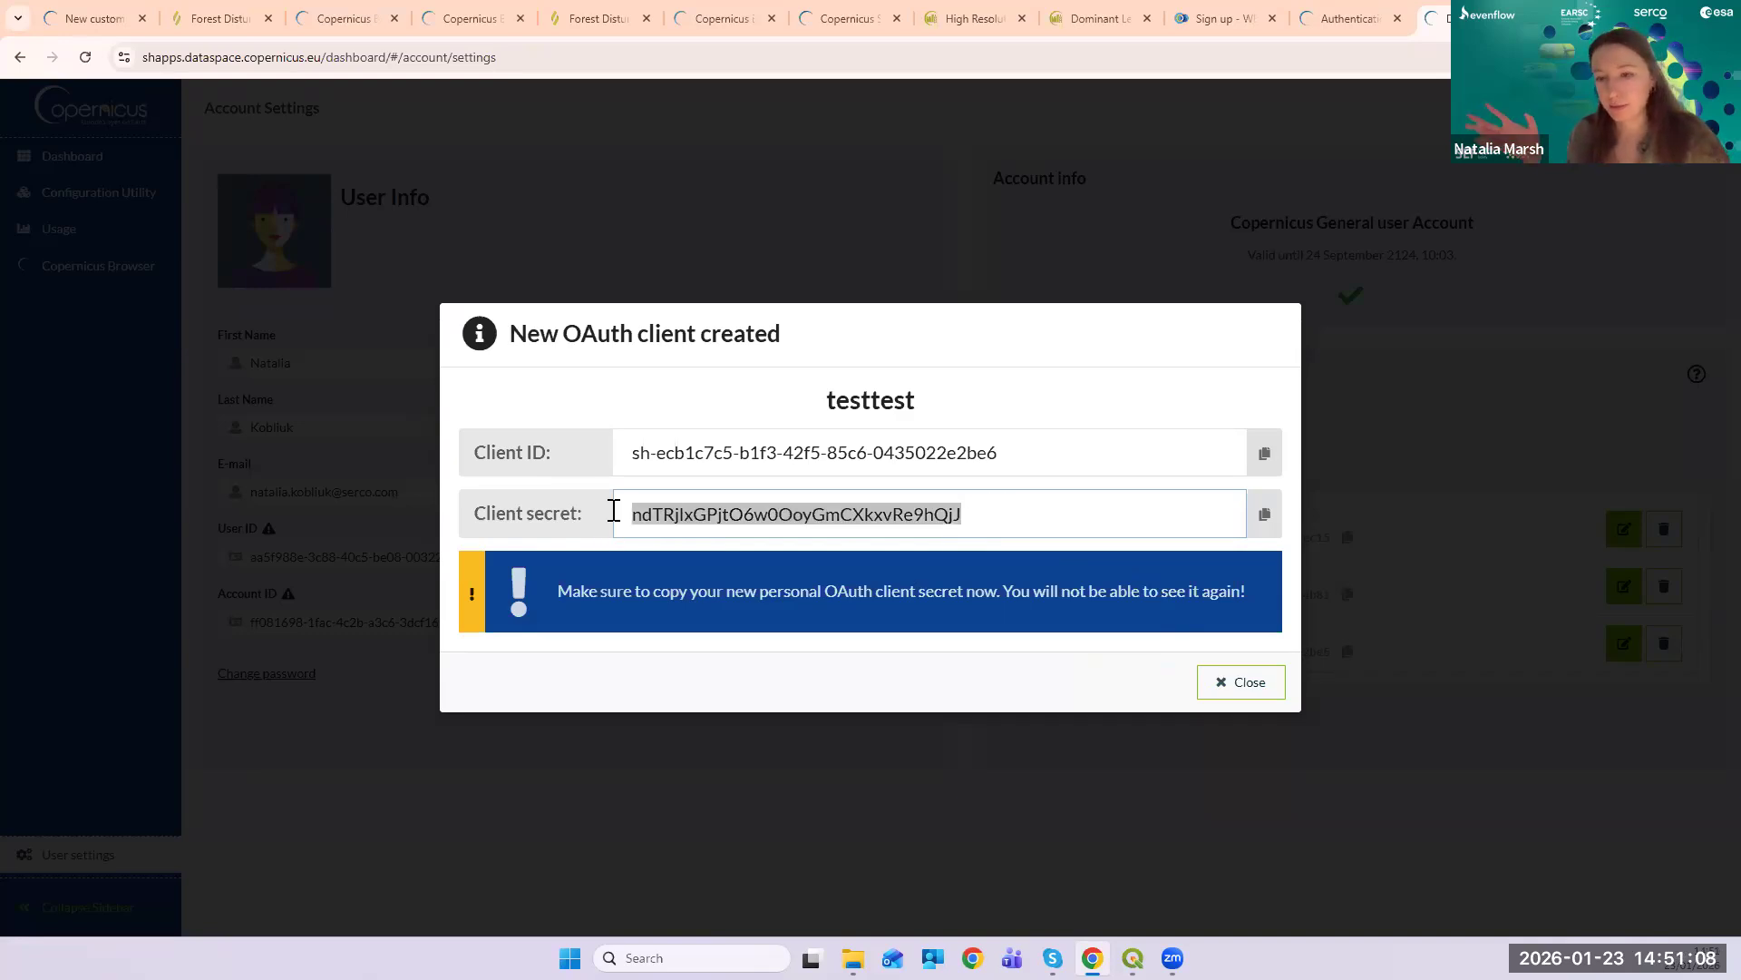
click(1248, 689)
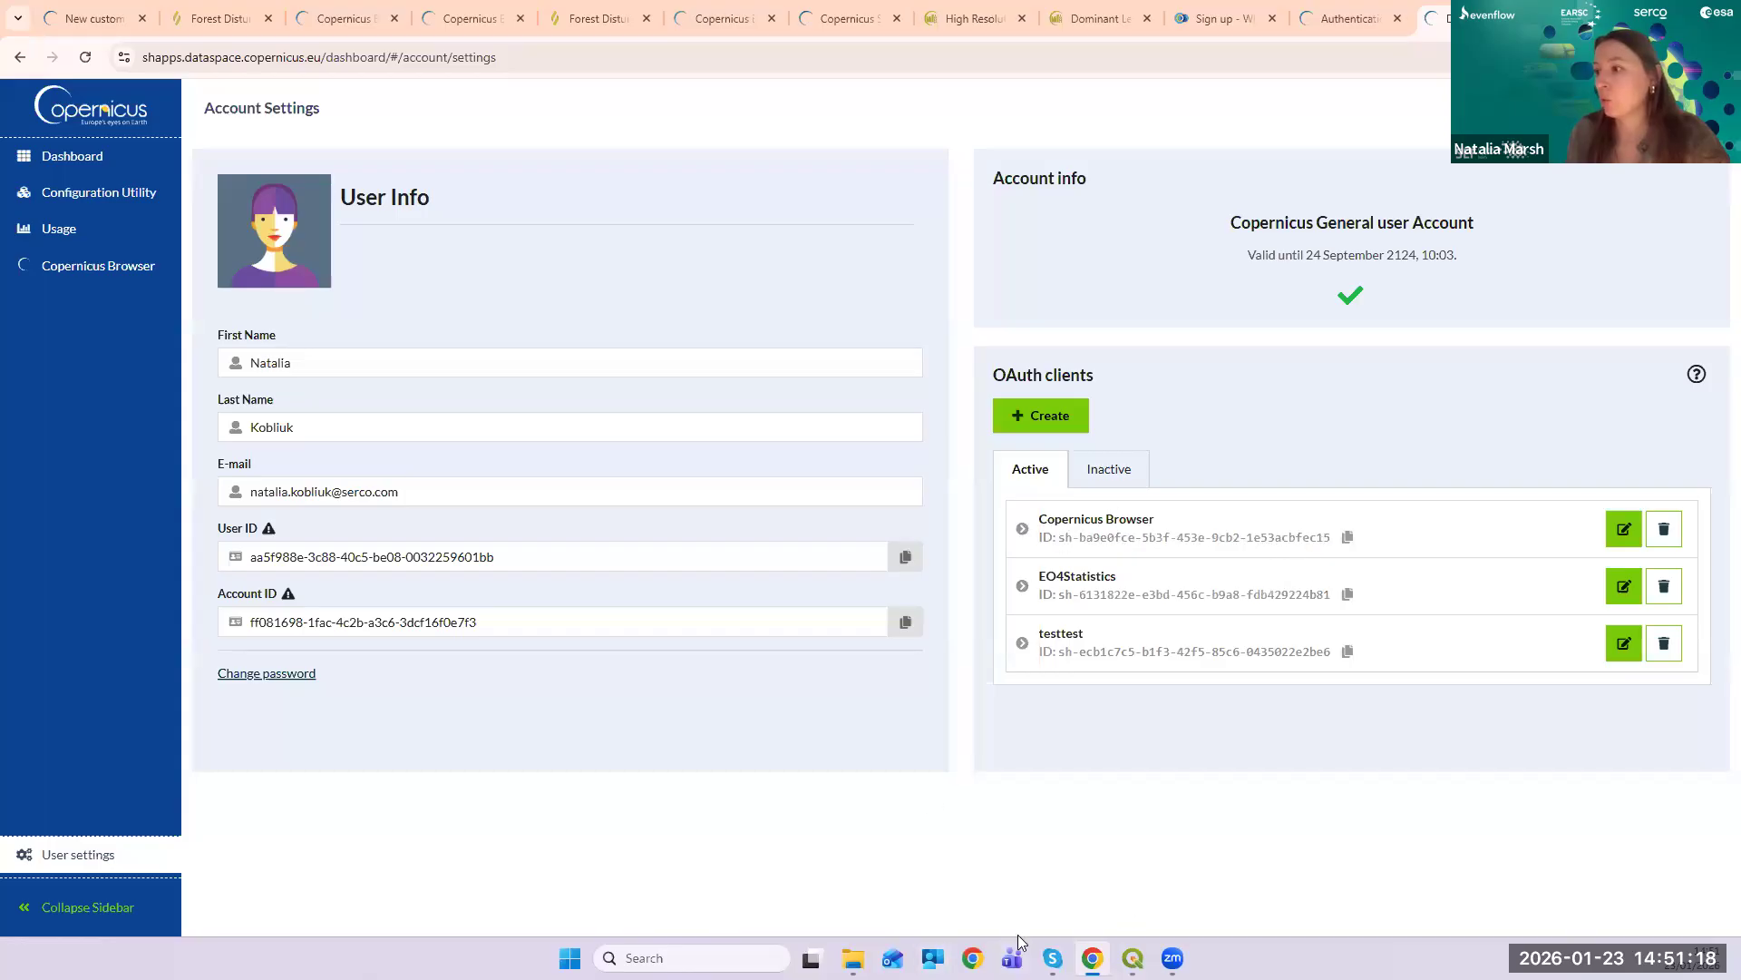
- Glance at the SentinelHub Create form in QGIS, then return to the Copernicus account page
mouse_move(1133, 957)
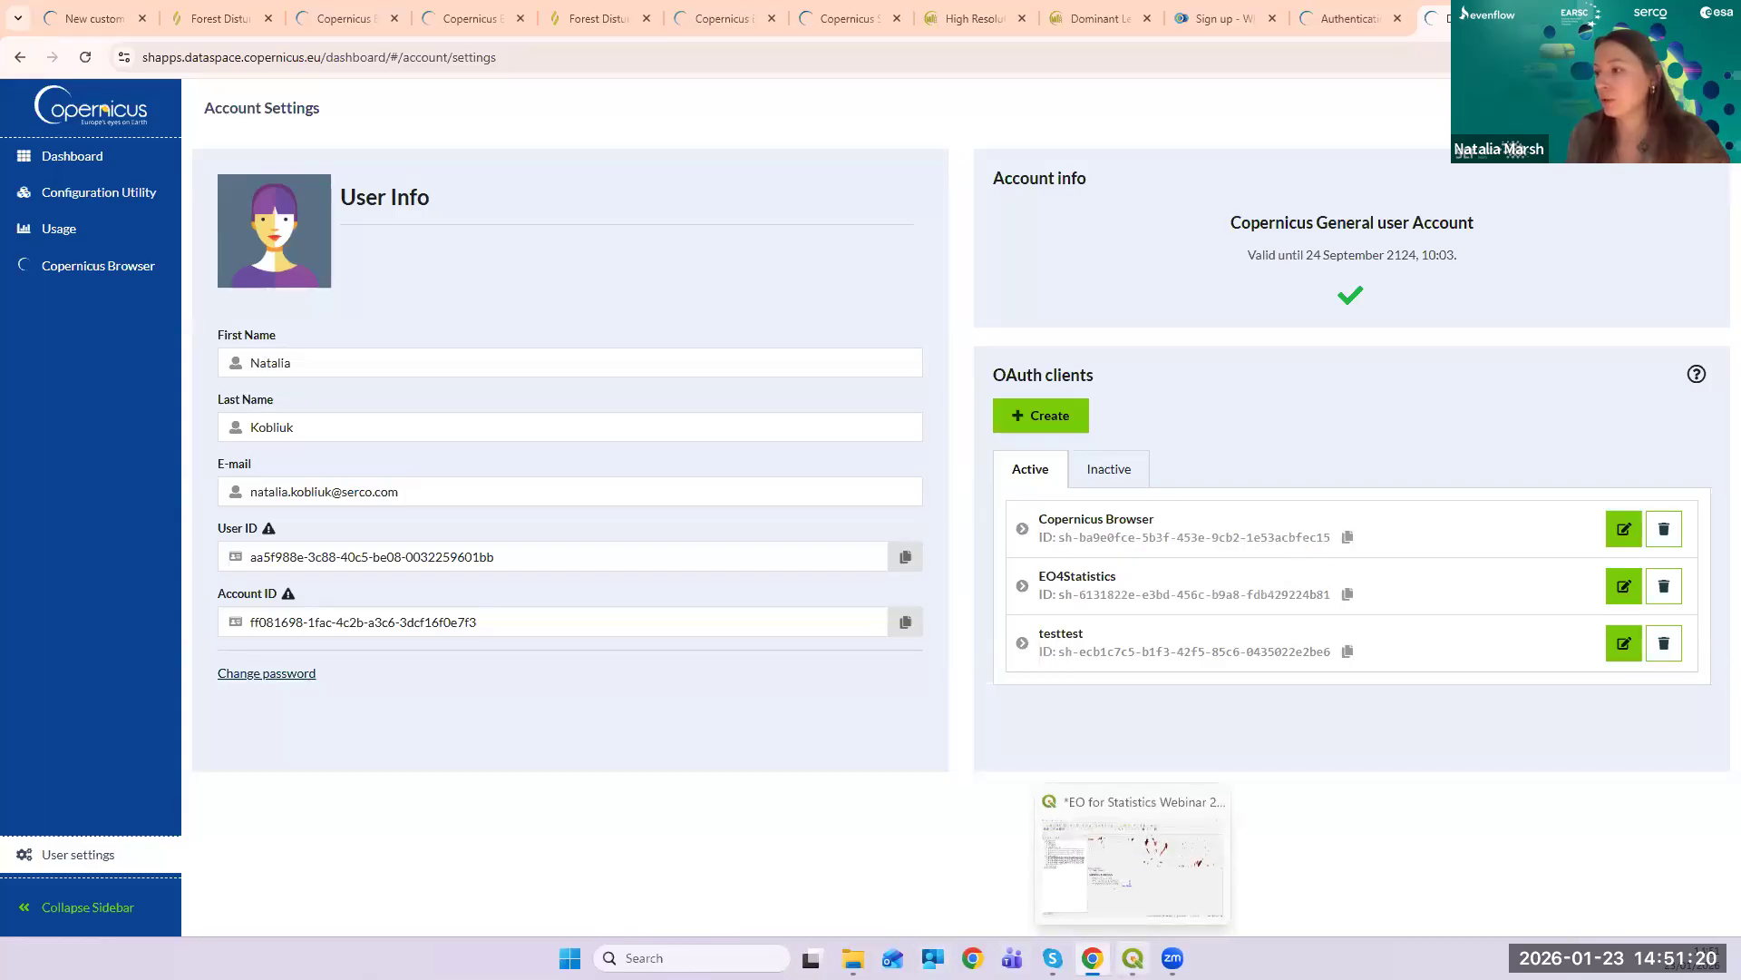
click(1101, 885)
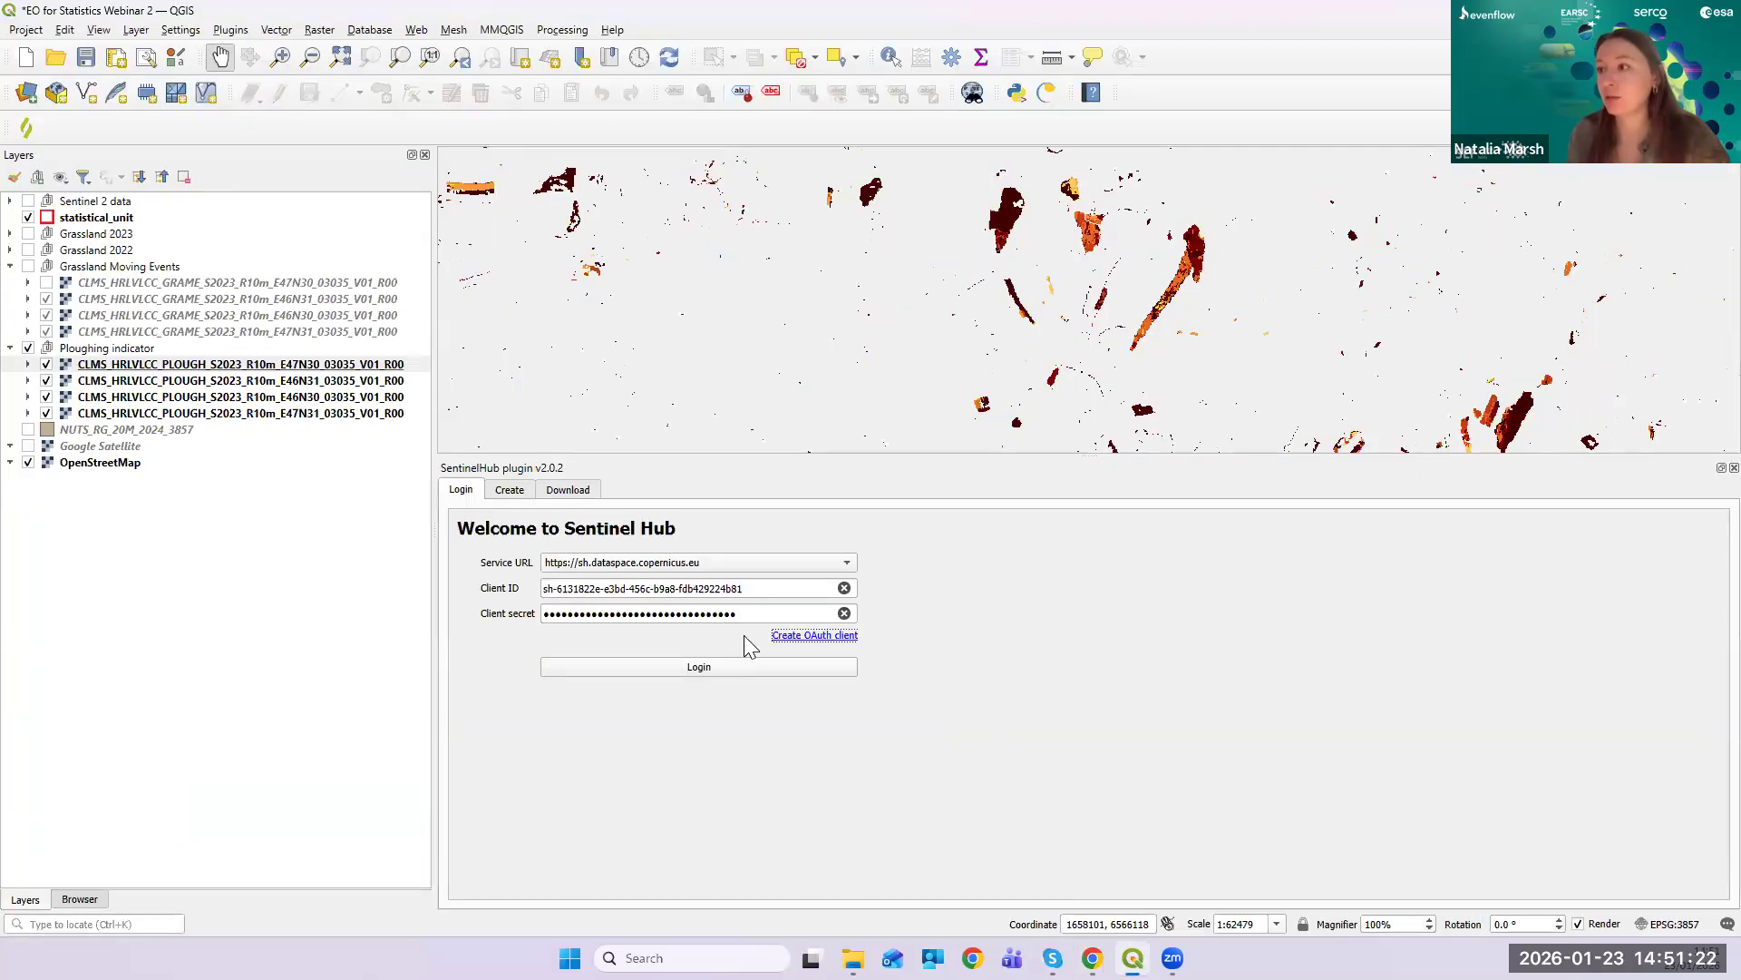
click(501, 493)
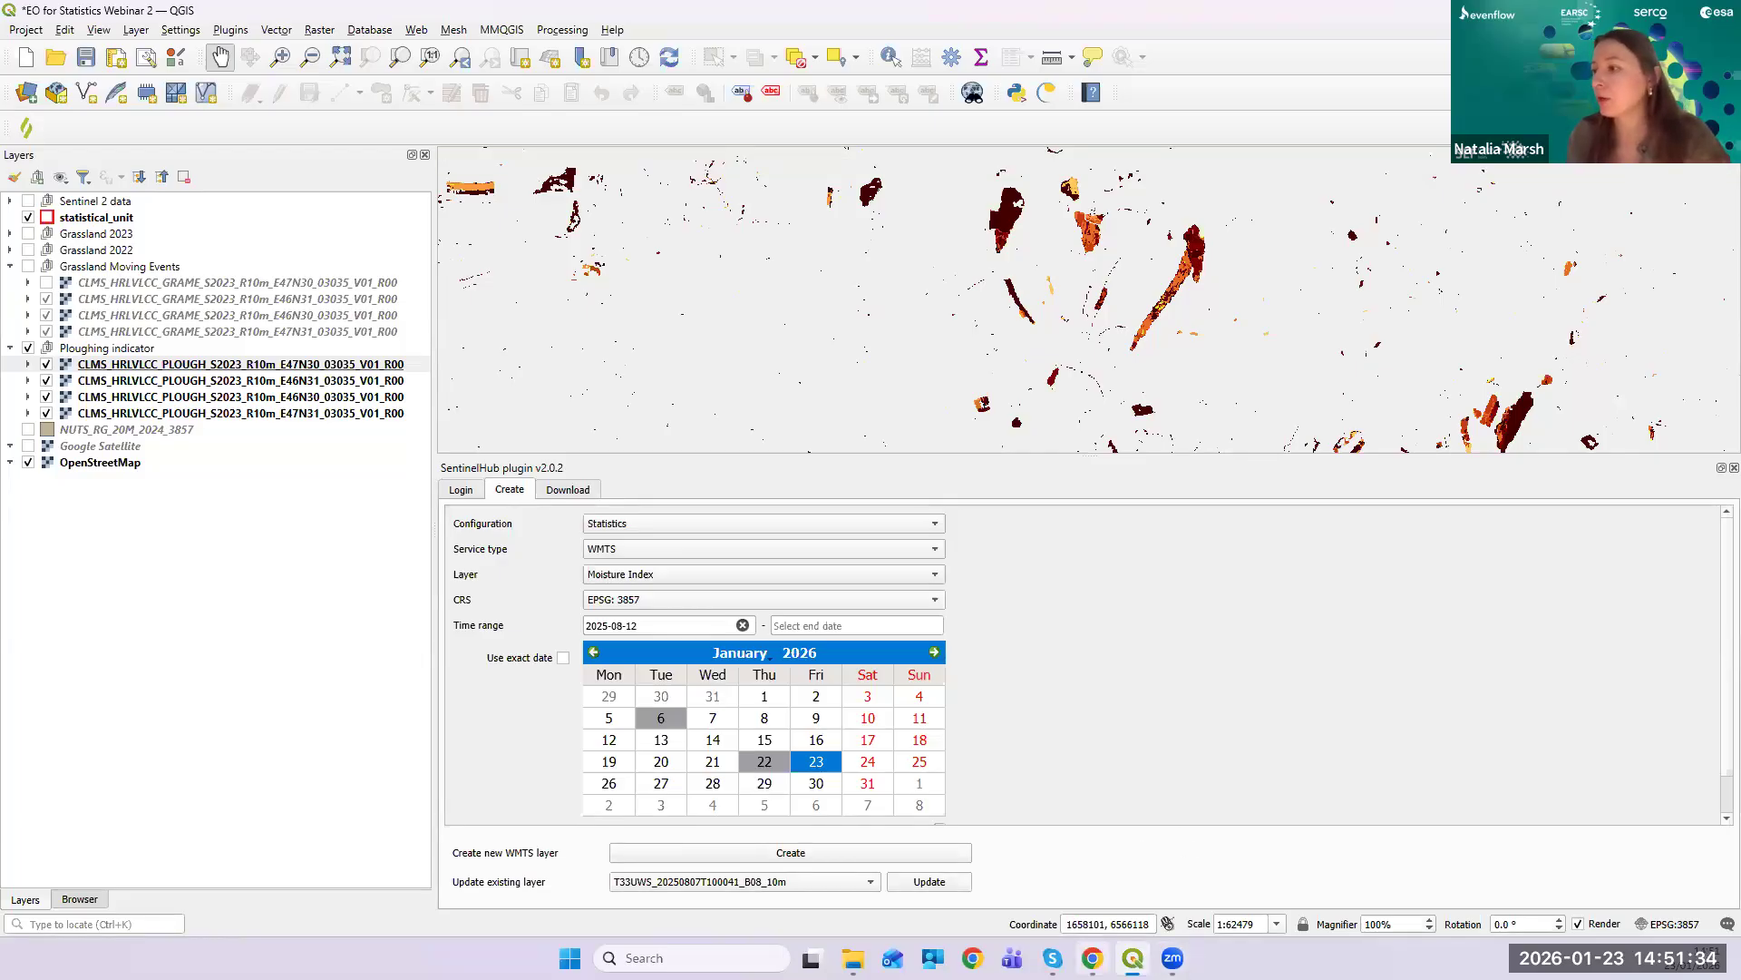
mouse_move(1092, 957)
click(1081, 883)
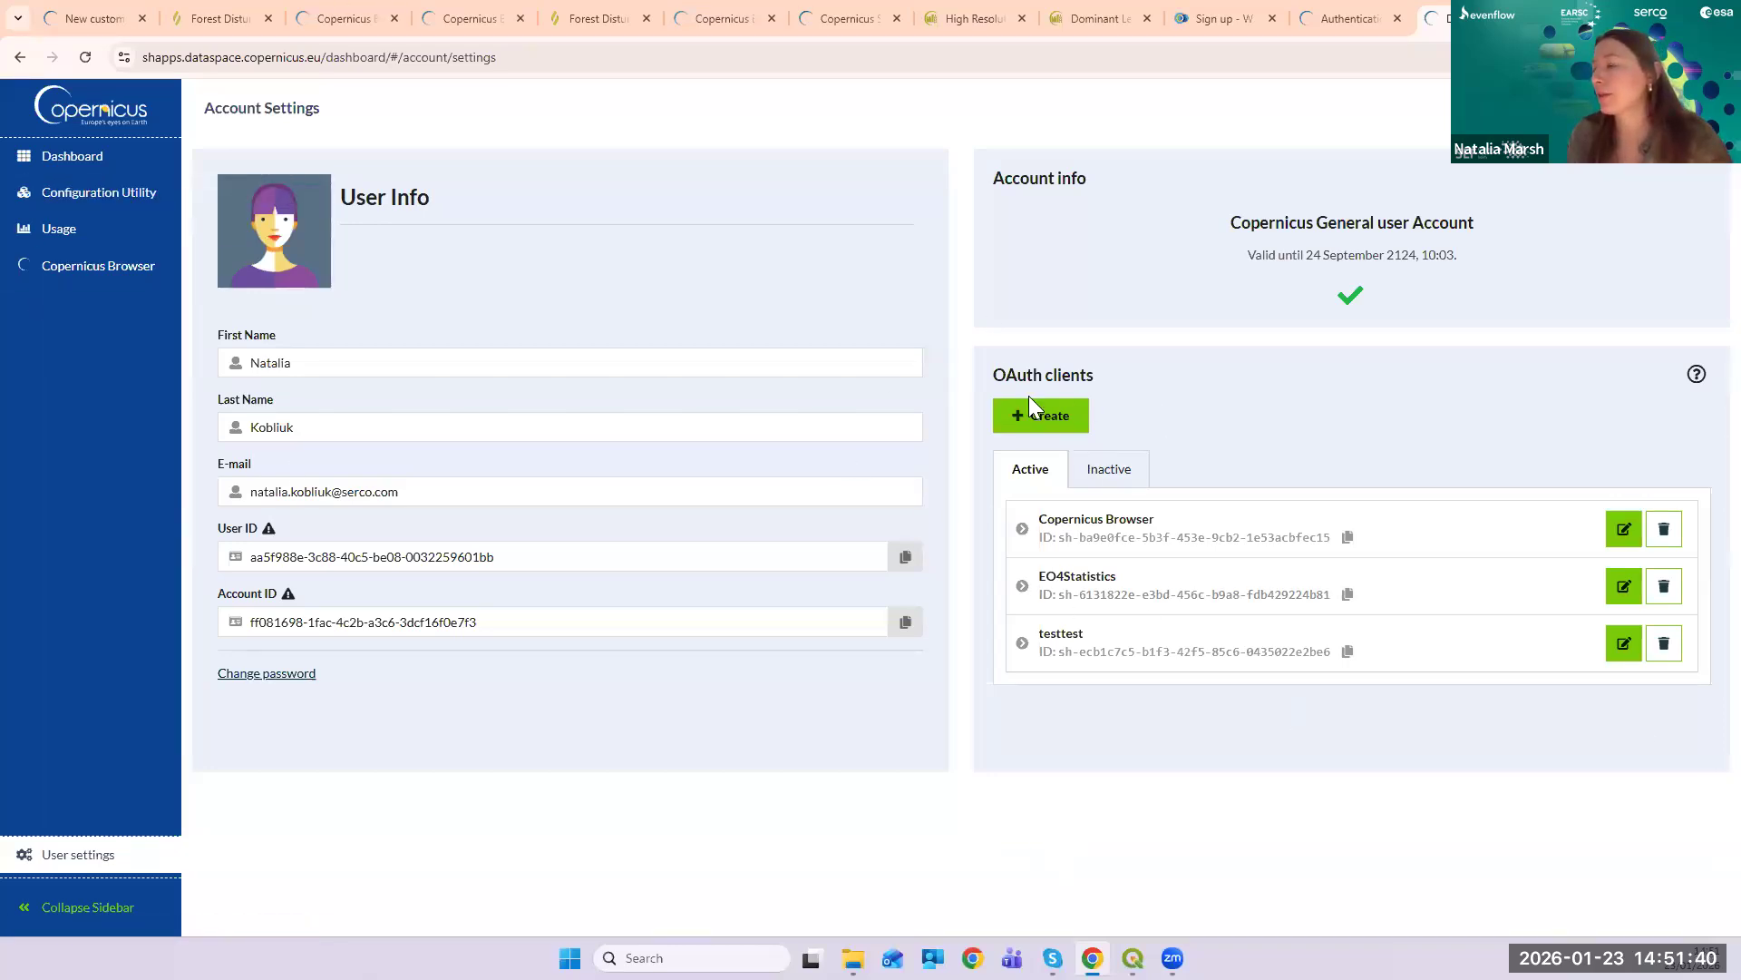
- Start a new configuration in the Configuration Utility based on the Full WMS template
click(54, 201)
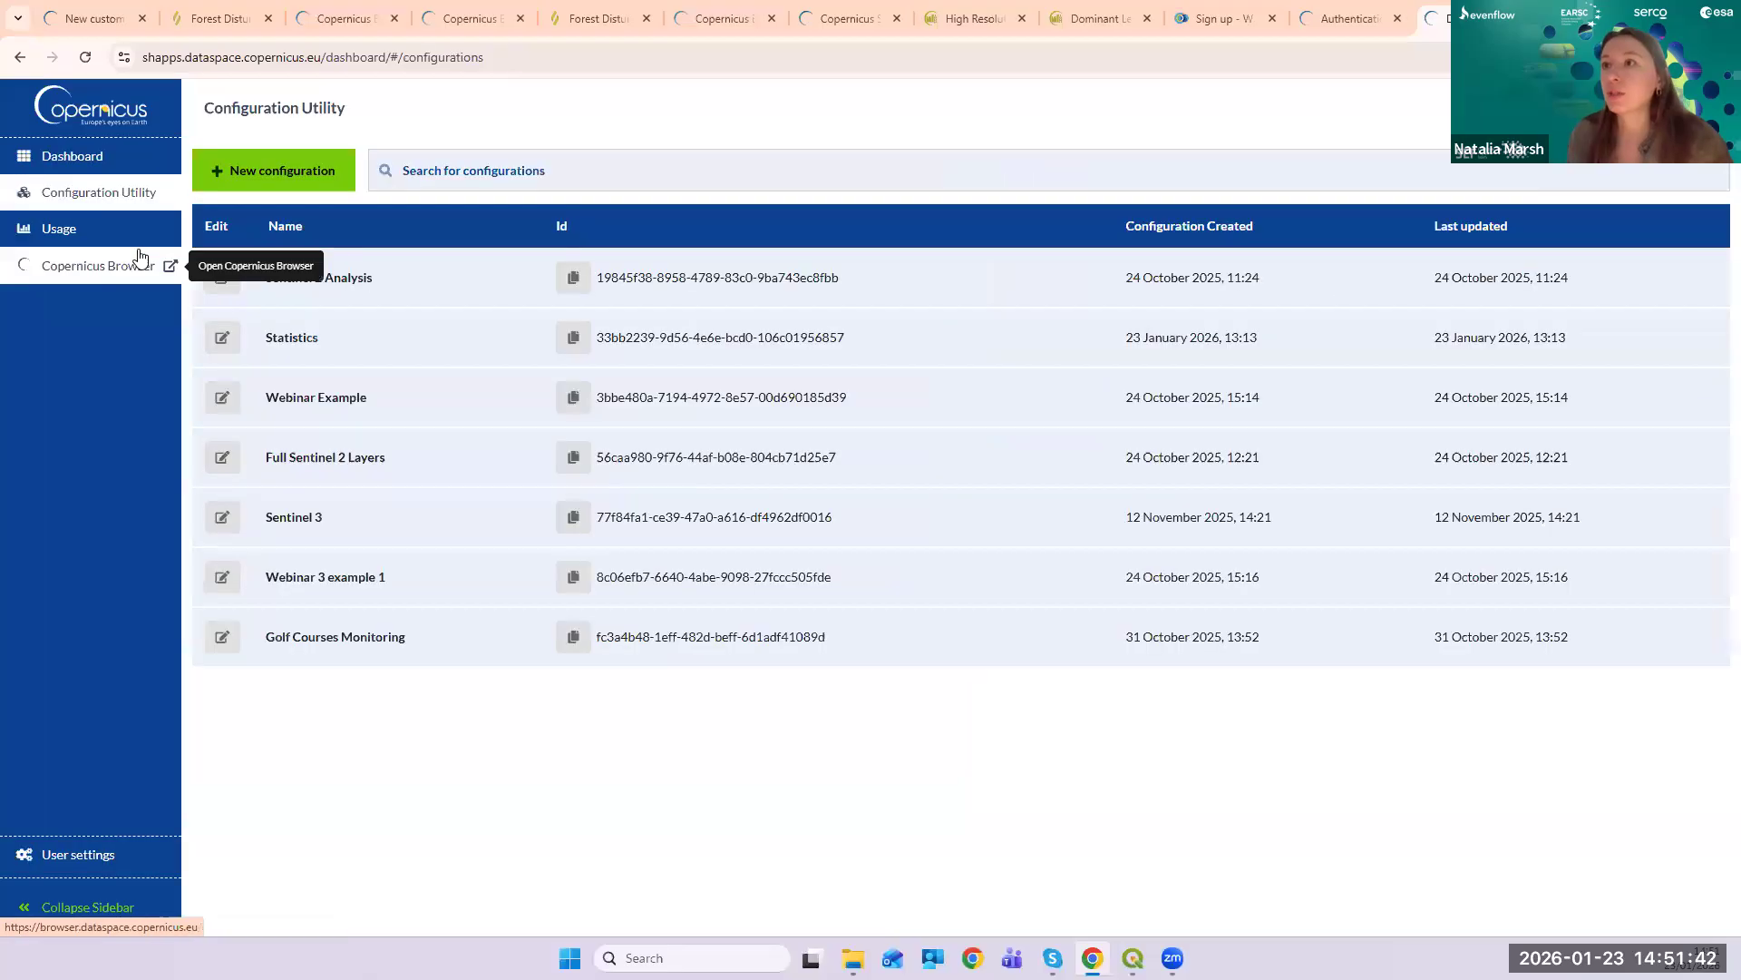
click(271, 181)
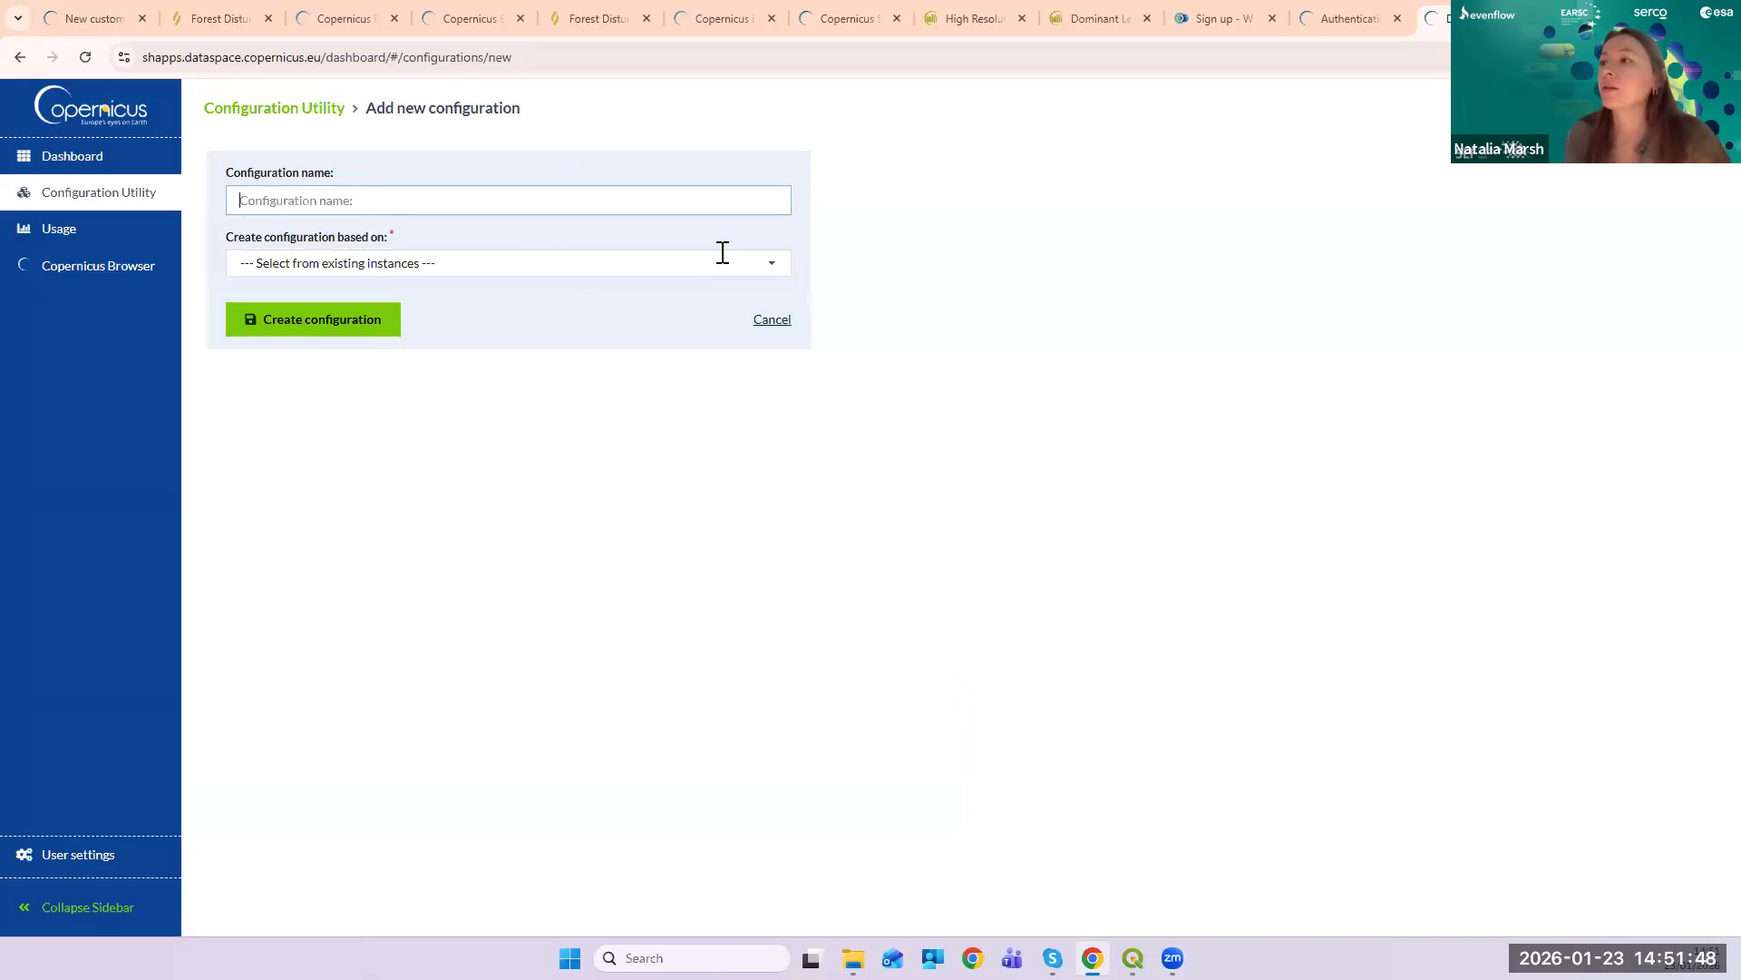
click(773, 271)
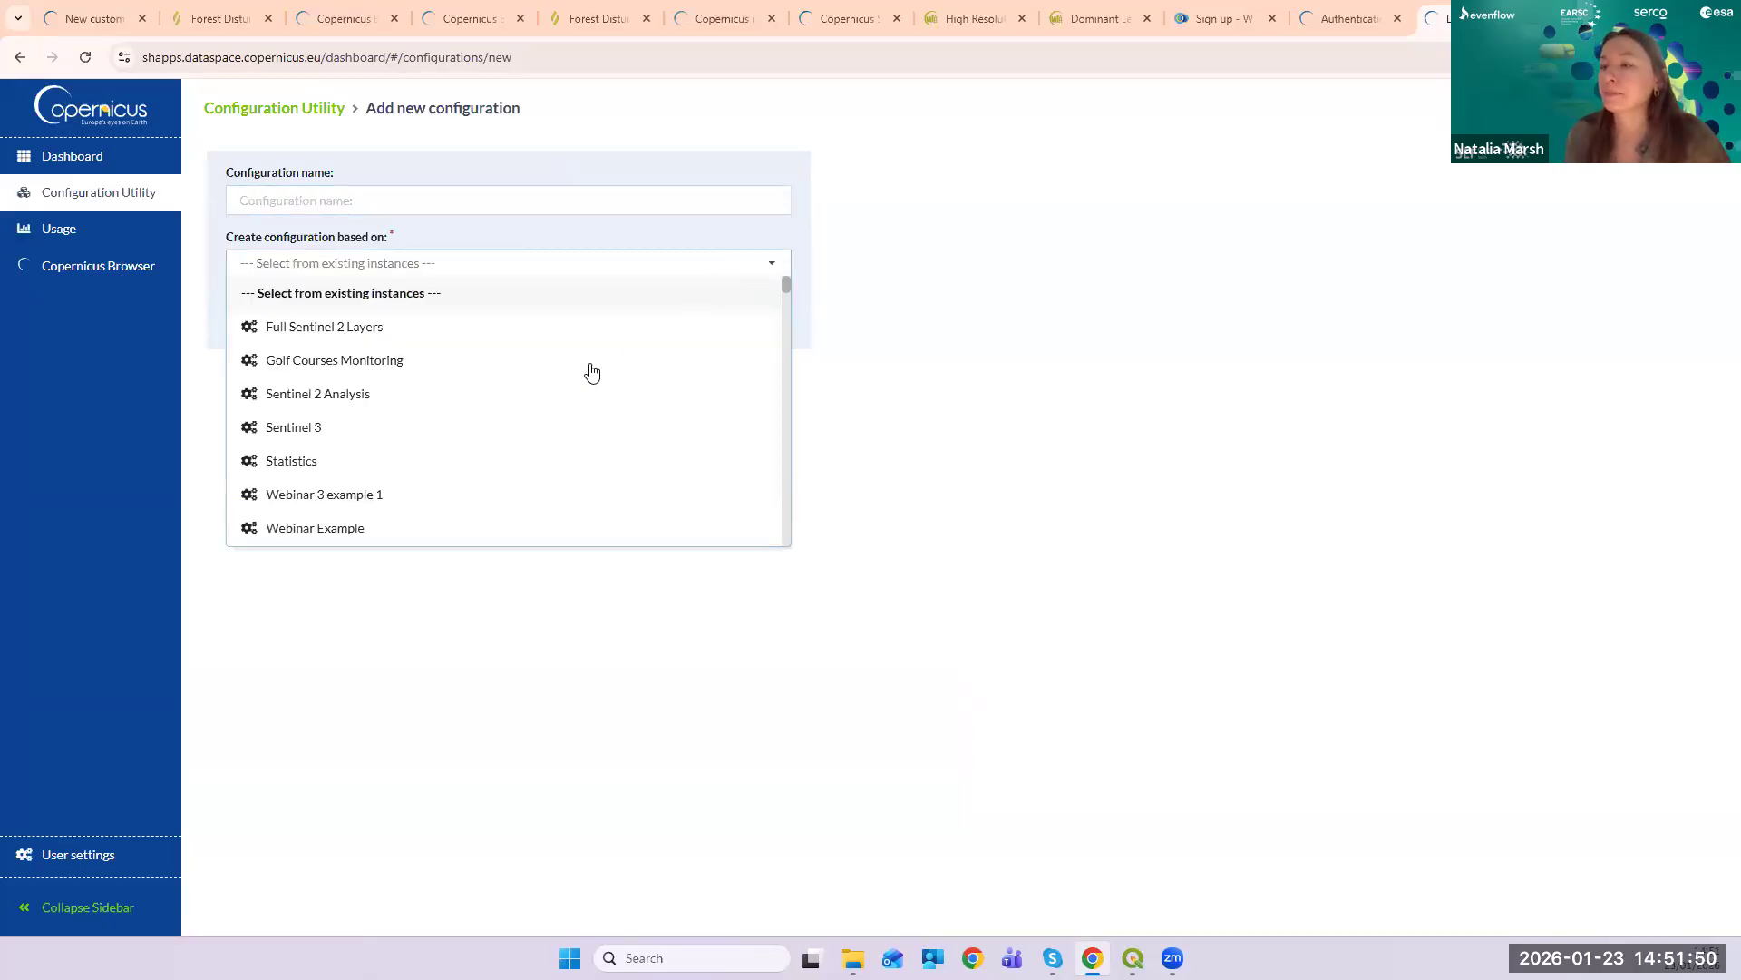
scroll(551, 427, down, 2)
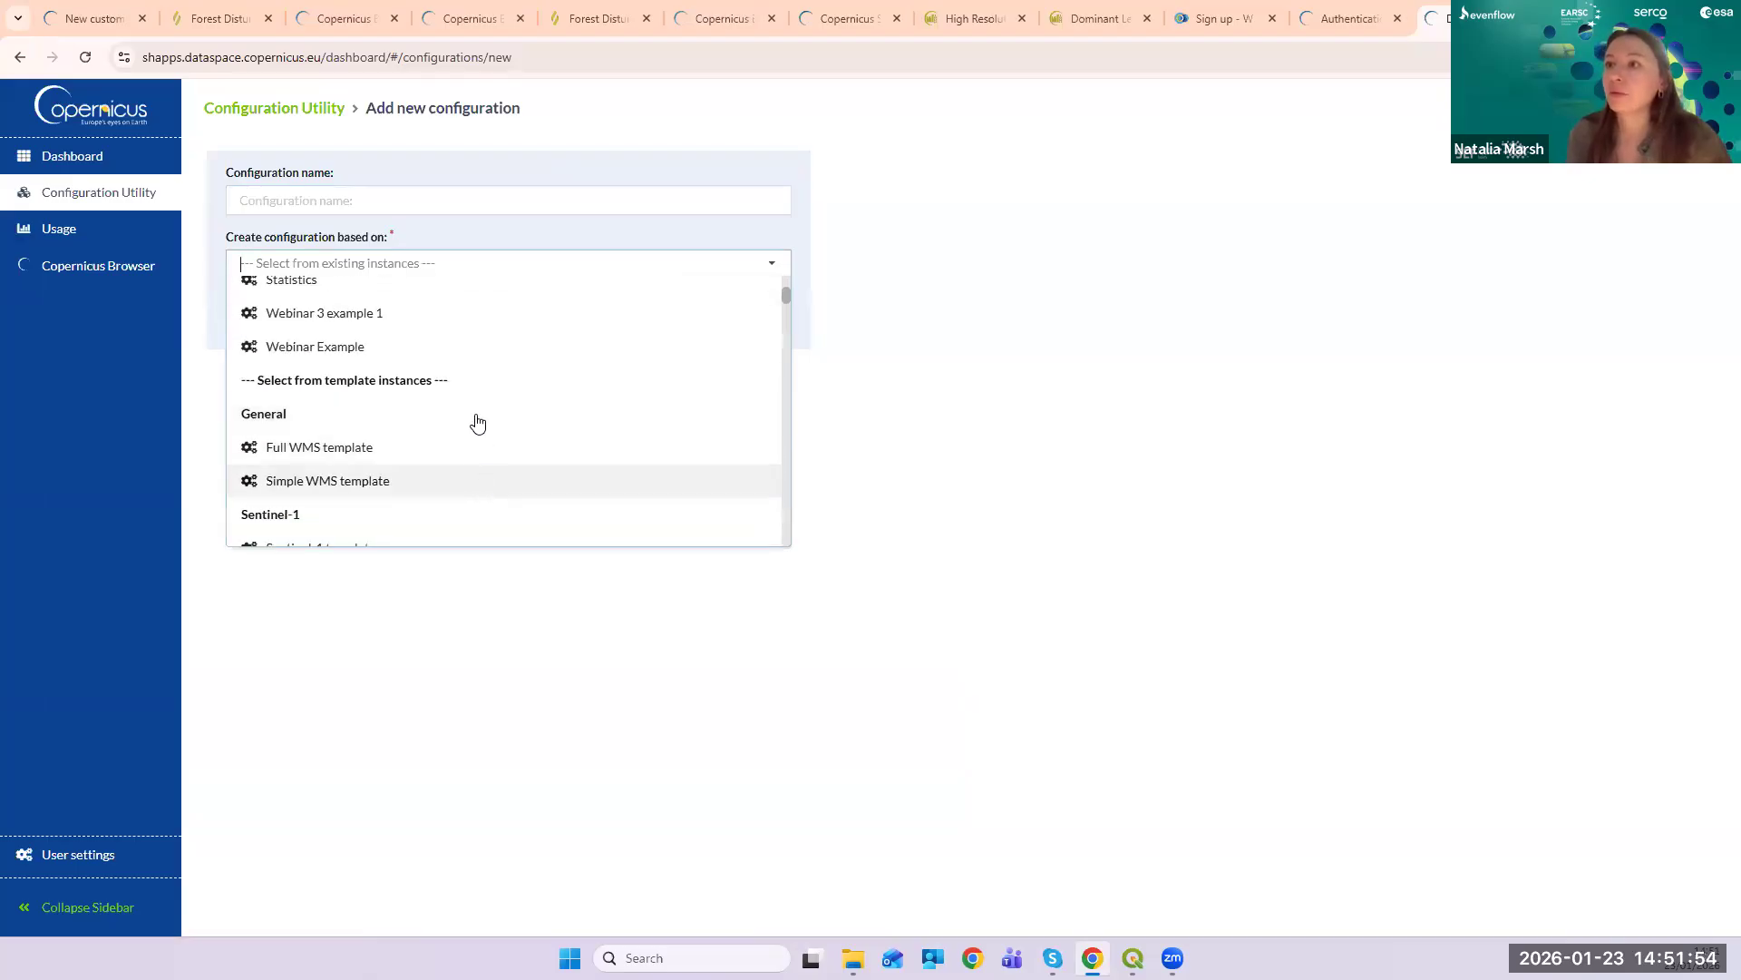
scroll(470, 418, down, 1)
scroll(469, 418, down, 1)
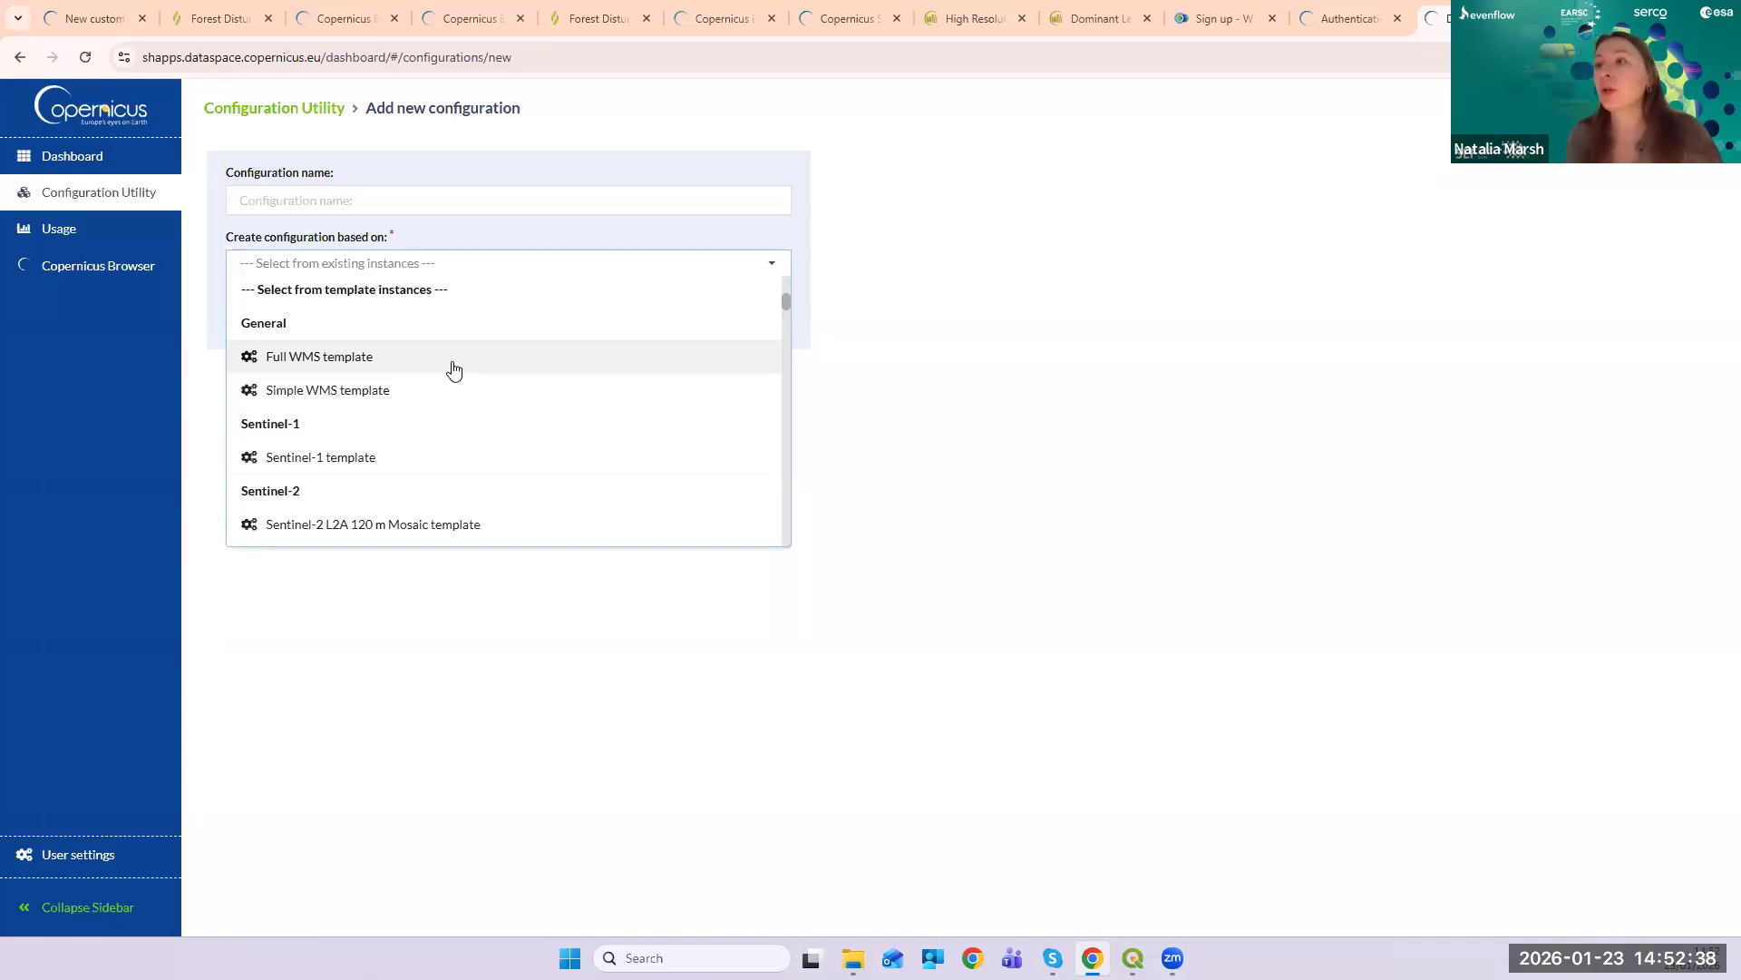
click(369, 363)
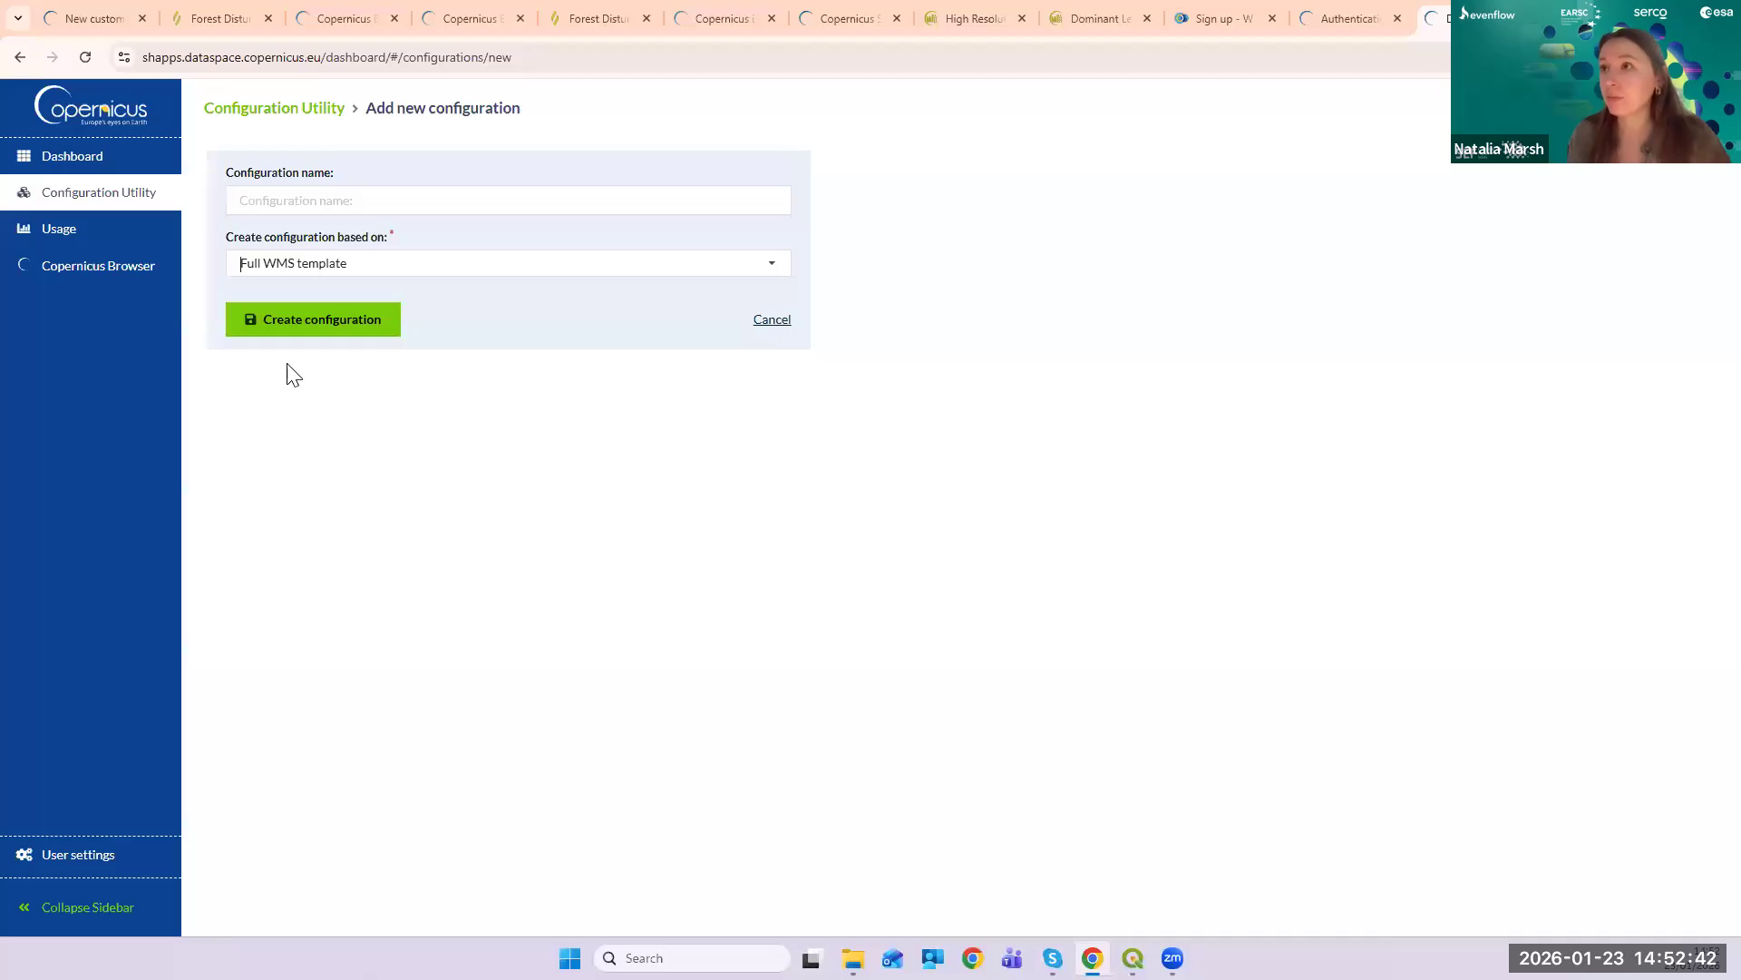
- Name the configuration 'Test1', create it, and scroll through its inherited layers like Agriculture and B01–B12
click(347, 205)
text(Test1)
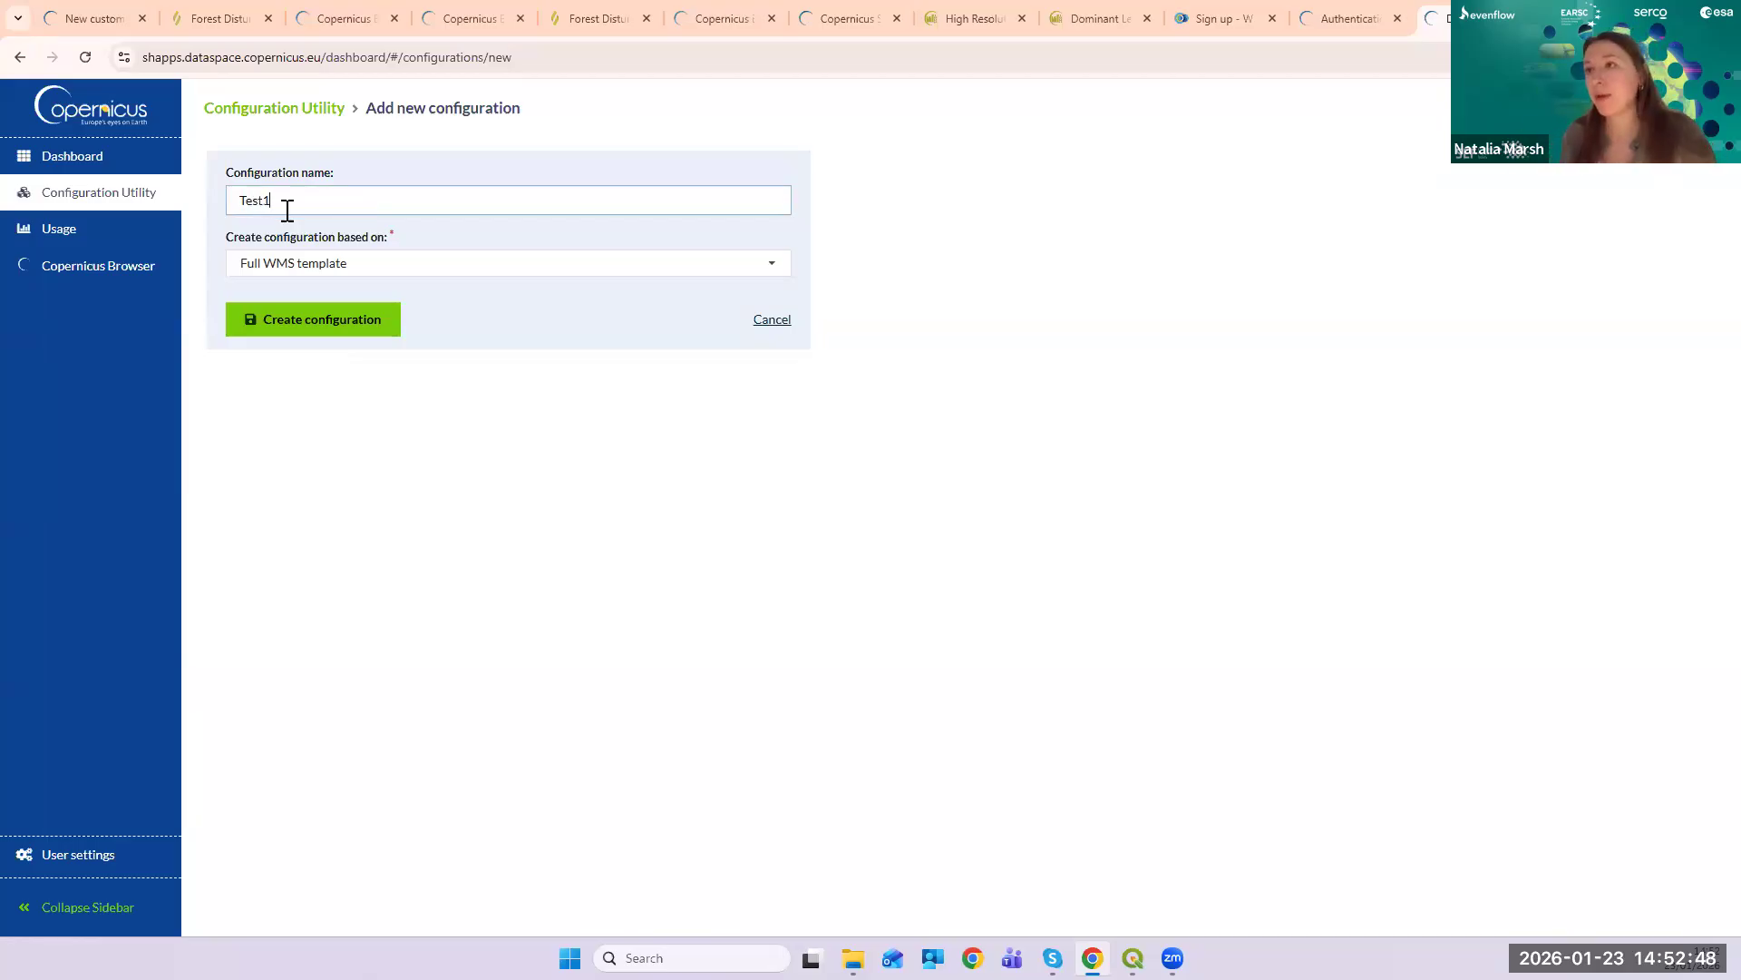
click(293, 319)
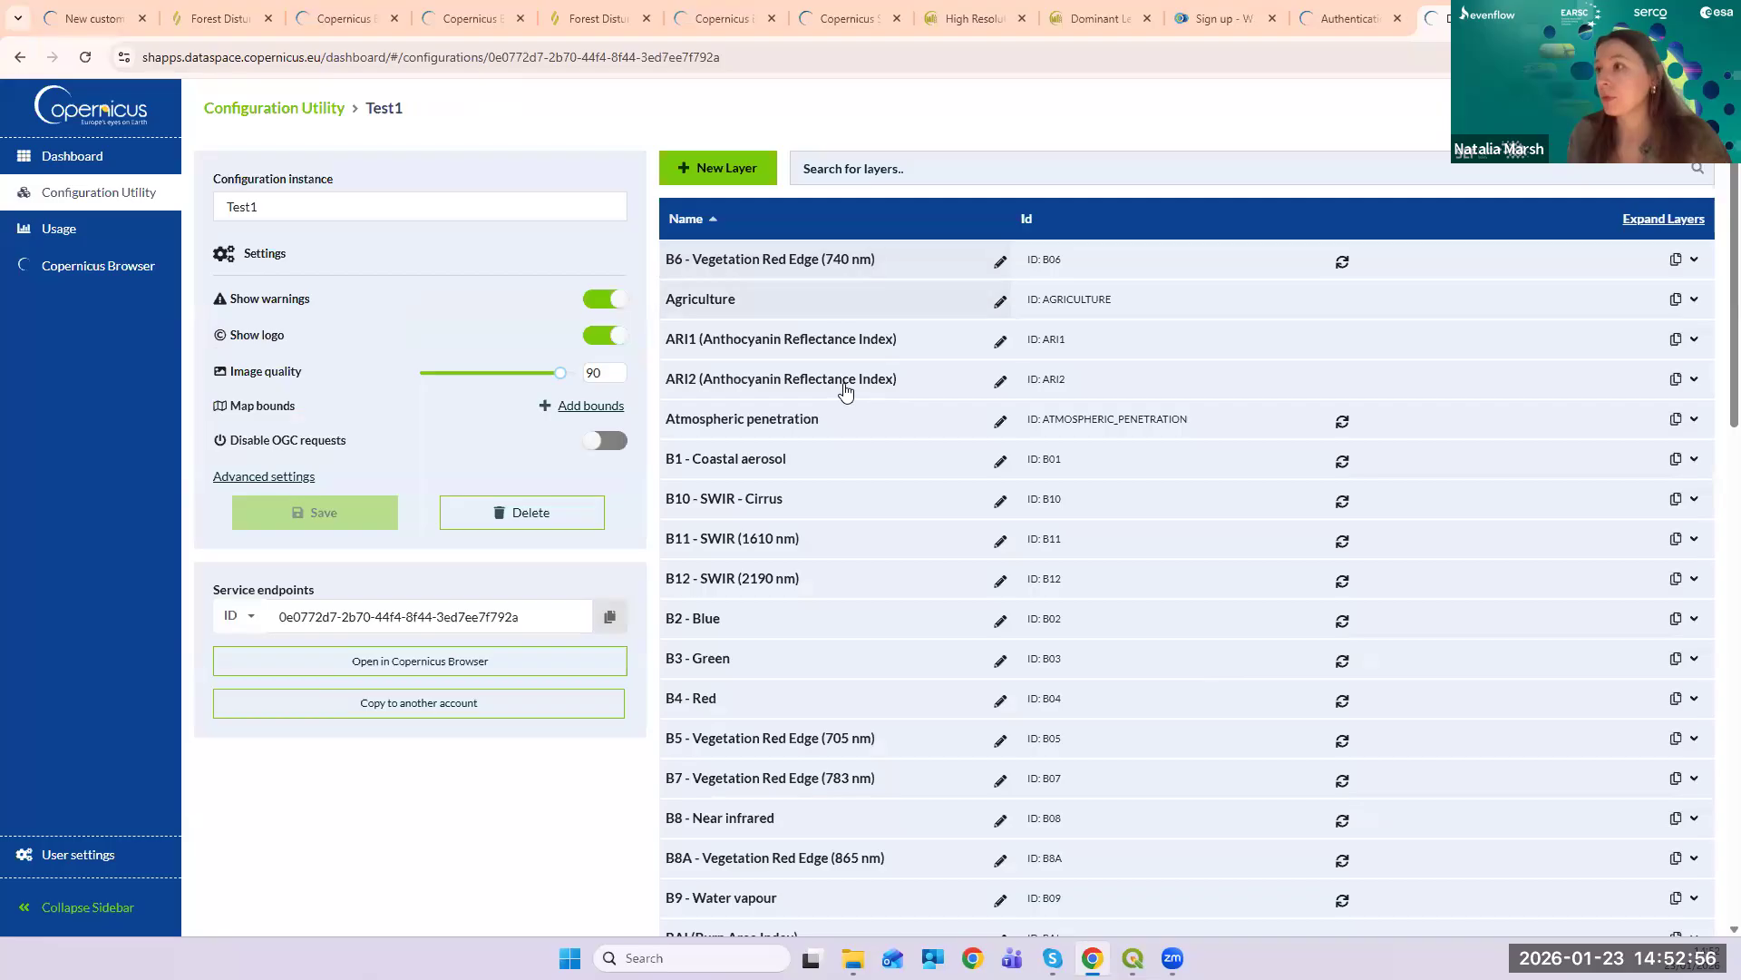
scroll(847, 390, down, 2)
scroll(849, 403, down, 10)
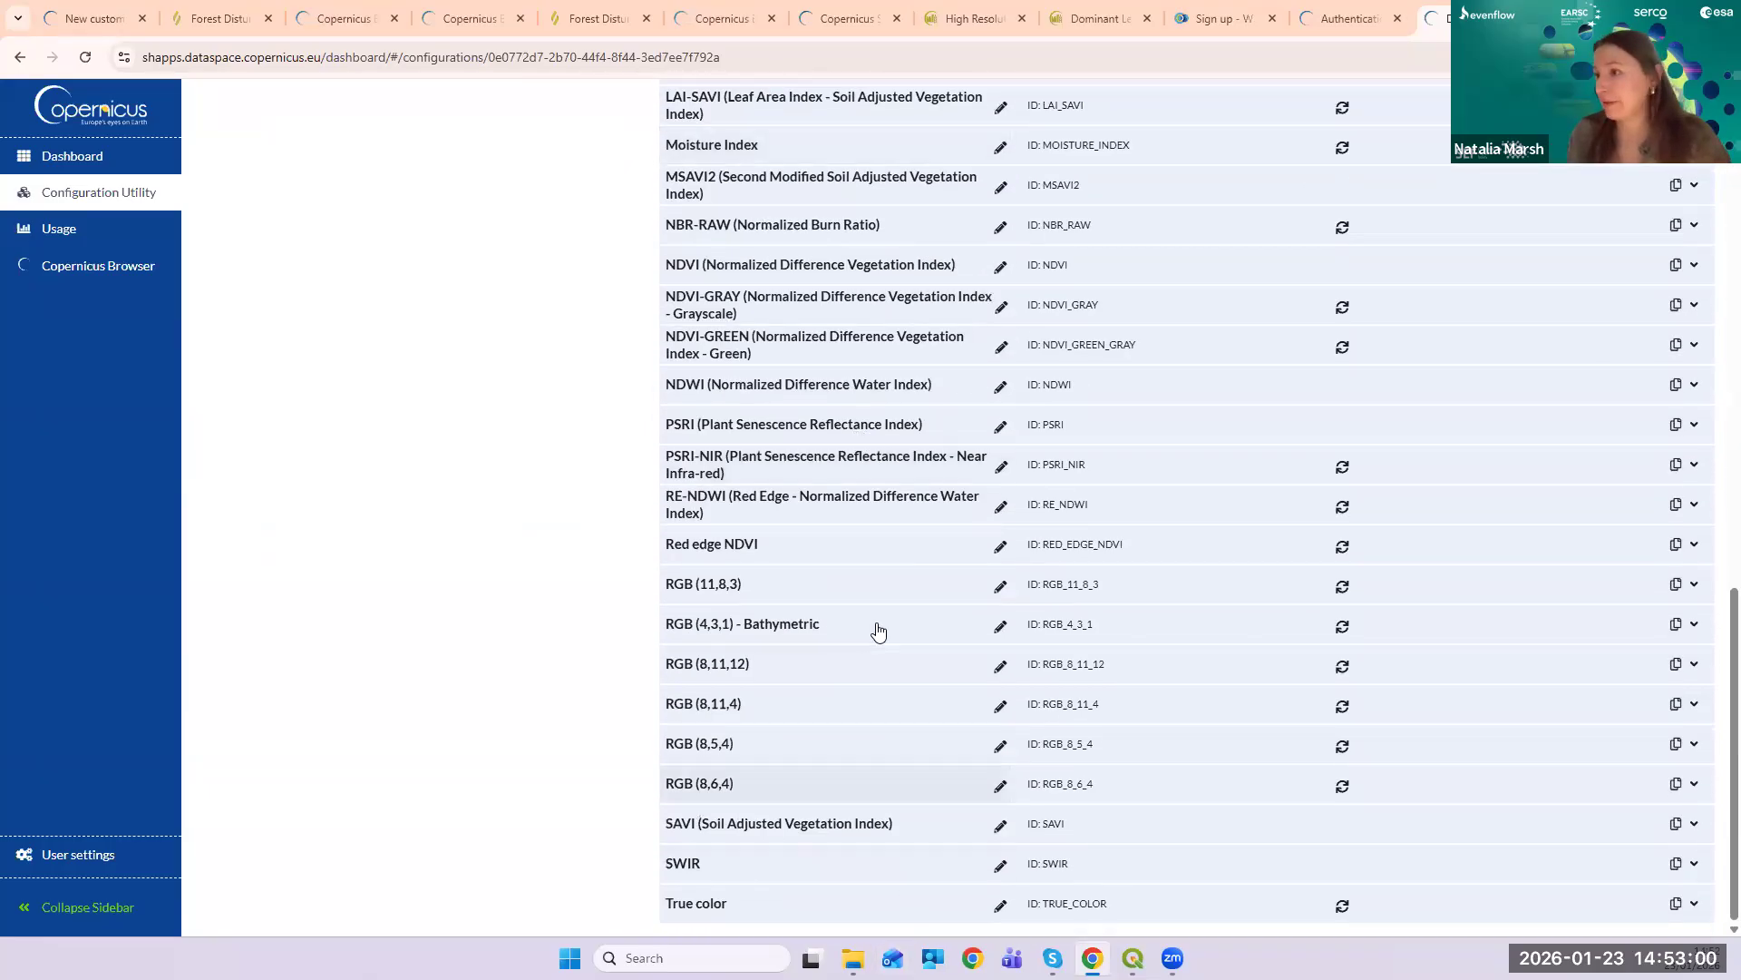
scroll(875, 590, up, 12)
scroll(877, 596, up, 1)
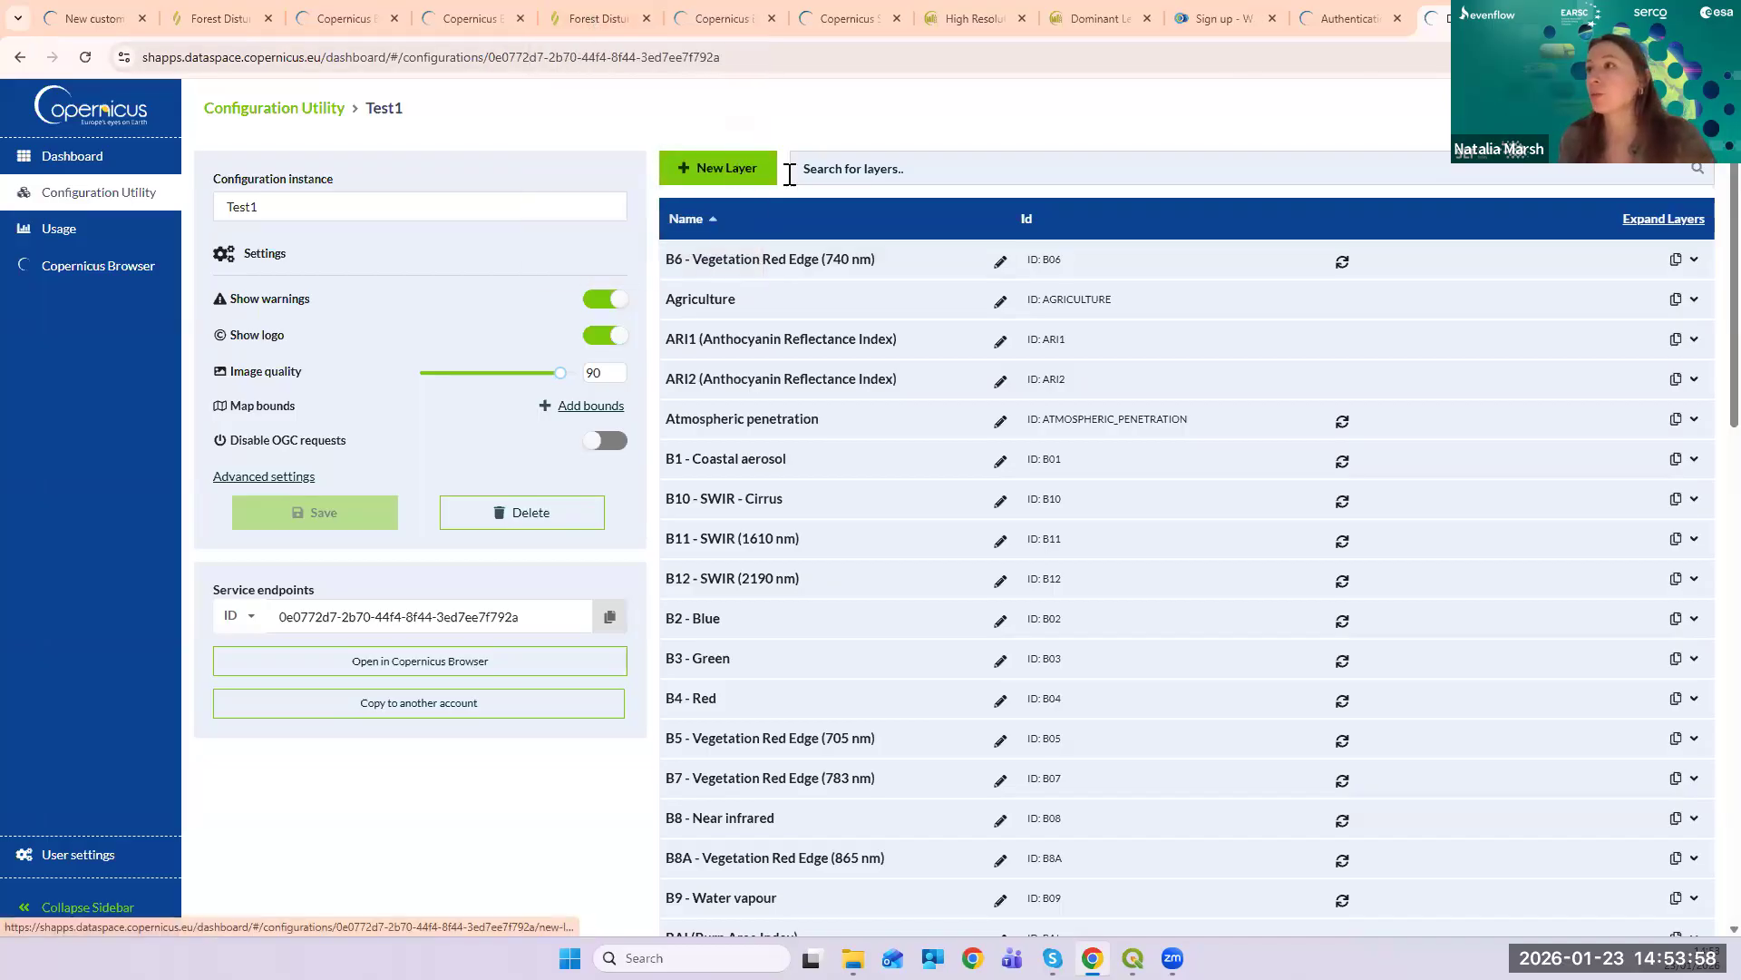
- Add a new layer to Test1 with the name 'Forest Disturbance Classification'
click(718, 167)
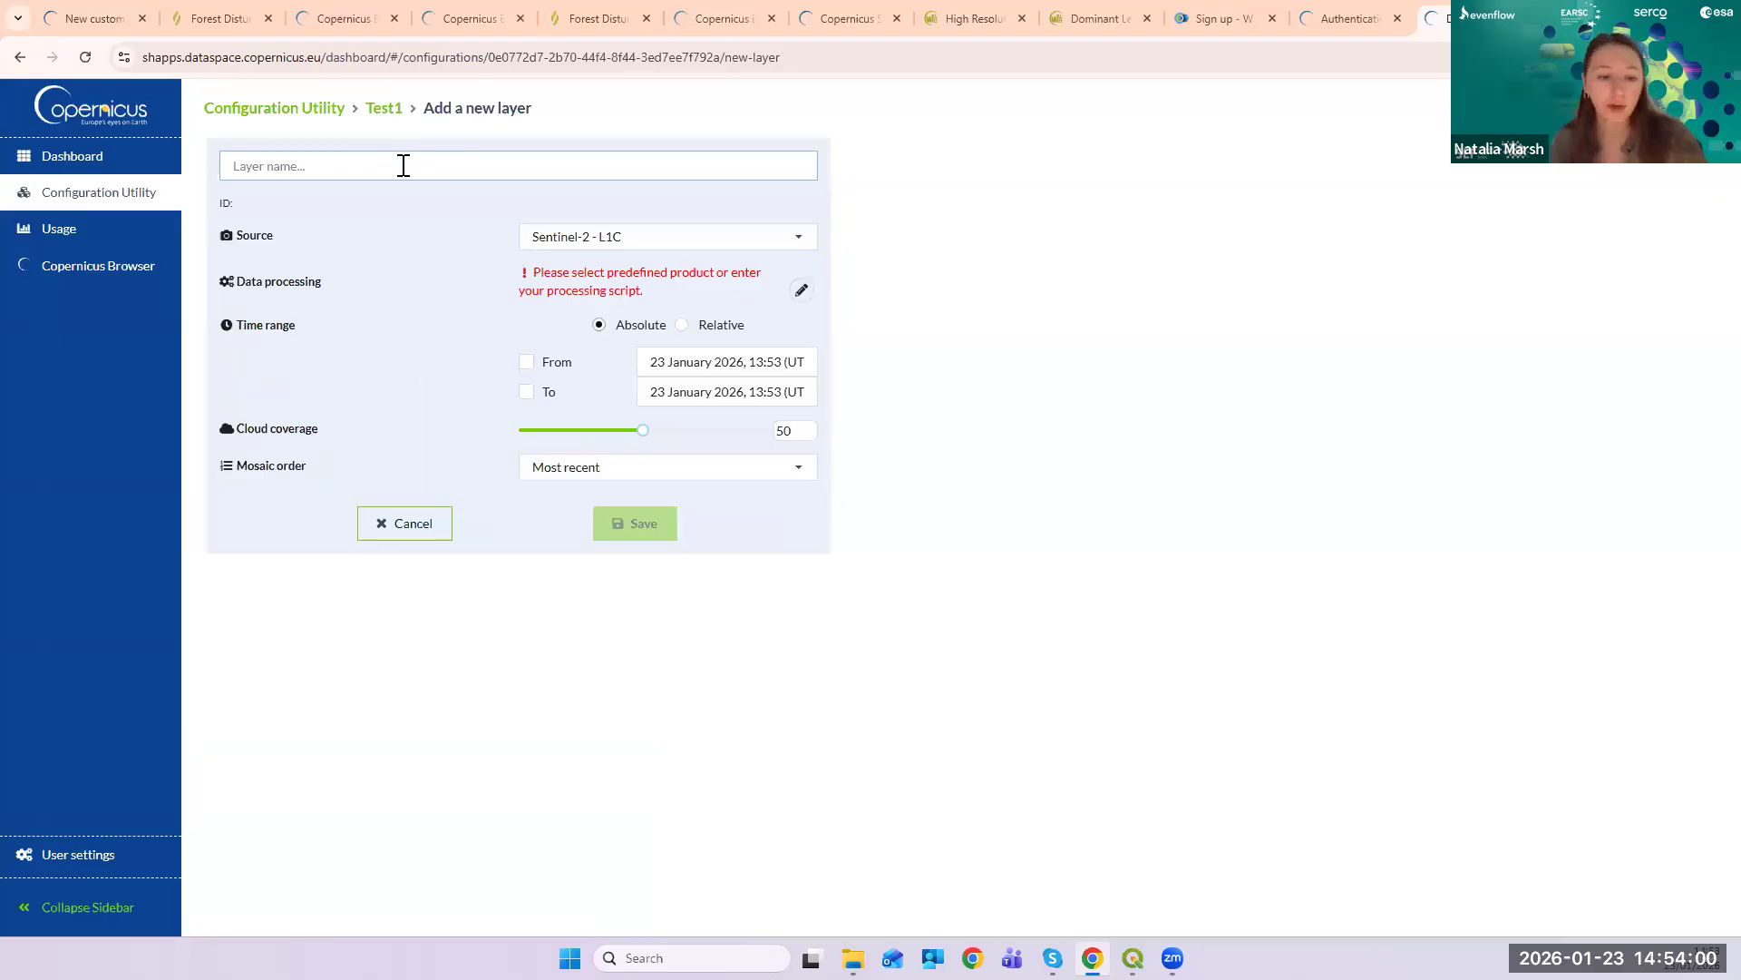
text(Fore)
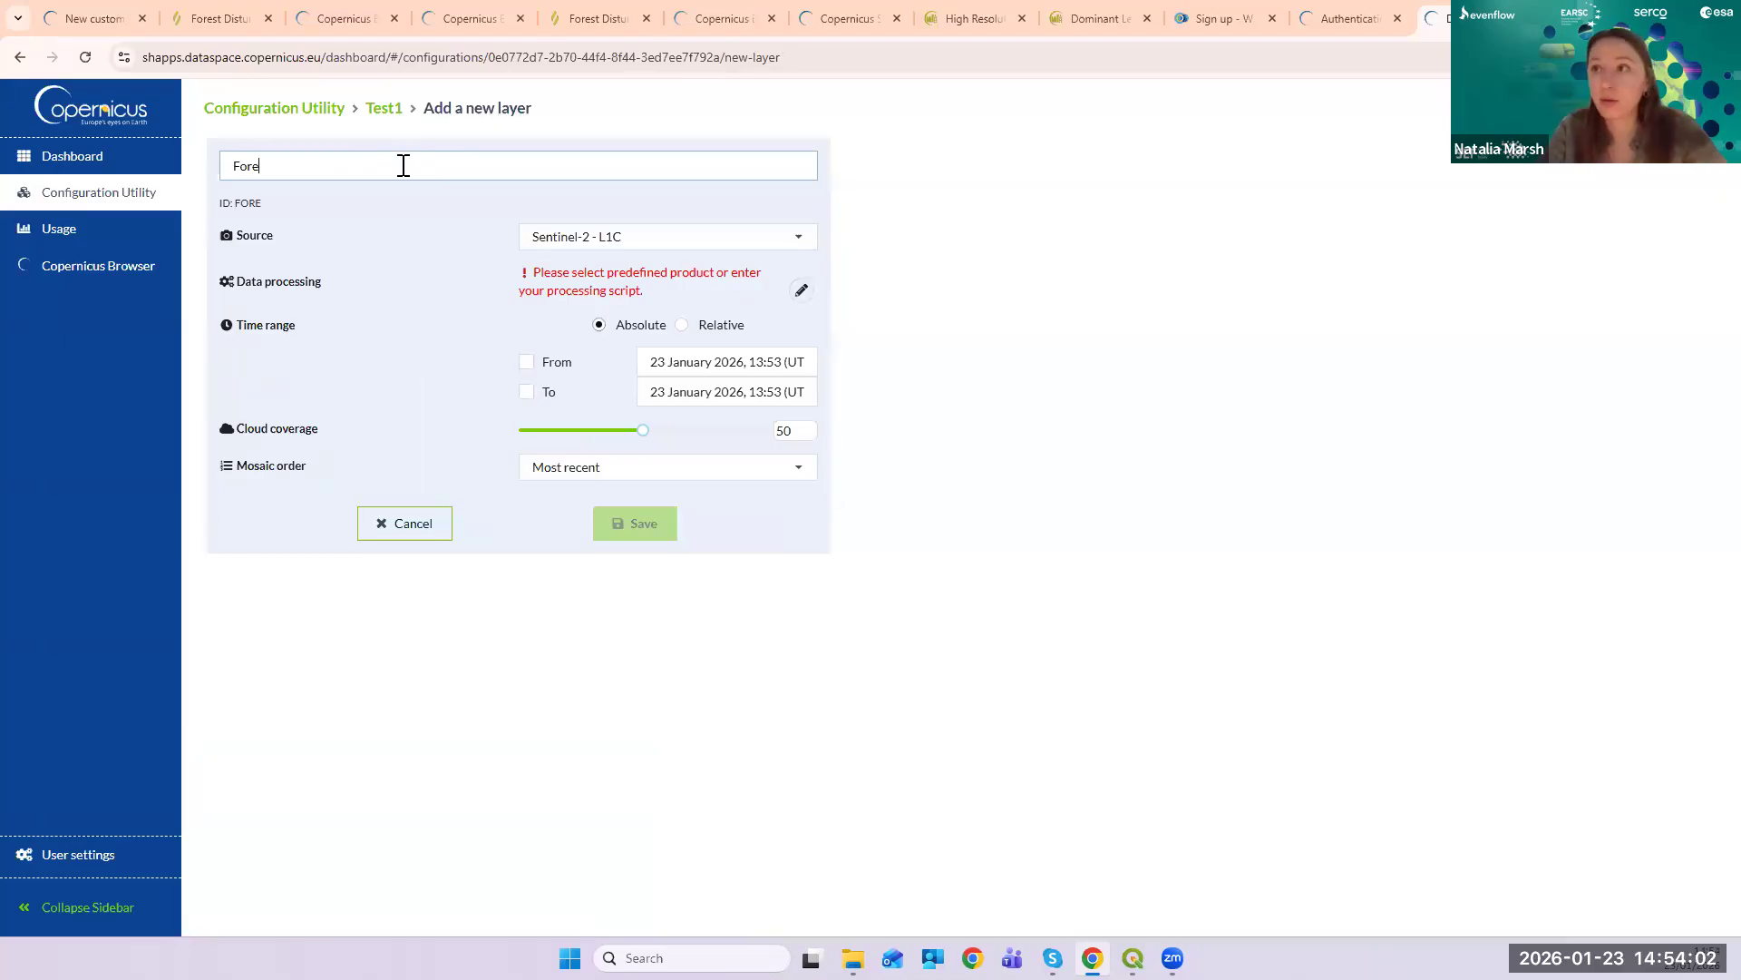
text(st Dis)
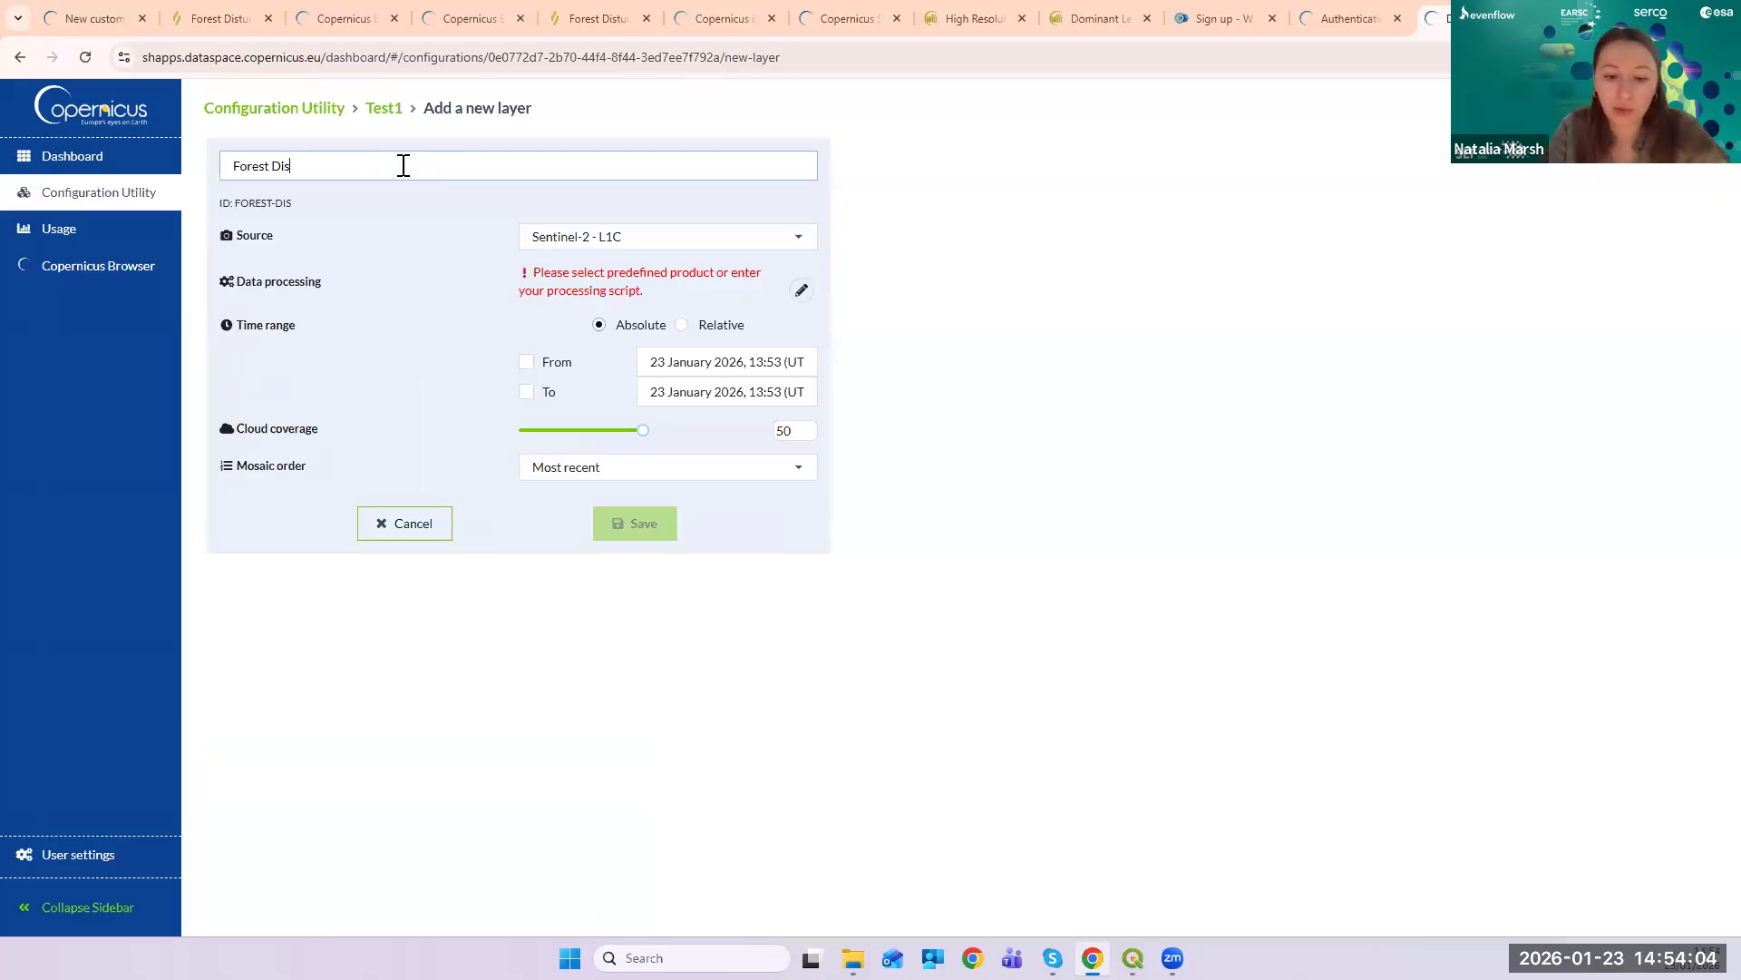
text(turna)
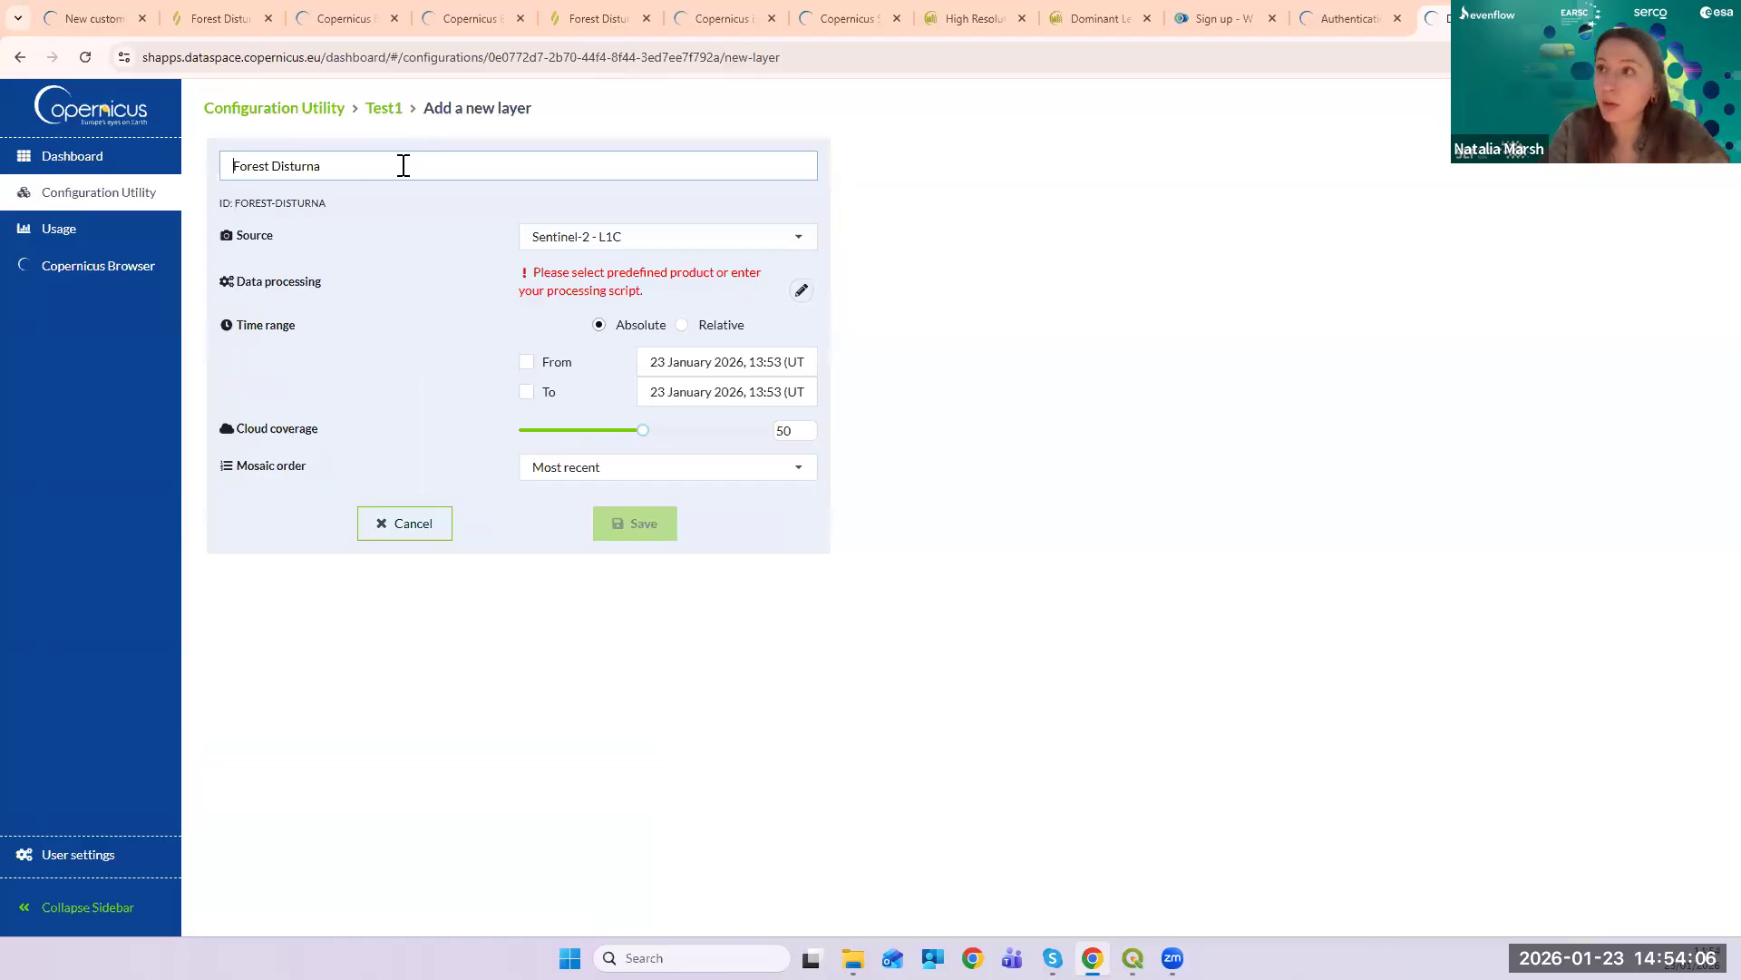
key(BackSpace)
key(BackSpace)
key(BackSpace)
text(rbance Classification)
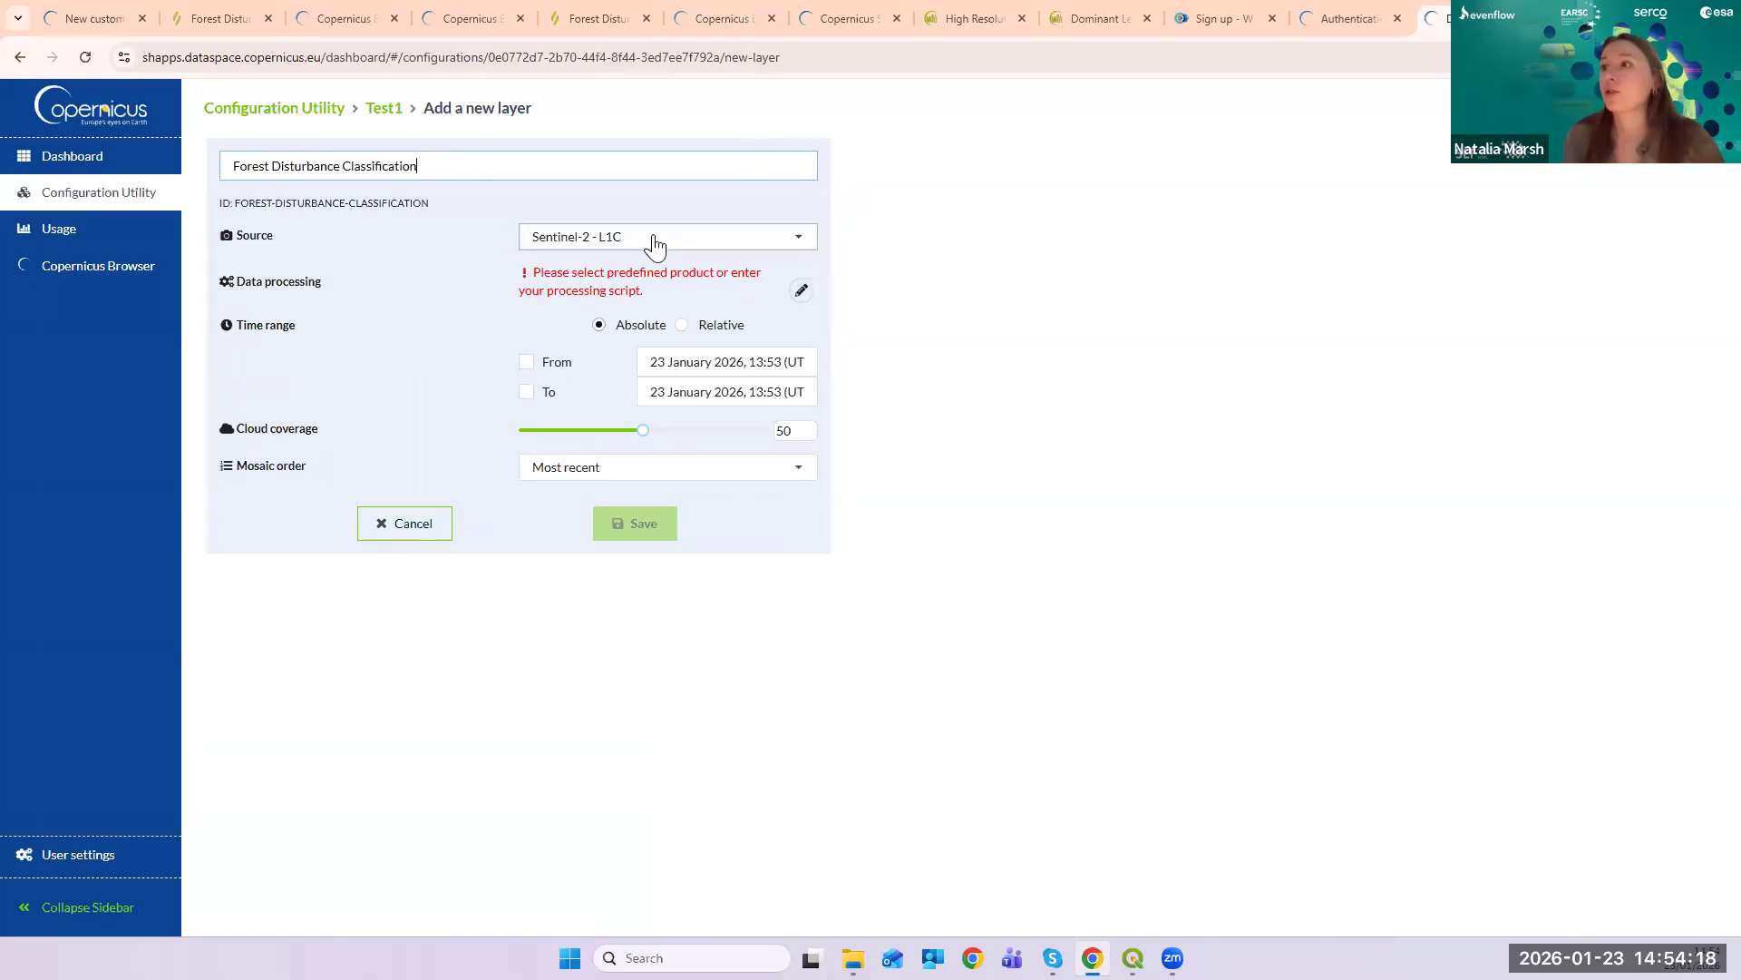
- Set the layer source to Sentinel-2 - L2A and bring up the Data processing script editor
click(781, 243)
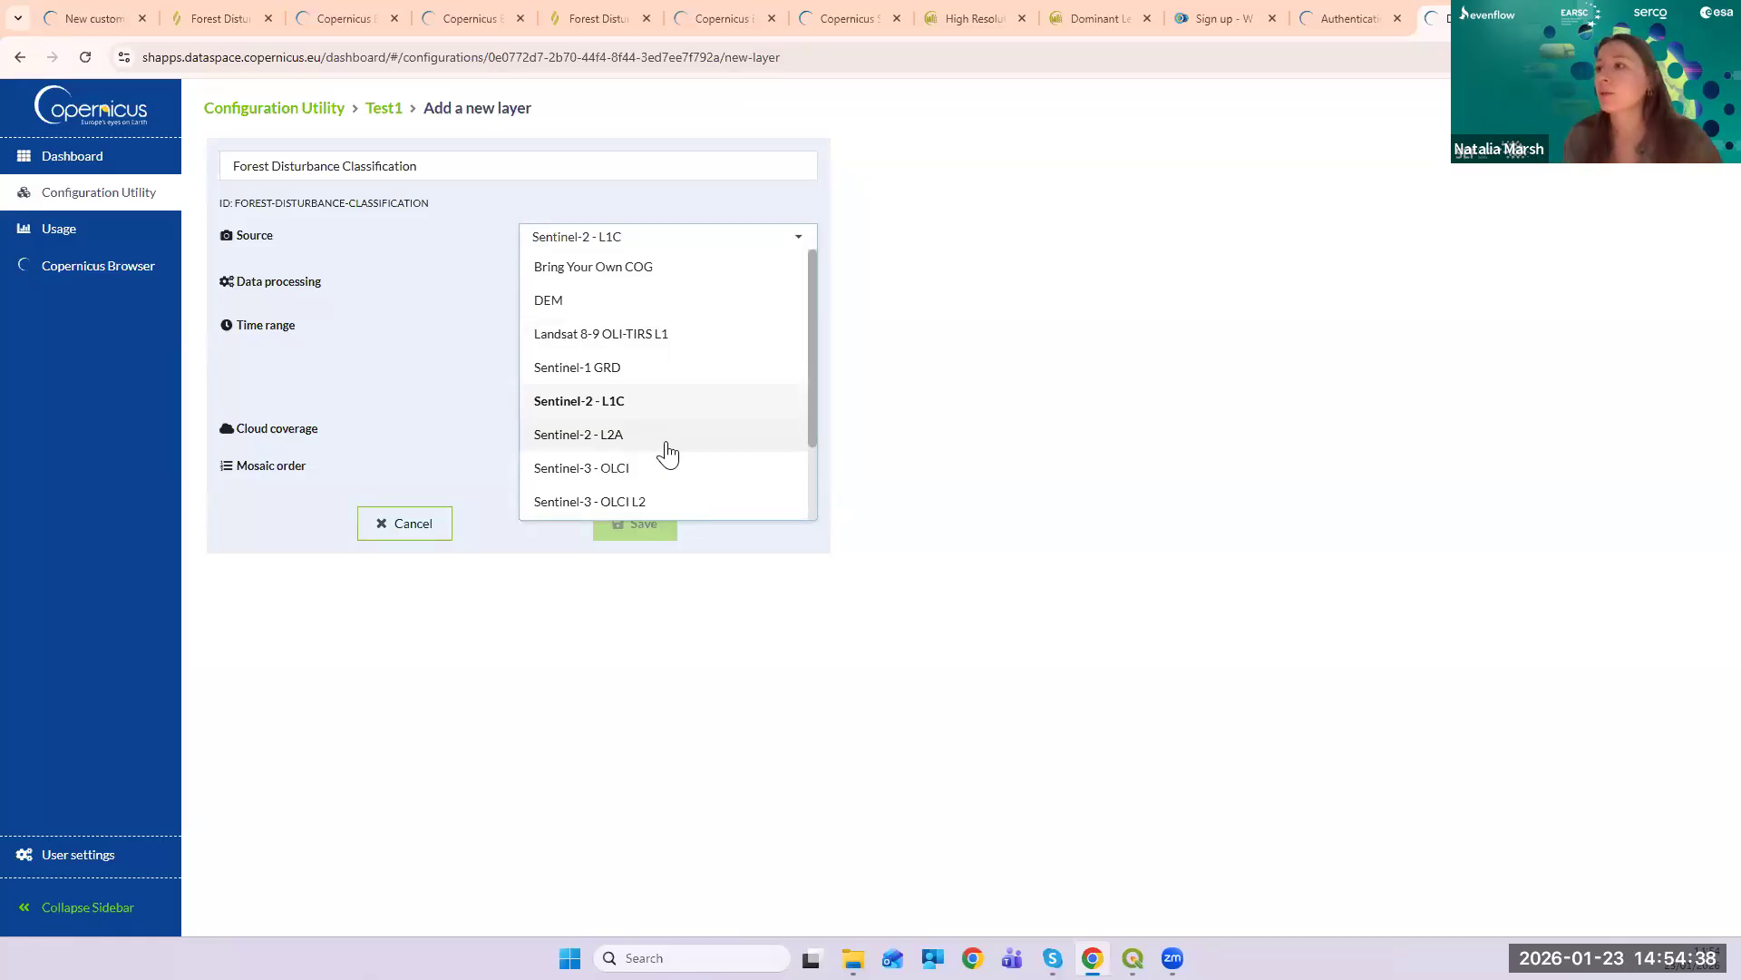
click(667, 451)
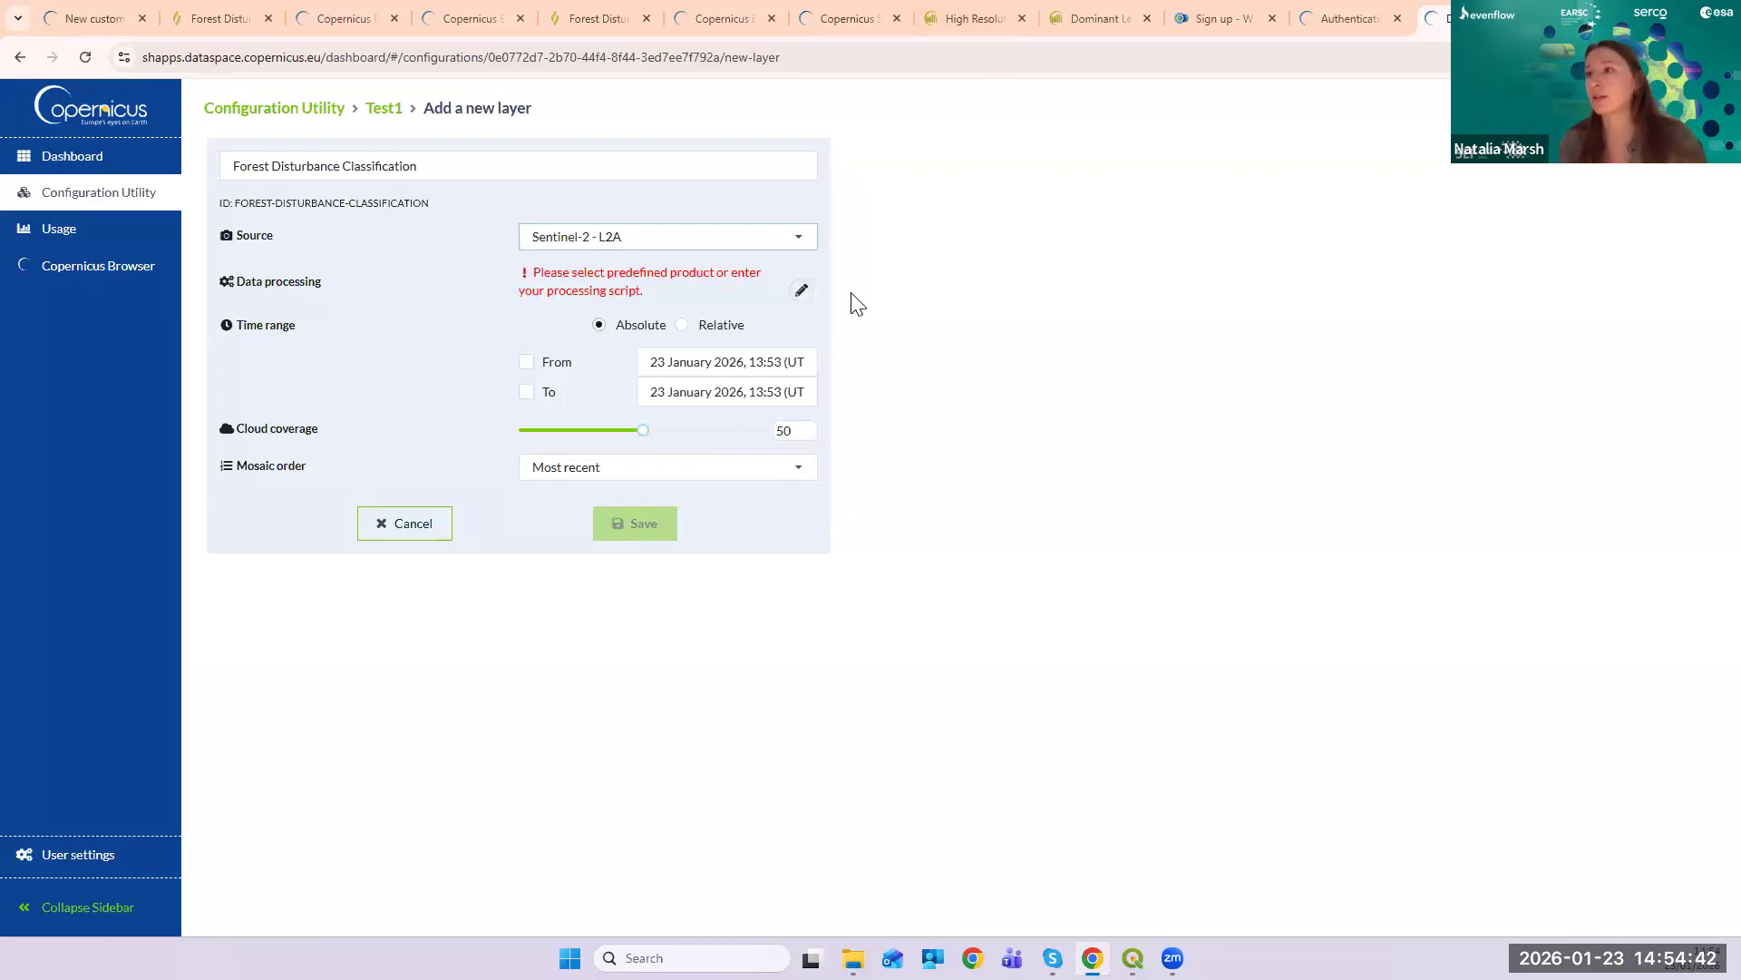
click(801, 292)
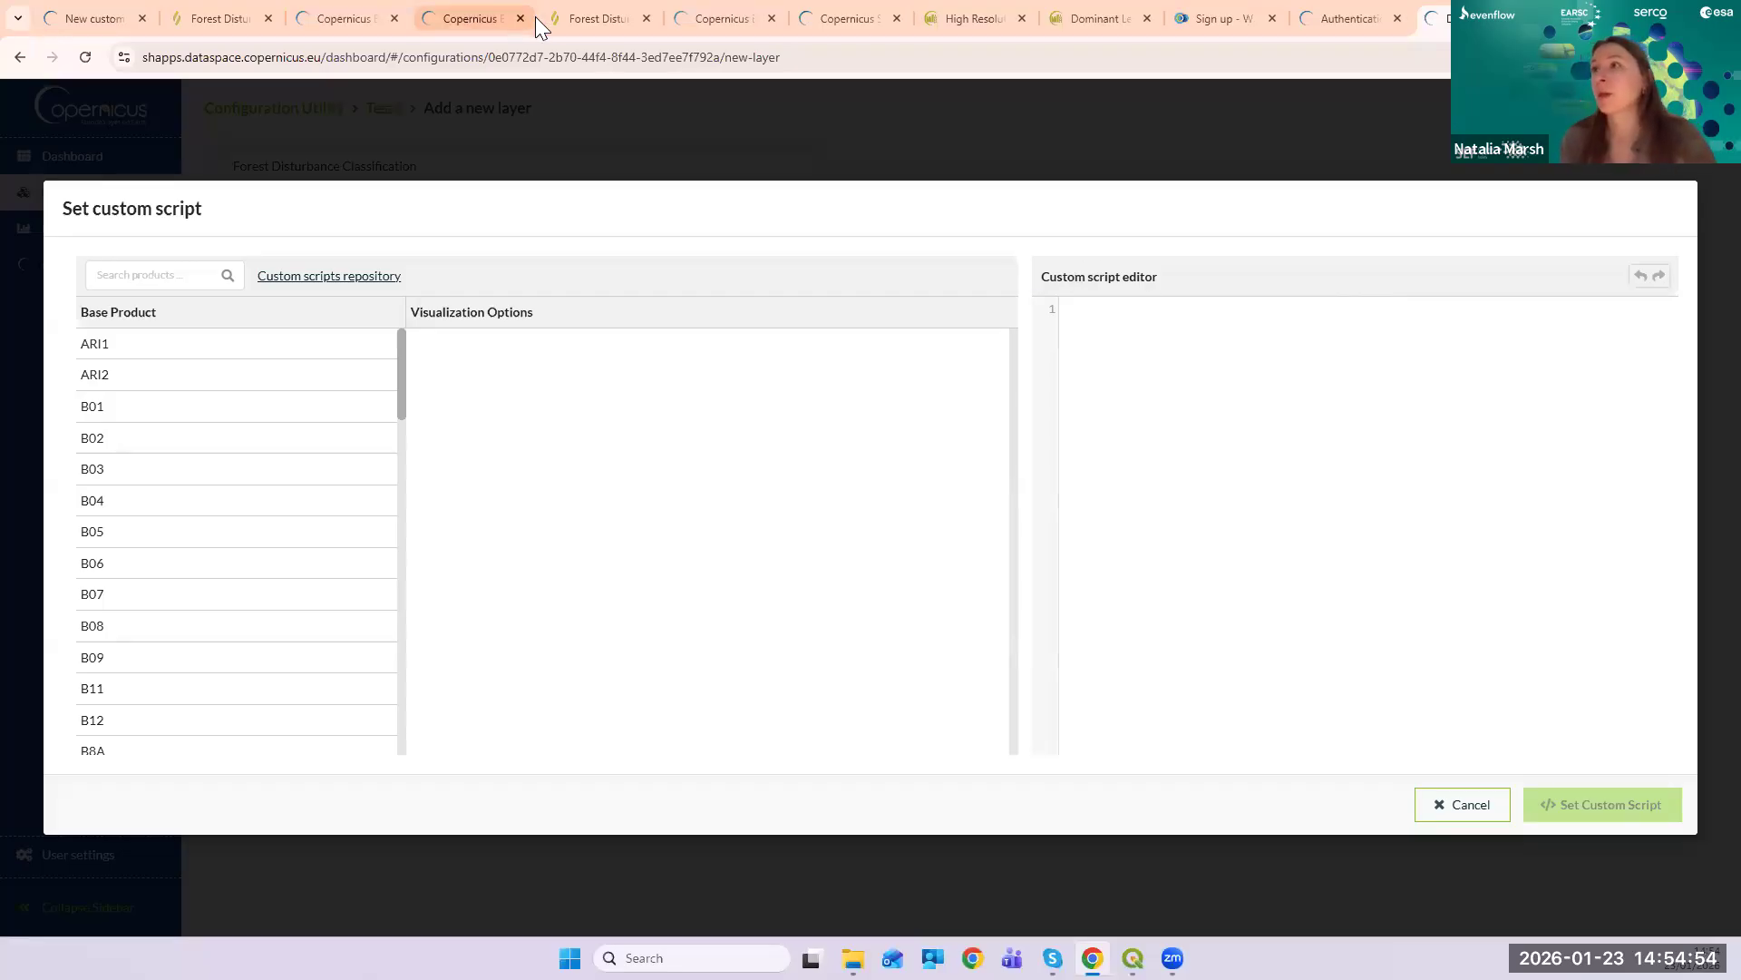
- Copy the Forest Disturbance Classification evalscript from Sentinel Hub and set it as the layer's custom script
click(589, 17)
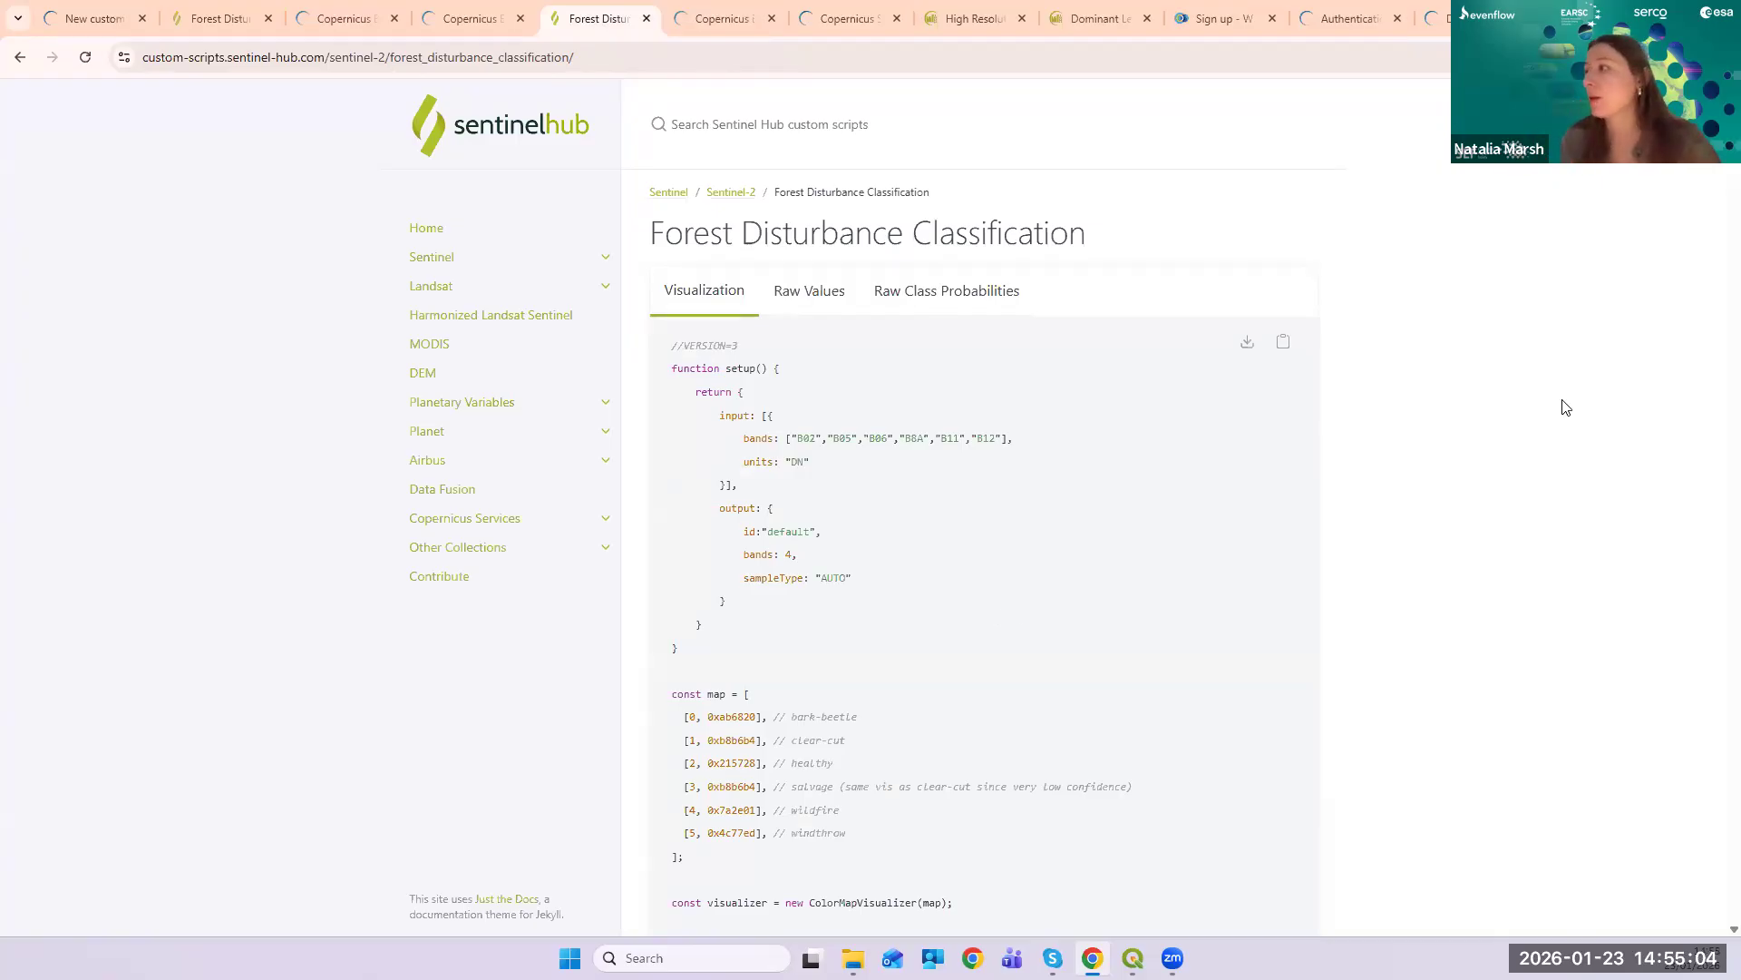
click(1283, 343)
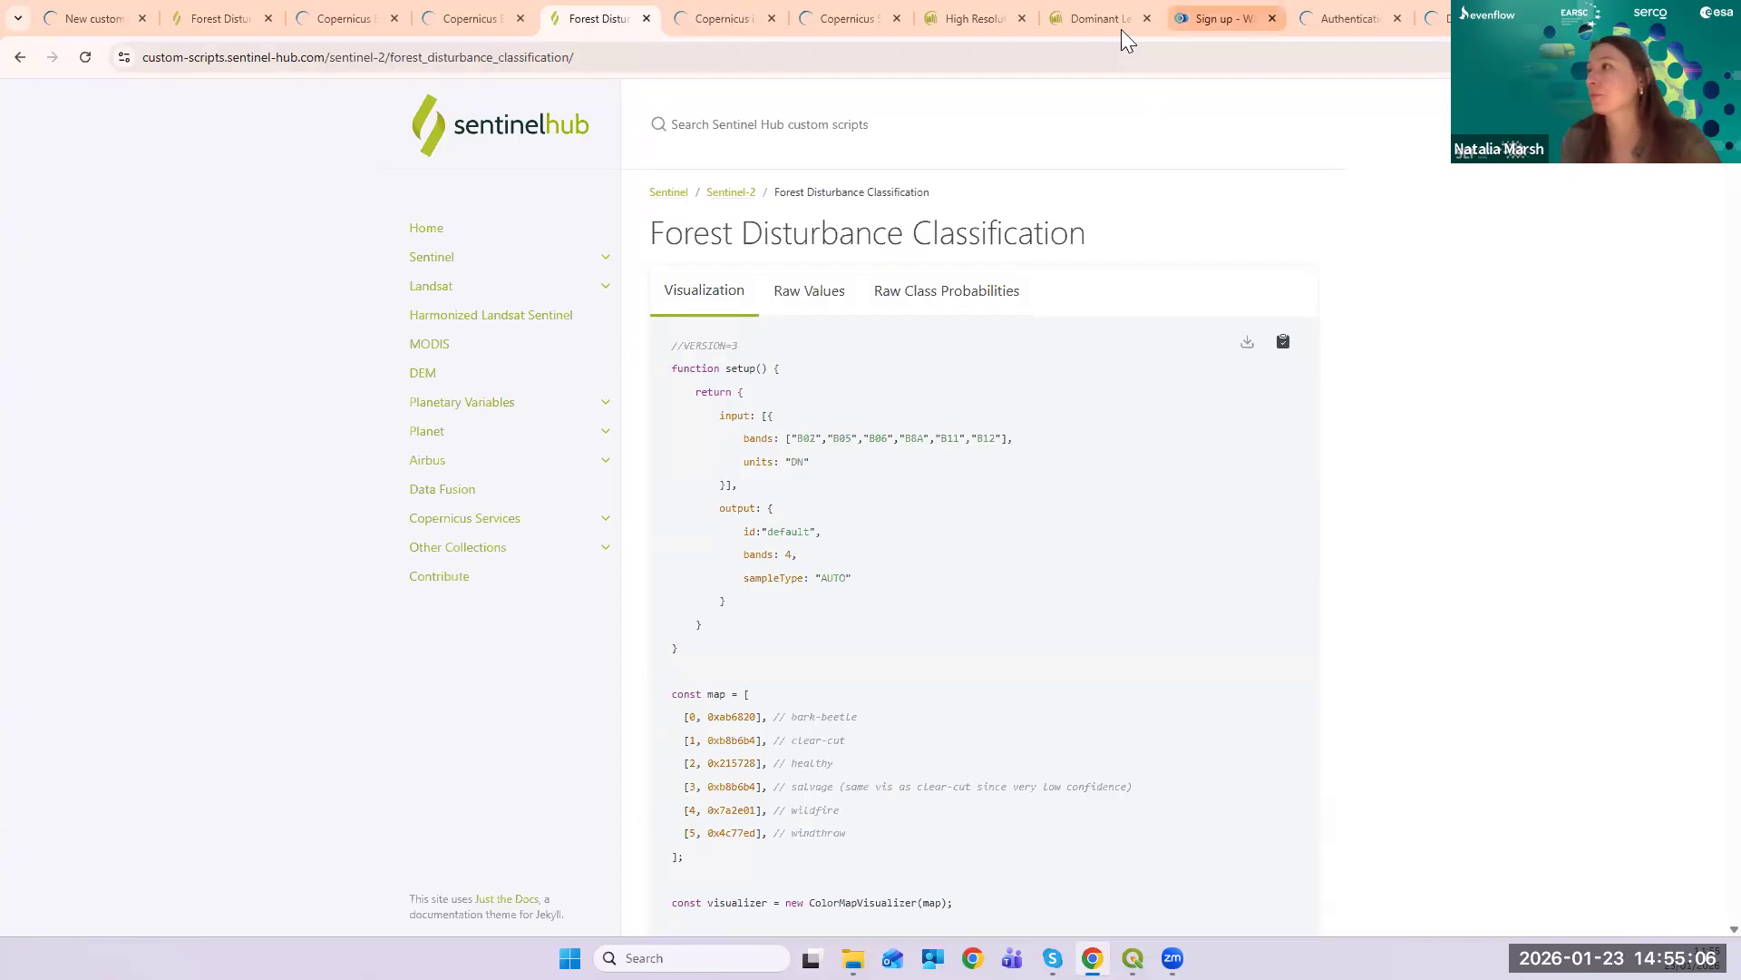
click(693, 22)
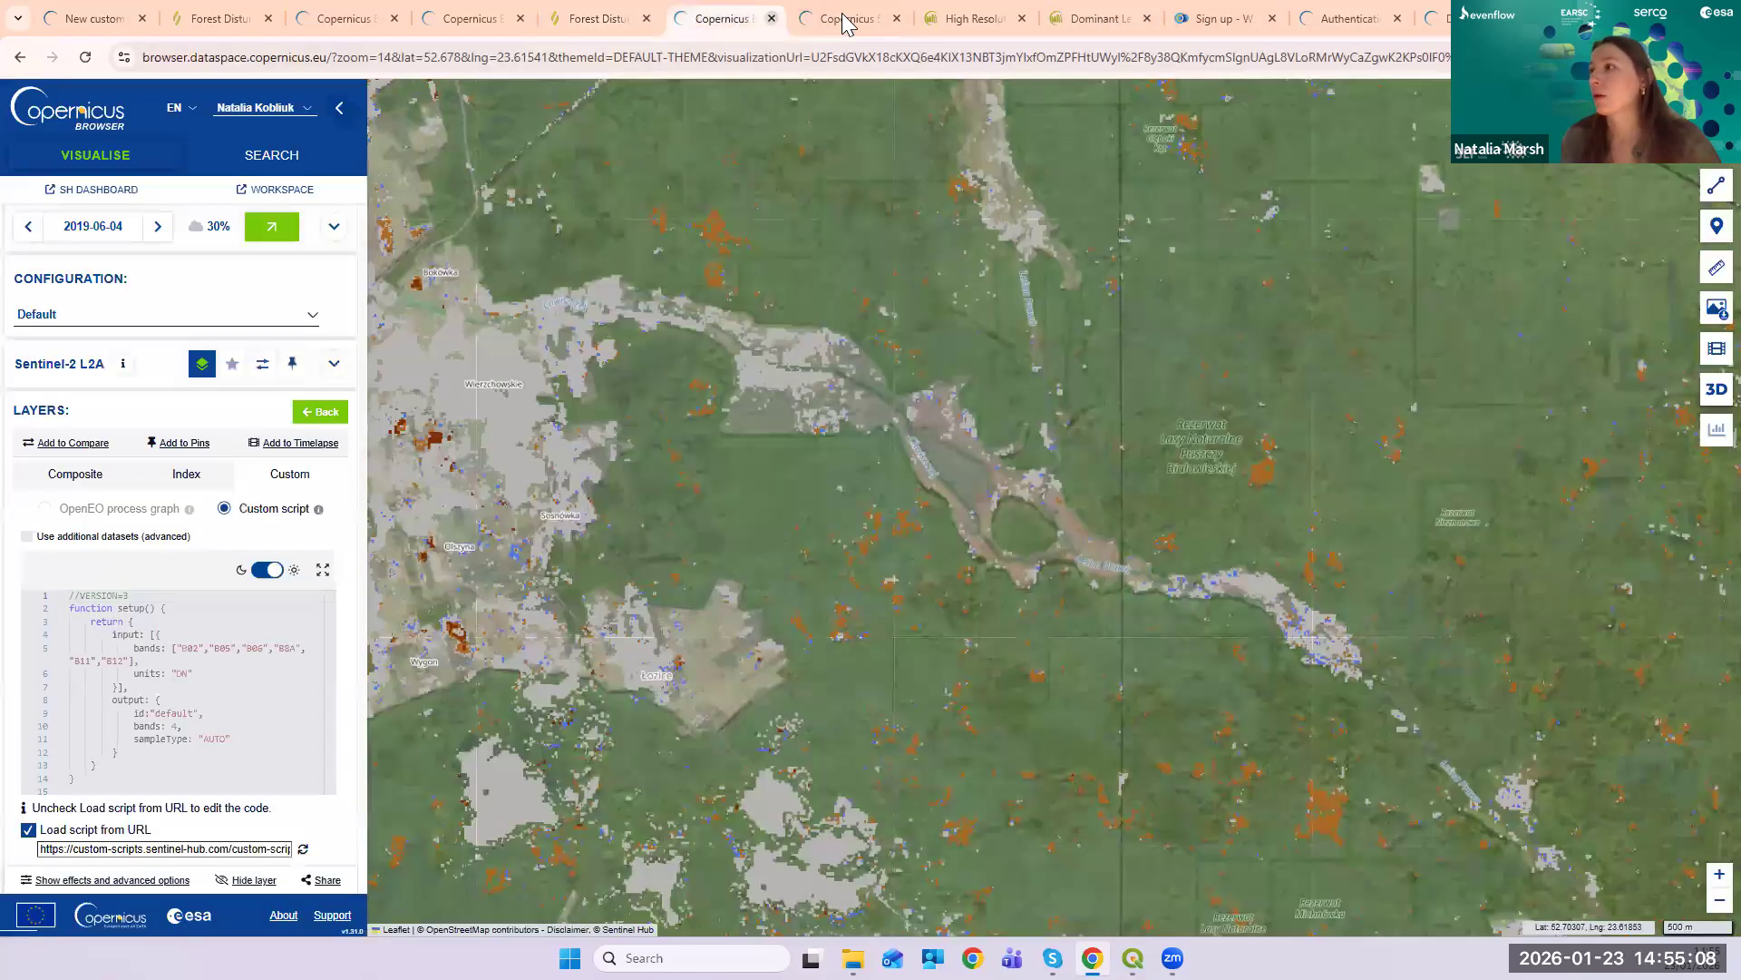
click(826, 19)
click(1346, 12)
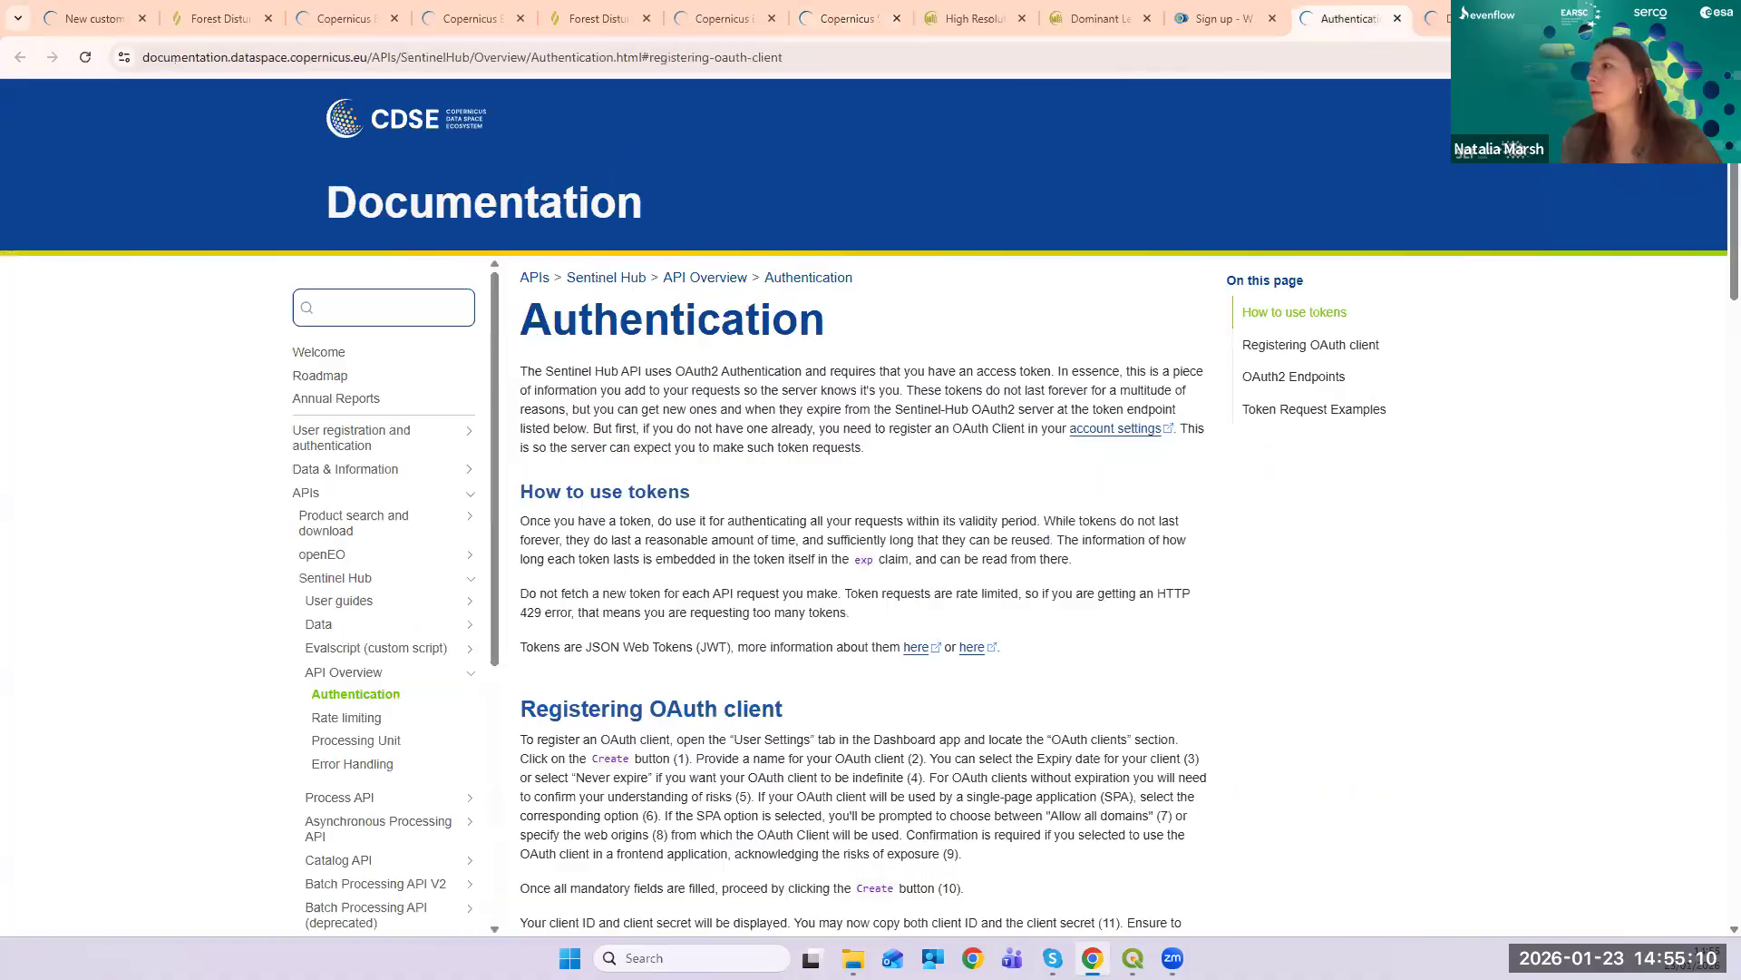
click(1442, 18)
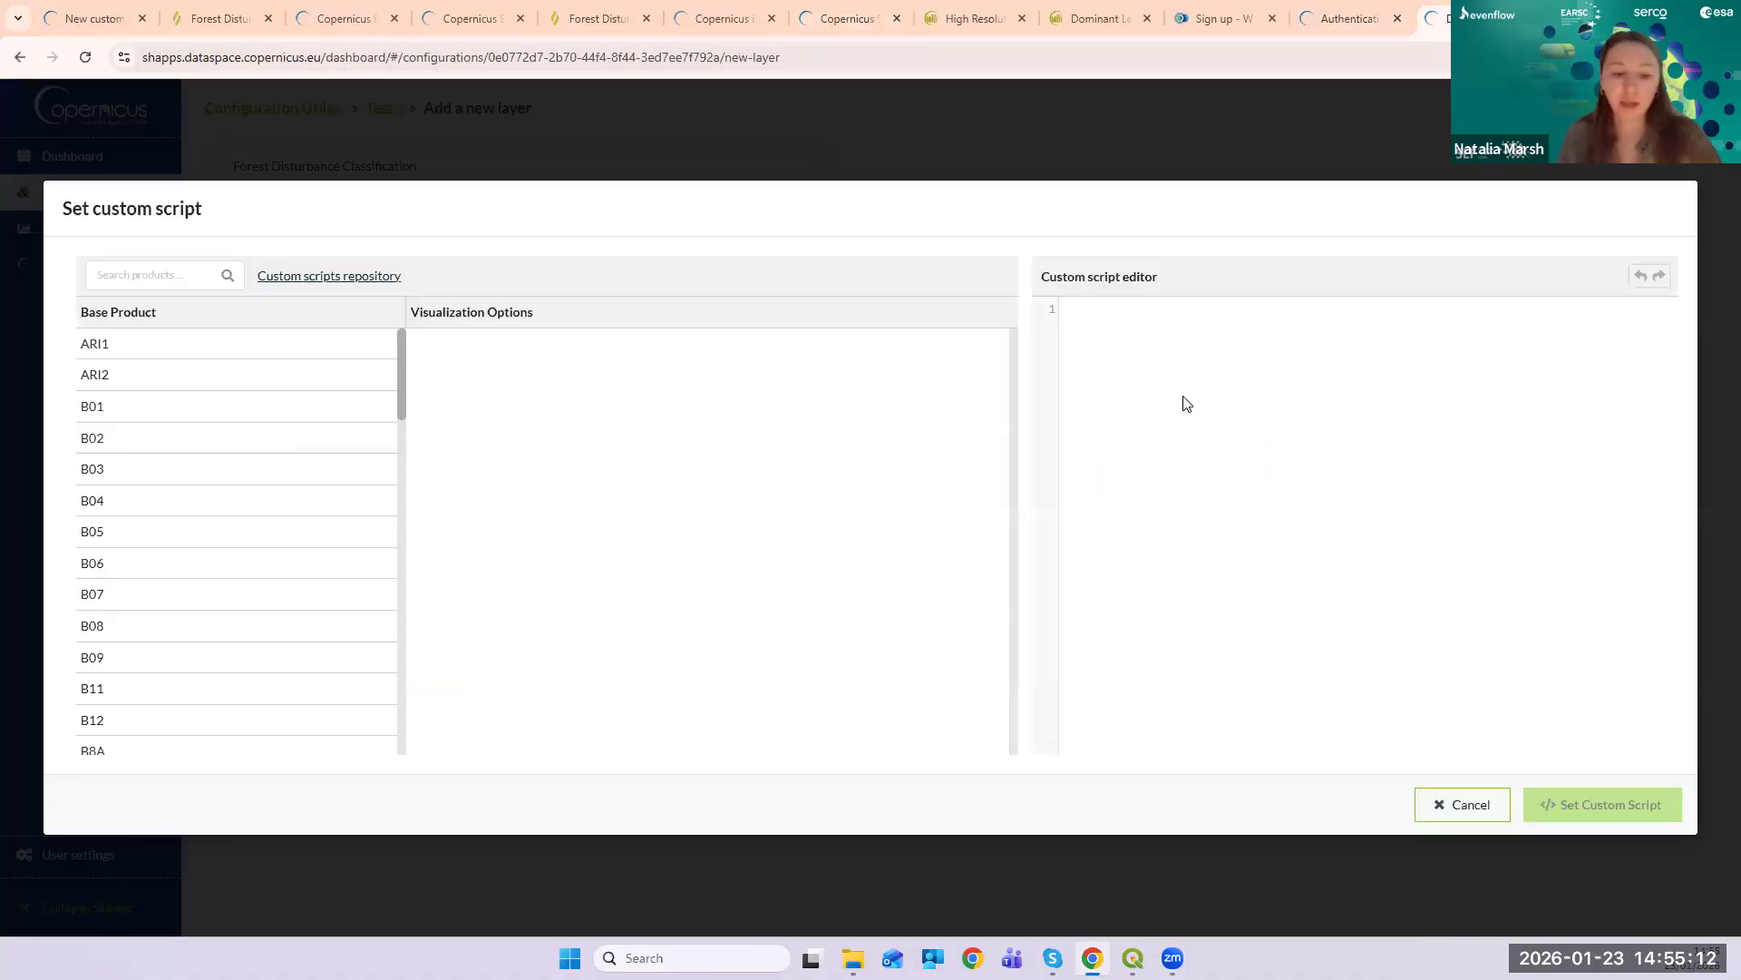
key(ctrl+v)
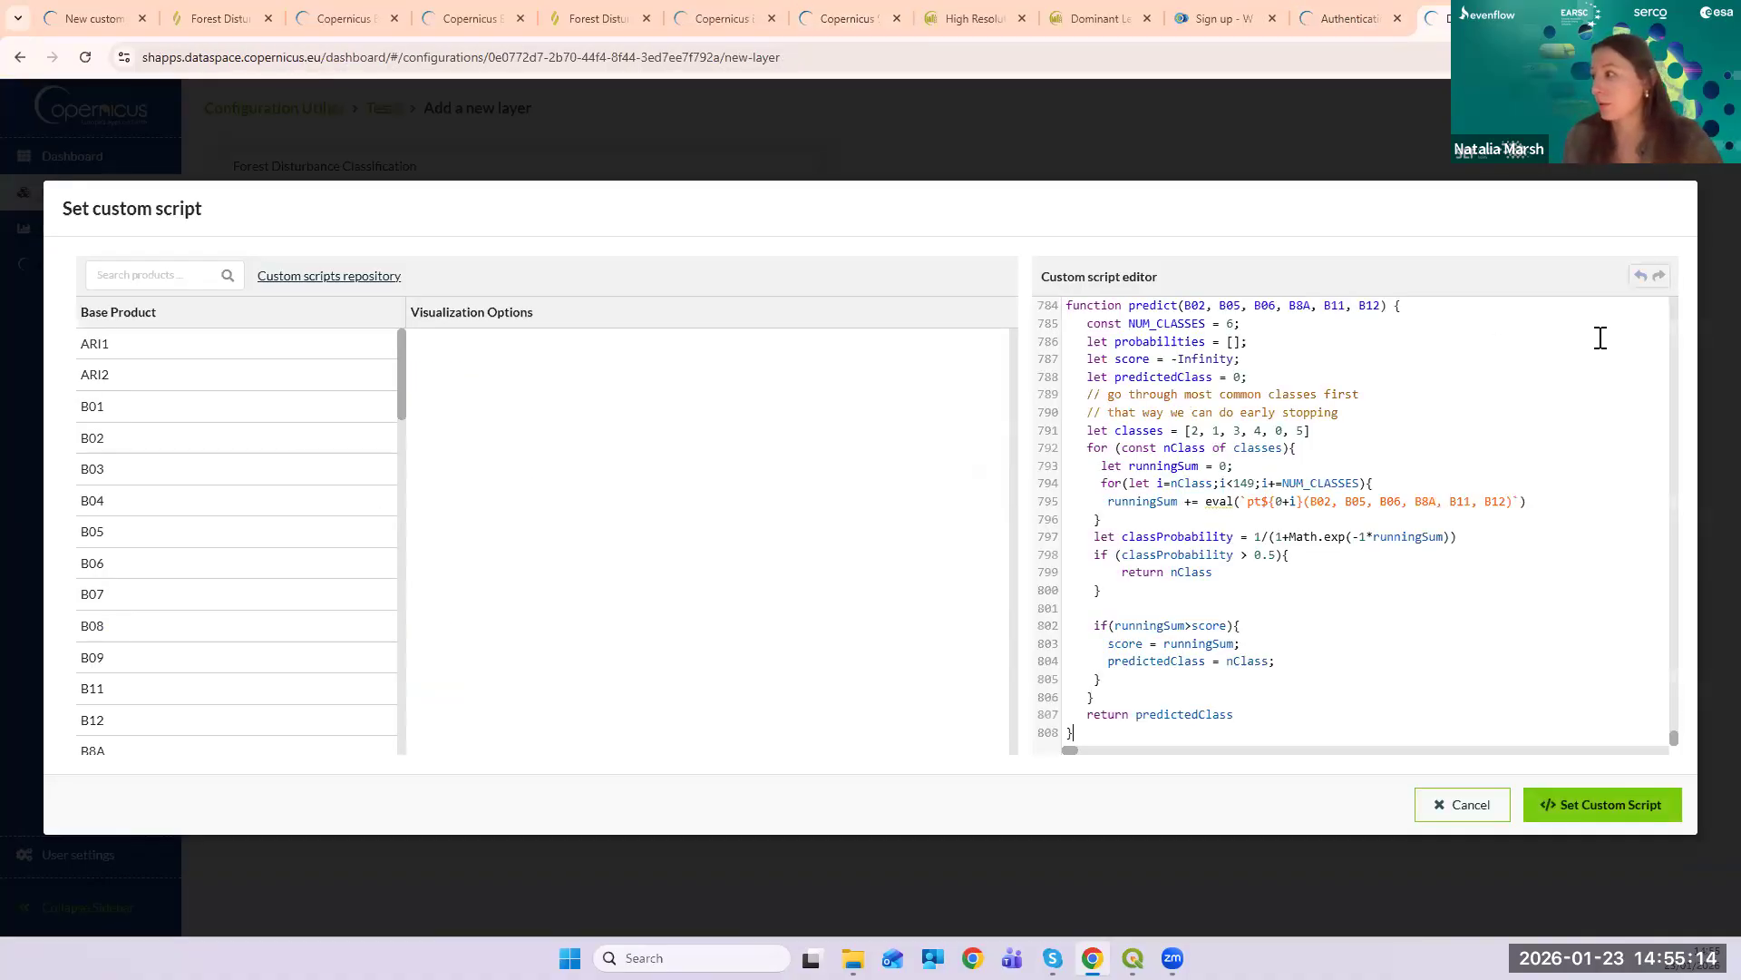
click(1602, 806)
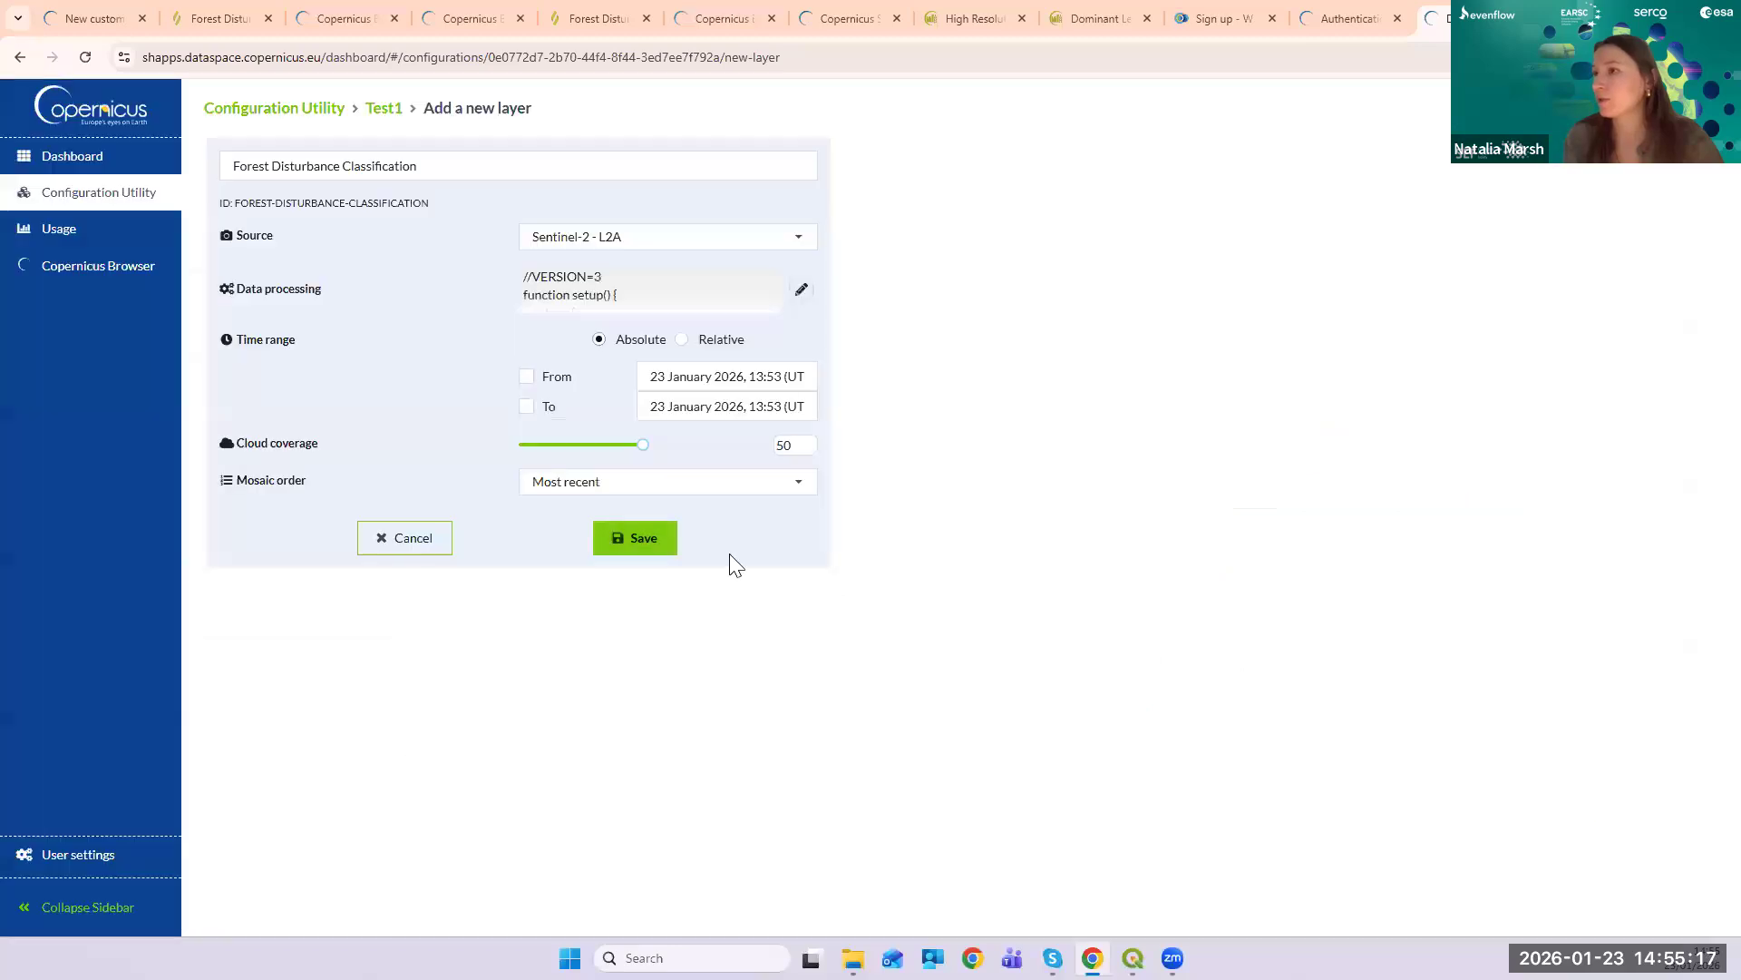
- Save the layer and confirm FOREST-DISTURBANCE-CLASSIFICATION appears in Test1's layer list
click(632, 548)
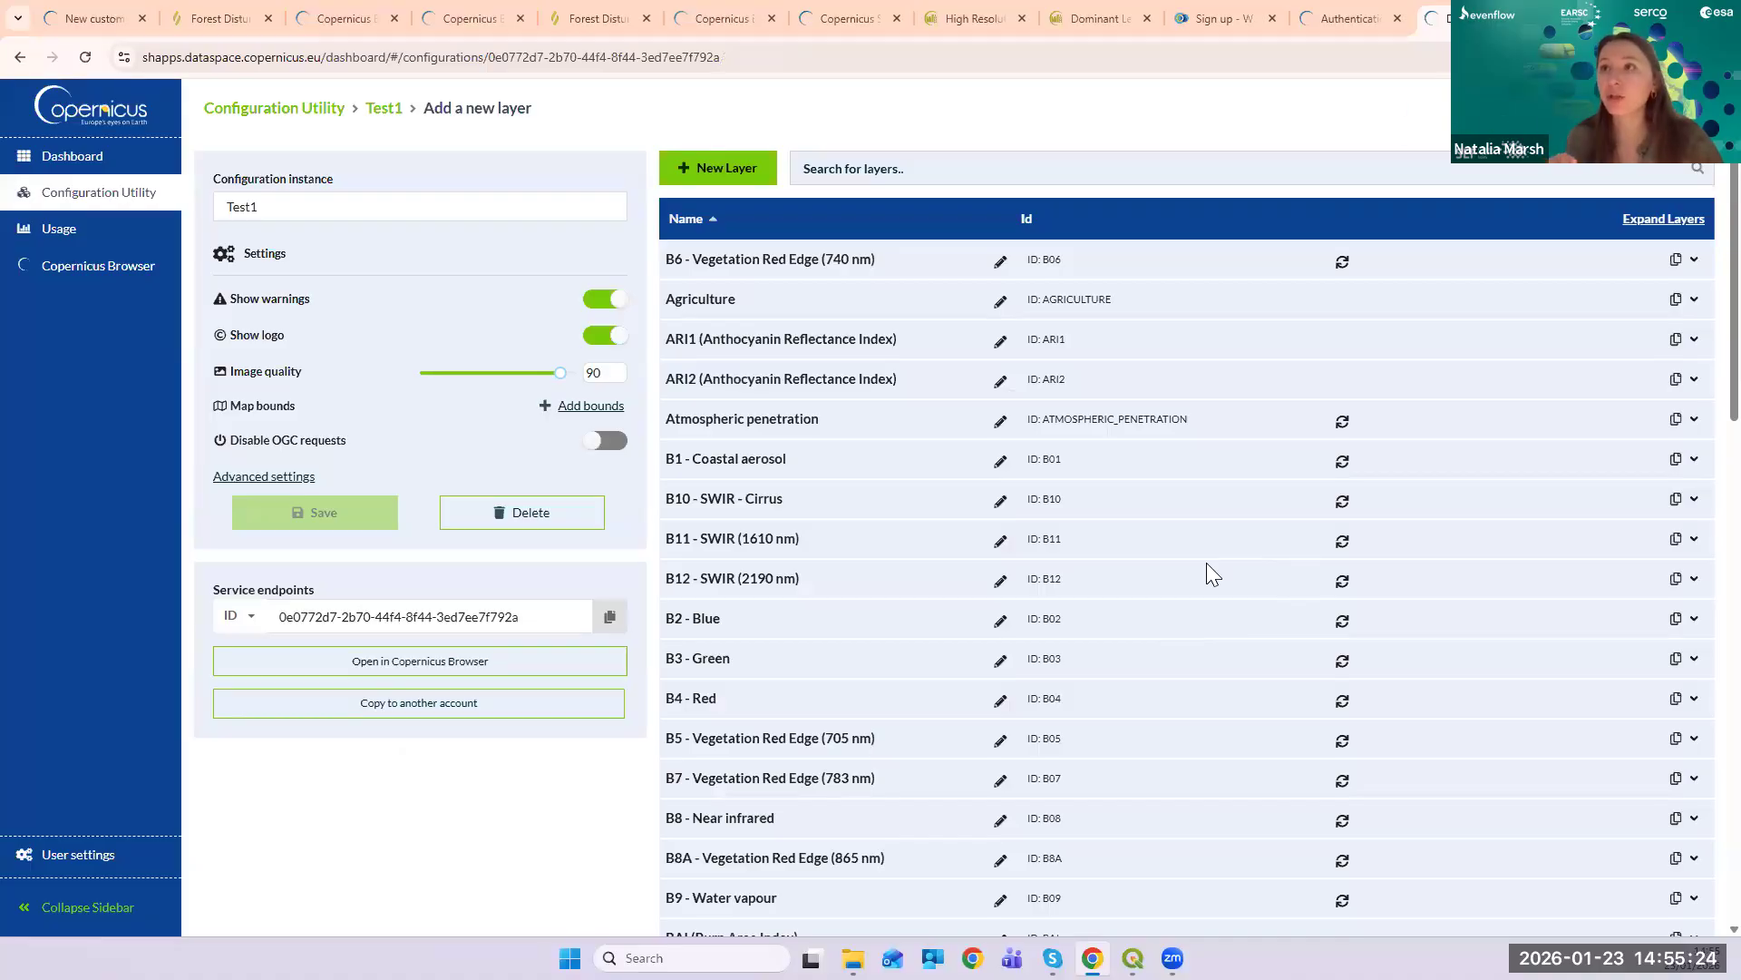
scroll(1127, 580, down, 9)
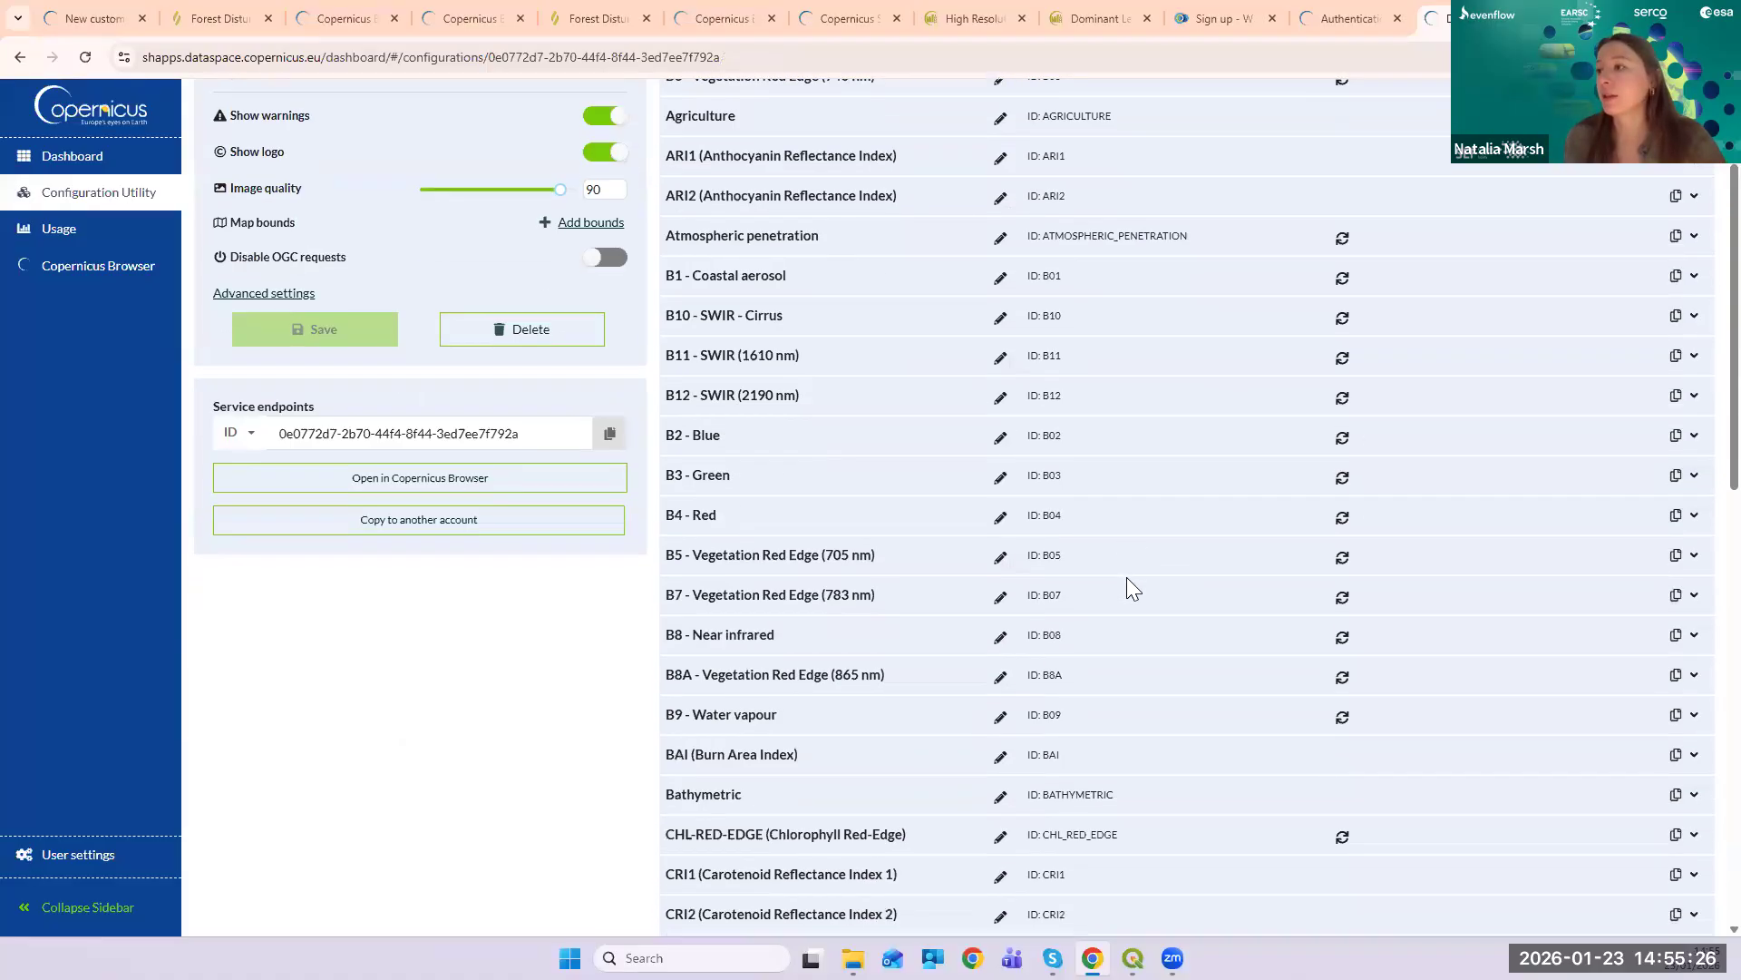
scroll(1125, 577, down, 2)
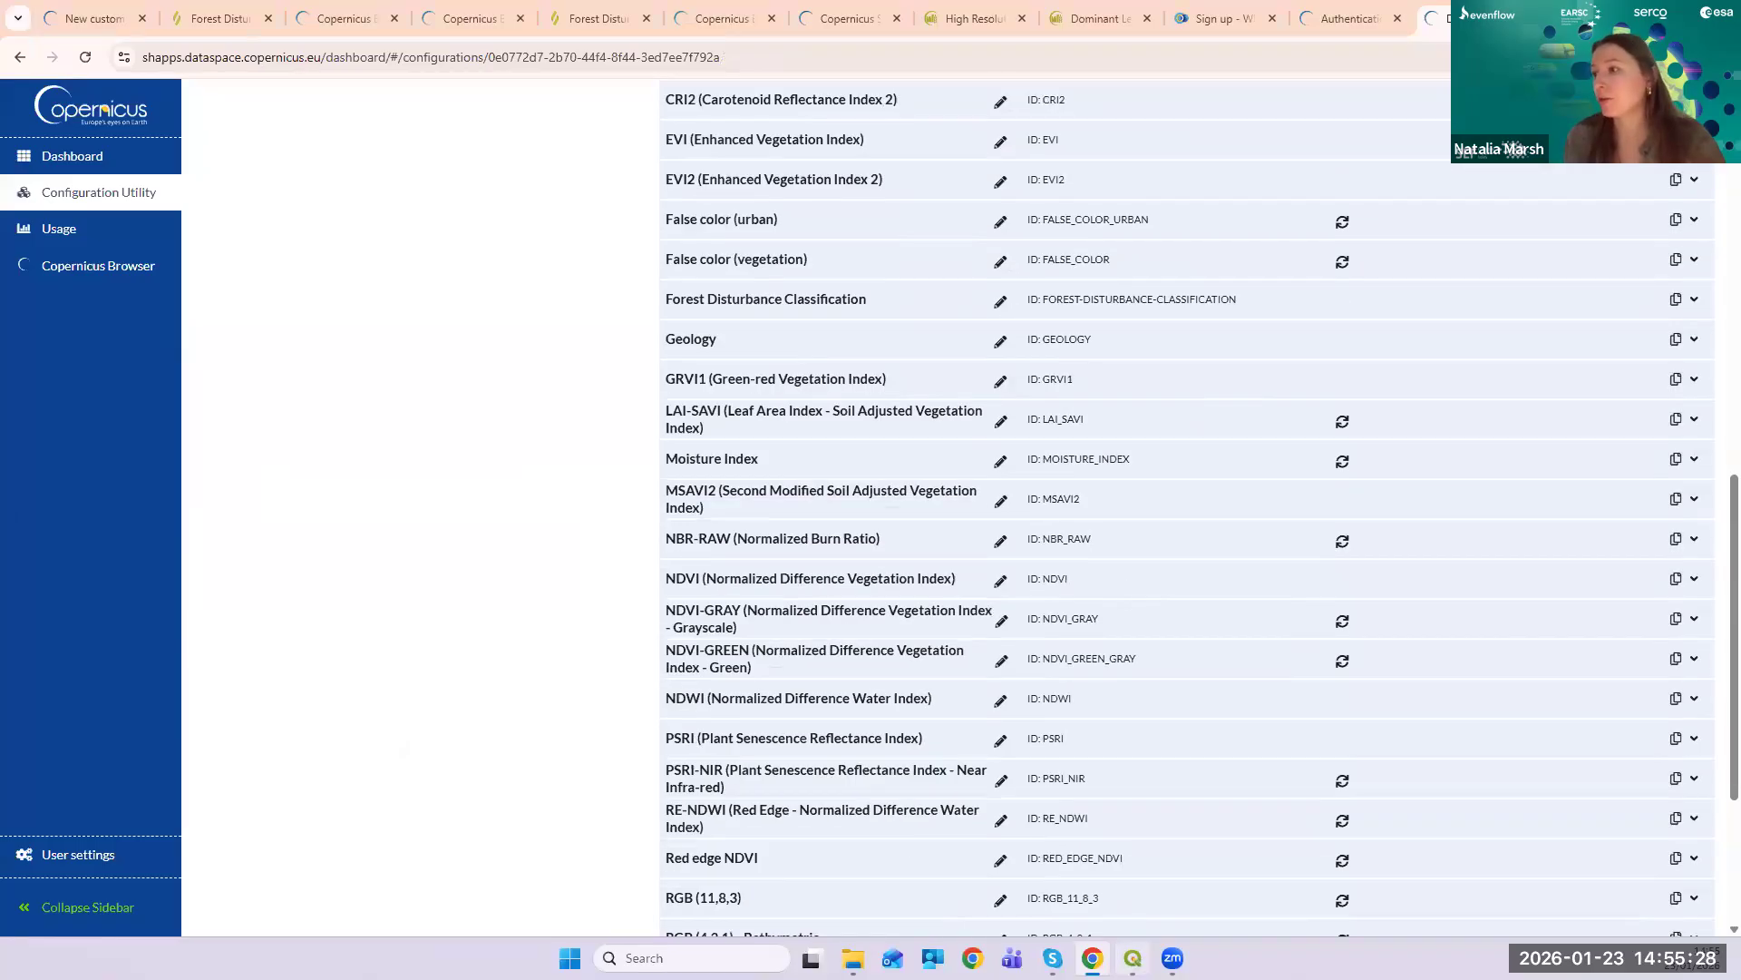
click(1133, 958)
- Log in to Sentinel Hub in QGIS and select configuration Test1 with WMTS service type
click(468, 493)
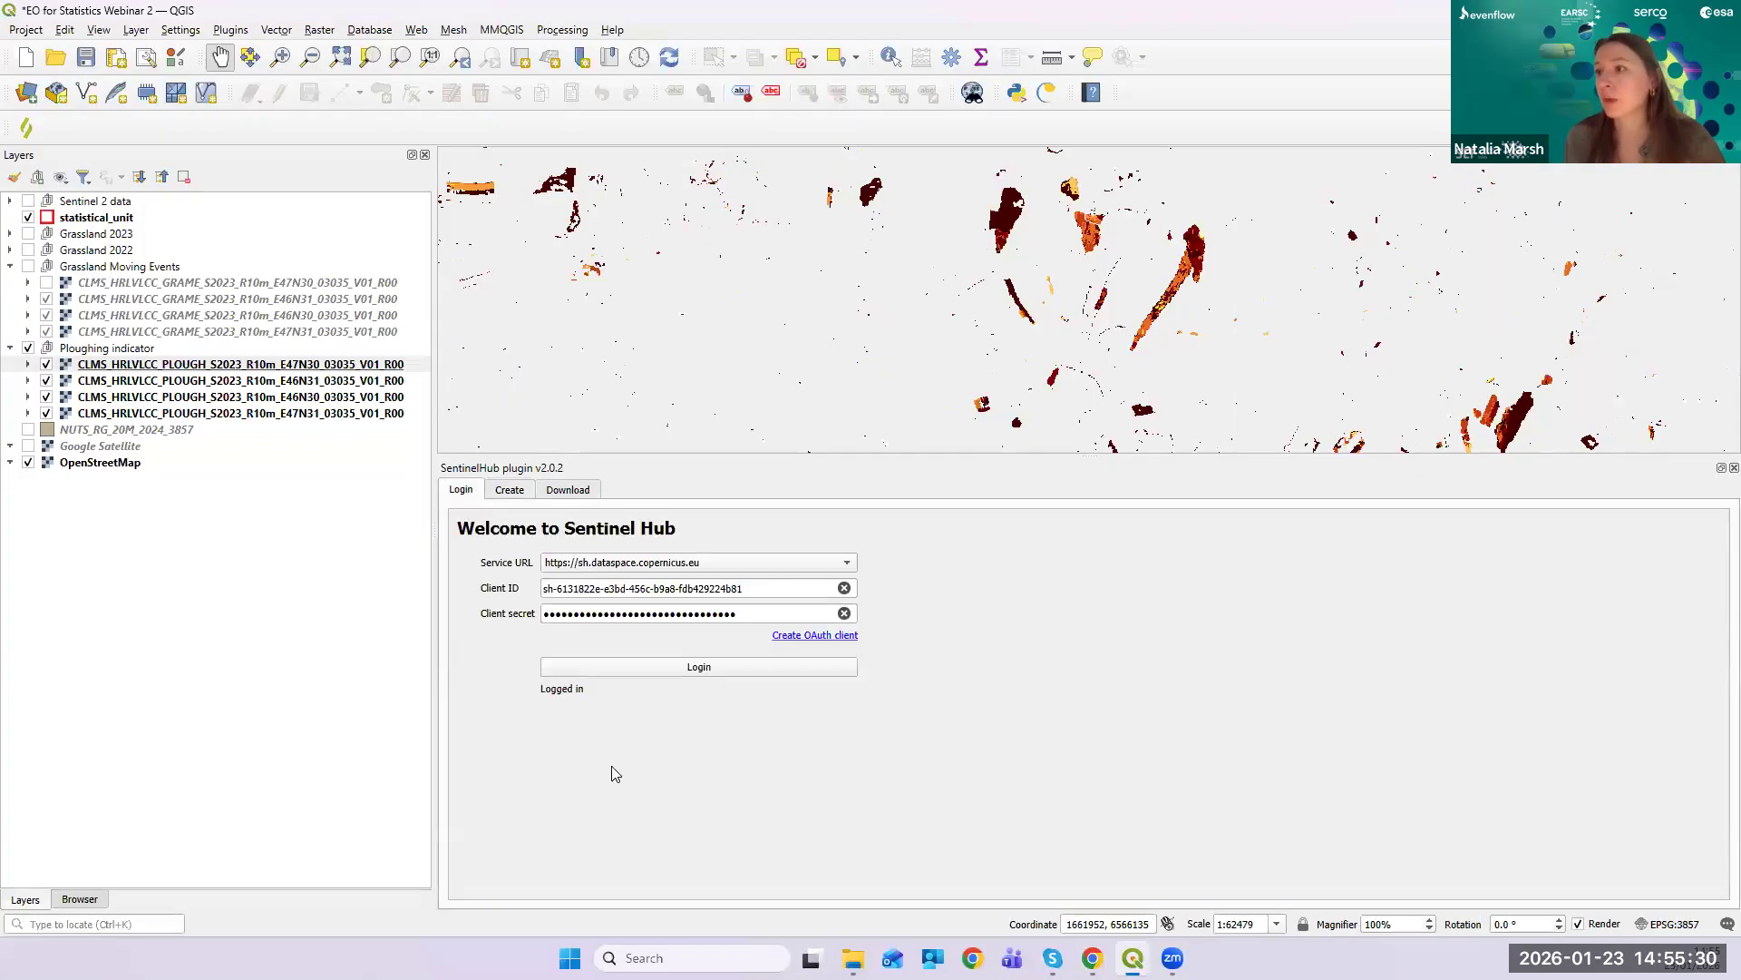
click(701, 668)
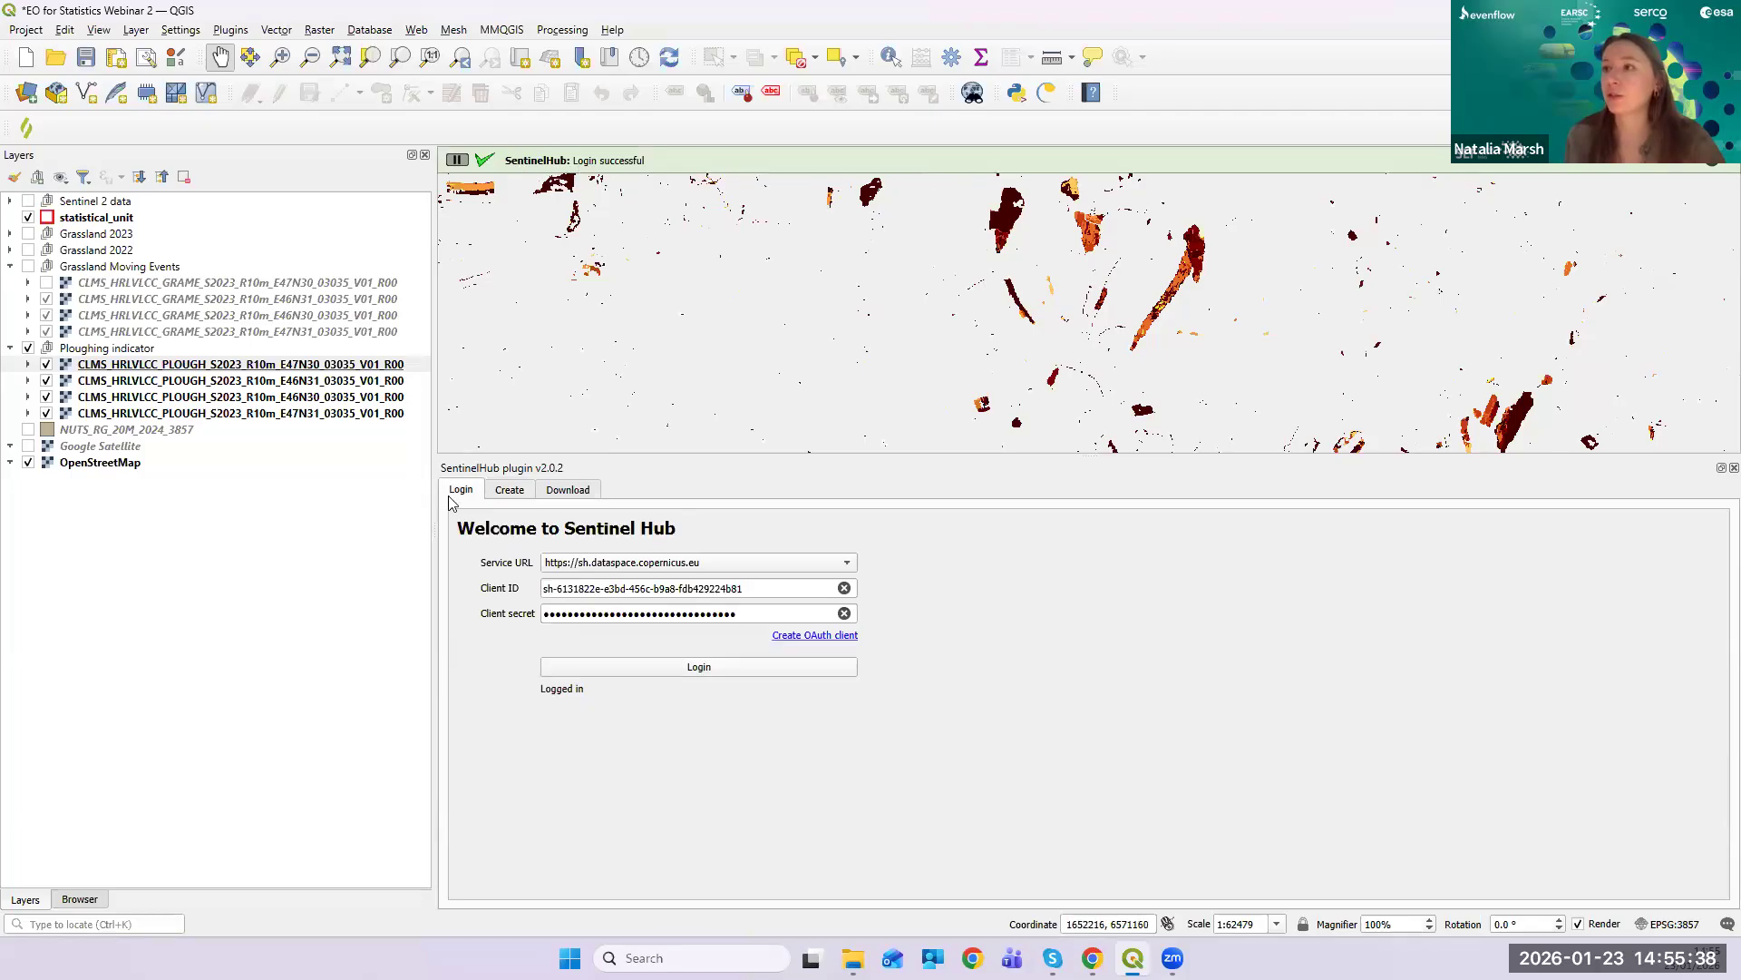
click(510, 491)
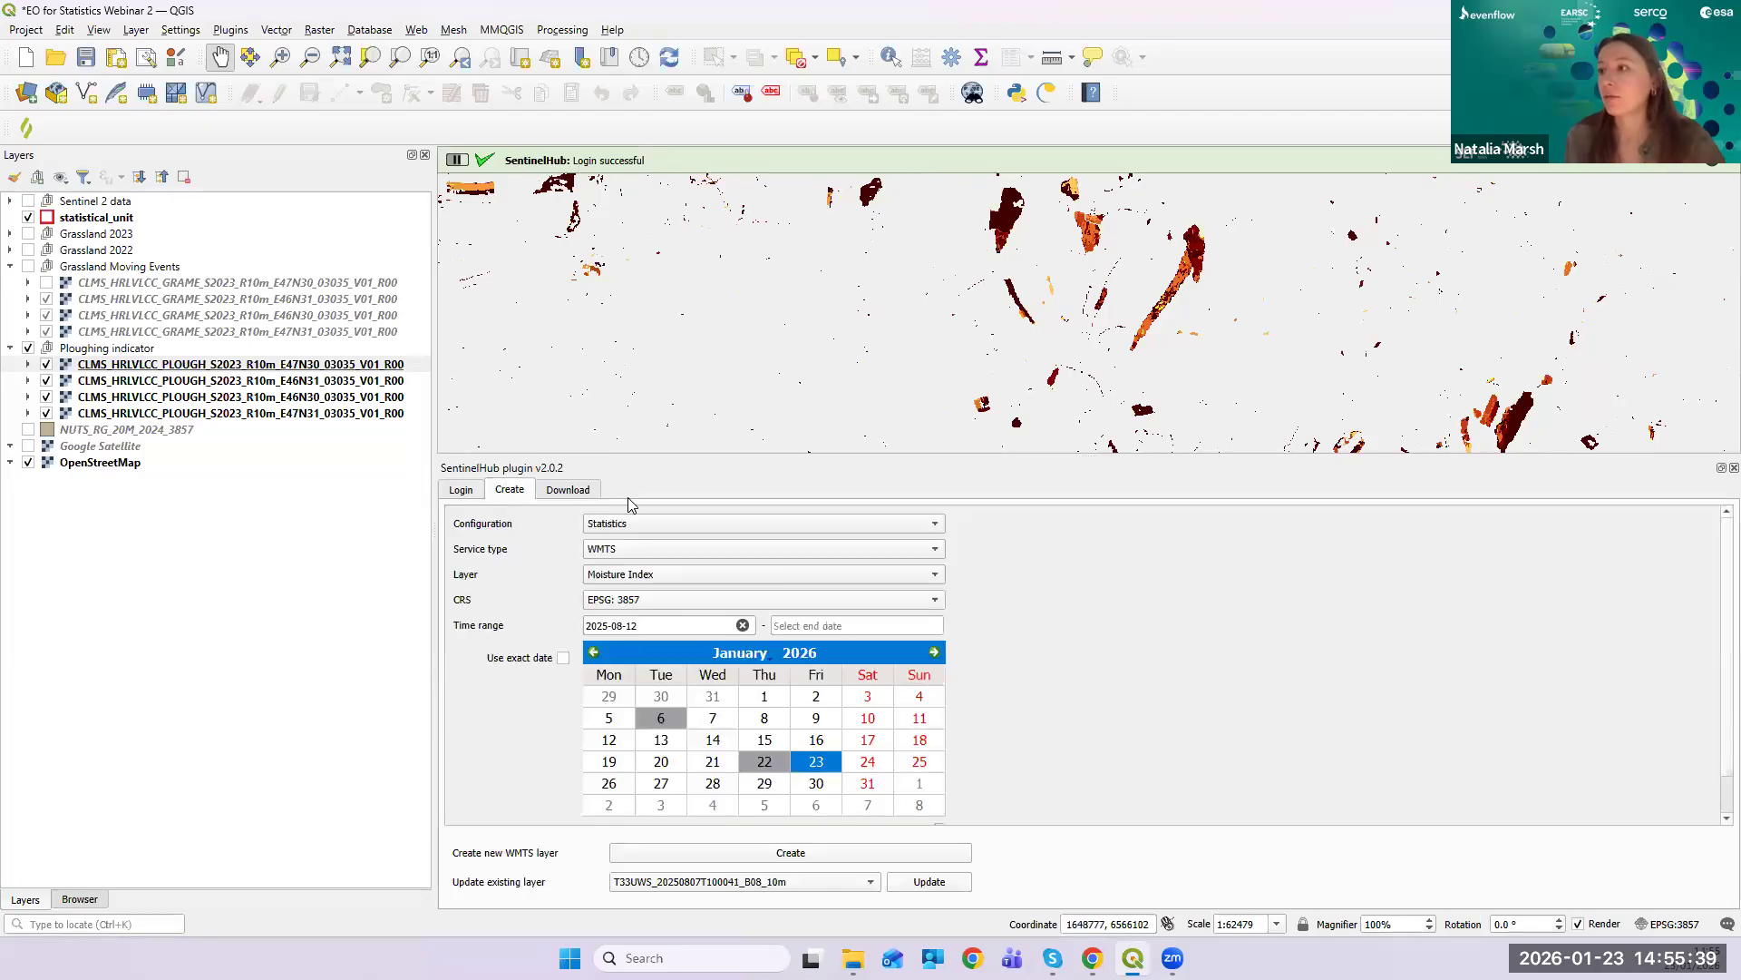
click(703, 526)
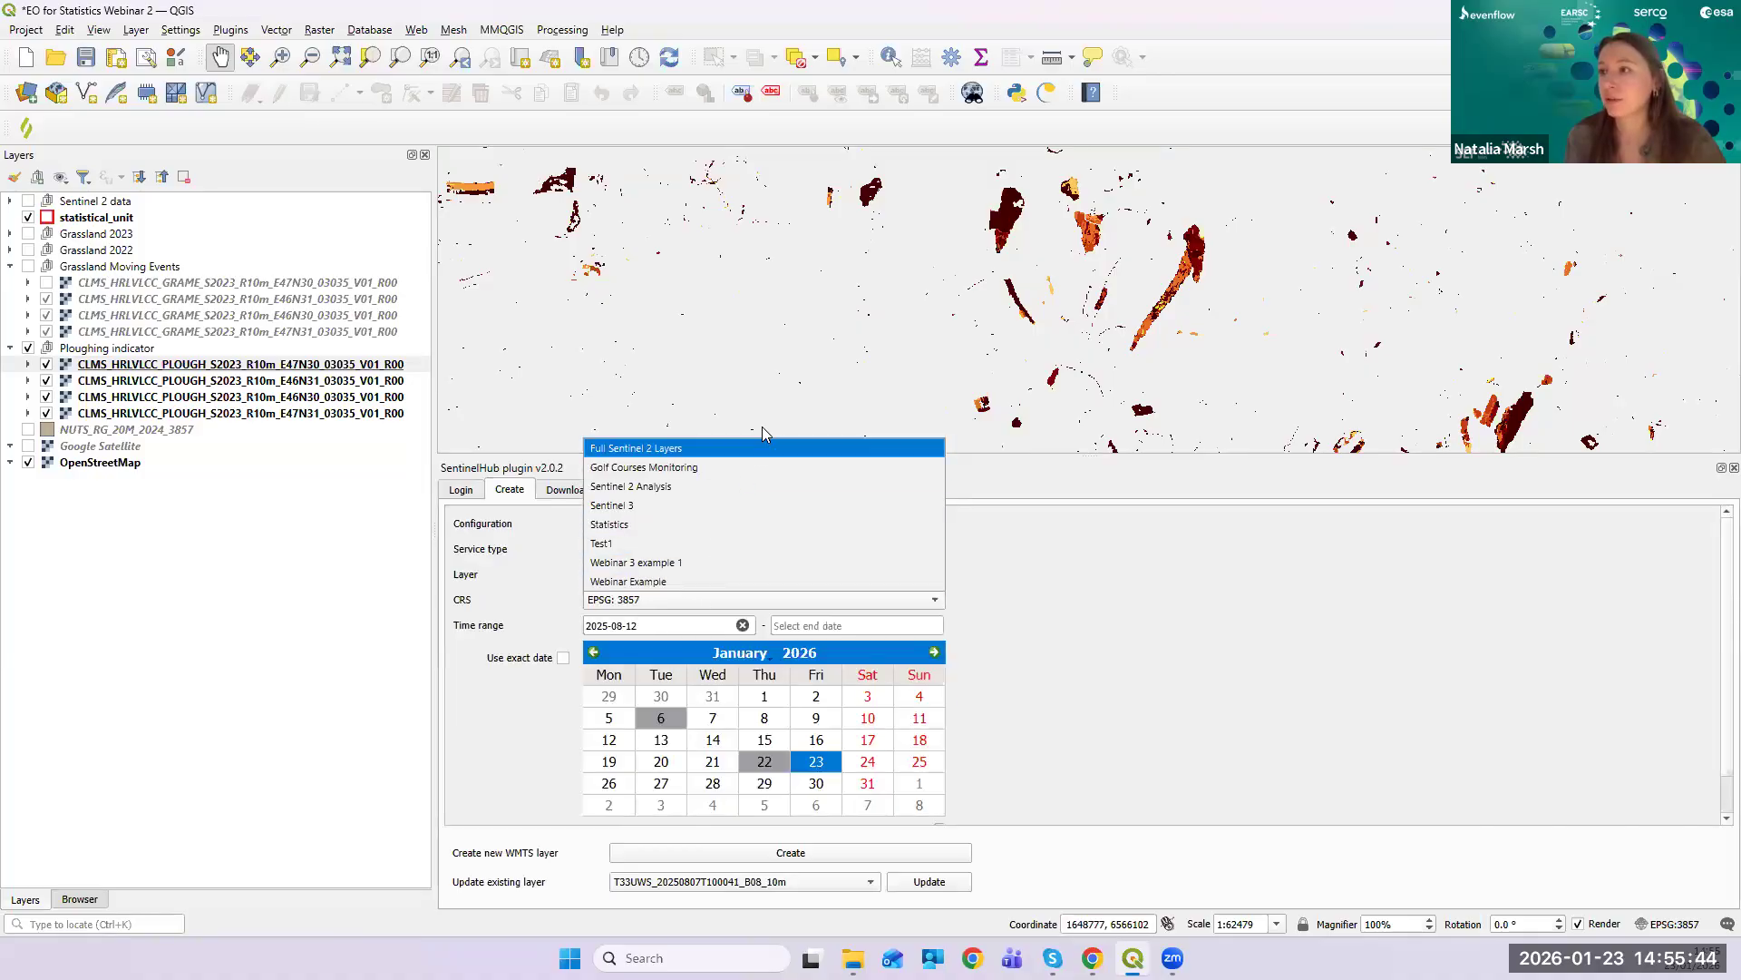
click(747, 527)
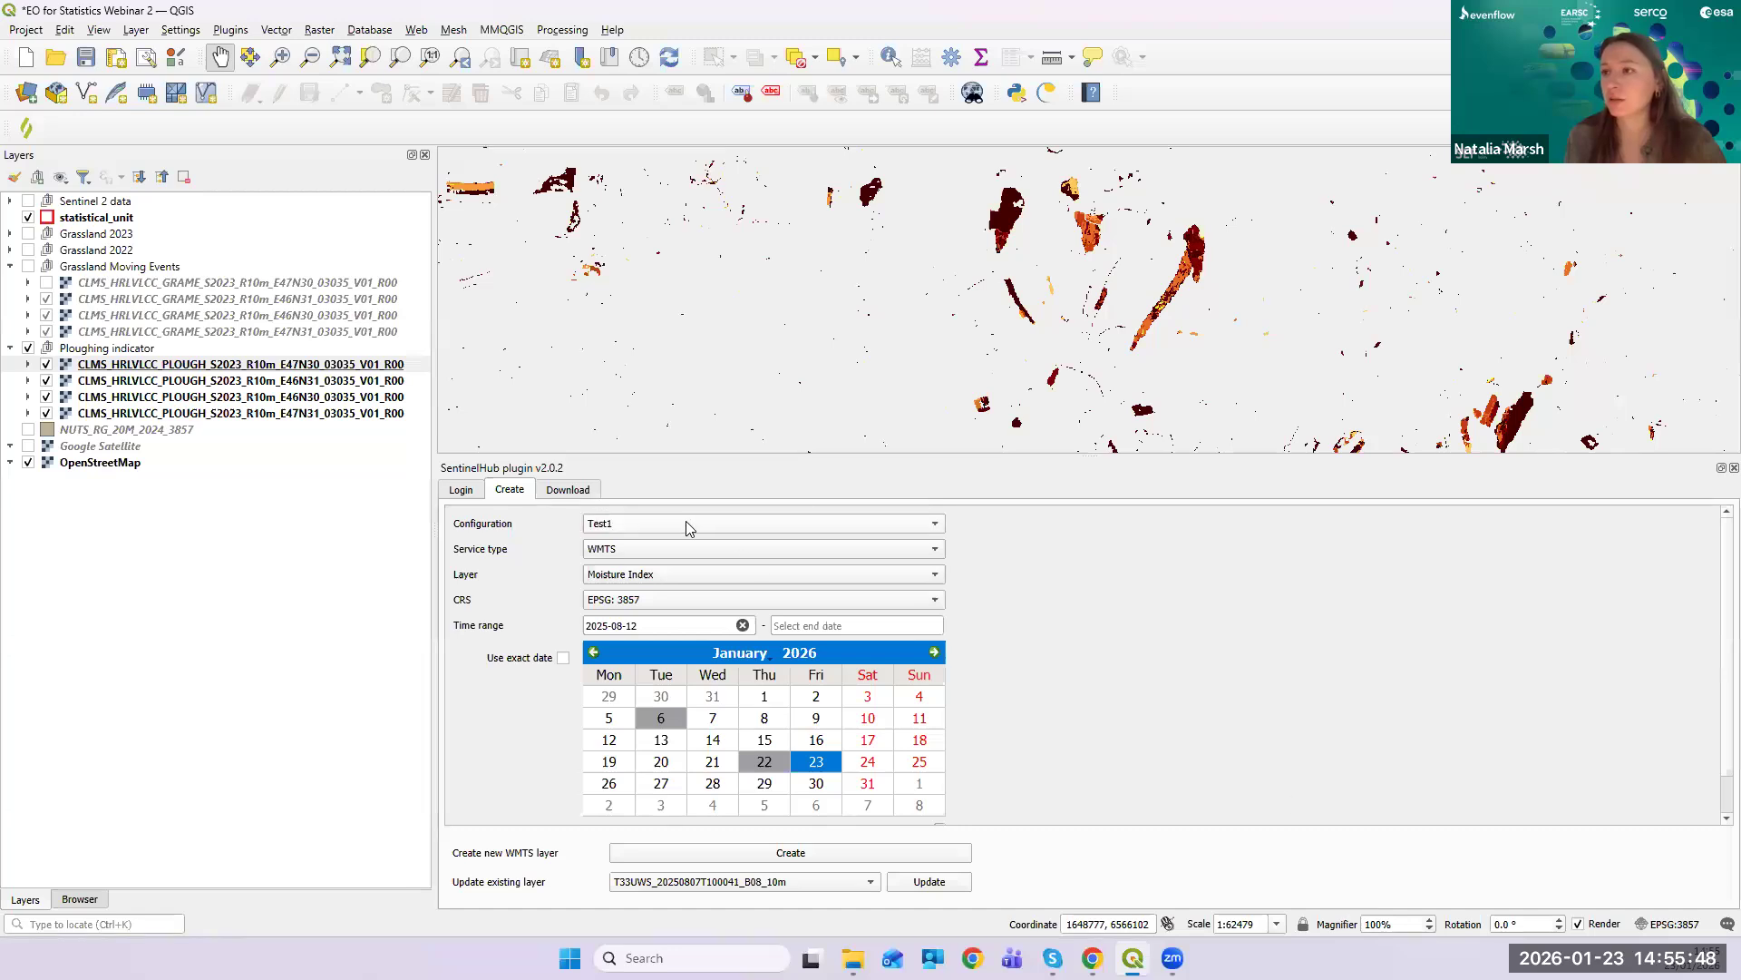
click(935, 550)
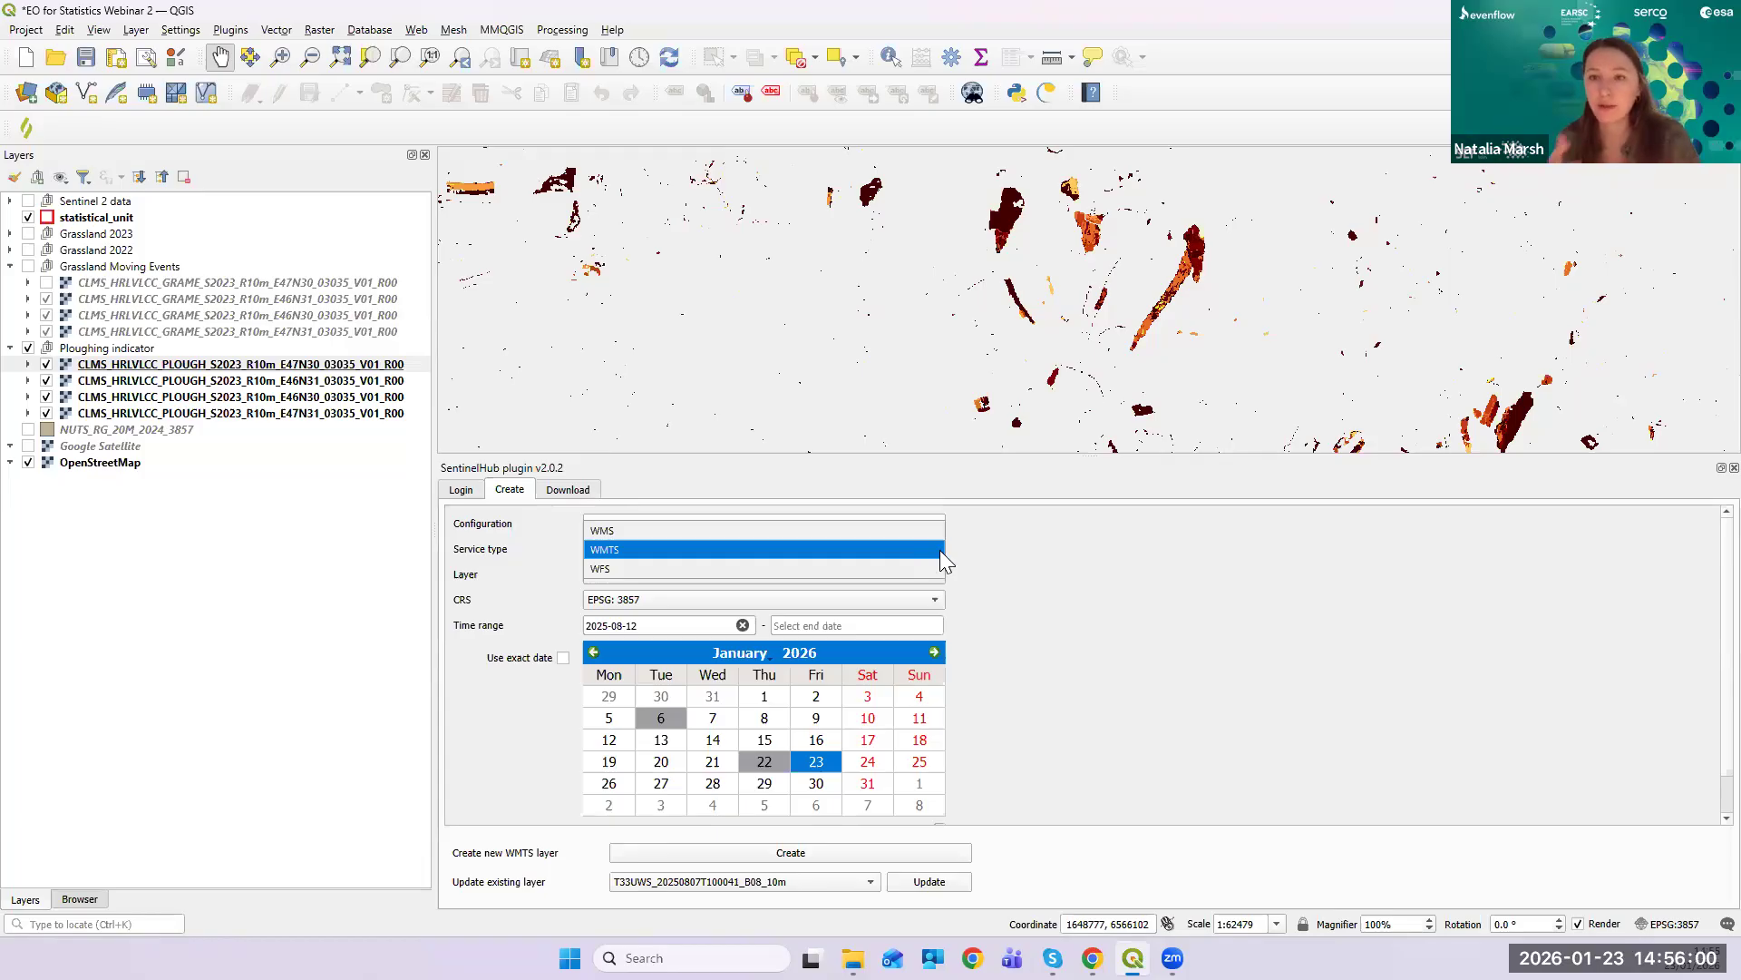
click(805, 548)
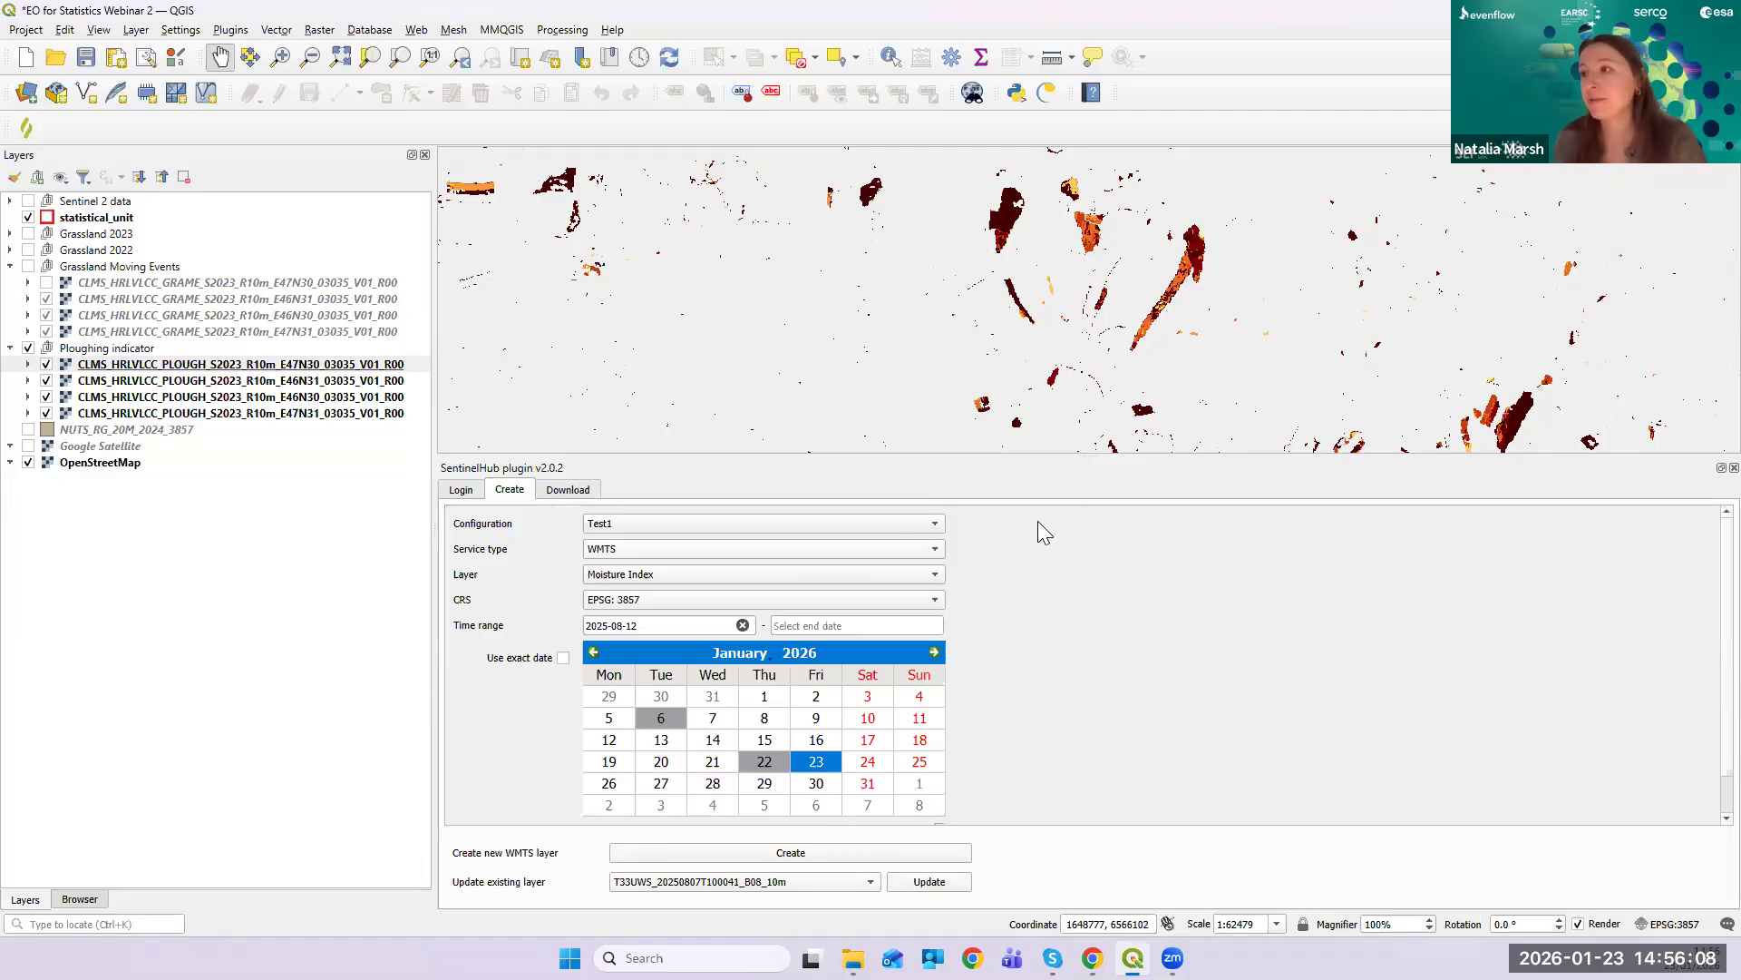
- Pick Forest Disturbance Classification from the Layer list in the SentinelHub Create tab
click(936, 573)
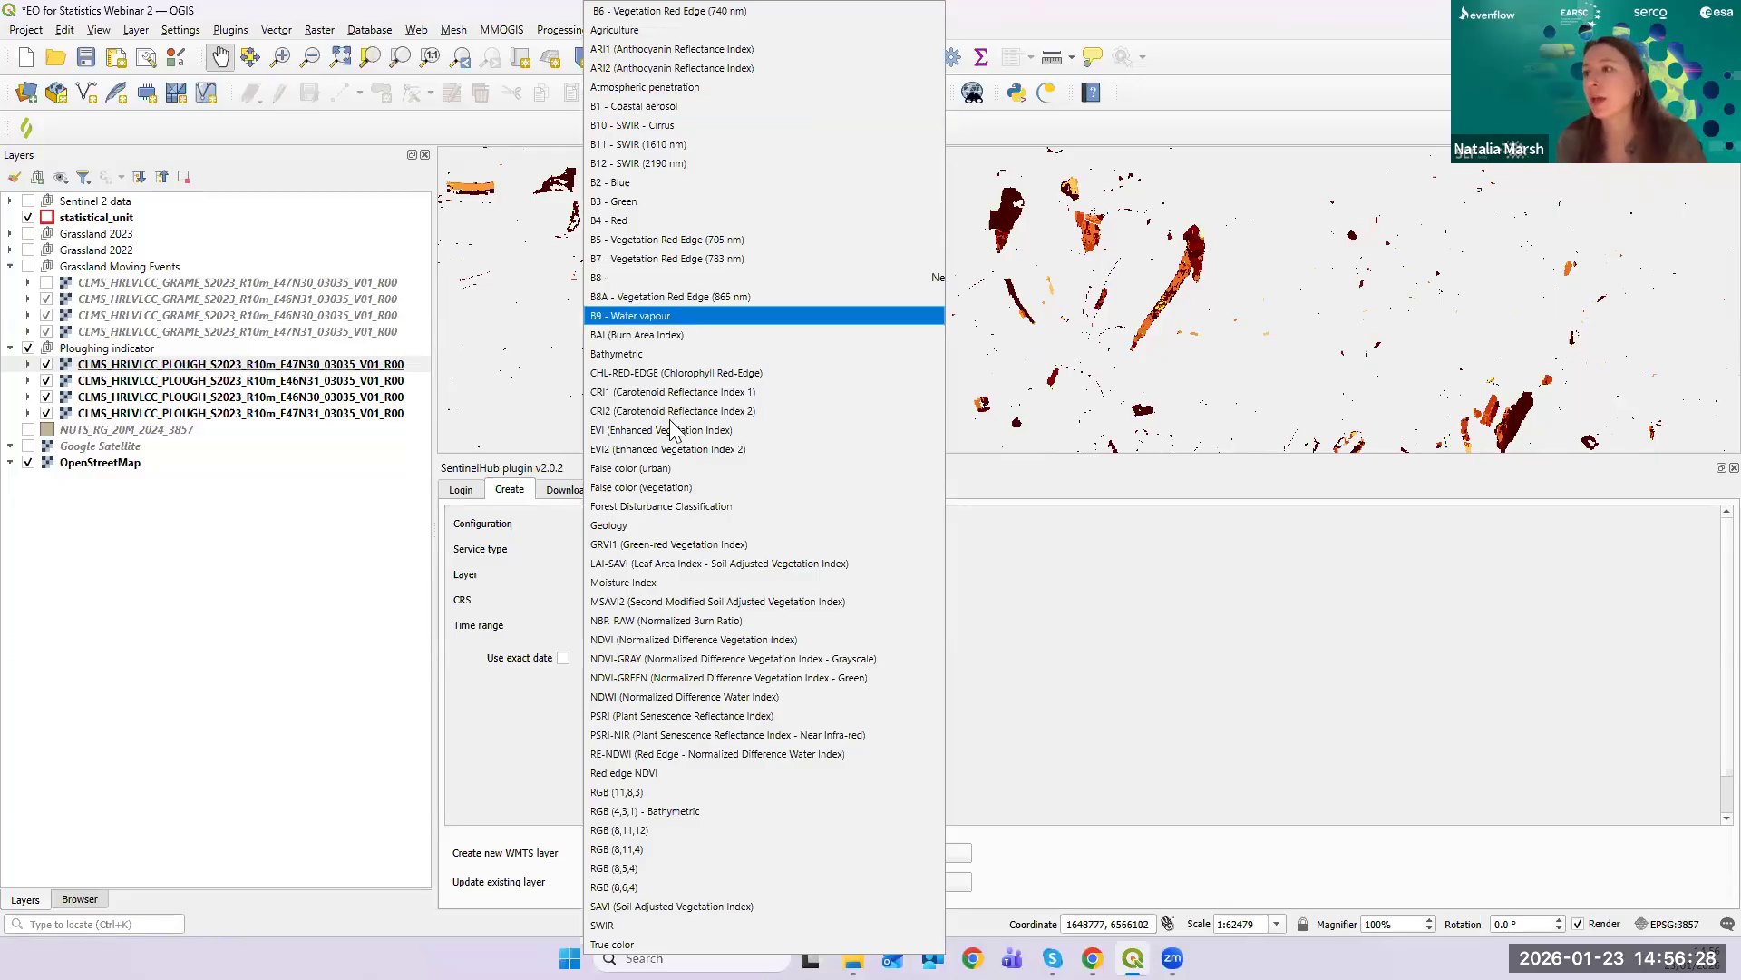
click(738, 508)
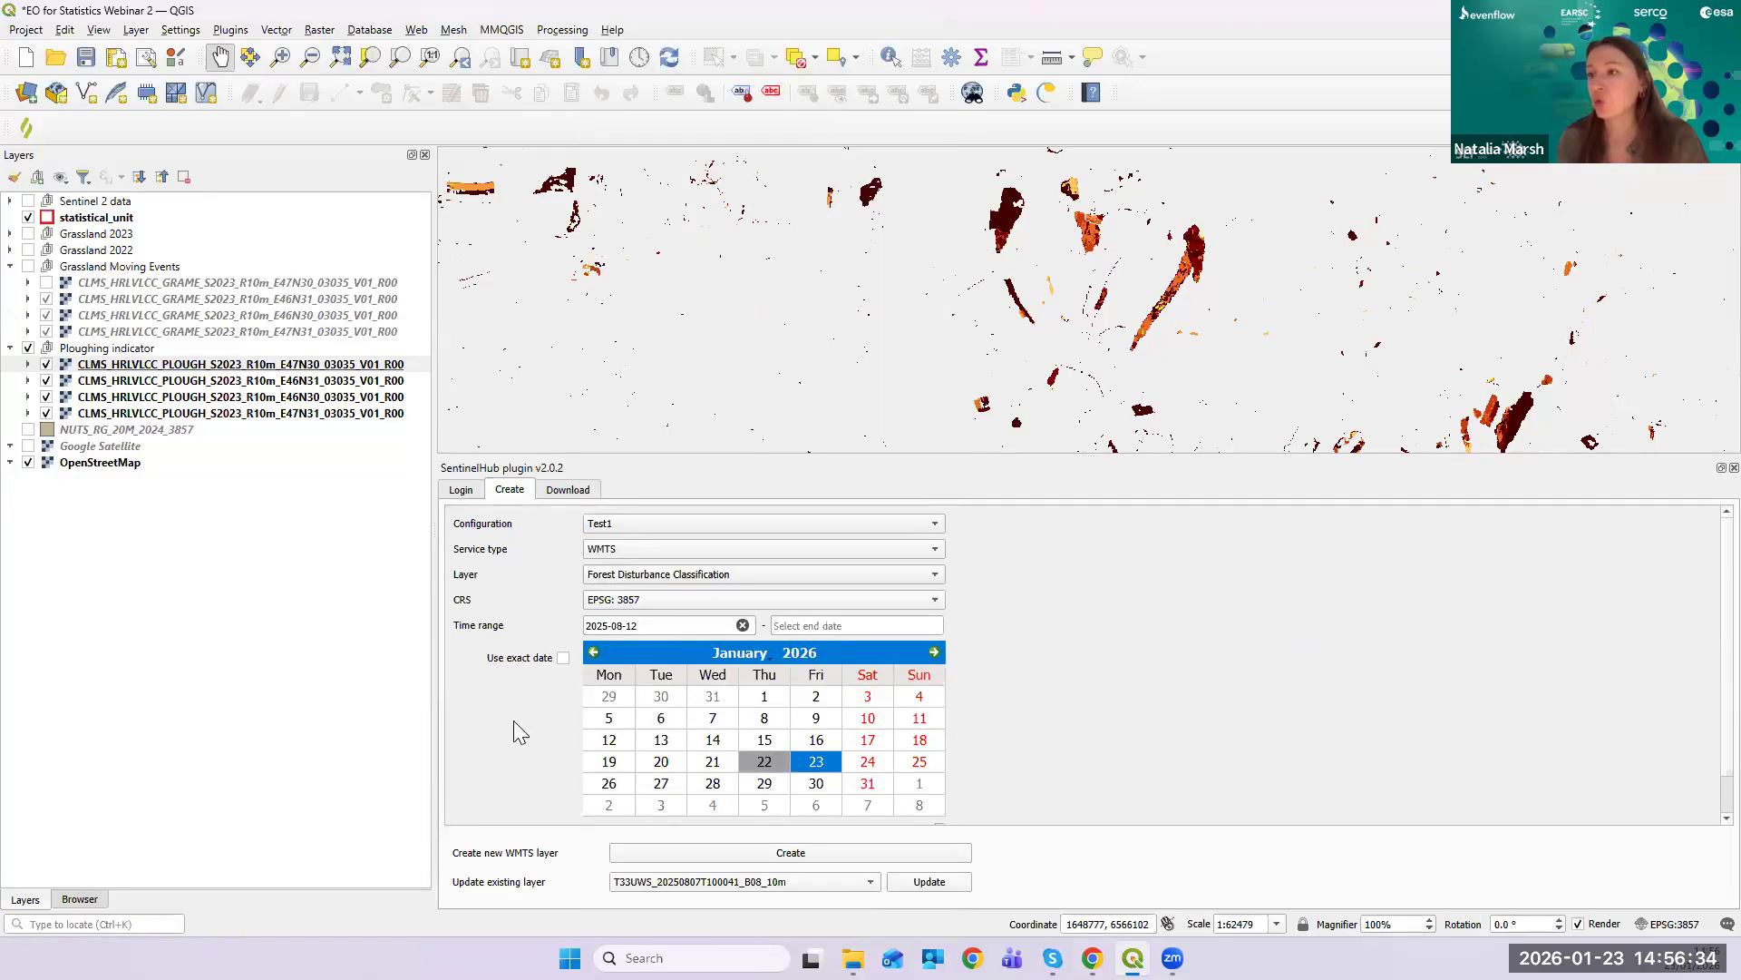
scroll(517, 713, down, 1)
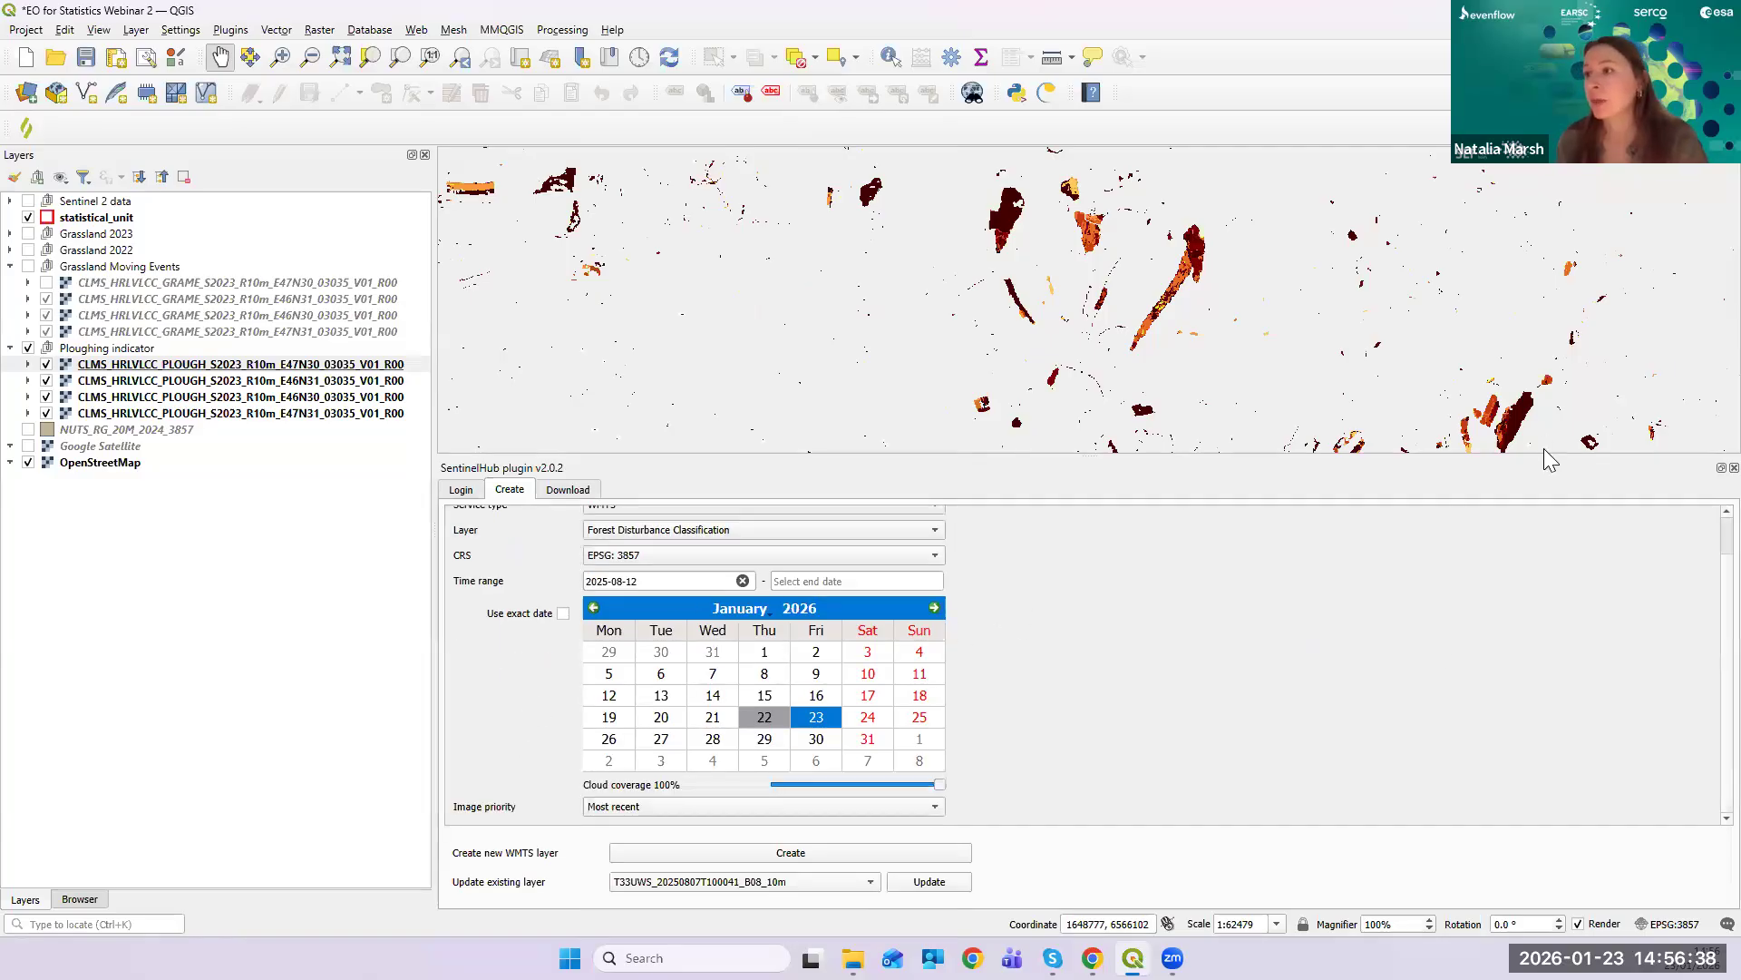
- Enable exact-date matching, cap cloud coverage at 23%, and set the date to 1 July 2025
click(563, 614)
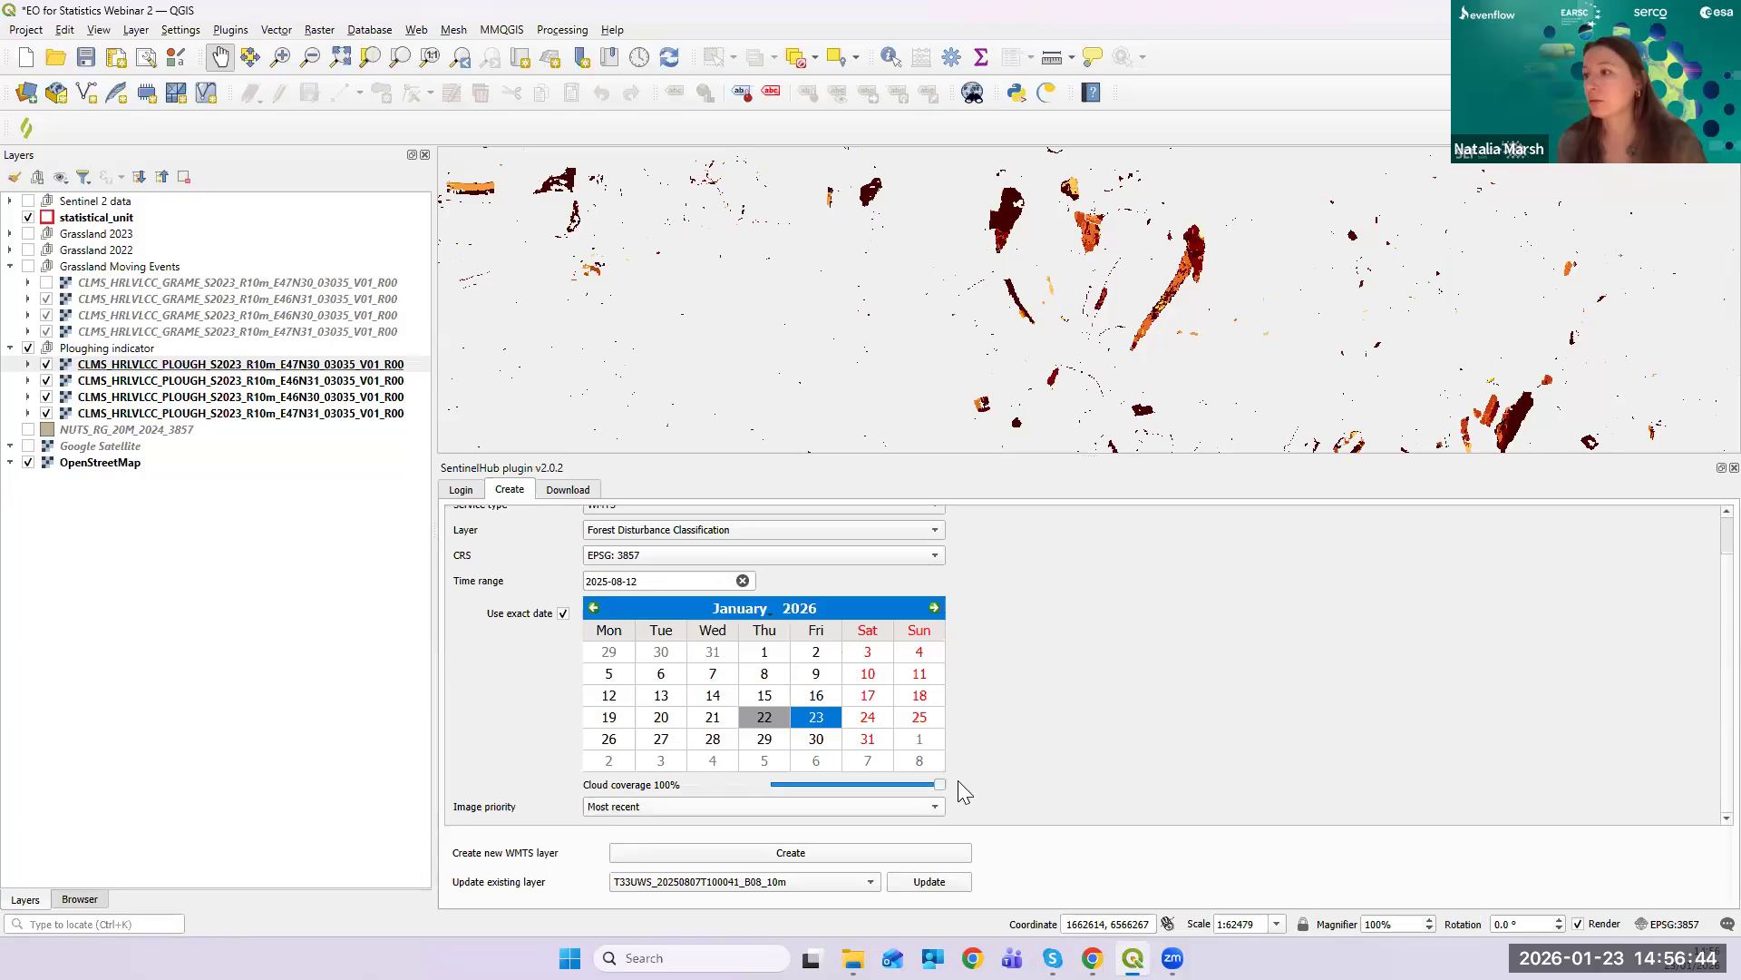
drag(943, 792, 818, 799)
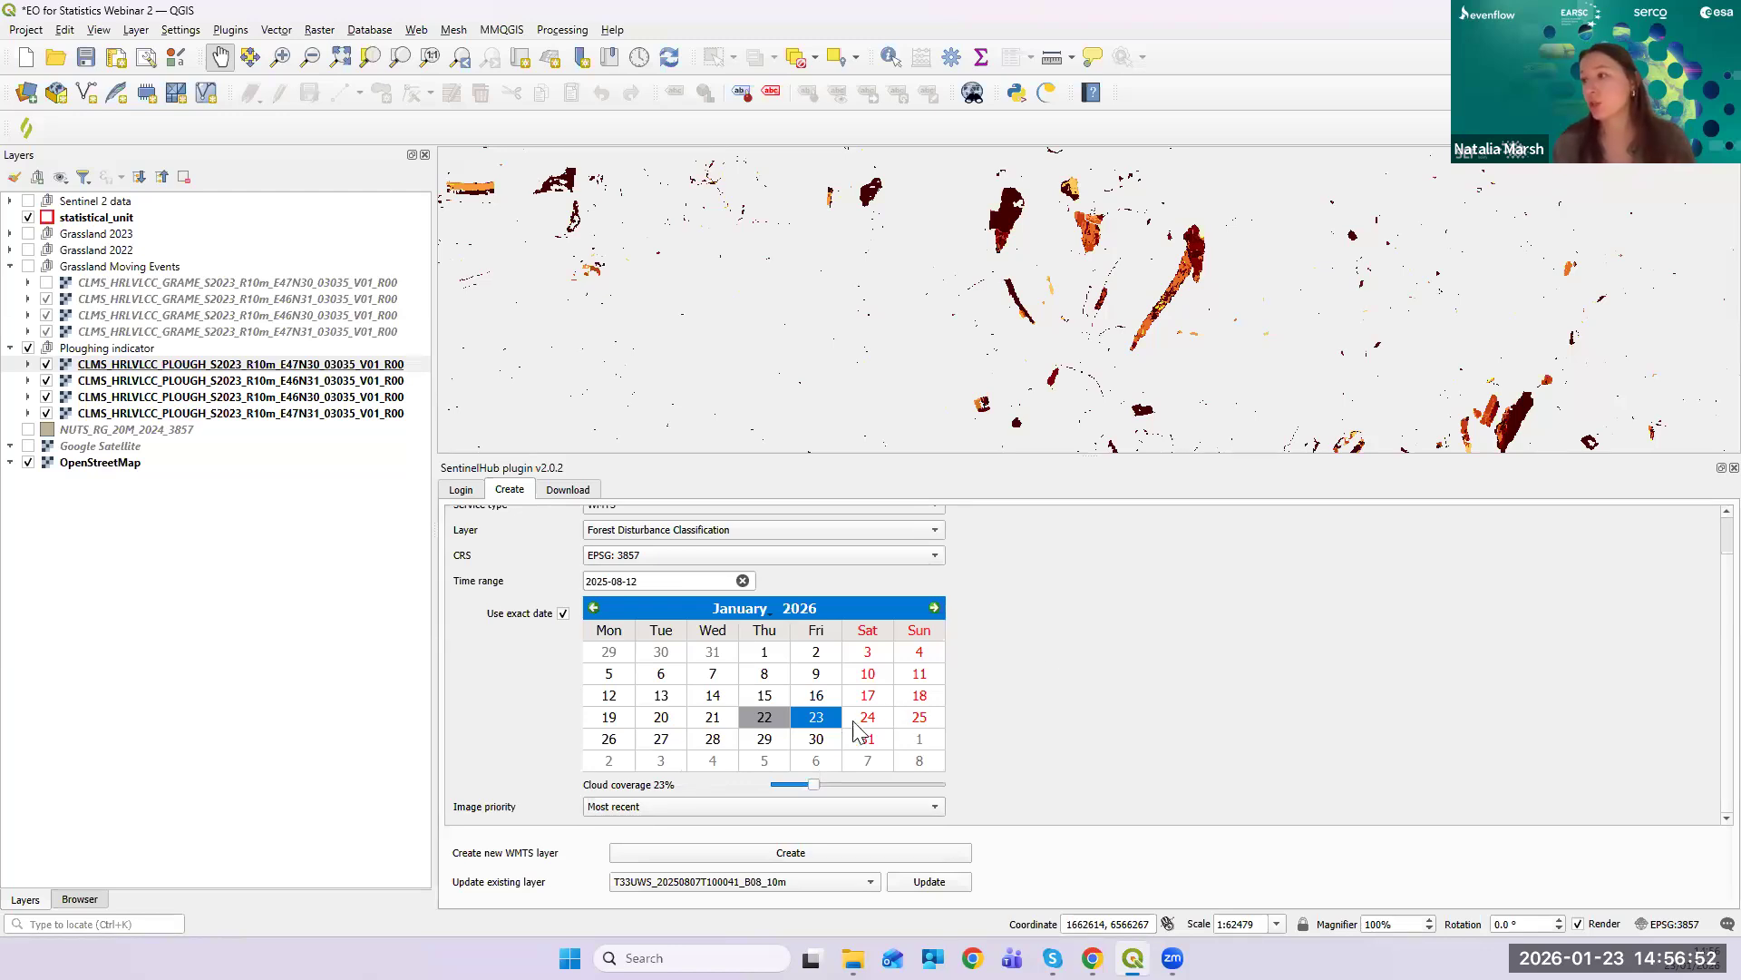
click(764, 718)
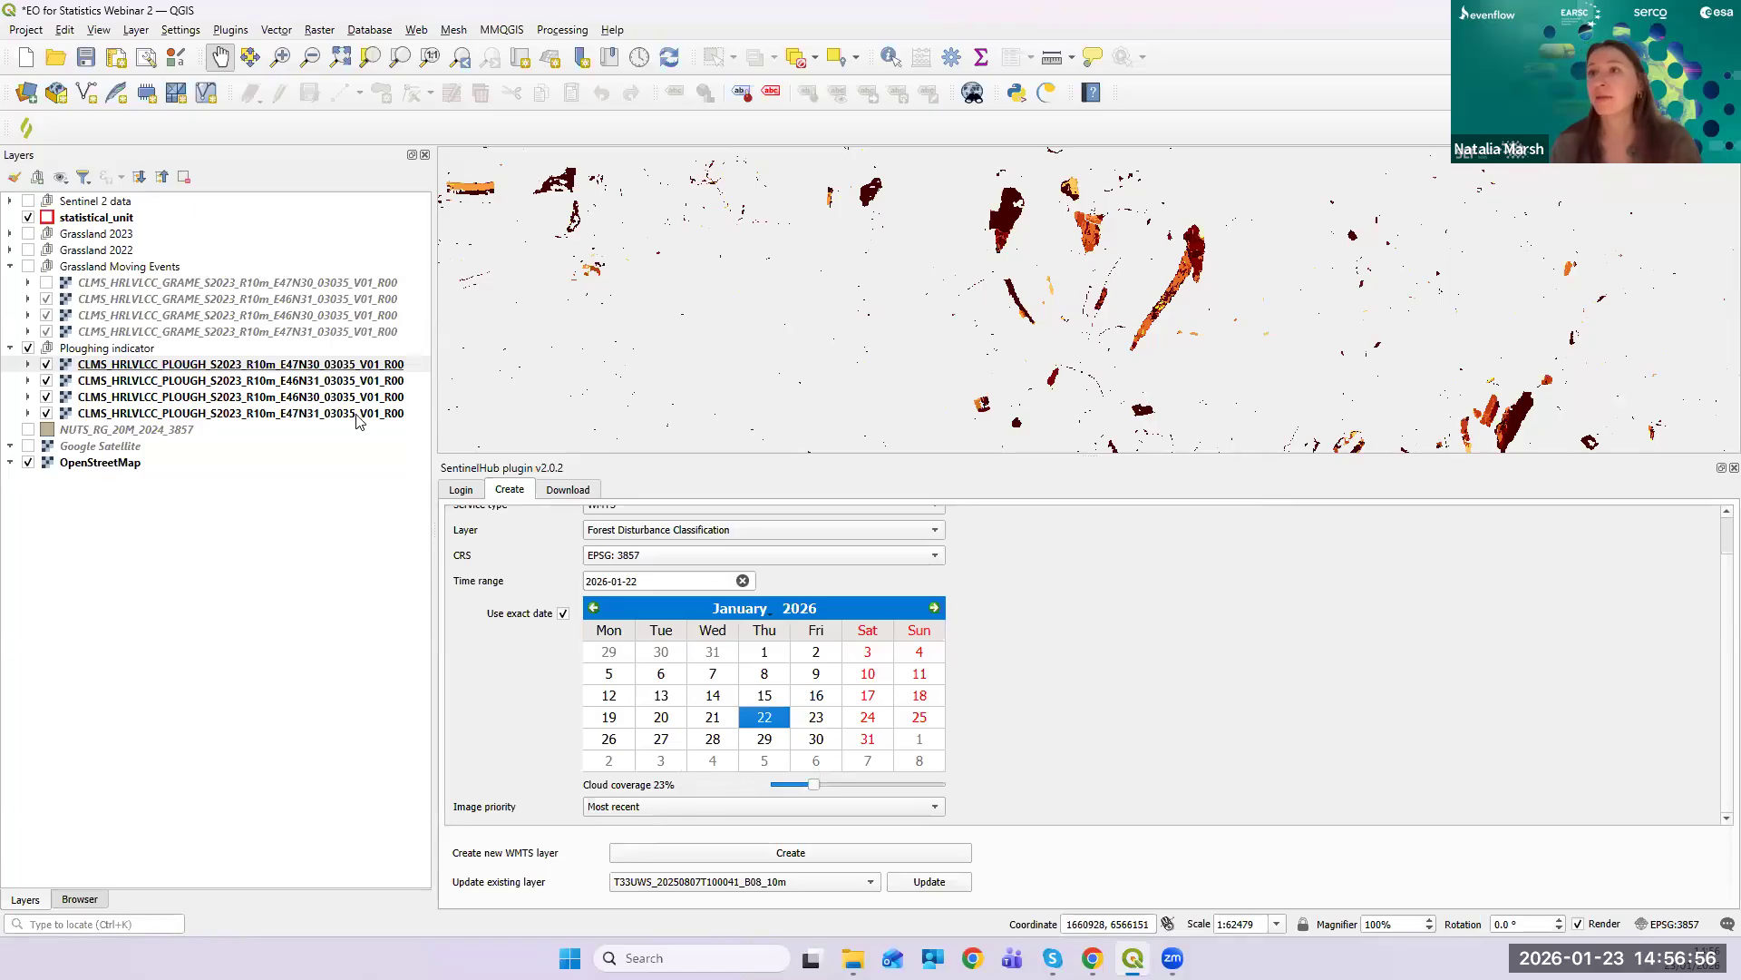
click(595, 609)
click(595, 608)
click(595, 608)
click(595, 609)
click(595, 609)
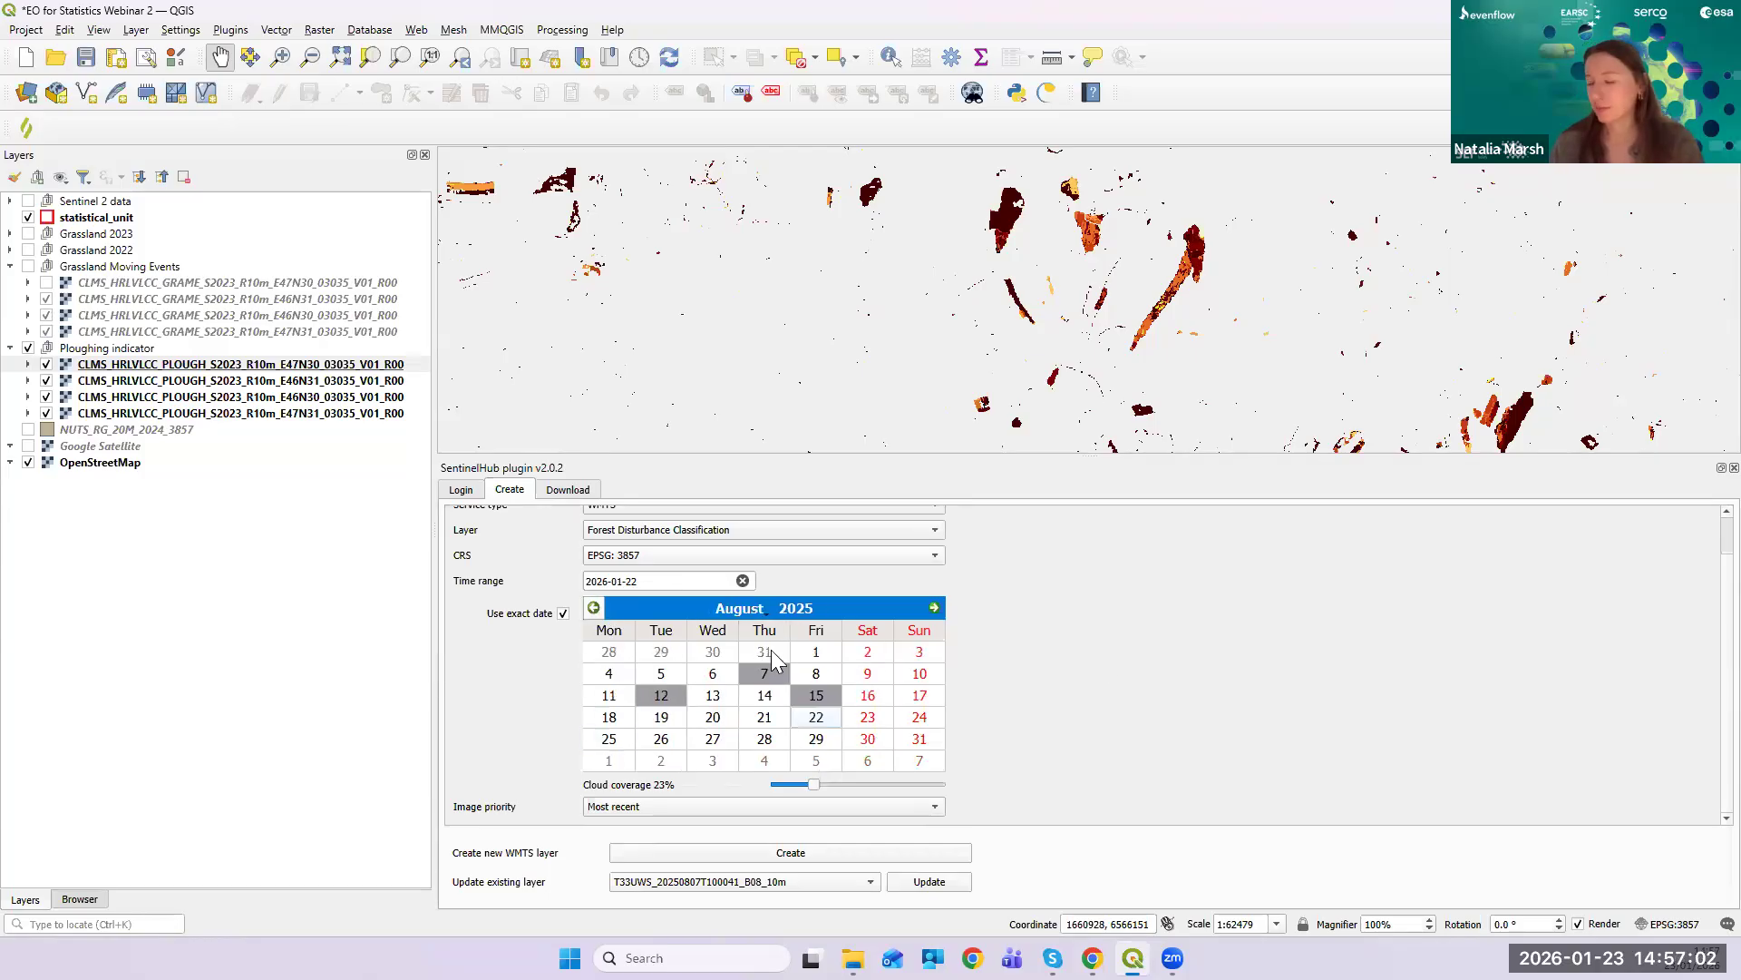
click(595, 609)
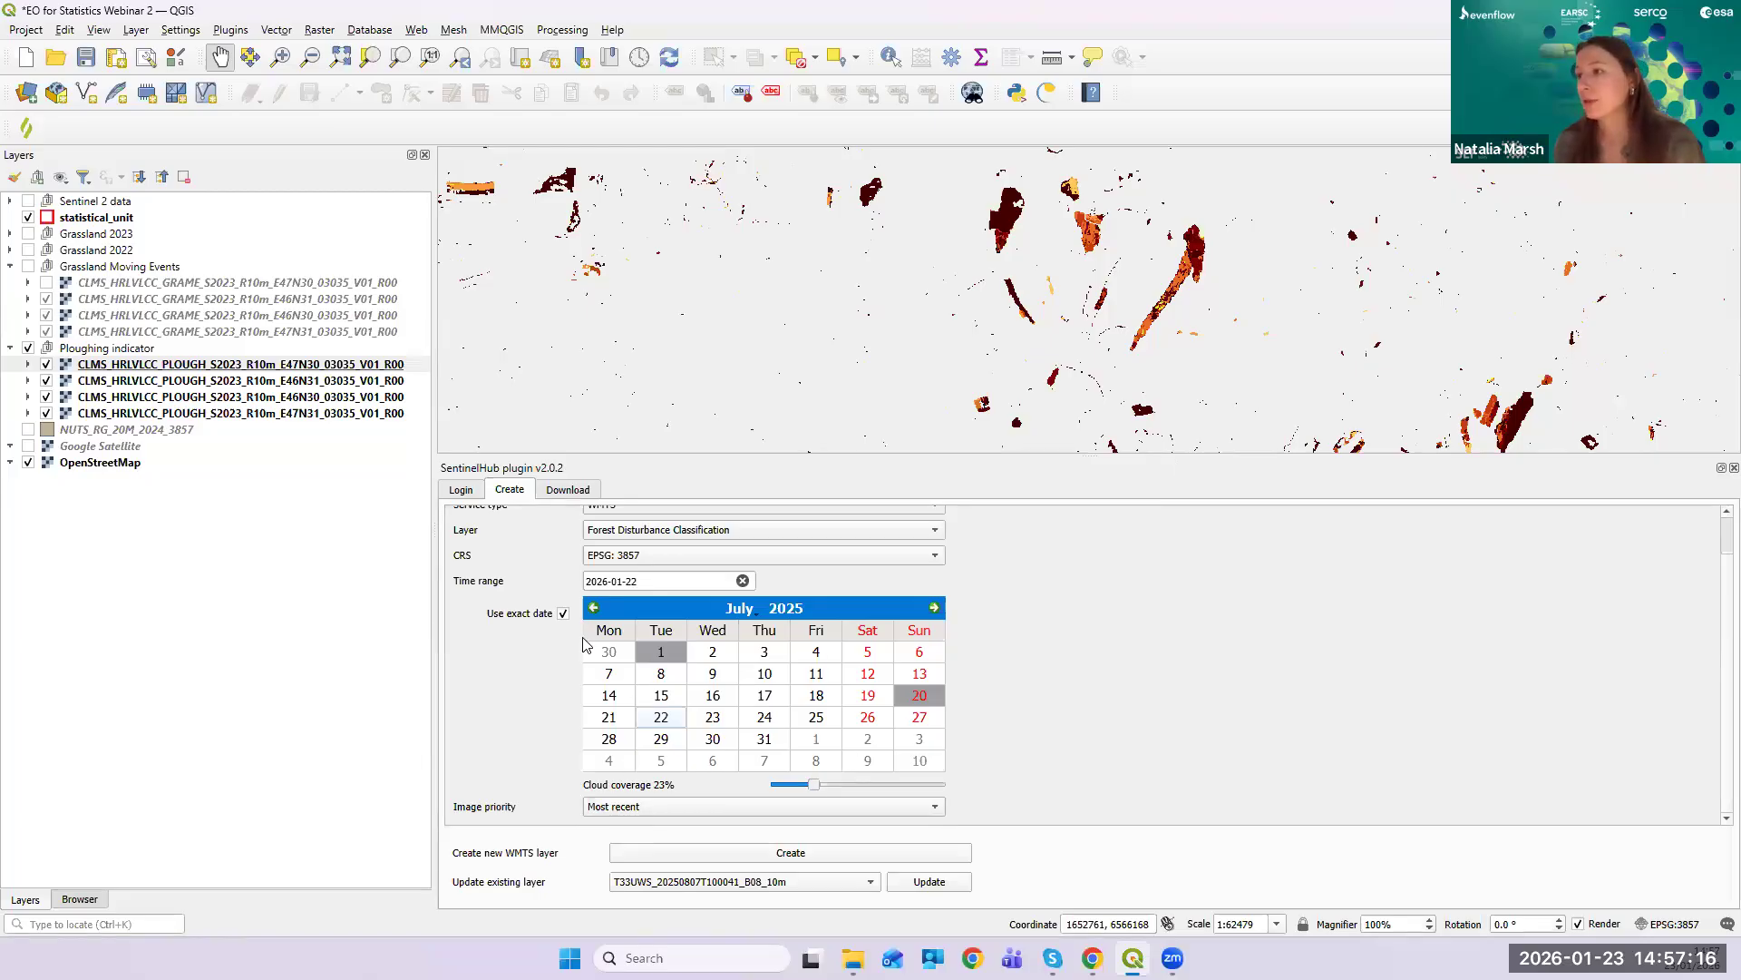
click(661, 655)
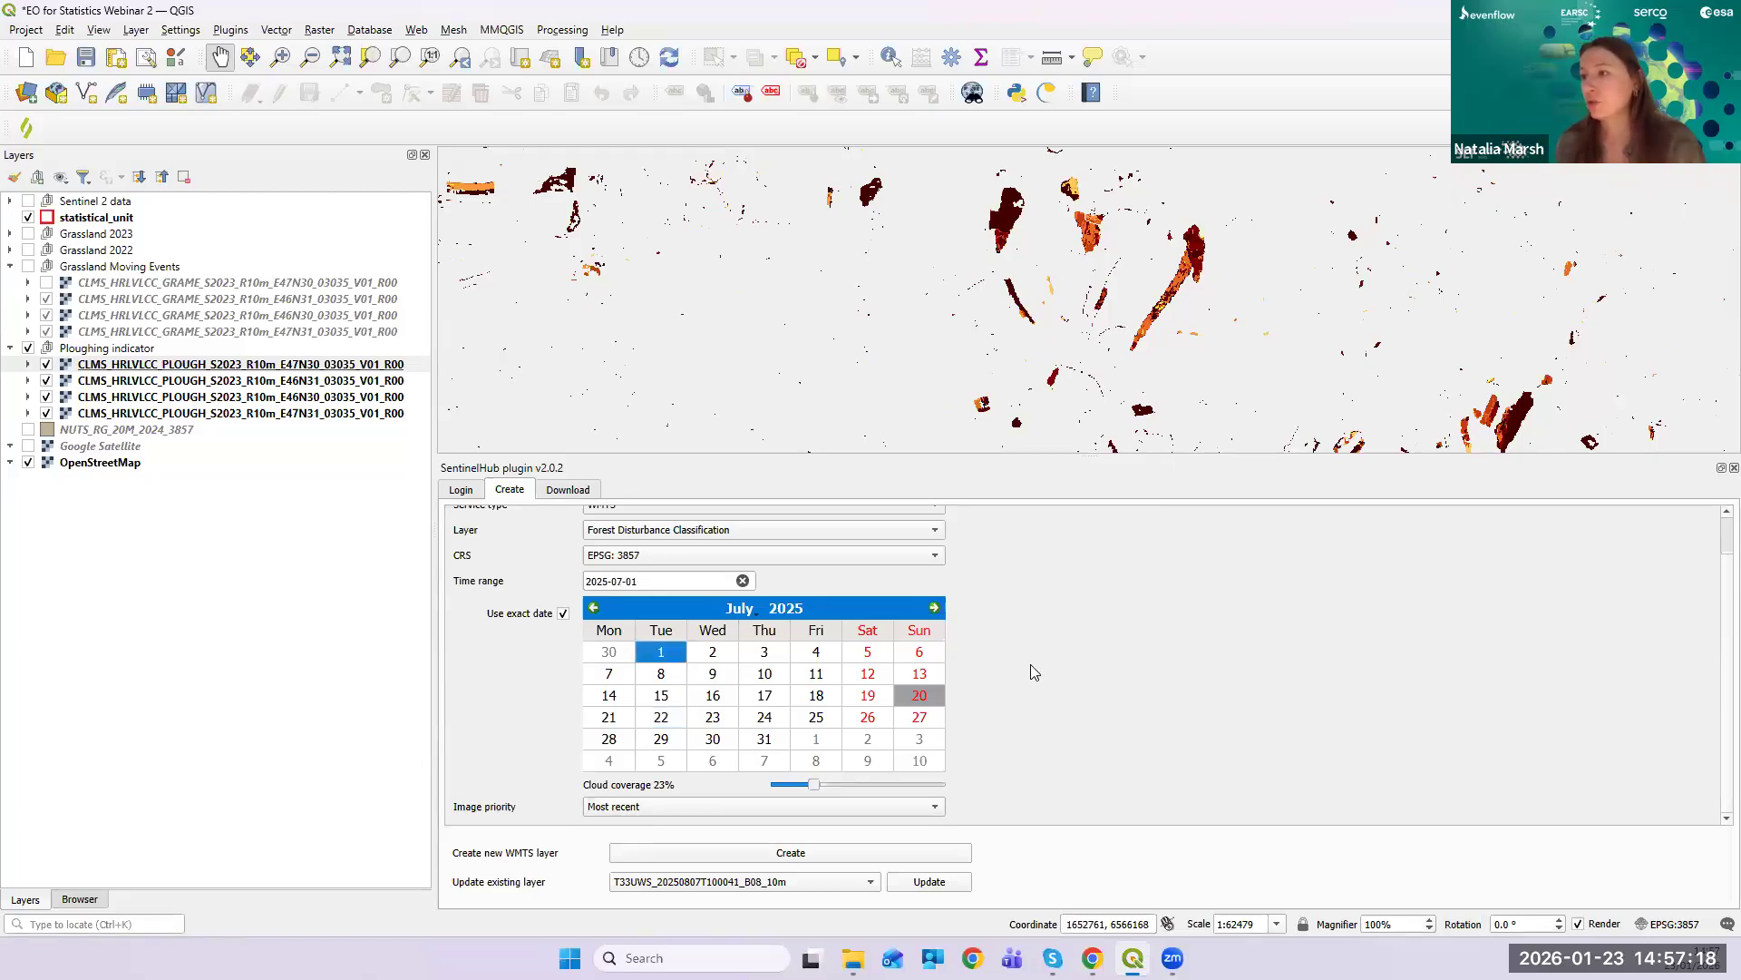
- Create the Forest Disturbance Classification WMTS layer, move it to the top, and hide the Ploughing indicator group
click(659, 858)
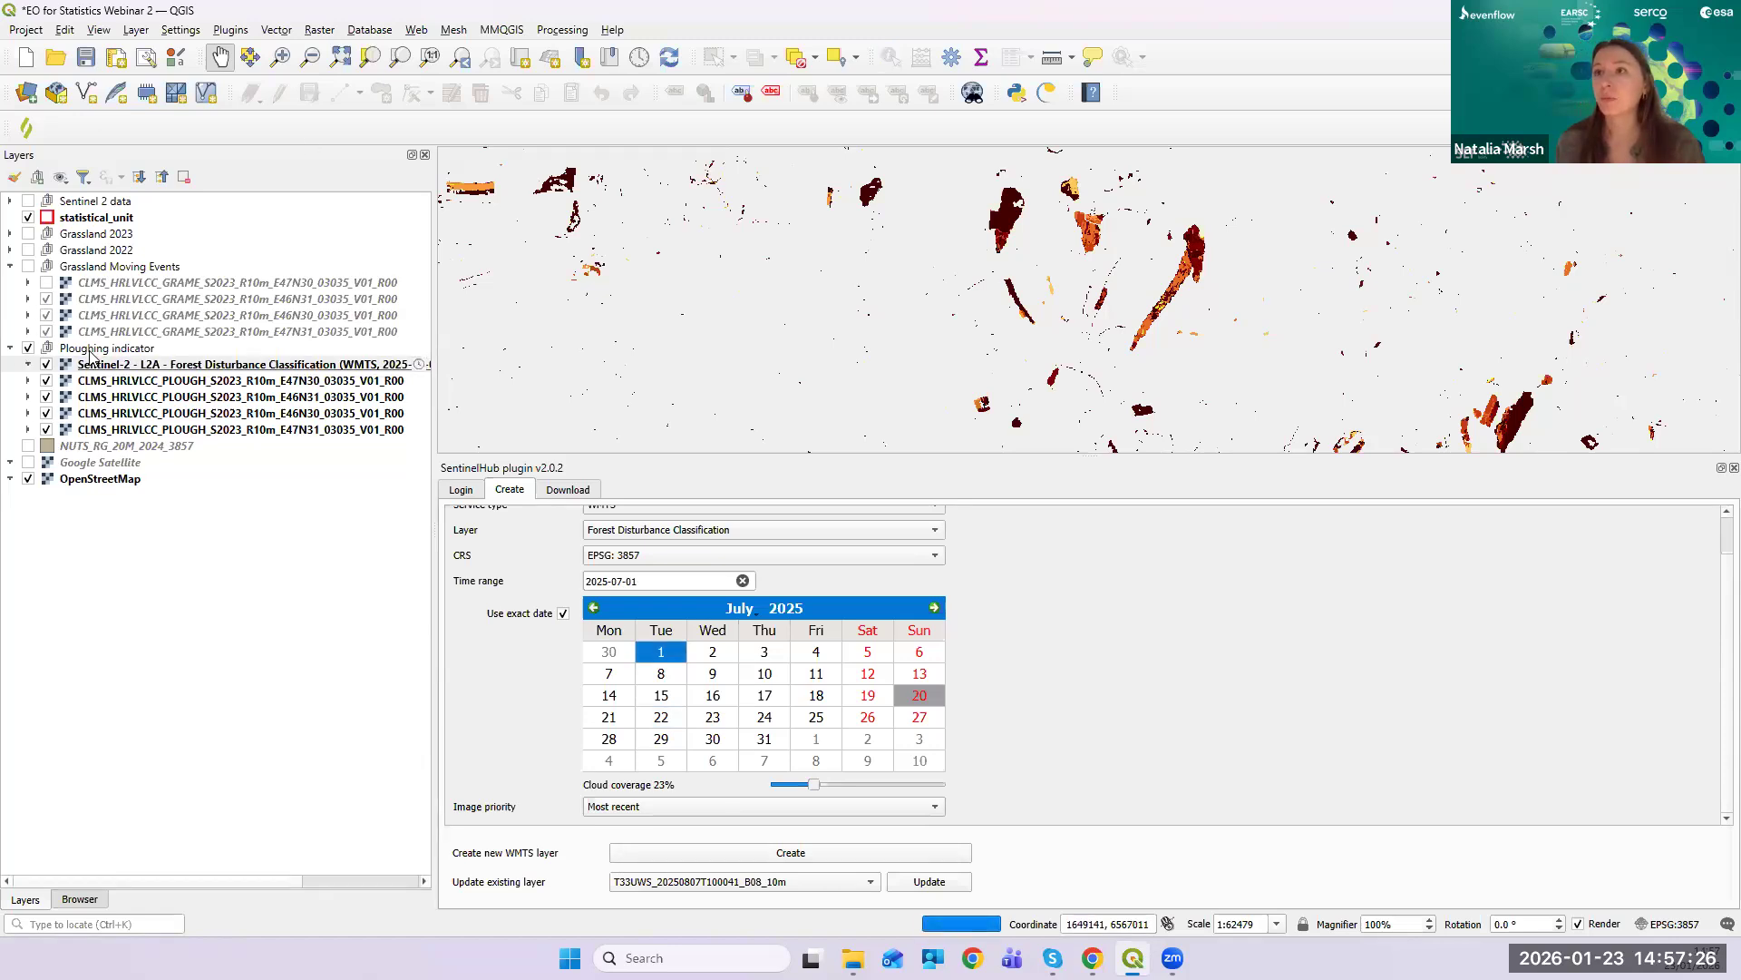
drag(163, 364, 145, 211)
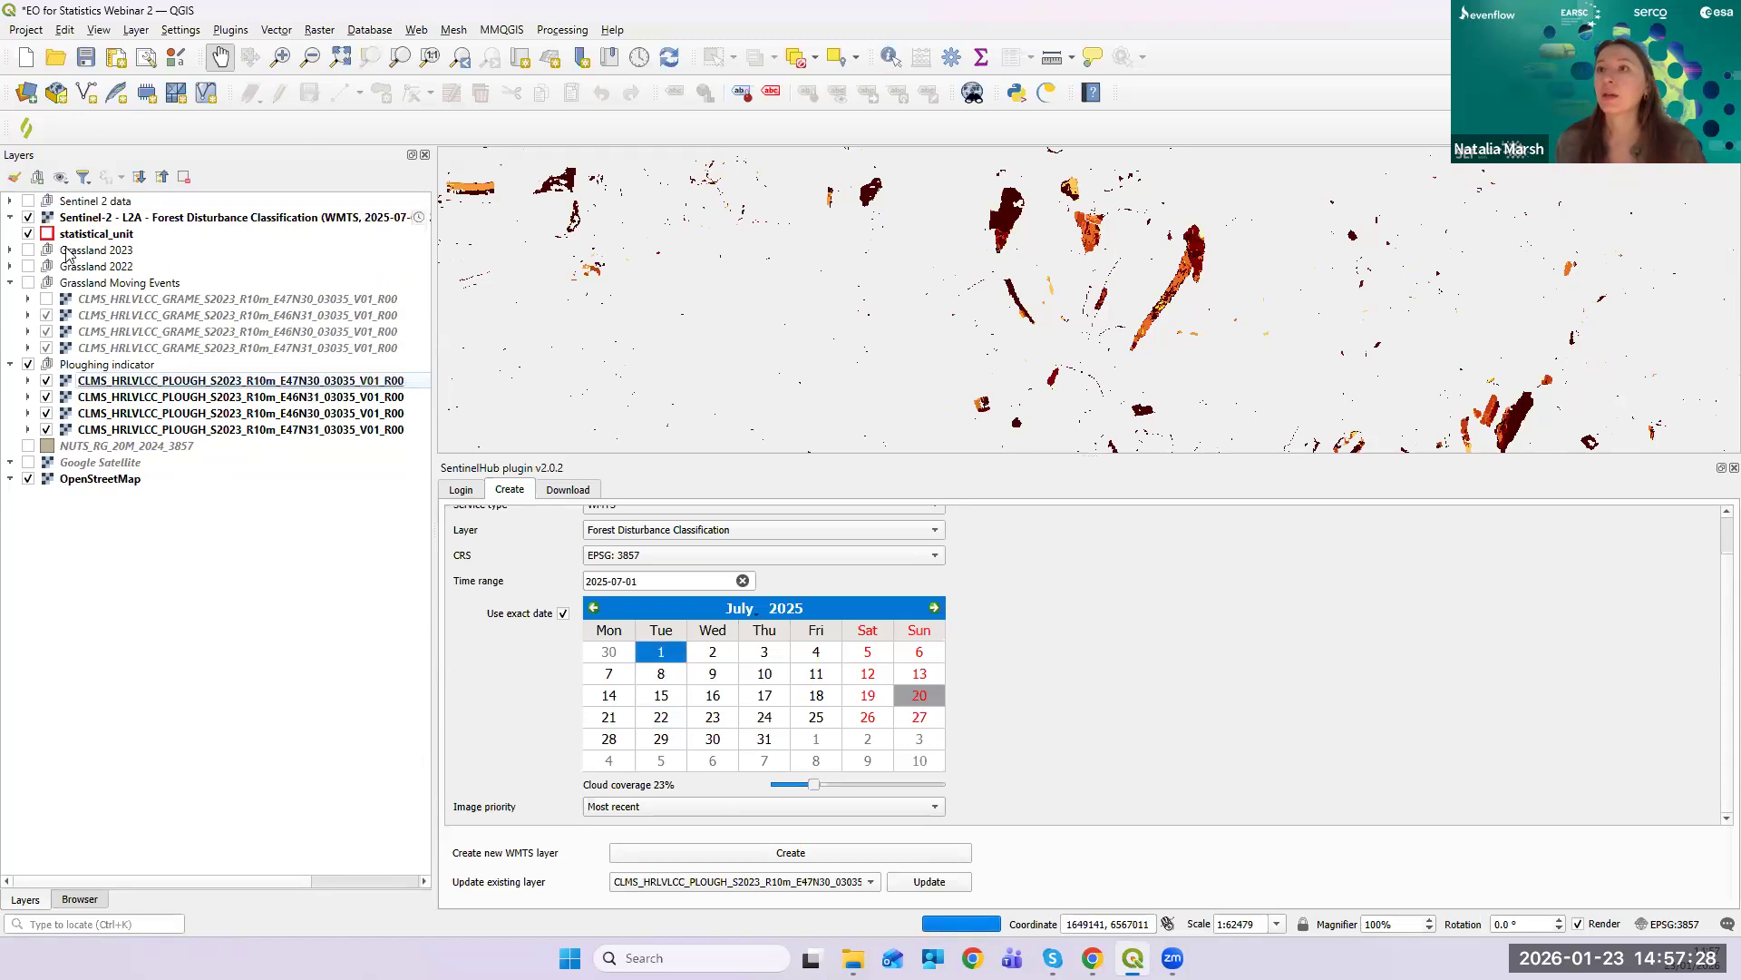
click(28, 365)
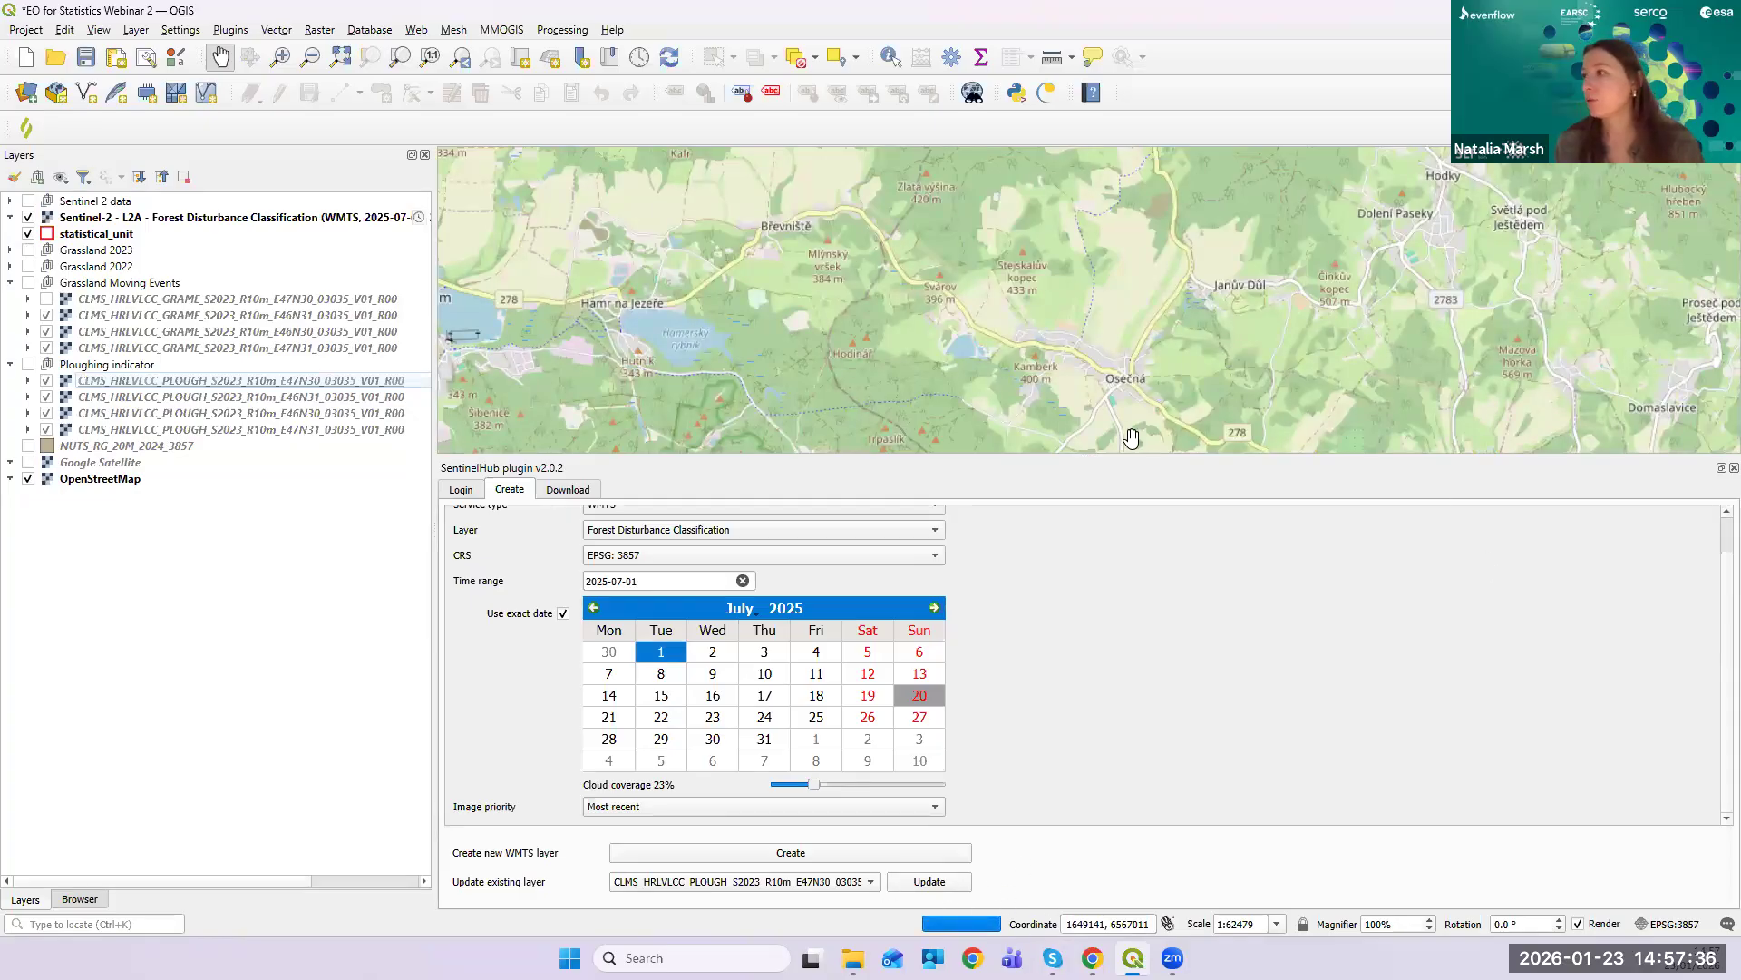
- Enlarge the map canvas and zoom in on the forest disturbance patches over OpenStreetMap
drag(1102, 465, 1102, 479)
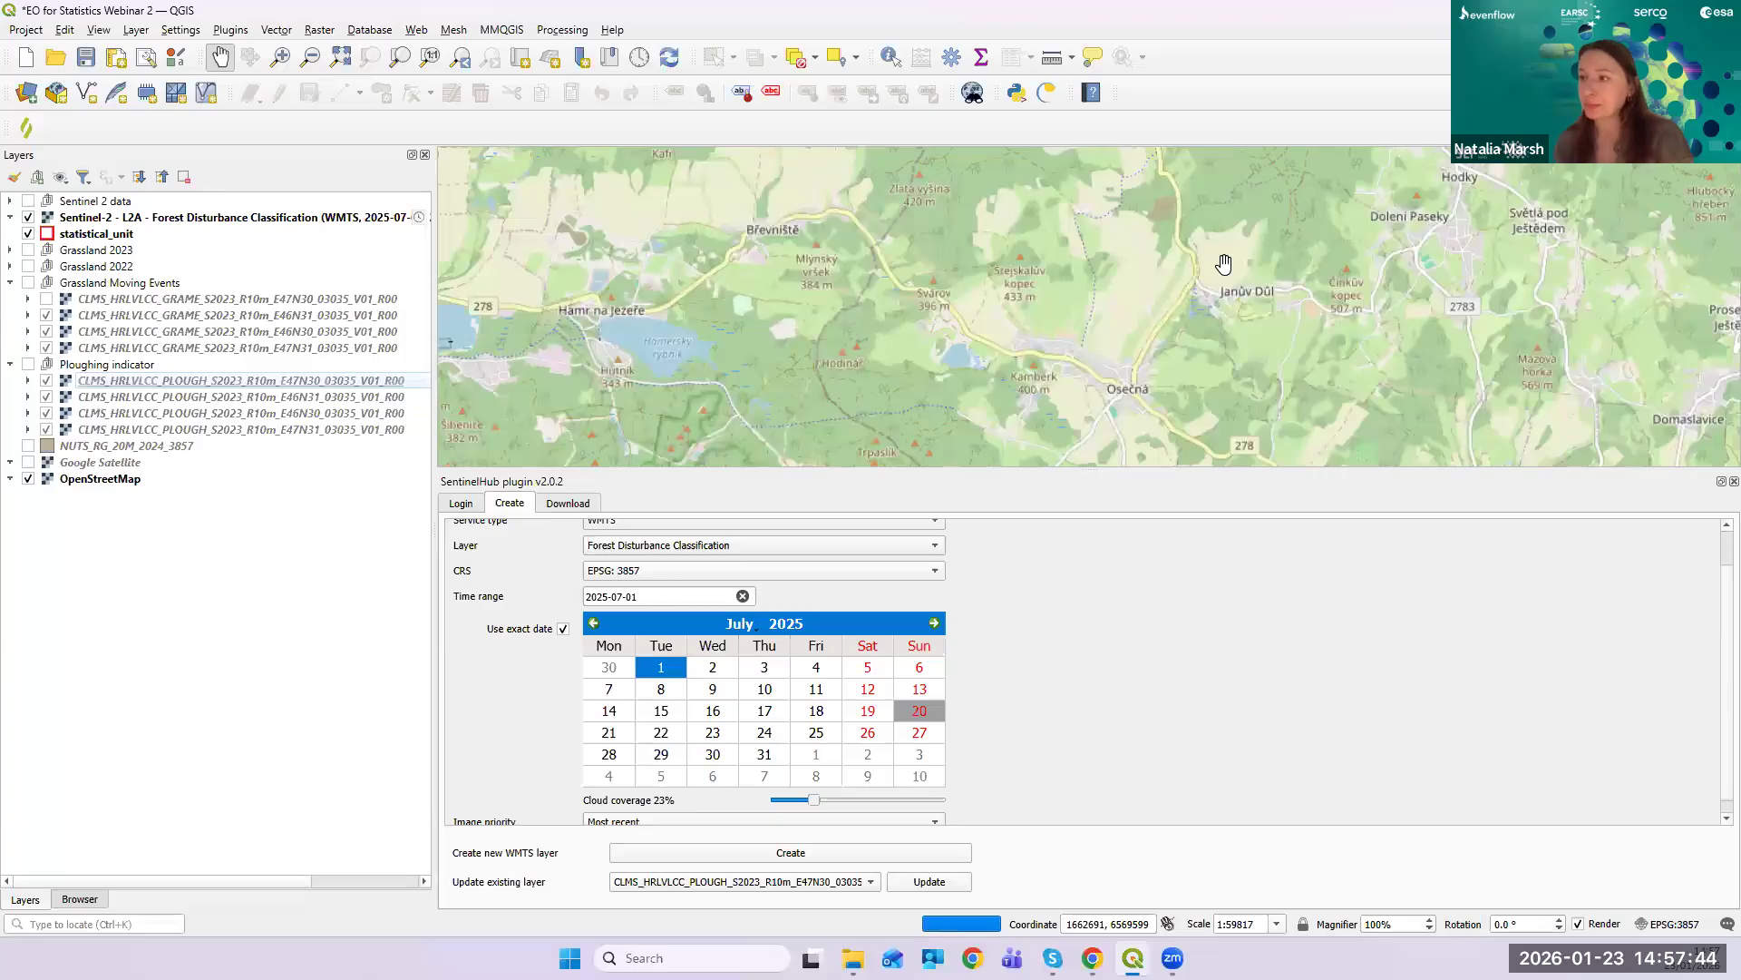
scroll(1068, 347, down, 1)
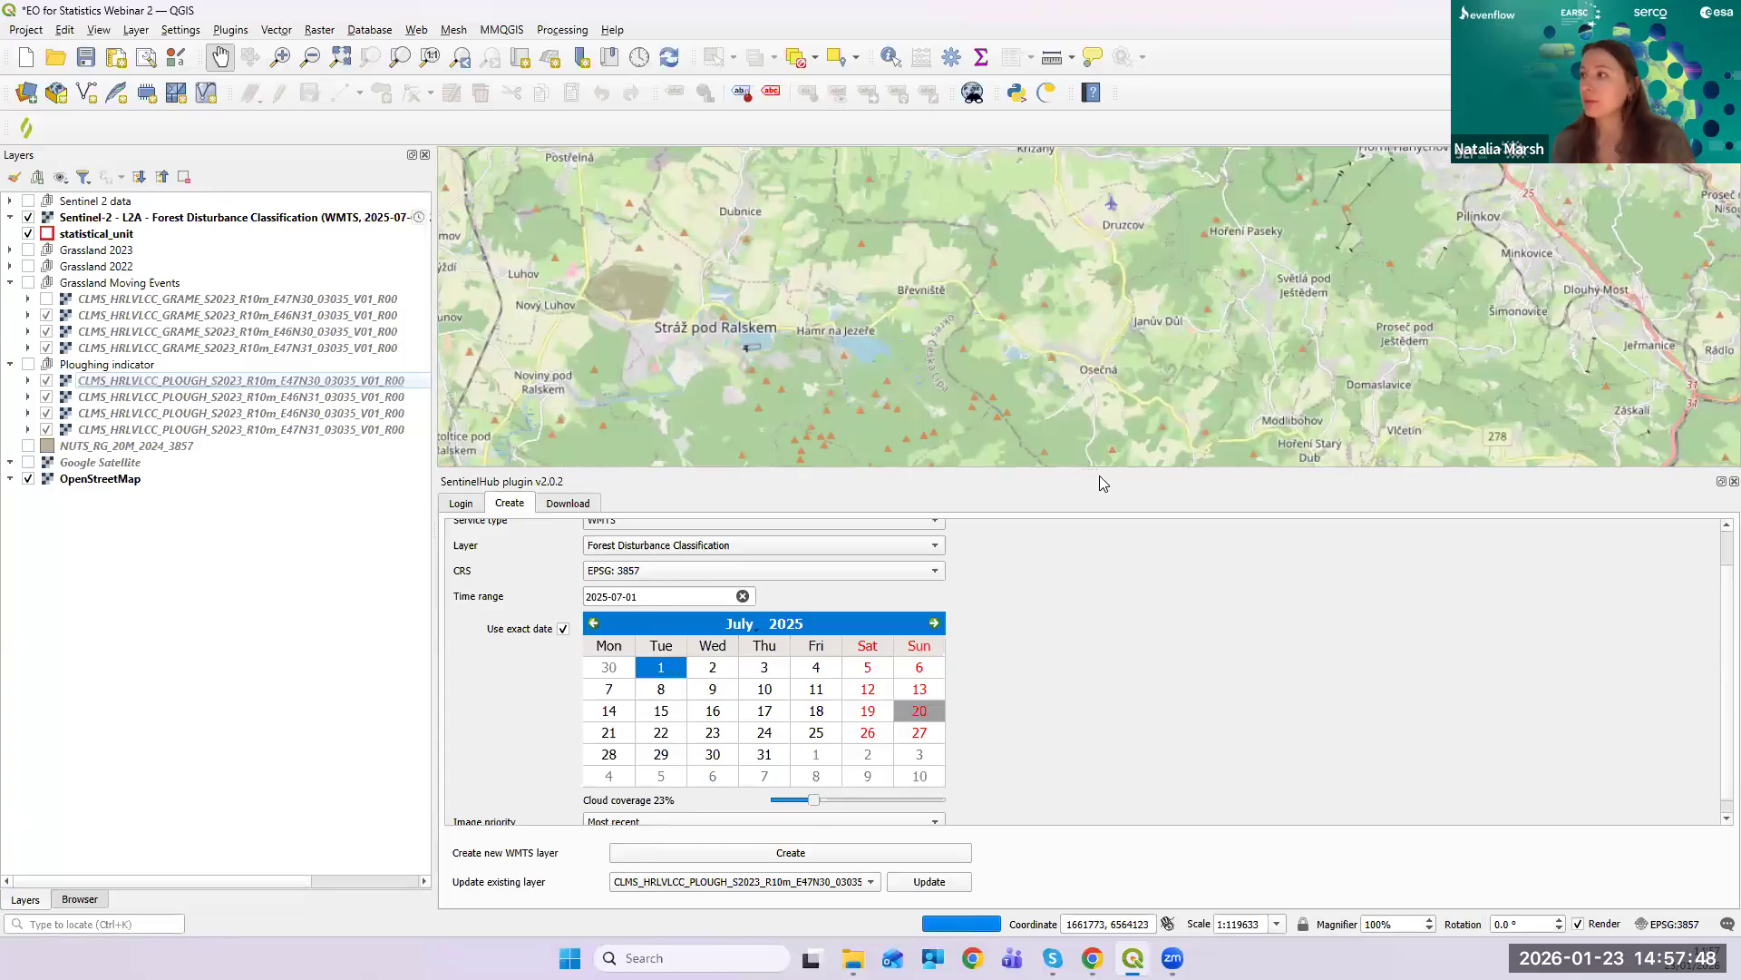
drag(1098, 471, 1105, 506)
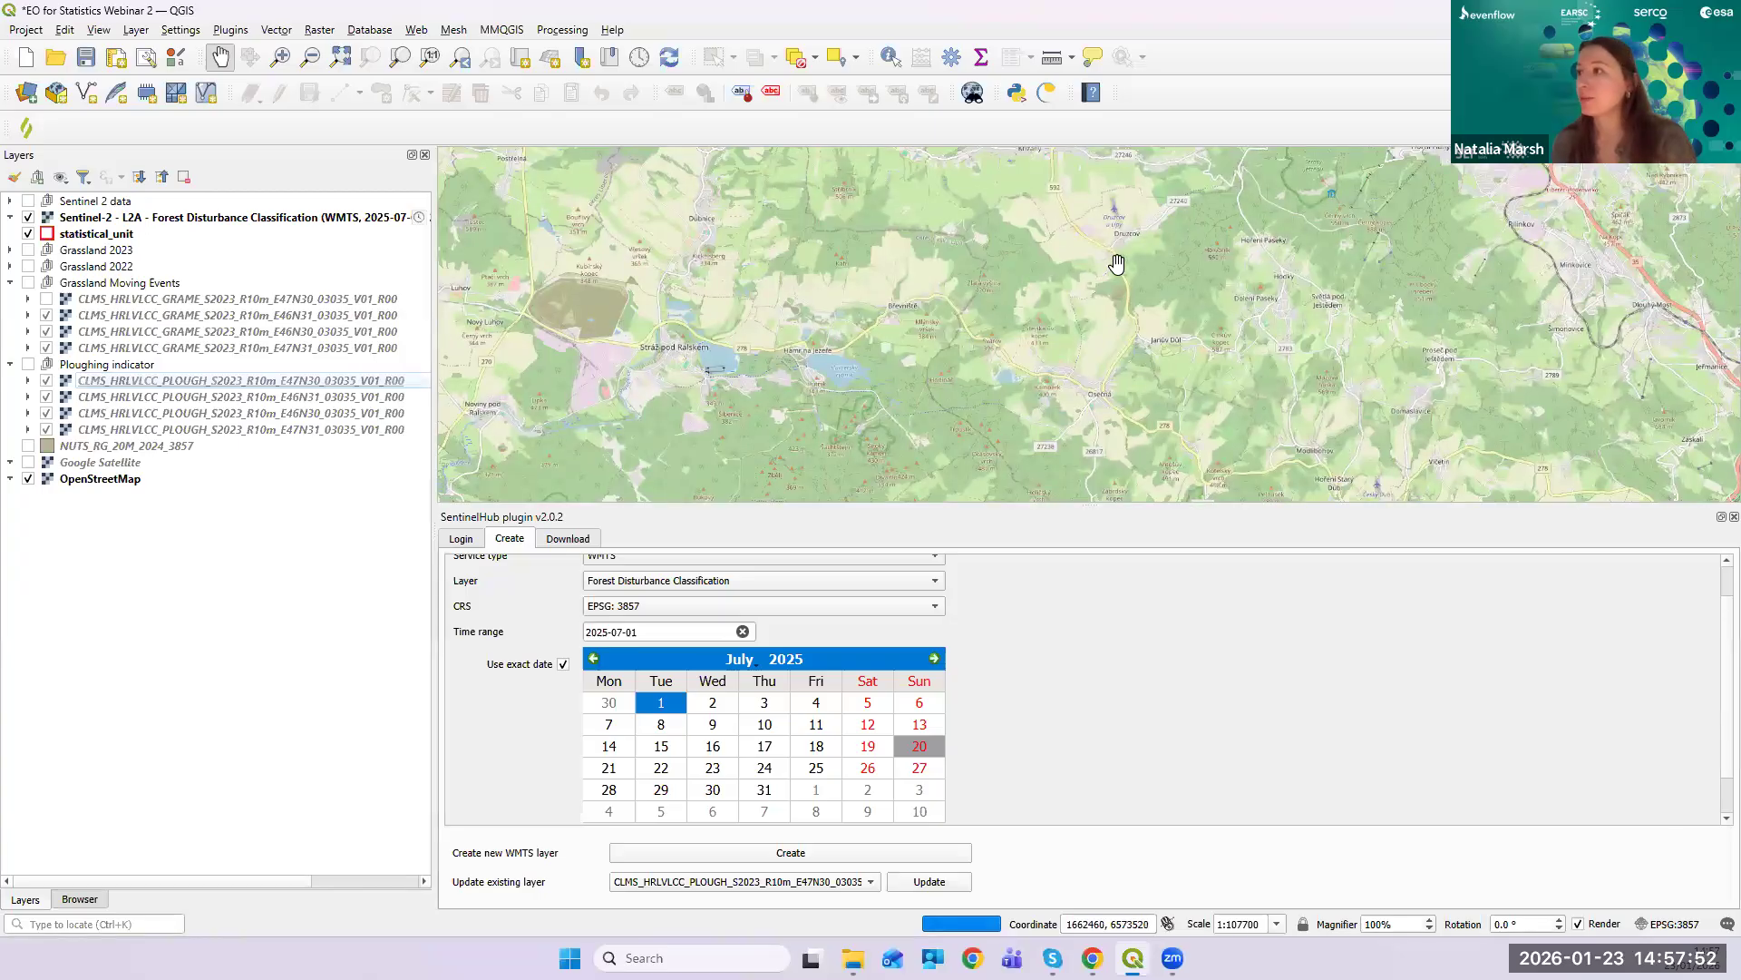
drag(958, 275, 1053, 288)
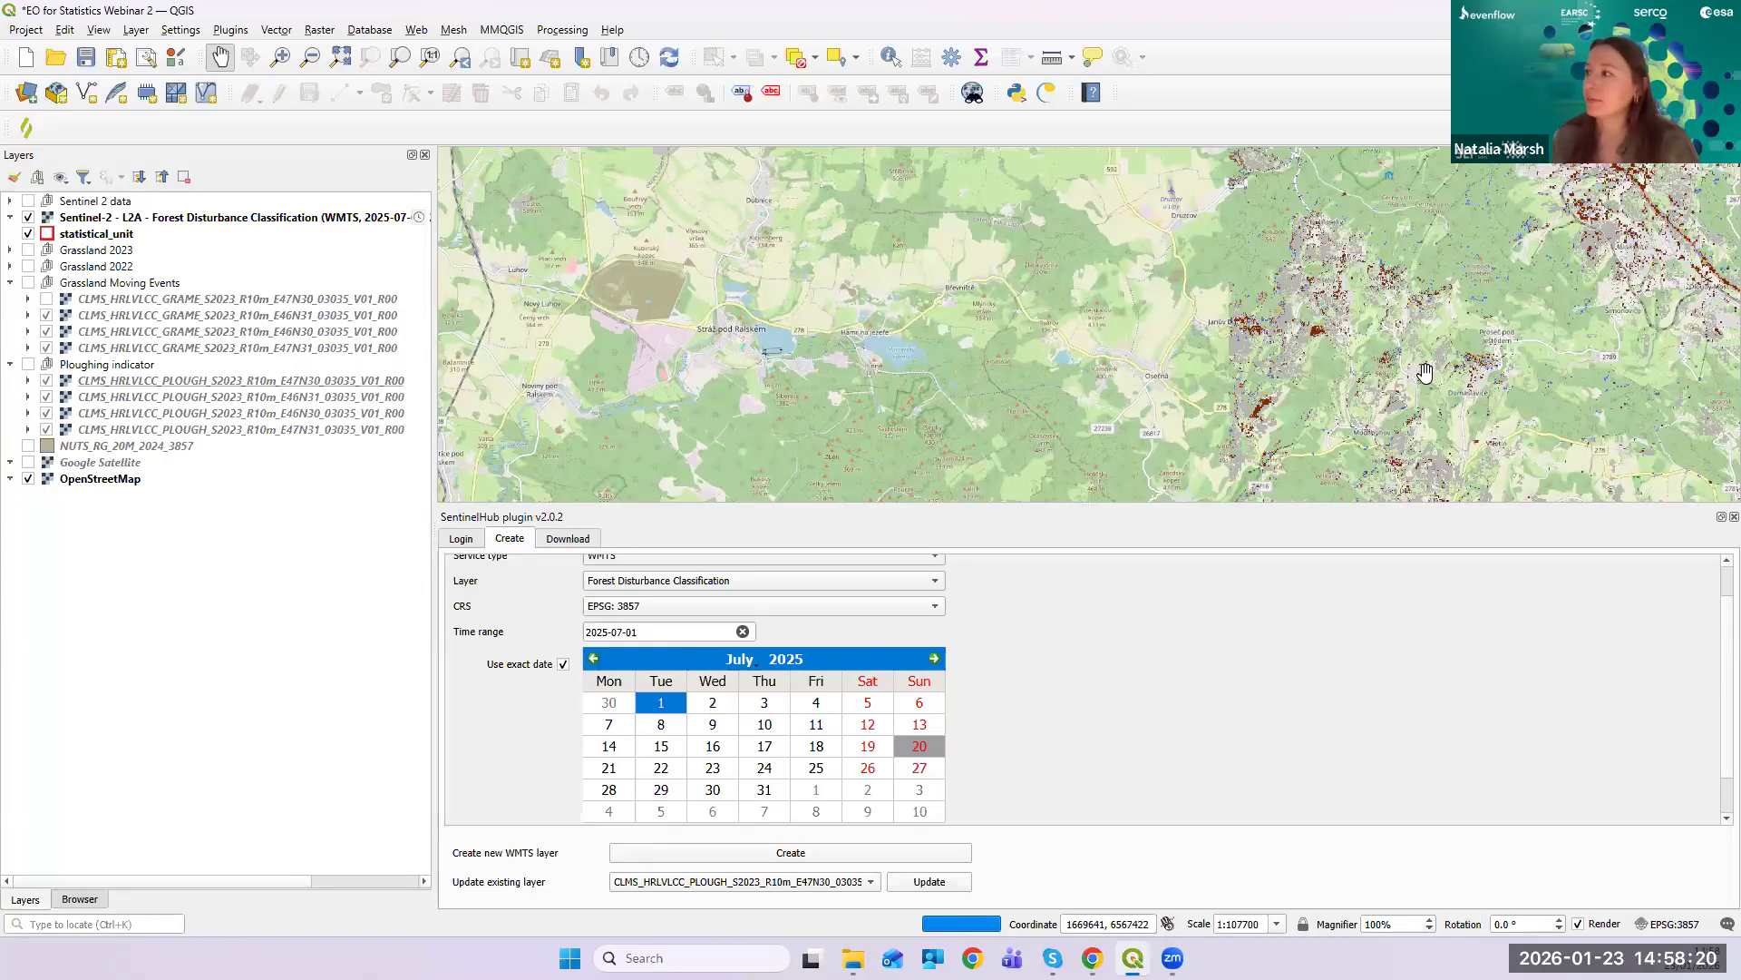
scroll(1425, 372, up, 2)
drag(1275, 335, 1084, 399)
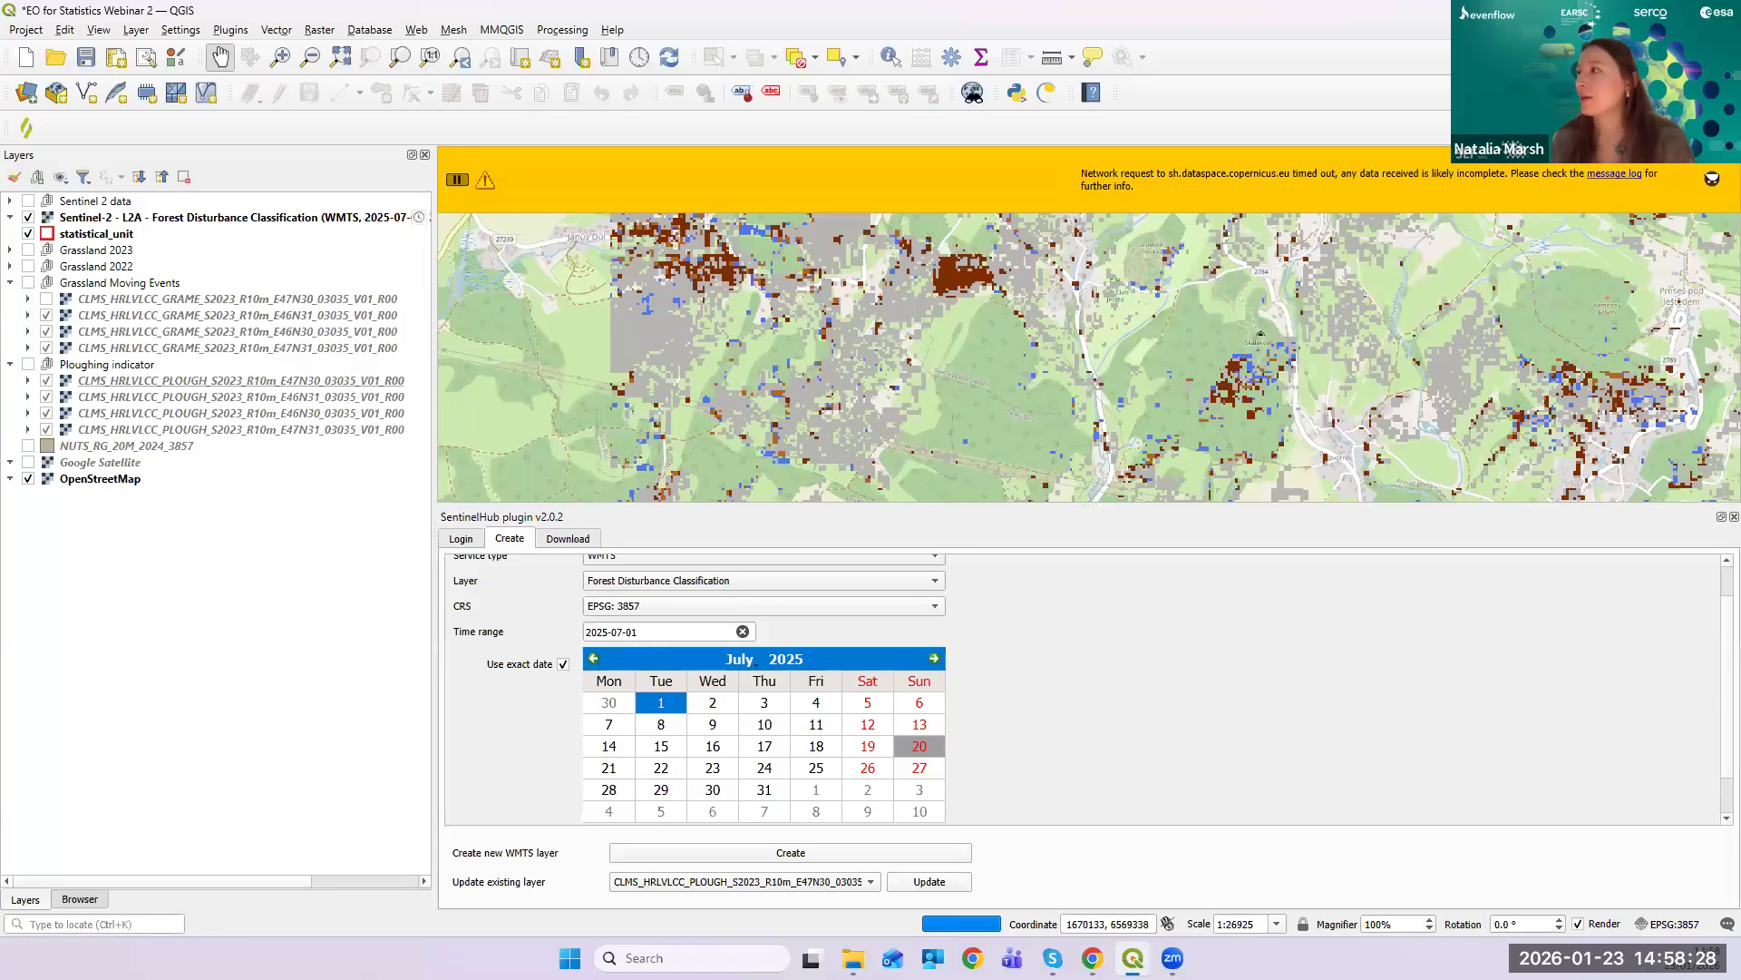
- Pan the map slightly to a neighbouring area where disturbance tiles haven't loaded
drag(991, 351, 942, 362)
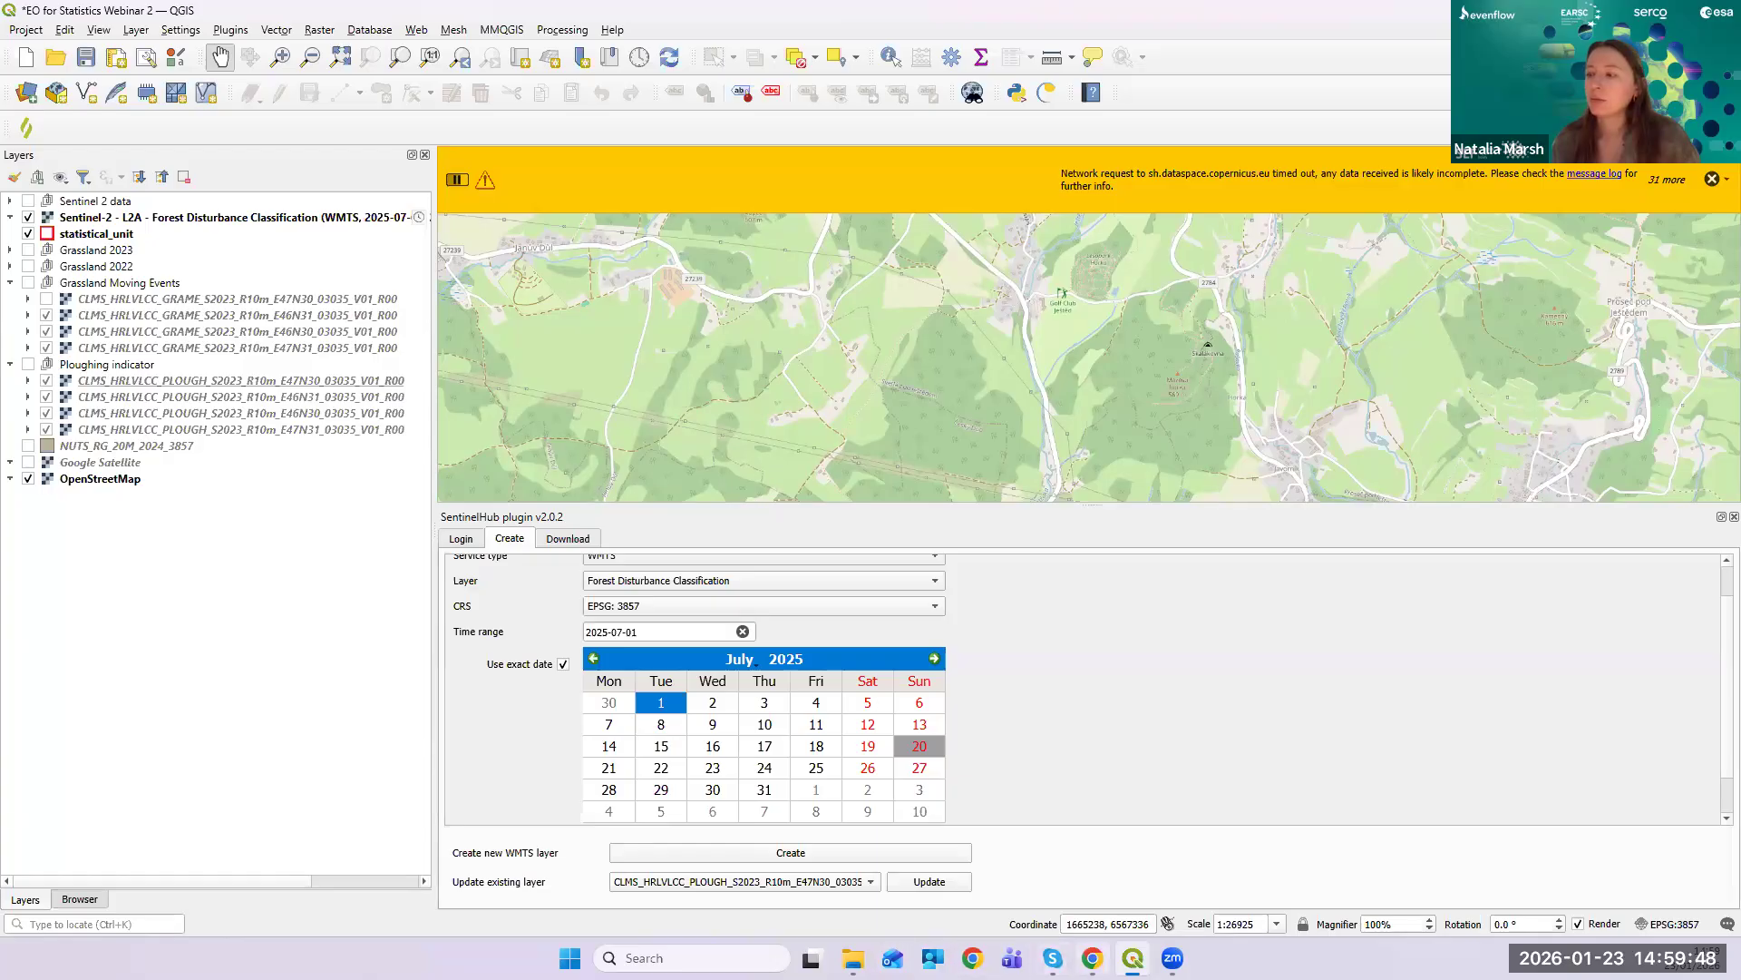
mouse_move(1093, 958)
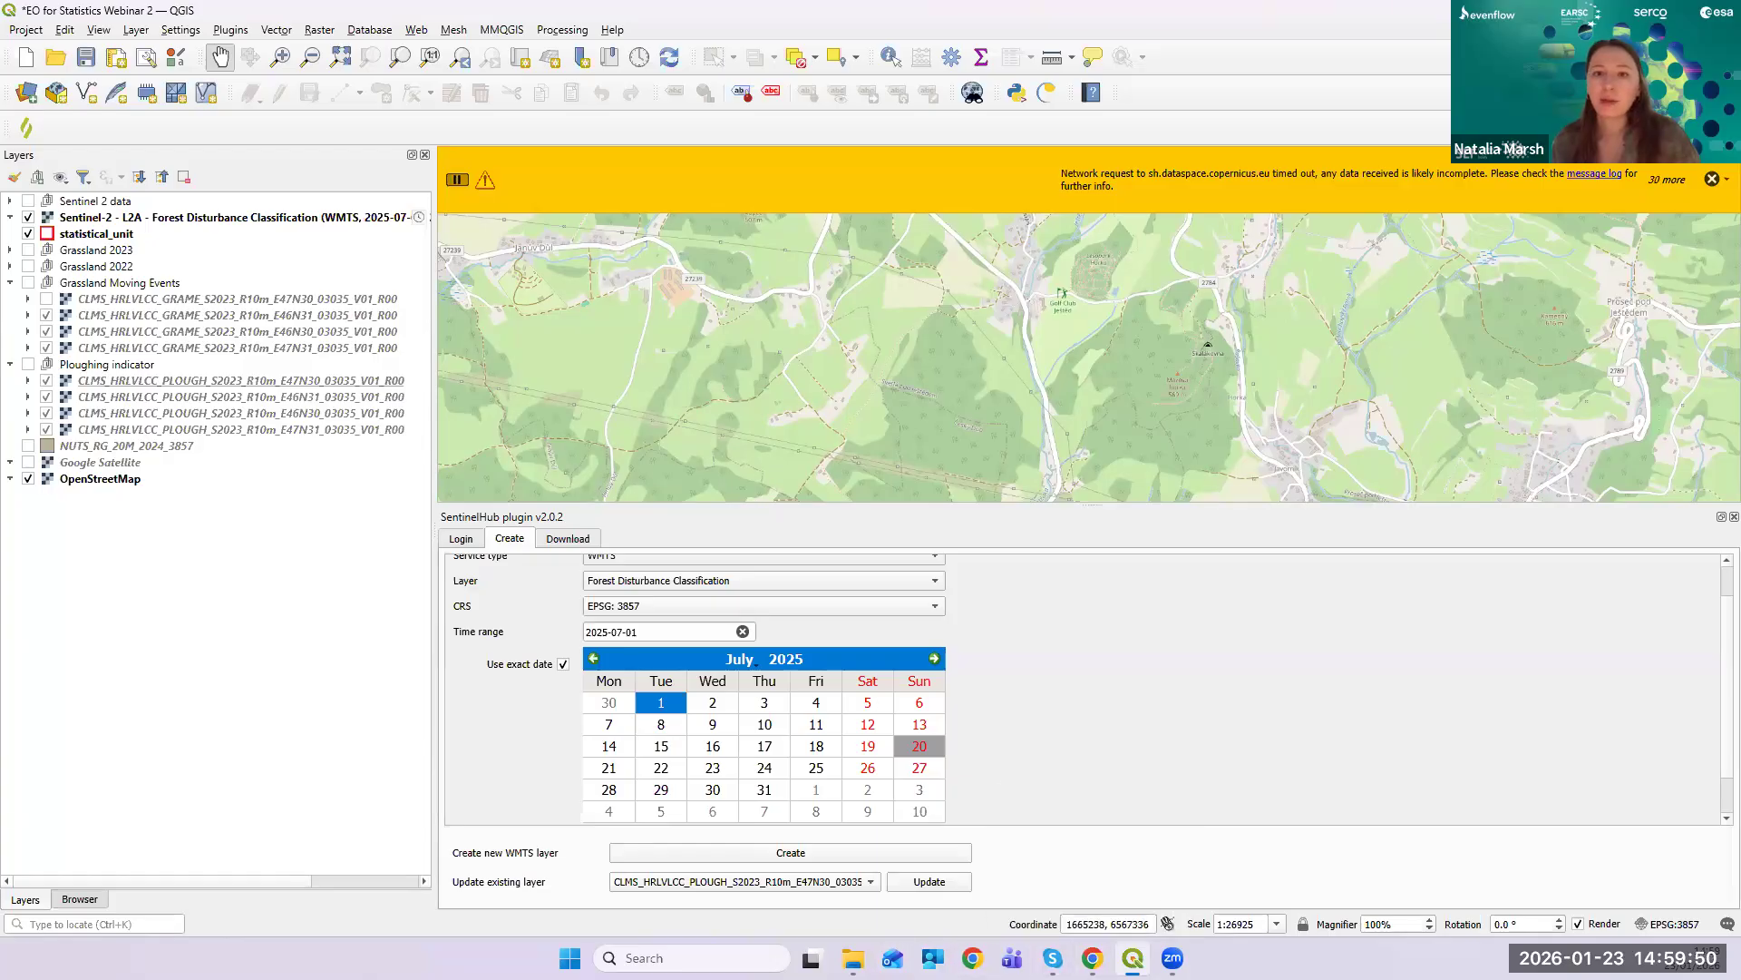